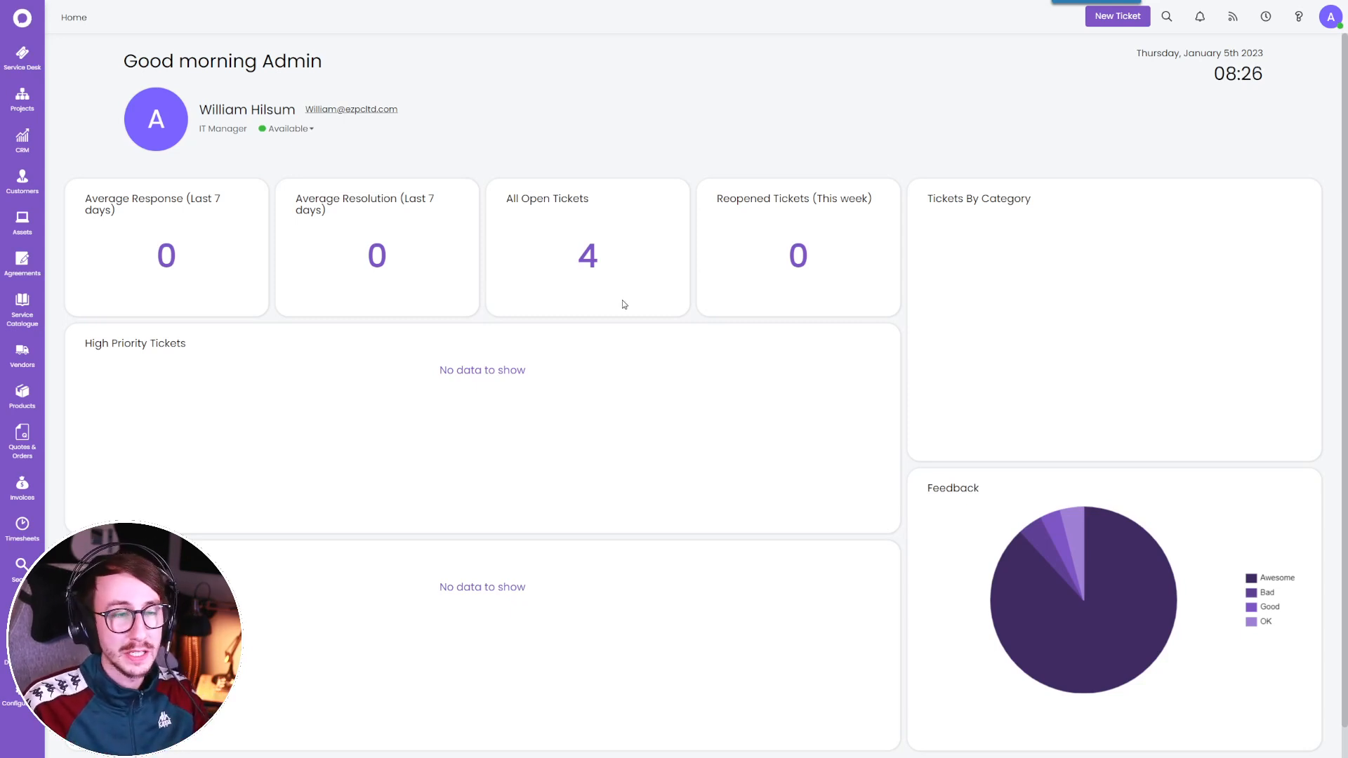
Create a new workflow in the ticket configuration.
left_click(21, 694)
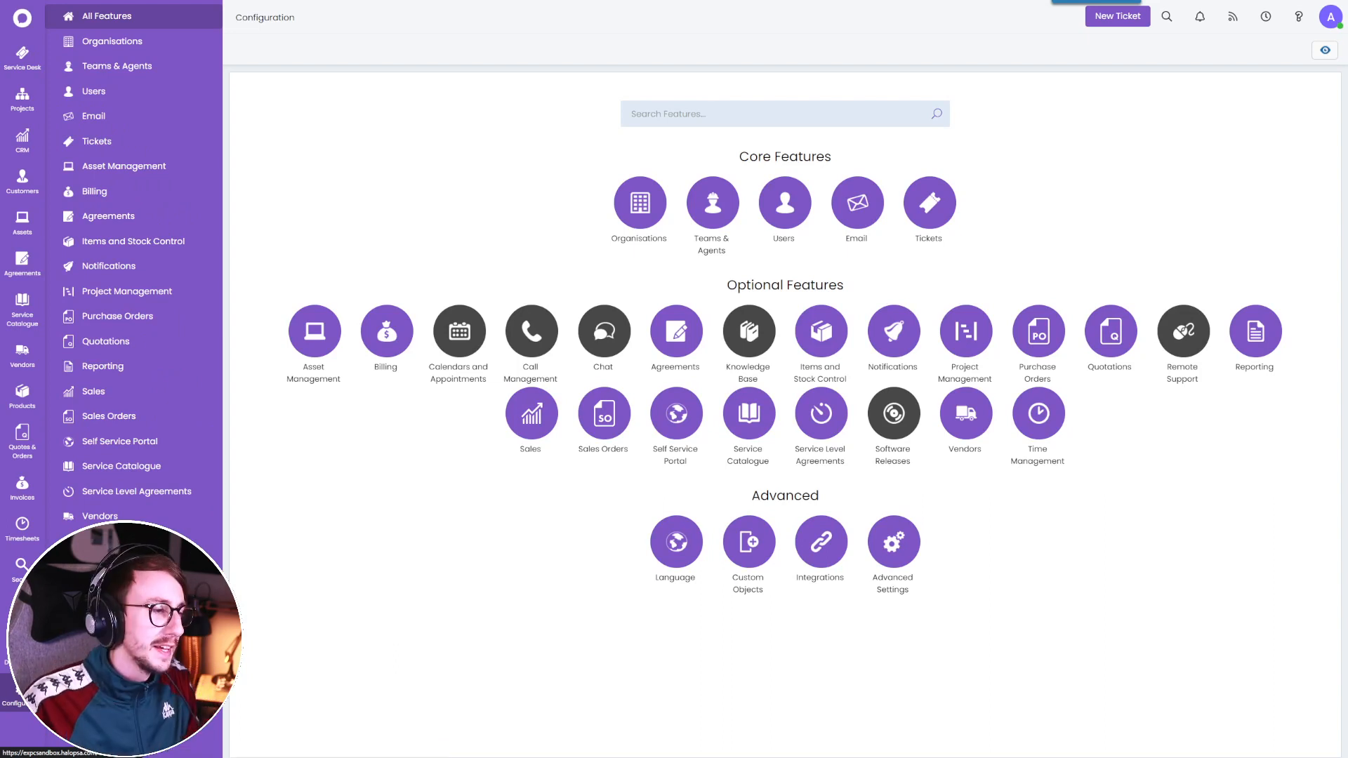
left_click(129, 140)
left_click(140, 641)
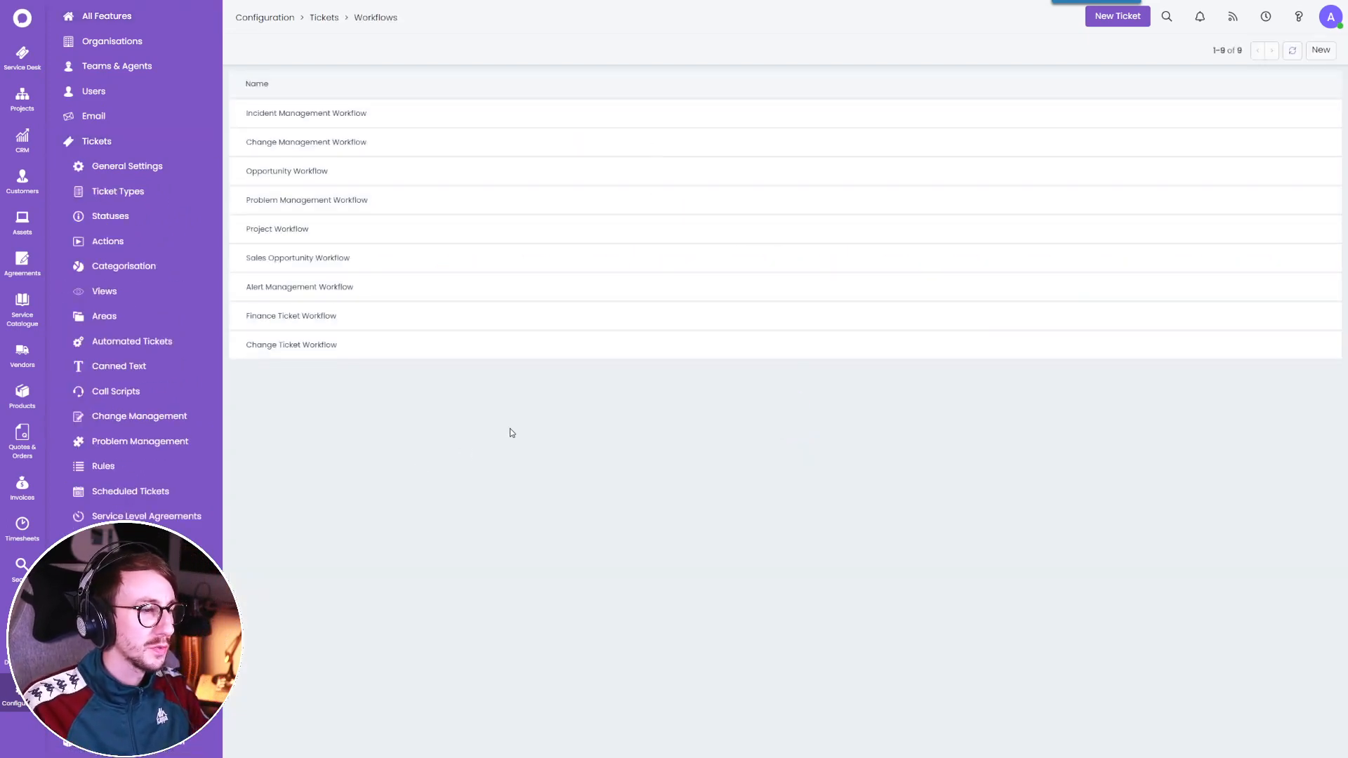
left_click(1320, 50)
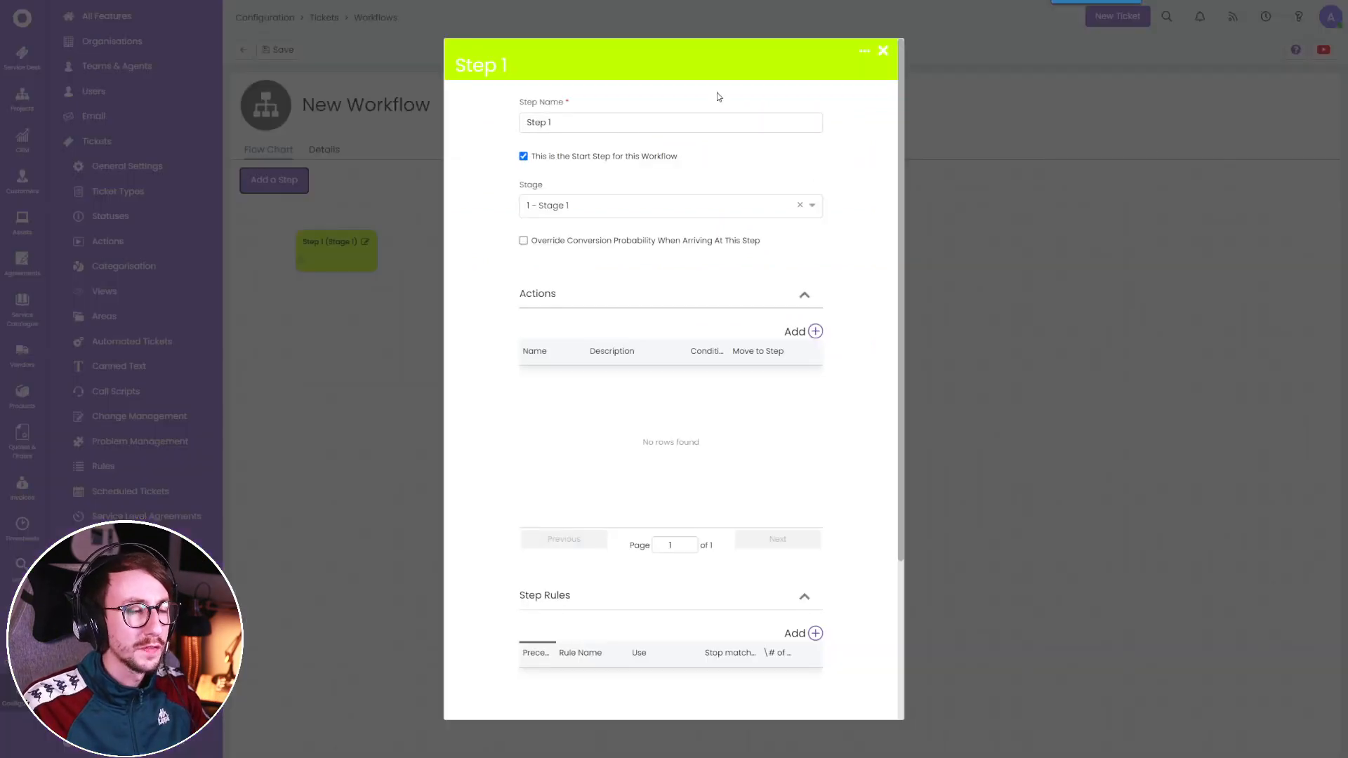
Dismiss the initial step's editor and name the workflow with the presenter's first name followed by "Youtube Video Workflow".
left_click(884, 52)
left_click(317, 153)
left_click(500, 204)
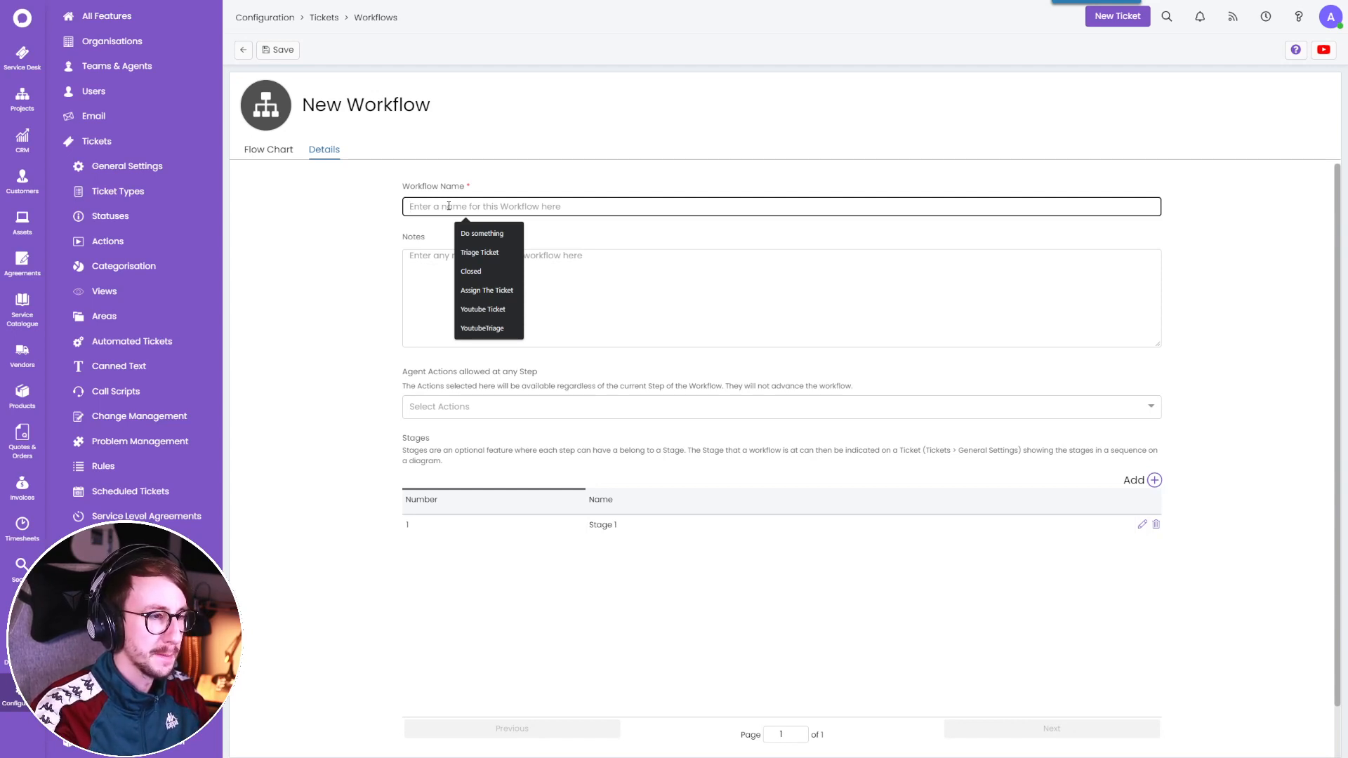
type("Conno")
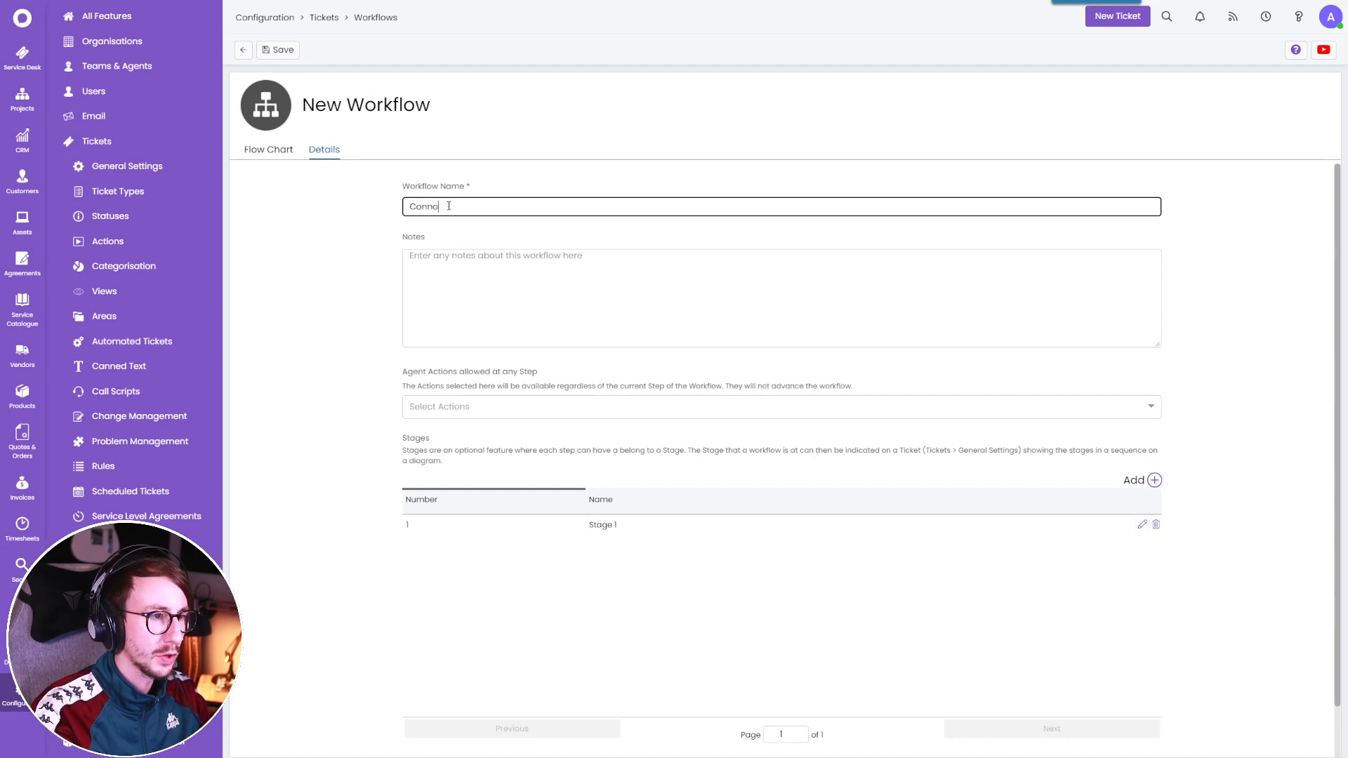
type("rs Youtube V")
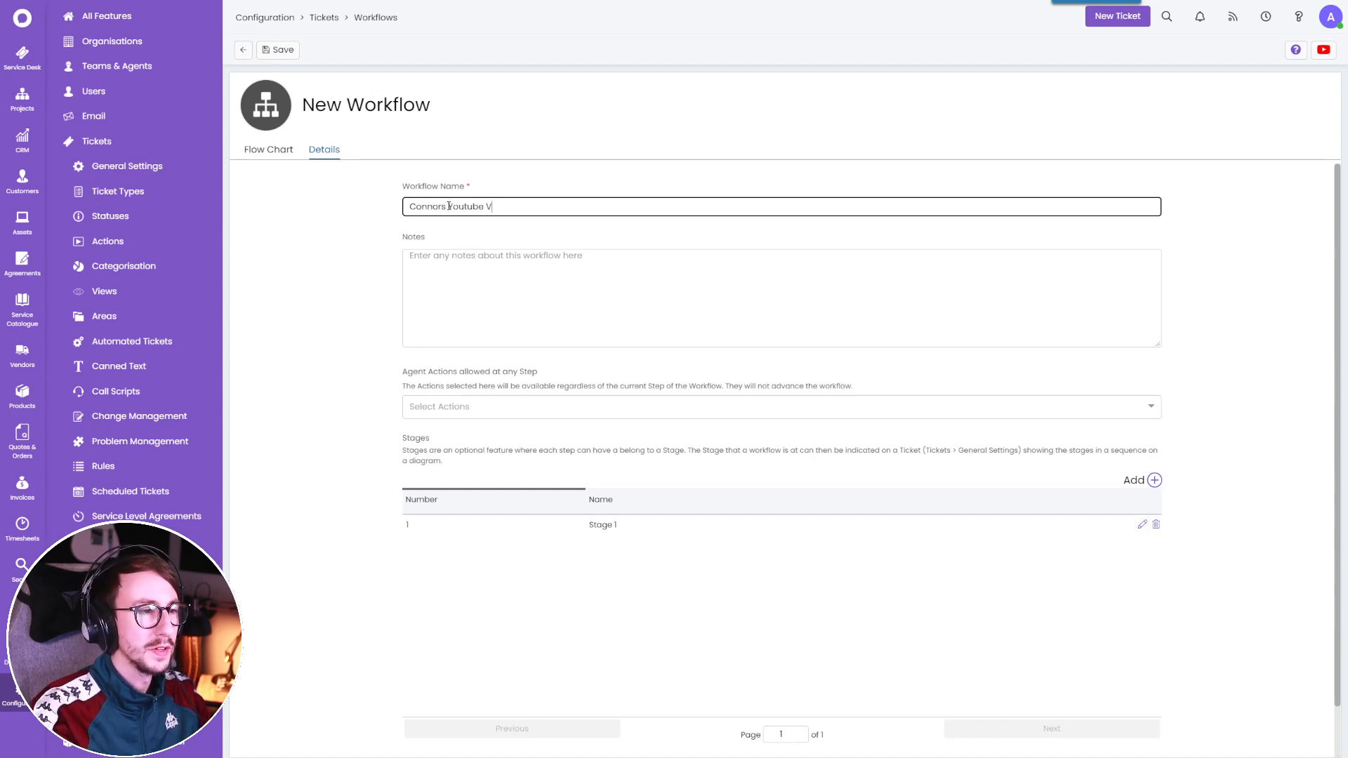
type("ideo Workflow")
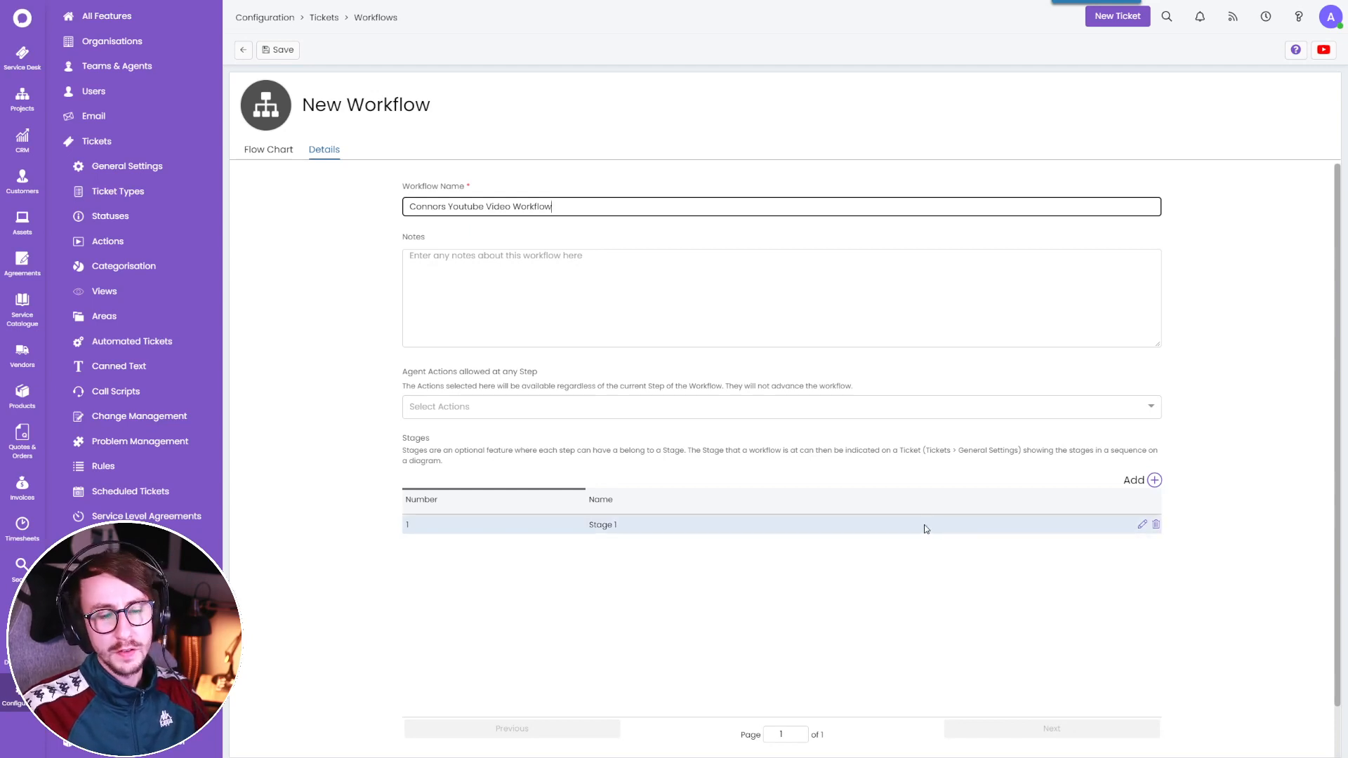
Rename the workflow's stage 1 to "Youtube Triage" and save the stage.
left_click(1142, 524)
triple_click(602, 400)
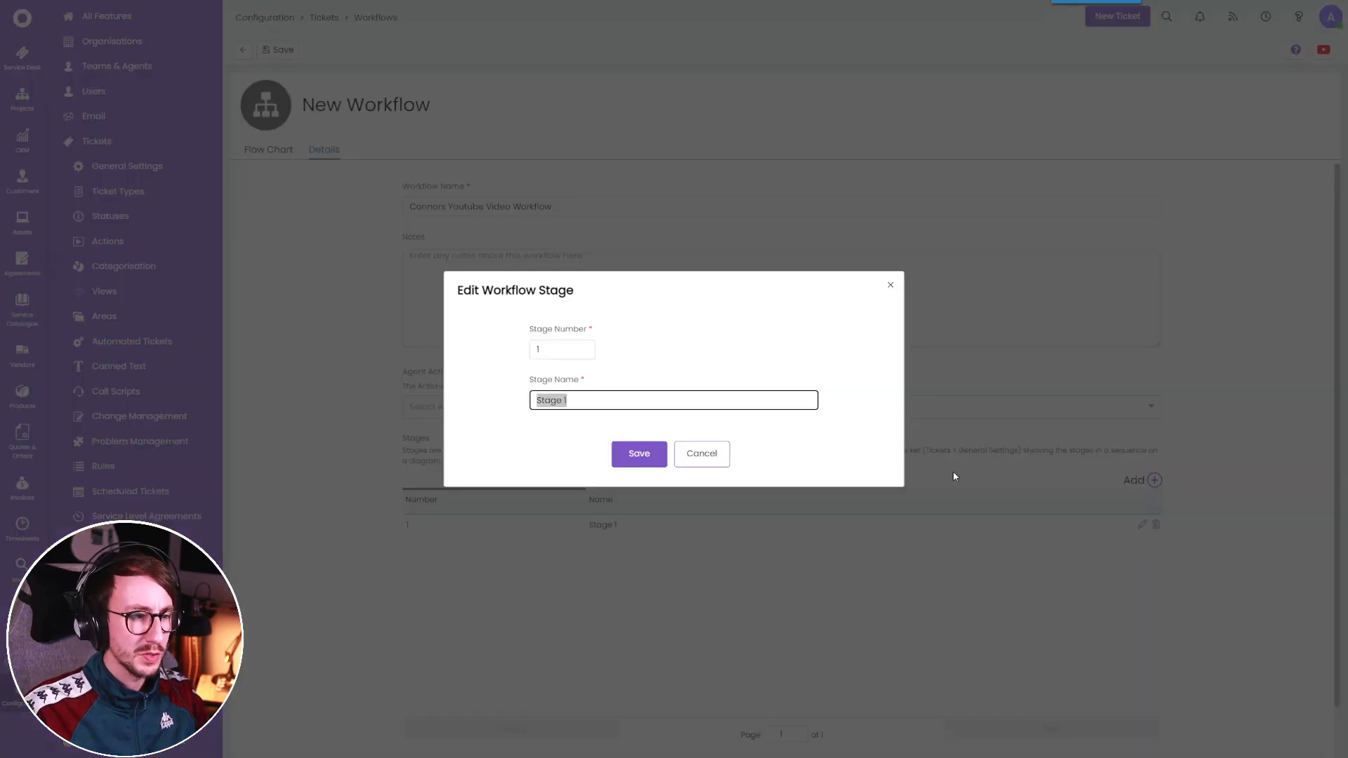
type("Youtube Triage")
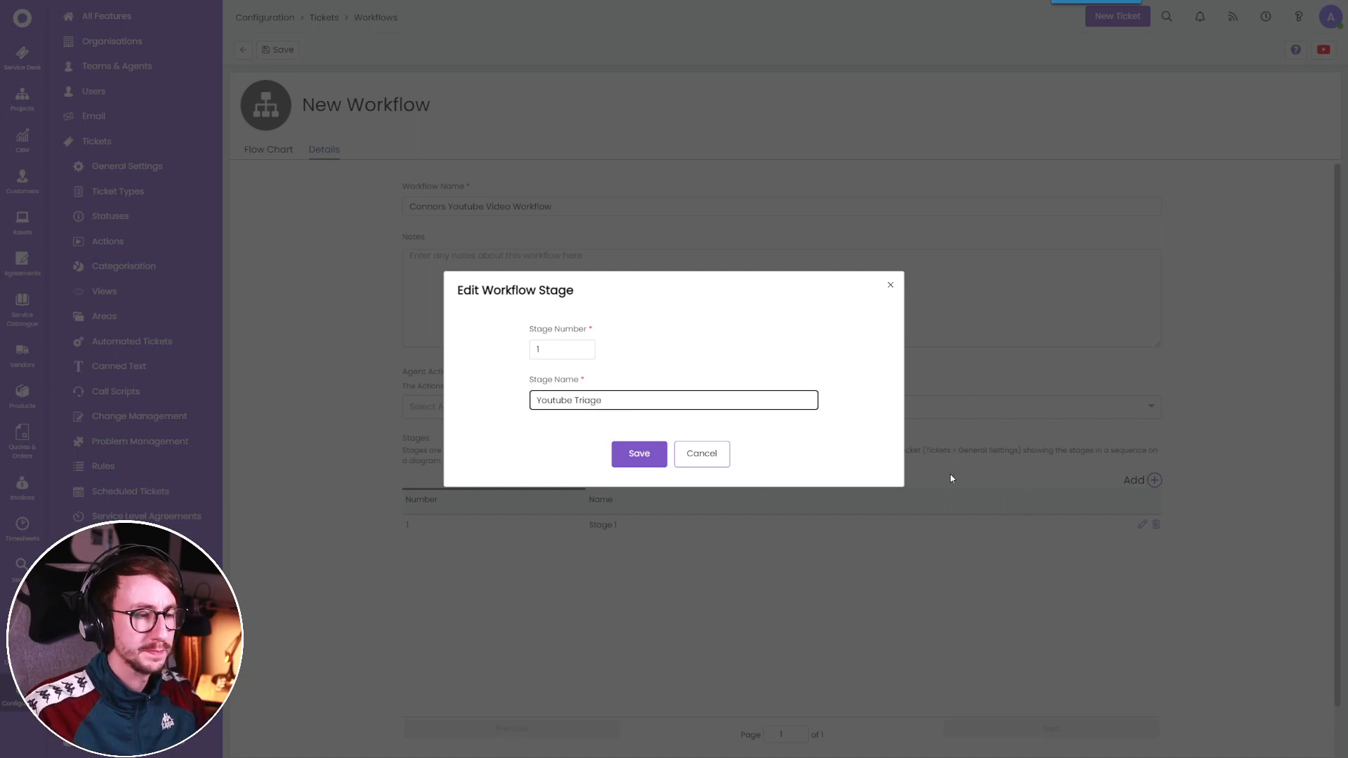
left_click(640, 455)
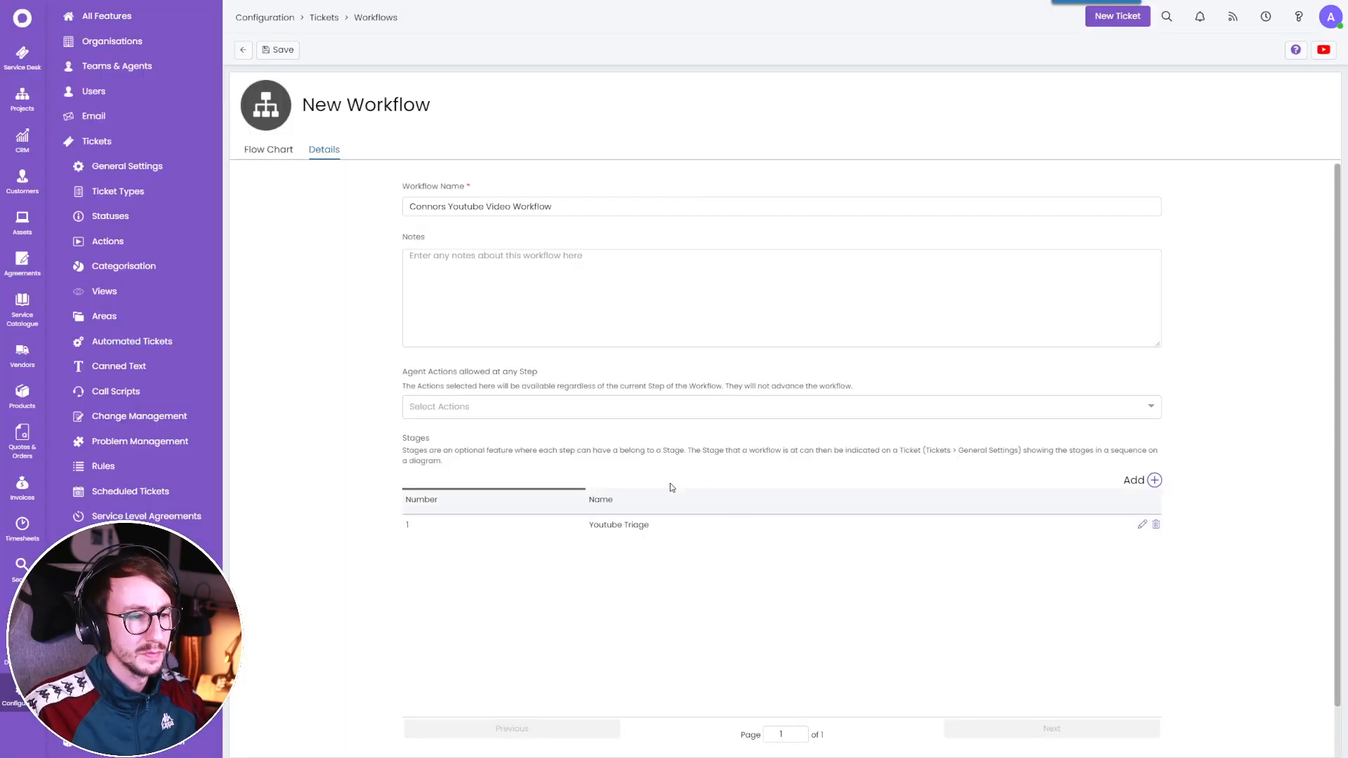
Add two more workflow stages: stage 2 "Assign The Ticket" and stage 3 "Do Something".
left_click(1155, 481)
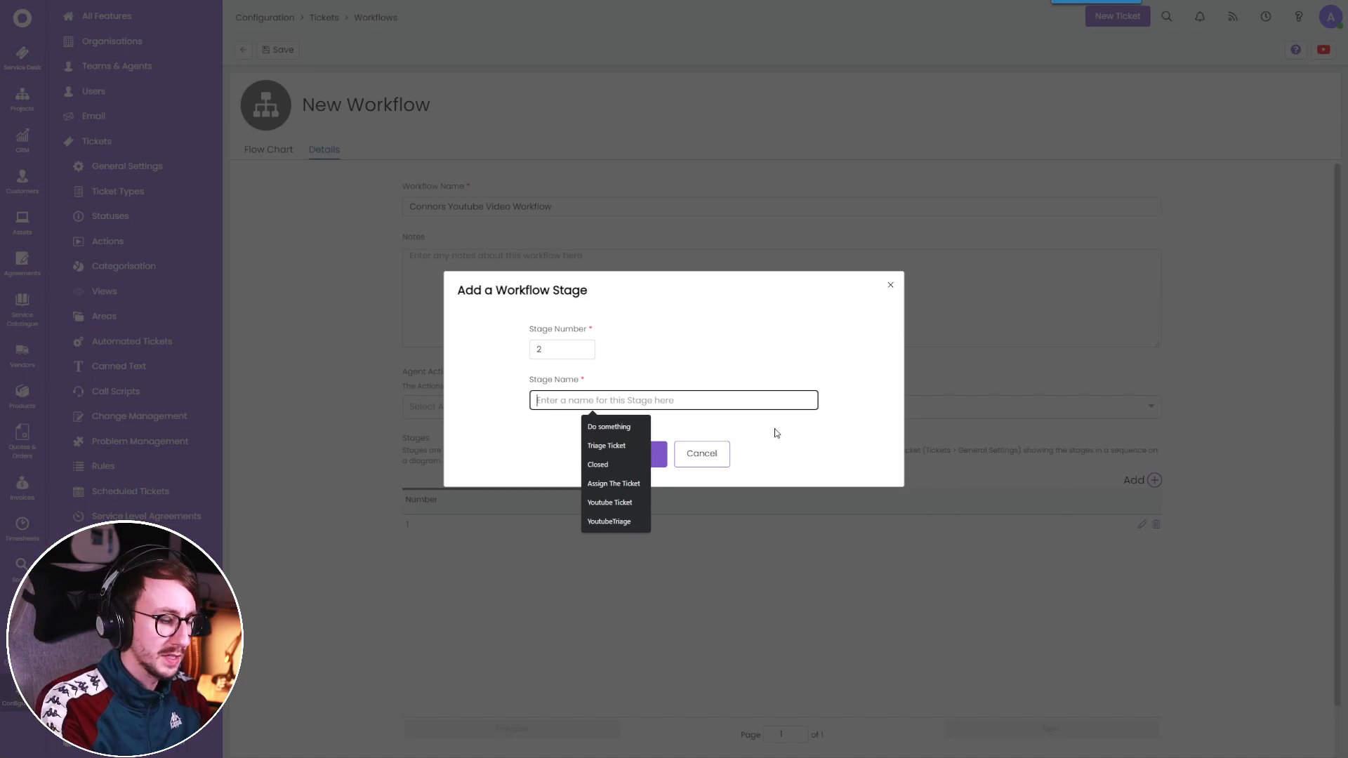
type("Assign The Ticket")
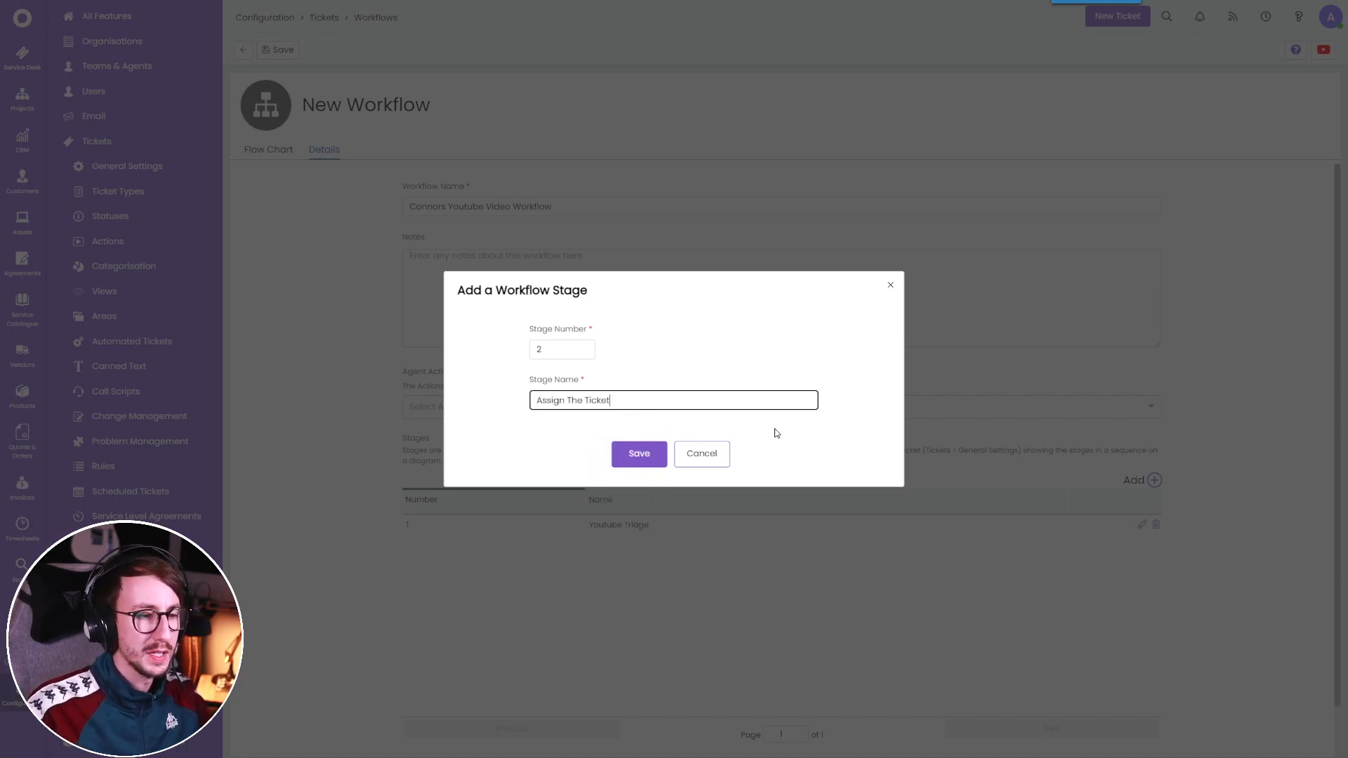
key("Return")
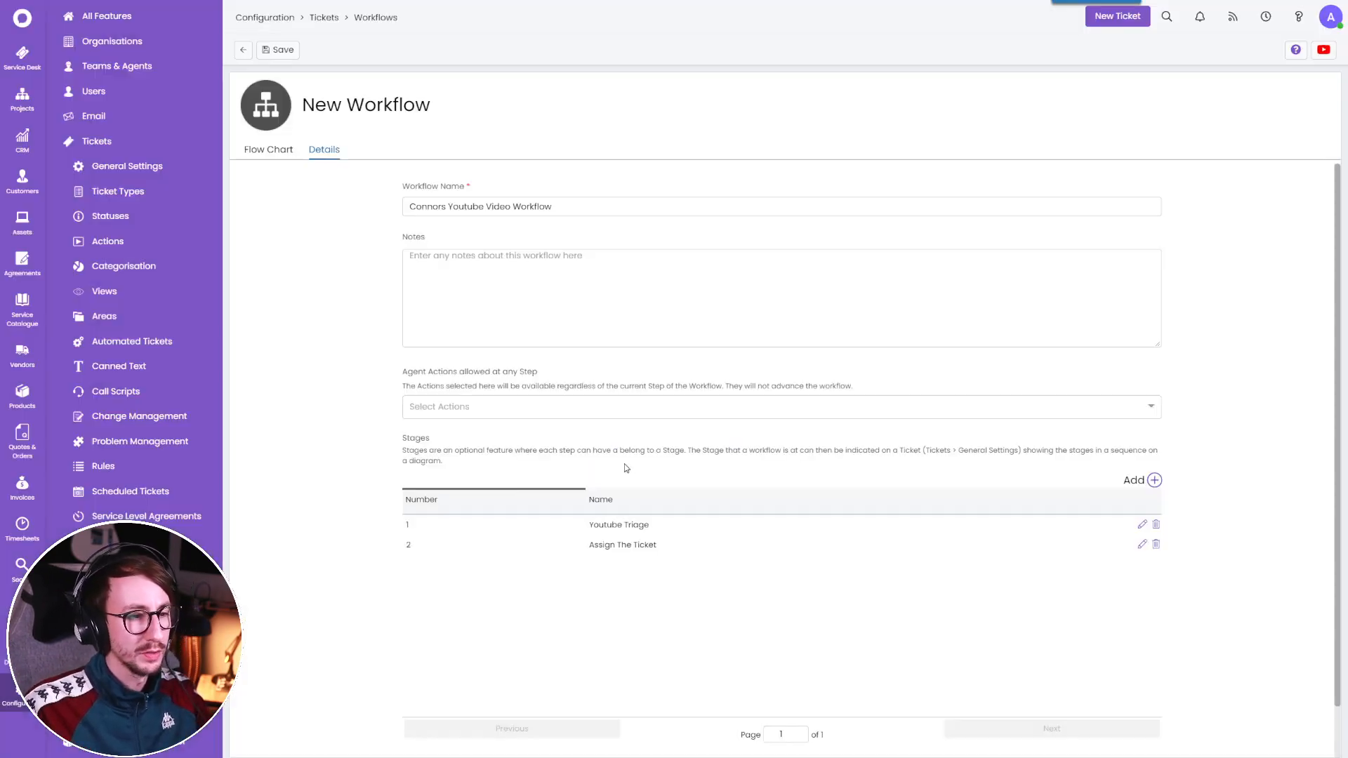
left_click(1155, 480)
left_click(643, 401)
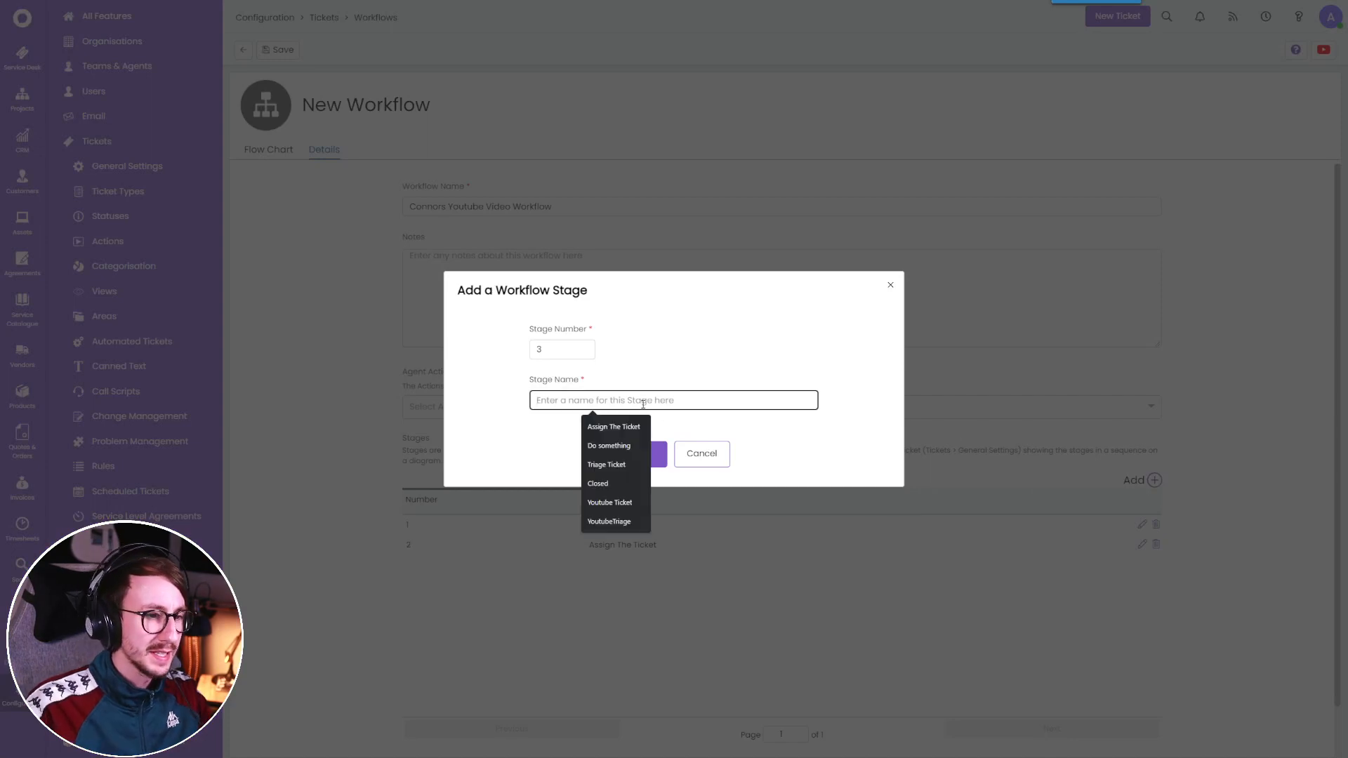
type("Do Something")
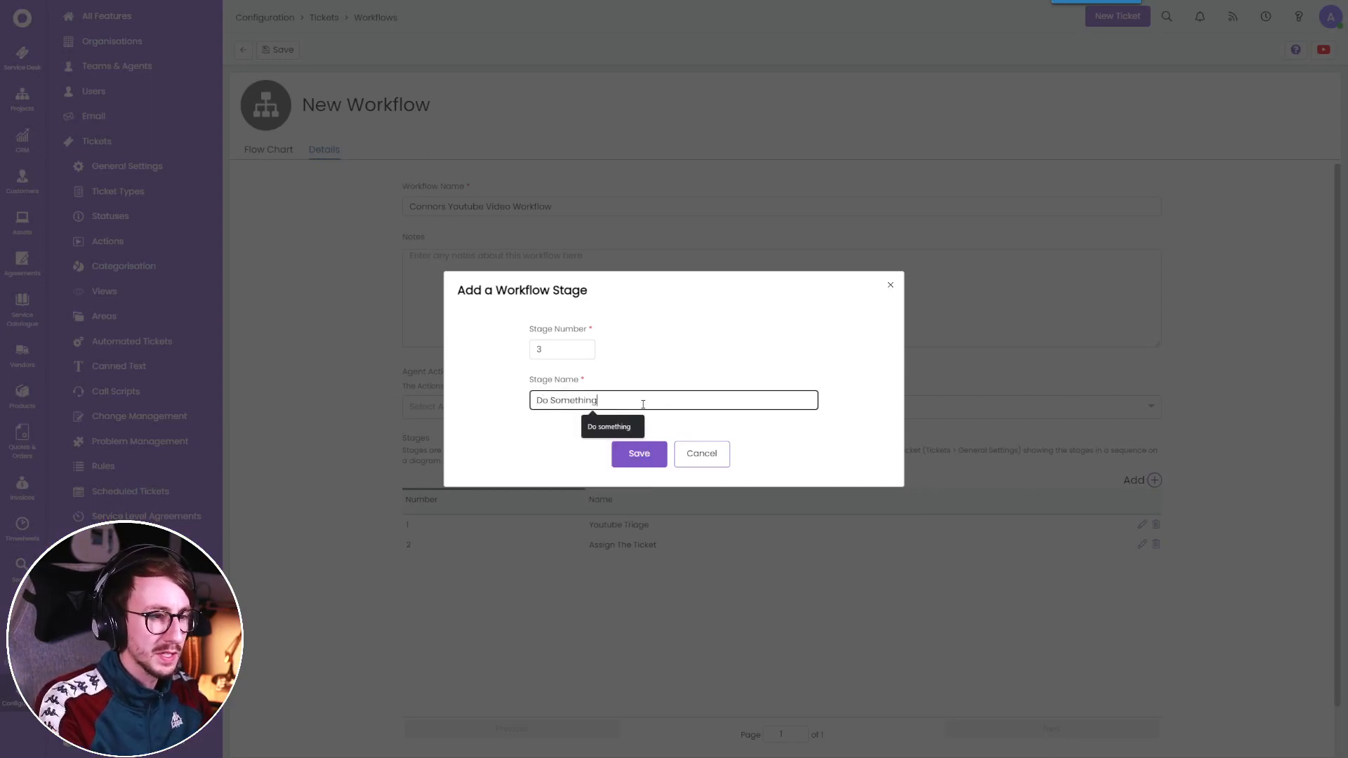
left_click(639, 454)
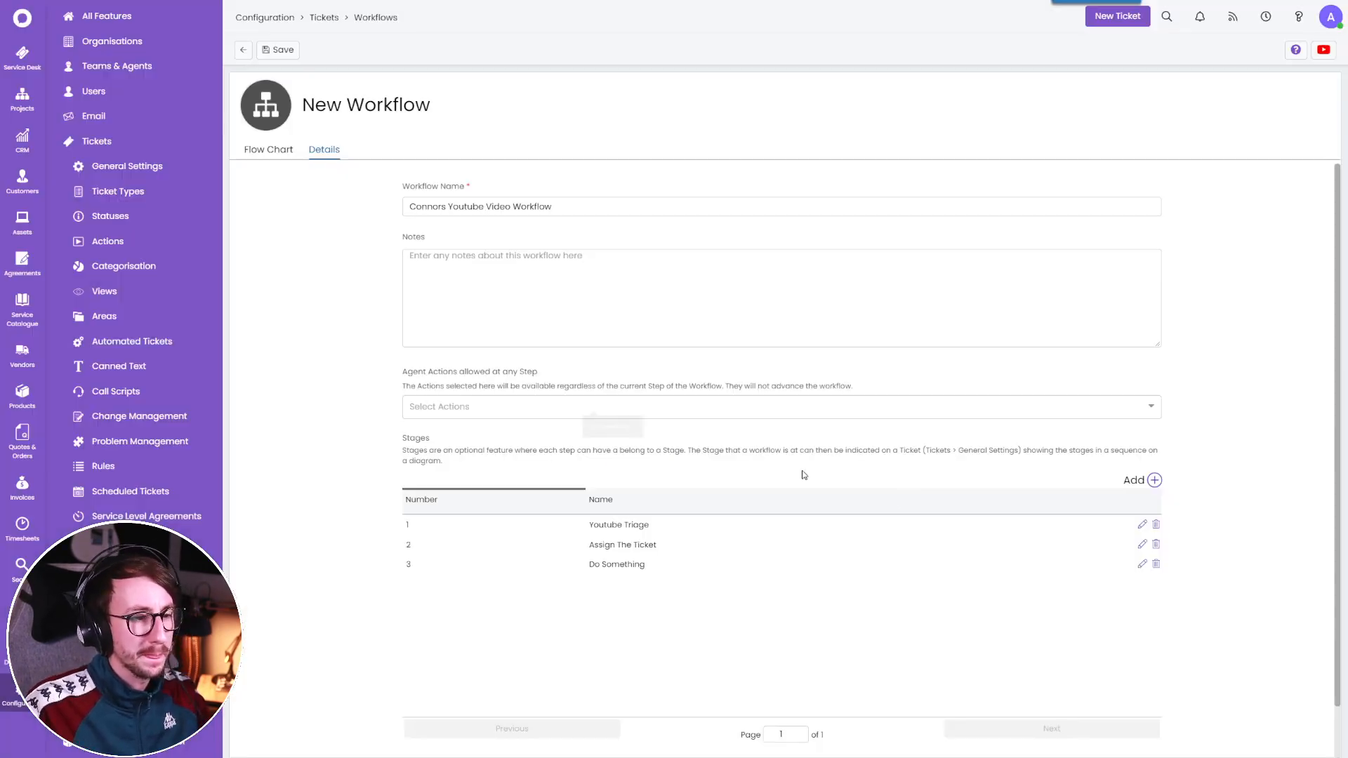
Add stage 4 named "Closed" and save the workflow.
left_click(1154, 481)
left_click(576, 398)
type("Closed")
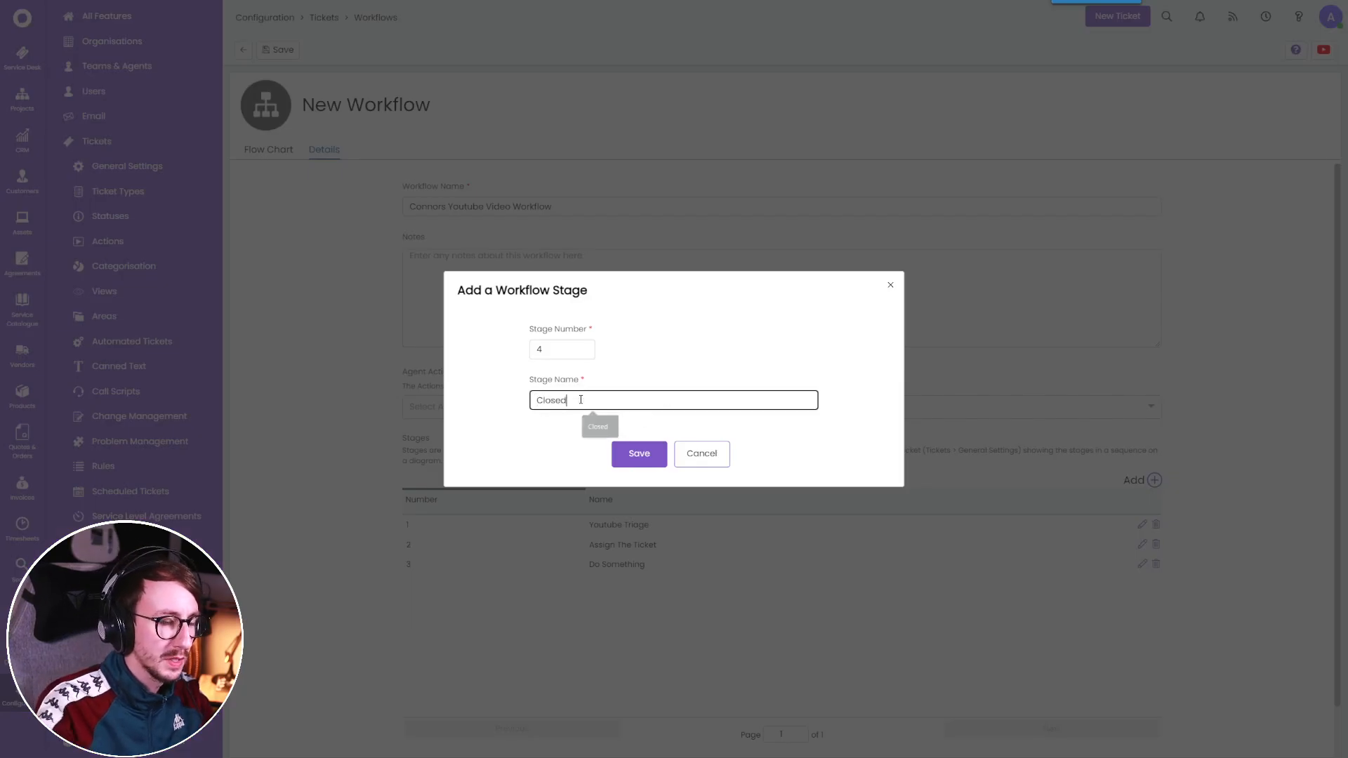
left_click(623, 453)
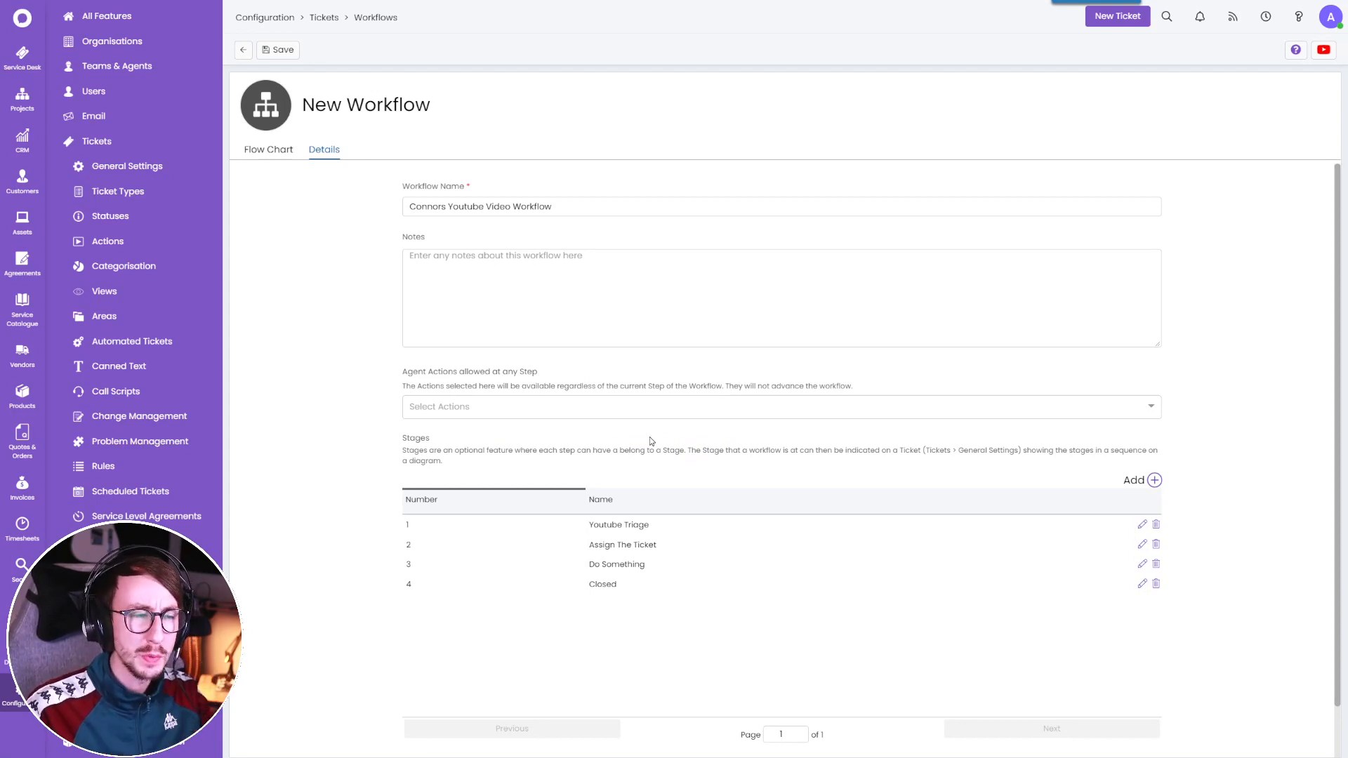
left_click(284, 53)
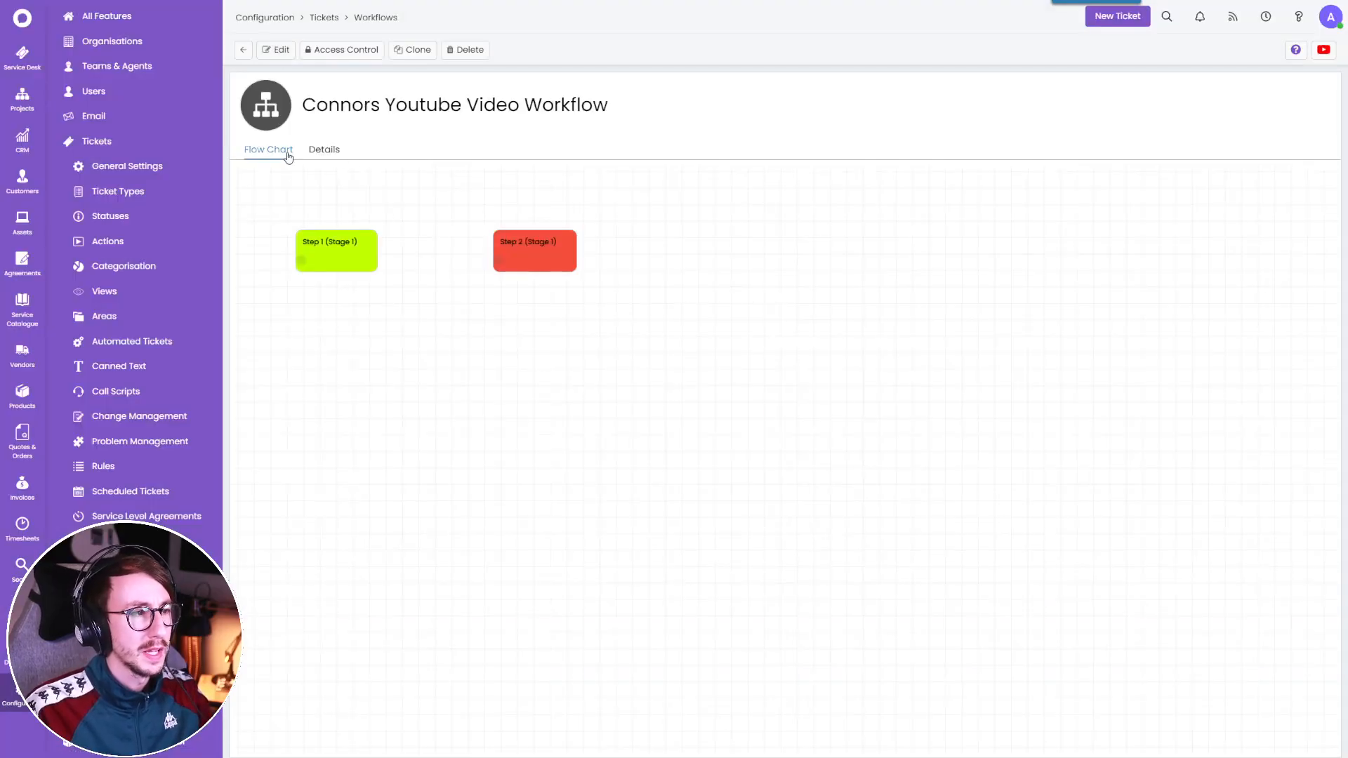
left_click(332, 153)
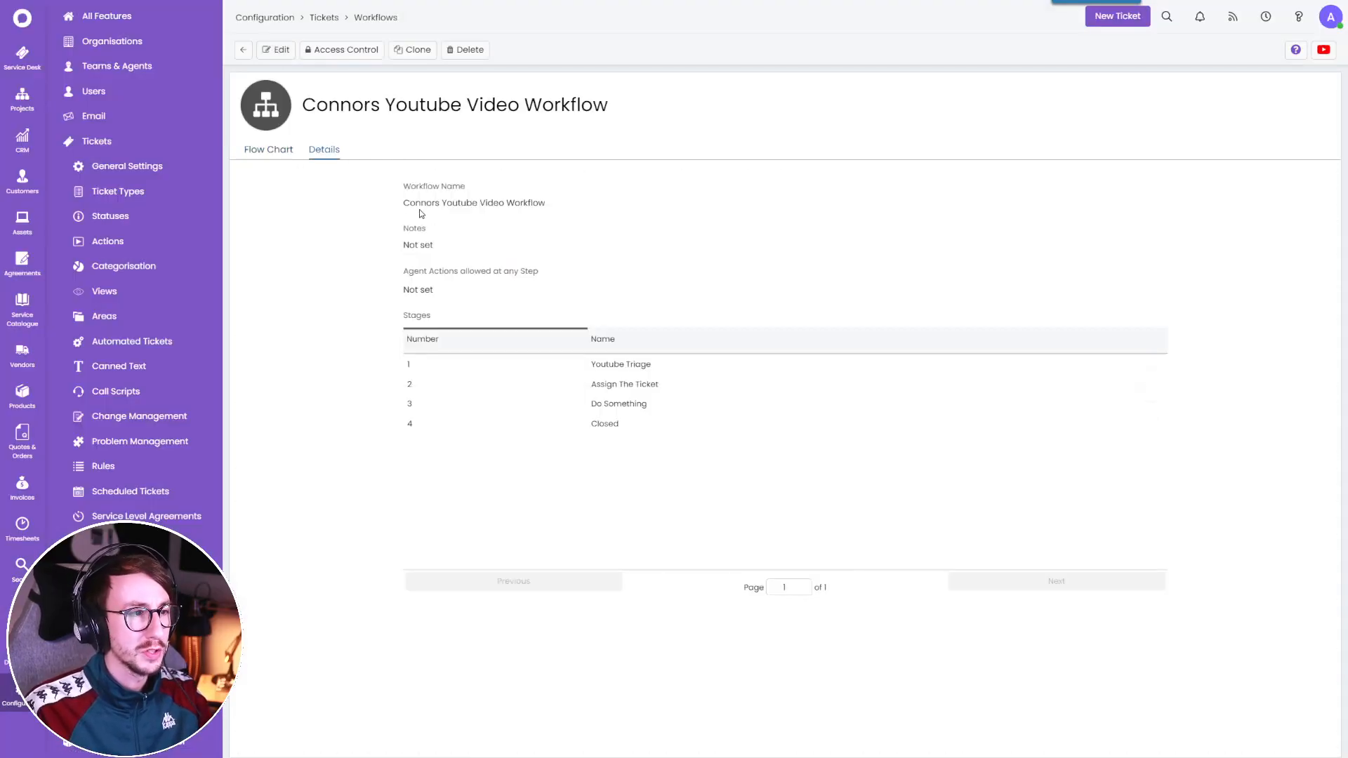
left_click_drag(403, 204, 552, 214)
left_click_drag(596, 365, 604, 409)
left_click(608, 430)
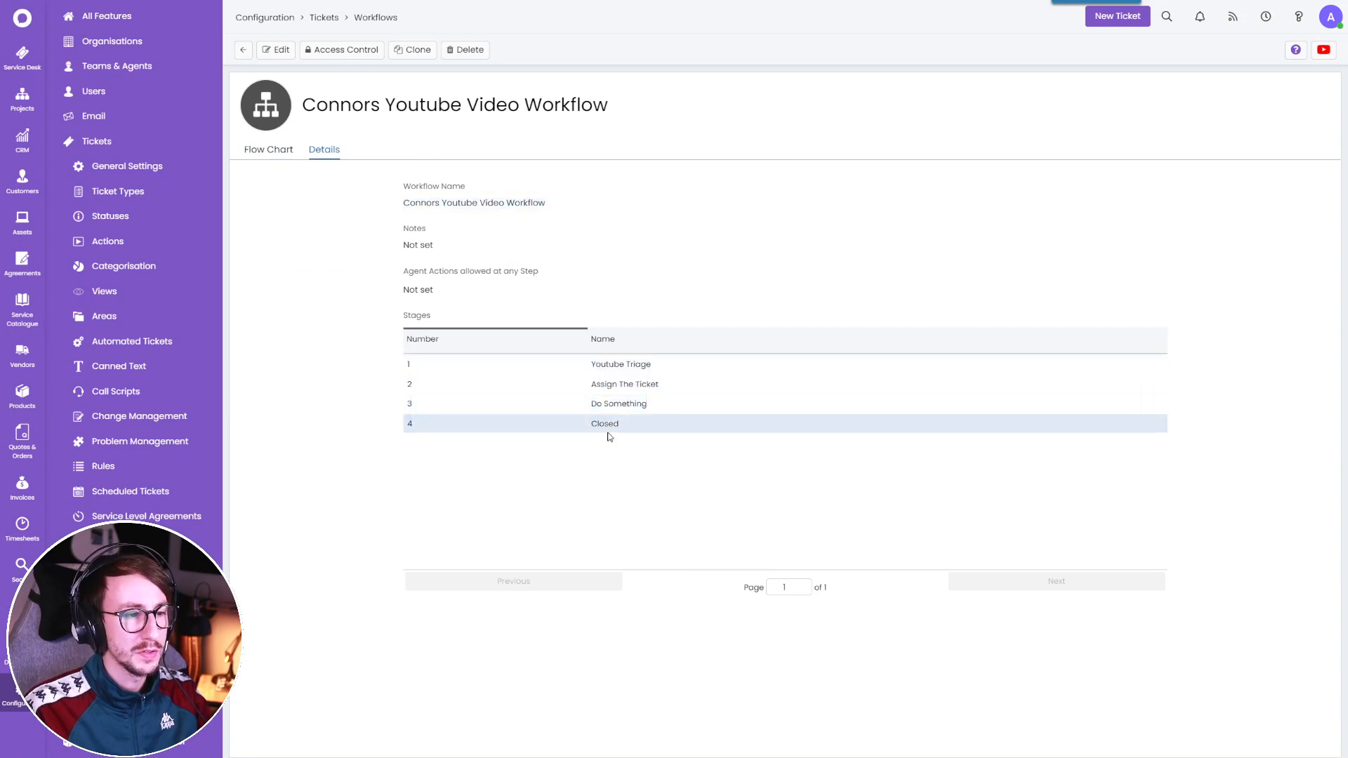
Edit the workflow's flow chart and rename its start step to "Youtube Triage", keeping it in stage 1.
left_click(275, 149)
left_click(284, 51)
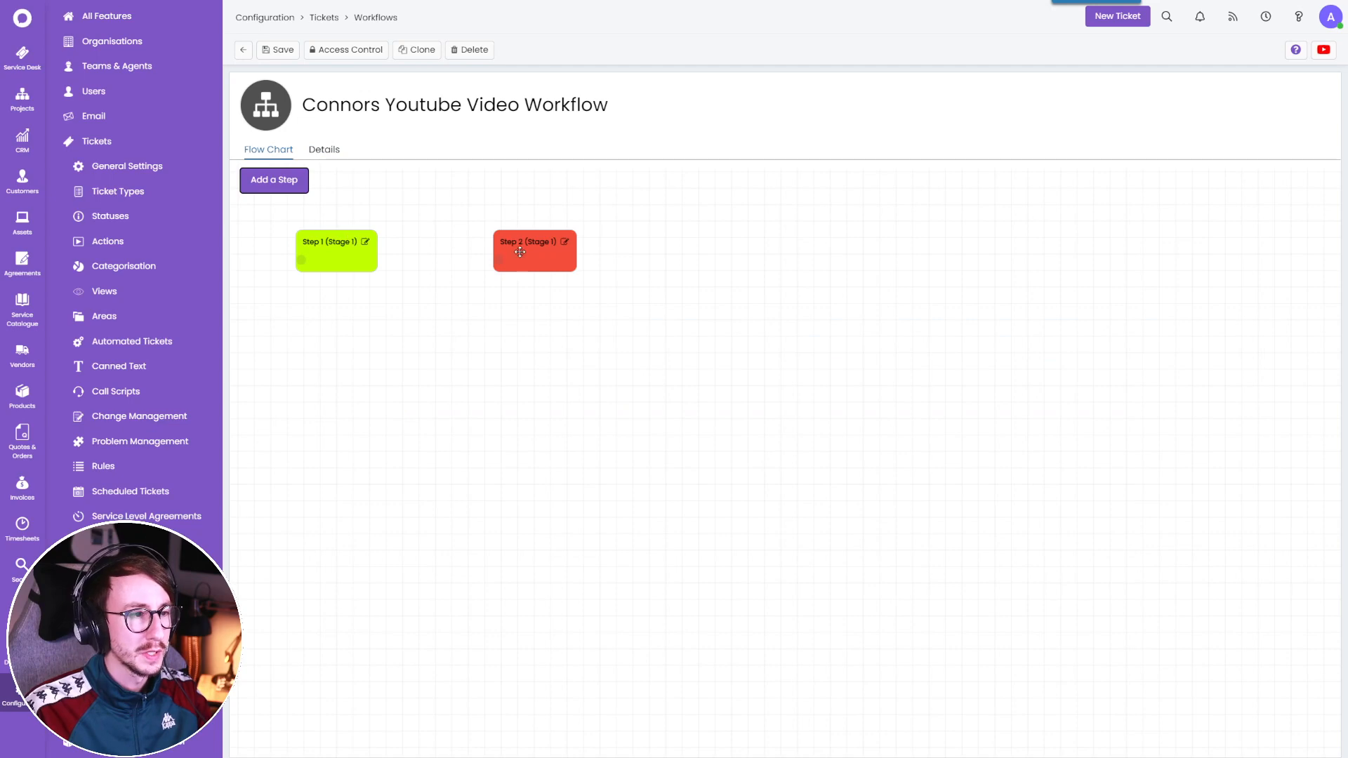
left_click(365, 242)
left_click(551, 216)
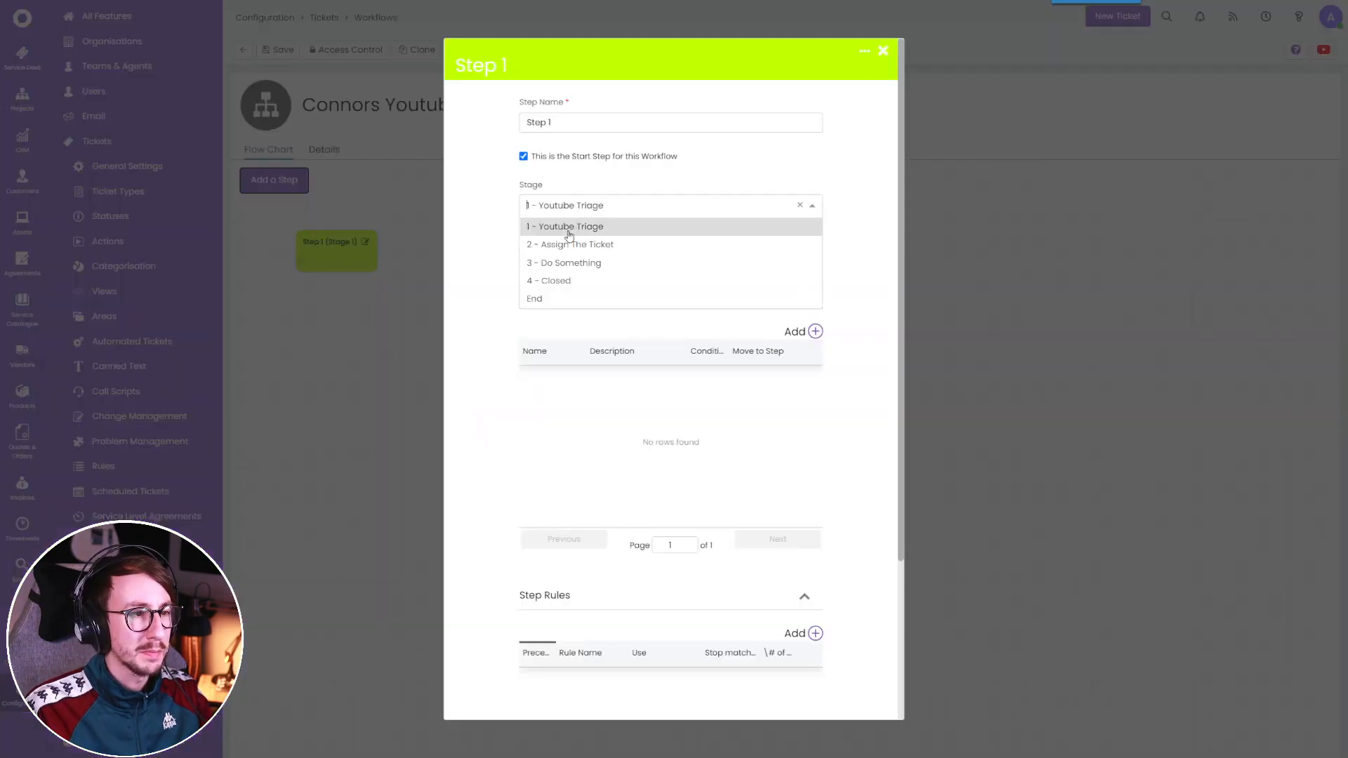
left_click_drag(554, 122, 500, 123)
type("Yo")
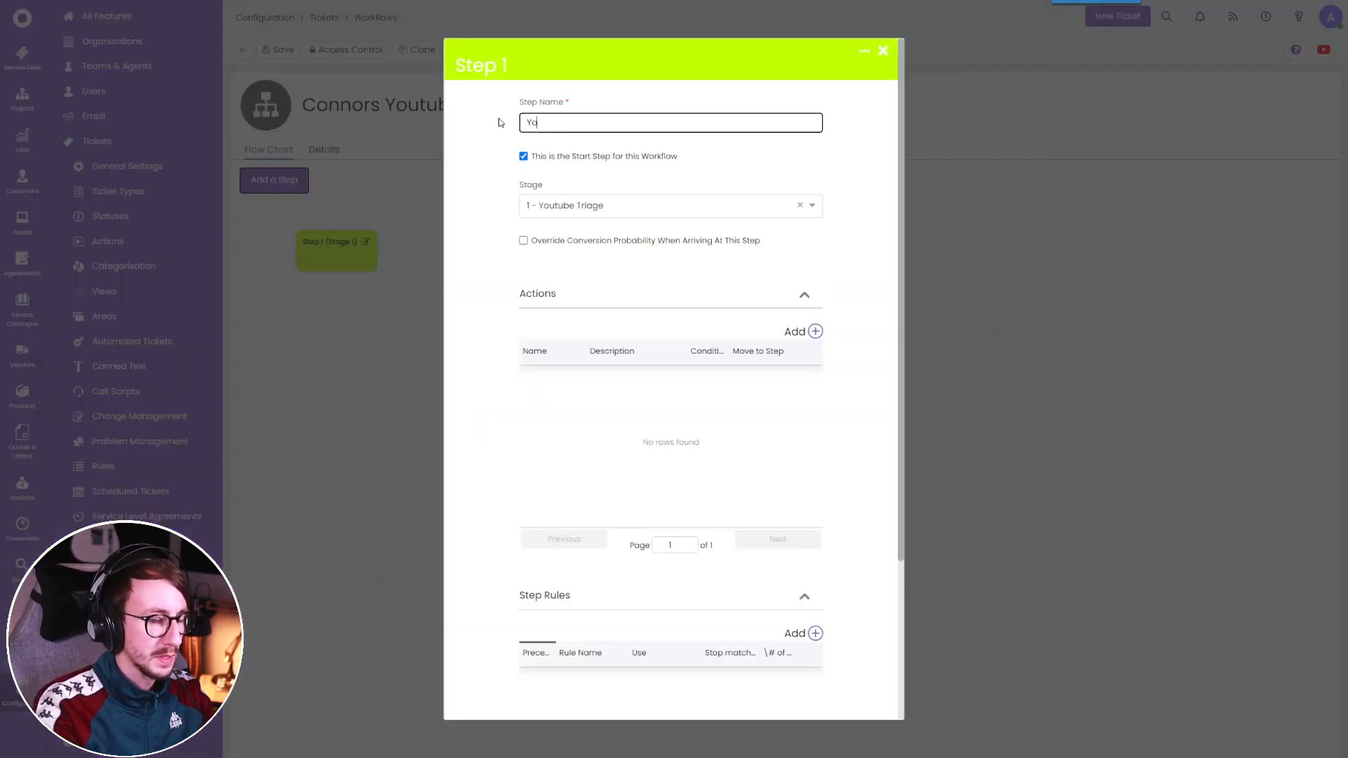
type("utube T")
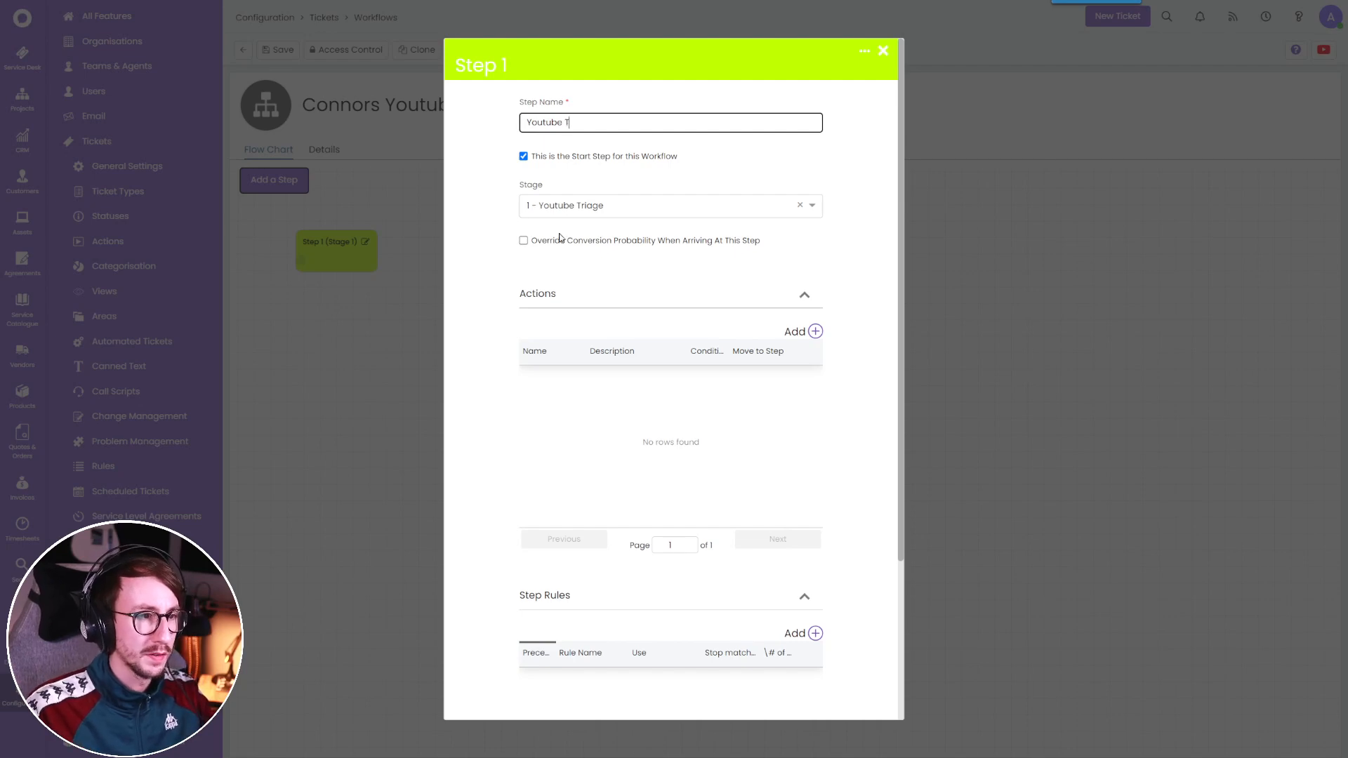
type("riage")
scroll(623, 487, "down", 3)
left_click(639, 673)
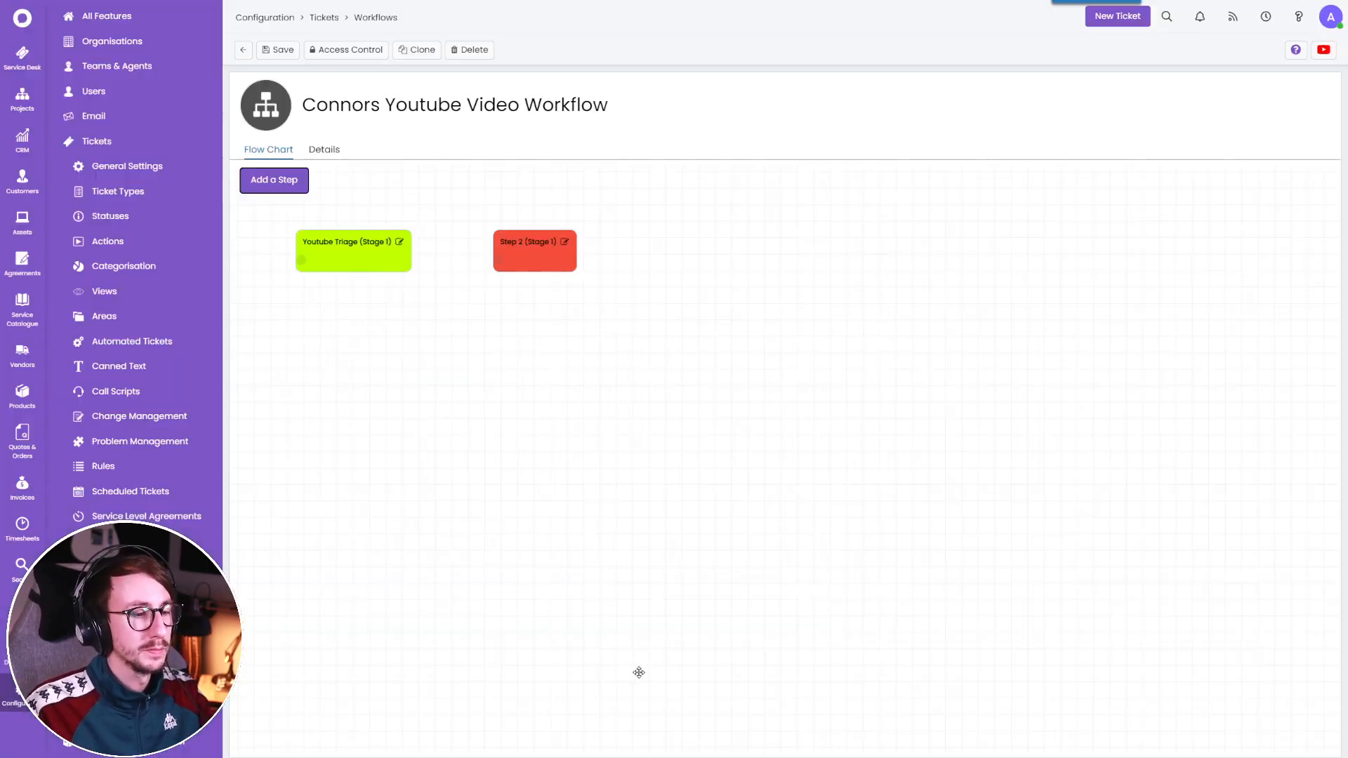
Move Step 2 closer to the start step, assign it to stage "2 - Assign The Ticket" and name it "Assign The Ticket".
left_click_drag(521, 255, 470, 253)
left_click(515, 244)
left_click(567, 210)
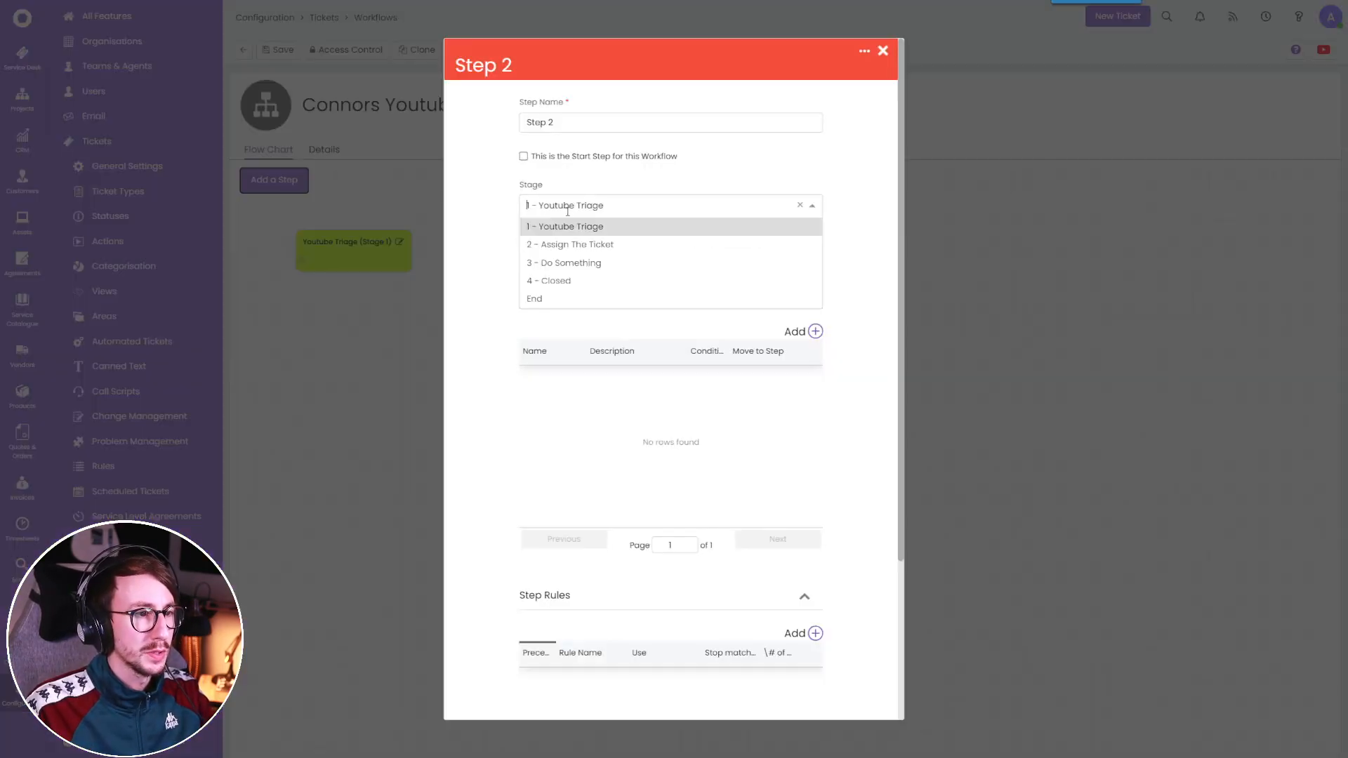
left_click(577, 244)
left_click_drag(558, 123, 481, 116)
type("Assi")
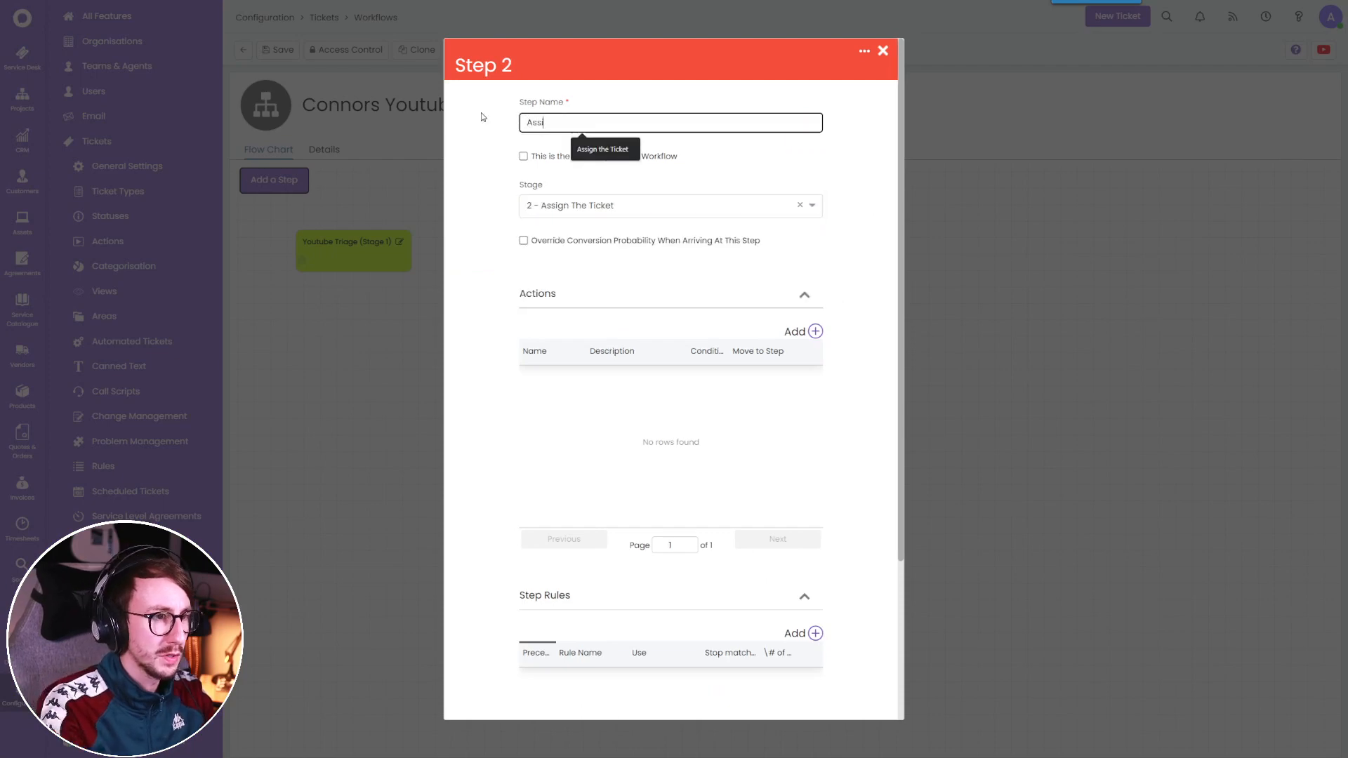
type("gn The Ti")
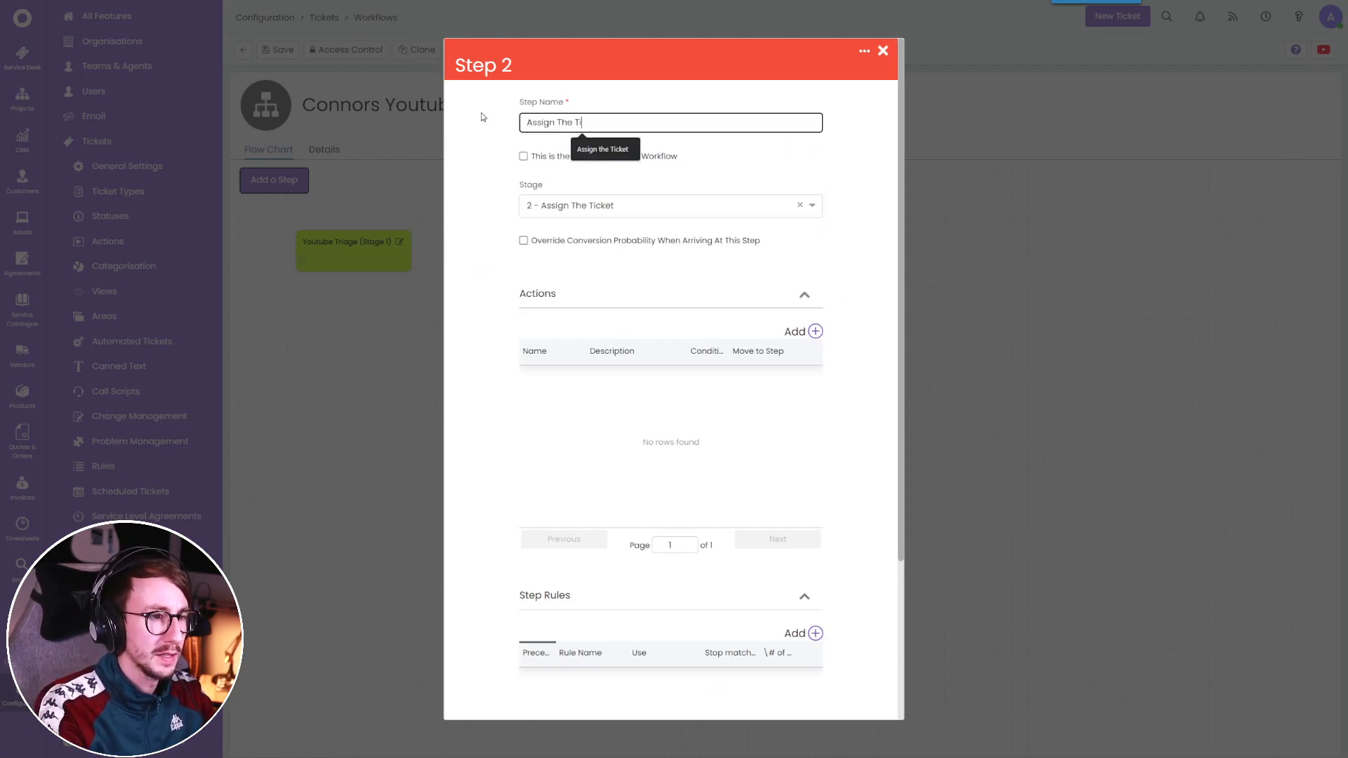
type("cket")
scroll(592, 421, "down", 5)
left_click(634, 689)
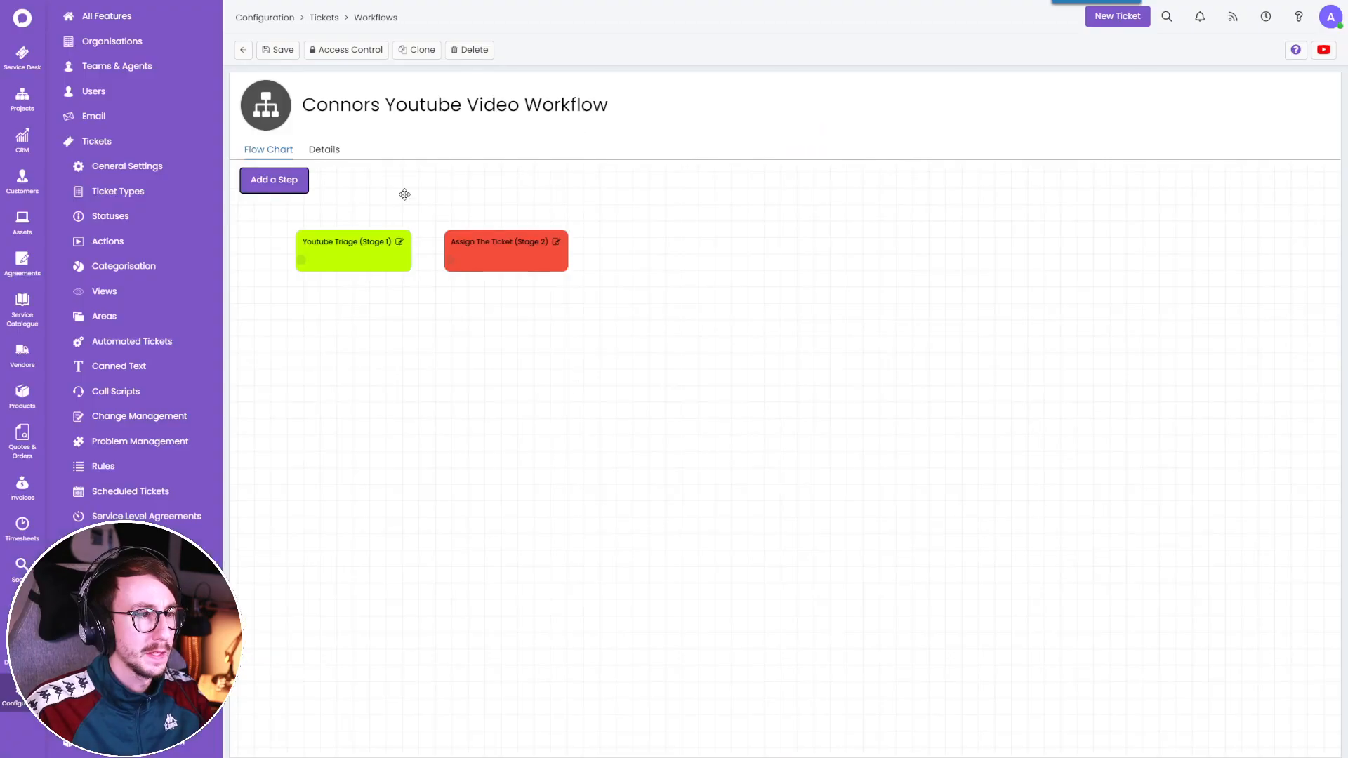
Add a third step named "Do Something" in stage "3 - Do Something" and place it nearer the Assign The Ticket step.
left_click(289, 180)
left_click(577, 205)
left_click(576, 262)
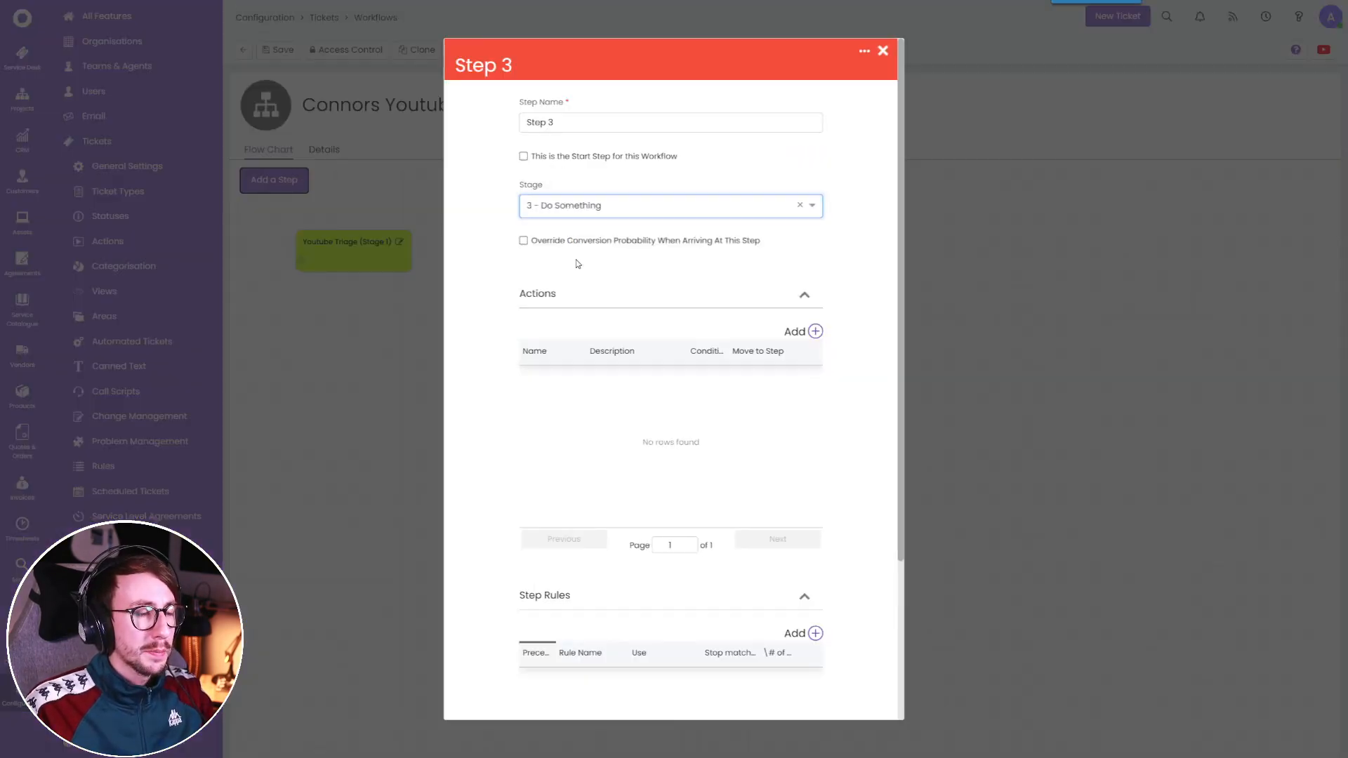
triple_click(623, 122)
type("Do Somet")
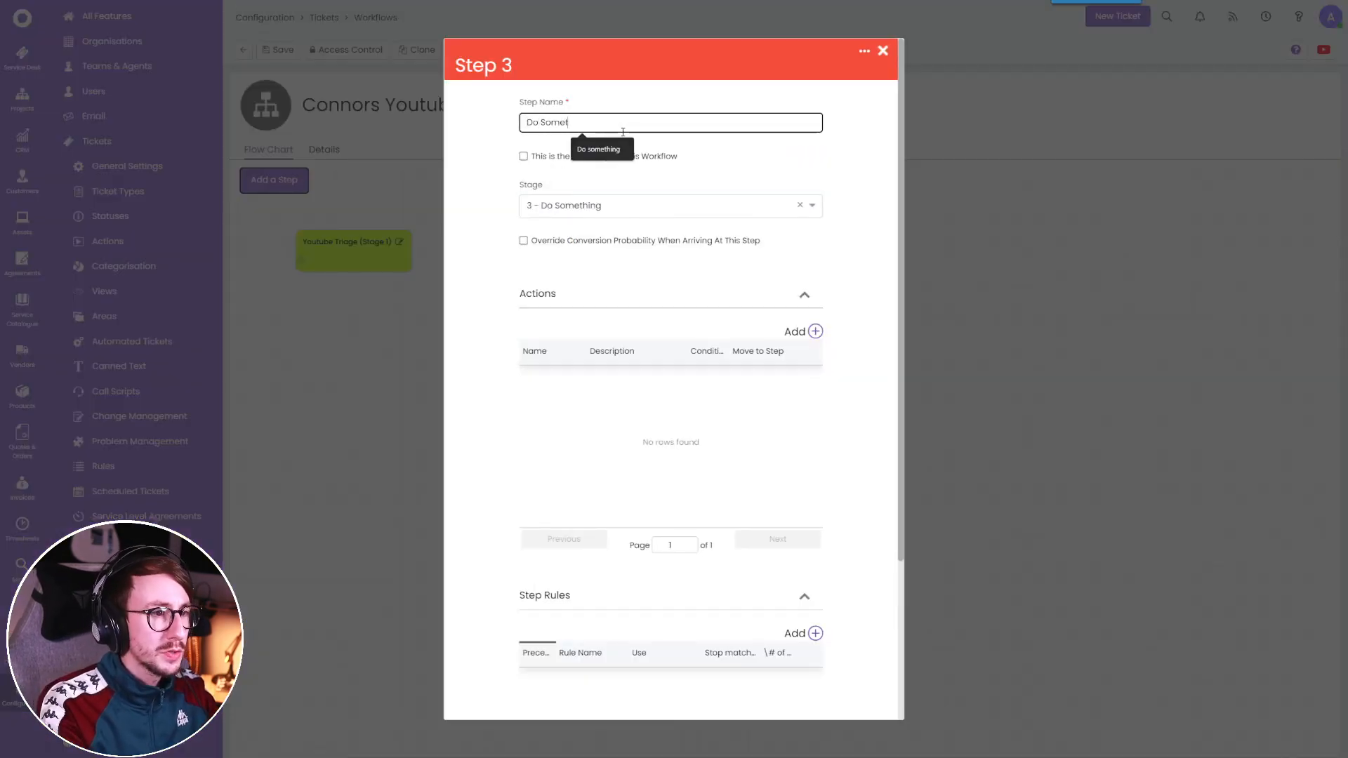
type("hing")
scroll(677, 466, "down", 5)
left_click(635, 689)
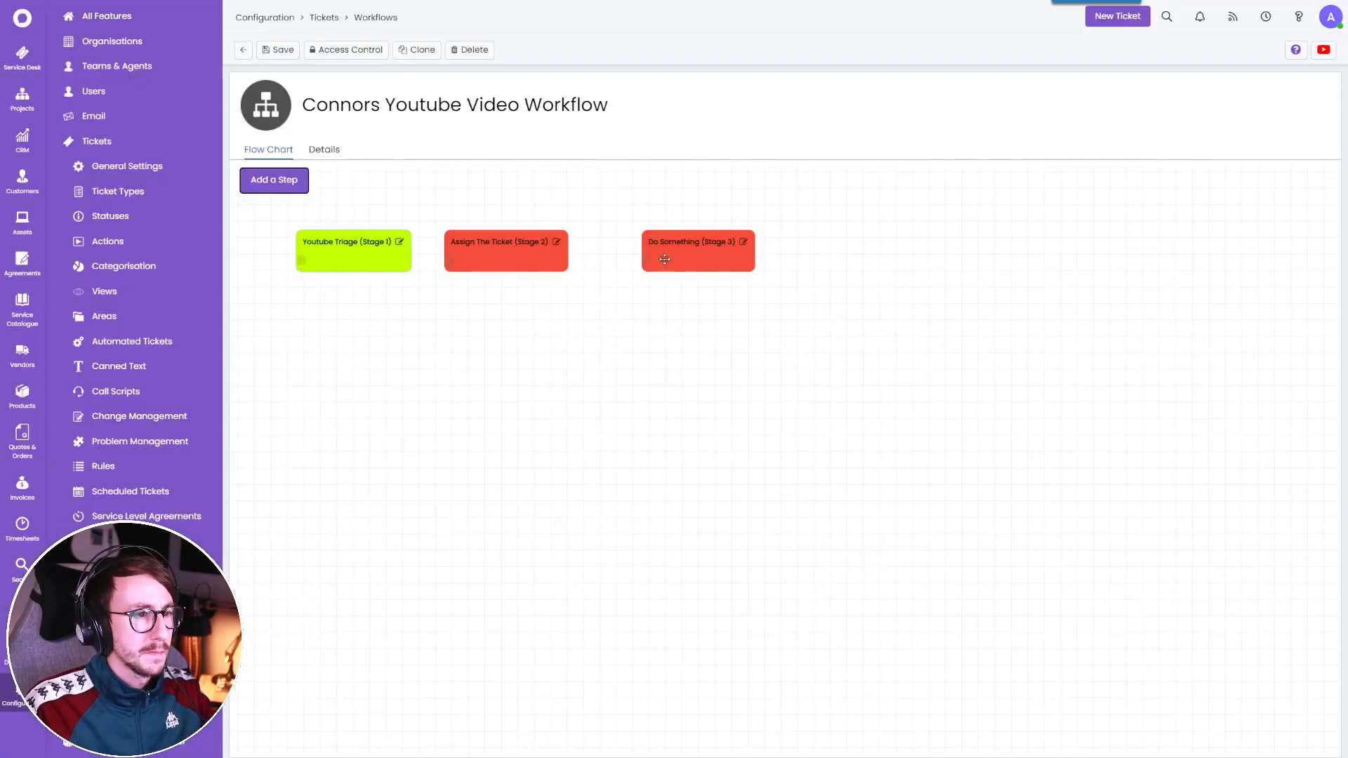
left_click_drag(664, 260, 606, 251)
Add a fourth flow chart step named "Closed" in stage "4 - Closed" and save the workflow.
left_click(288, 181)
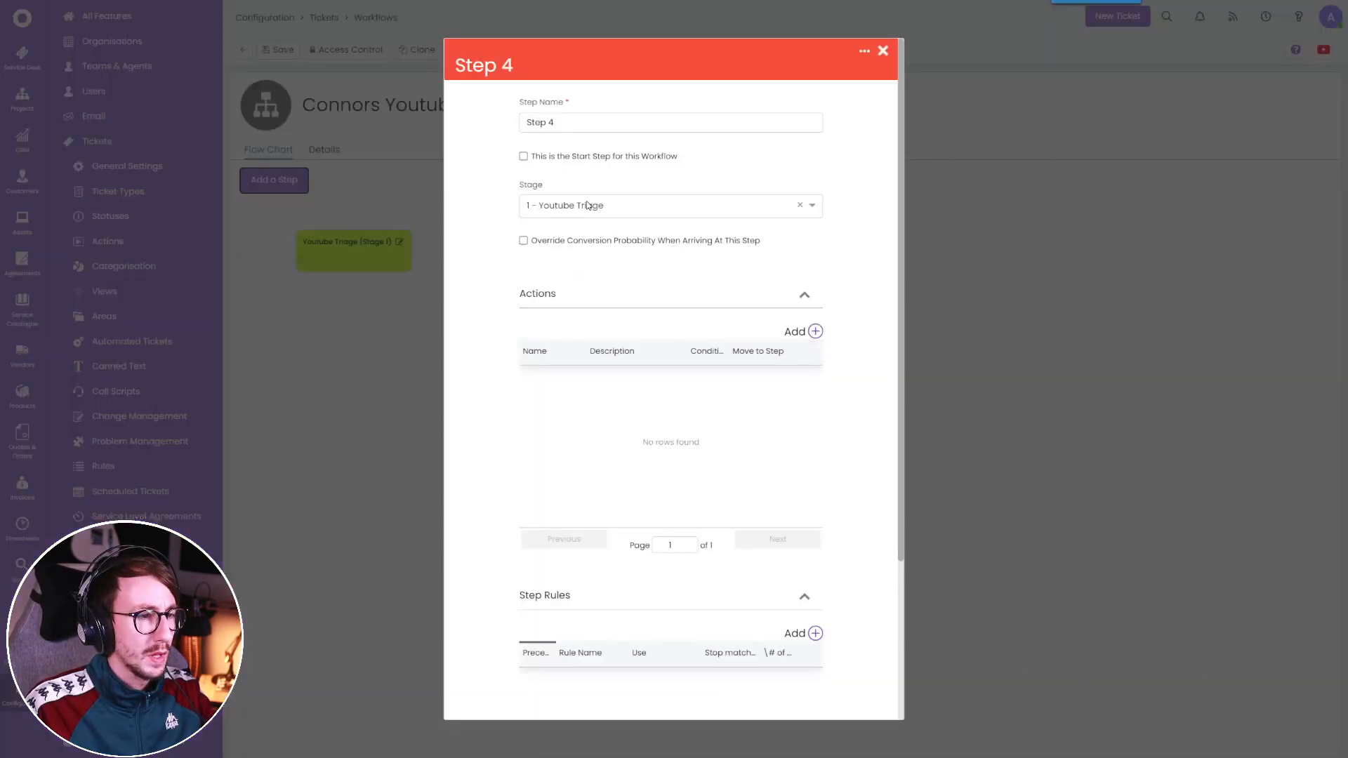
left_click(588, 205)
left_click(581, 277)
left_click_drag(556, 123, 490, 113)
type("C")
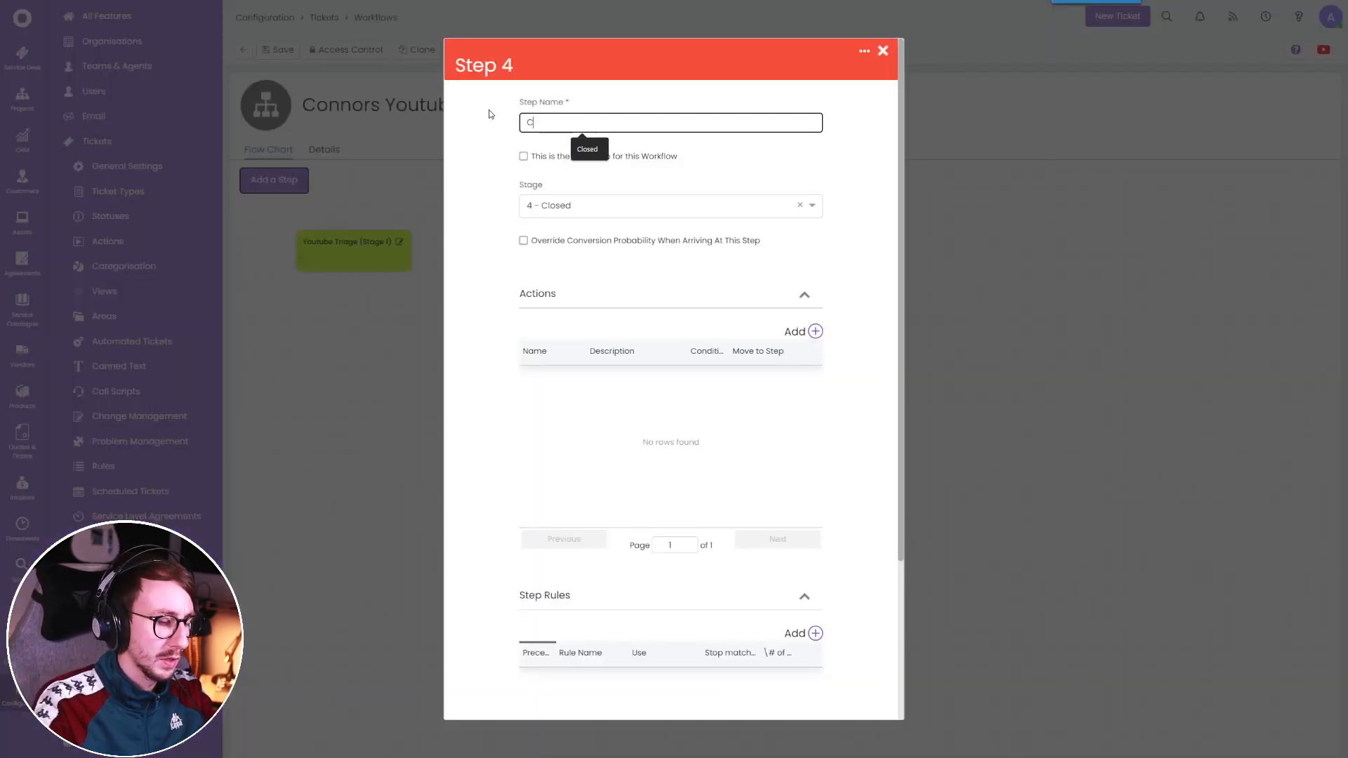
type("losed")
left_click(587, 205)
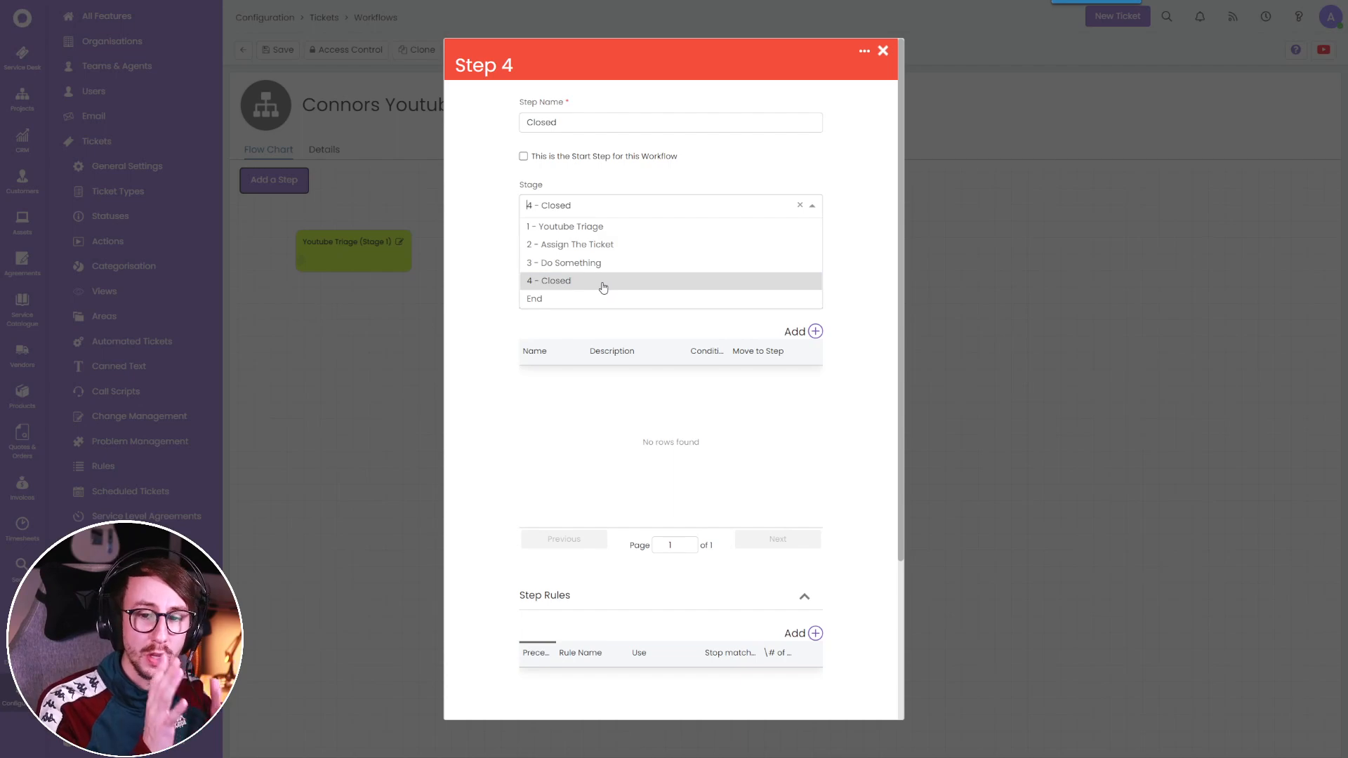
left_click(508, 320)
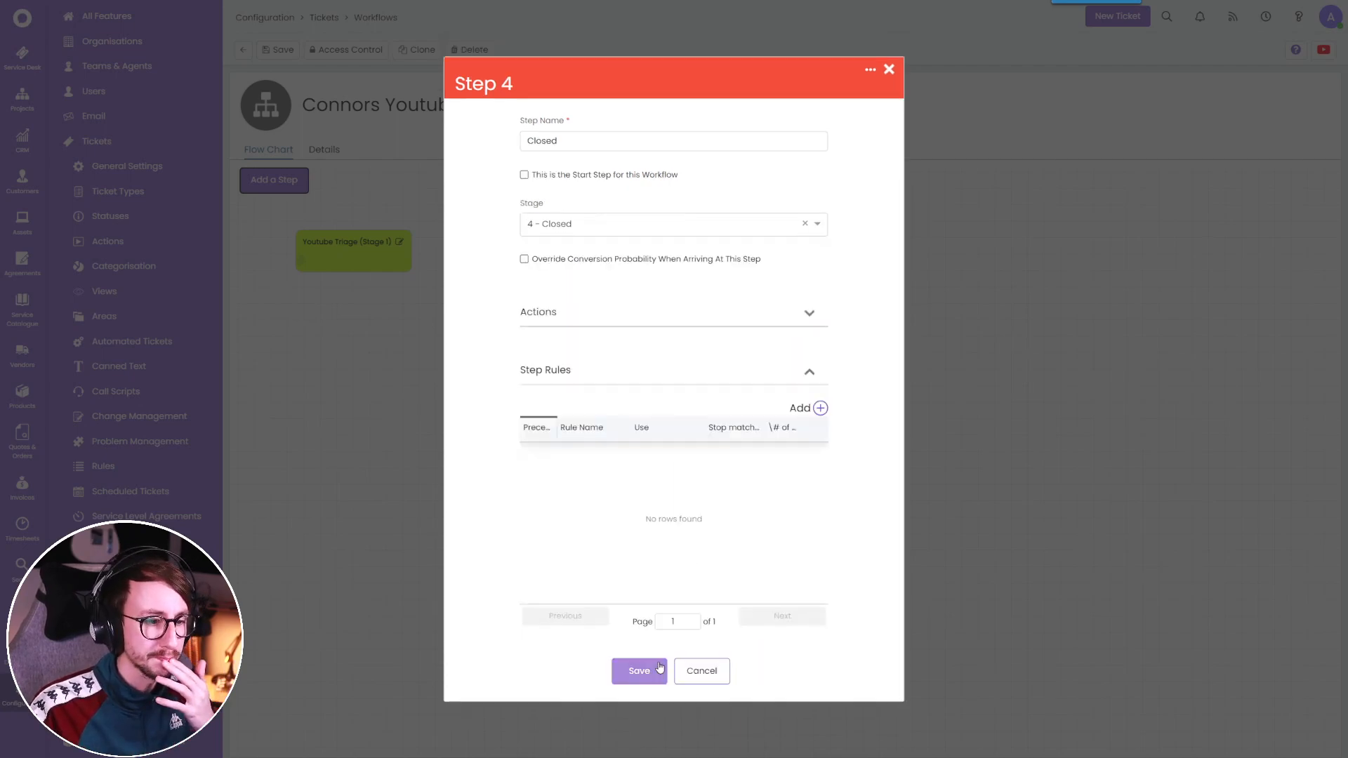
left_click(635, 671)
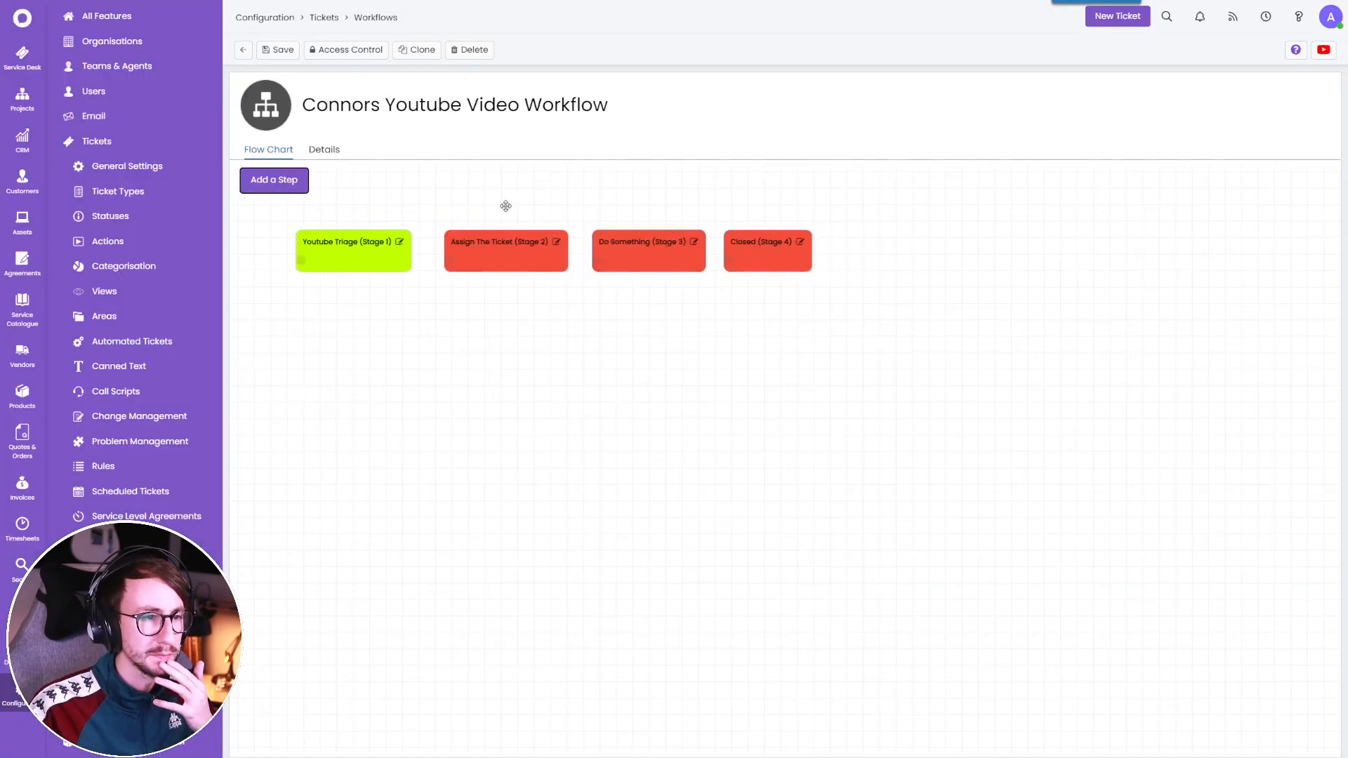
left_click(290, 54)
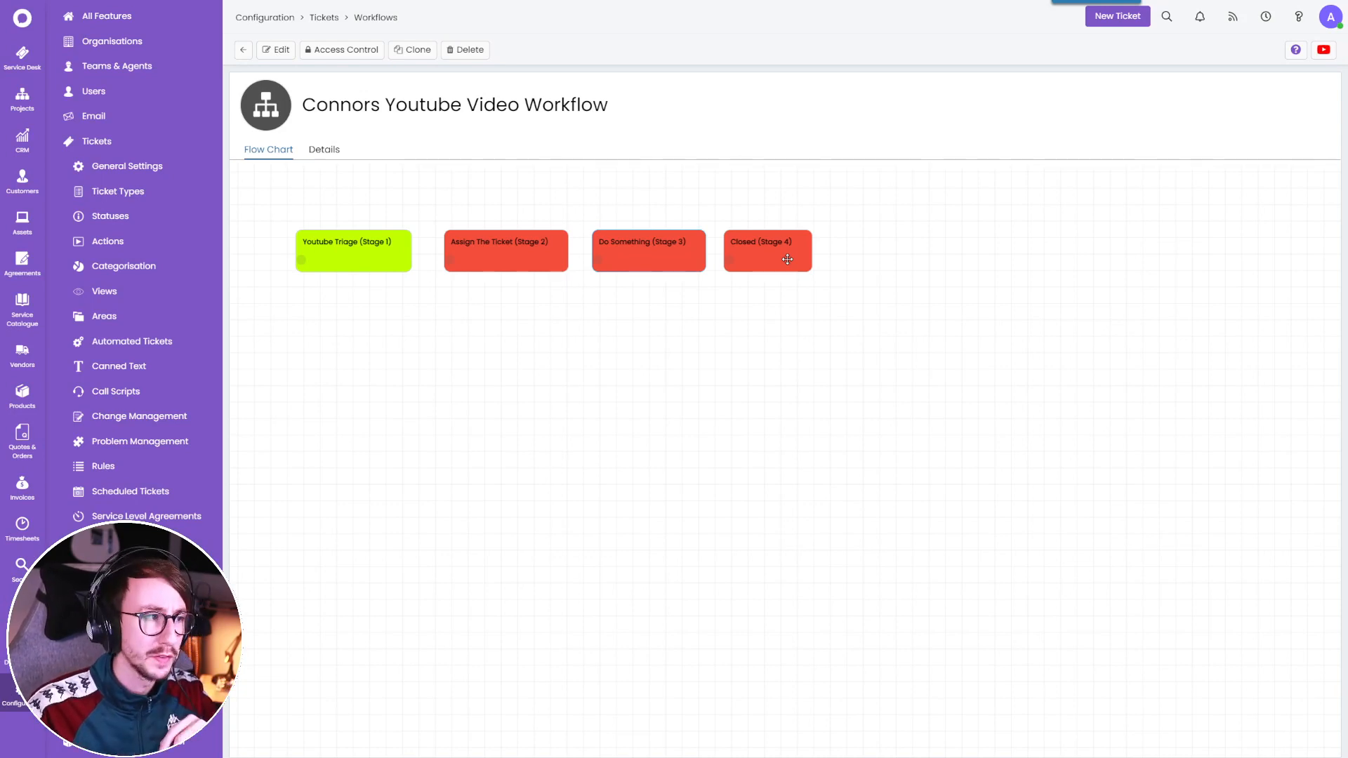
Start a new ticket type and name it with the presenter's first name followed by "Test Youtube Ticket".
left_click(133, 191)
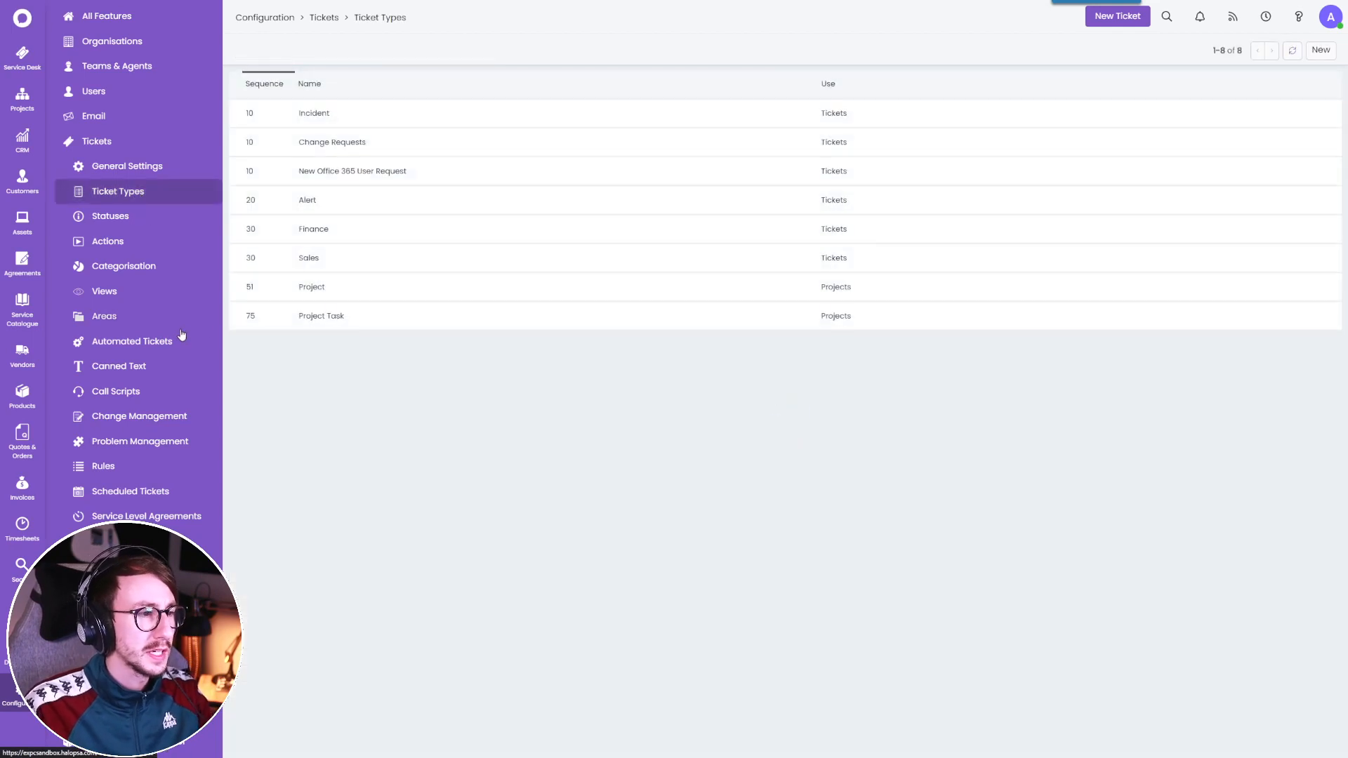
left_click(1320, 52)
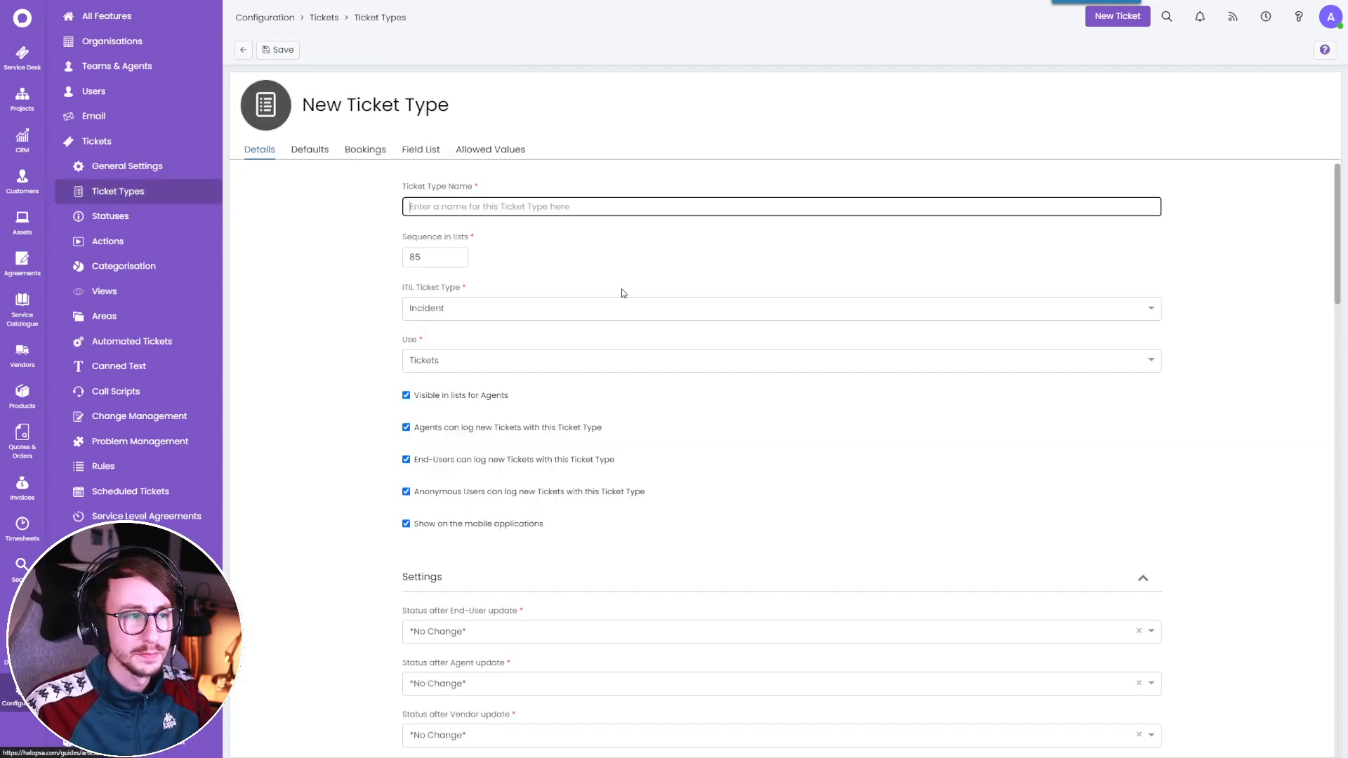
left_click(534, 211)
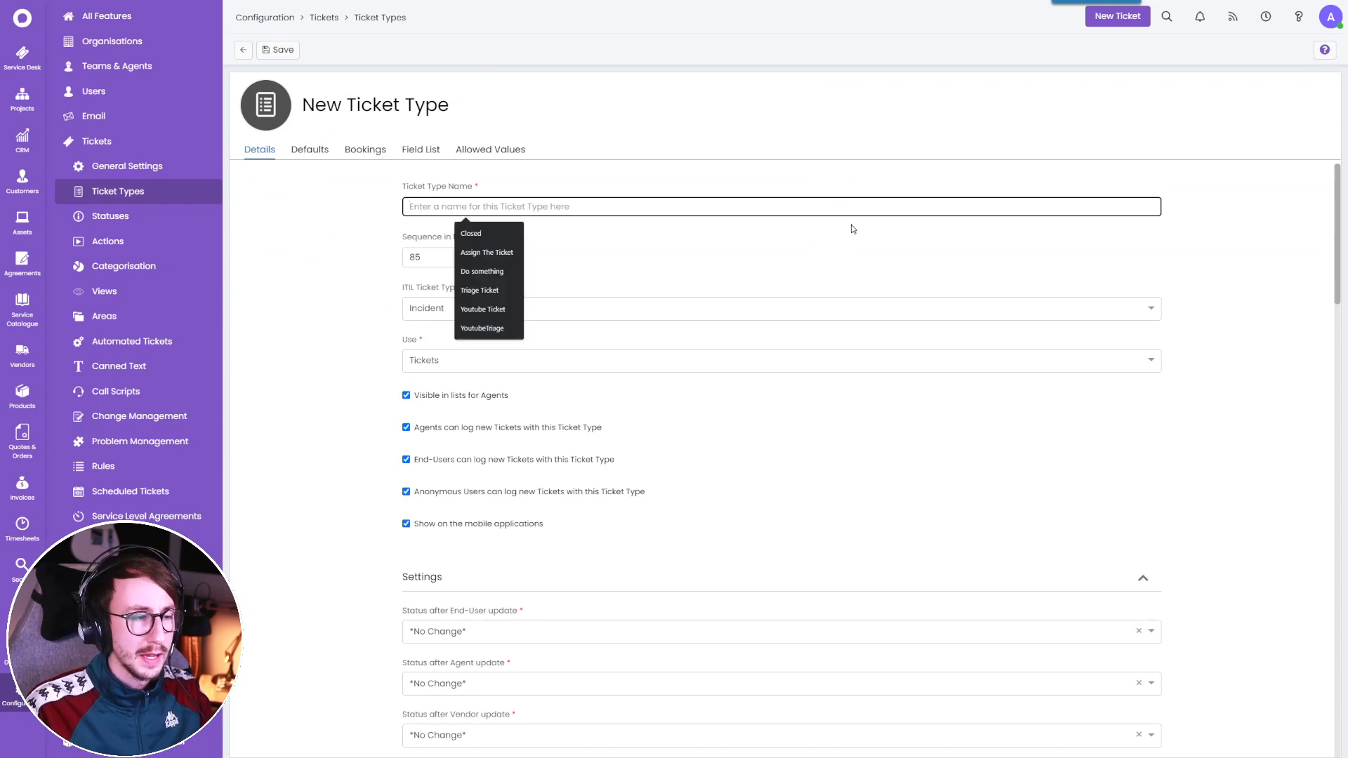
type("Connors Test Youtube Tic")
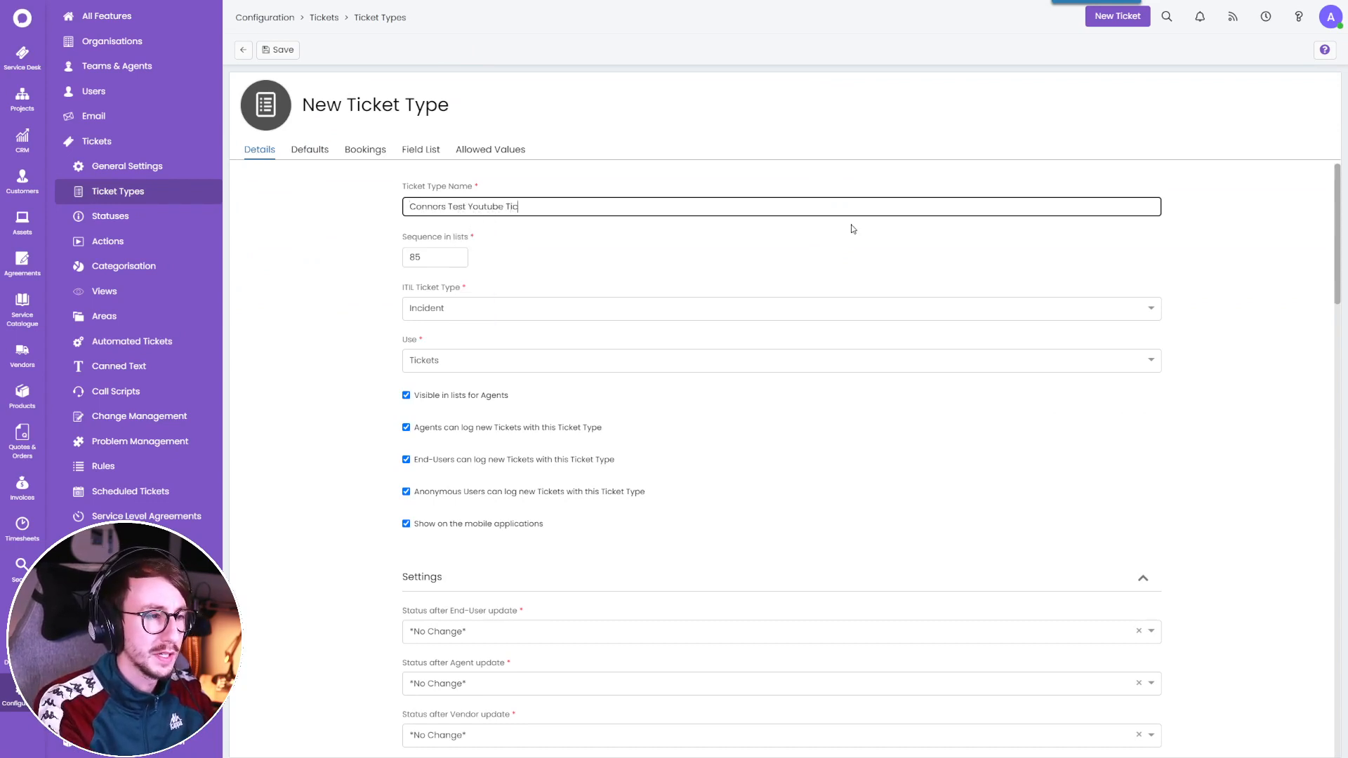
type("ket")
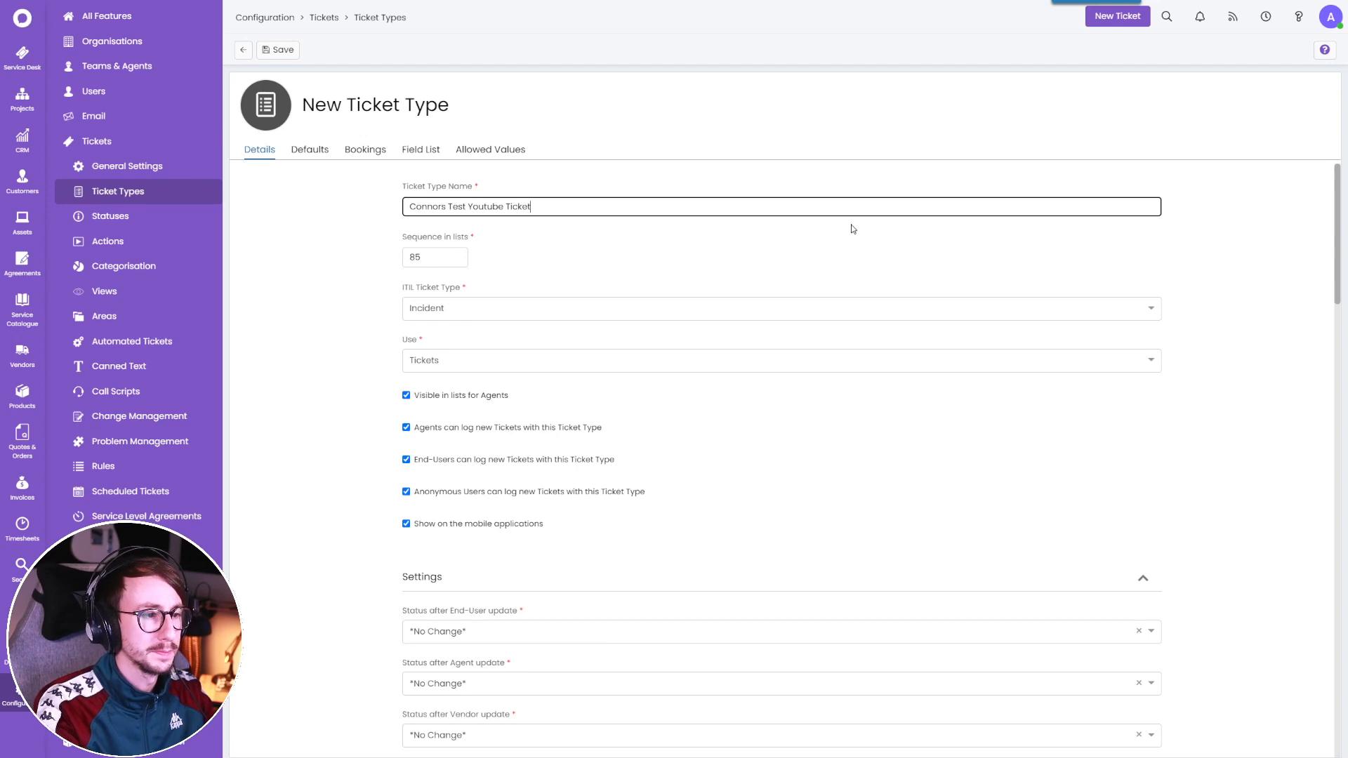
Set the ticket type's defaults to initial status New, the new Youtube Video Workflow and team 1st Line Support.
left_click(315, 153)
left_click(432, 205)
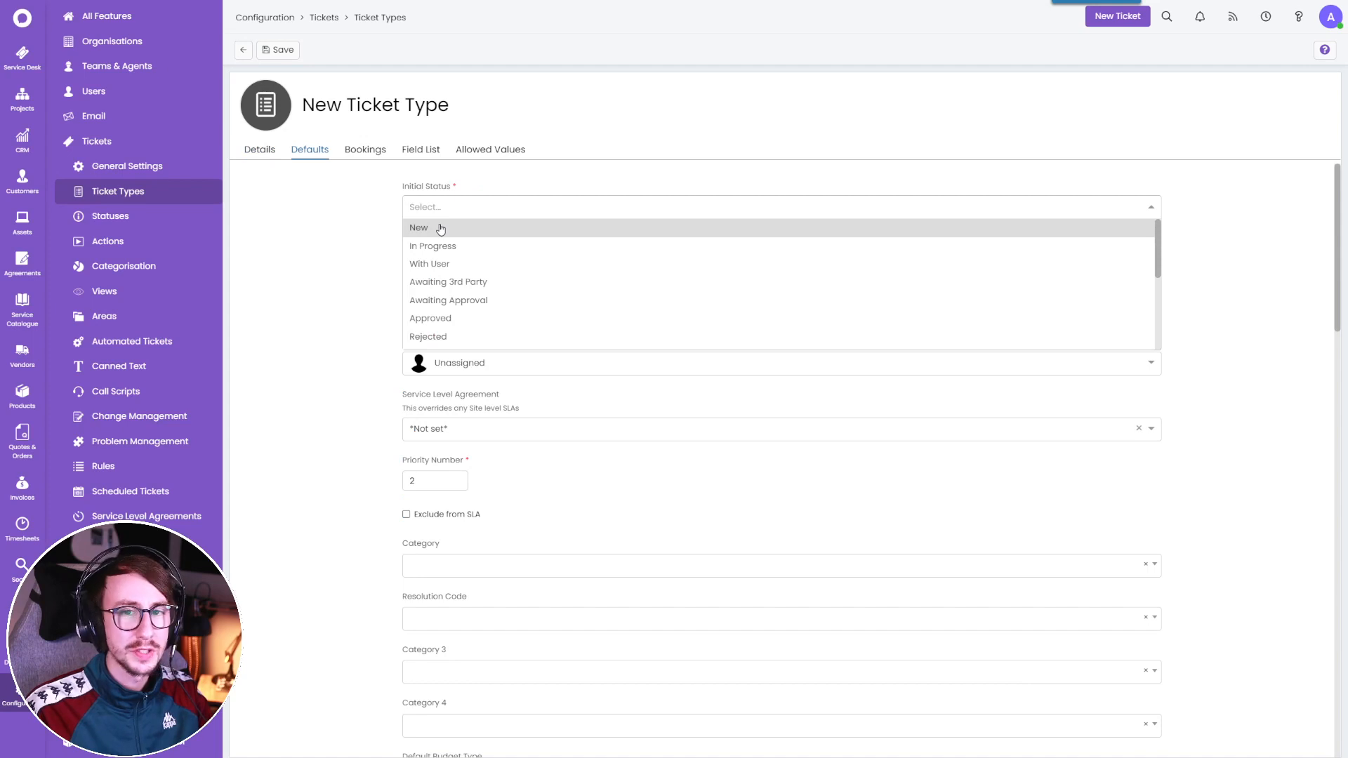
left_click(444, 229)
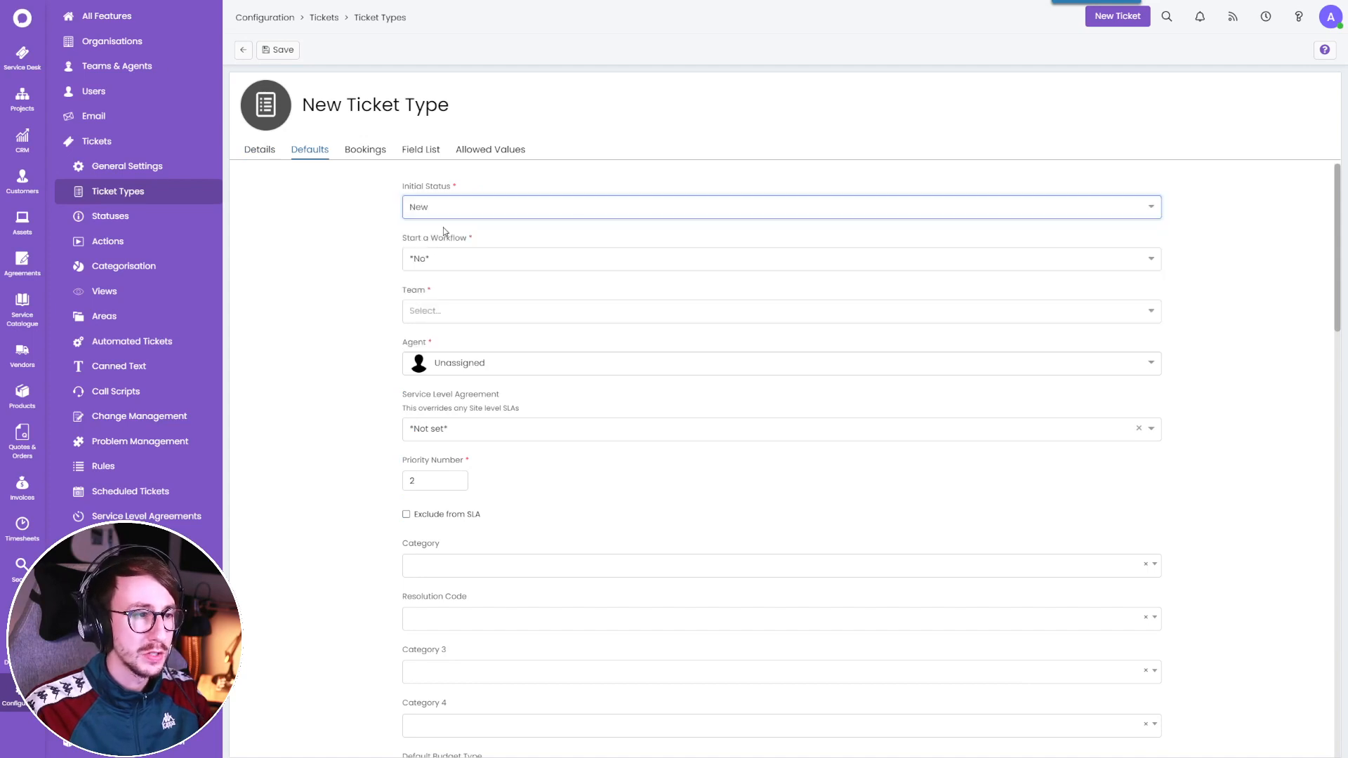
left_click(454, 264)
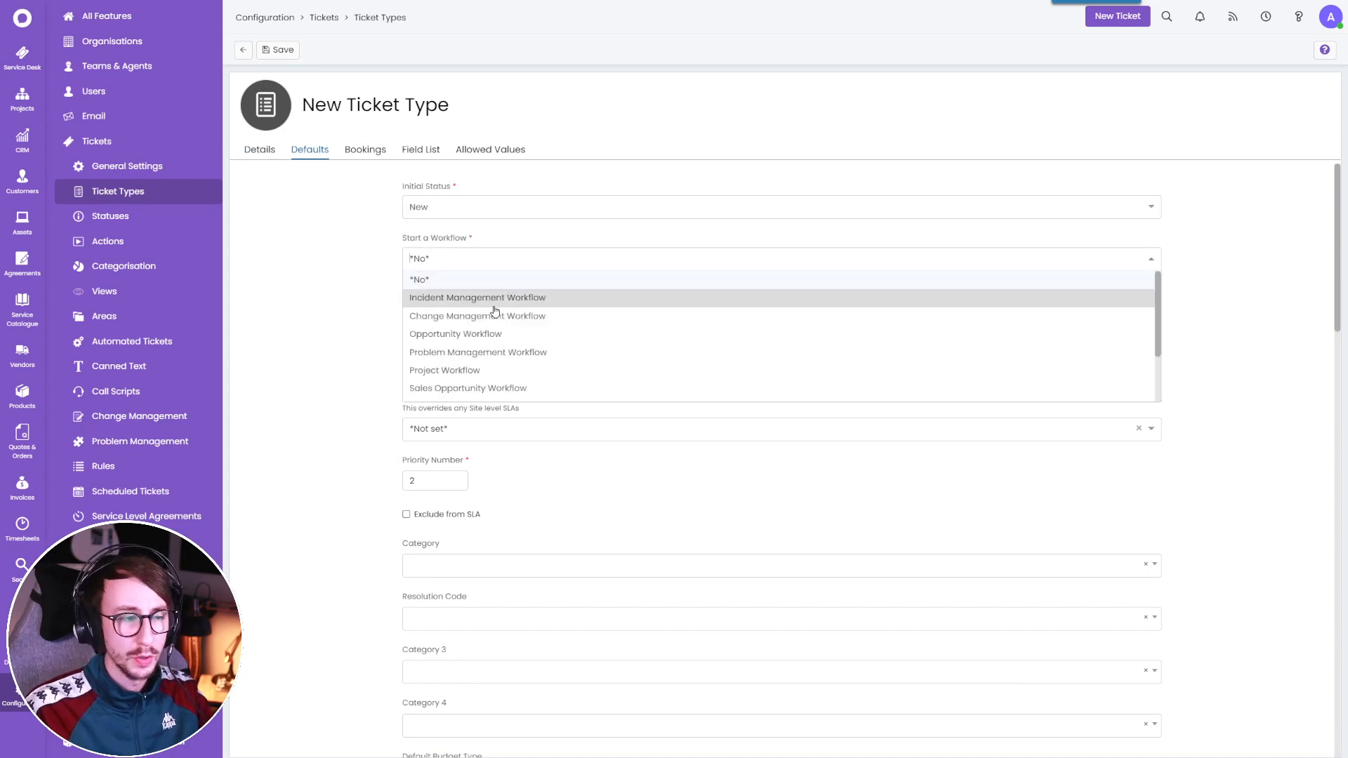
scroll(491, 306, "down", 2)
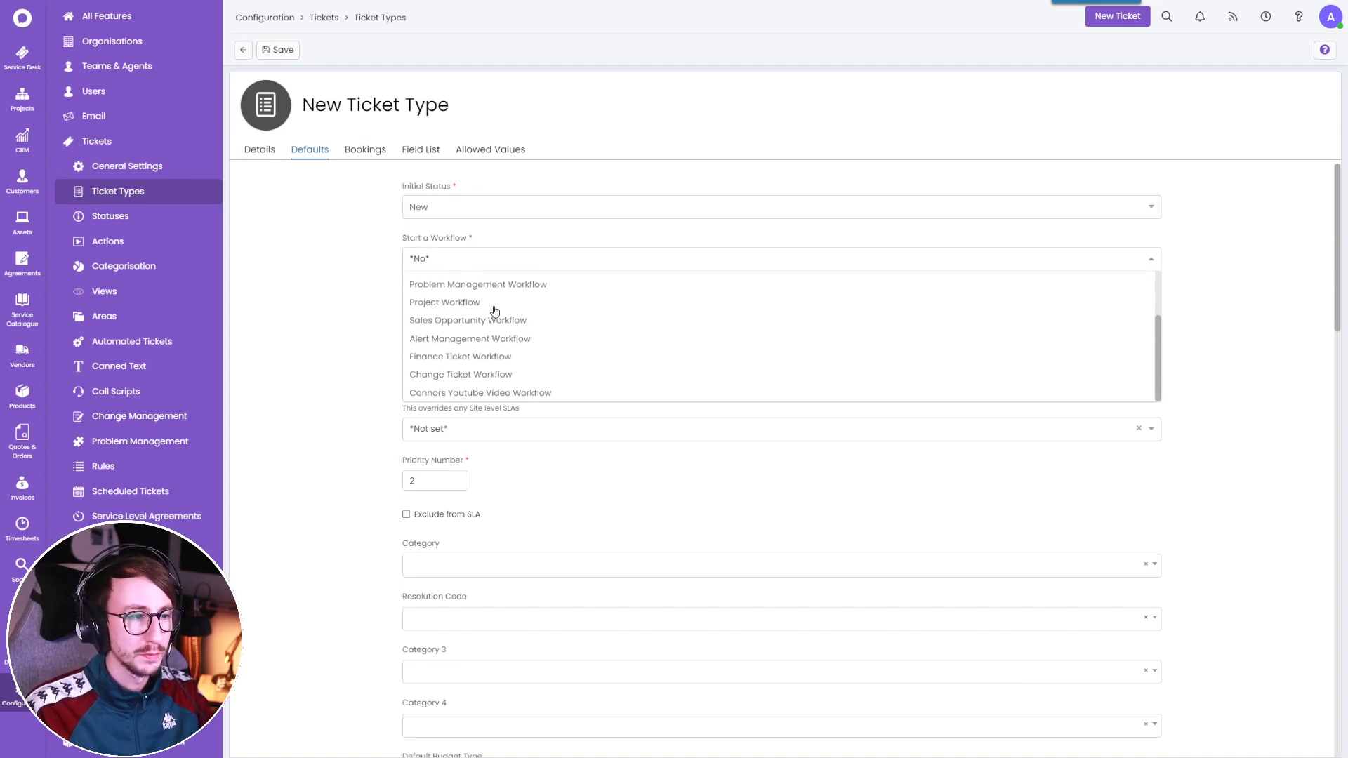
left_click(474, 394)
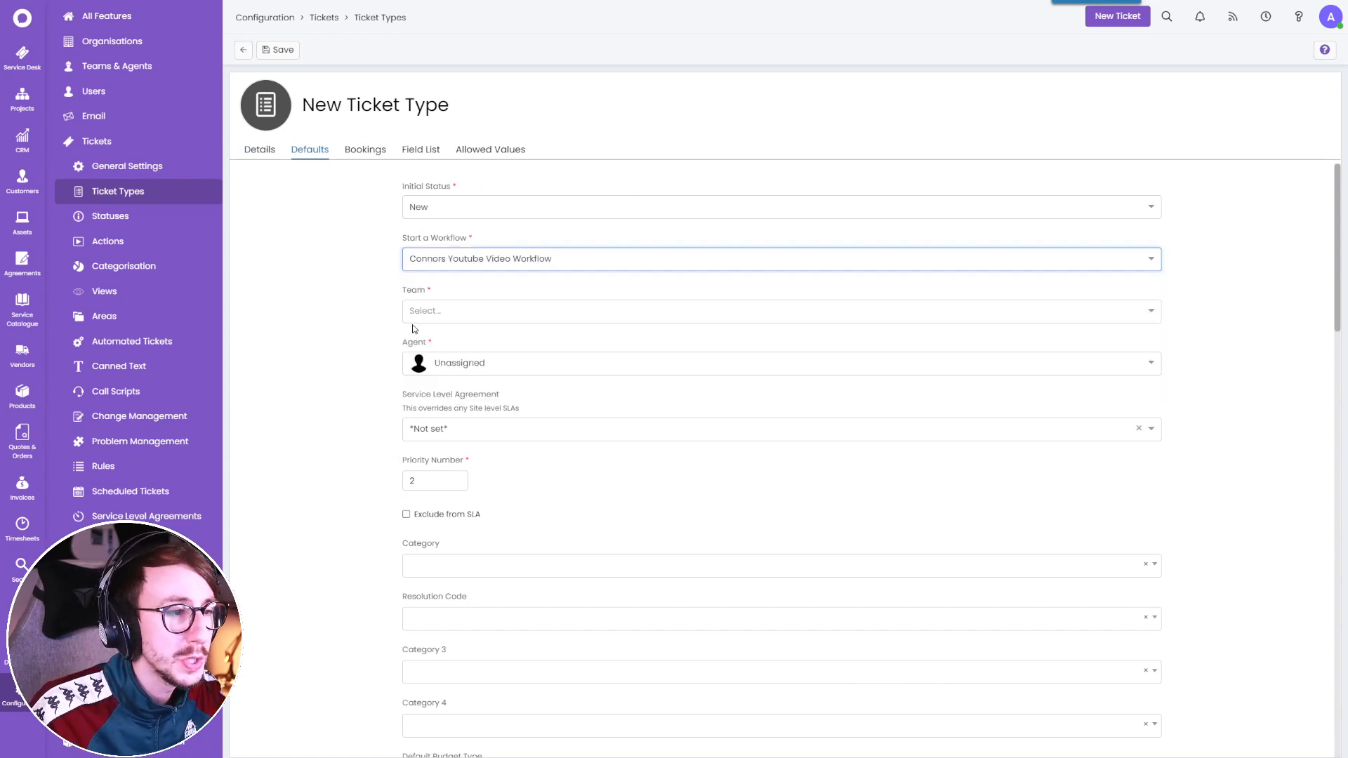
left_click(429, 311)
left_click(443, 333)
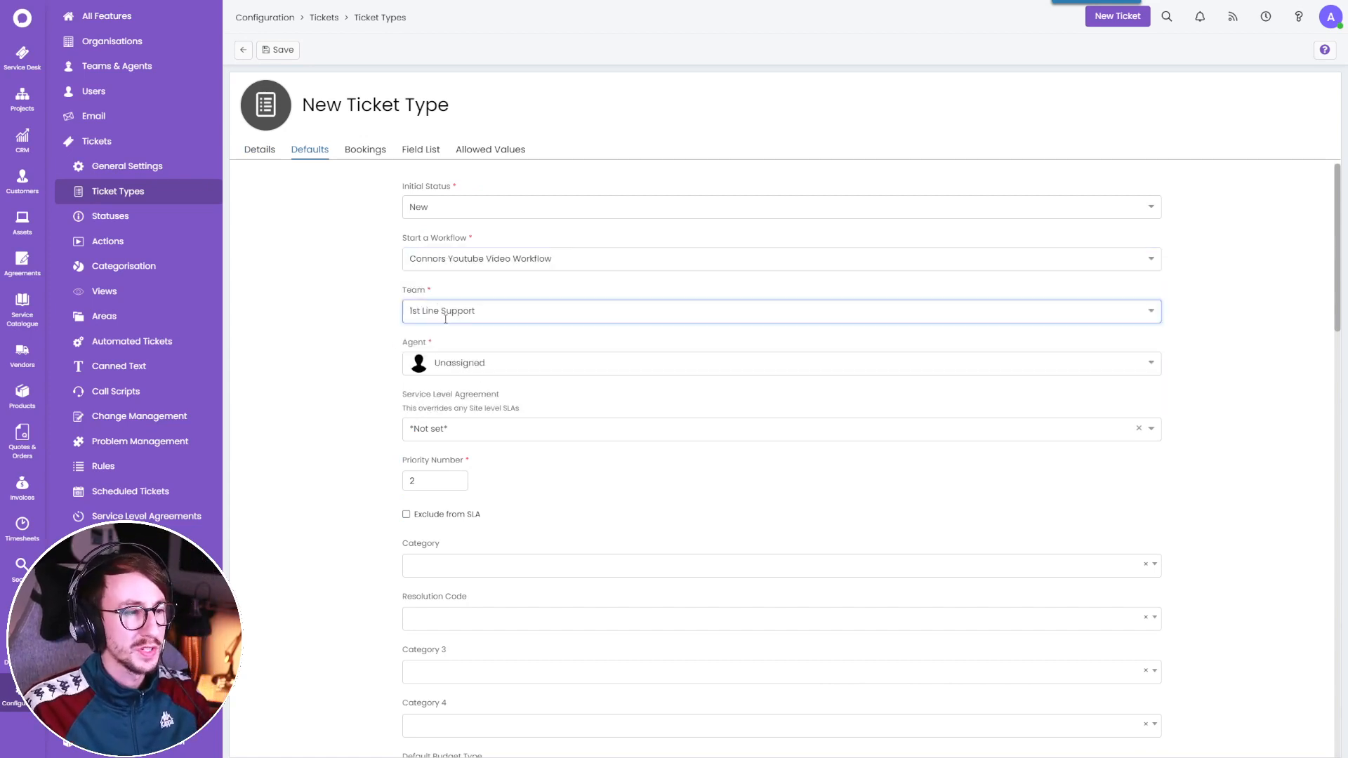
Add the Summary and Details fields to the ticket type's field list and save the ticket type.
left_click(425, 156)
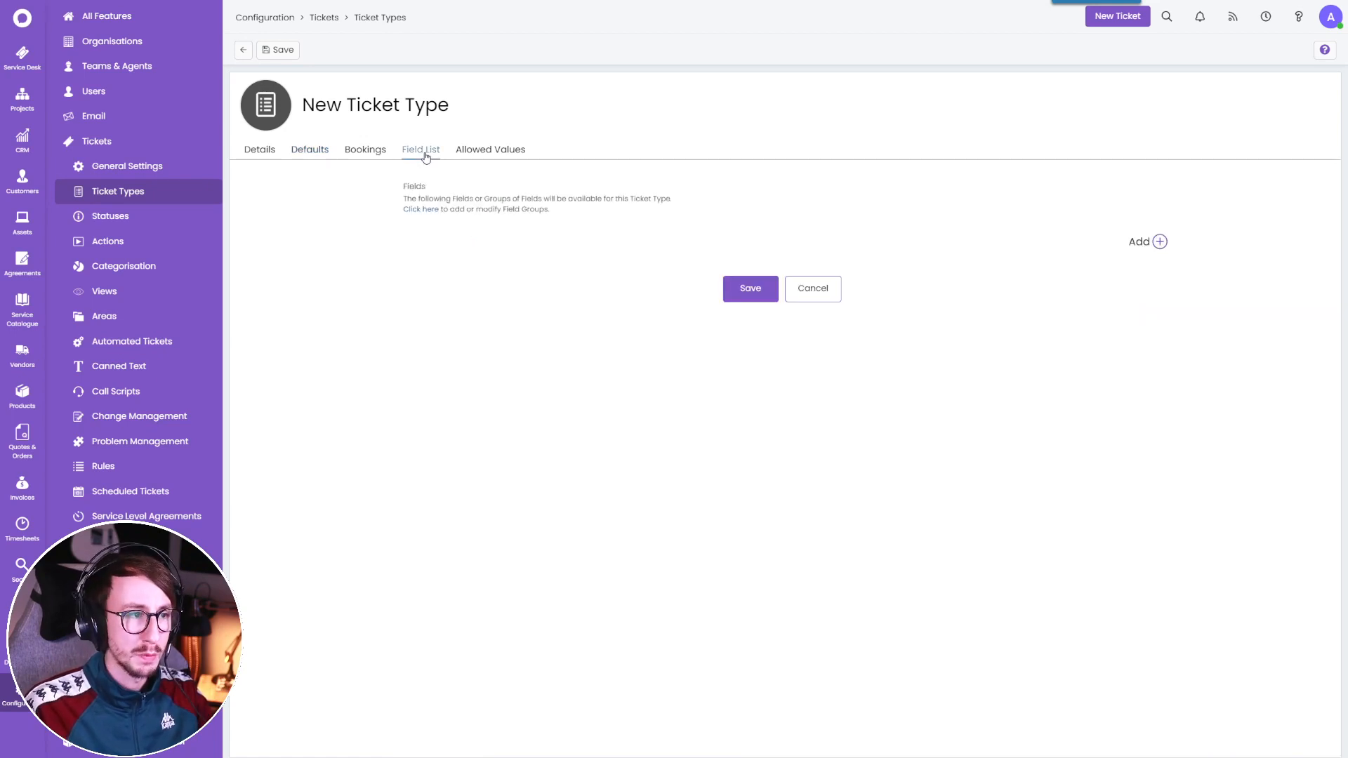
left_click(1149, 243)
left_click(607, 391)
type("su")
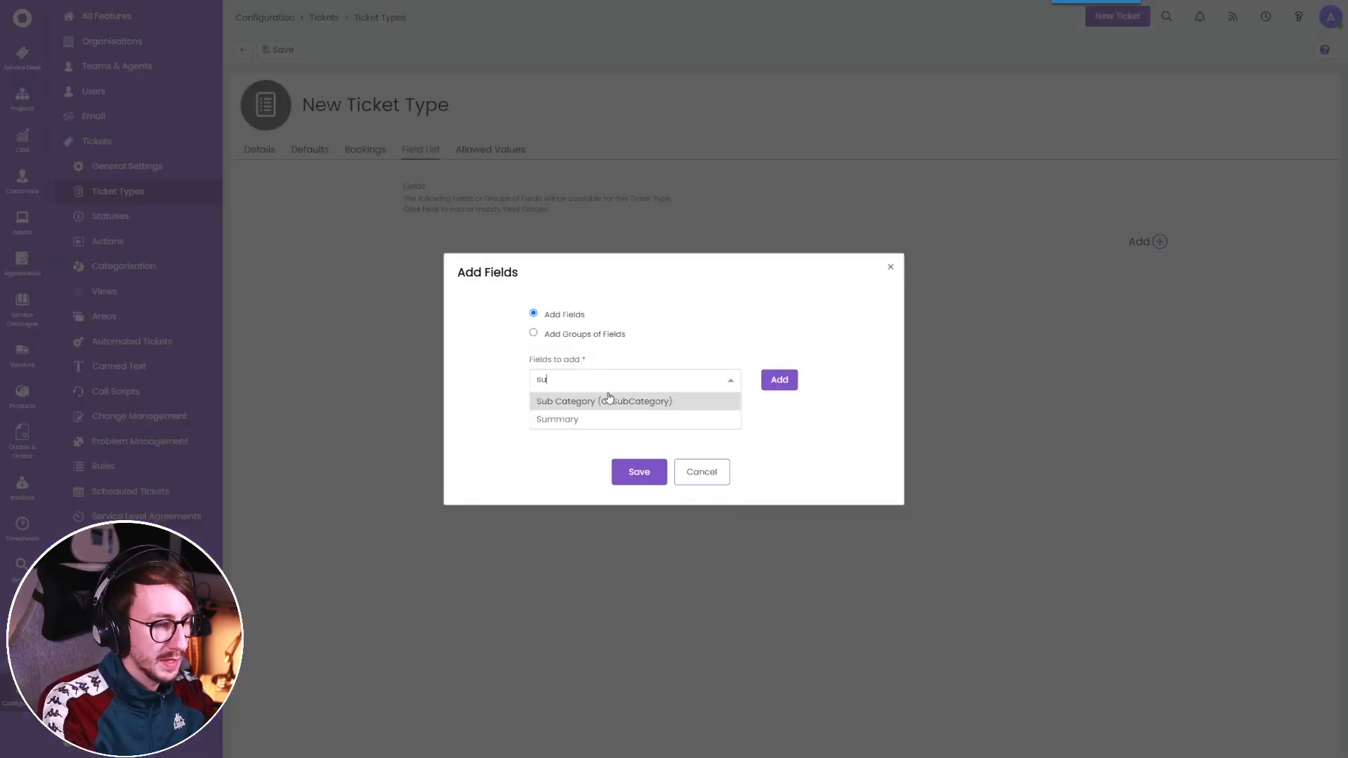
type("mm")
key("Return")
left_click(605, 391)
type("desc")
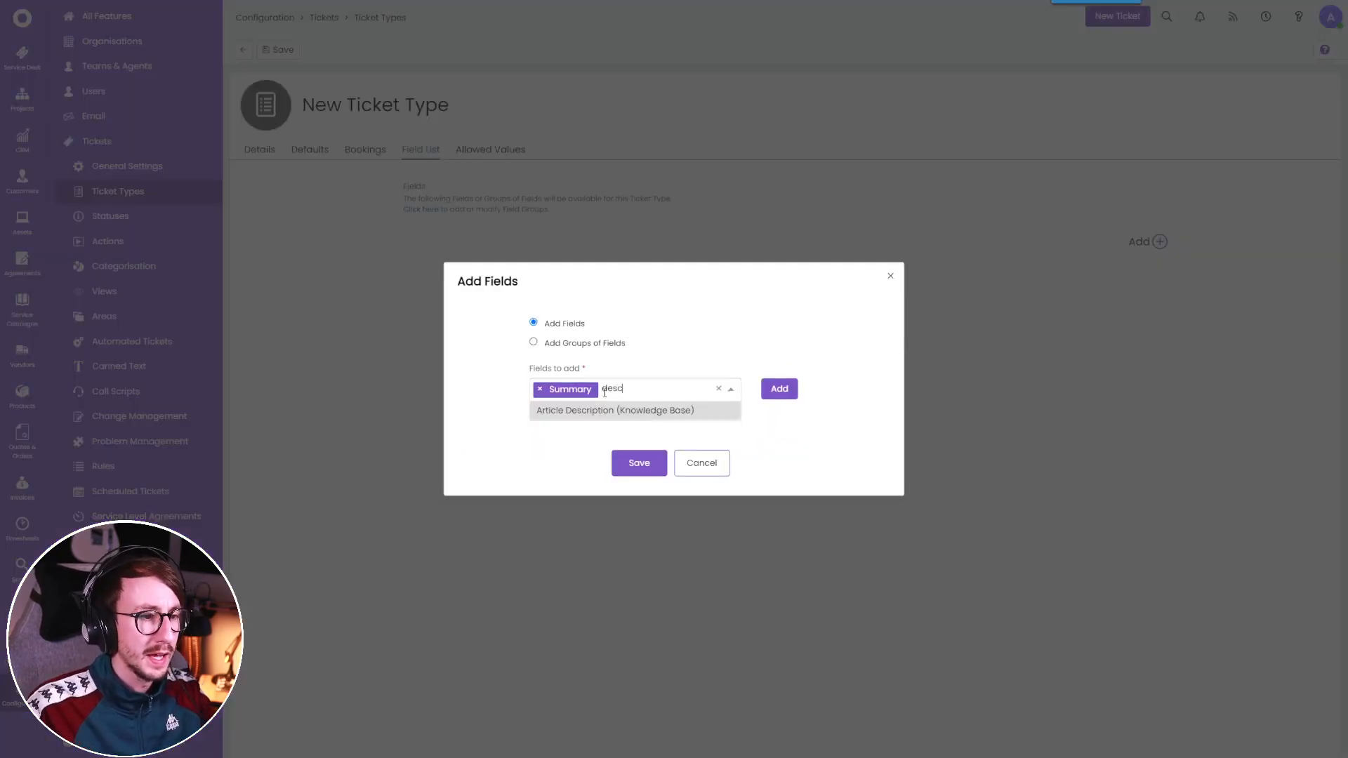
key("ctrl+a")
type("deta")
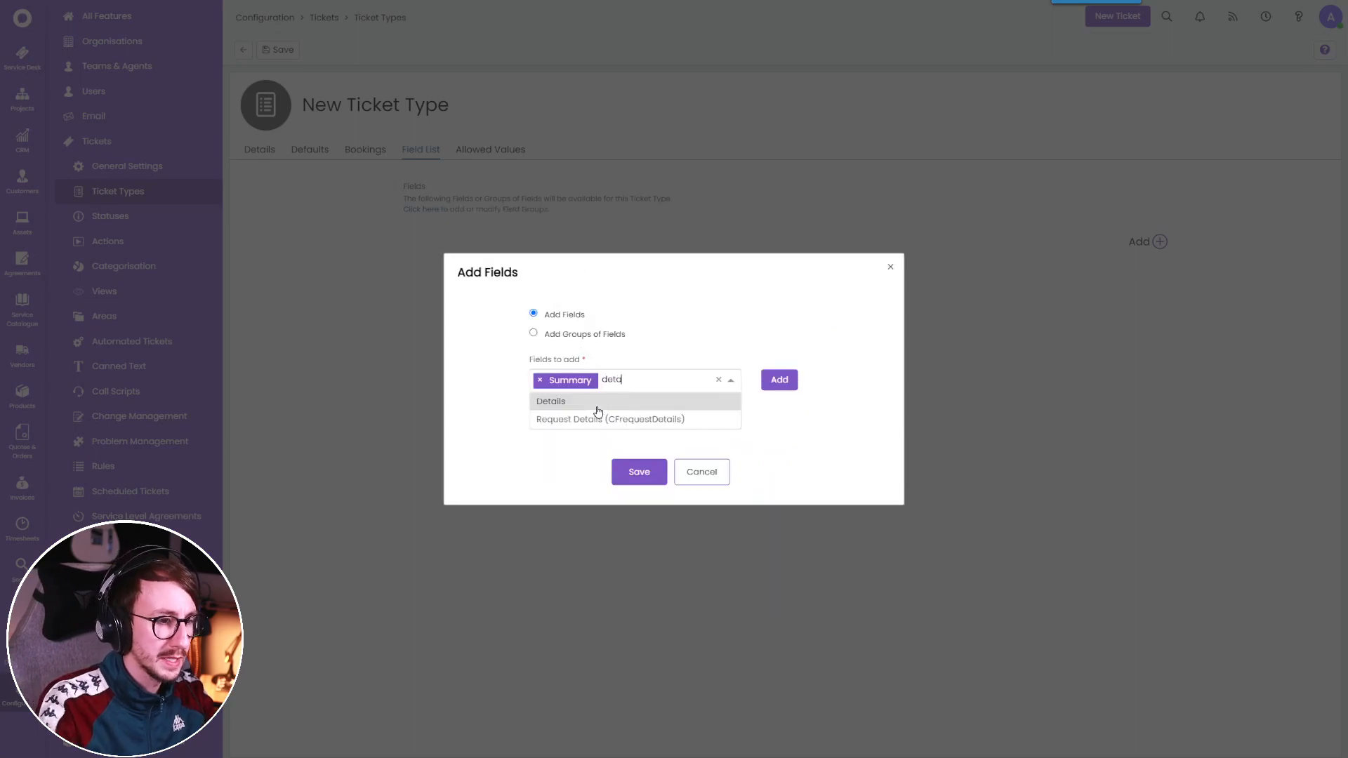
key("Return")
left_click(635, 455)
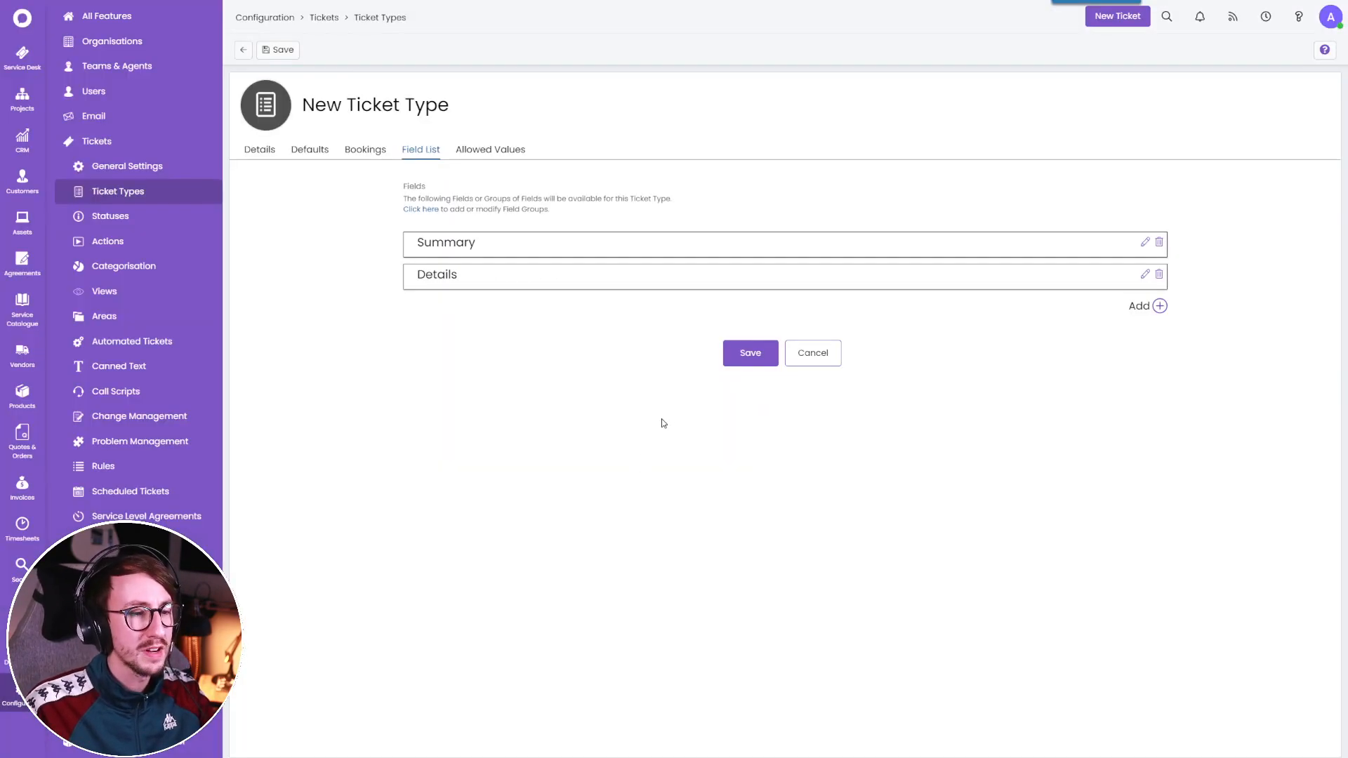
left_click(730, 361)
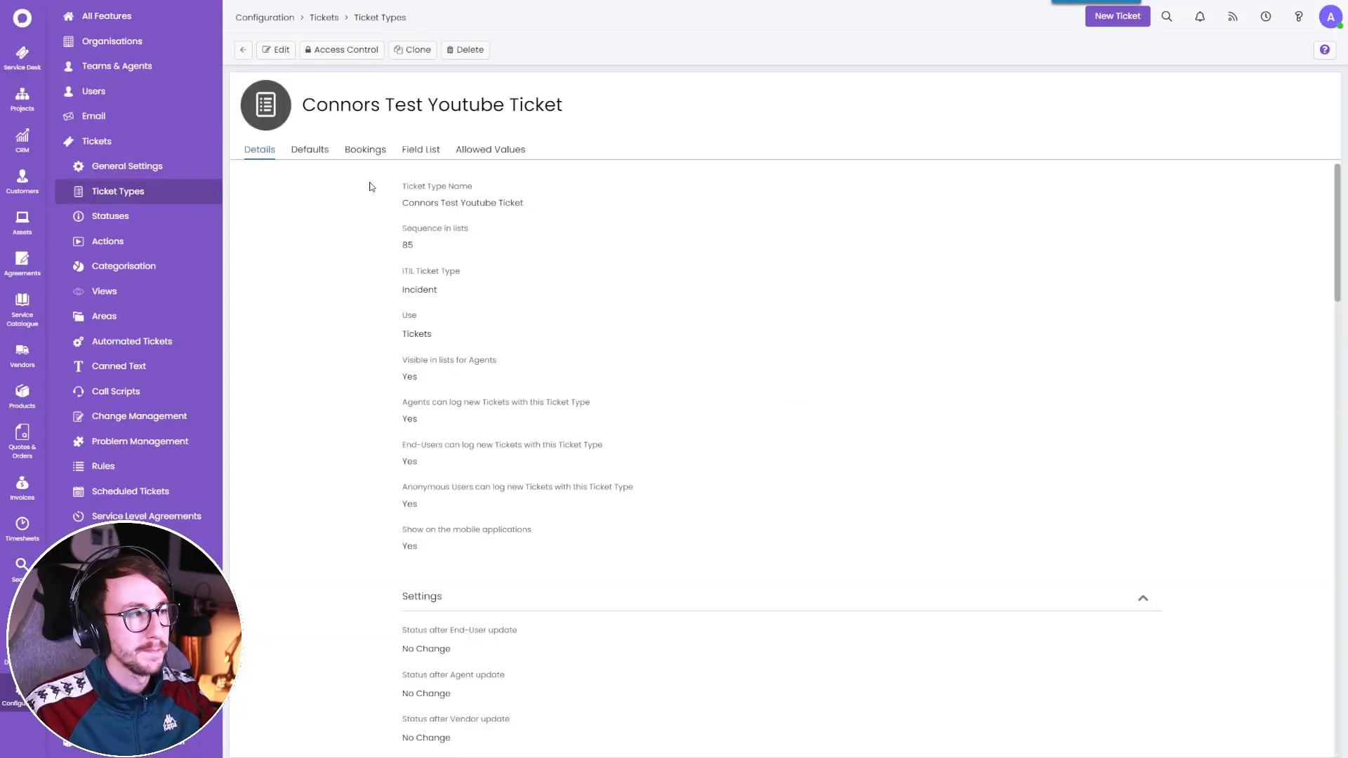
Start a new service desk ticket for an end user and set its type to the new Test Youtube Ticket type.
left_click(23, 54)
left_click(1297, 50)
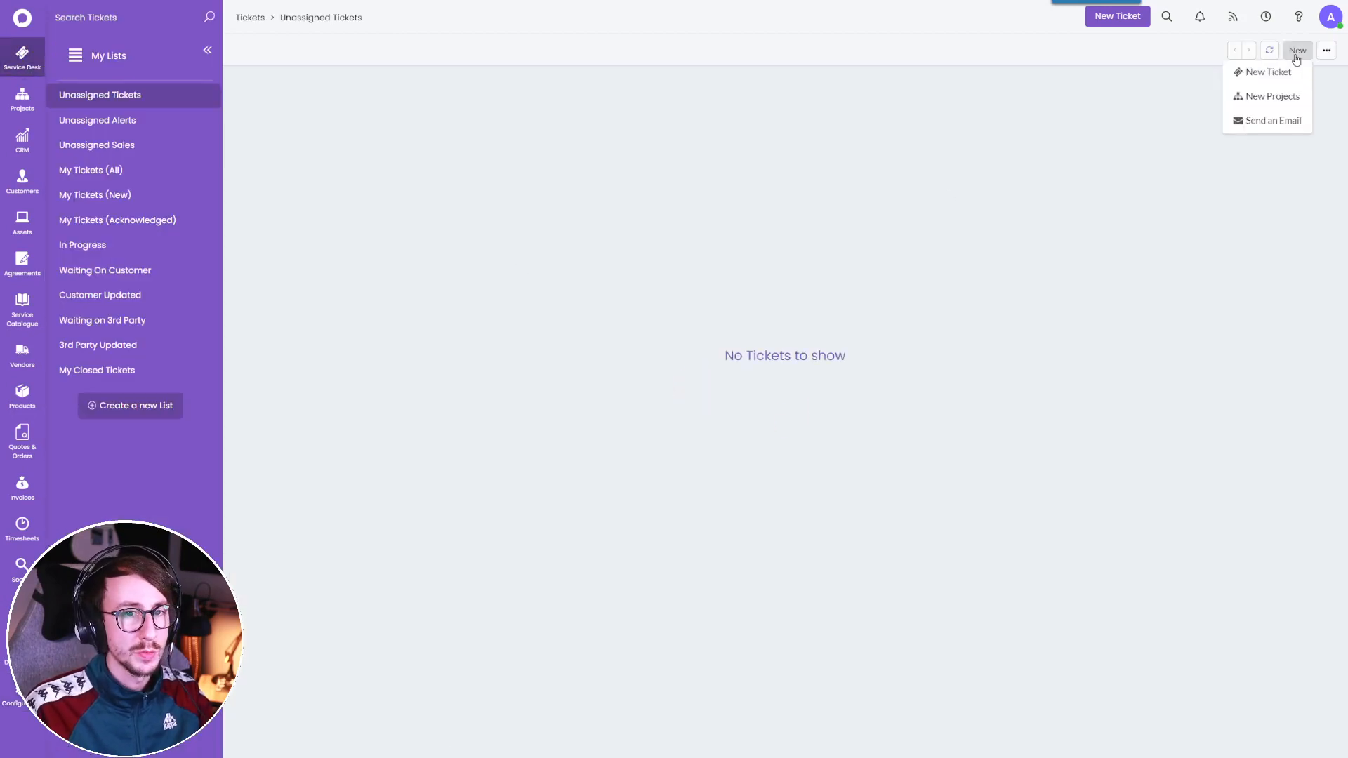
left_click(1278, 70)
left_click(372, 195)
left_click(572, 150)
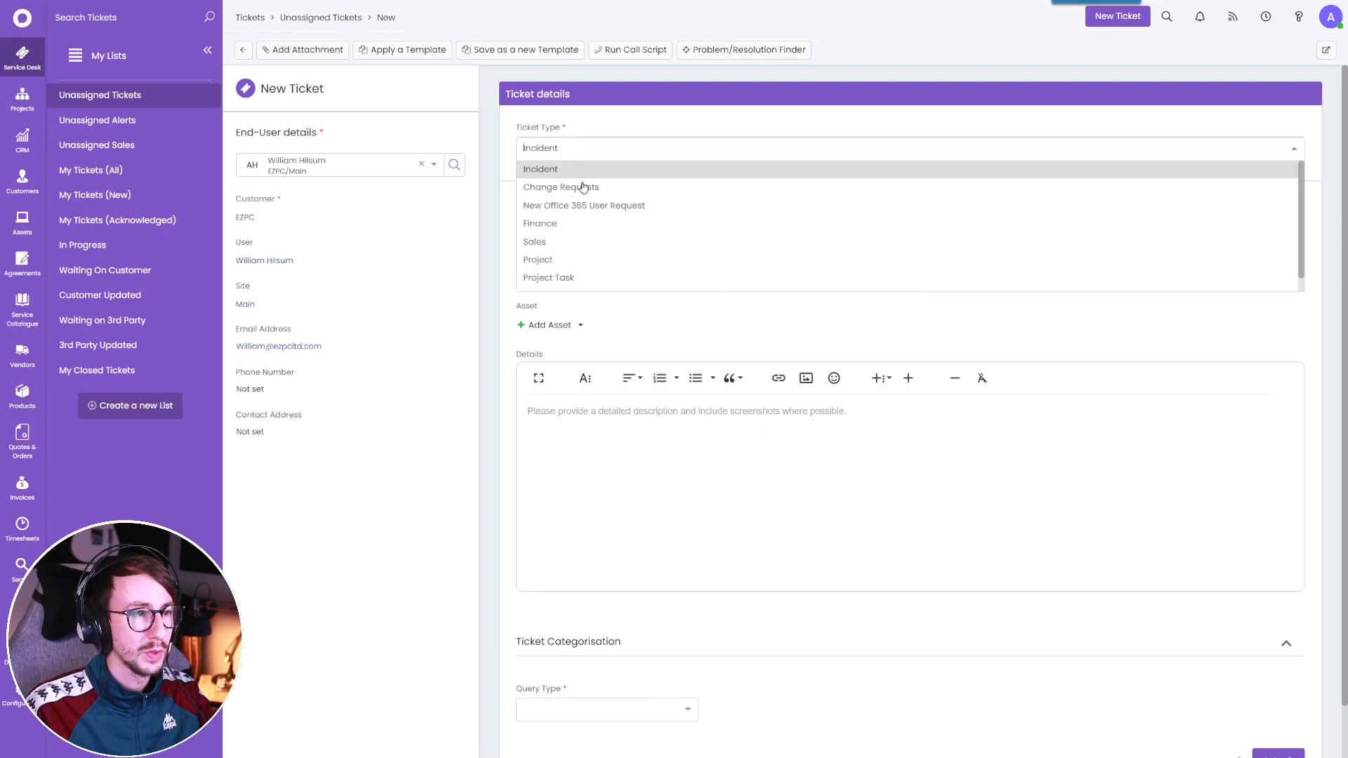
left_click(580, 153)
scroll(597, 267, "down", 2)
left_click(601, 280)
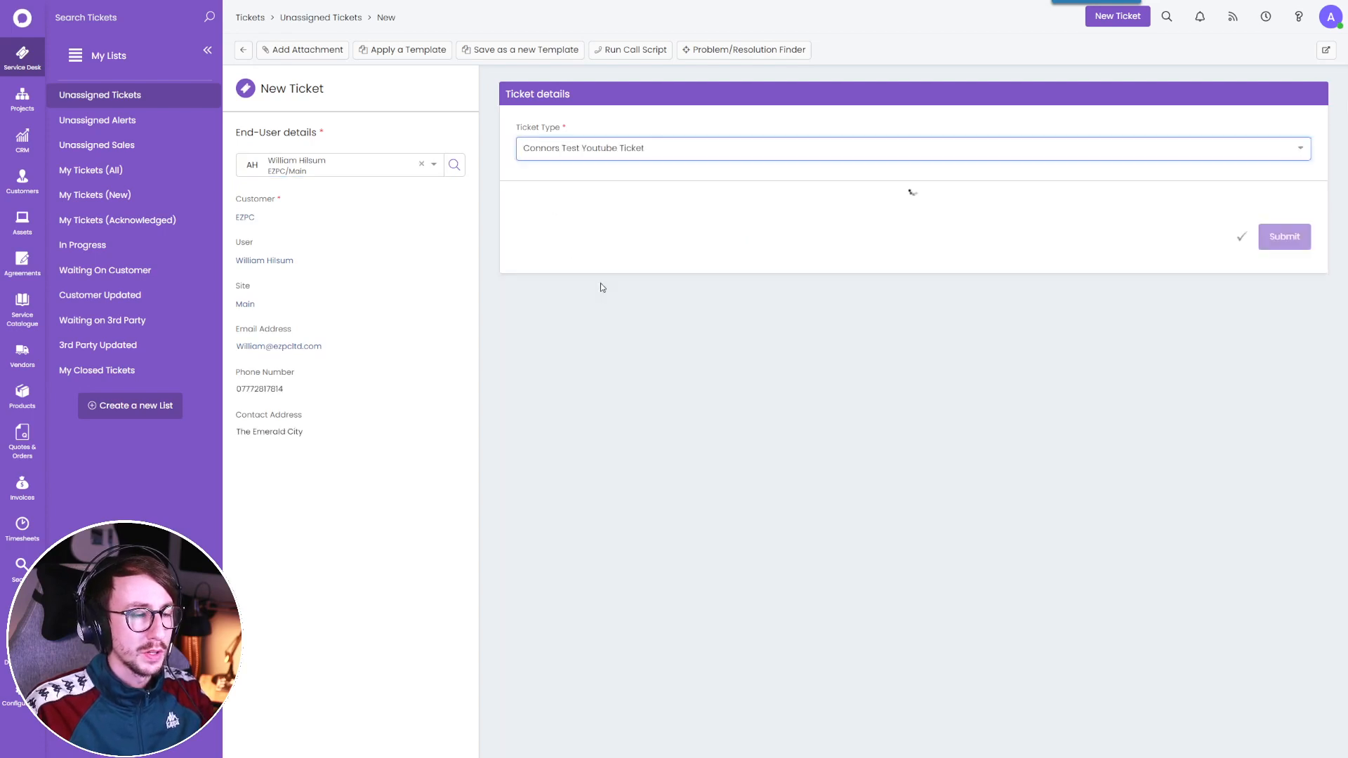
Fill in the summary "Summary Test" and the details "Details Test", and submit the ticket.
left_click(588, 231)
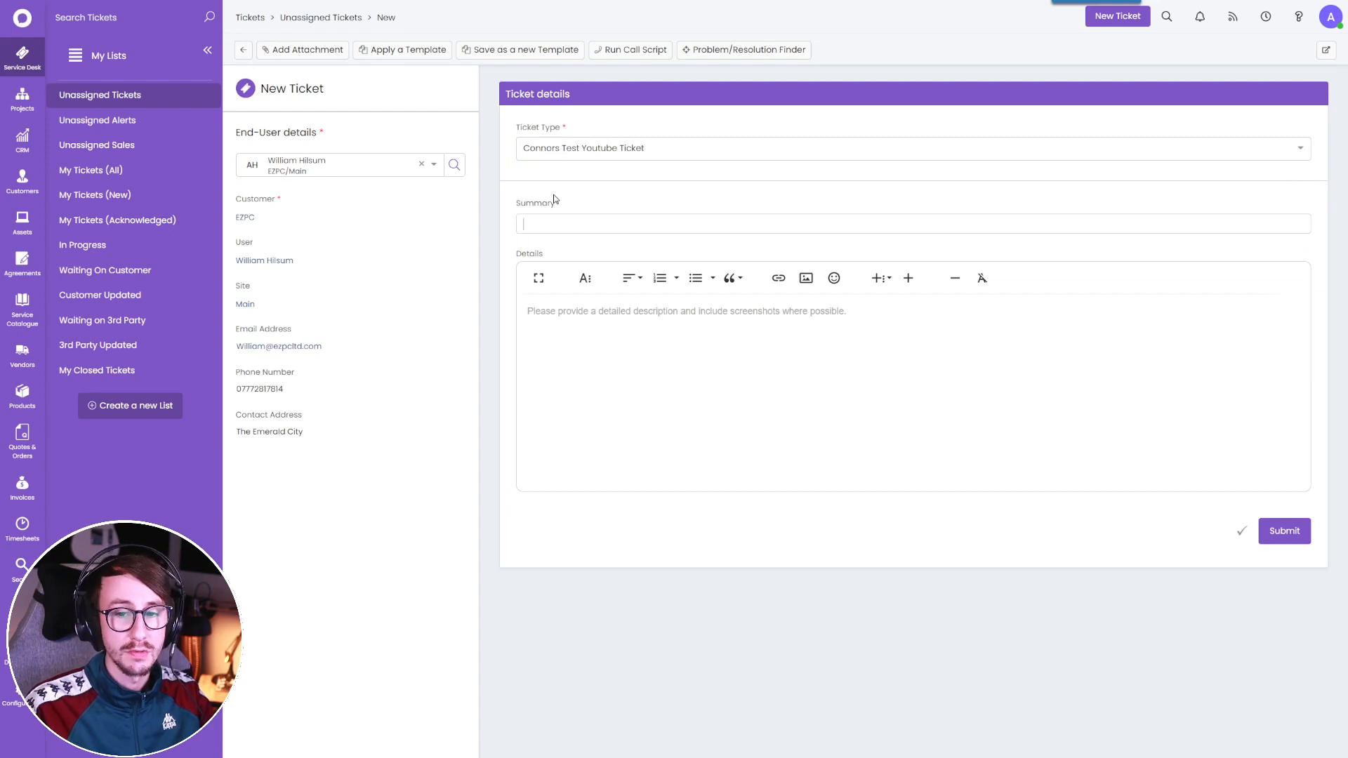
type("Summary Test")
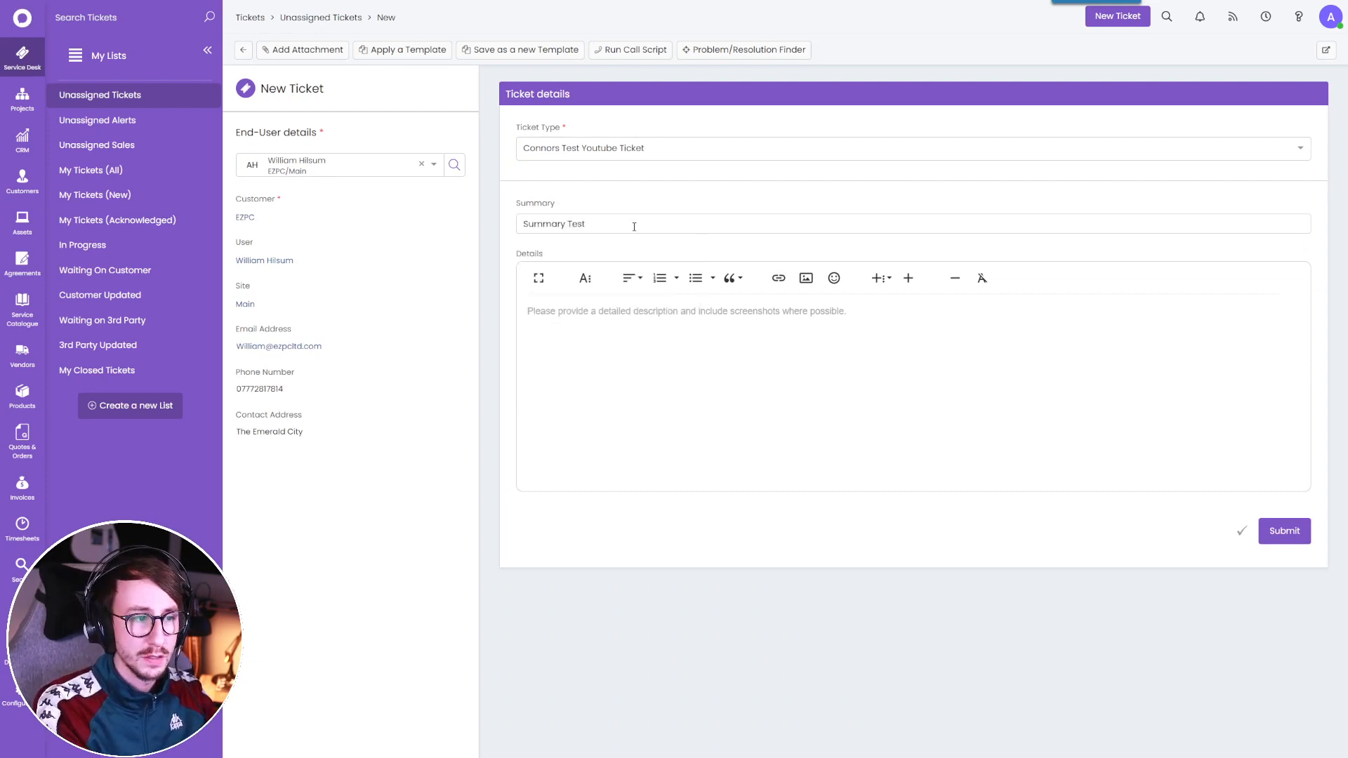
key("Tab")
type("Details Tes")
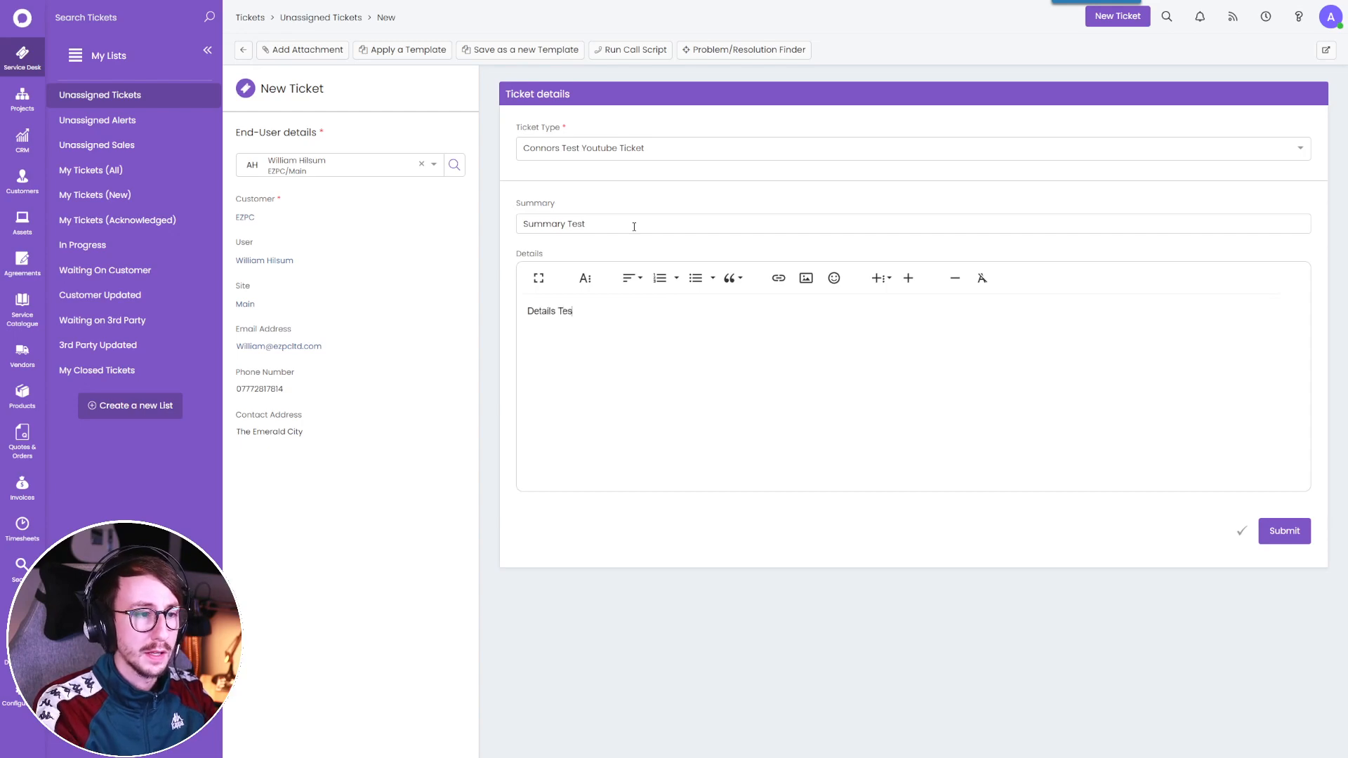
type("t")
left_click(1295, 533)
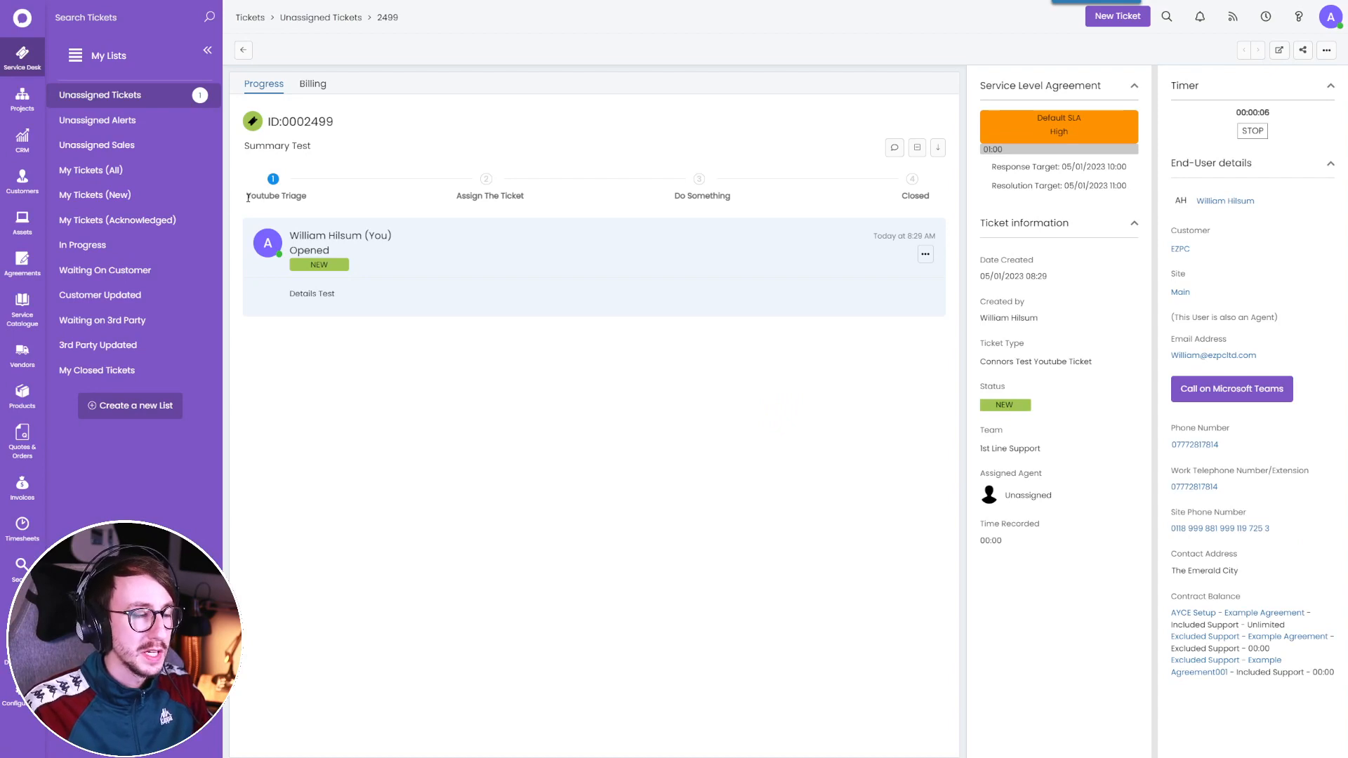
left_click_drag(248, 198, 307, 197)
left_click_drag(453, 196, 518, 196)
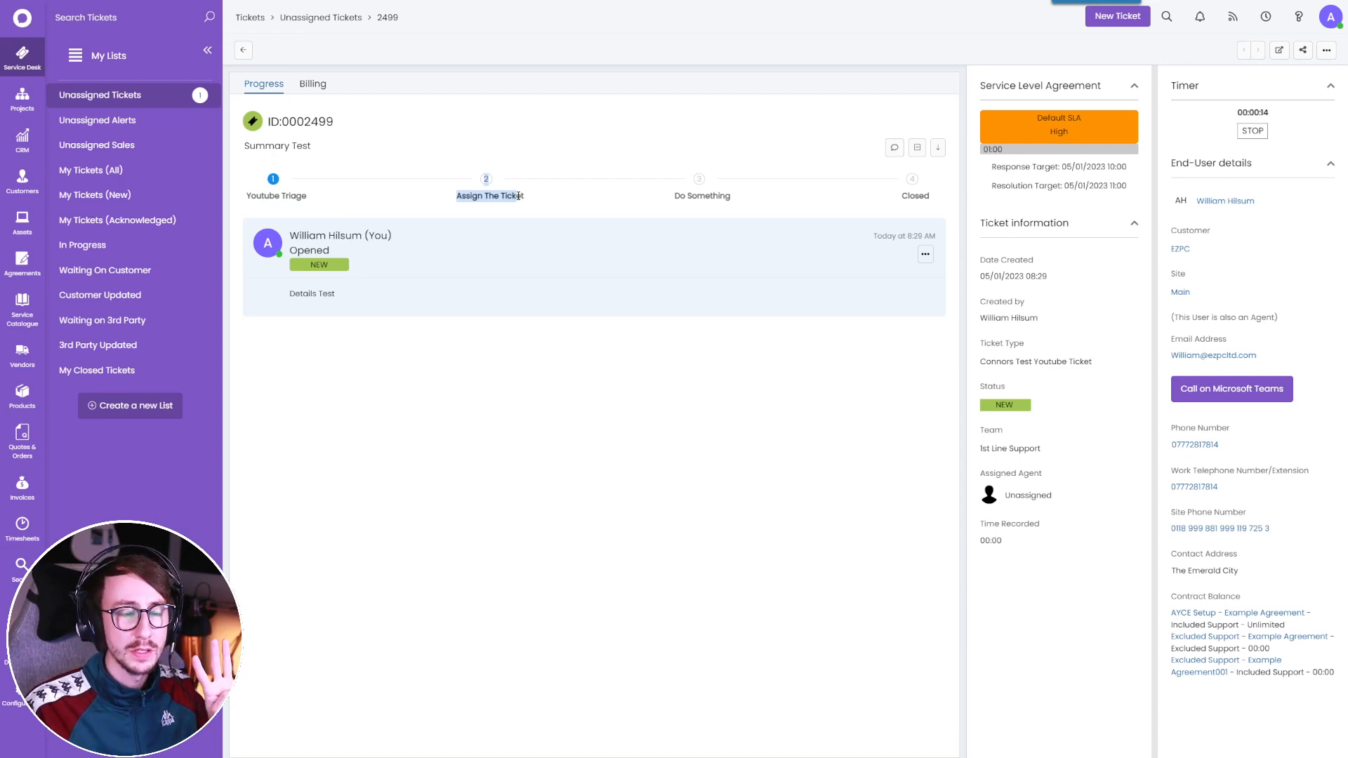
left_click(438, 204)
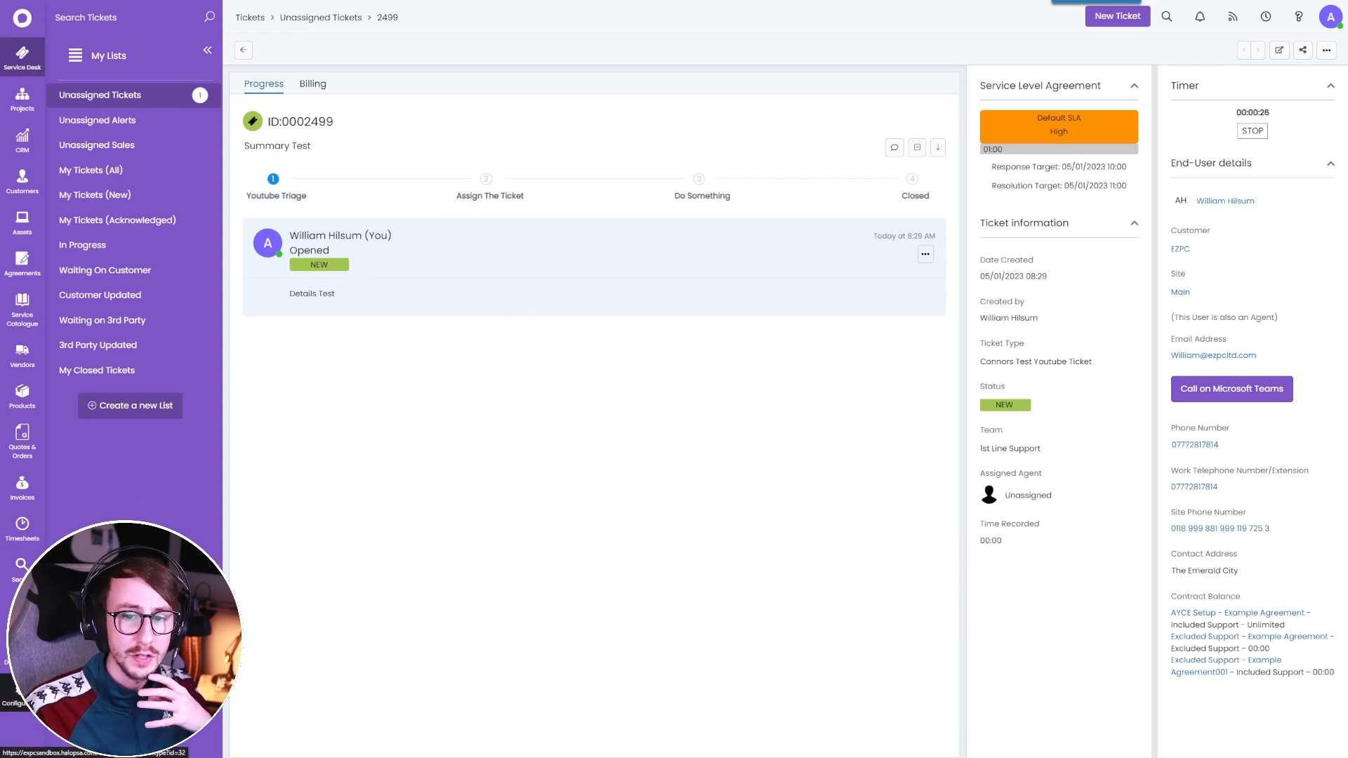
Check the Workflow Progress Visual option in the general ticket settings and choose Show Workflow Stages.
left_click(22, 693)
left_click(130, 168)
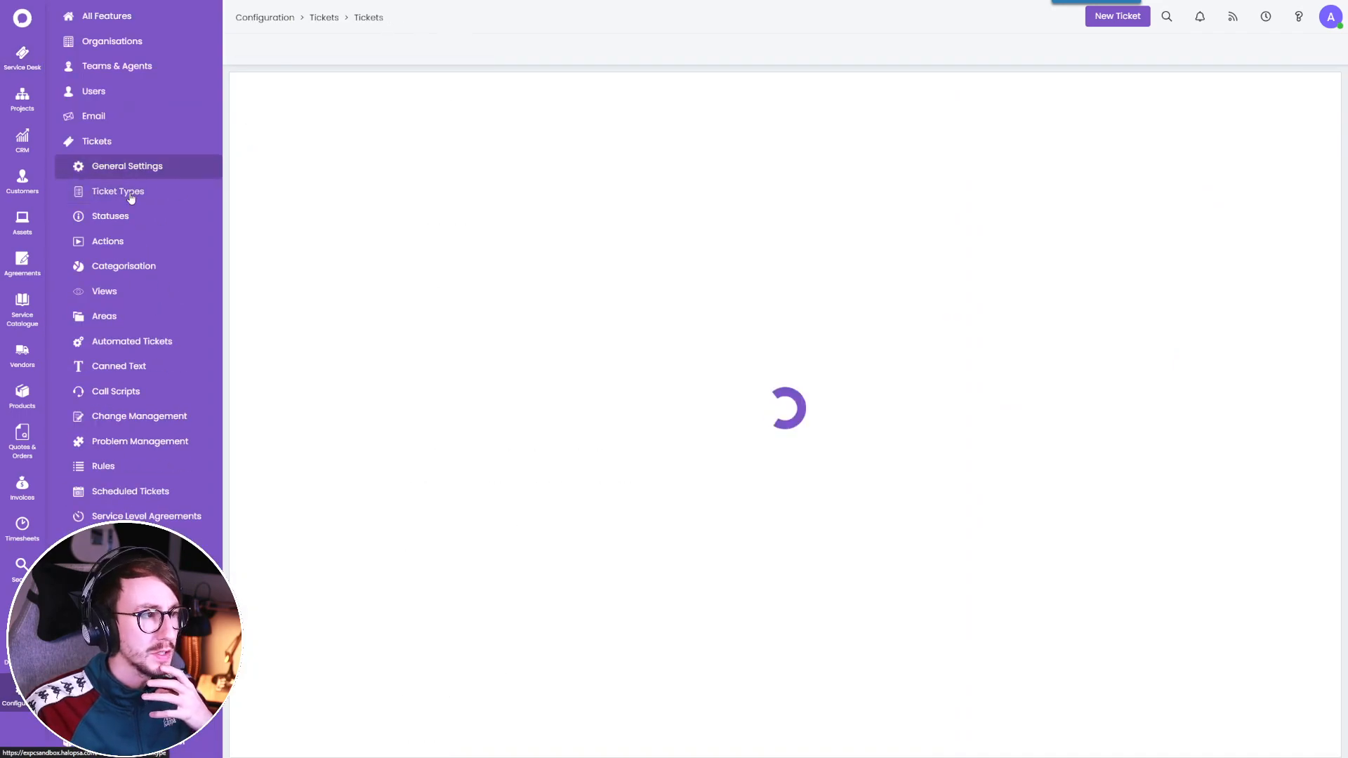
scroll(331, 361, "down", 15)
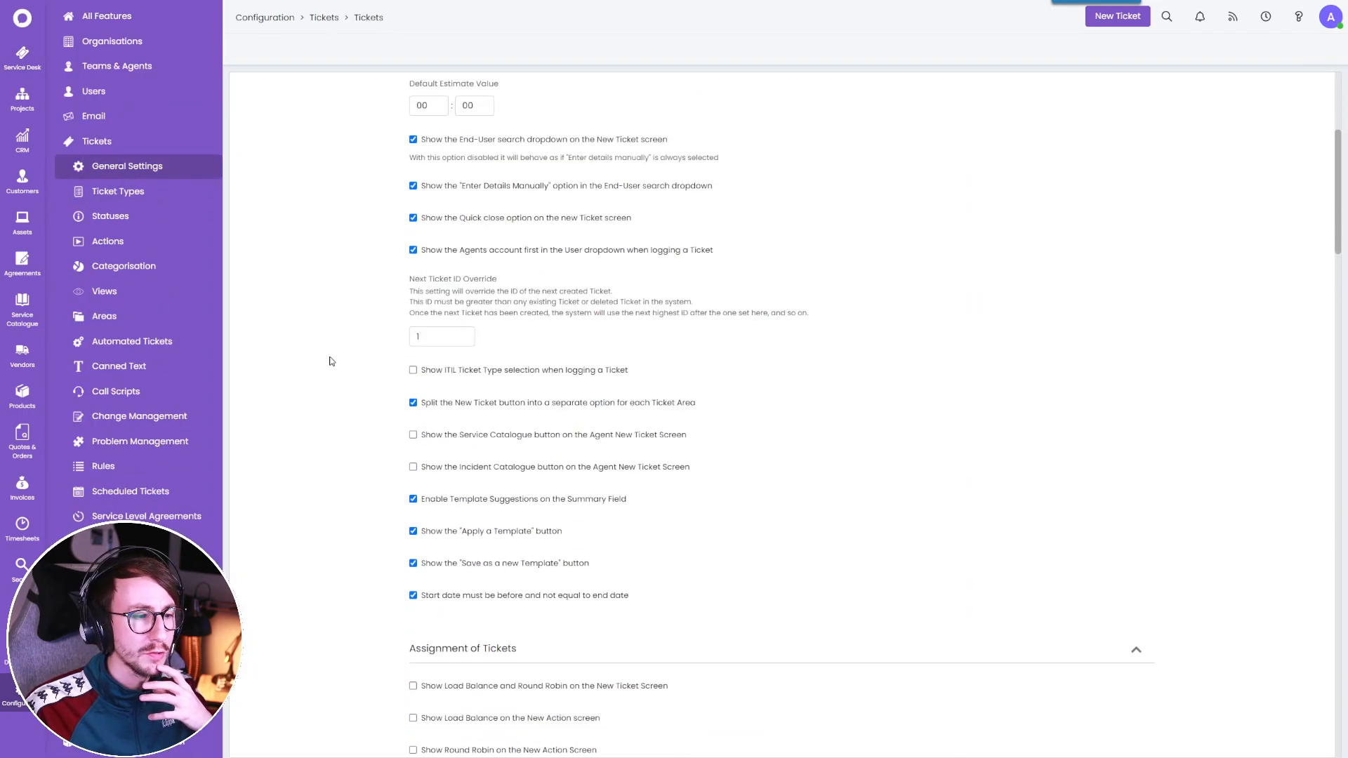
scroll(331, 360, "down", 3)
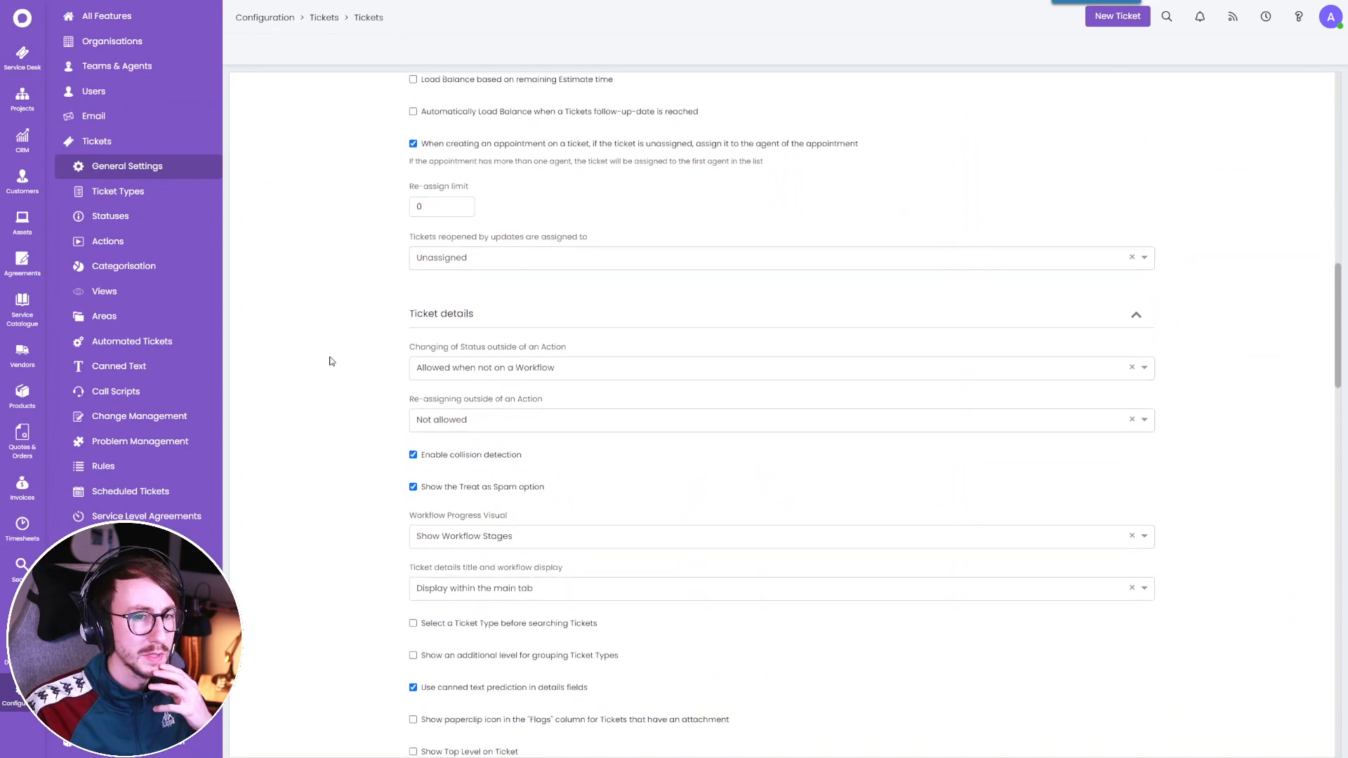
left_click_drag(408, 462, 517, 464)
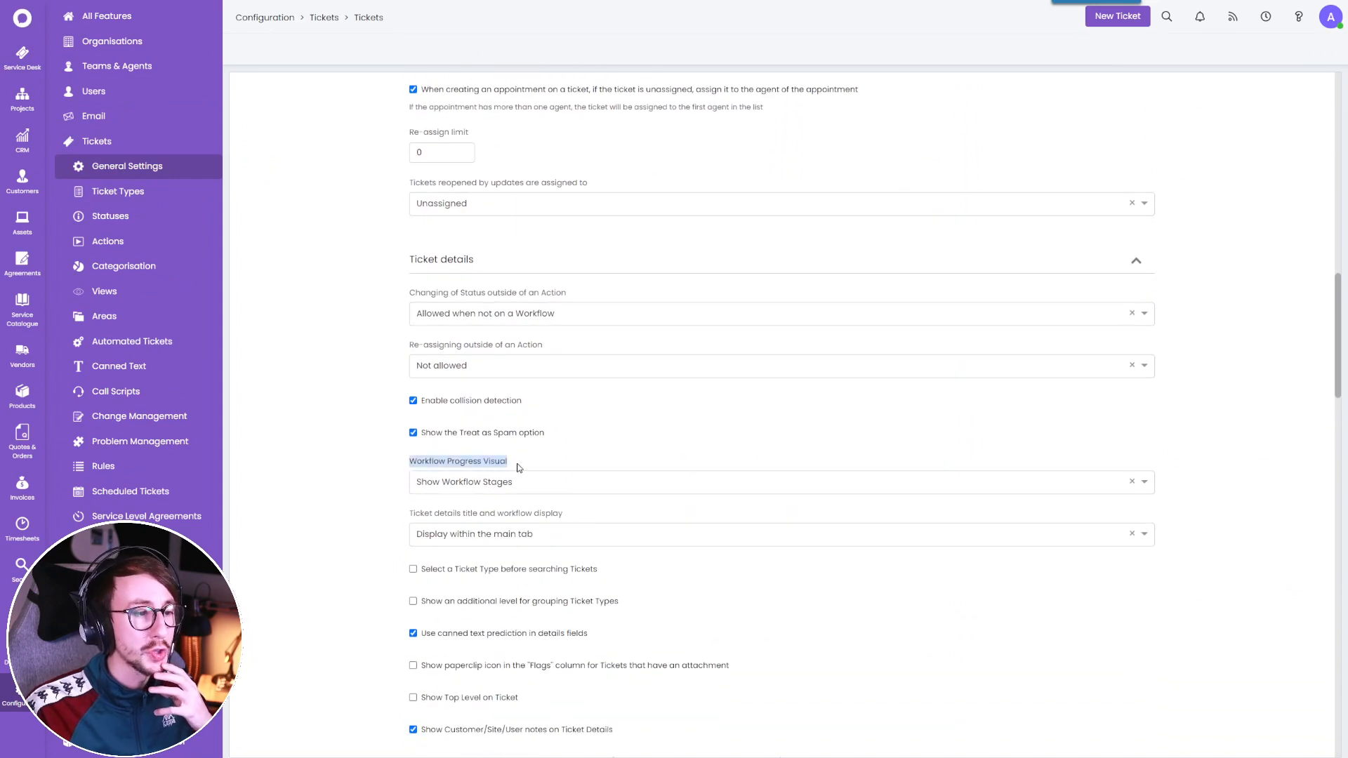
left_click(517, 464)
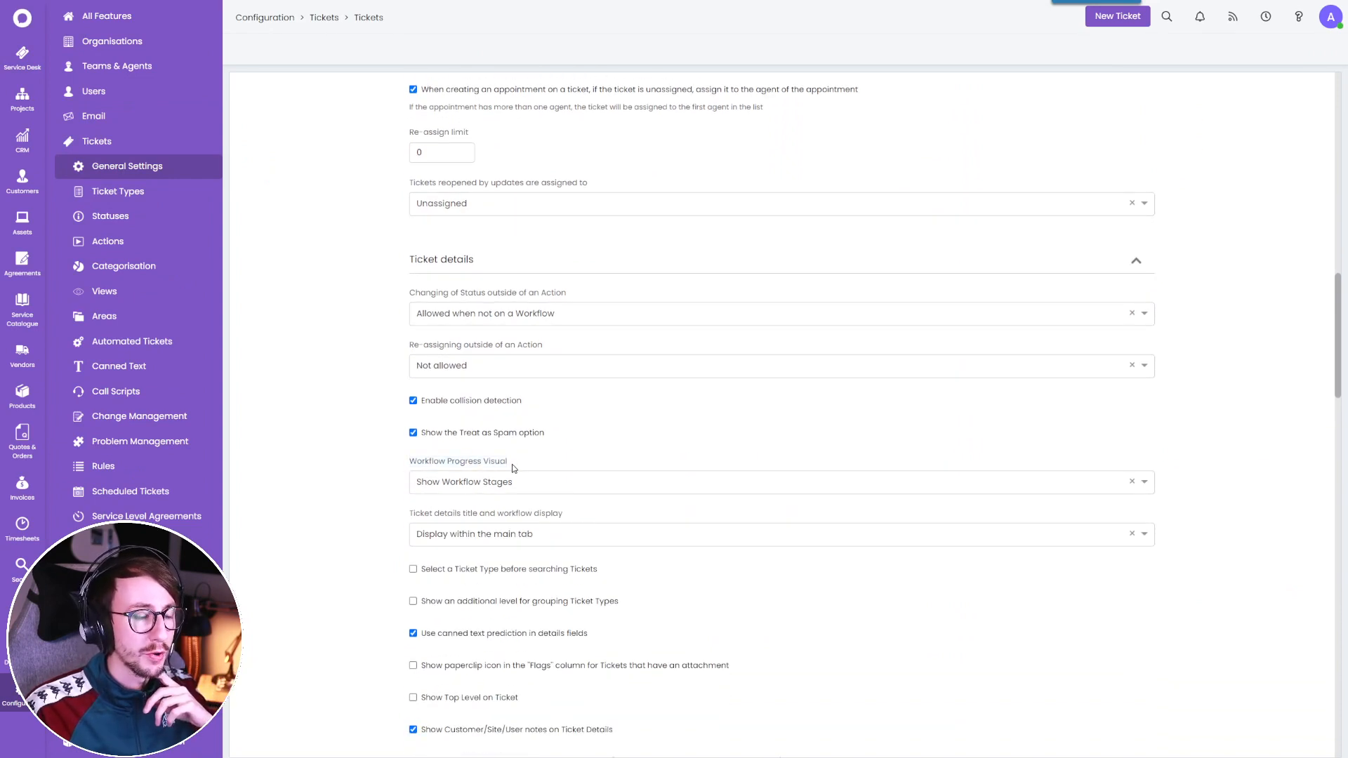
left_click(456, 483)
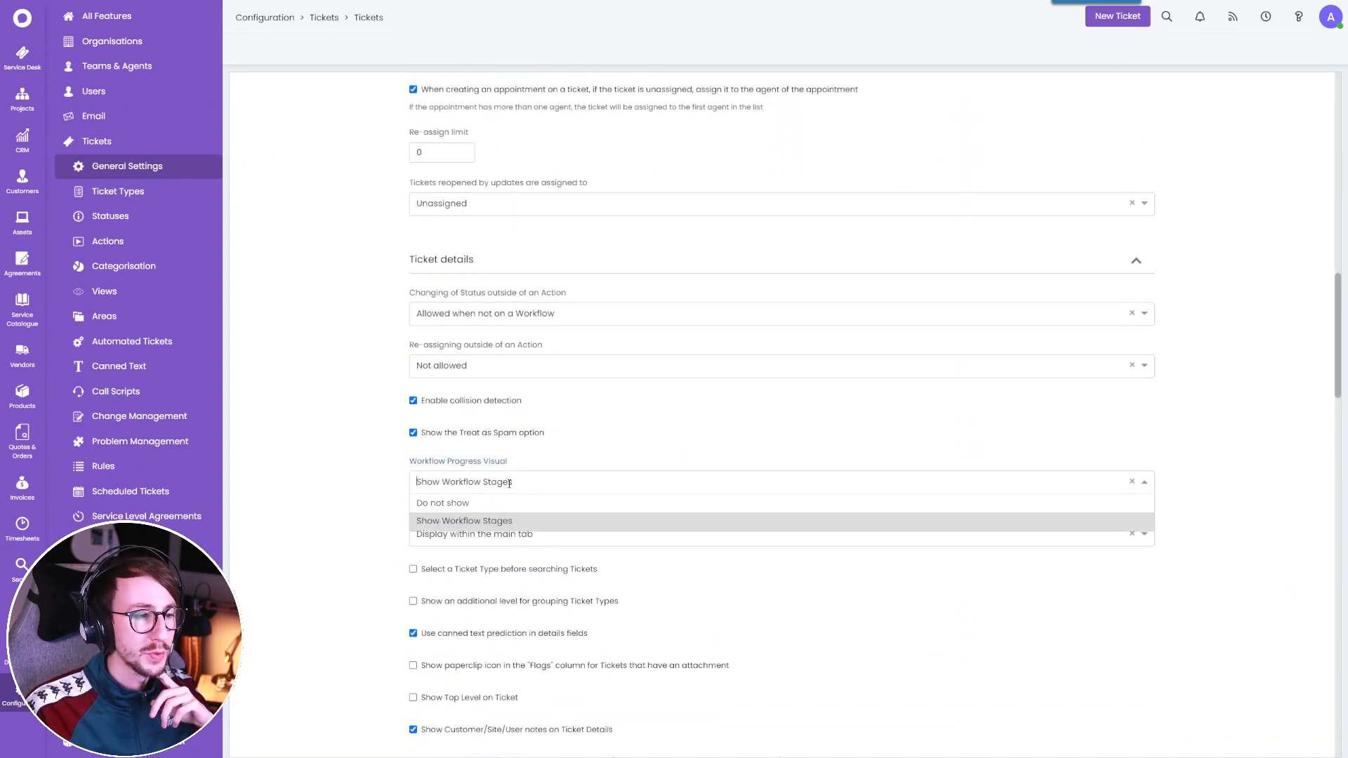
left_click(446, 523)
Return to the test ticket and review its ticket type and its Youtube Triage workflow stage.
left_click(34, 63)
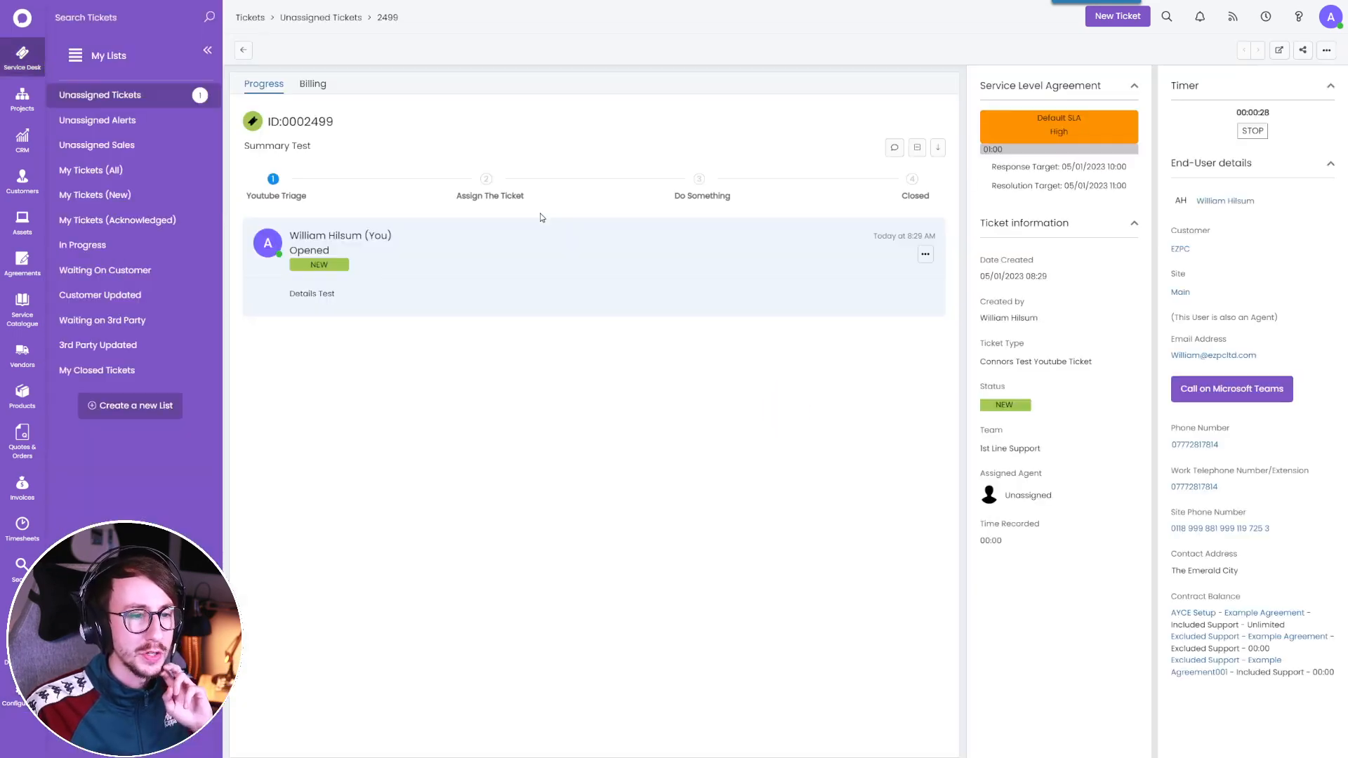
left_click_drag(1002, 371, 1068, 374)
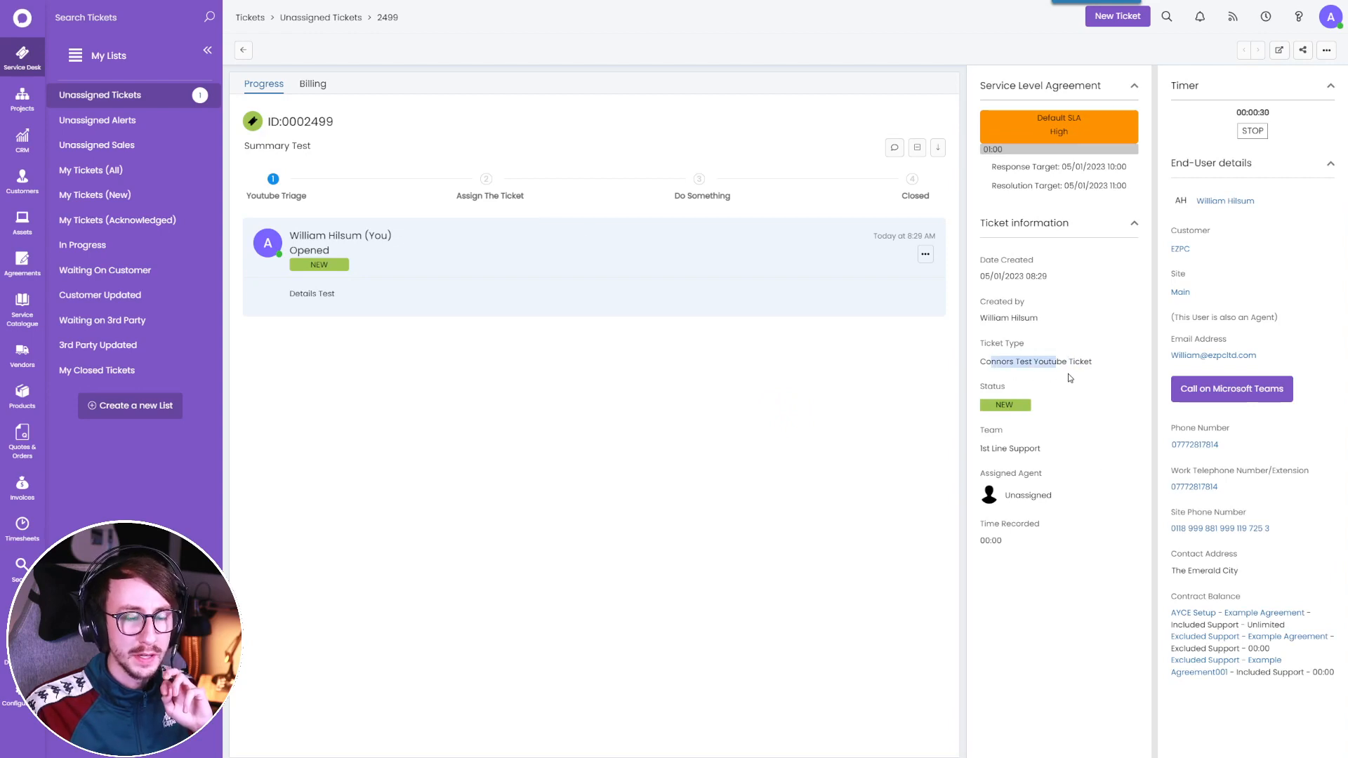
left_click(1073, 374)
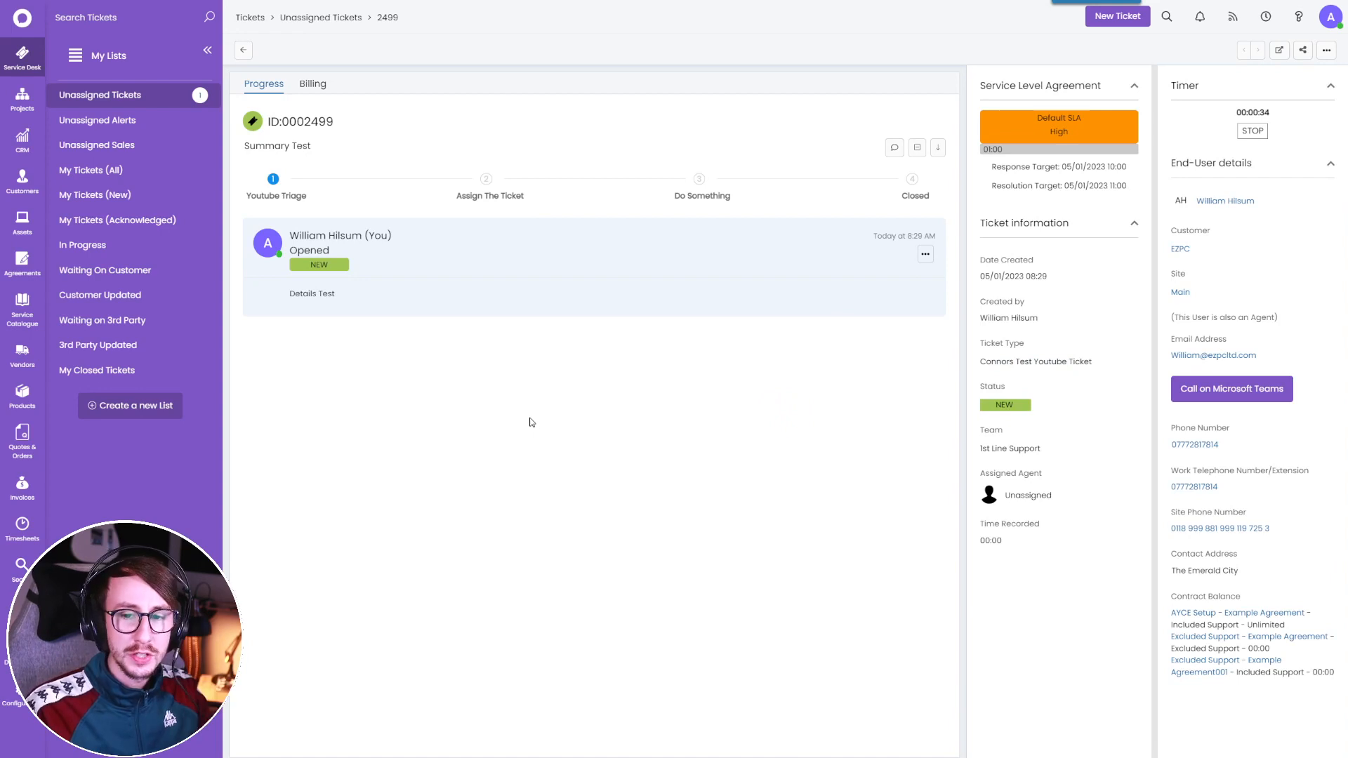
left_click_drag(309, 197, 253, 196)
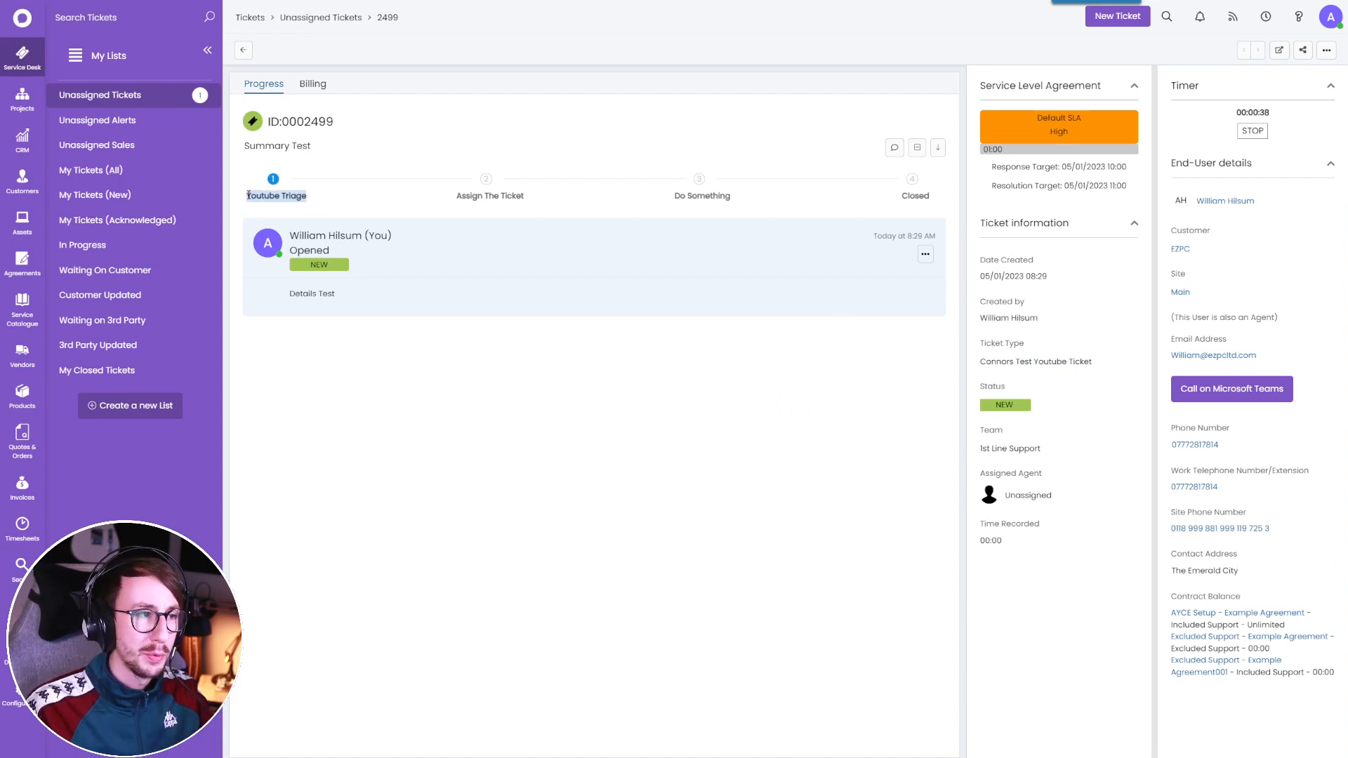
left_click(248, 196)
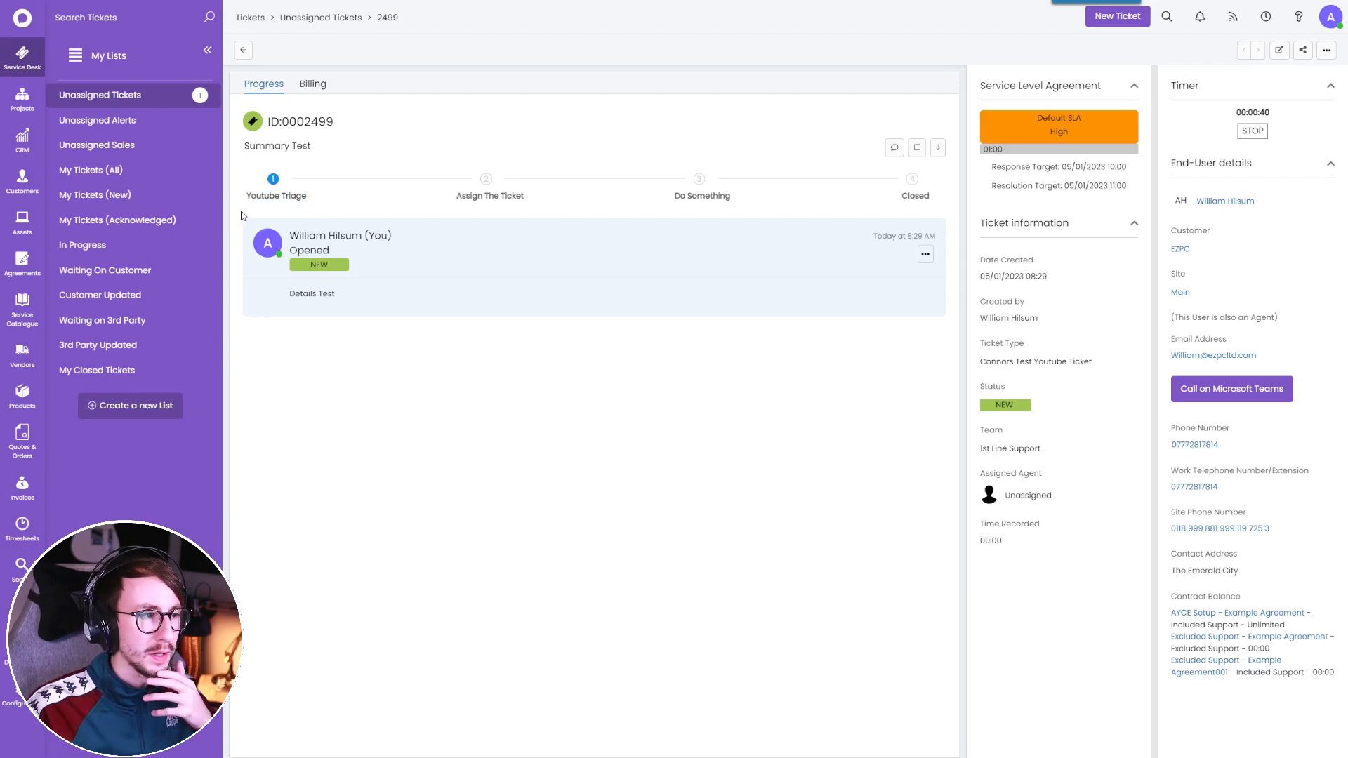
Start a new custom ticket field with the field name YoutubeAction and the label Youtube Action.
left_click(22, 693)
scroll(198, 516, "down", 6)
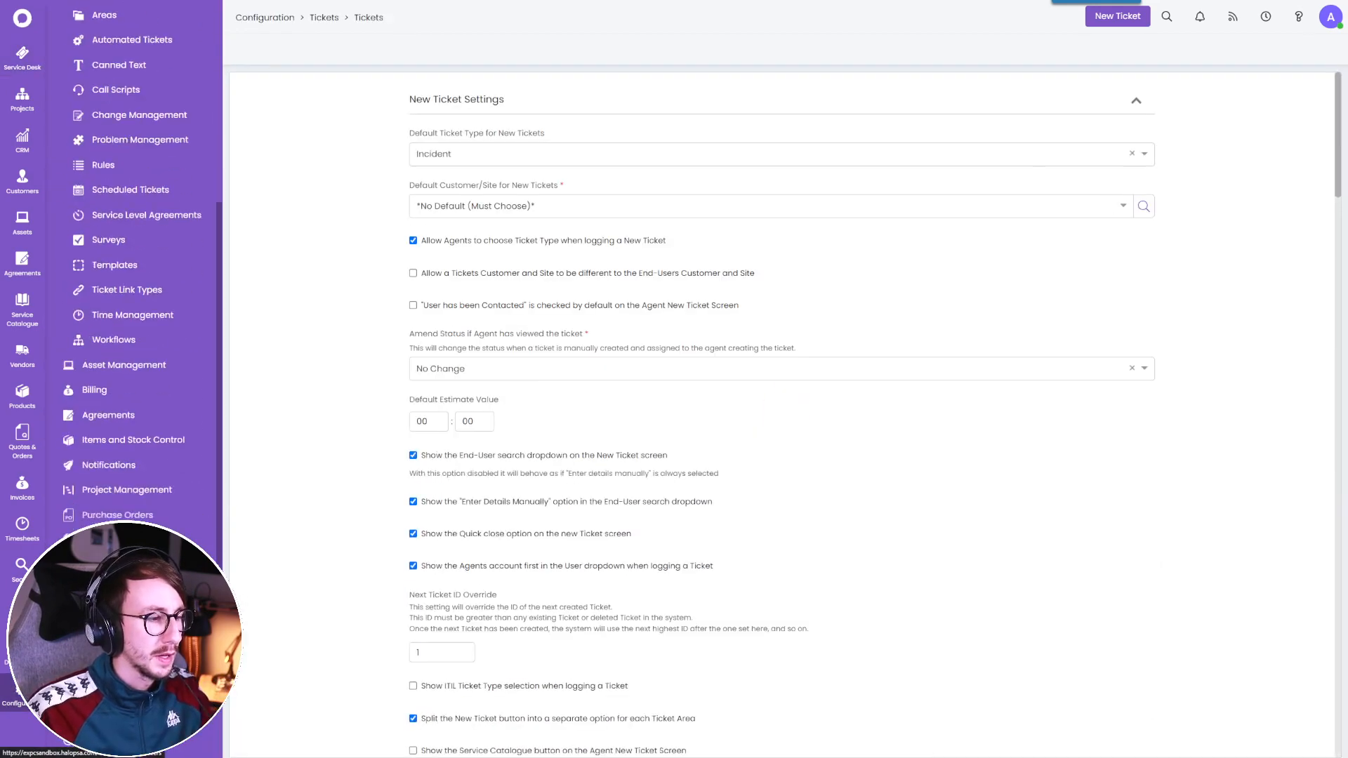
left_click(115, 620)
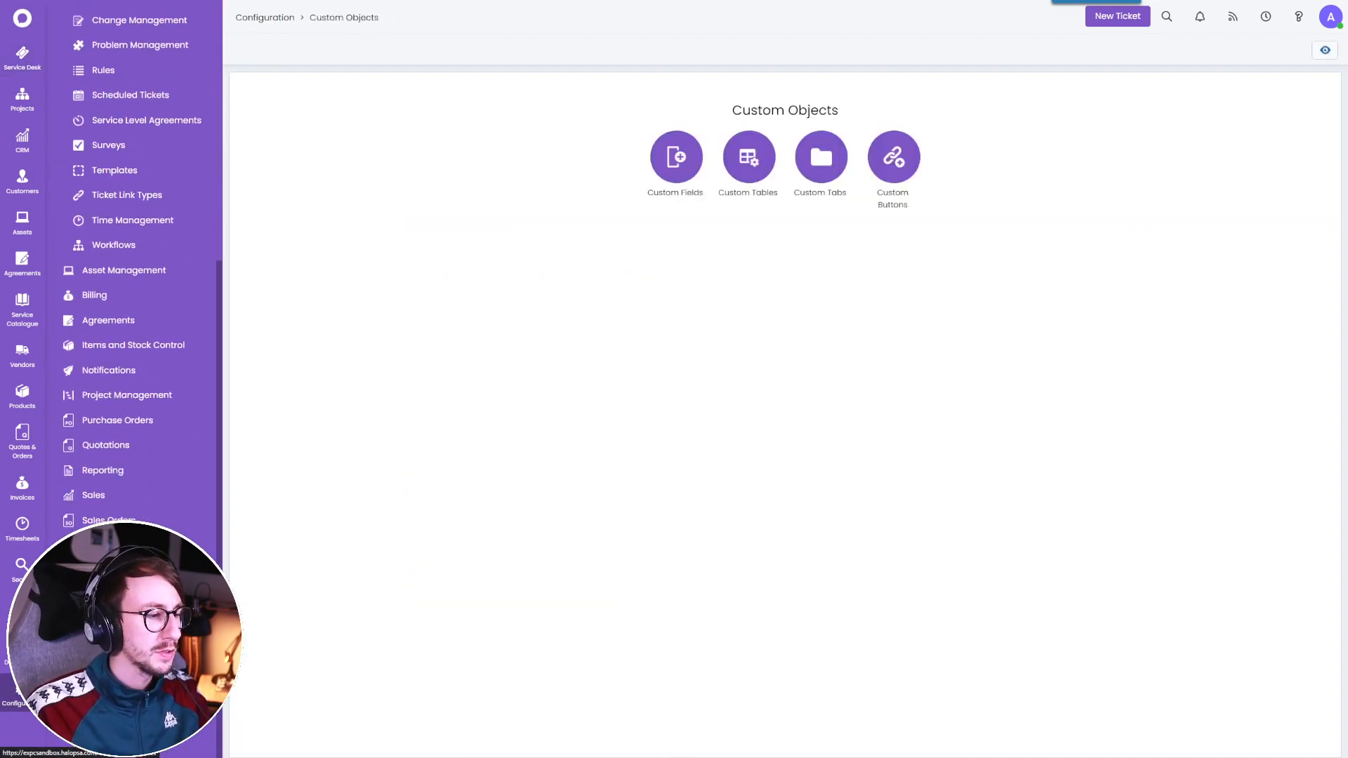
left_click(123, 645)
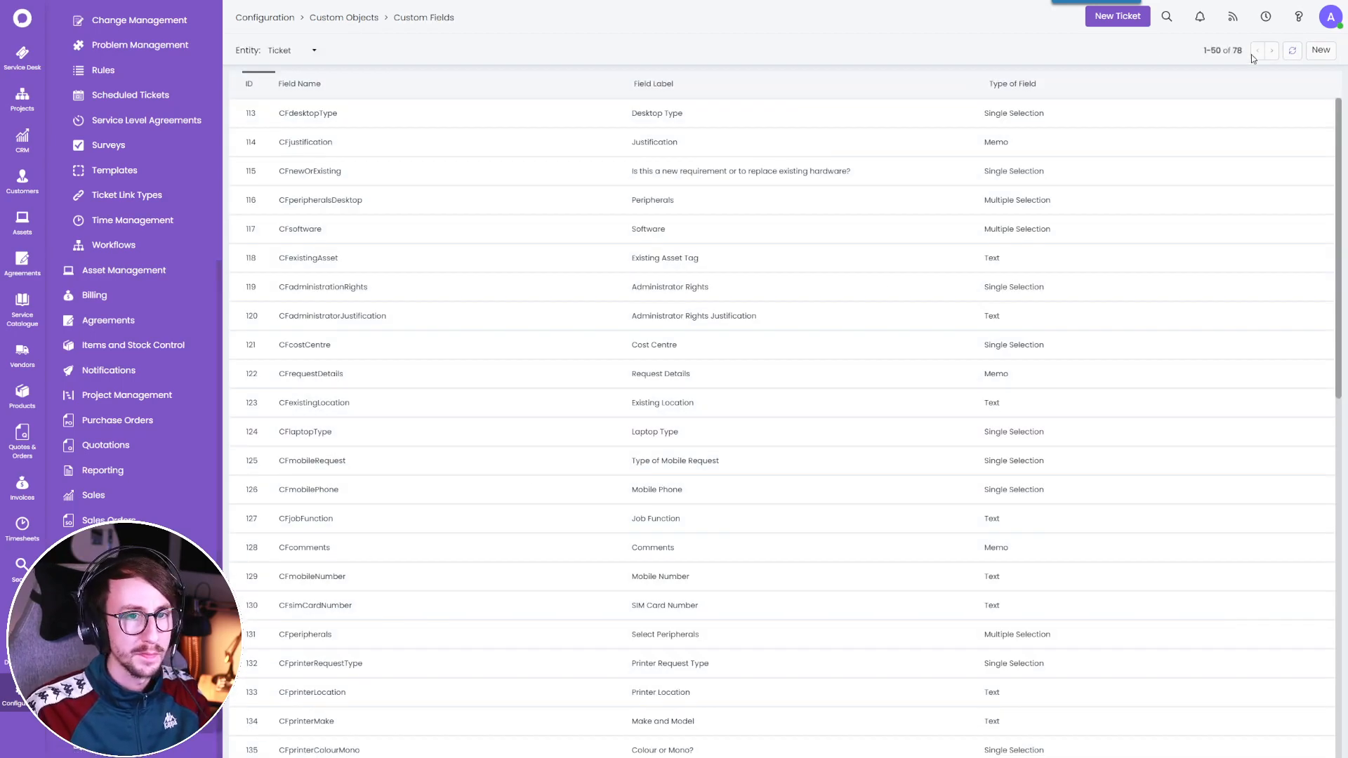
left_click(1271, 50)
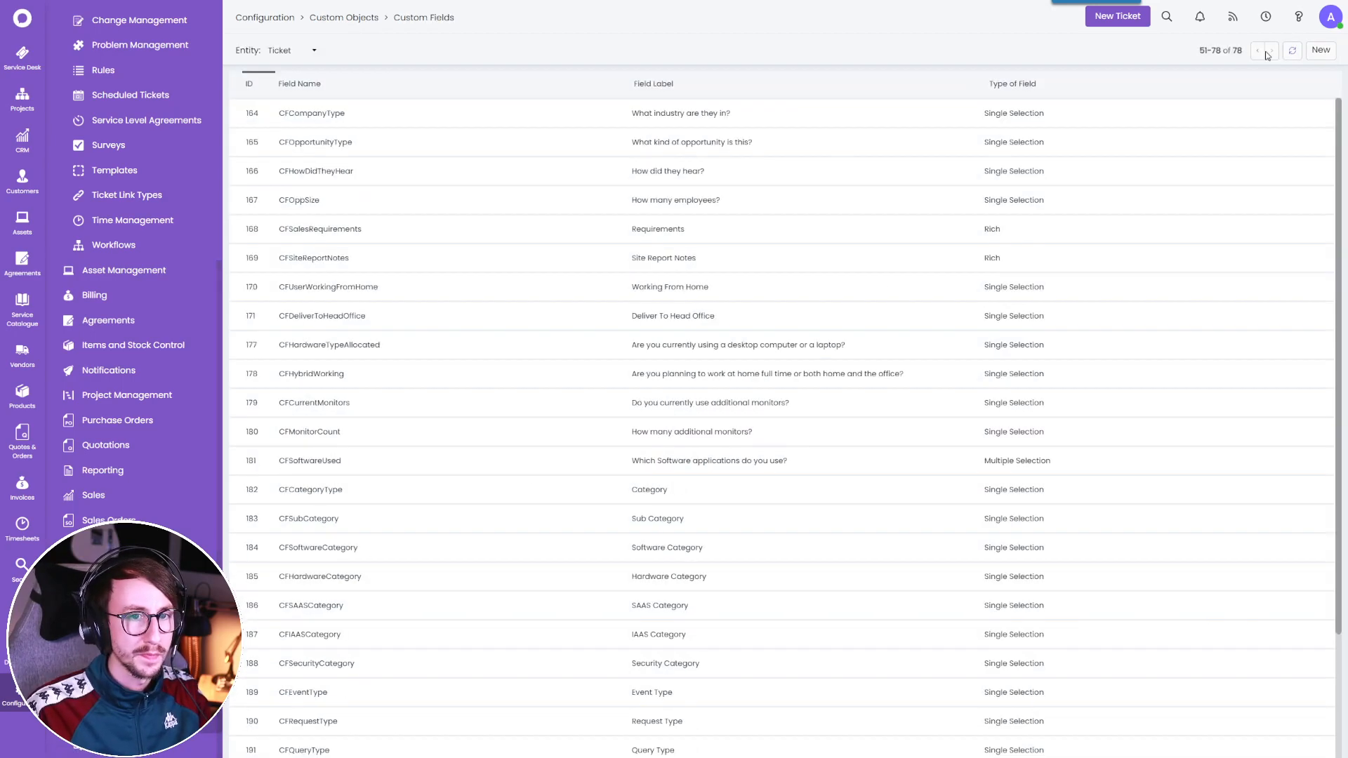
left_click(1321, 51)
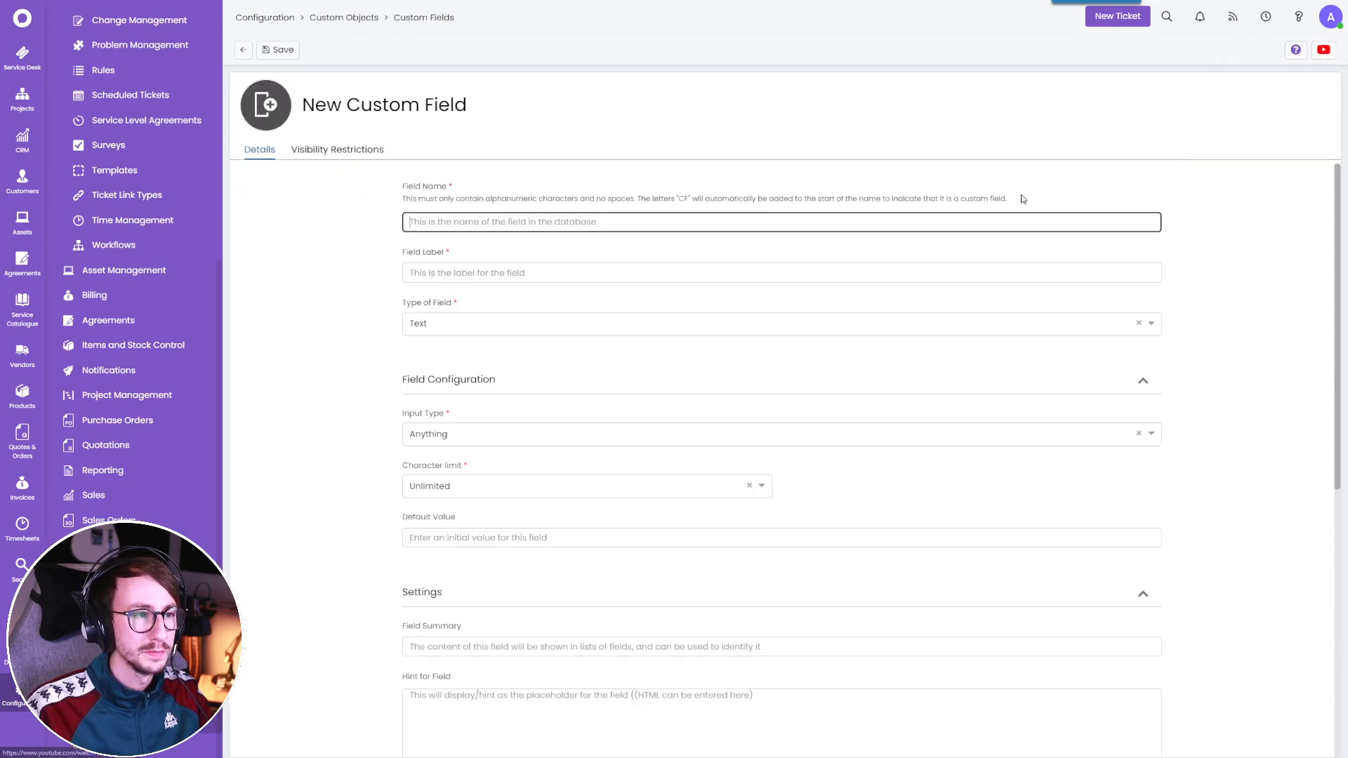
left_click(637, 222)
type("Yout")
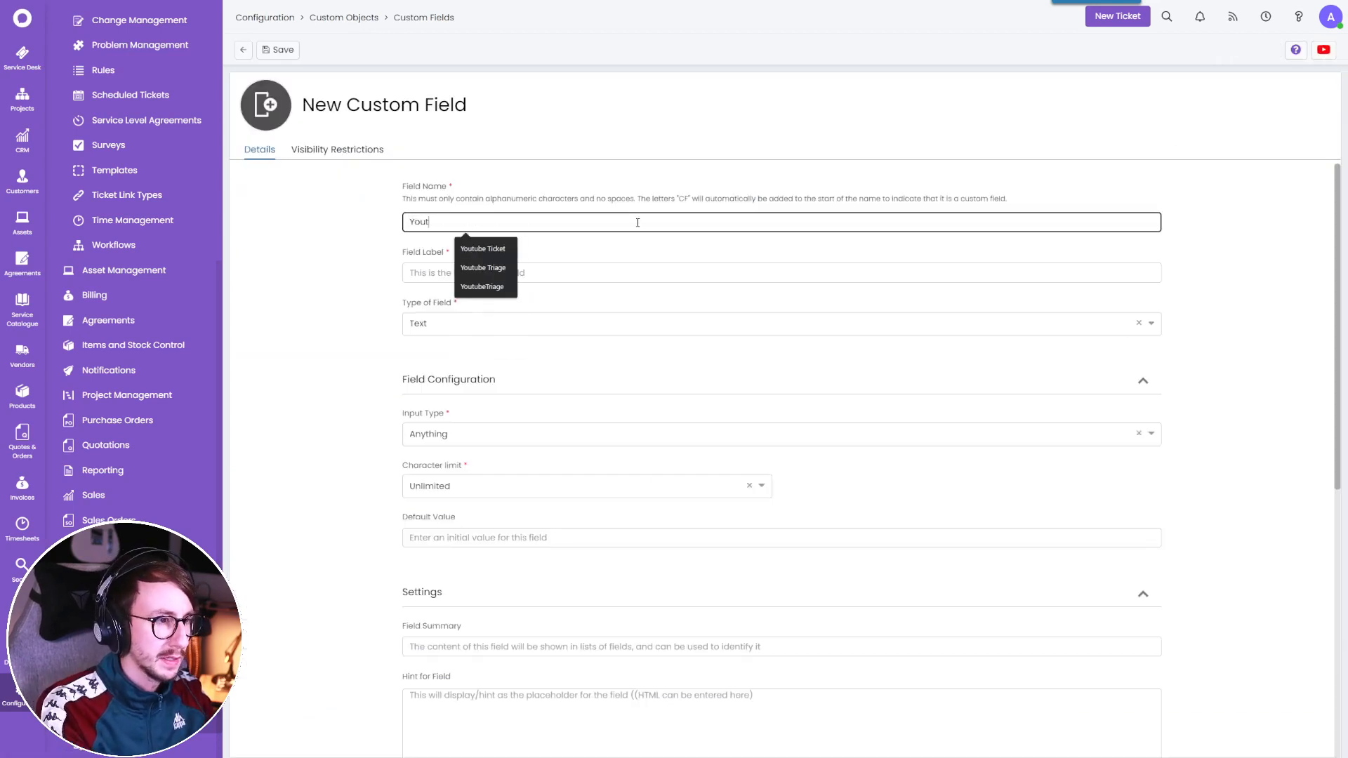
type("ubeAction")
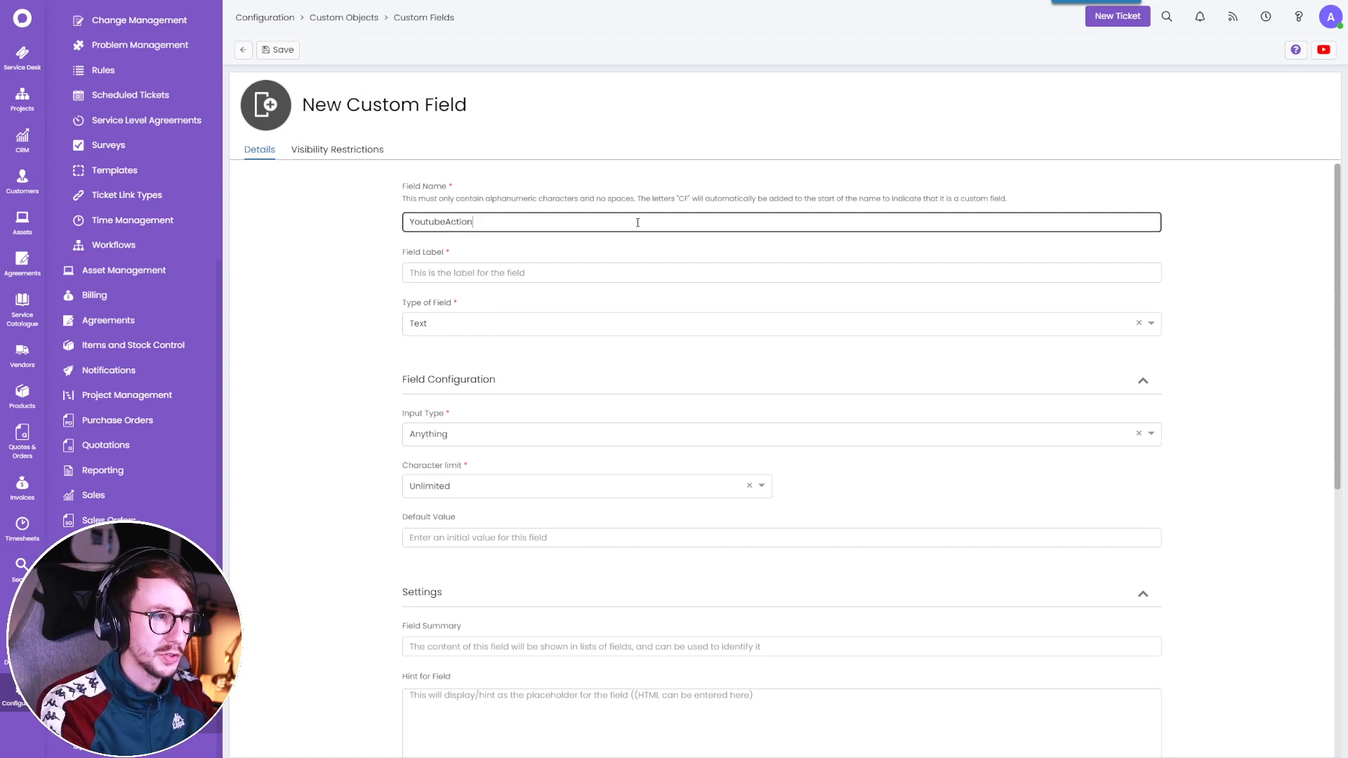
key("Tab")
type("Youtube")
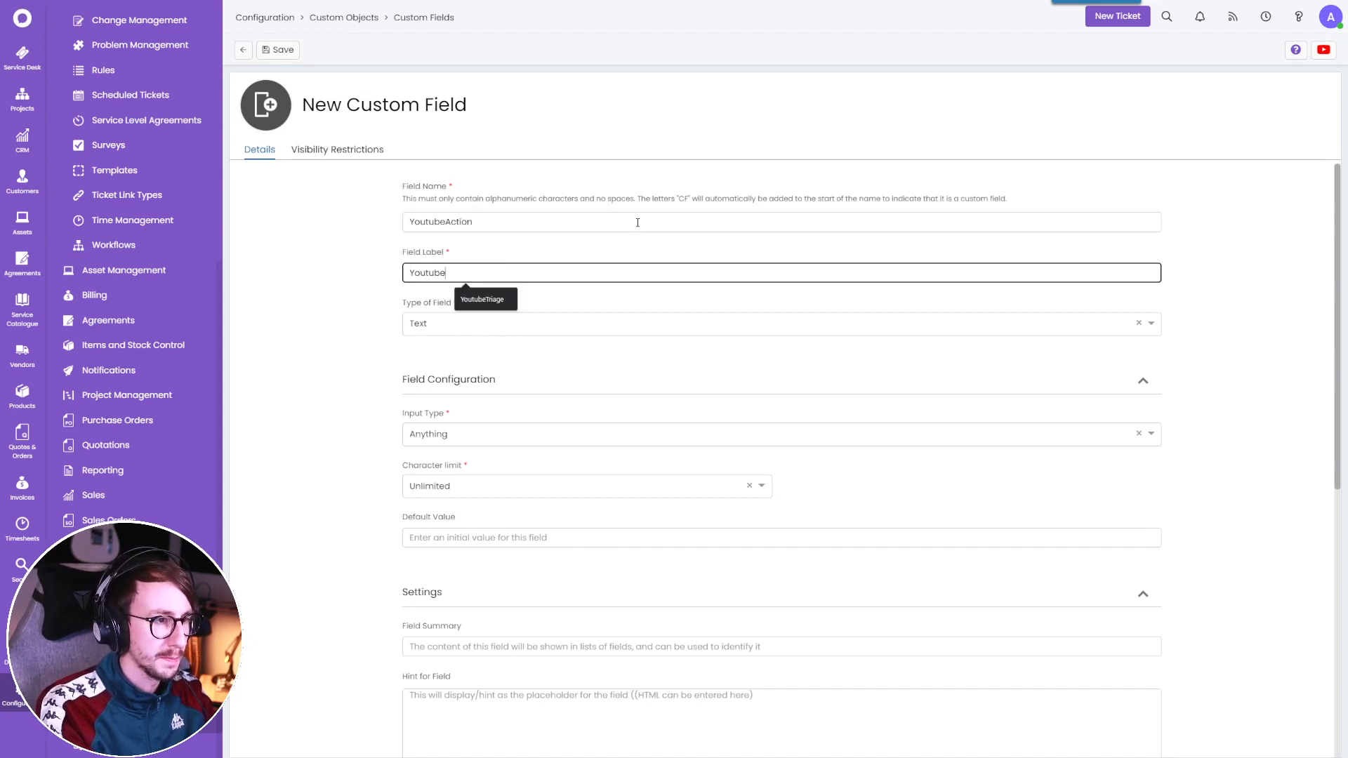
type(" Action")
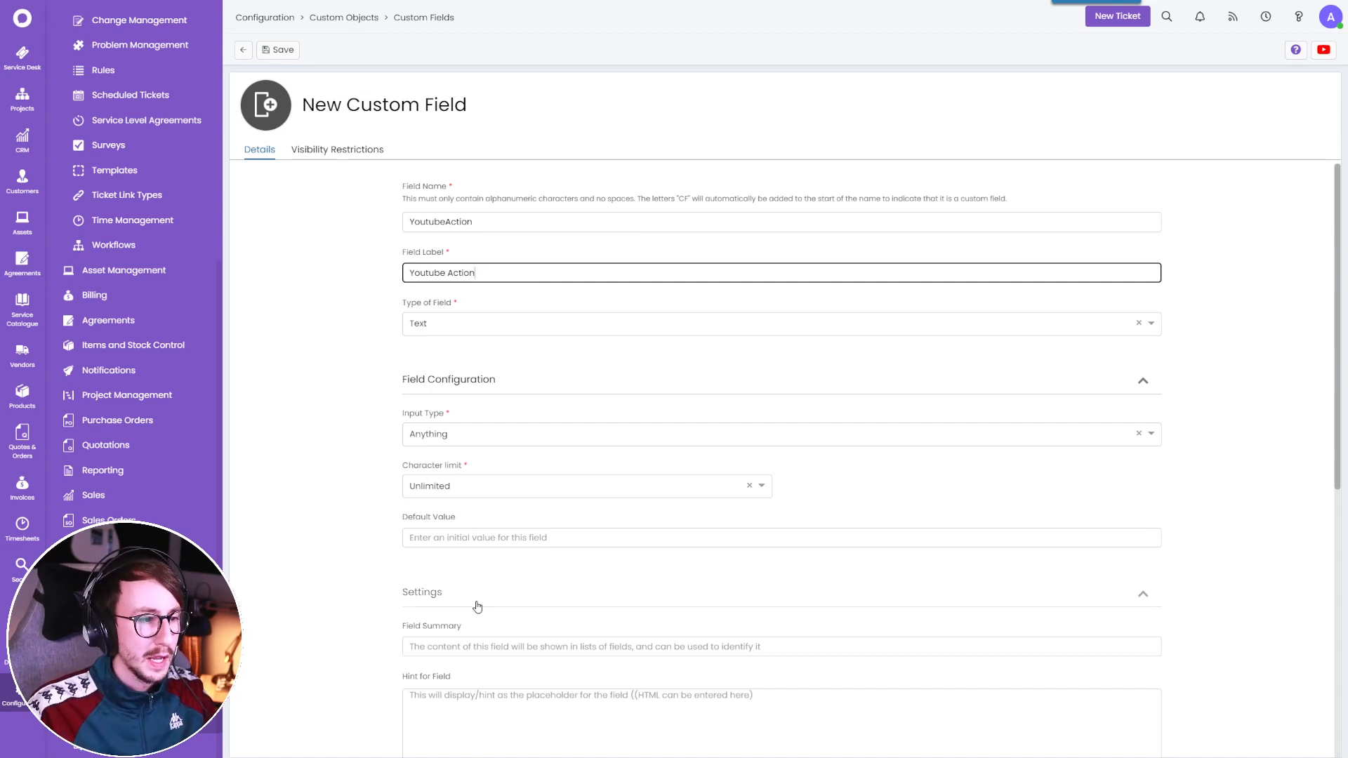
Make the custom field a Single Selection with the values Like, Subscribe and Comment, and save it.
left_click(443, 333)
left_click(447, 379)
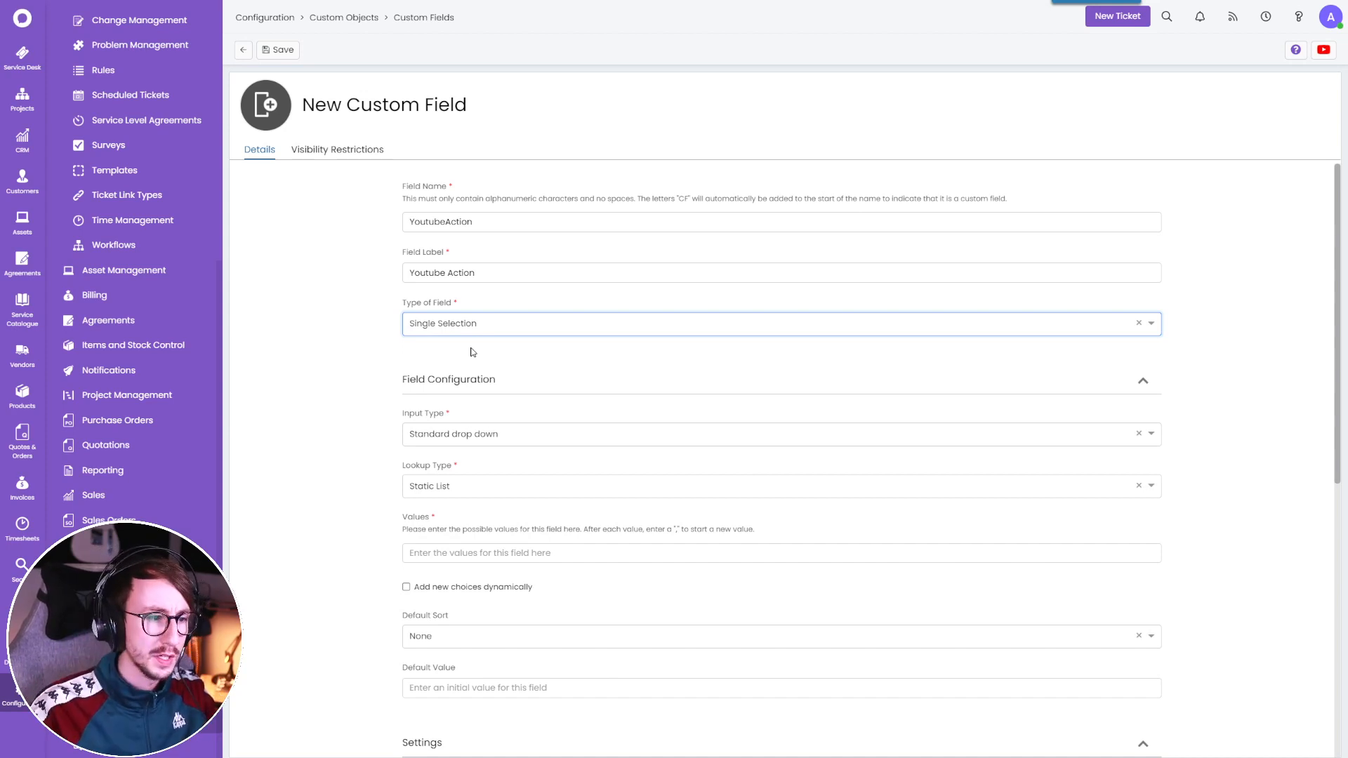
left_click(428, 553)
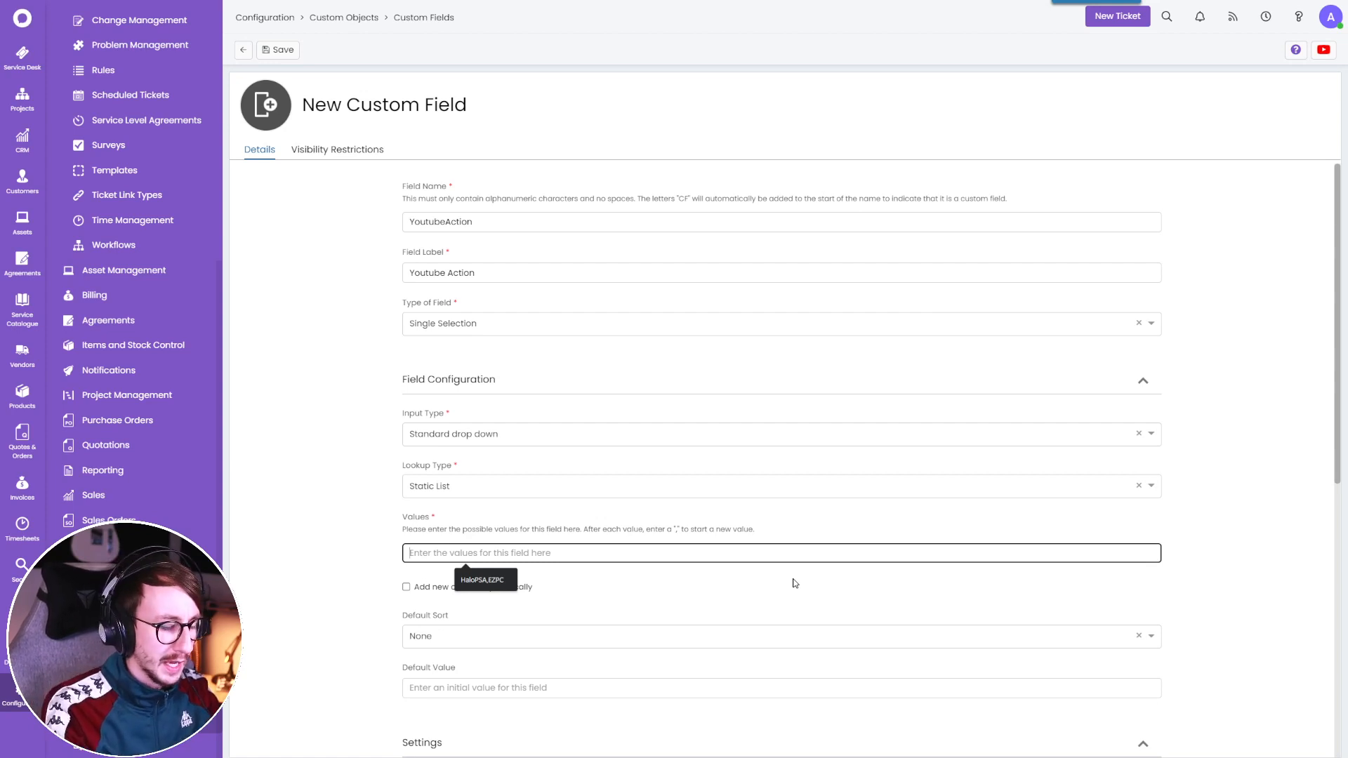
type("Like,")
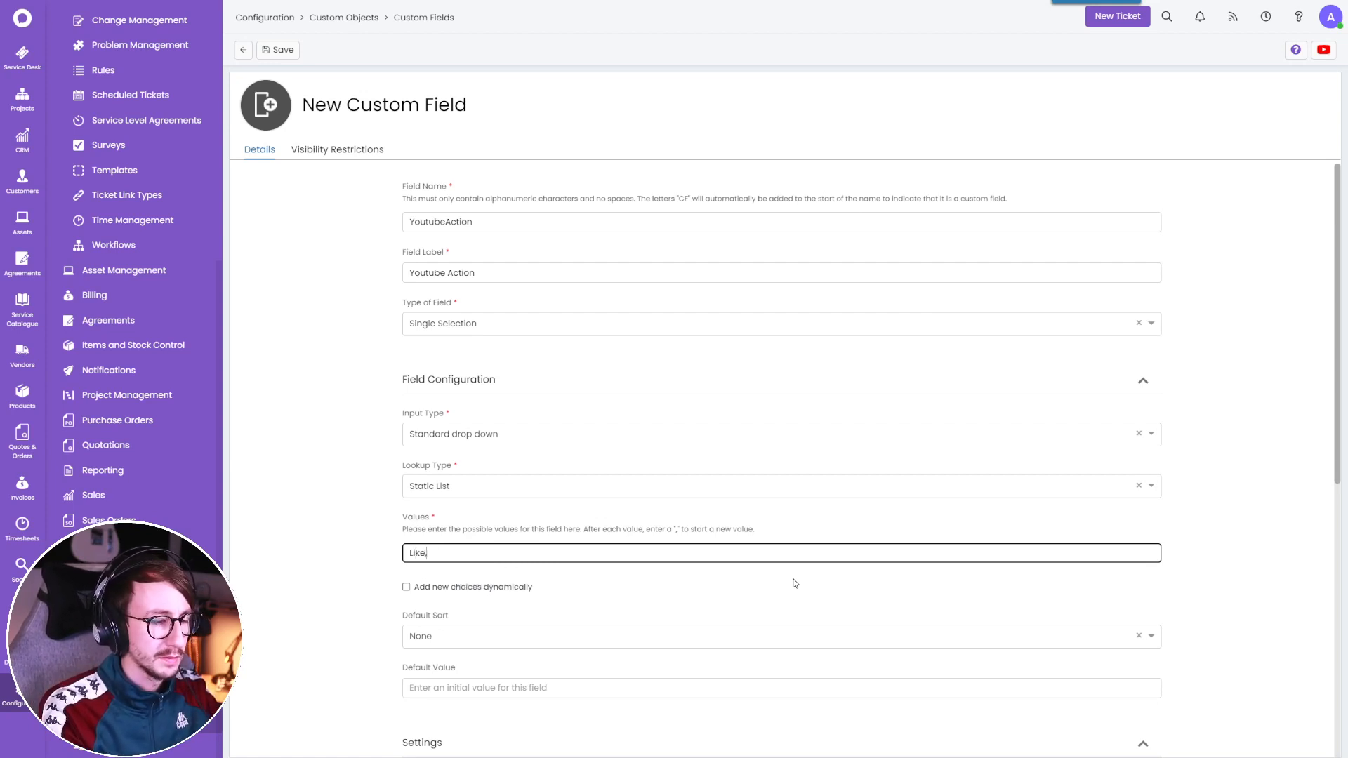
type("Sub")
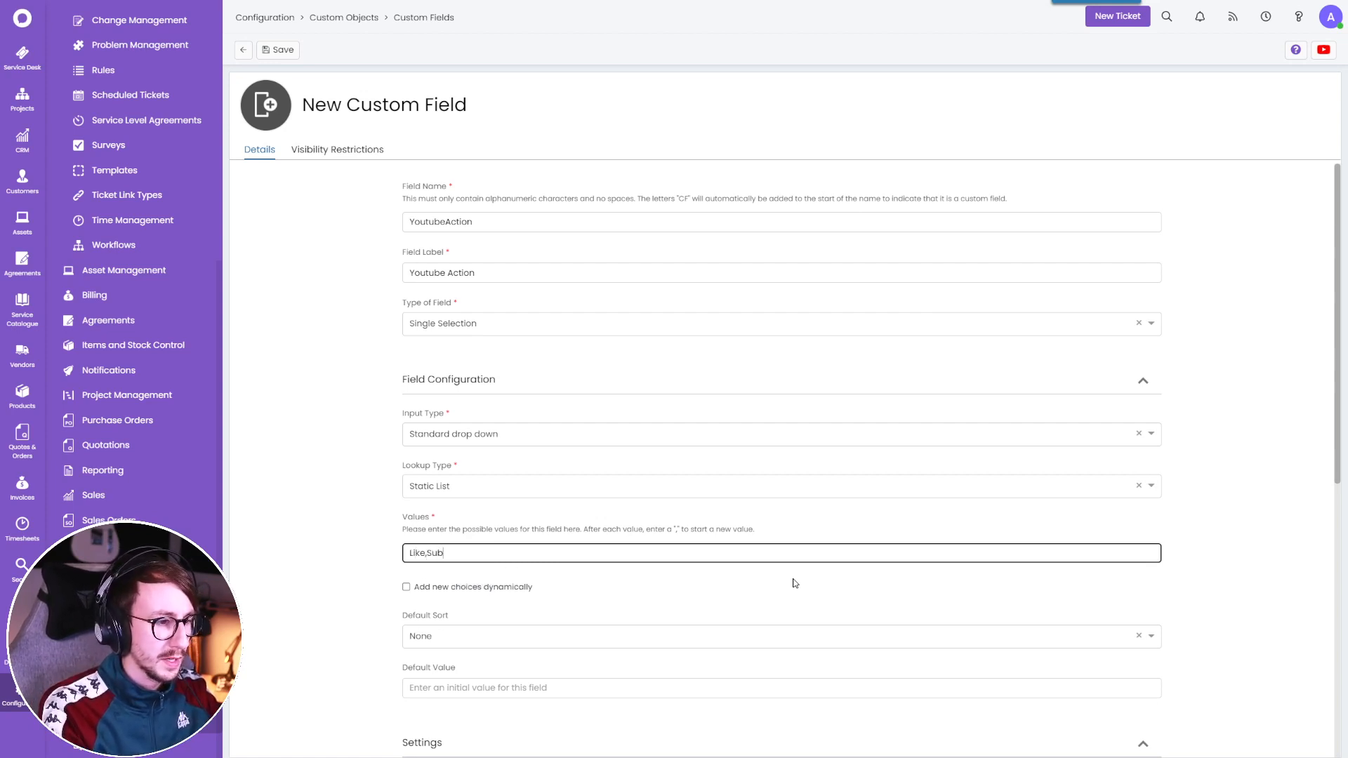
type("scribe,Comment")
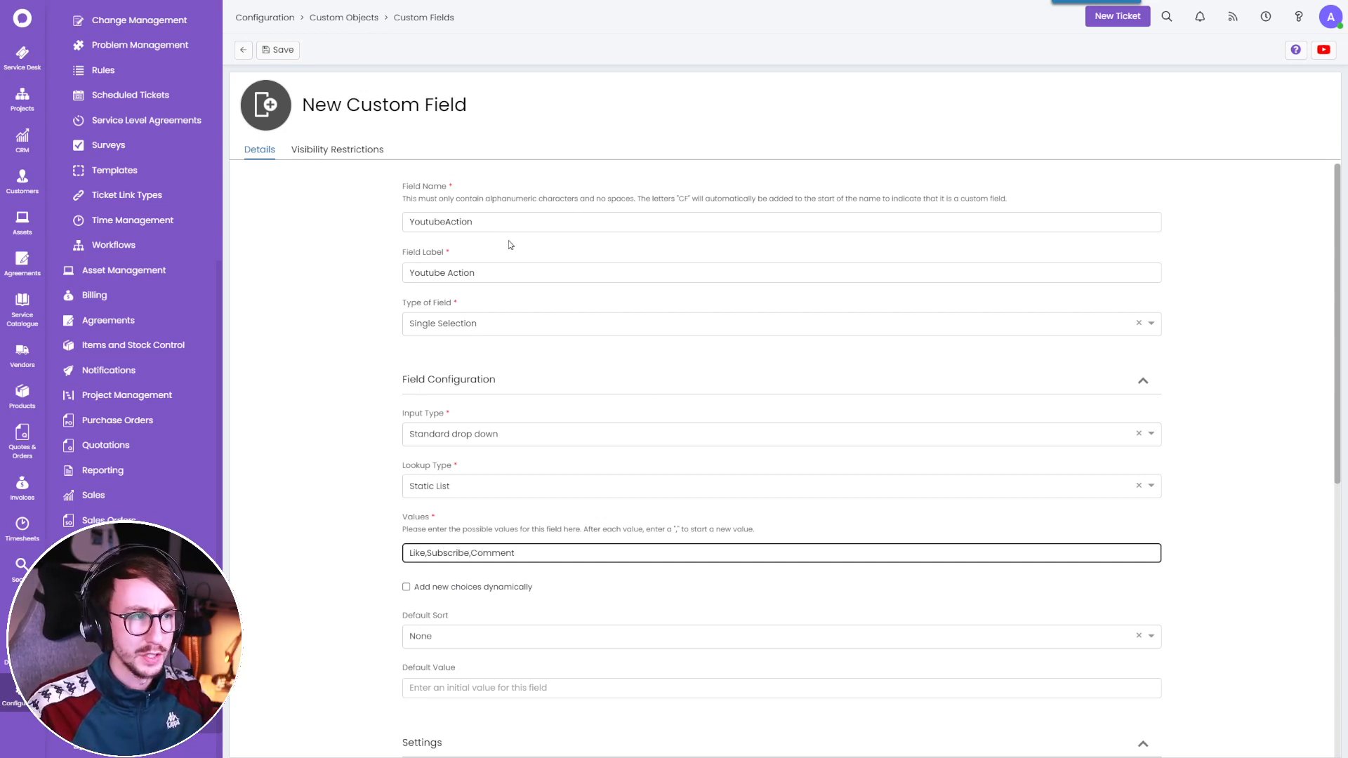
left_click(278, 49)
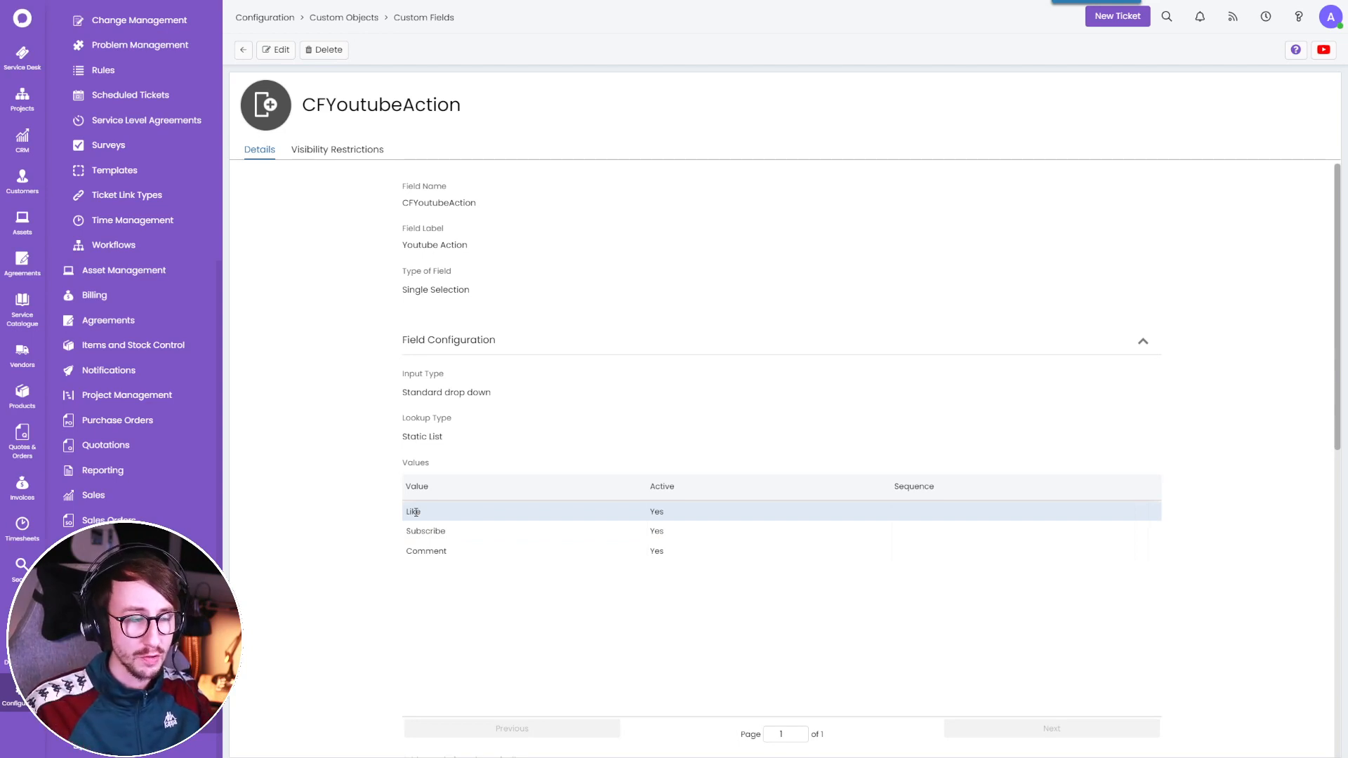
Start a new ticket action with the outcome description Youtube Action.
scroll(169, 292, "up", 5)
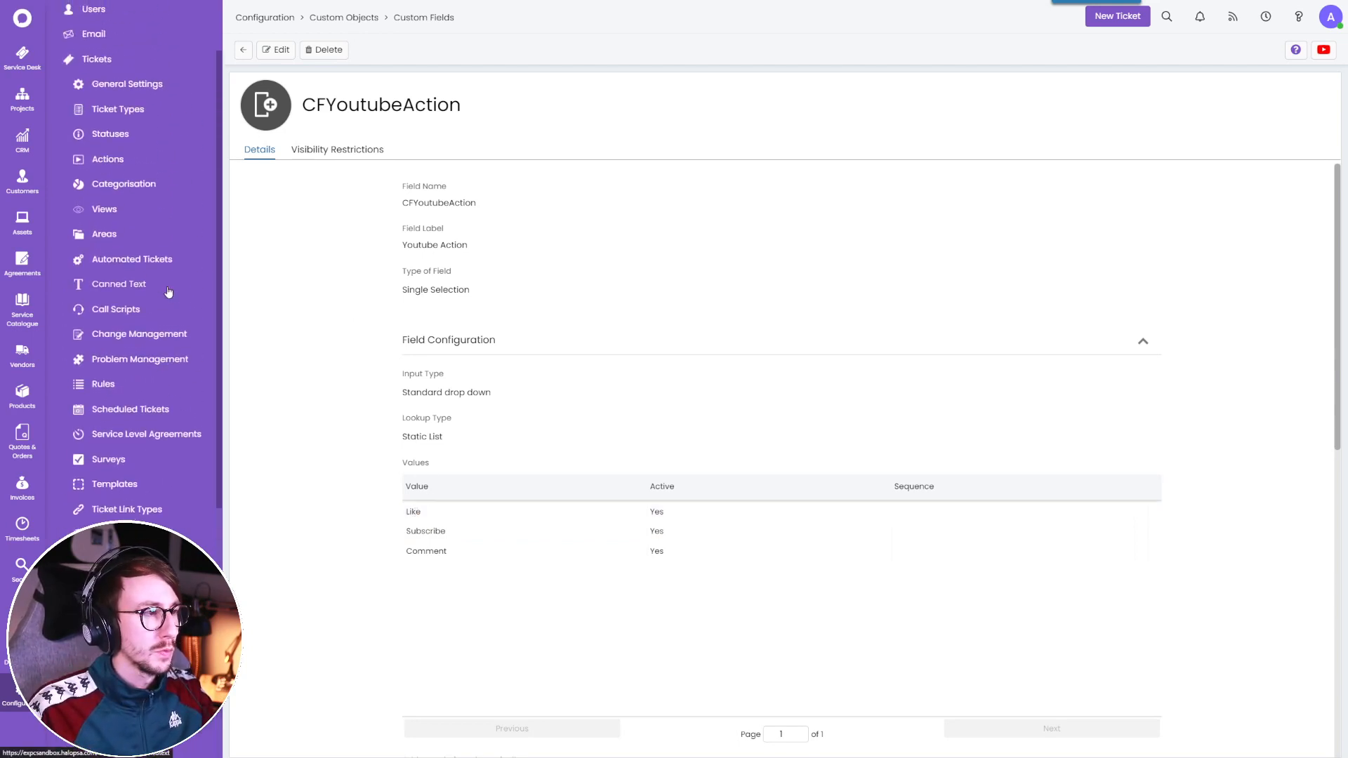
scroll(158, 260, "up", 2)
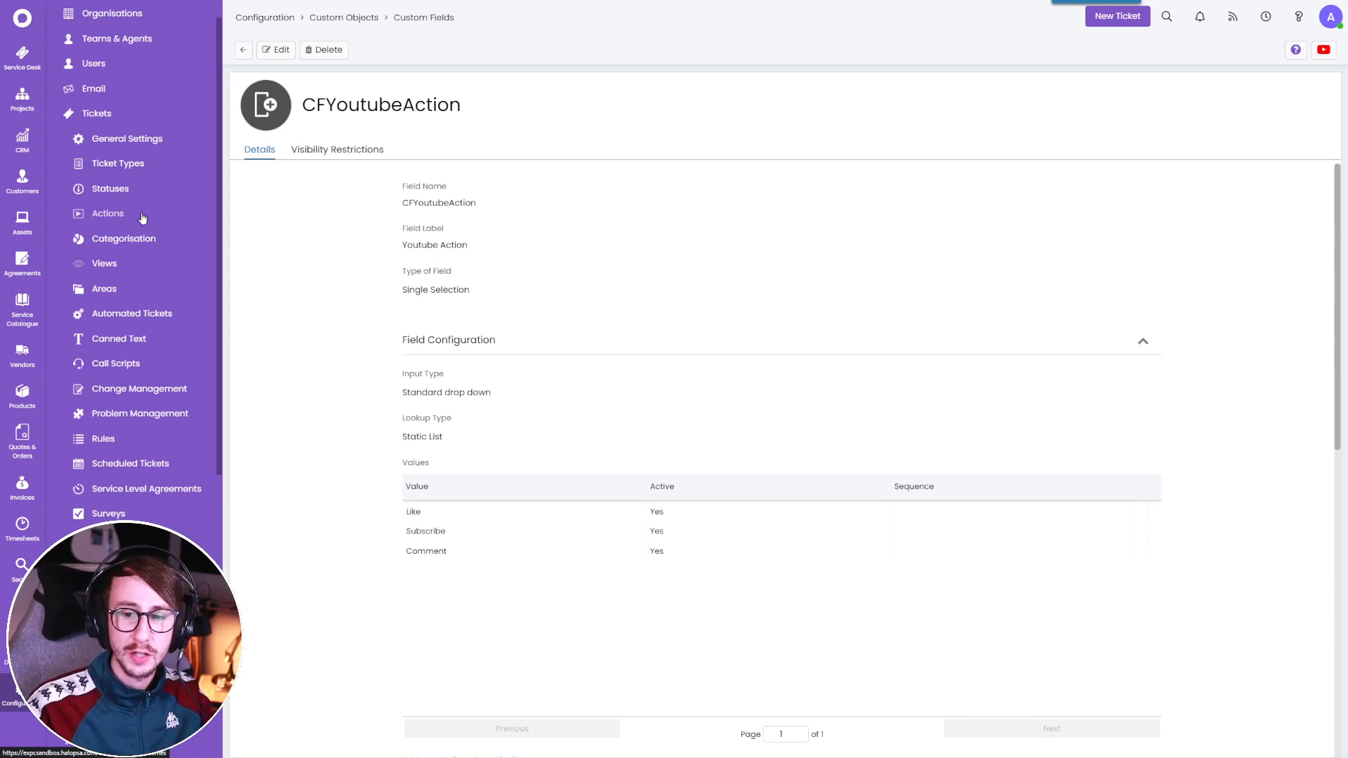
left_click(143, 217)
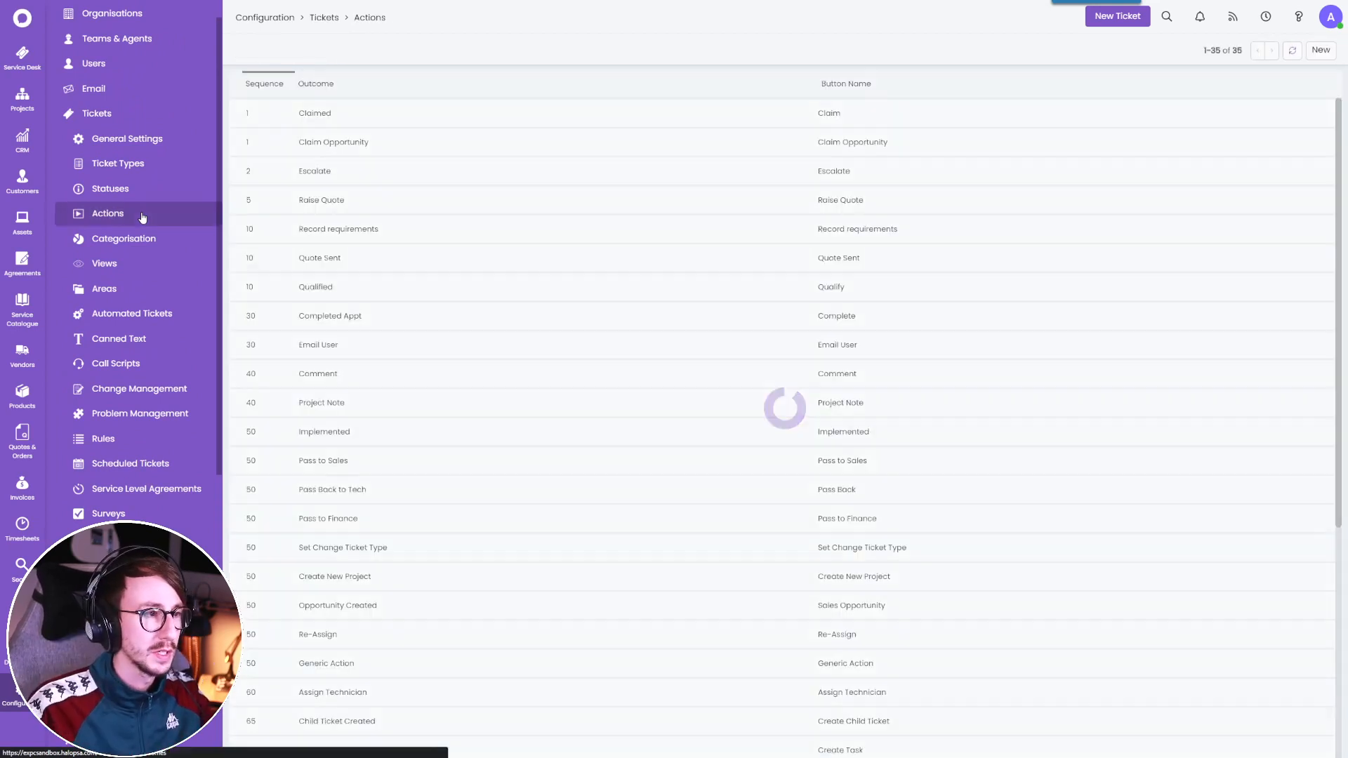
left_click(1320, 51)
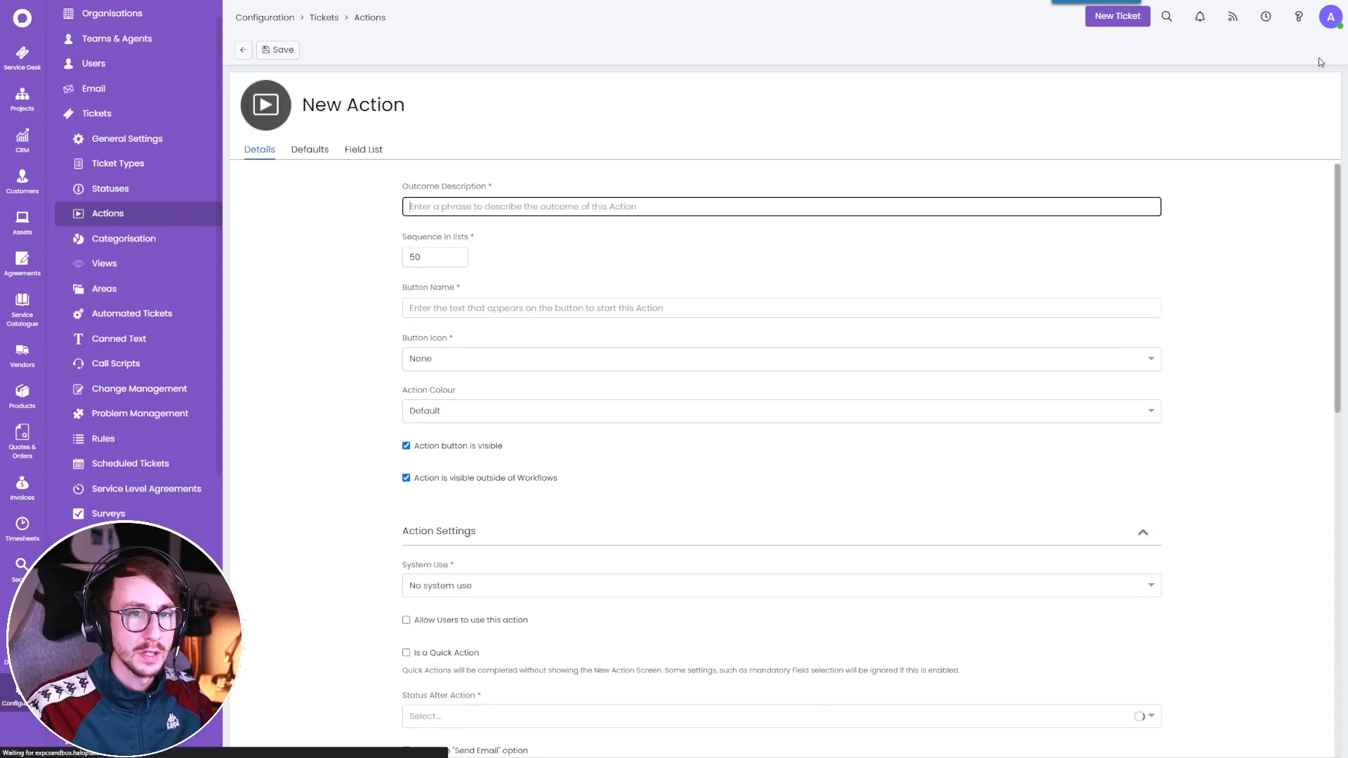
left_click(494, 206)
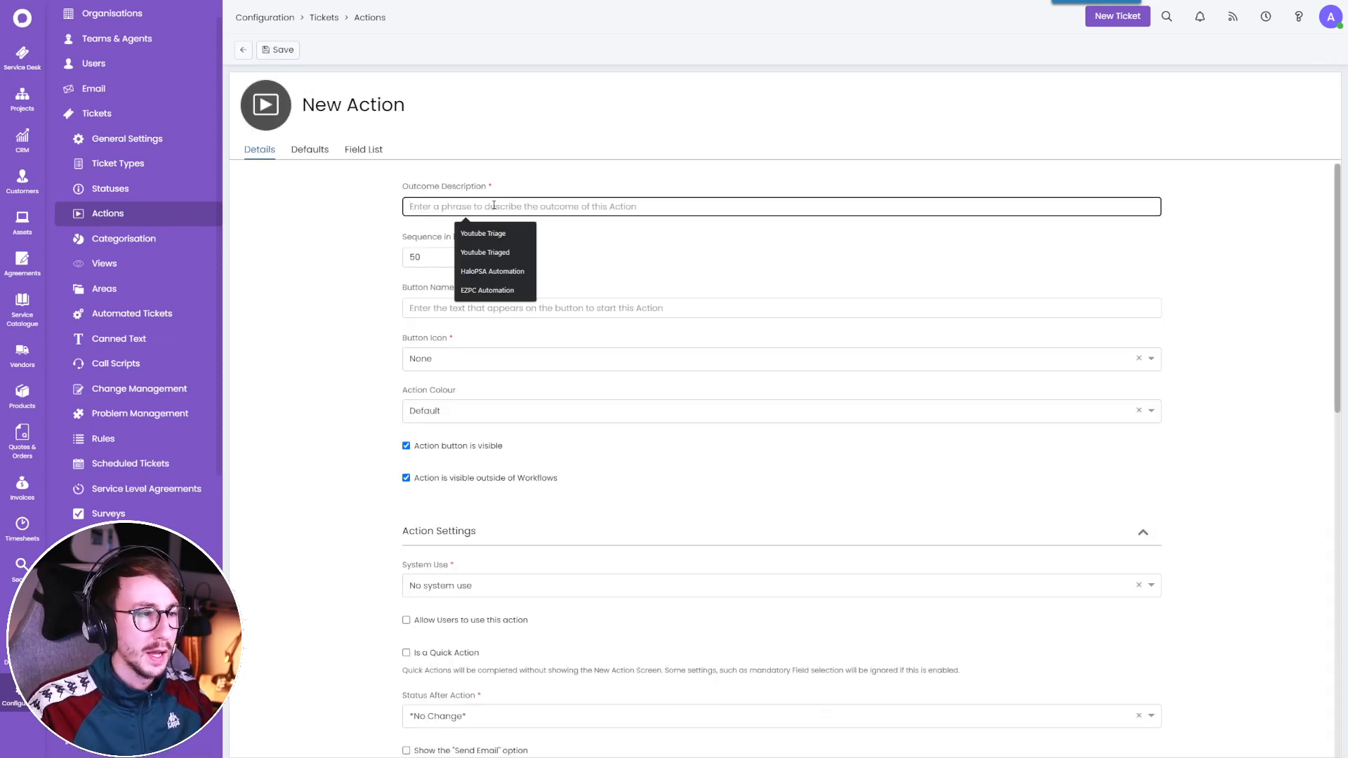
type("Youtube Action")
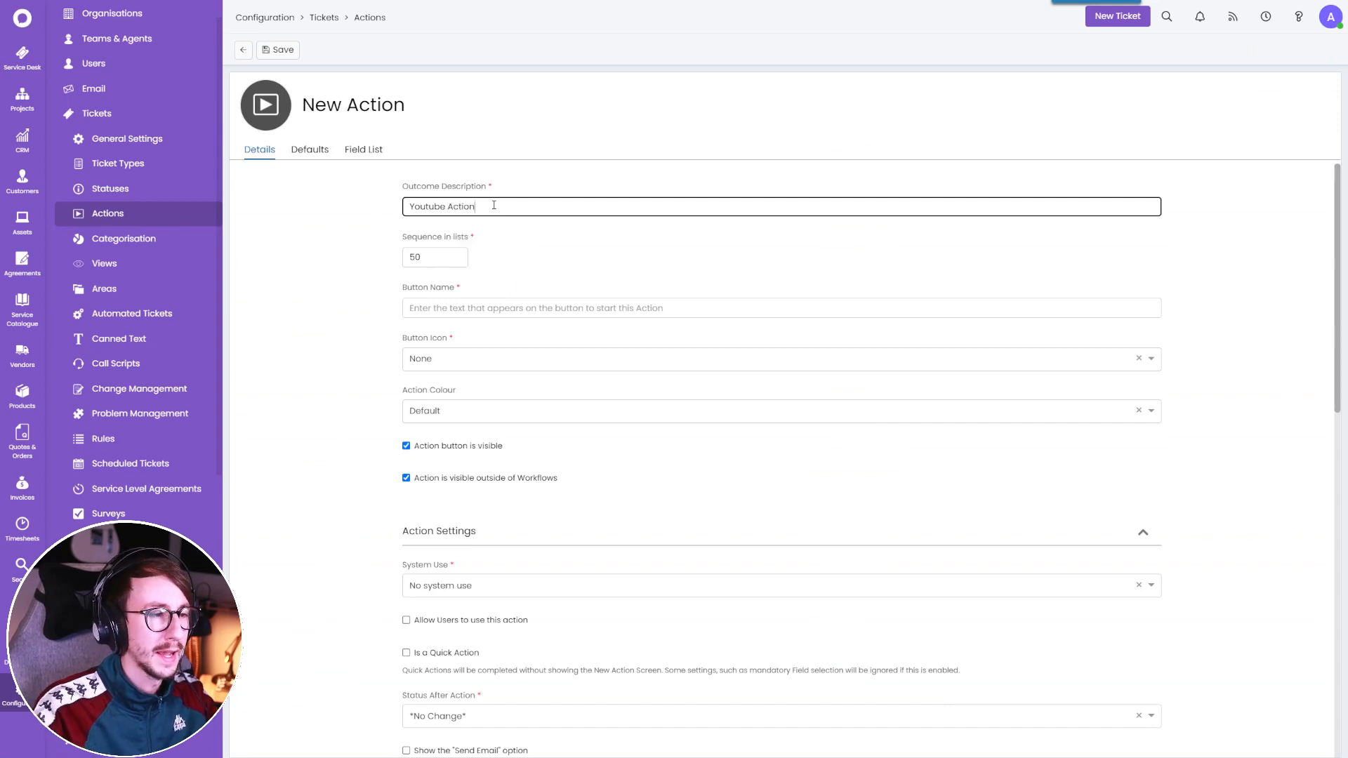
Set the new action's button name to Youtube Action and its button icon to youtube-play.
left_click(421, 309)
type("Youtu")
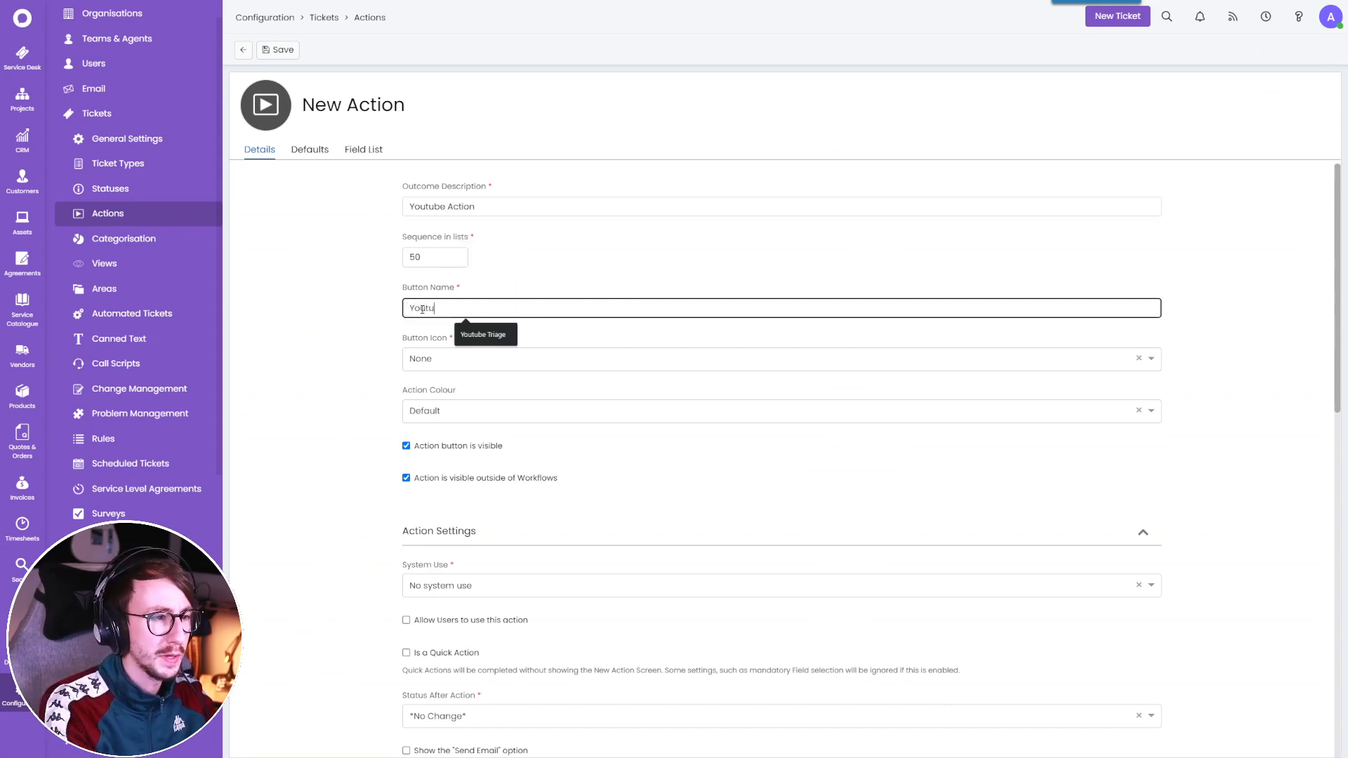
type("be Action")
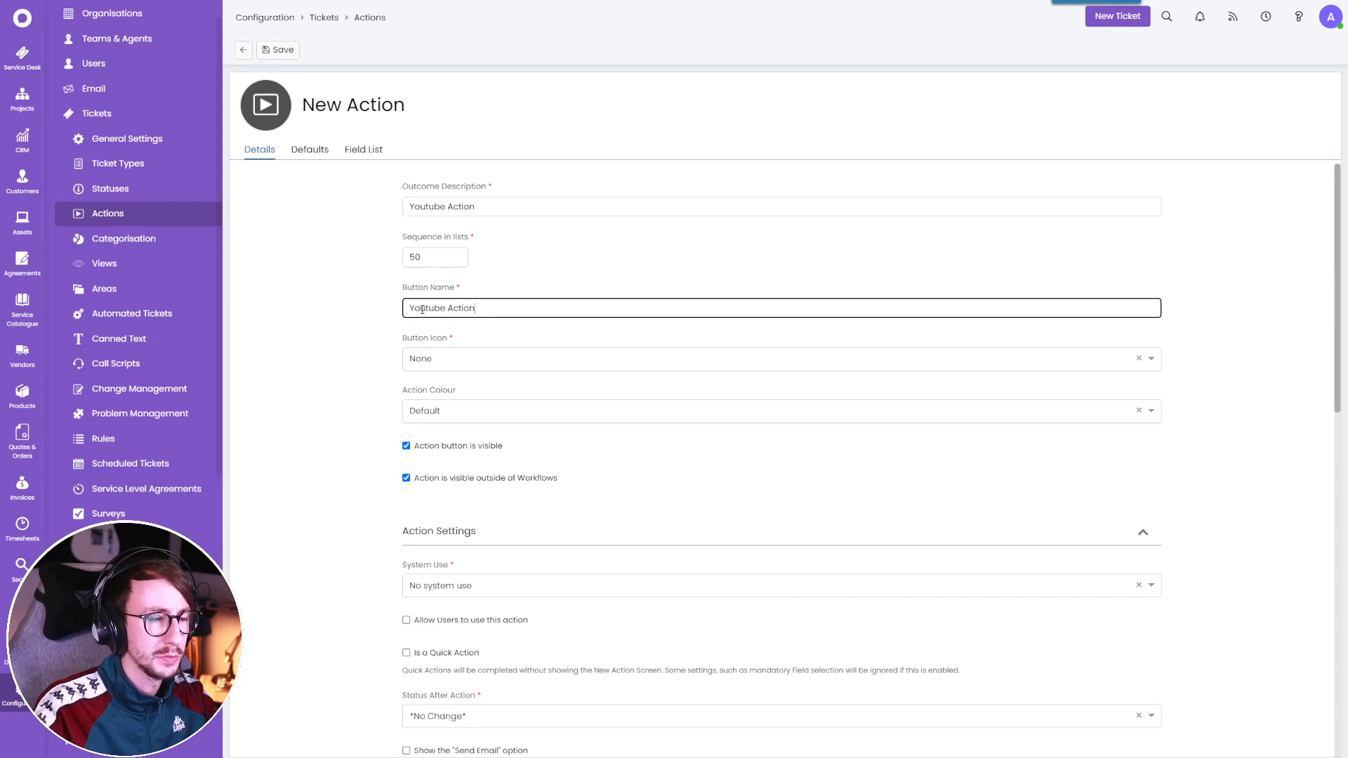
left_click(472, 369)
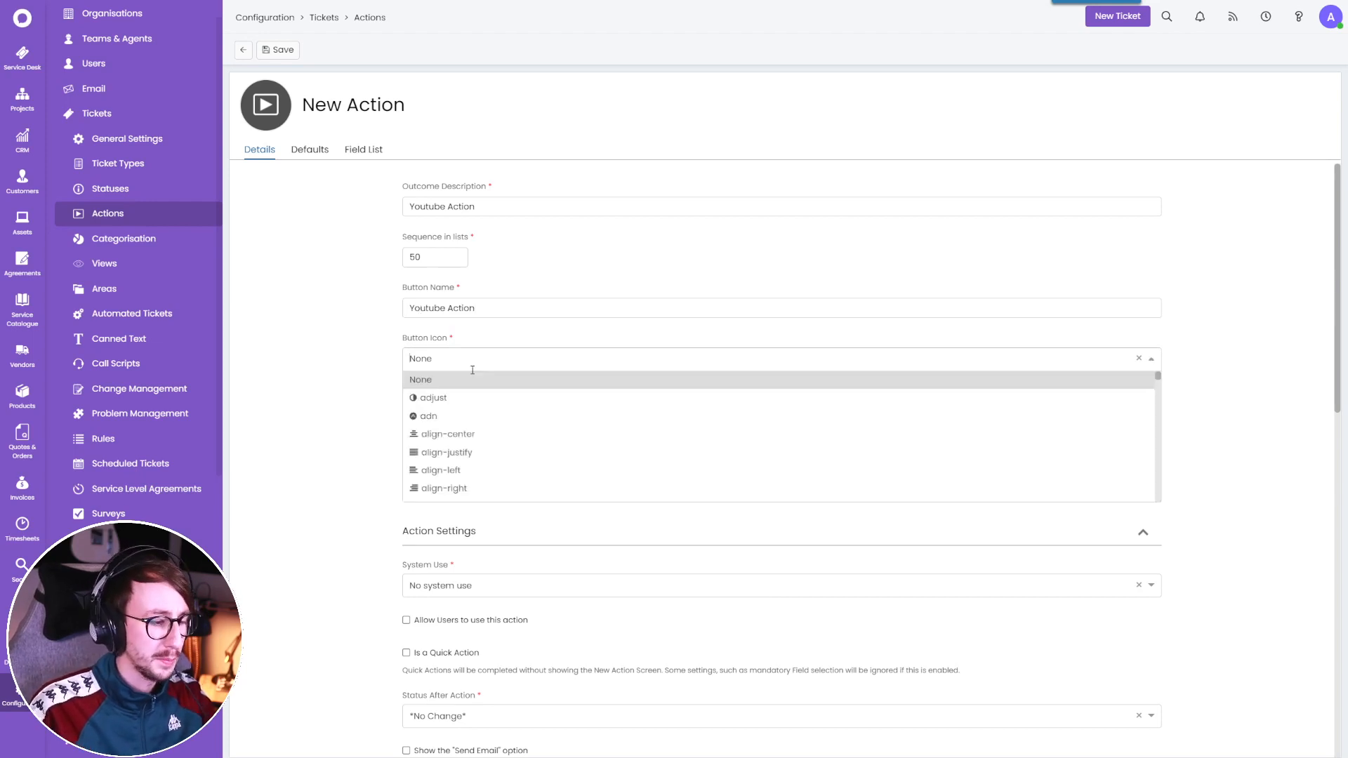
type("you")
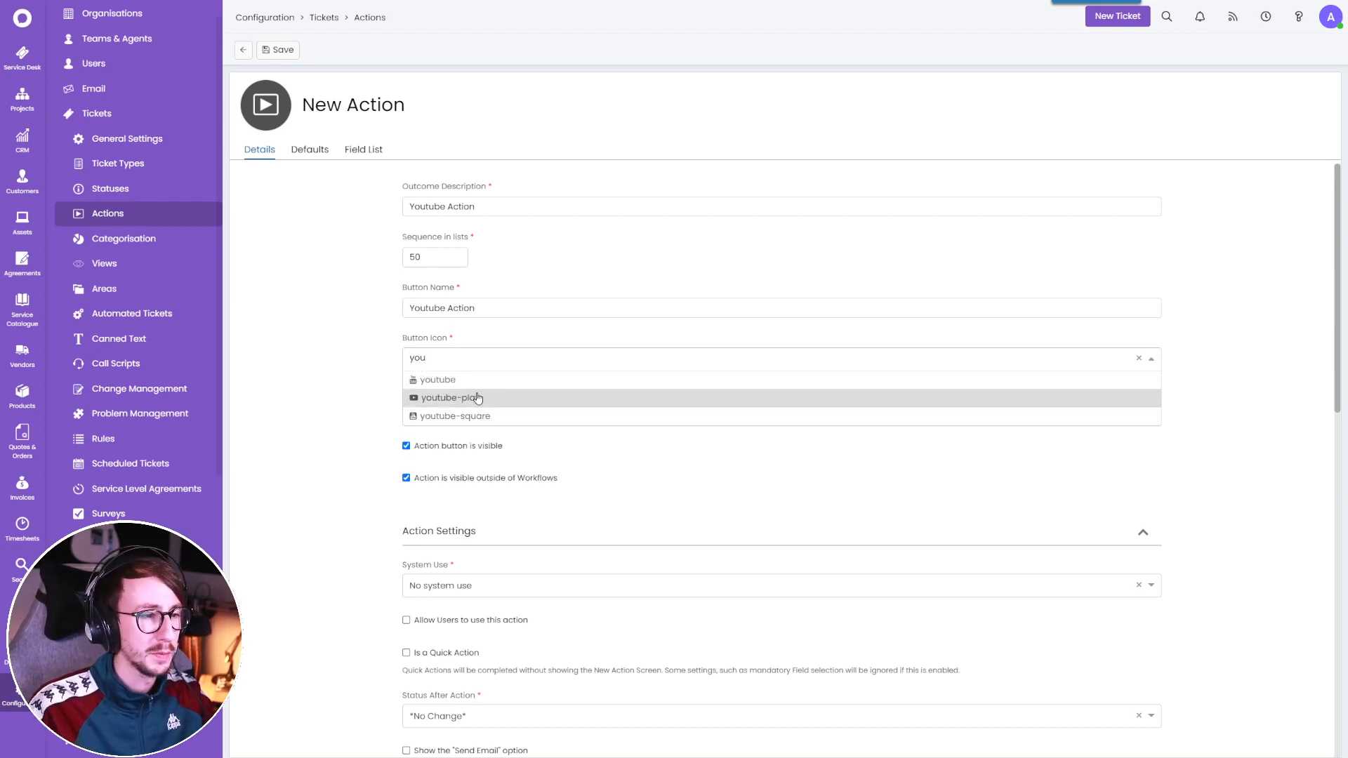
left_click(472, 398)
left_click(334, 382)
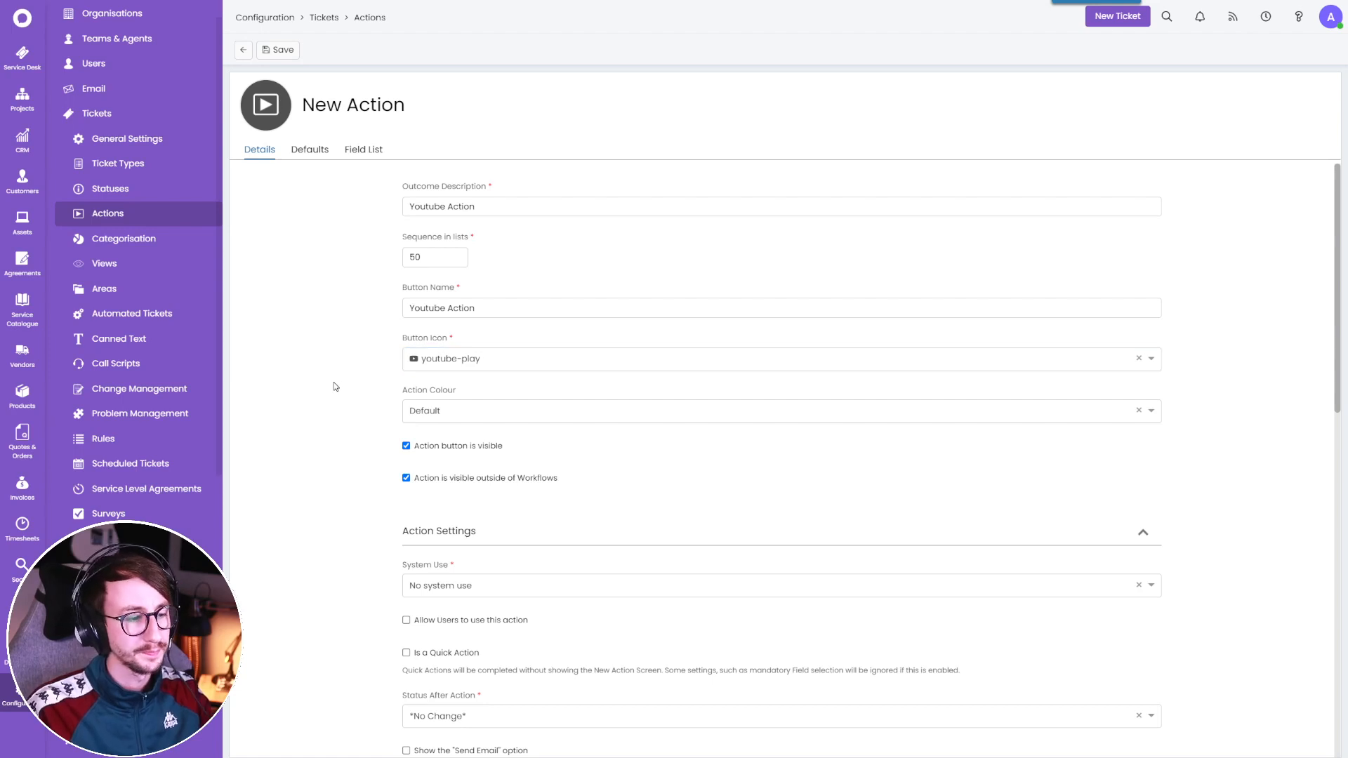
Add the custom field Youtube Action (CFYoutubeAction) to the action's field list, save the action and check its fields.
left_click(353, 152)
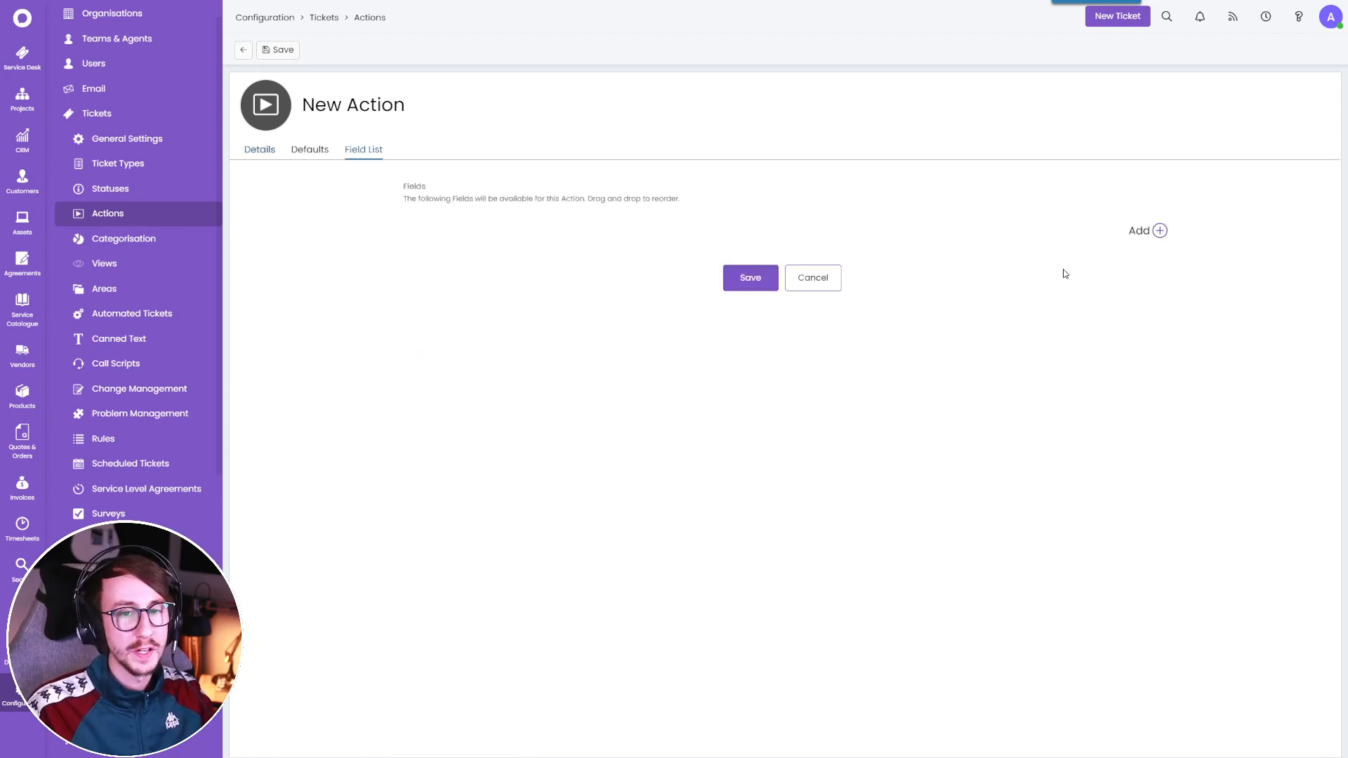
left_click(1159, 230)
left_click(658, 396)
type("cfy")
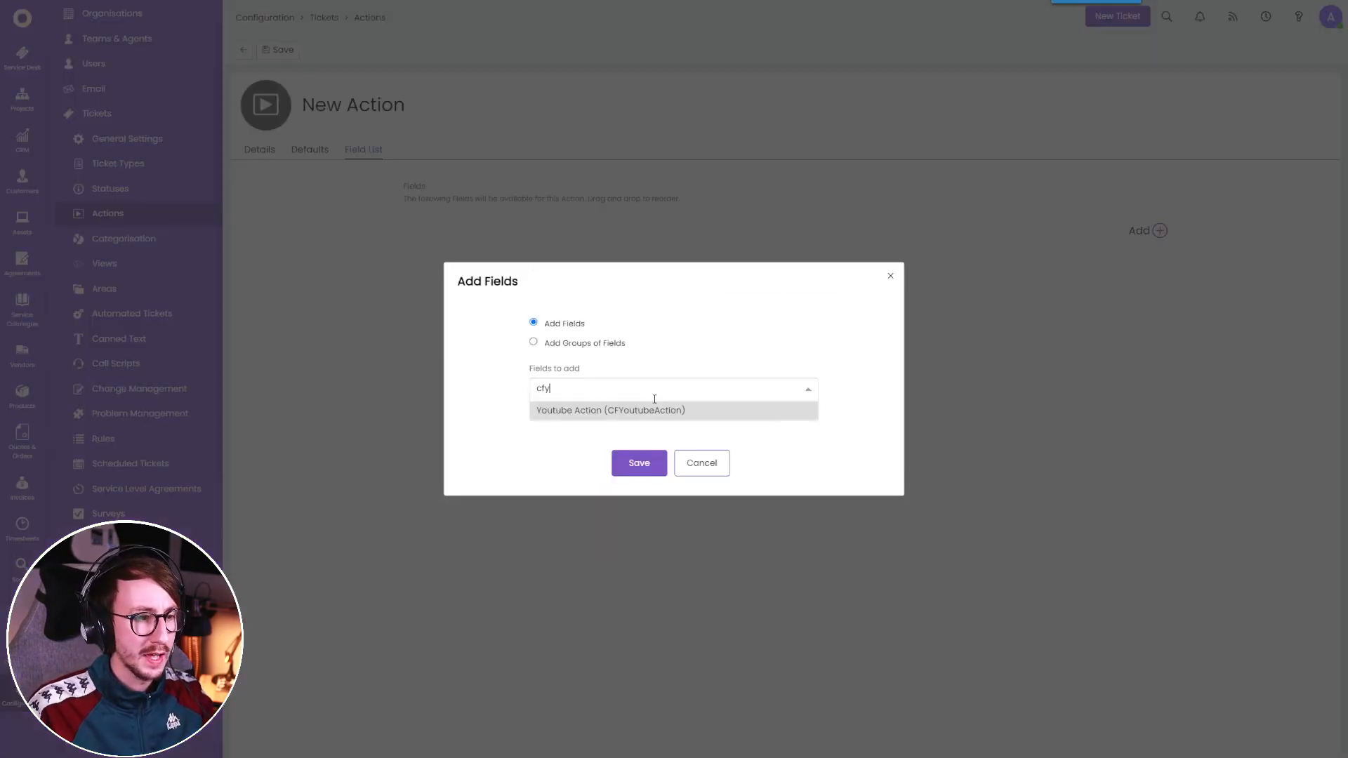
left_click(553, 413)
left_click(491, 398)
left_click(635, 456)
left_click(748, 315)
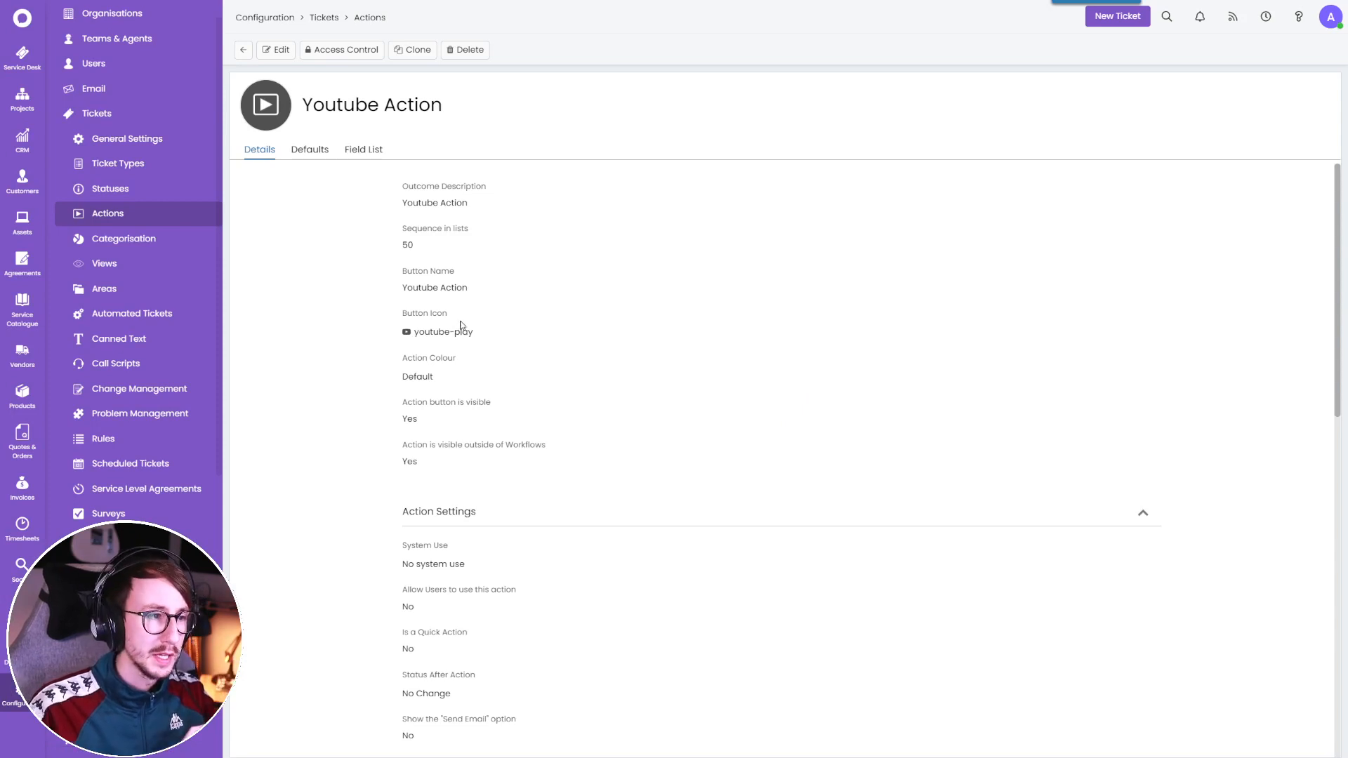
left_click(364, 151)
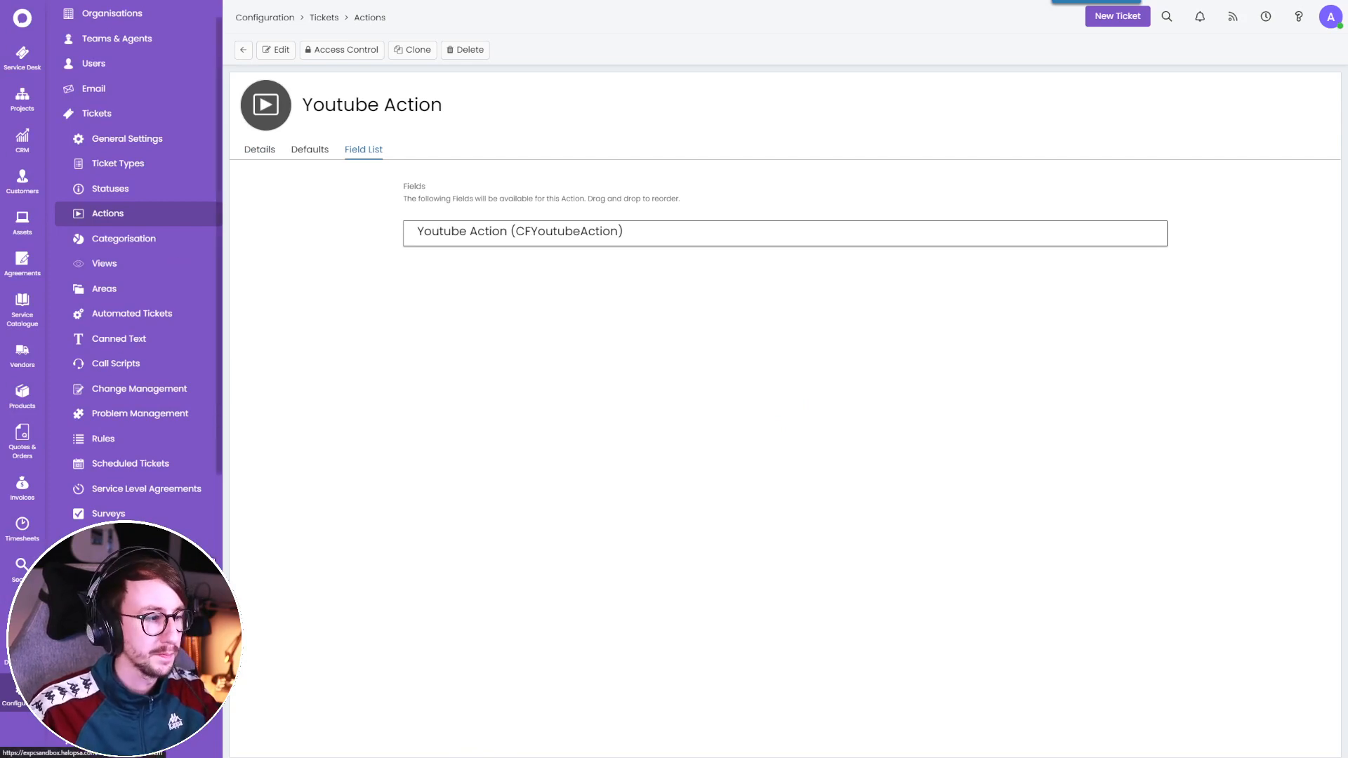
Open the Youtube video workflow for editing and open its Youtube Triage step.
left_click(111, 564)
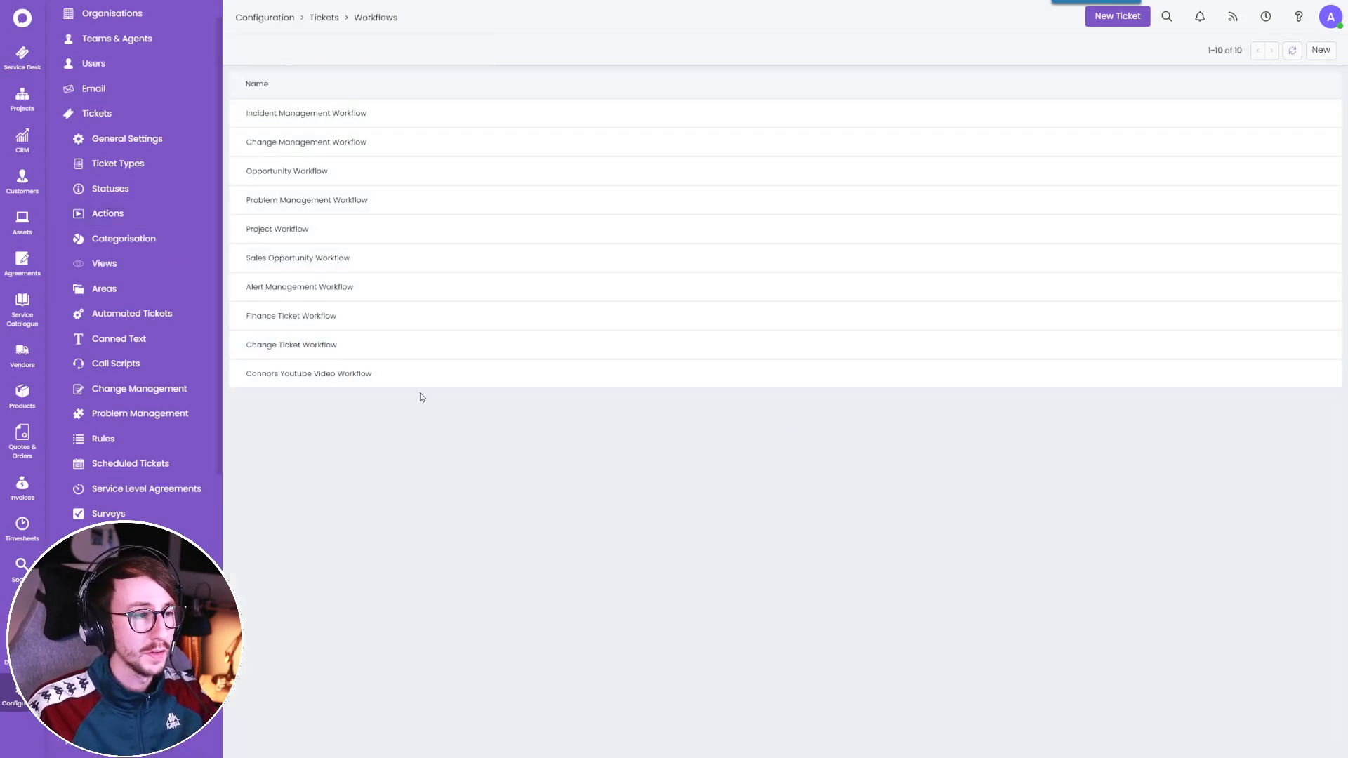
left_click(403, 382)
left_click(275, 49)
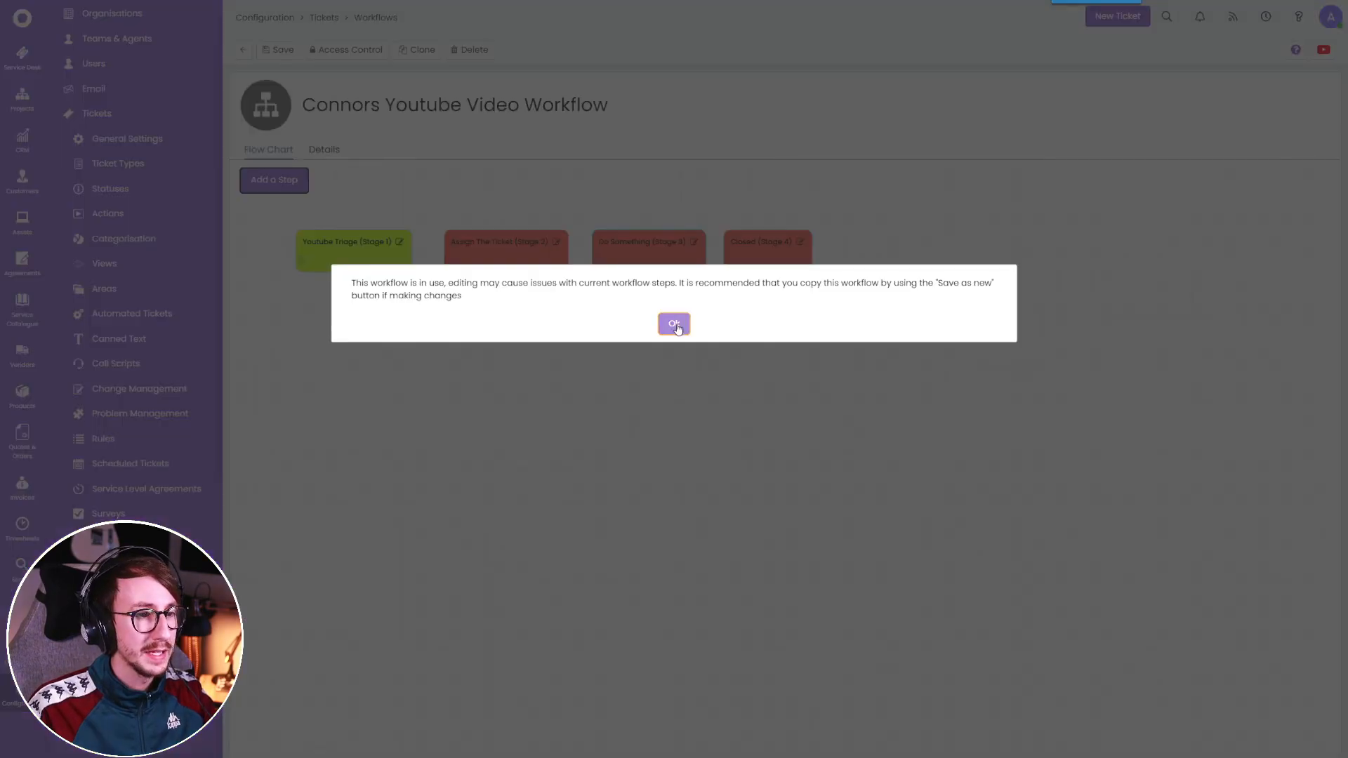
left_click(674, 321)
left_click(407, 261)
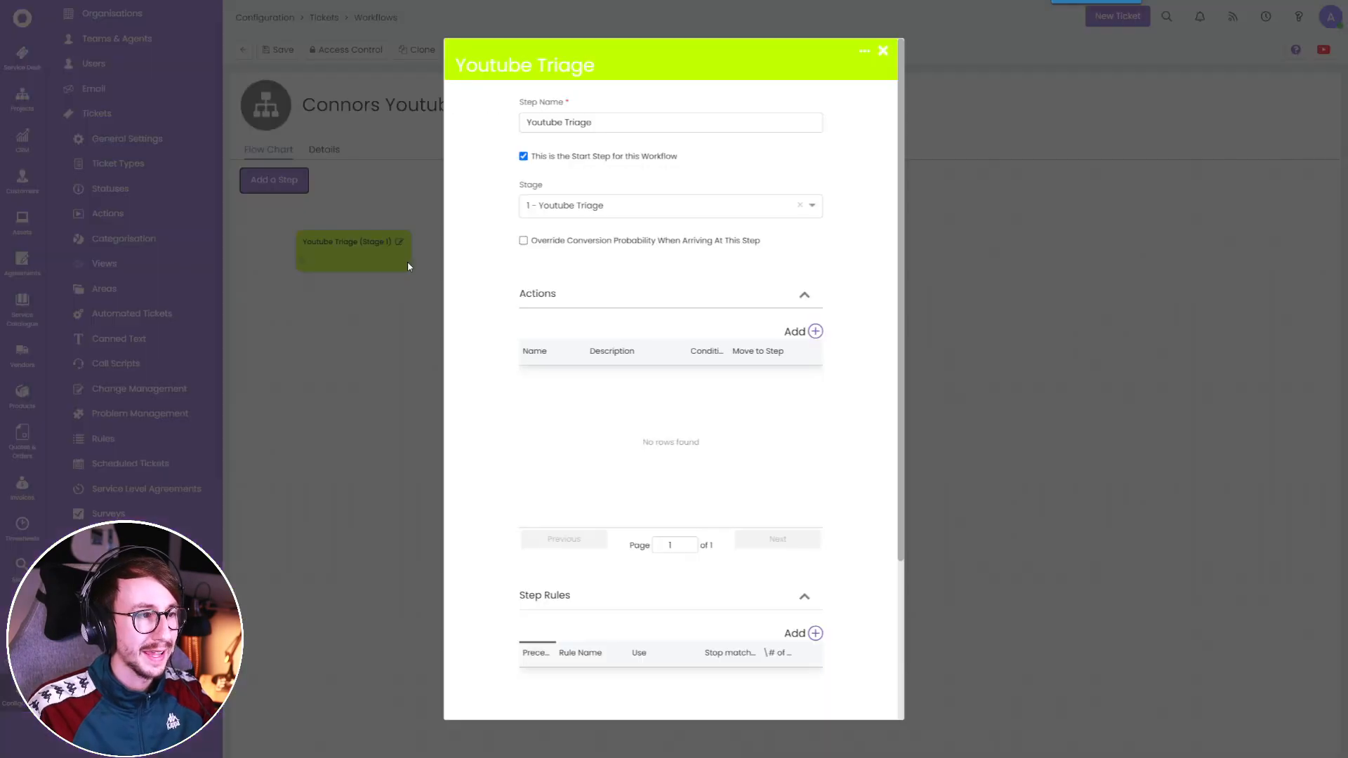
left_click(814, 331)
left_click(701, 429)
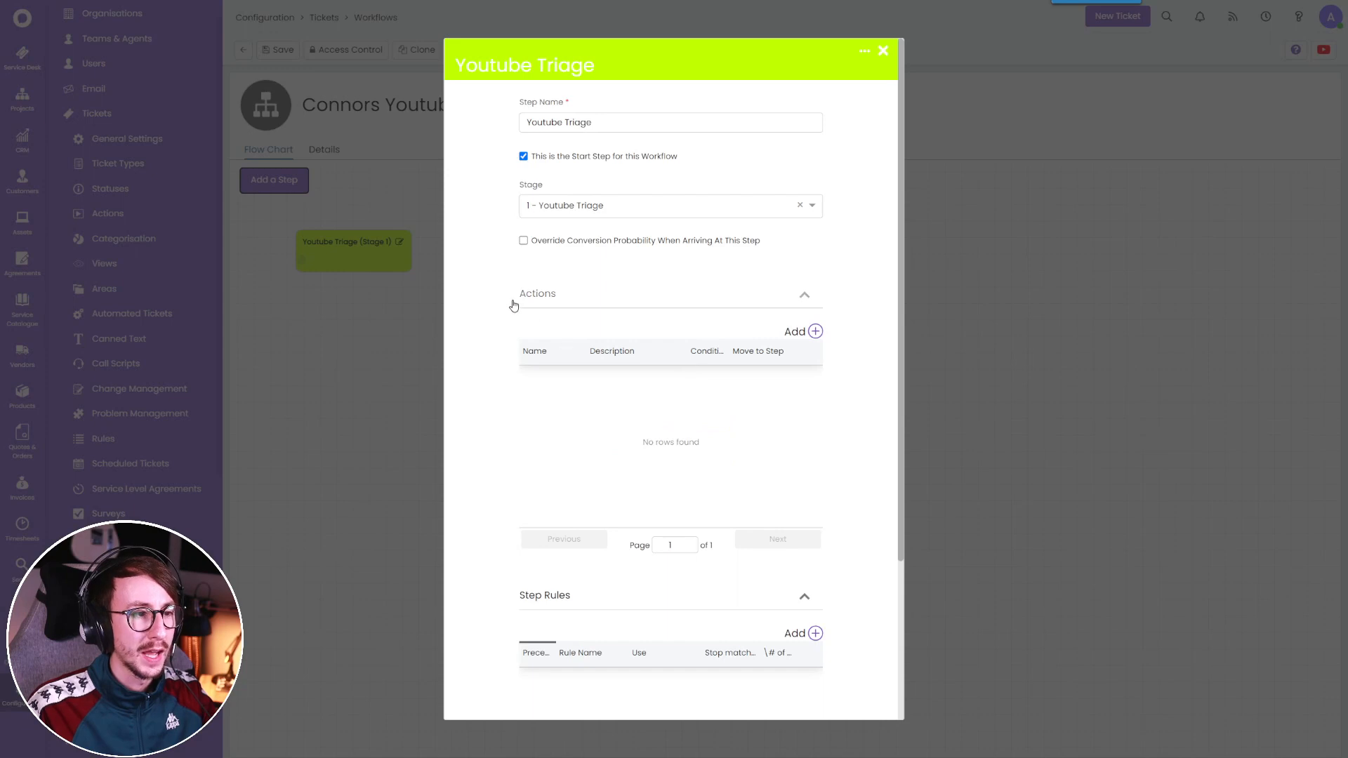
left_click(570, 307)
left_click(568, 309)
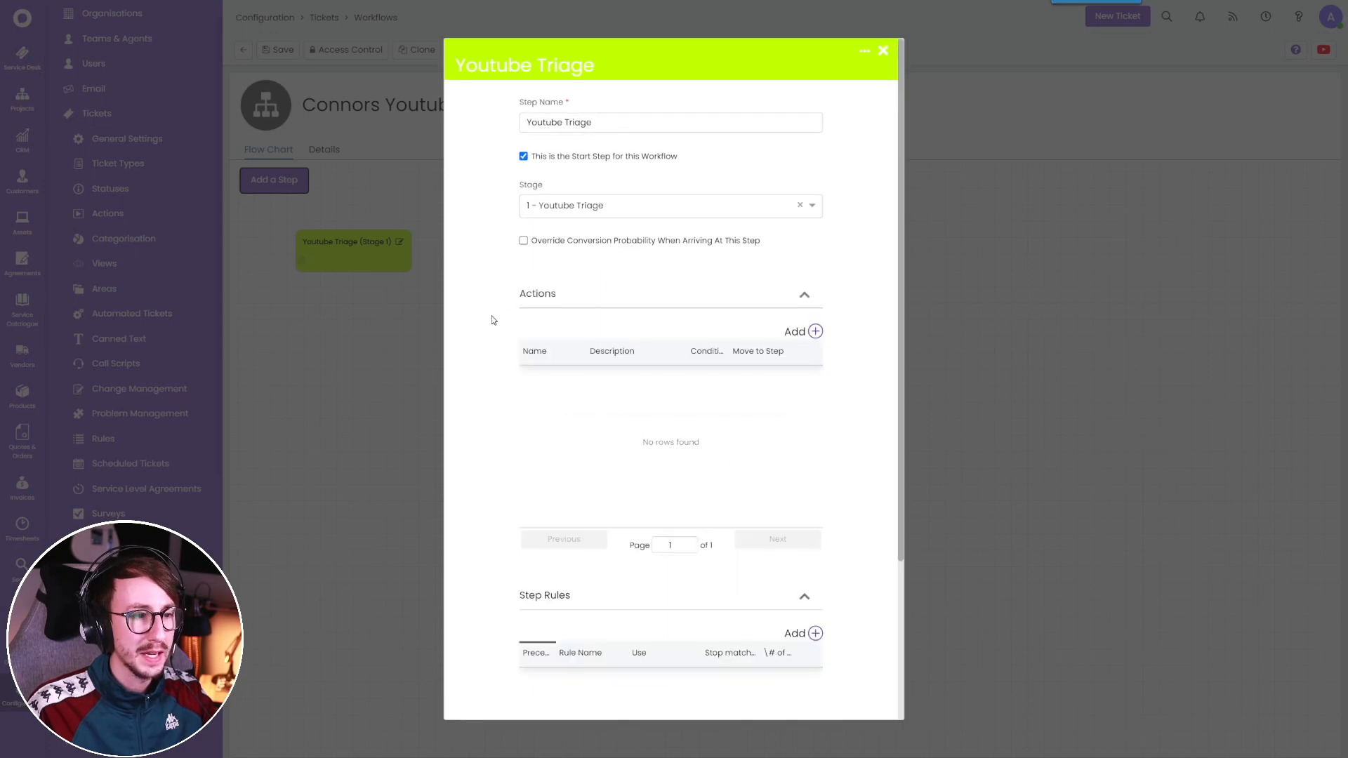
Allow the Youtube Action at the Youtube Triage step, with the workflow remaining at that step.
left_click(814, 332)
left_click(680, 370)
left_click(587, 330)
left_click(593, 349)
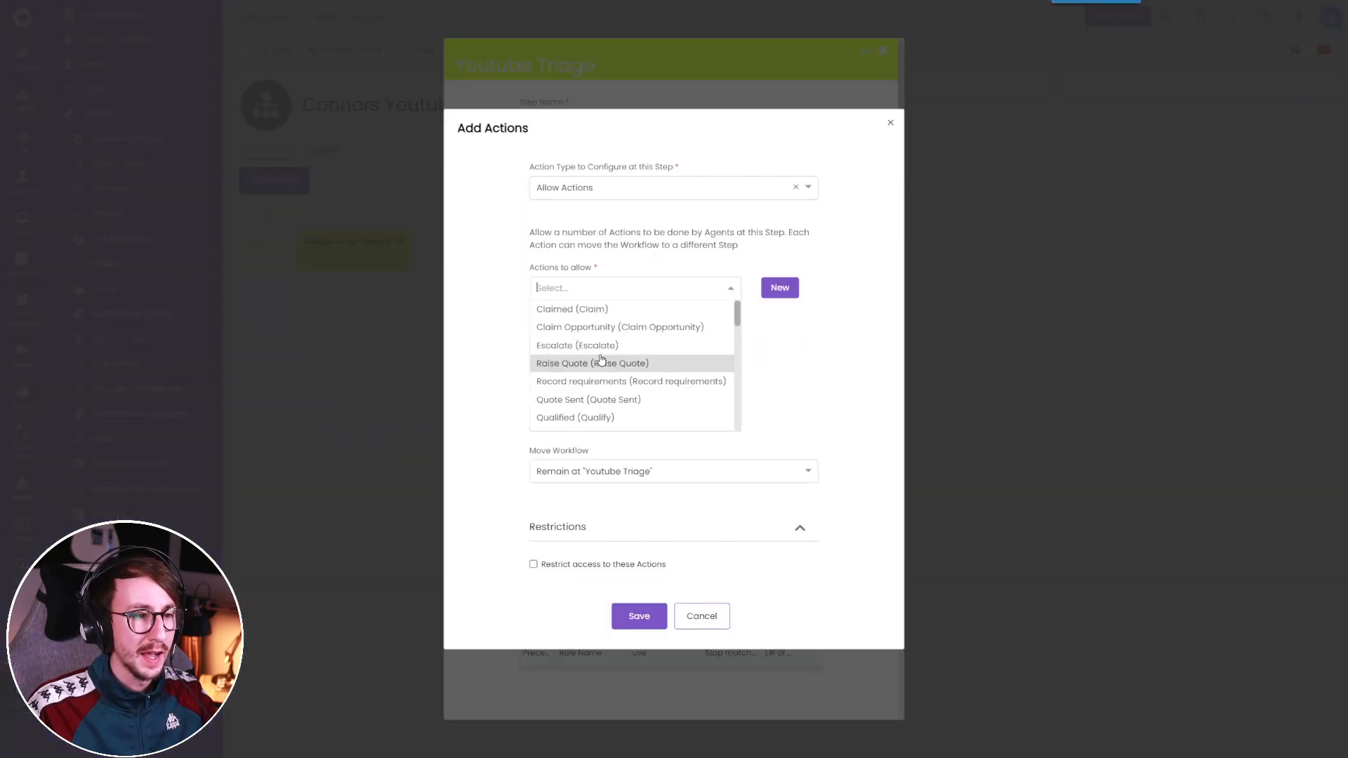
type("yout")
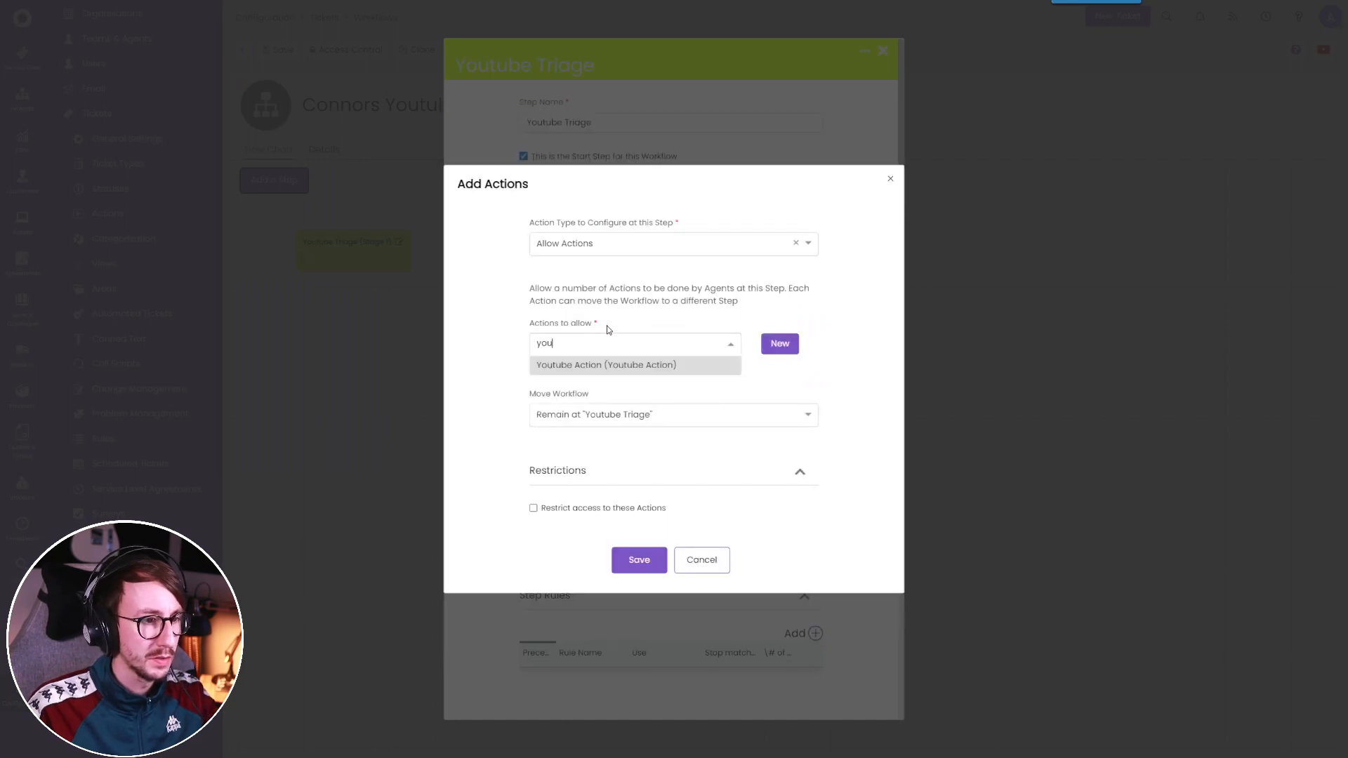
left_click(605, 363)
left_click(483, 359)
left_click(635, 552)
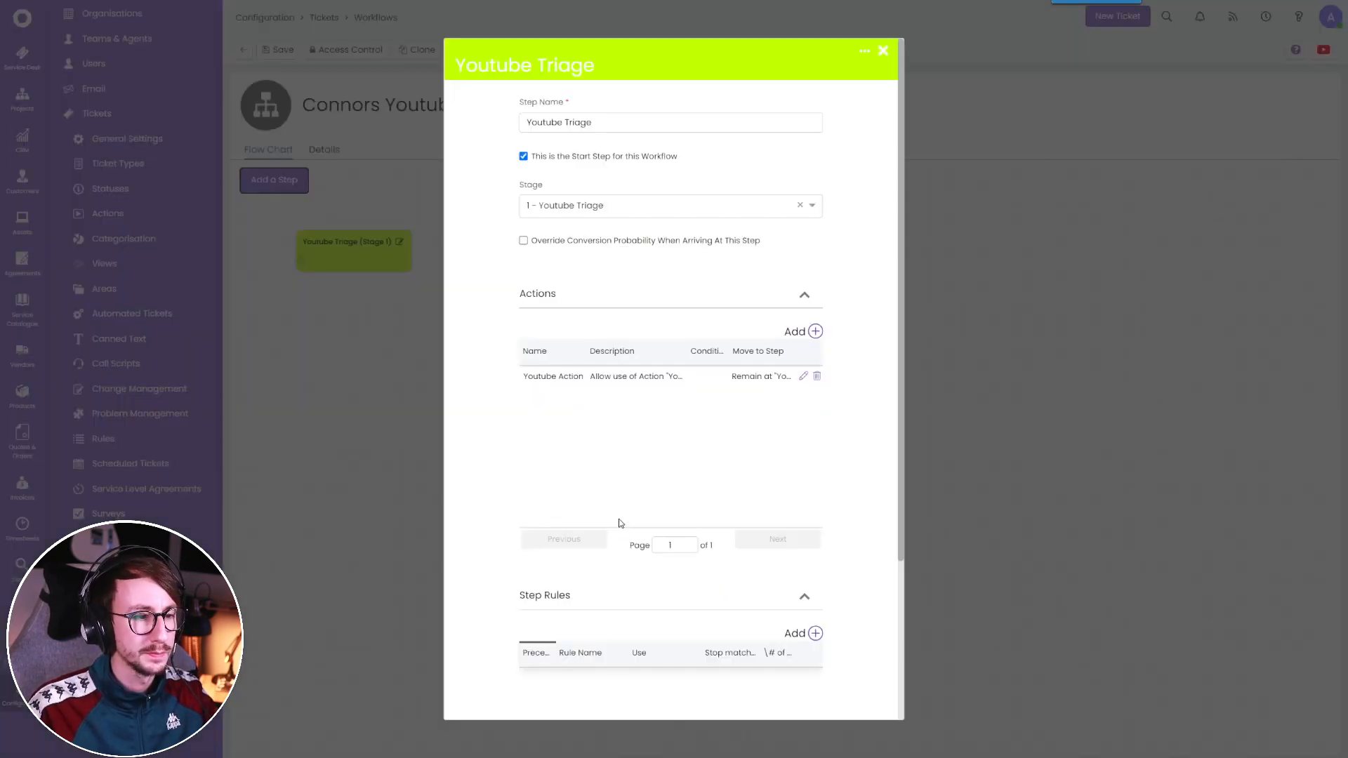
Save the Youtube Triage step and the edited workflow.
scroll(625, 582, "down", 3)
left_click(633, 692)
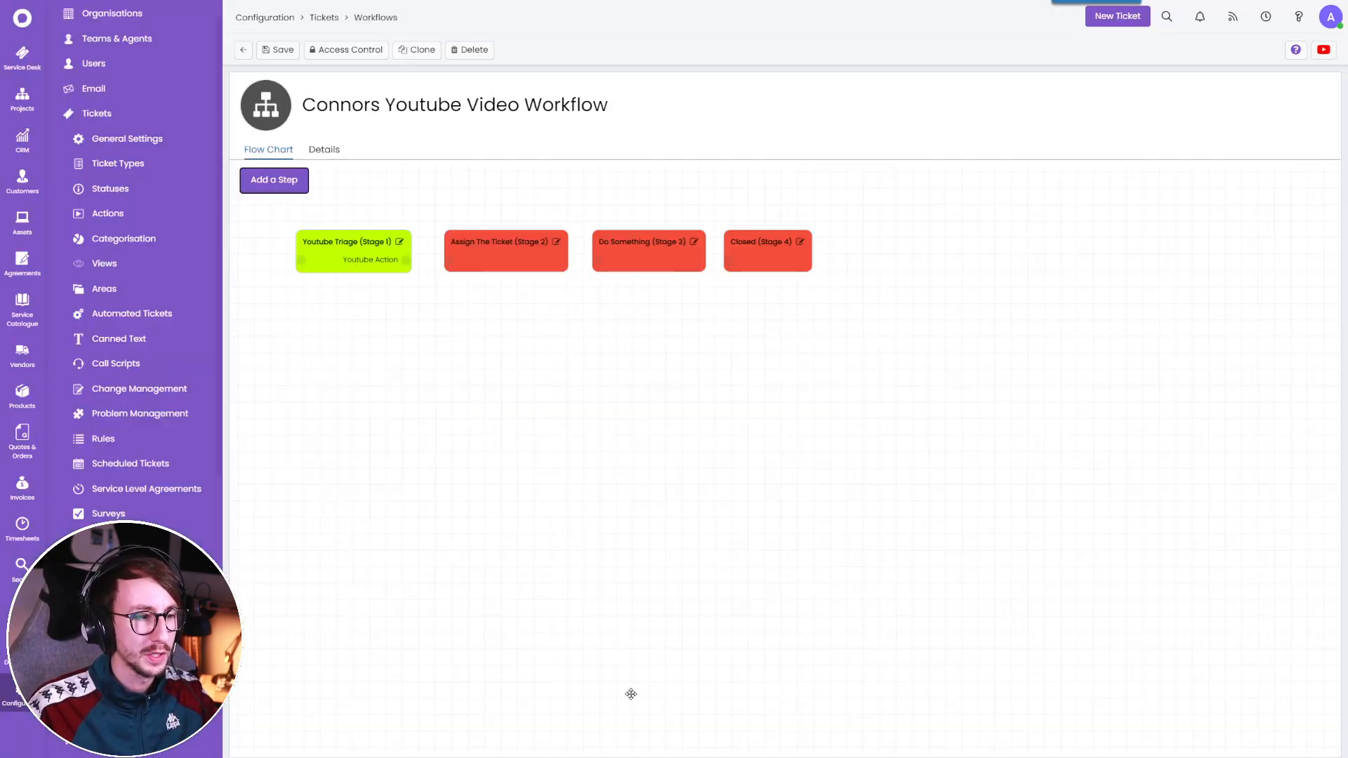
left_click(279, 55)
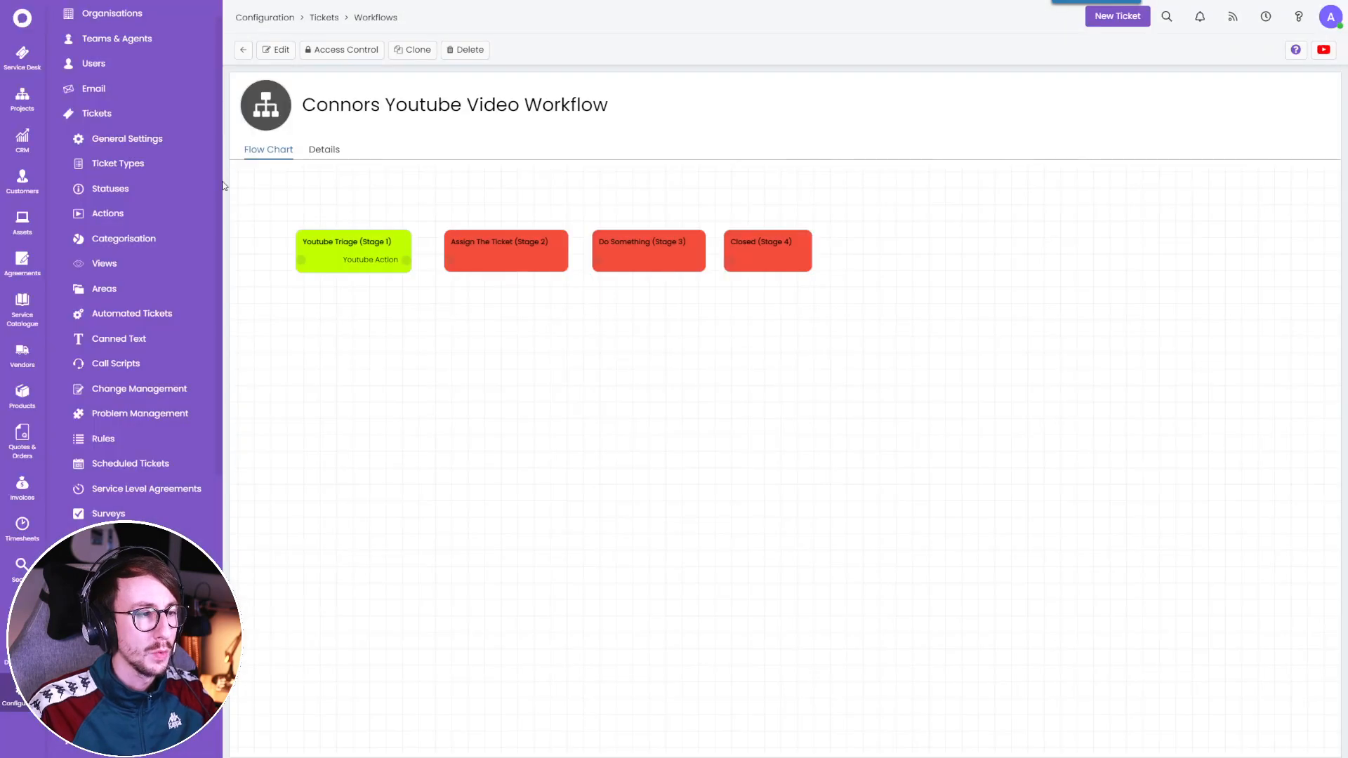
Run Youtube Action on the test ticket without logging a response, check the selectable values, and discard the action.
left_click(23, 53)
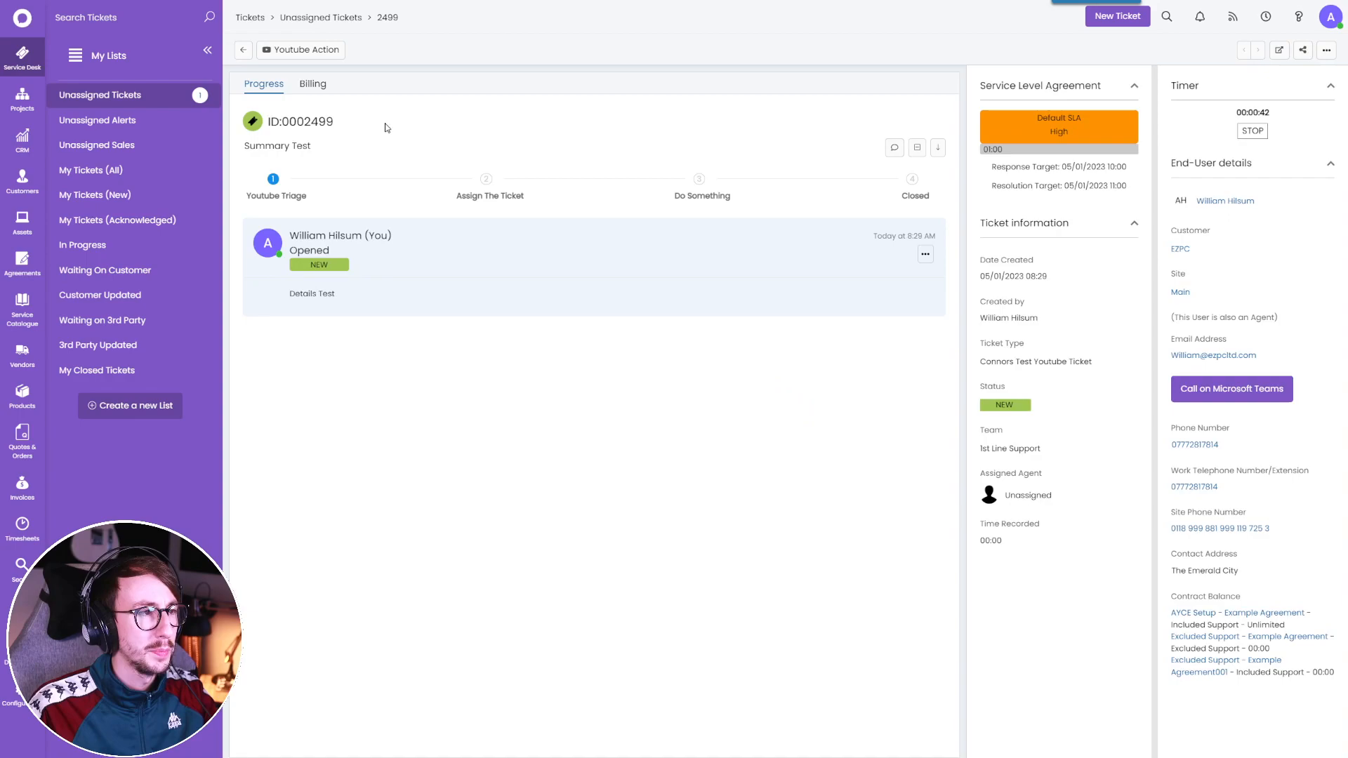
left_click(326, 51)
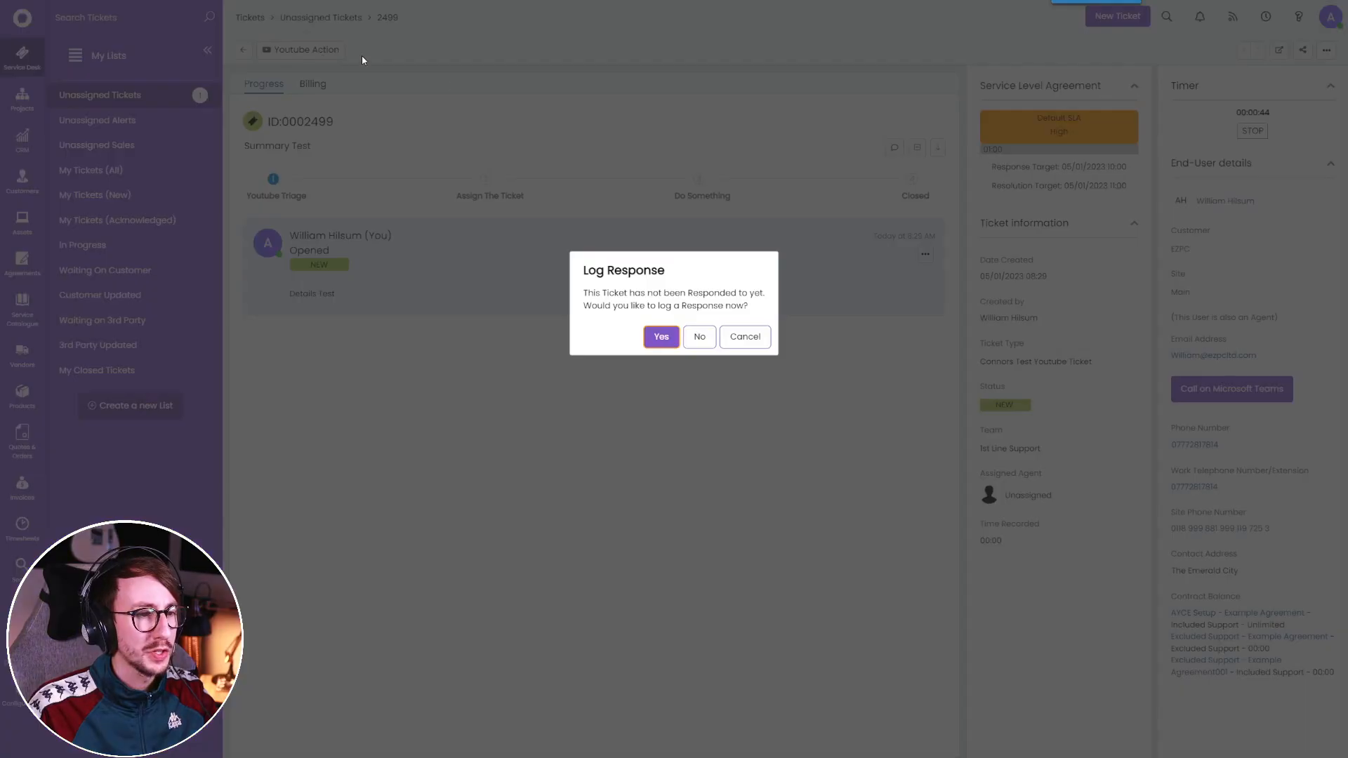
left_click(699, 336)
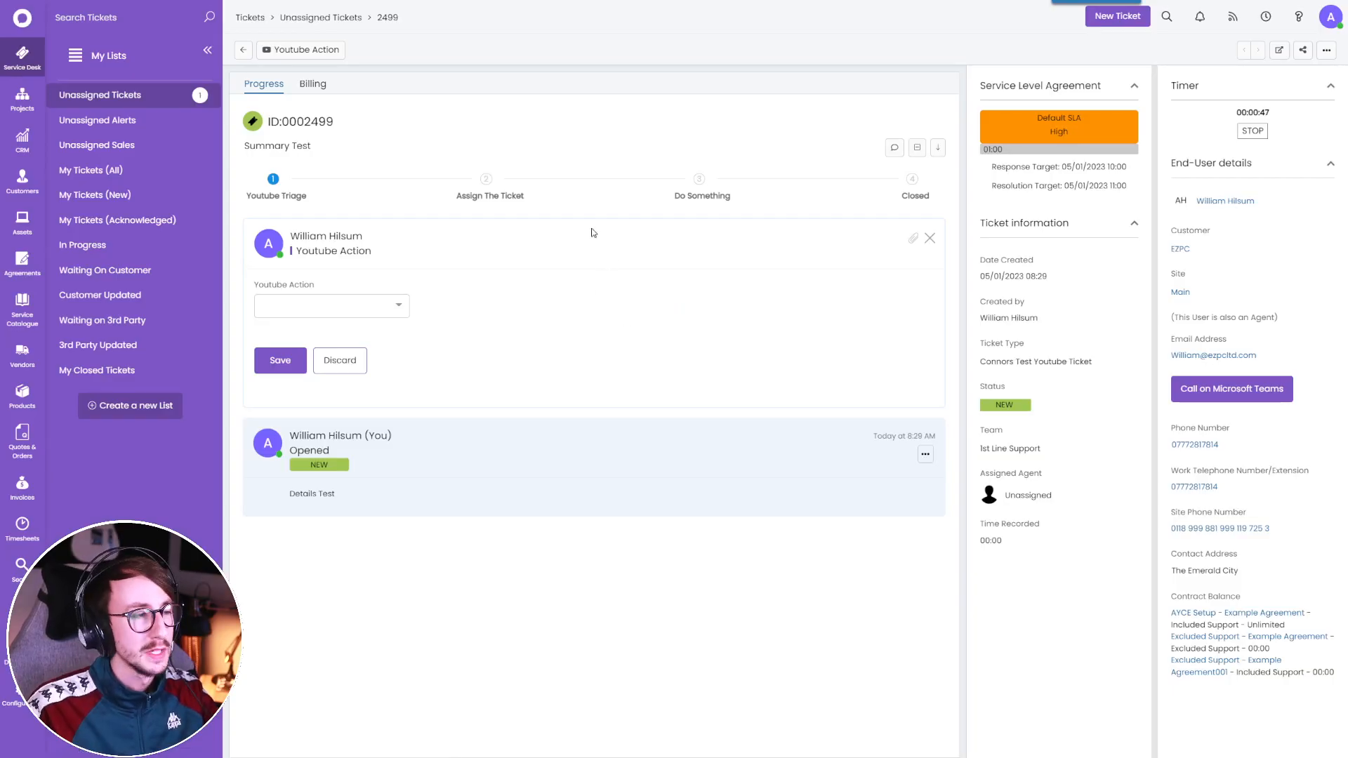
left_click(387, 304)
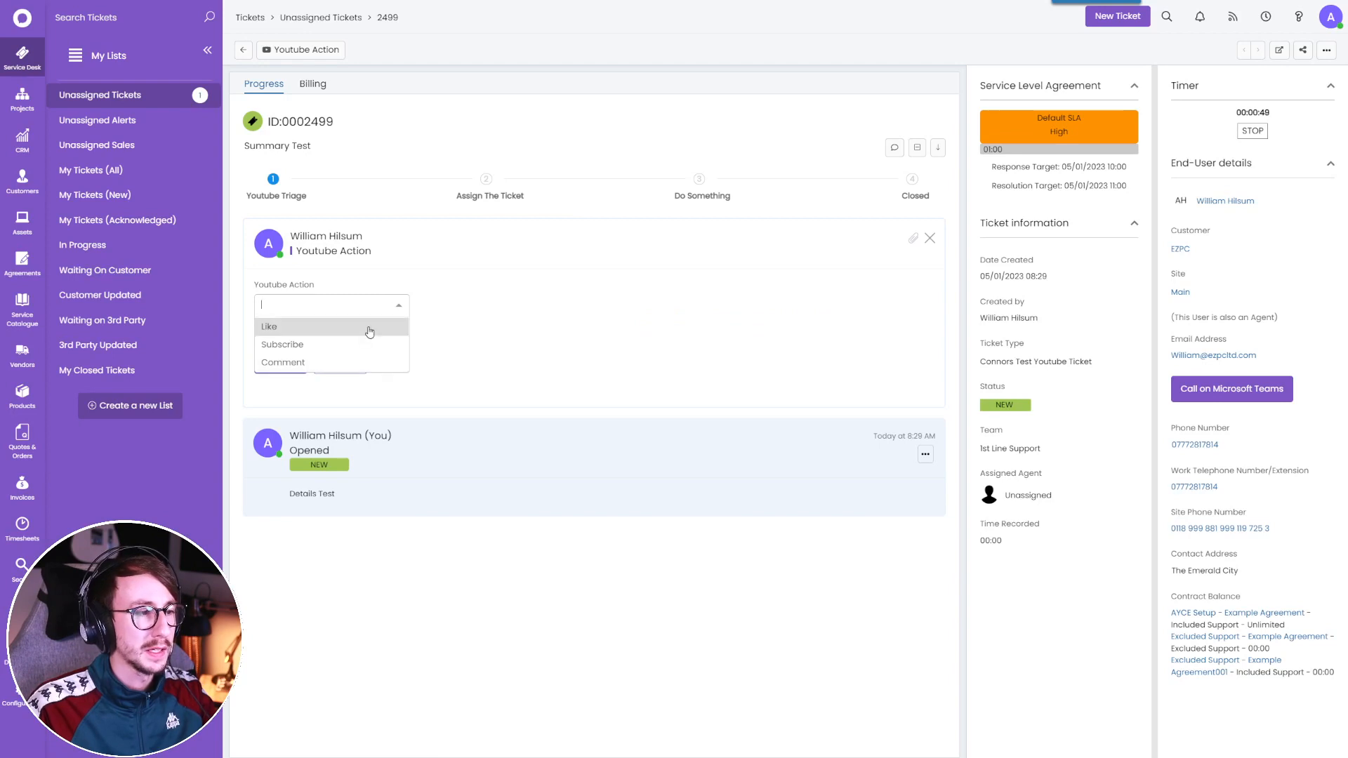
left_click(496, 335)
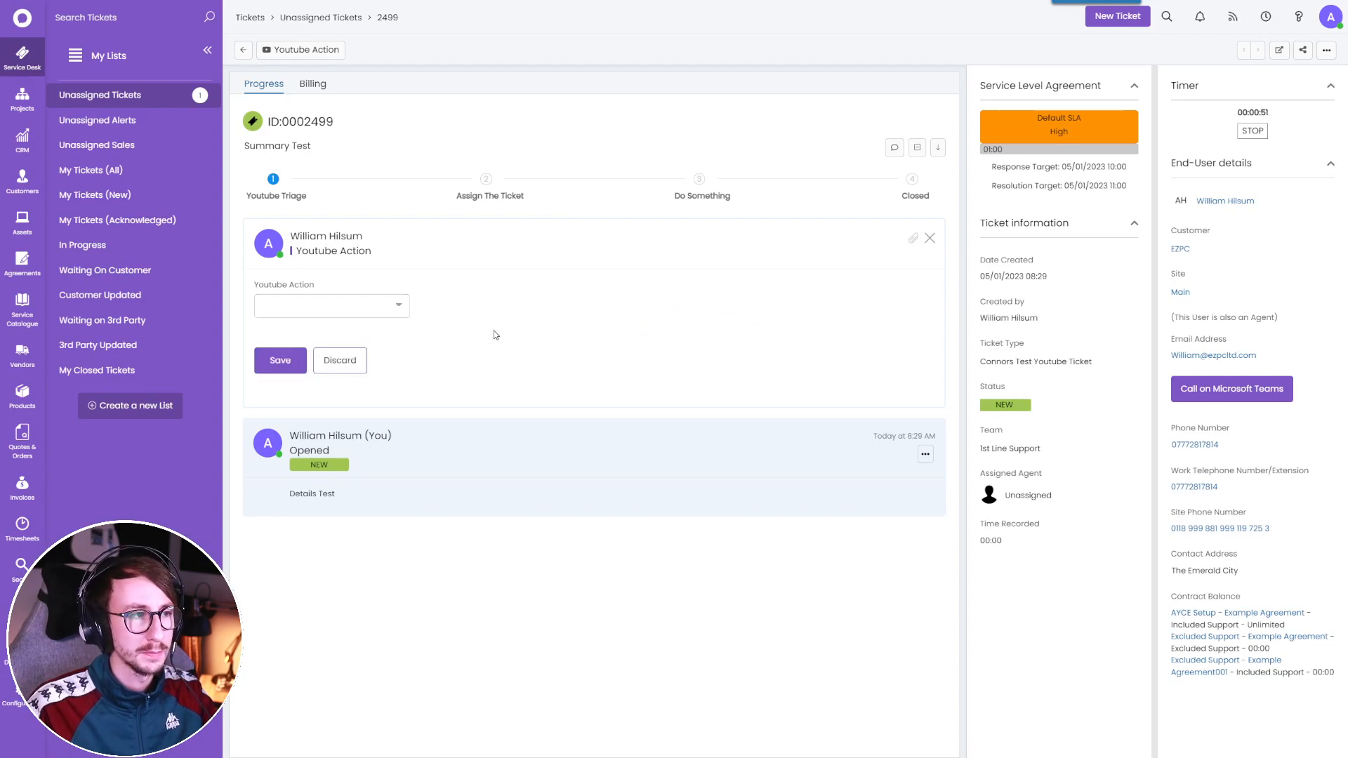
left_click(353, 368)
Delete the test ticket, entering test as the text for the deletion.
left_click(1325, 49)
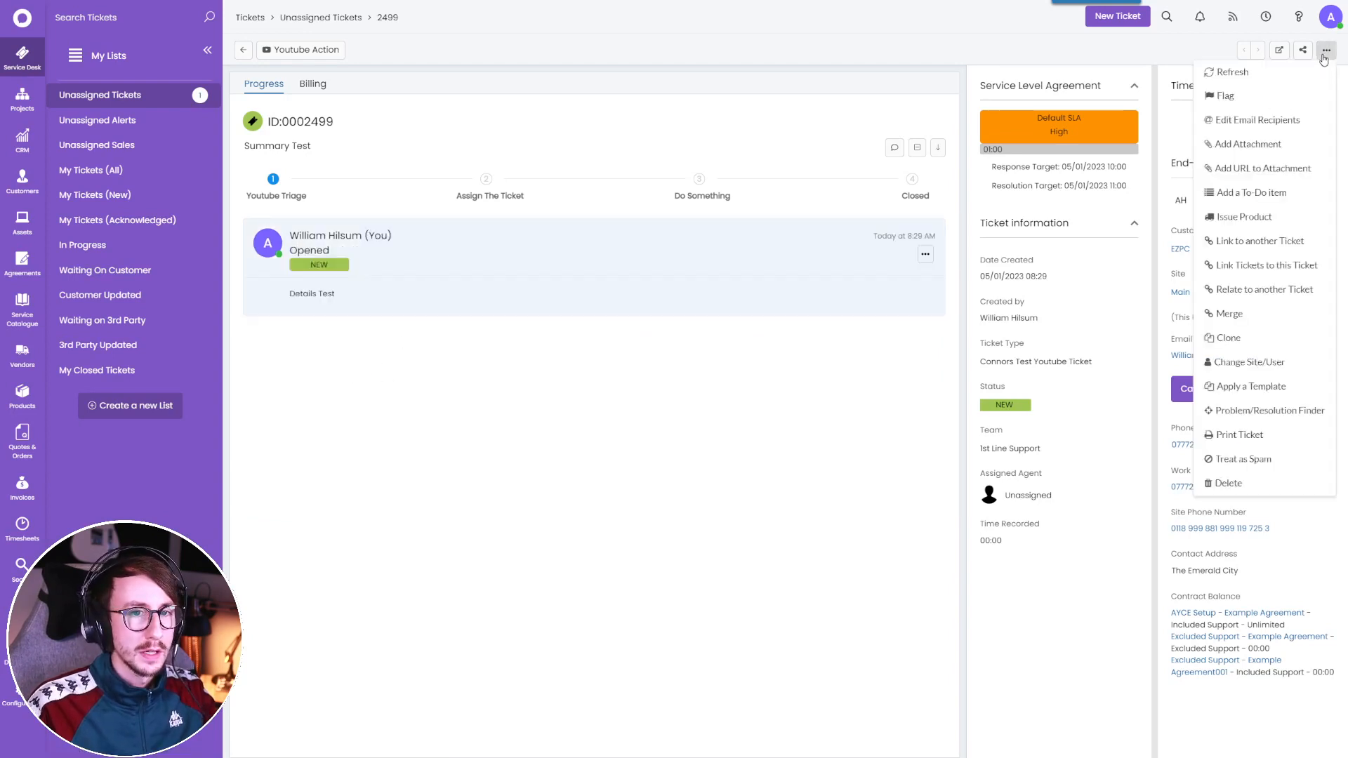
left_click(1326, 49)
left_click(1253, 484)
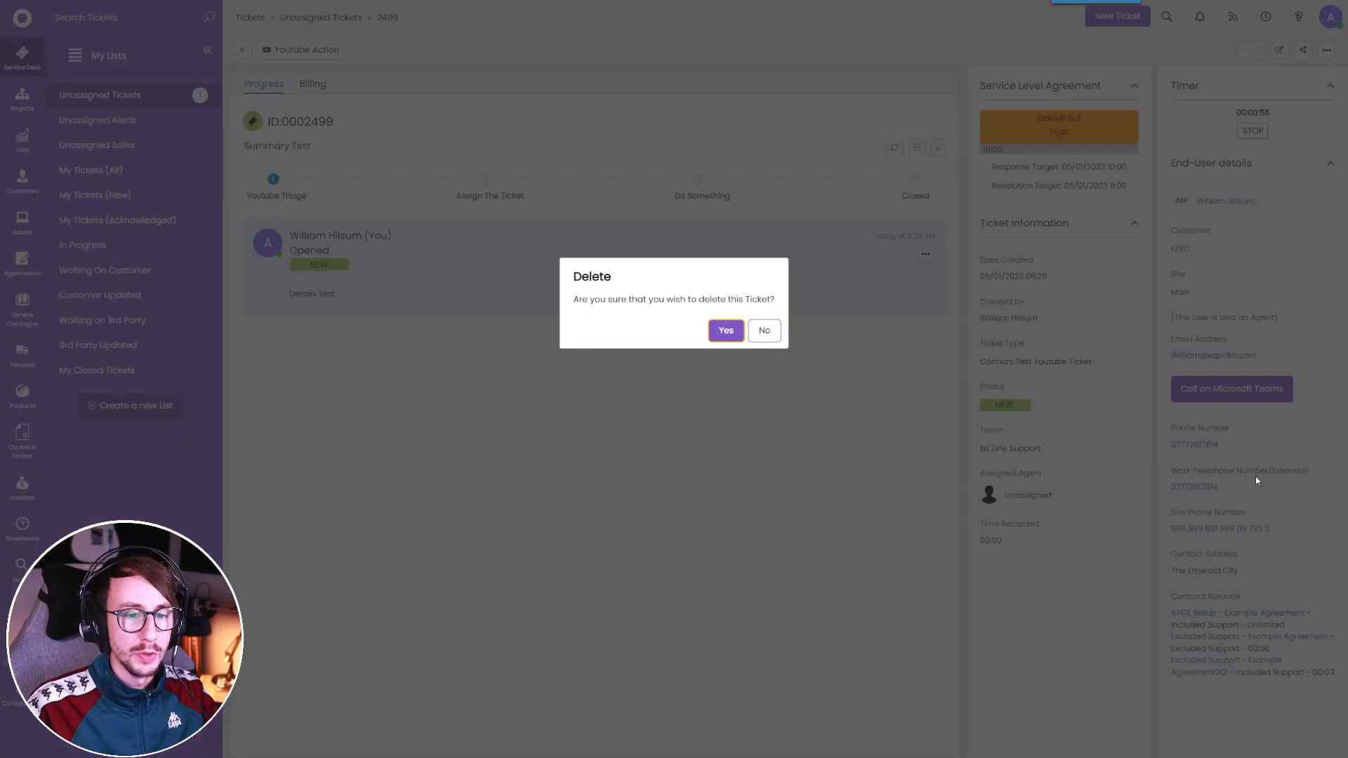
left_click(723, 328)
type("test")
left_click(637, 428)
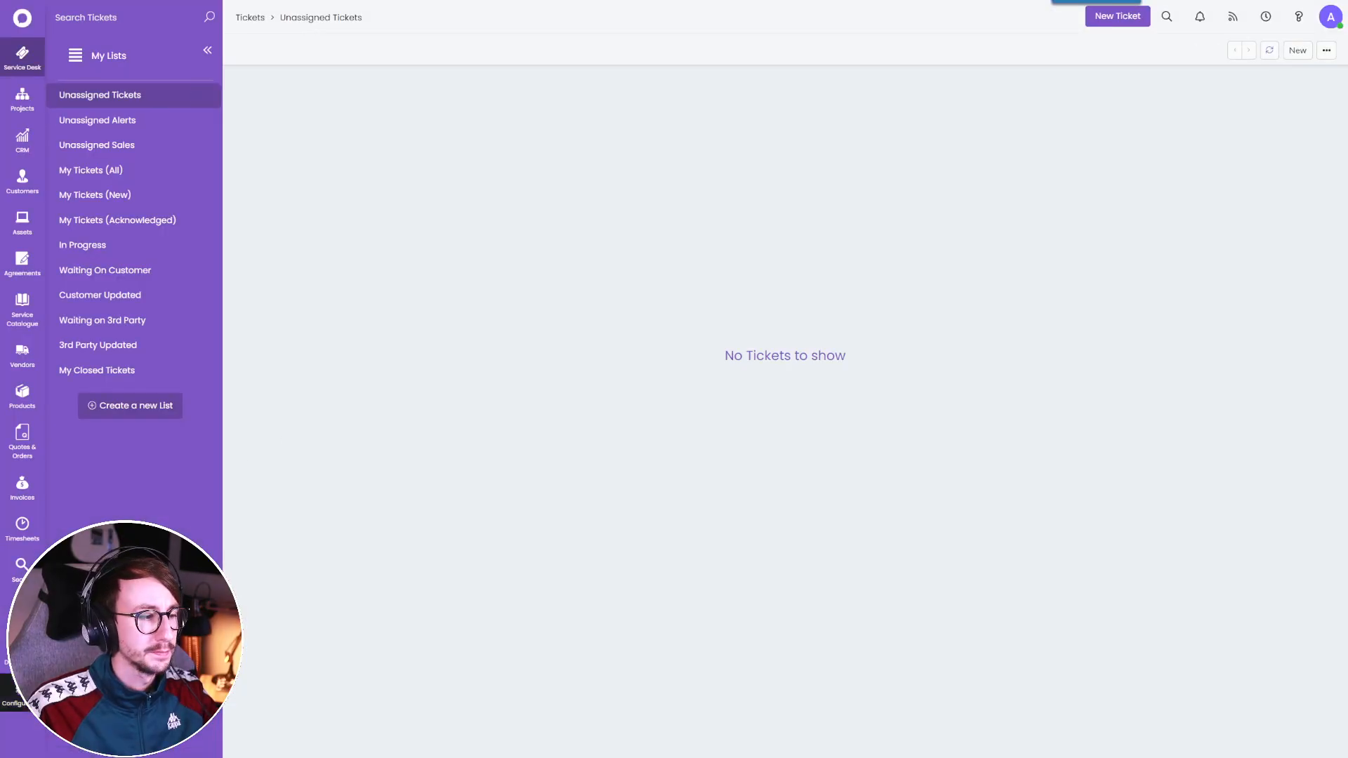
Edit the Youtube video workflow so that Youtube Action at the Youtube Triage step moves the workflow to Assign The Ticket.
left_click(23, 693)
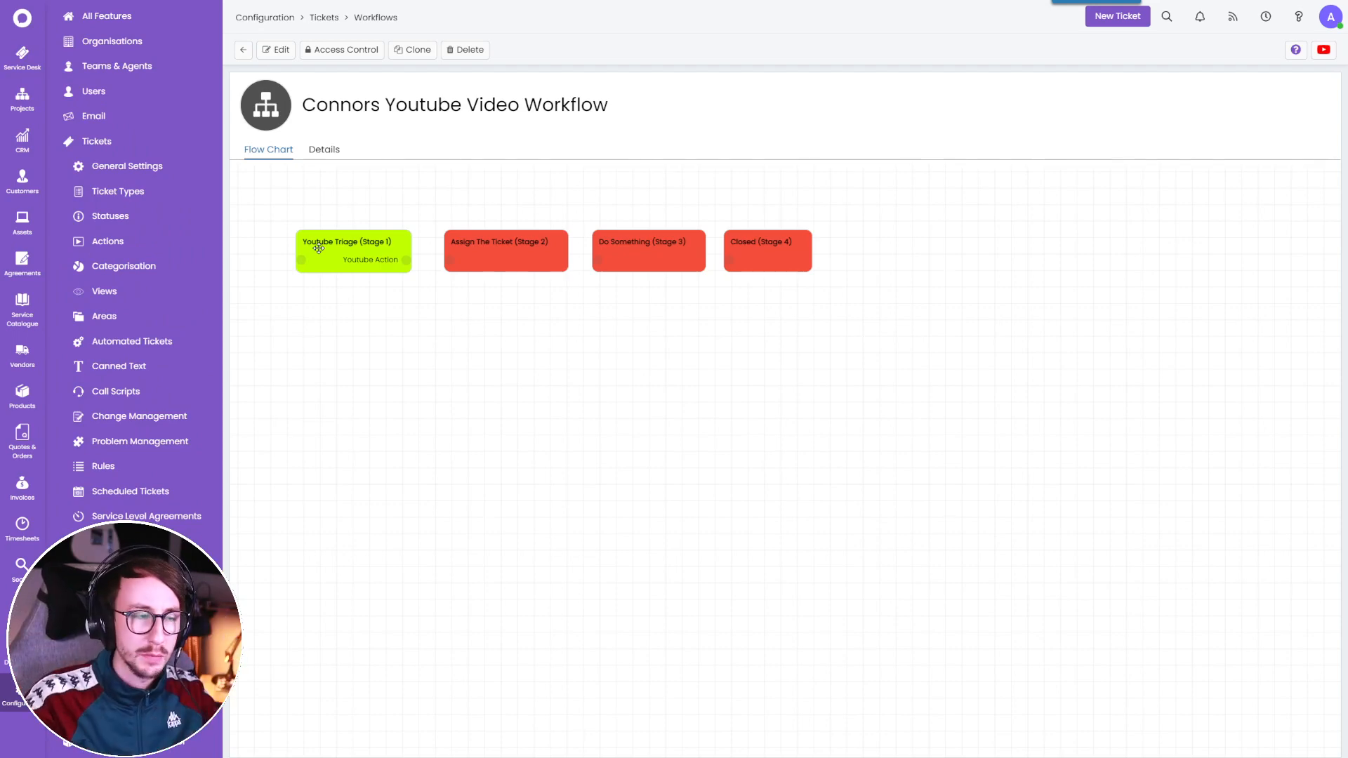
left_click(286, 61)
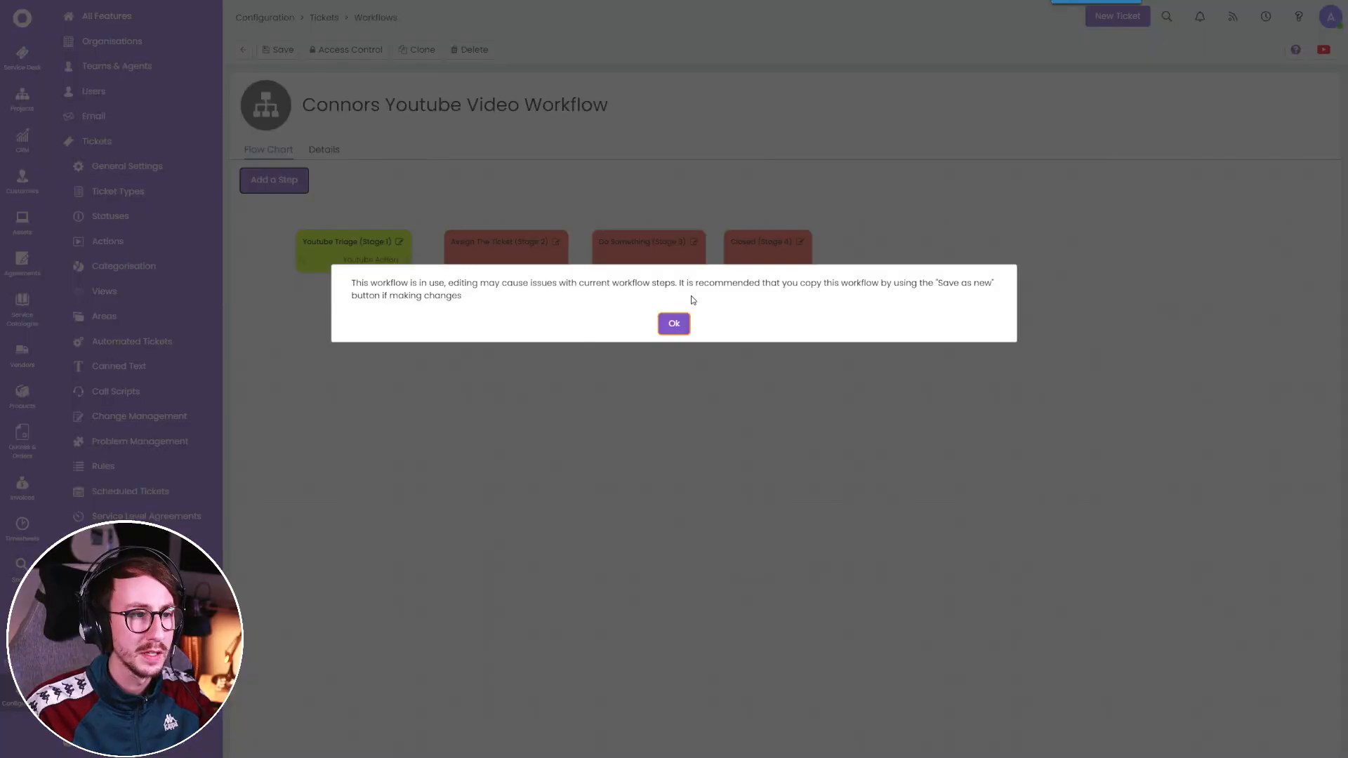
left_click(675, 325)
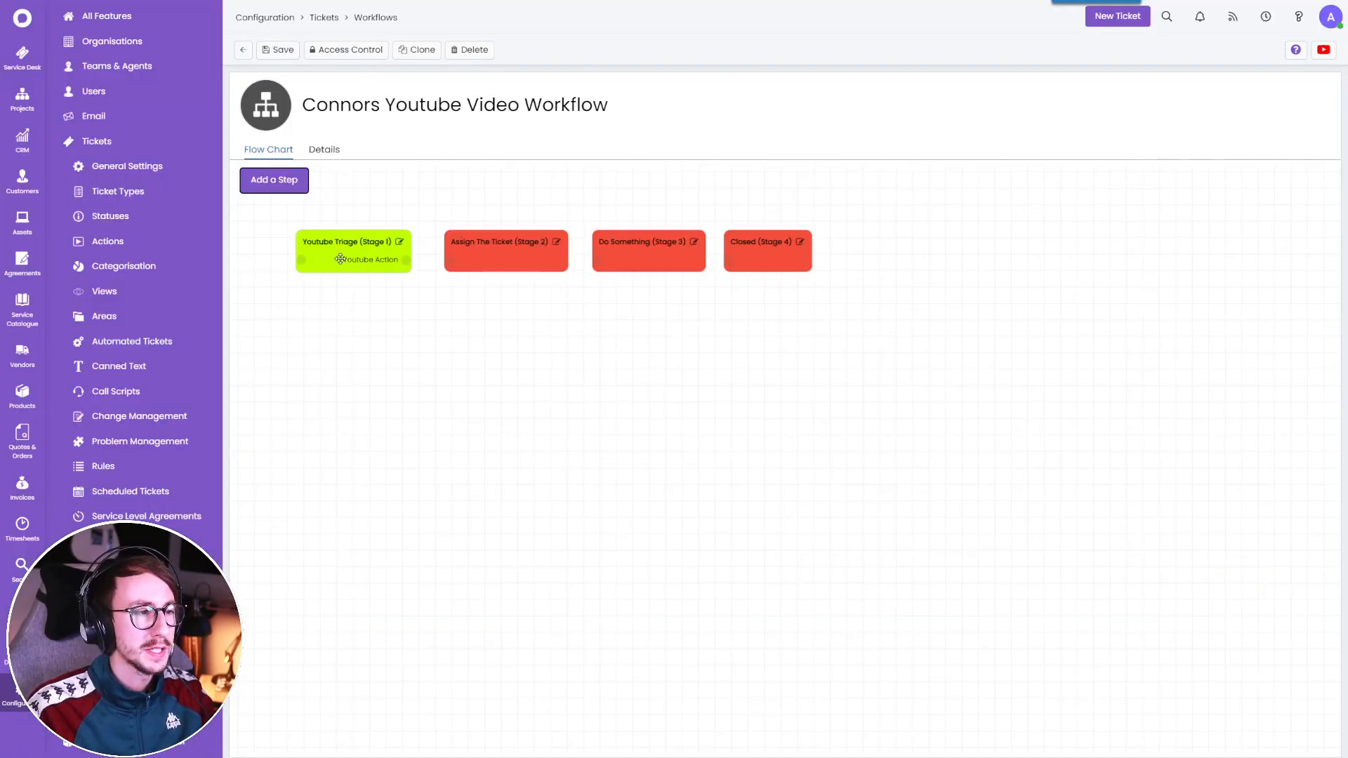
left_click(399, 242)
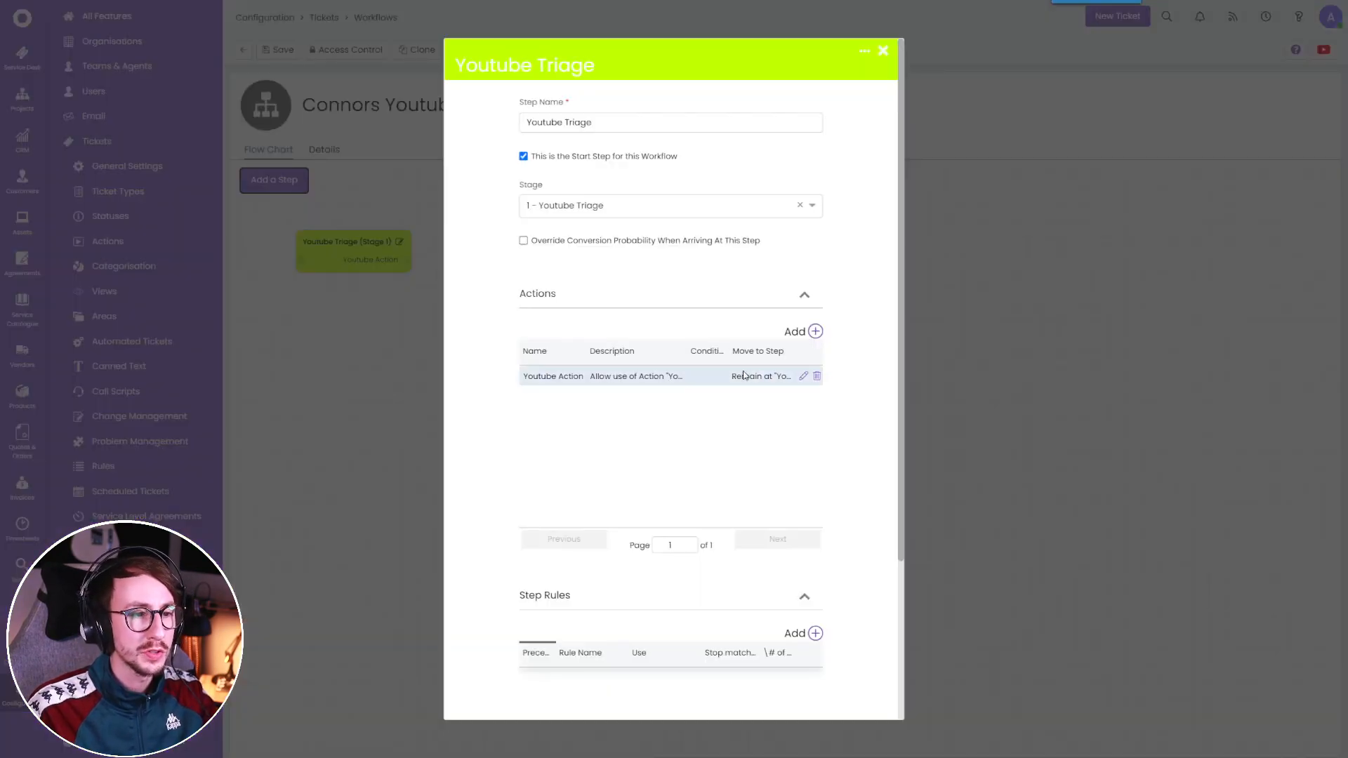
left_click(803, 377)
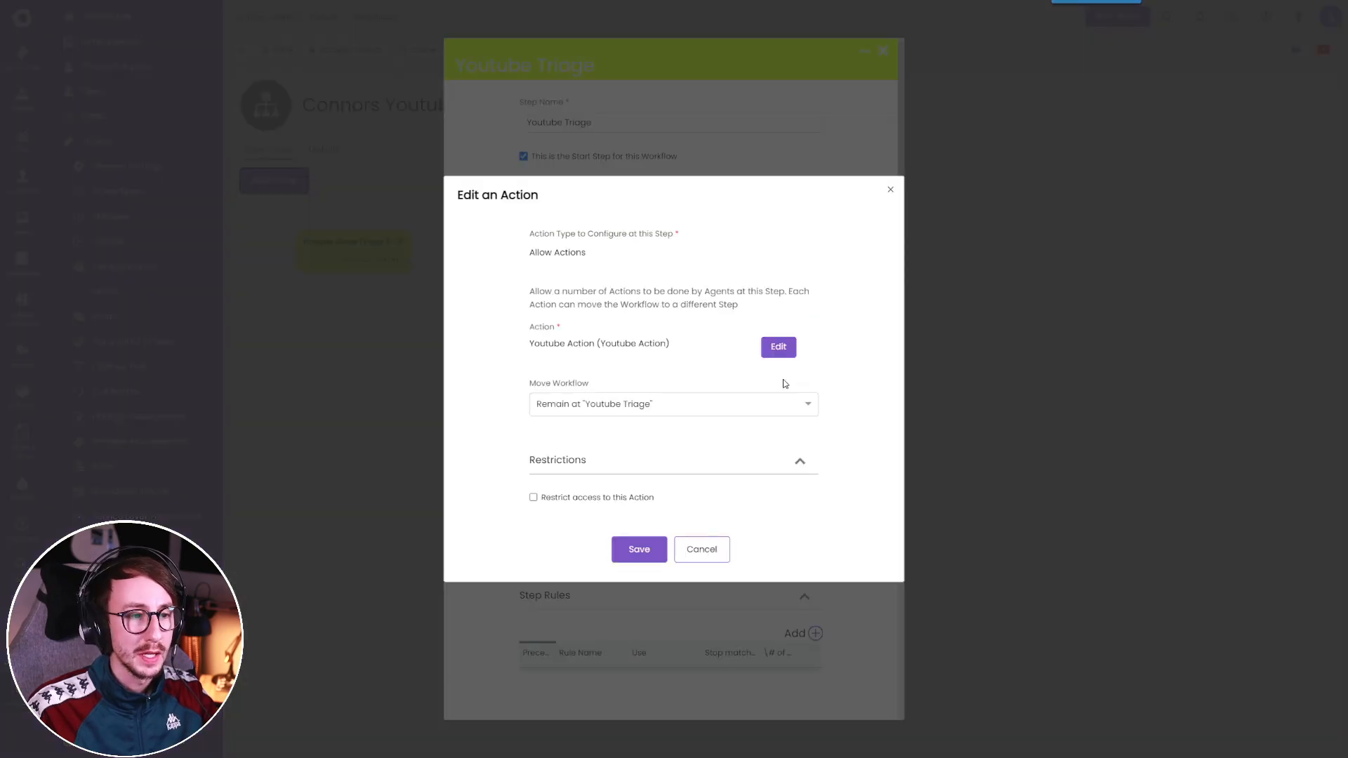
left_click(694, 400)
left_click(639, 407)
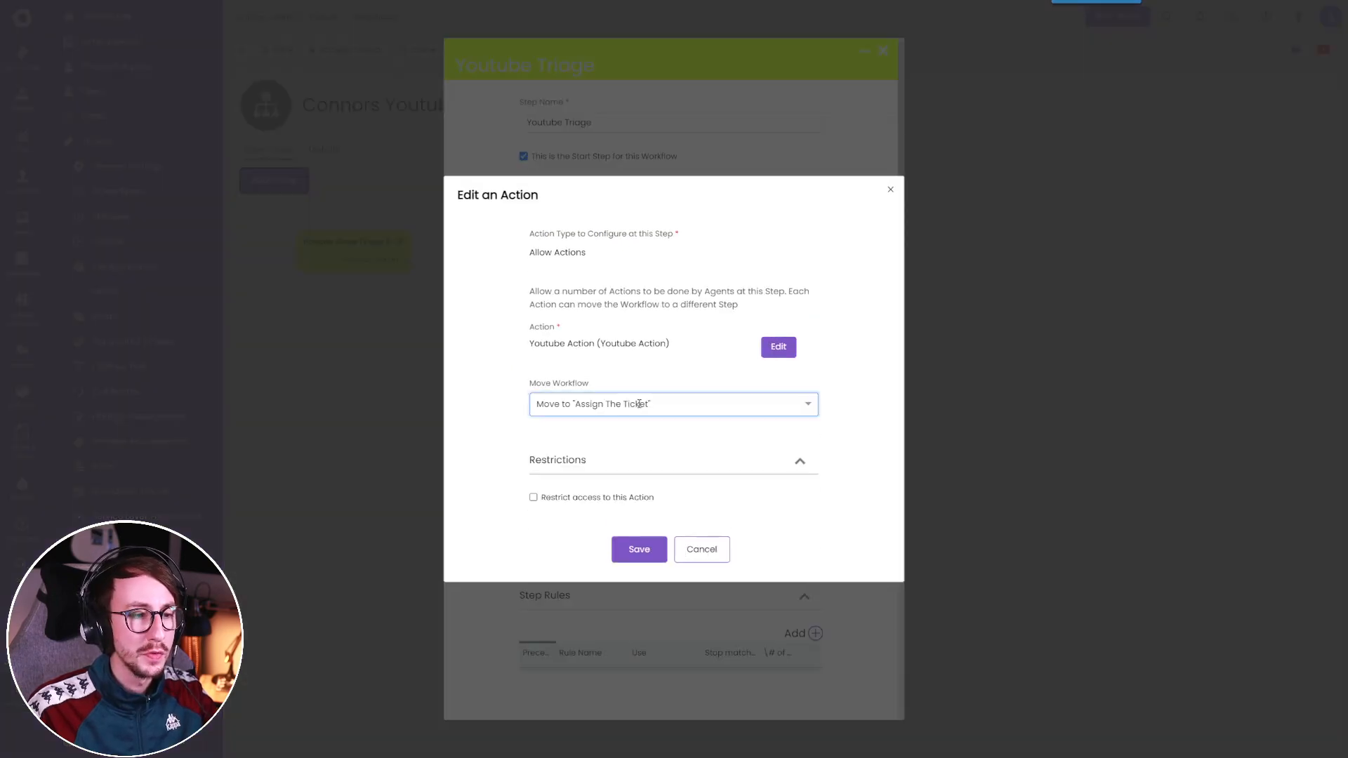
left_click(639, 550)
scroll(632, 507, "down", 3)
left_click(635, 690)
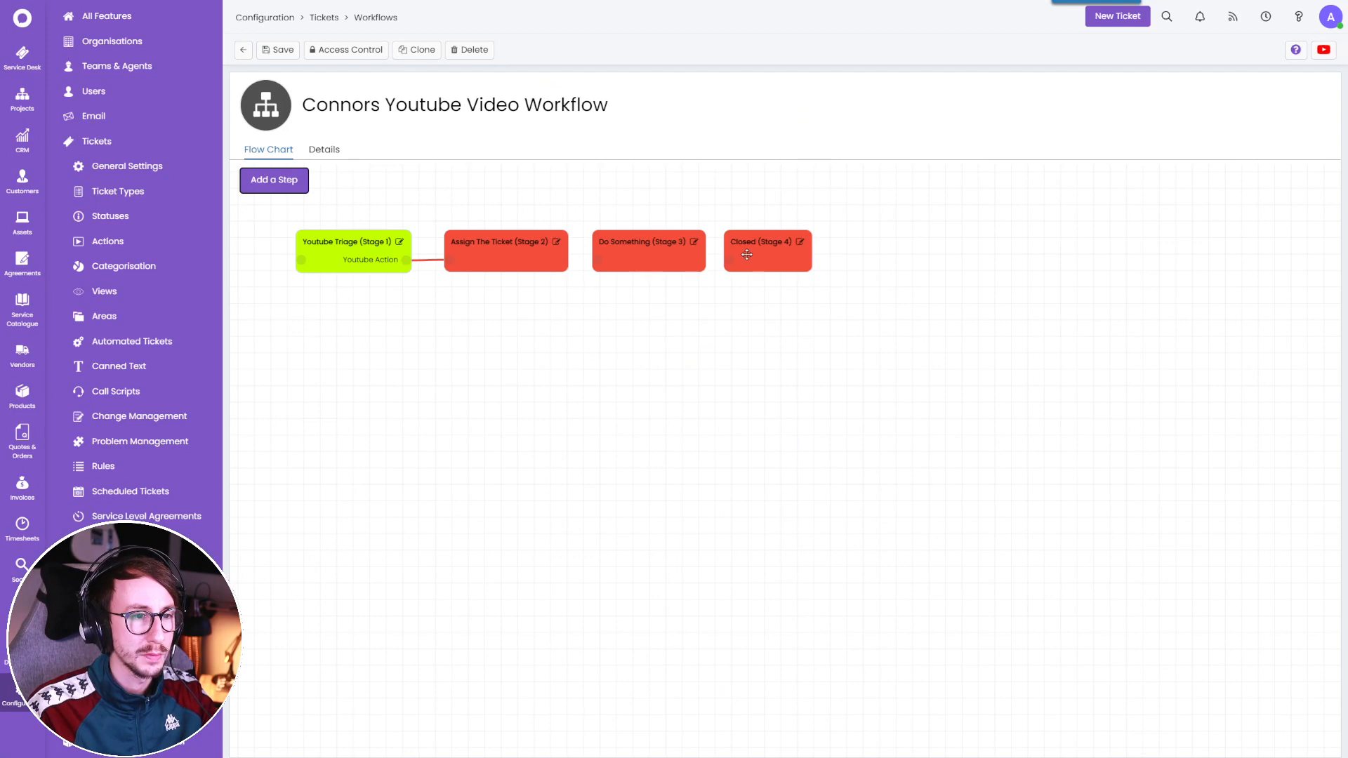
Allow the Re-Assign action at the Assign The Ticket step, with the workflow remaining there, and save the step and workflow.
left_click(553, 243)
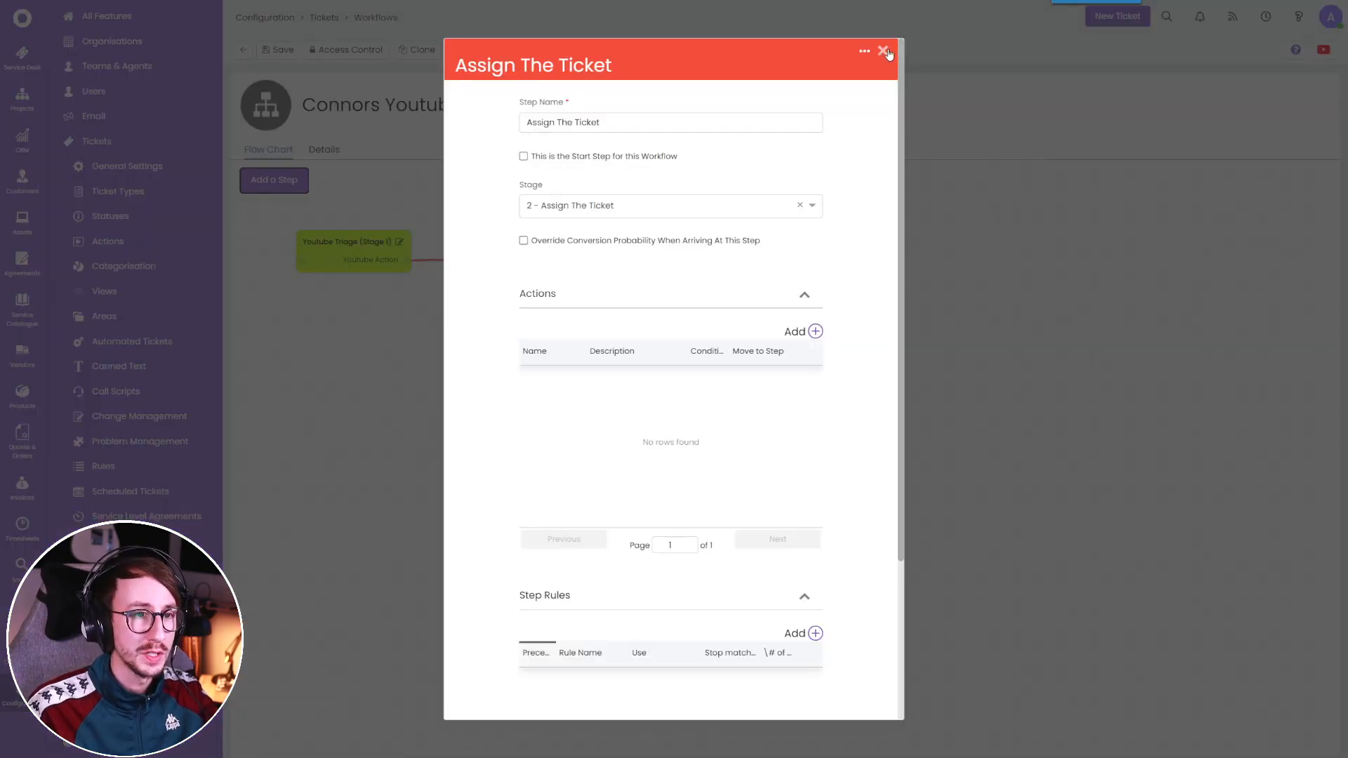
left_click(883, 51)
left_click(556, 243)
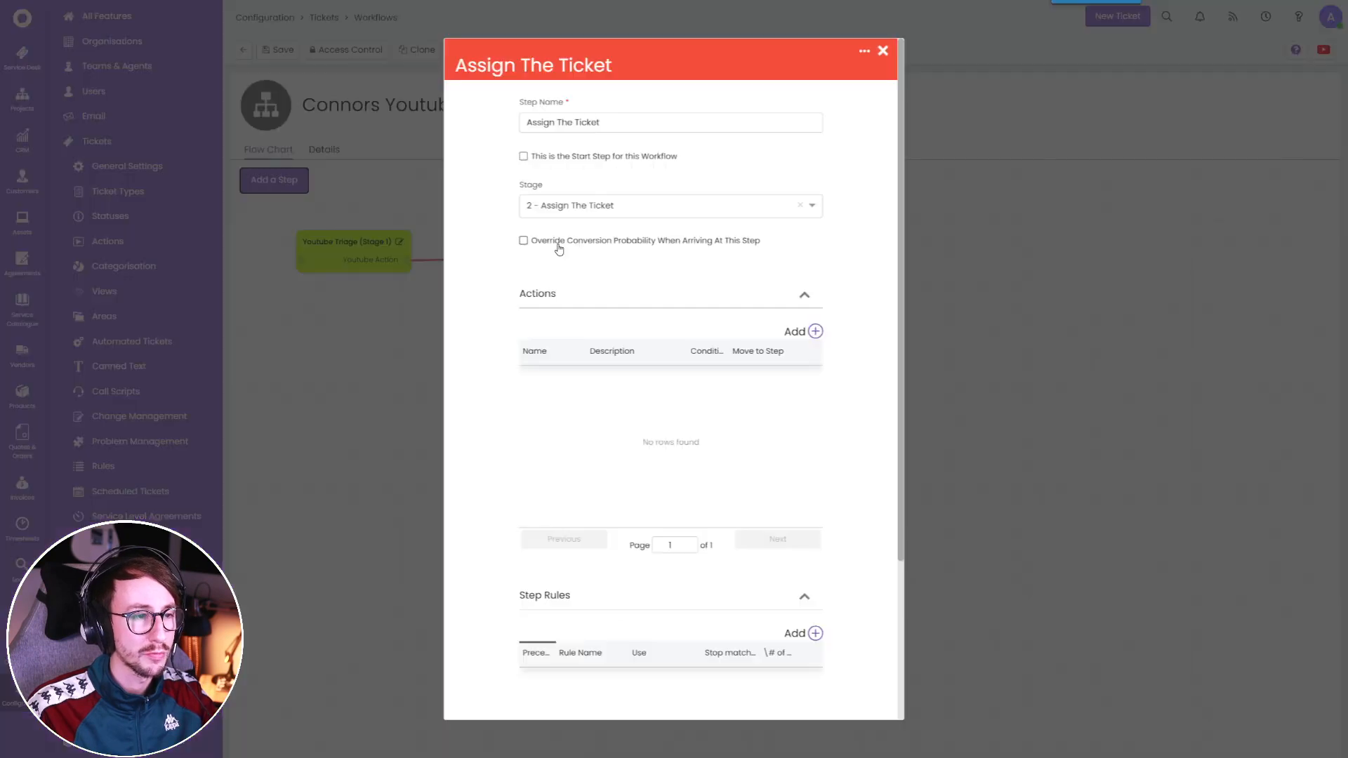
left_click(816, 335)
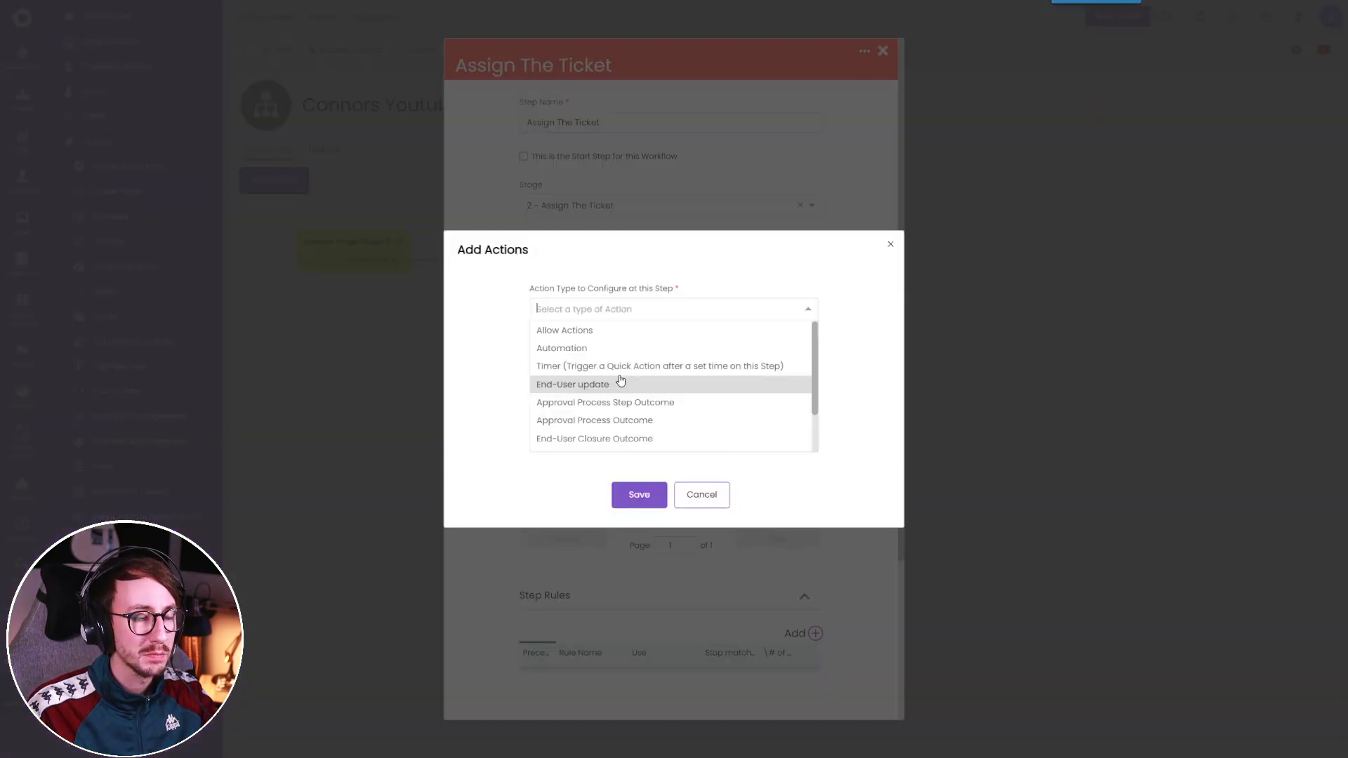
left_click(564, 329)
type("re-as")
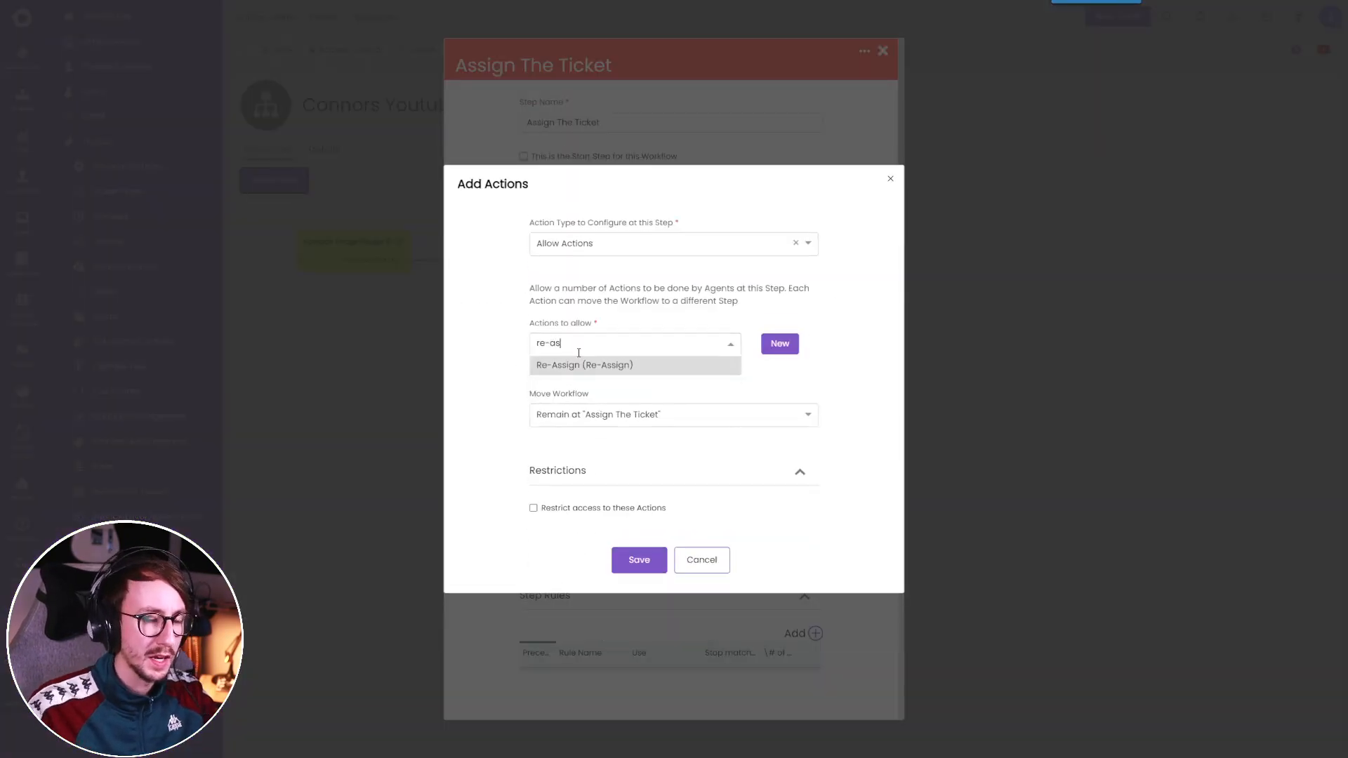
left_click(590, 365)
left_click(508, 351)
left_click(644, 557)
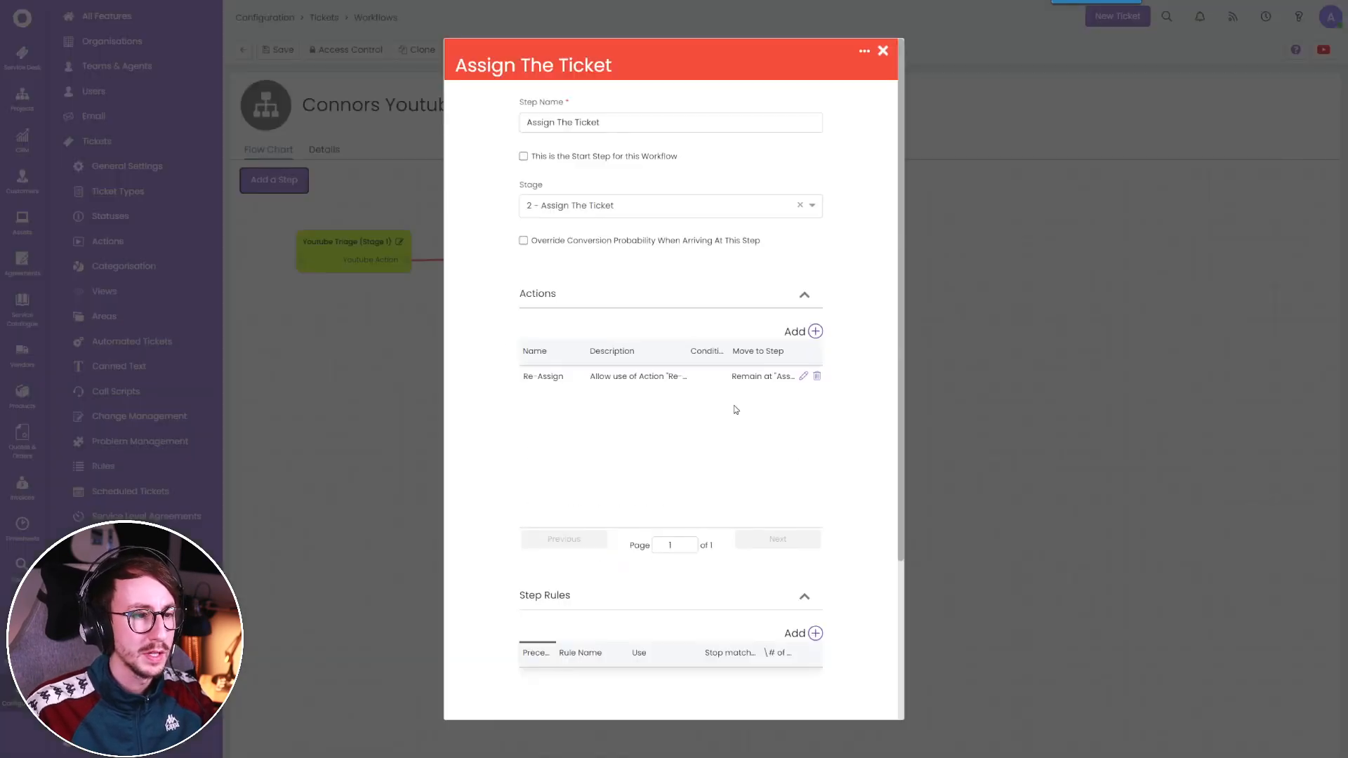
scroll(734, 410, "down", 3)
left_click(635, 689)
left_click(288, 58)
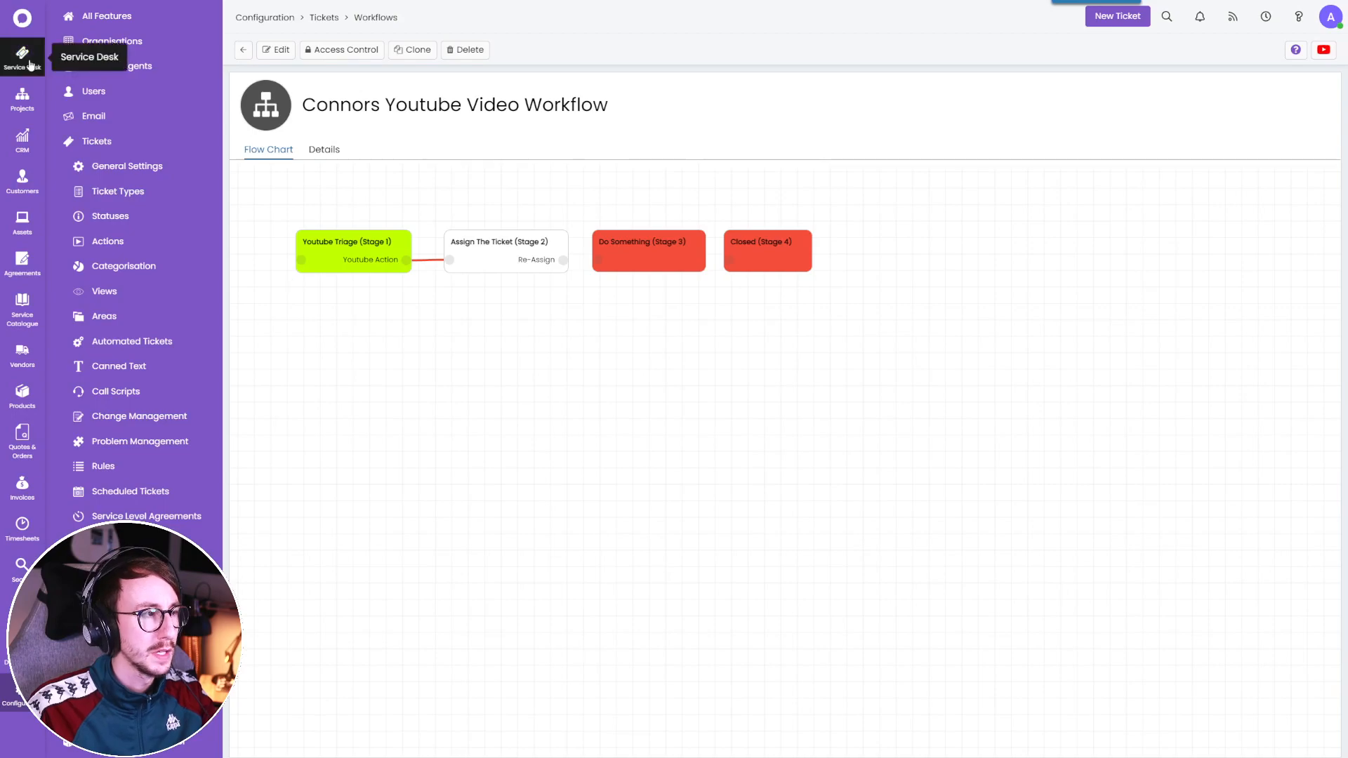
Change the Re-Assign action at Assign The Ticket so it moves the workflow to Do Something, and save the step.
left_click(276, 49)
left_click(661, 319)
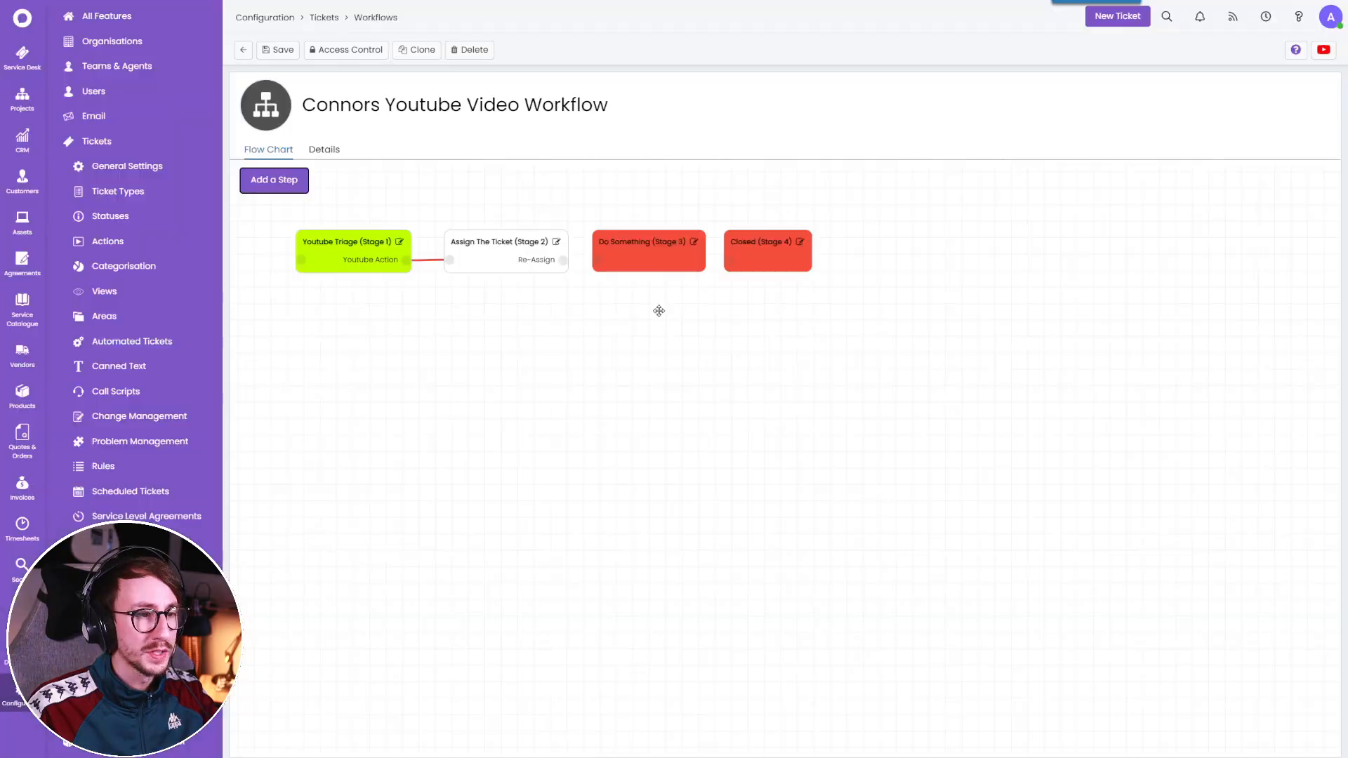
left_click(555, 241)
left_click(793, 378)
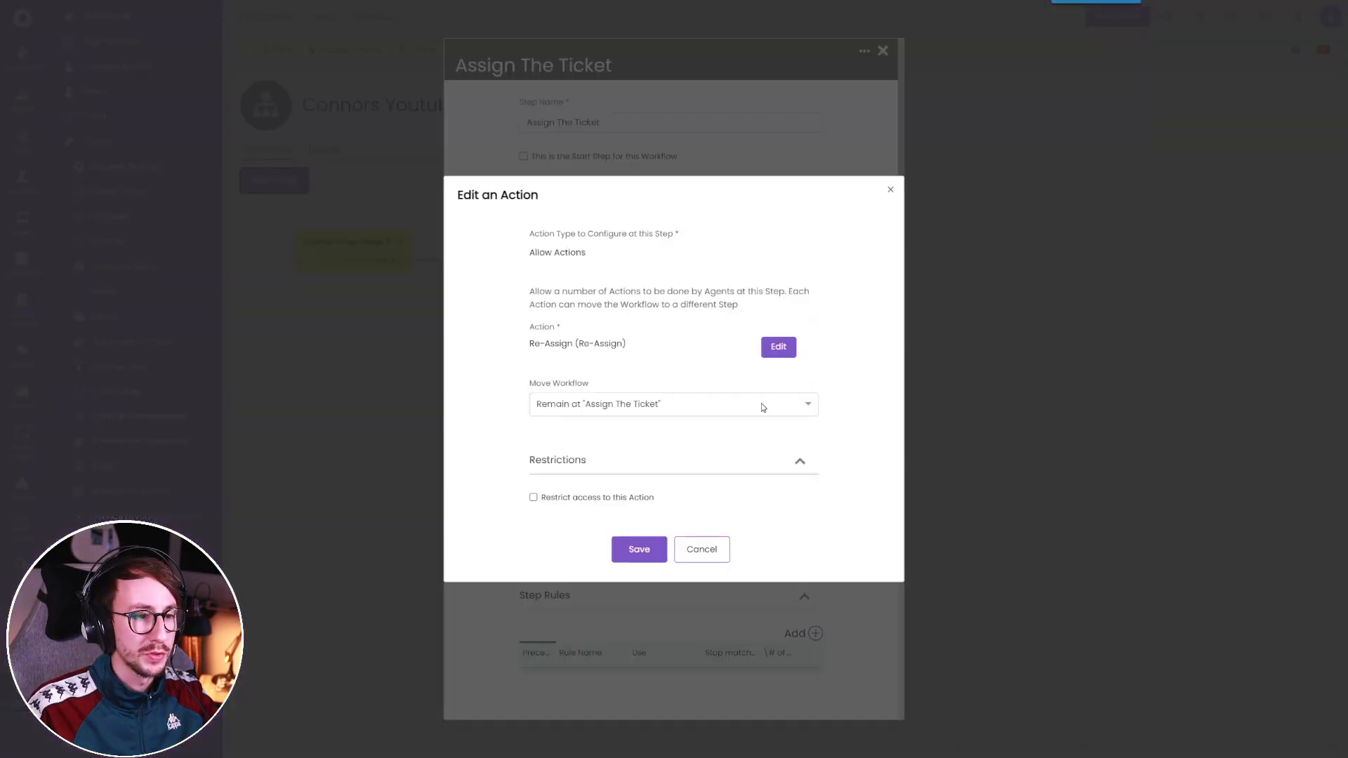
left_click(722, 410)
left_click(698, 421)
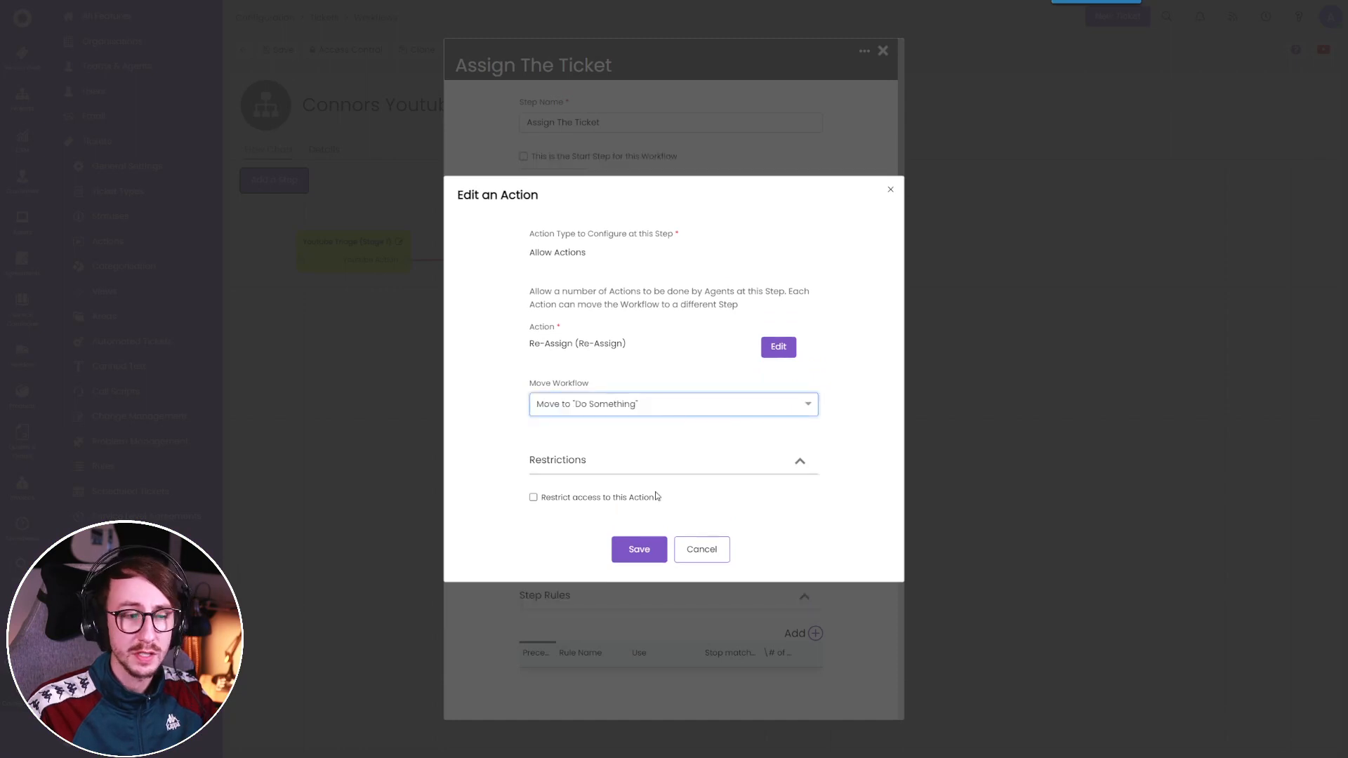
left_click(639, 549)
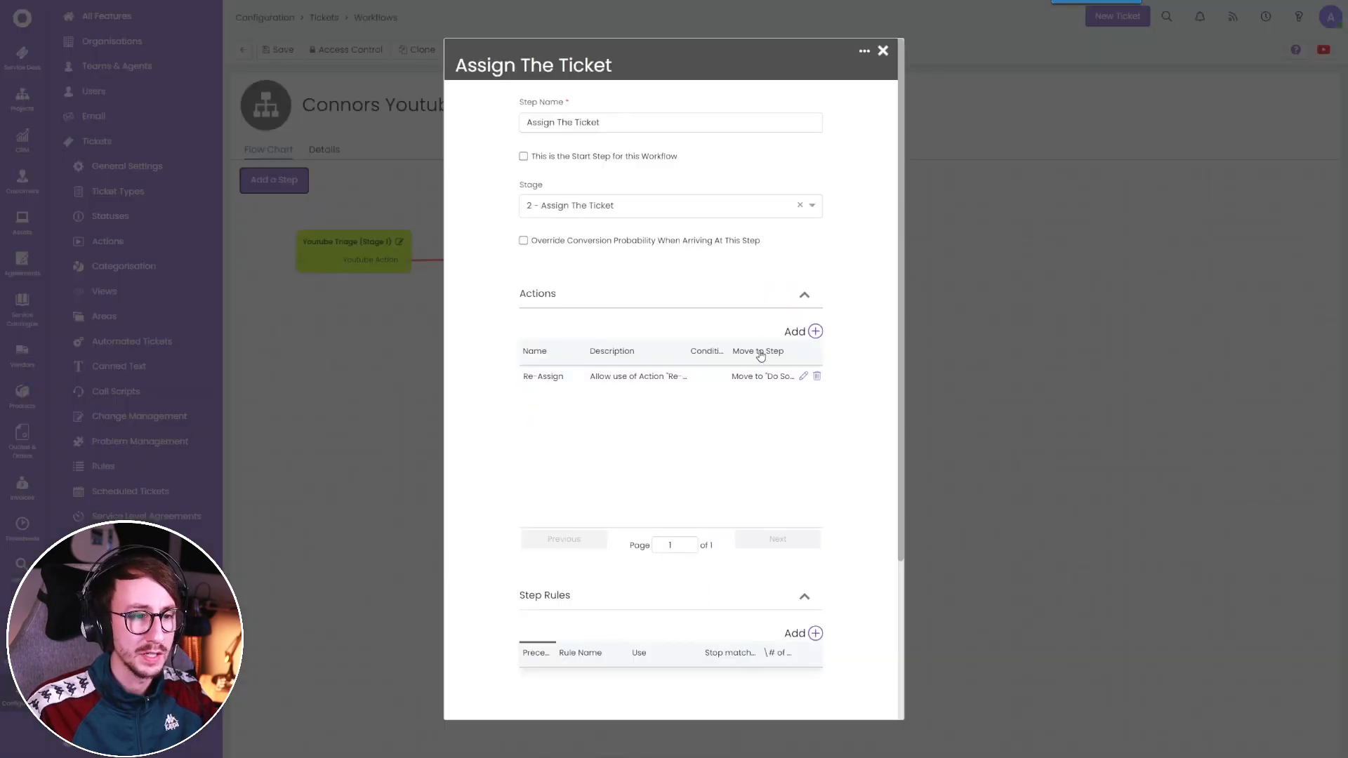
scroll(686, 614, "down", 3)
left_click(636, 689)
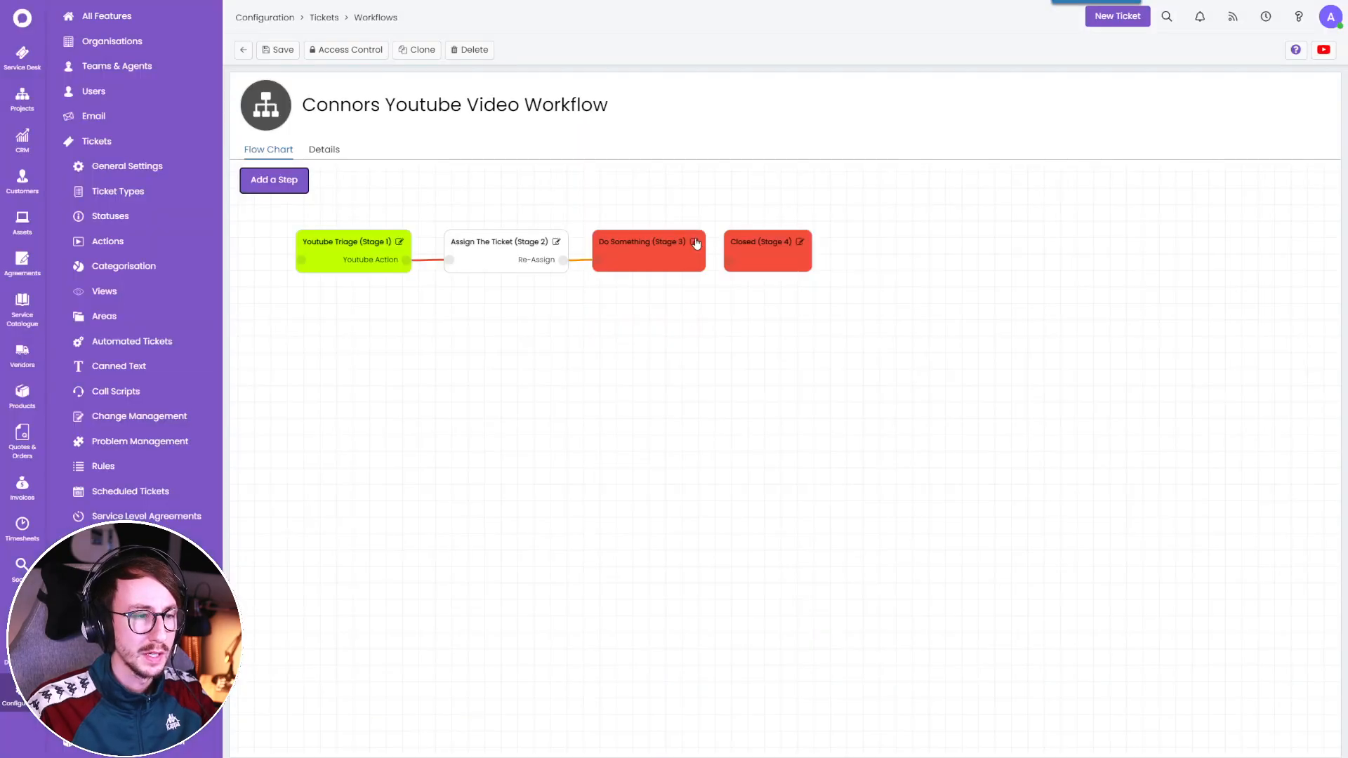
Allow the Comment and Close actions at the Do Something step, with the workflow remaining at that step.
left_click(694, 242)
left_click(814, 337)
left_click(662, 379)
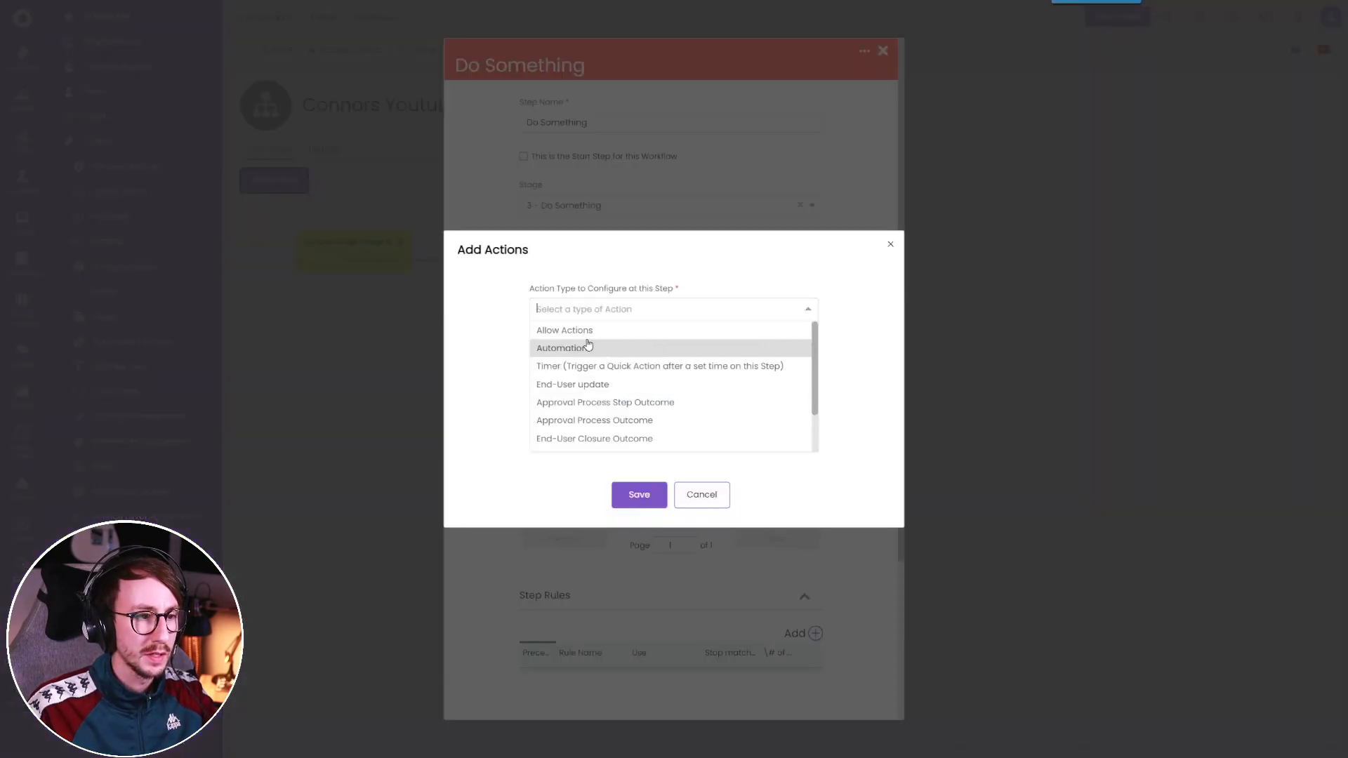
left_click(587, 327)
left_click(587, 348)
type("colmm")
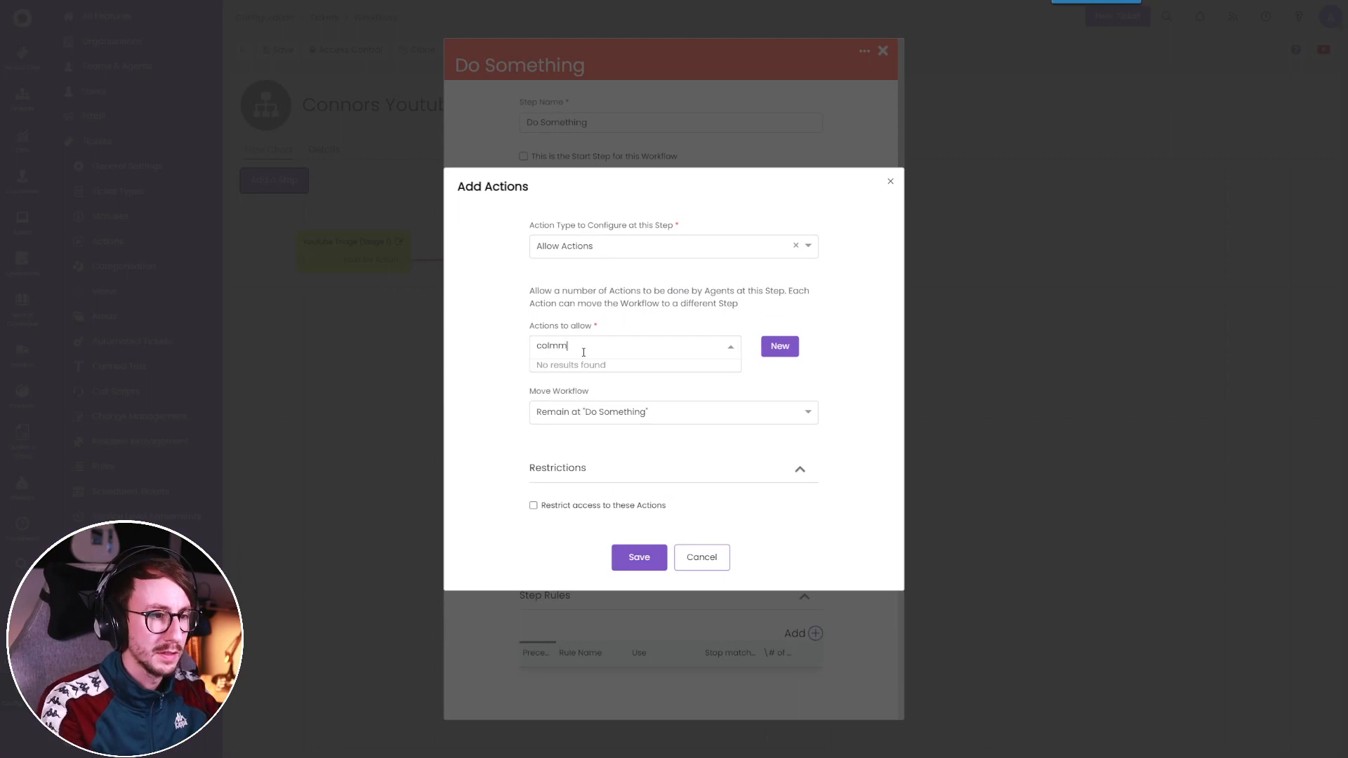
key("BackSpace")
key("BackSpace")
key("BackSpace")
type("m")
left_click(598, 372)
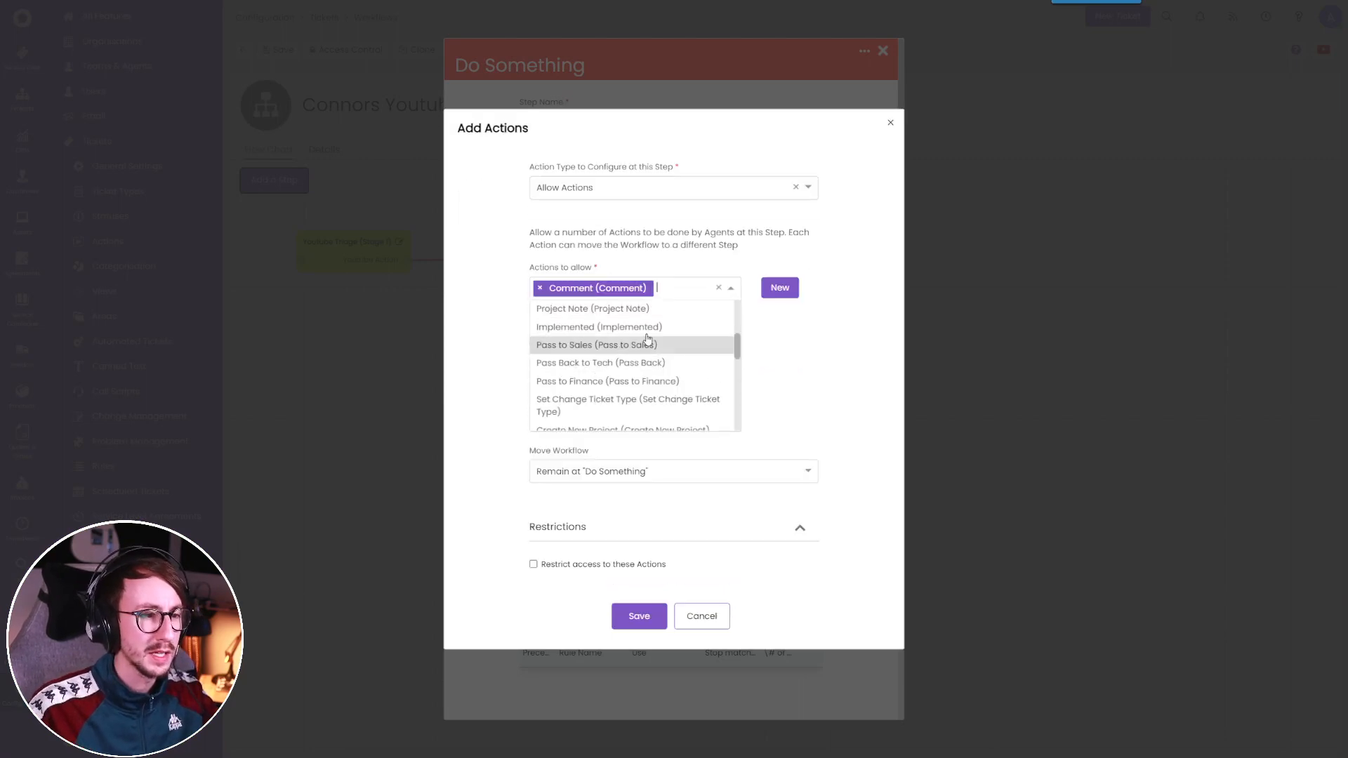
type("close")
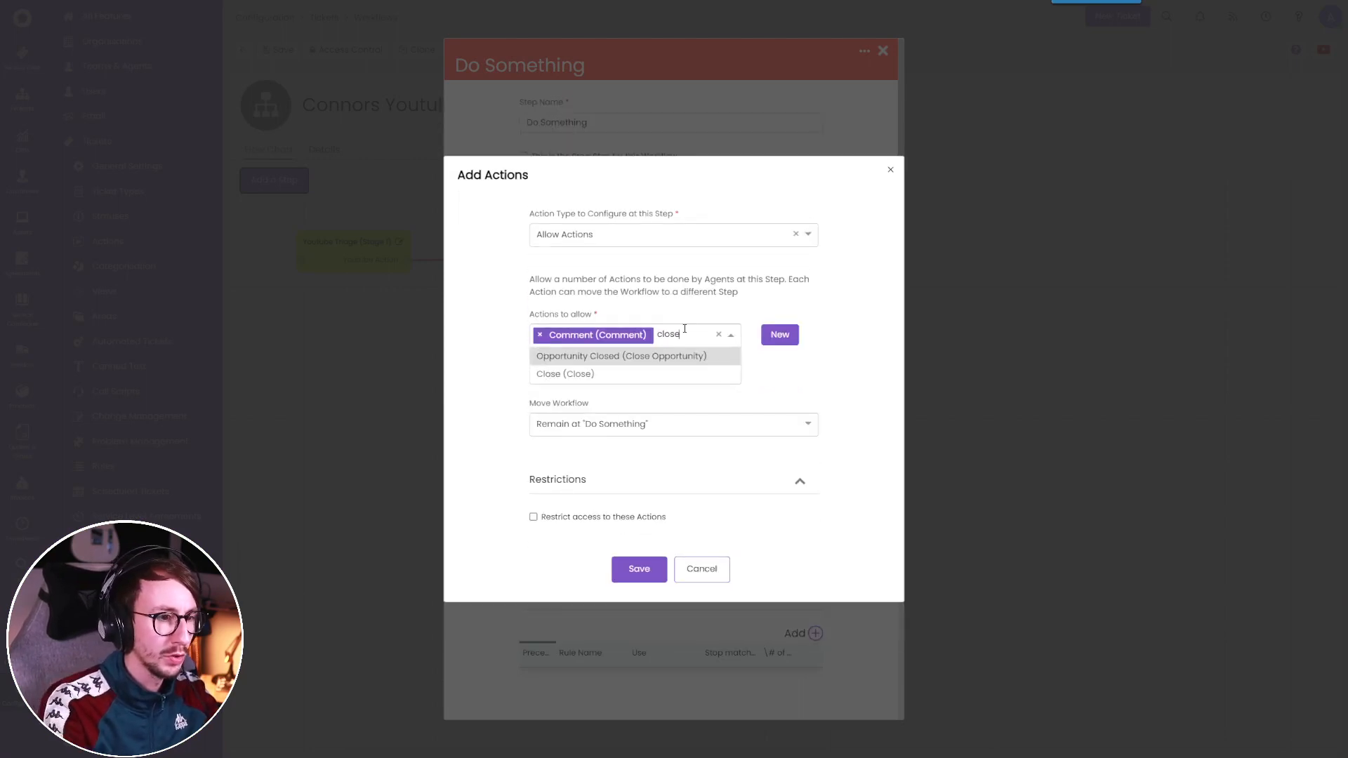
left_click(619, 373)
left_click(644, 611)
left_click(640, 560)
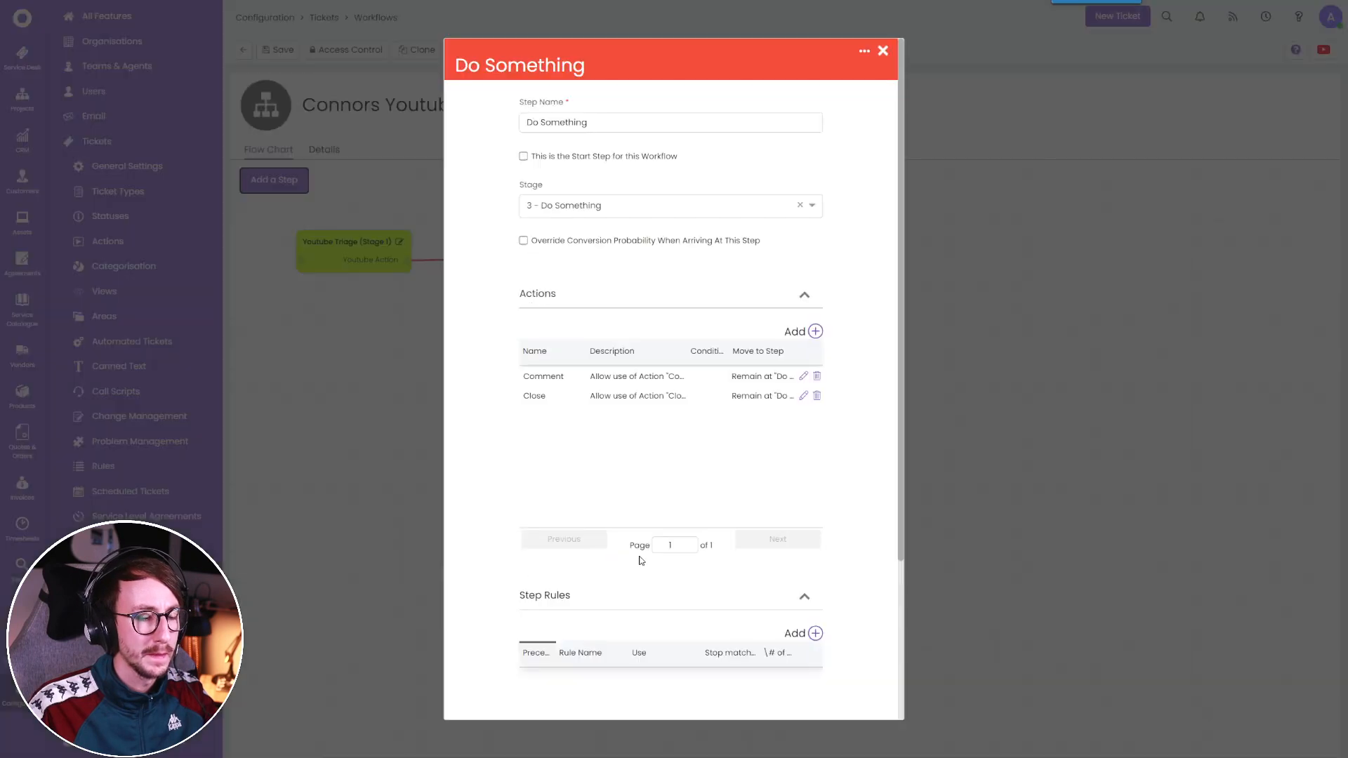
Set the Close action at Do Something to move the workflow to Closed, and save the step.
left_click(803, 396)
left_click(753, 406)
left_click(730, 442)
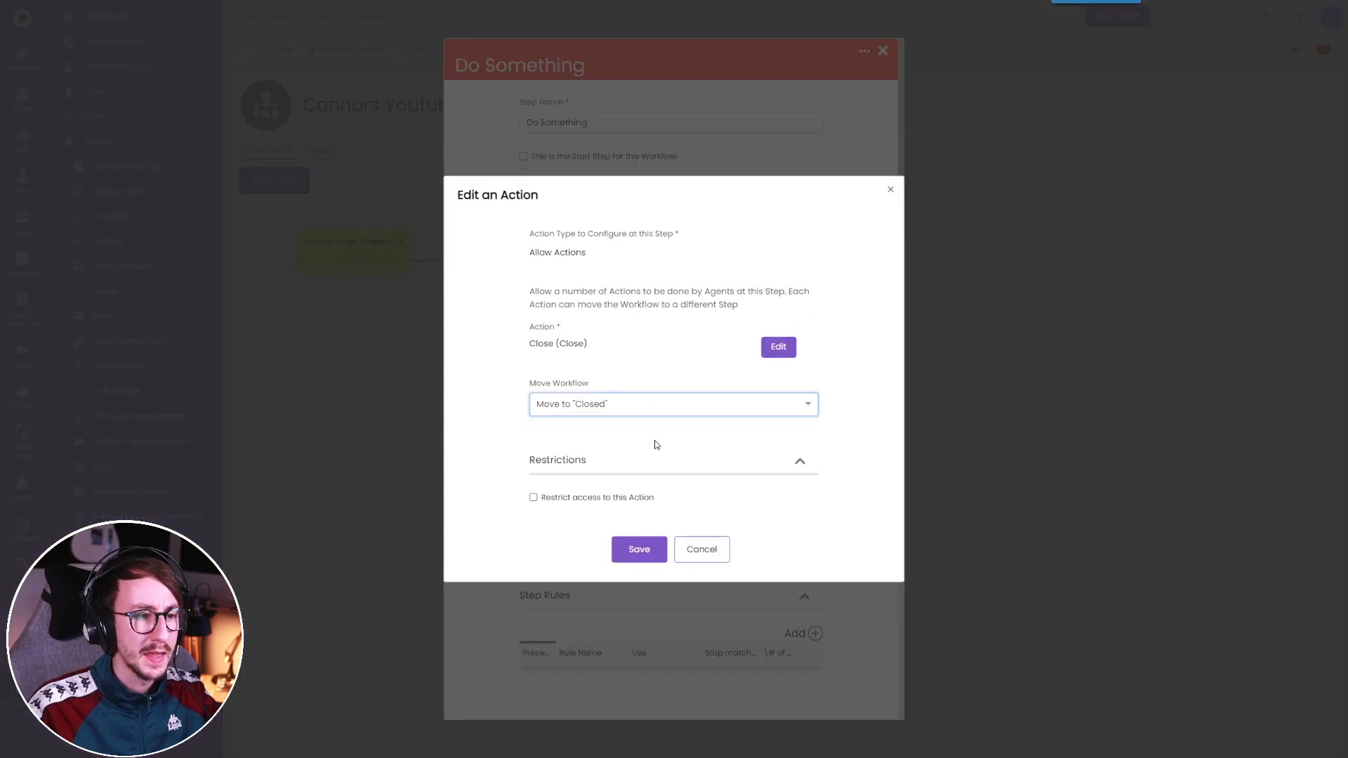
left_click(639, 549)
scroll(650, 544, "down", 3)
left_click(635, 688)
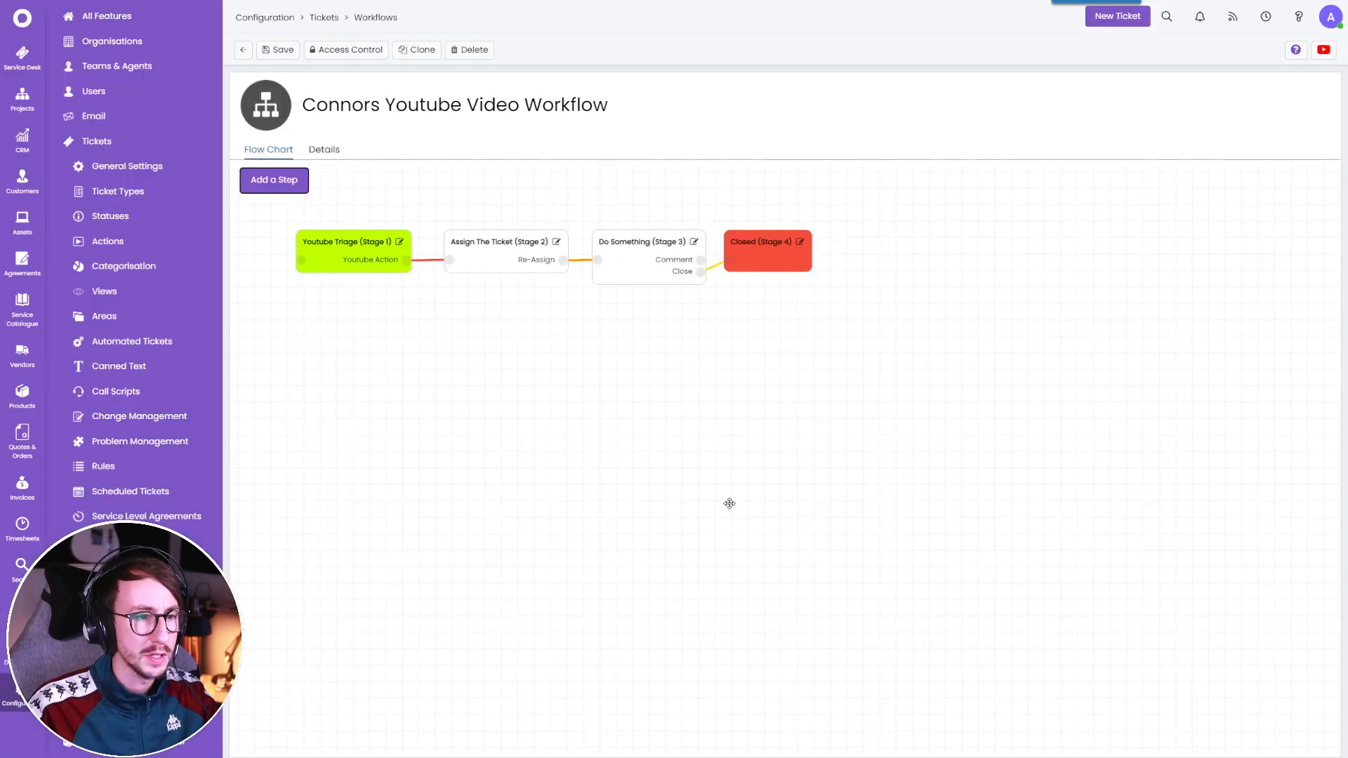
Space the Do Something and Closed steps further apart in the flow chart and save the workflow.
left_click_drag(691, 268, 707, 267)
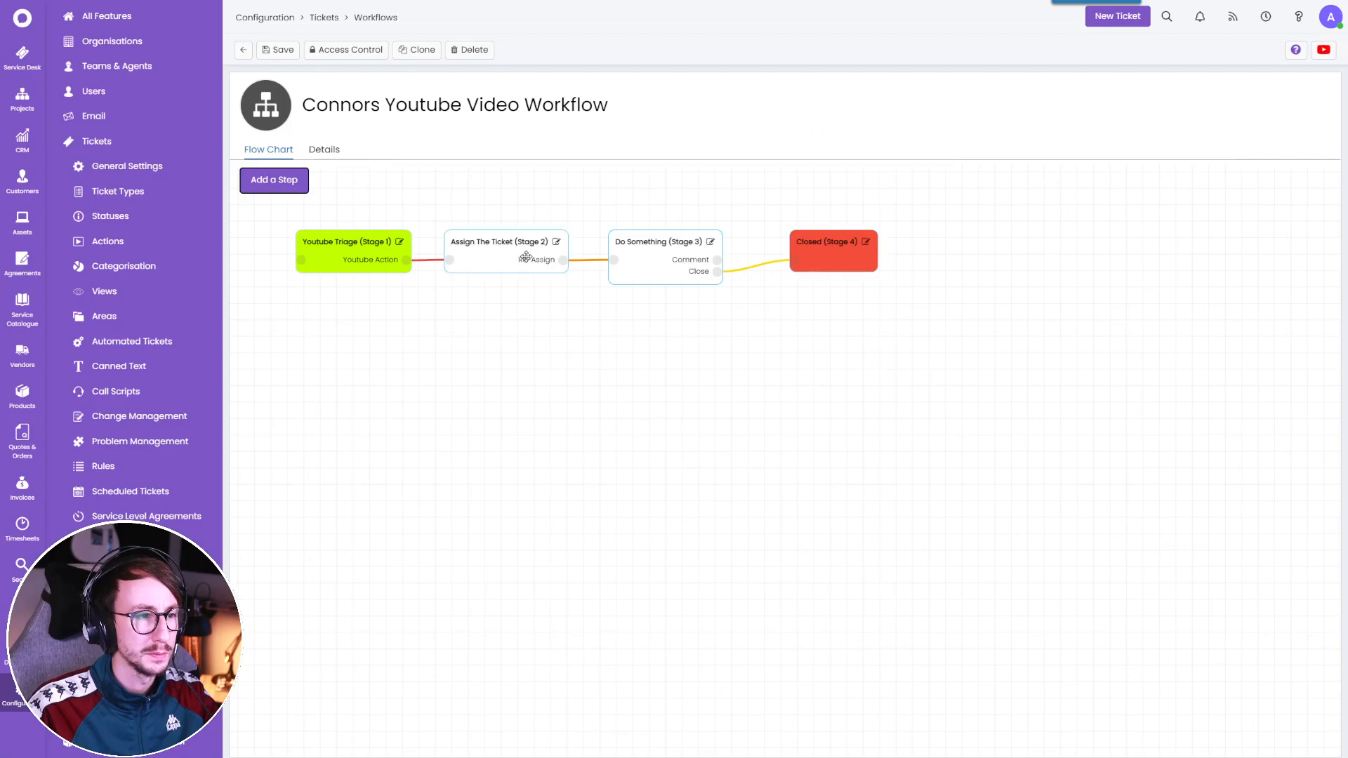
left_click(278, 49)
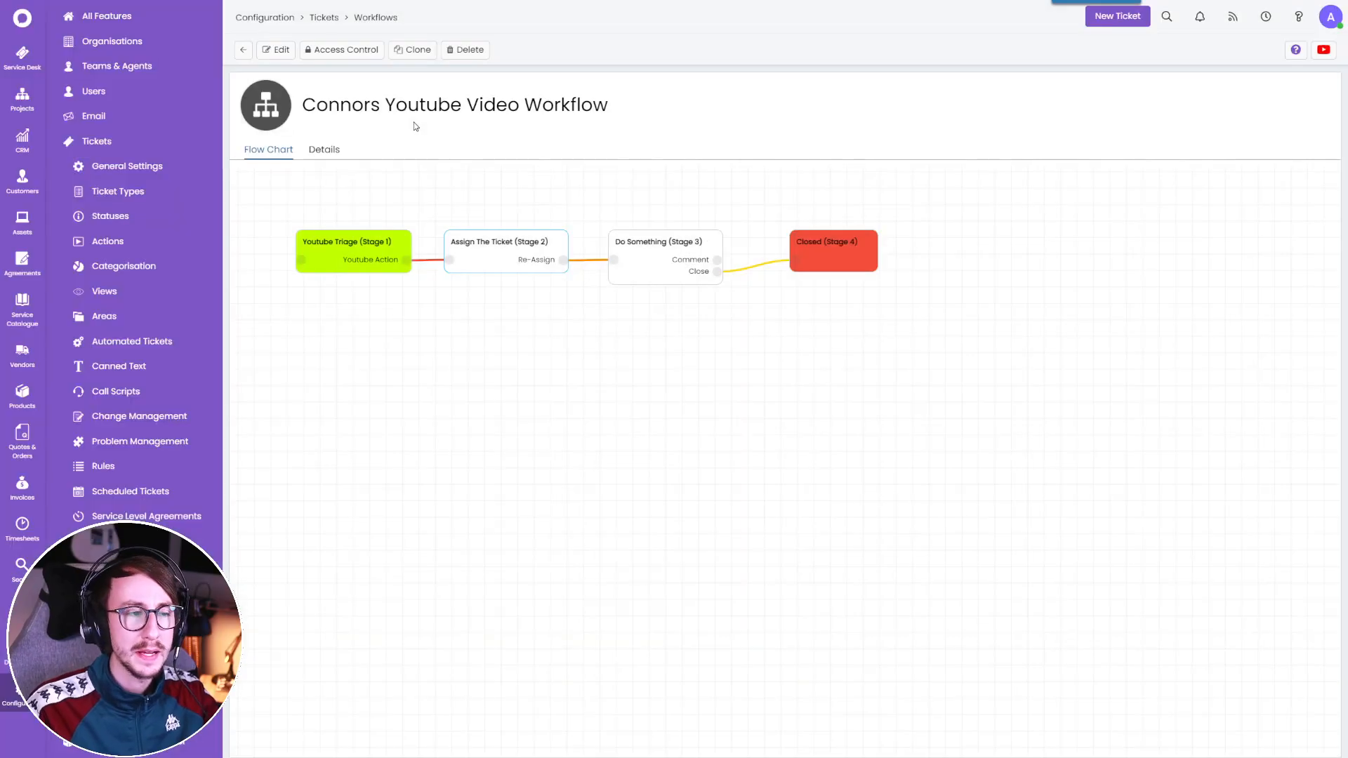
Submit a new ticket of the test Youtube ticket type for an end-user, with summary "Test Sum" and details "Details Test".
left_click(20, 53)
left_click(1296, 50)
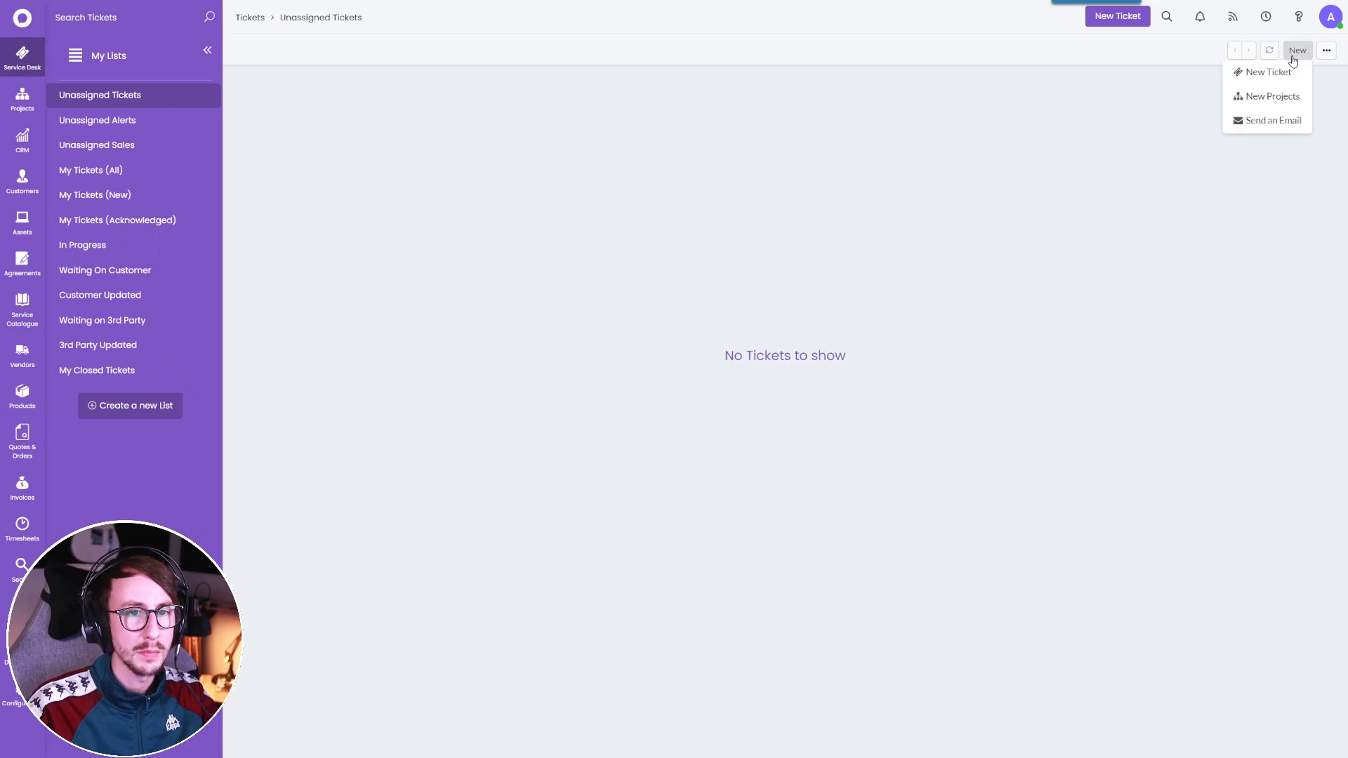
left_click(1258, 67)
left_click(398, 198)
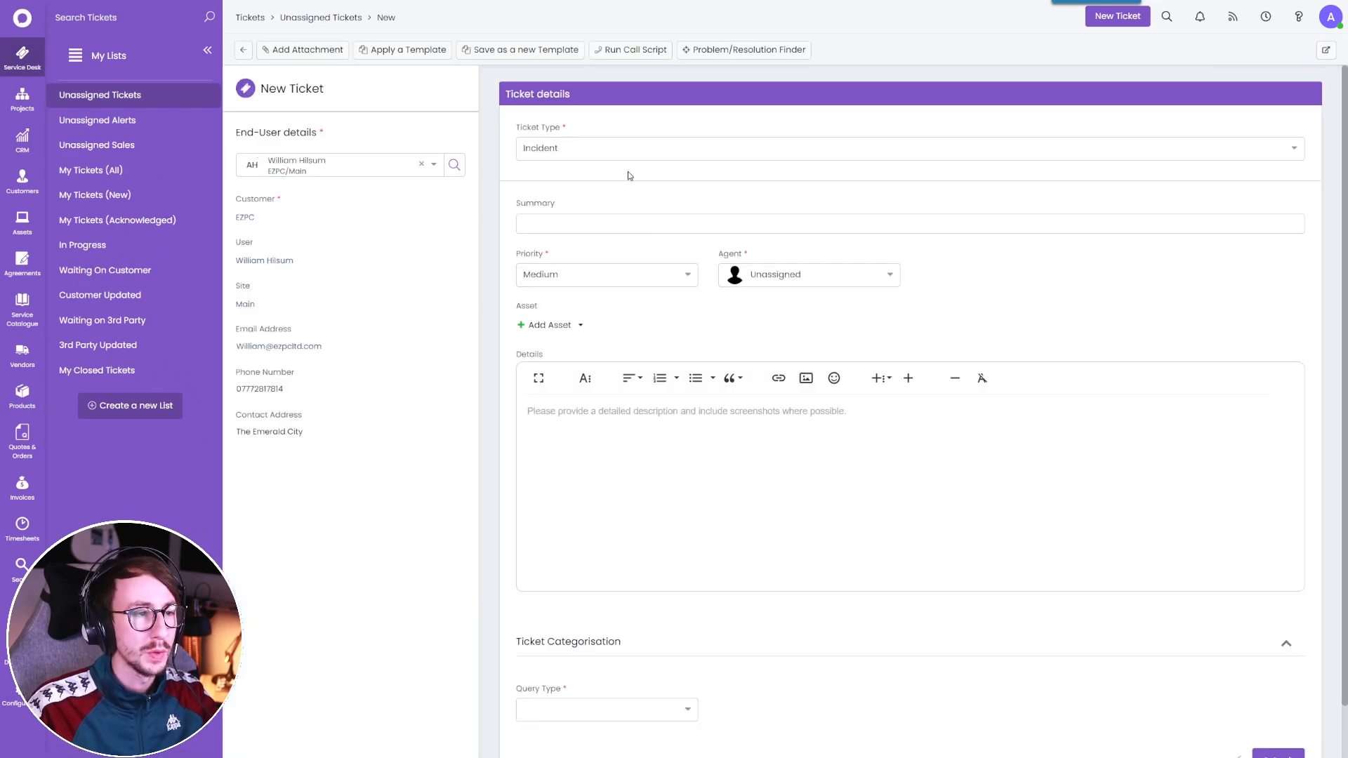
left_click(628, 149)
scroll(598, 266, "down", 1)
left_click(598, 282)
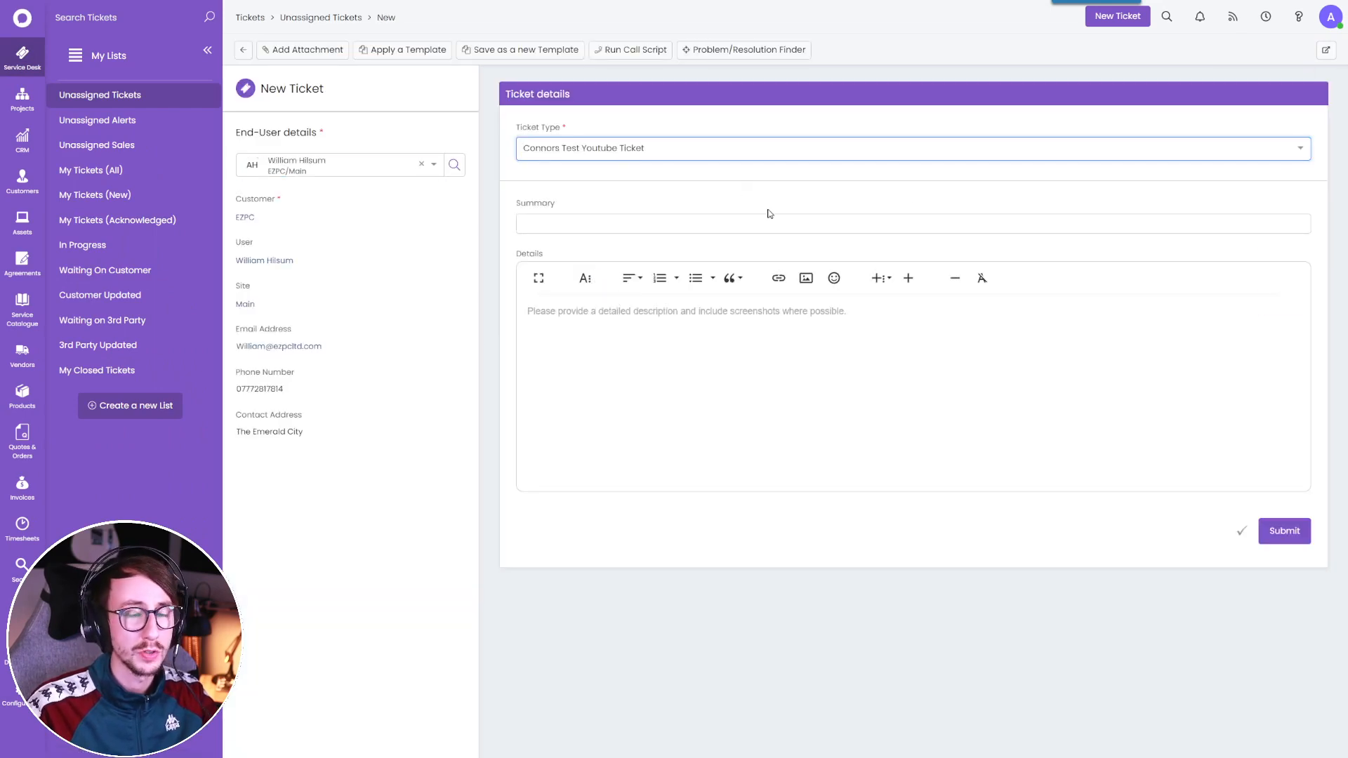
left_click(624, 218)
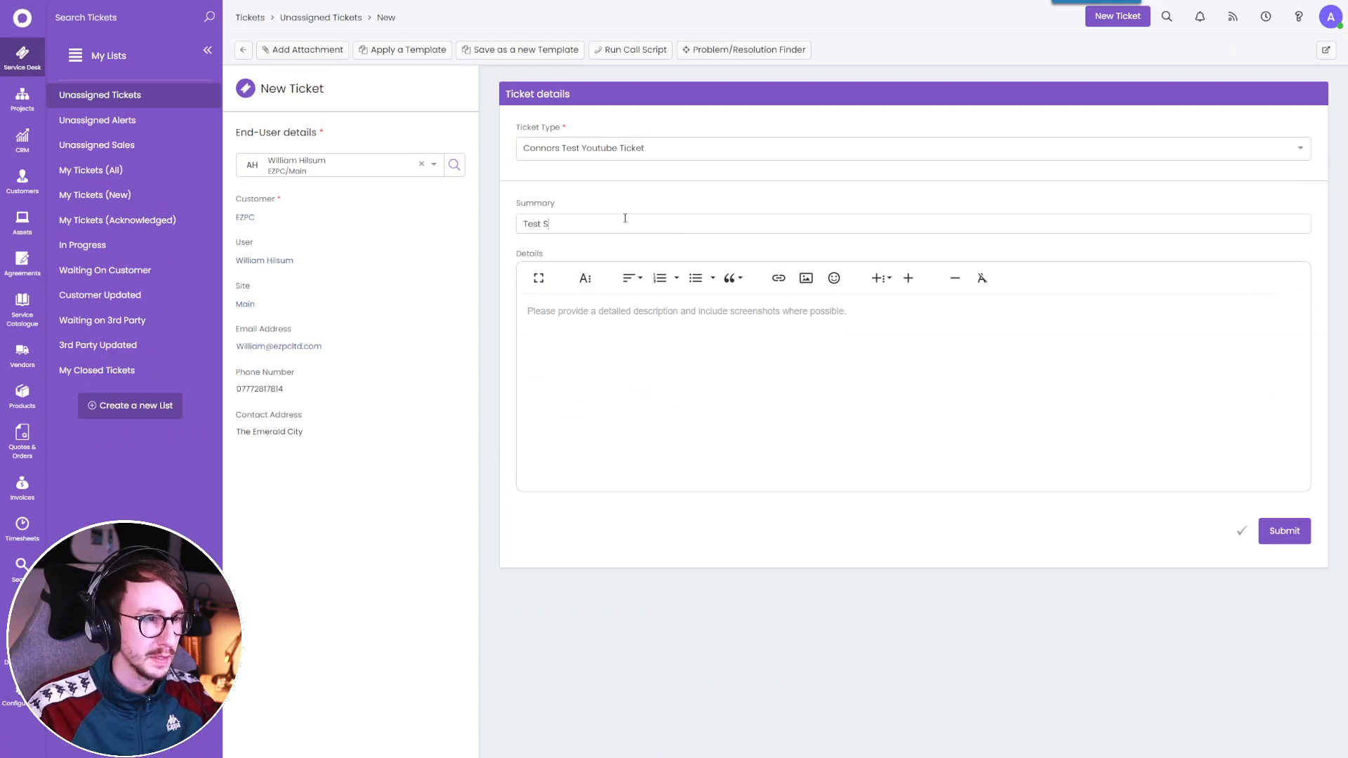
type("Details Test")
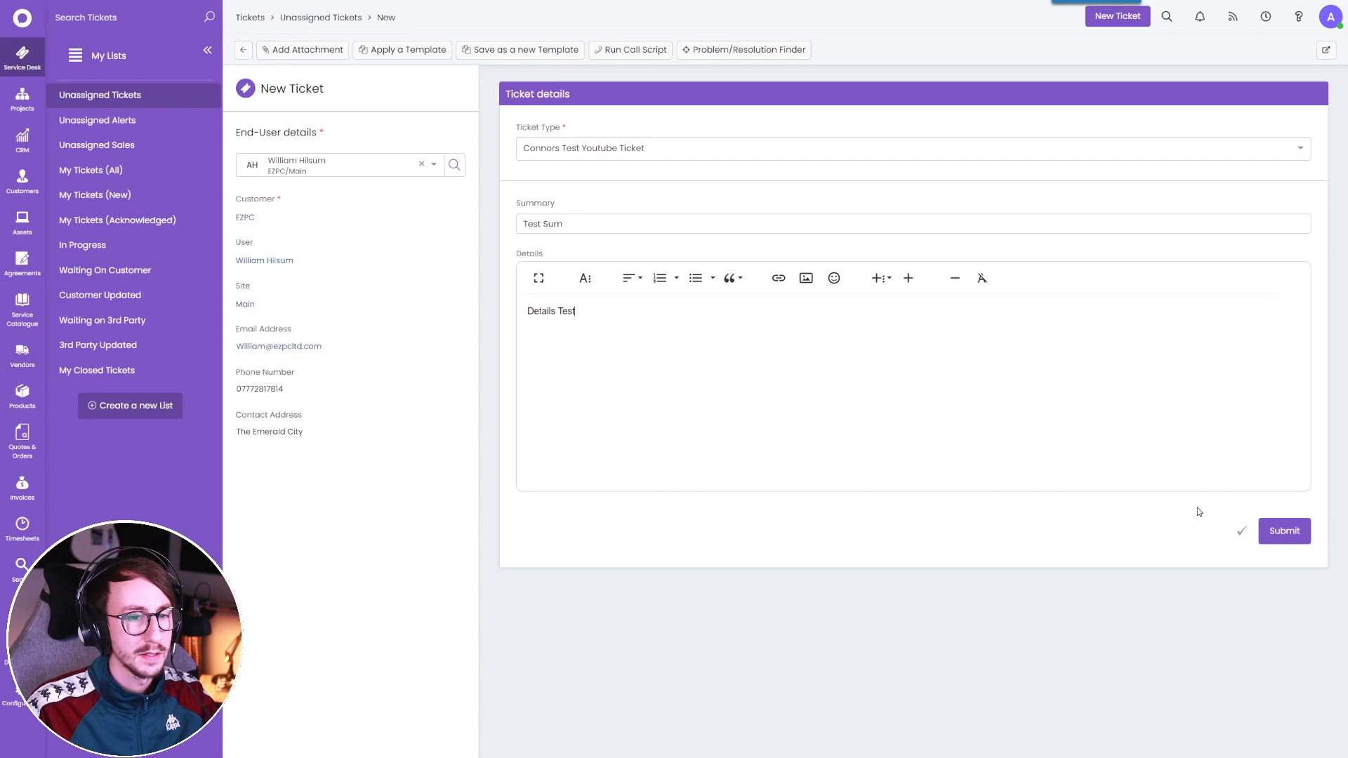
left_click(1287, 539)
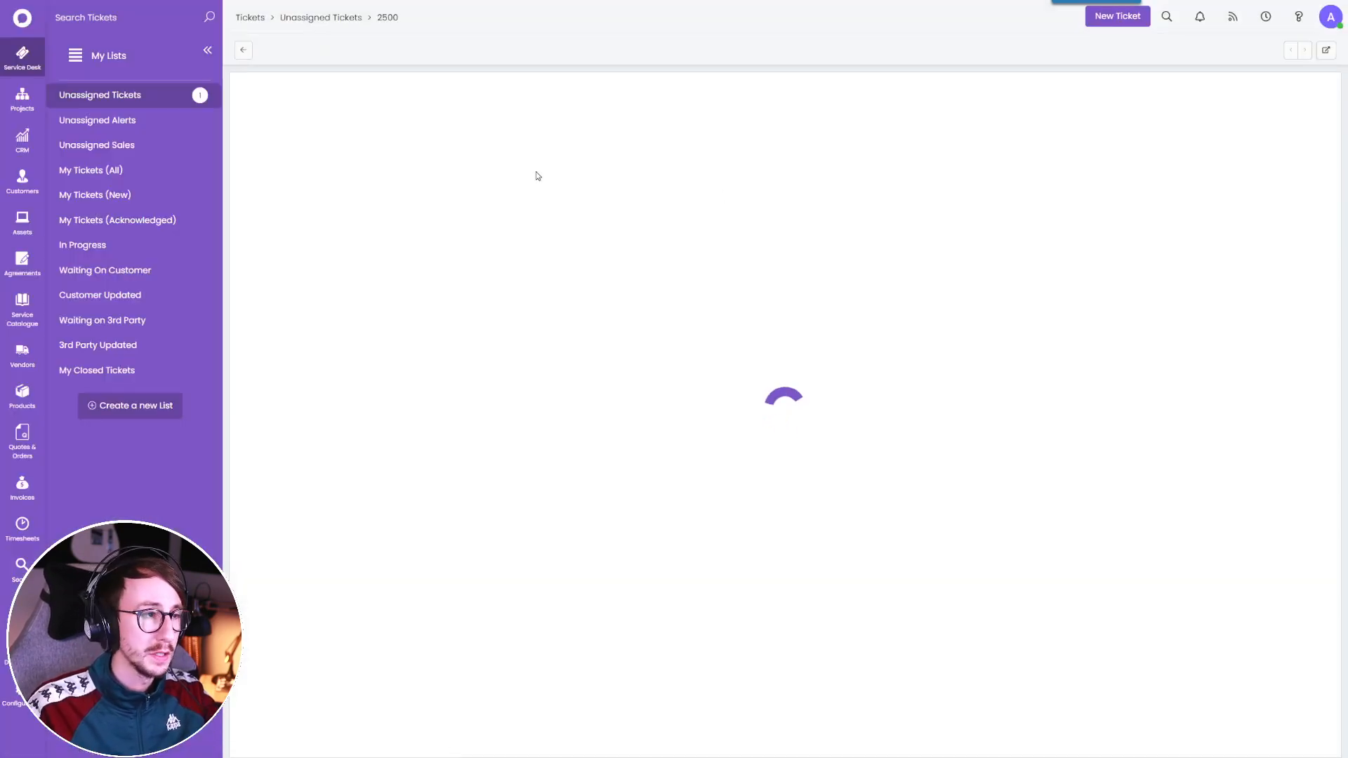
Perform the Youtube Action on the new test ticket without logging a response, choosing Subscribe, and save it.
left_click(333, 53)
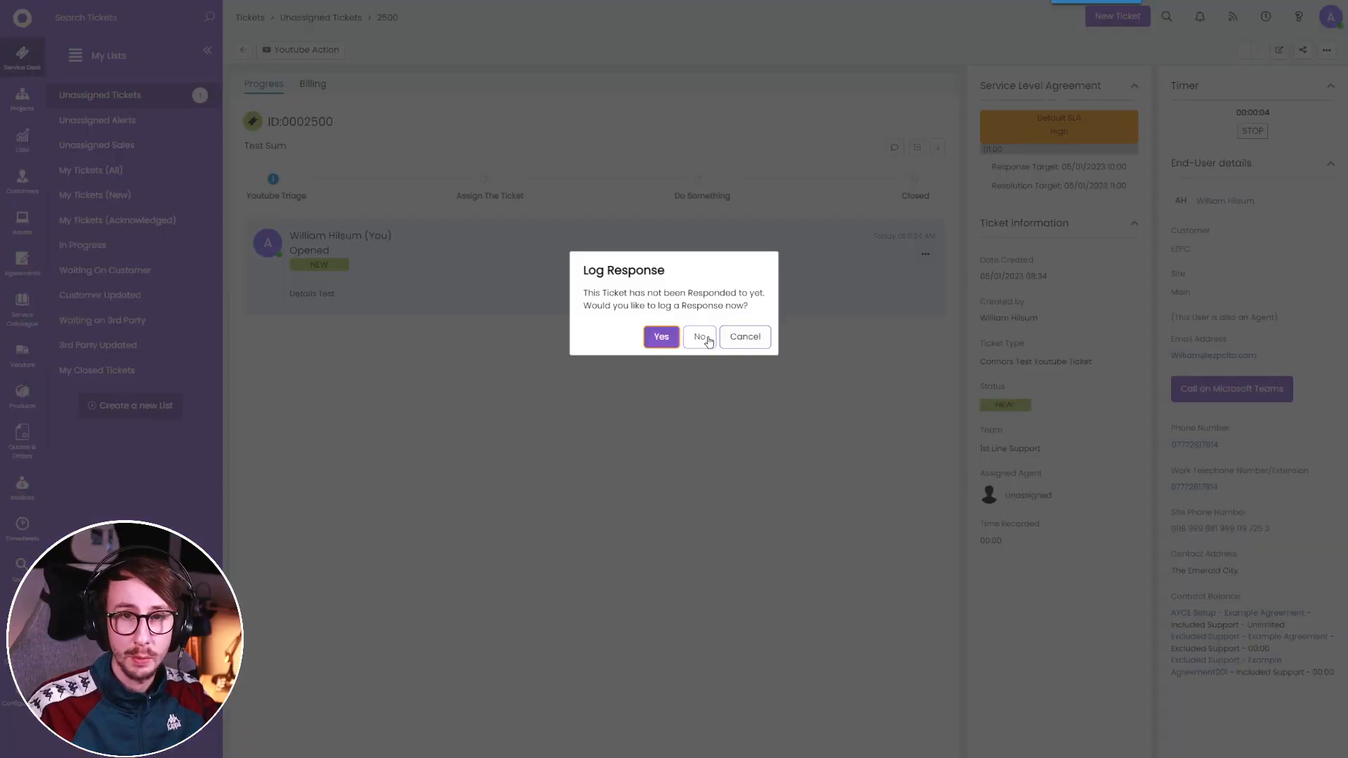
left_click_drag(750, 309, 581, 288)
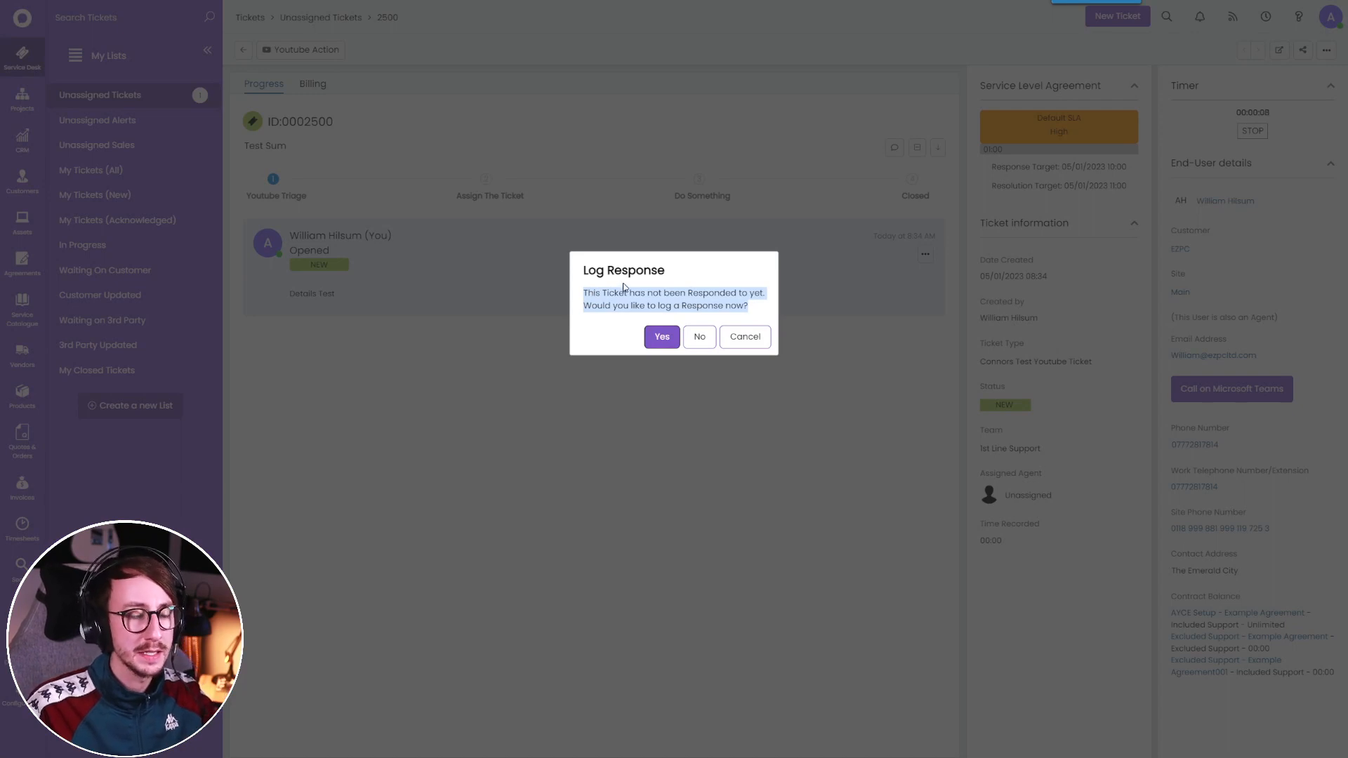
left_click(702, 337)
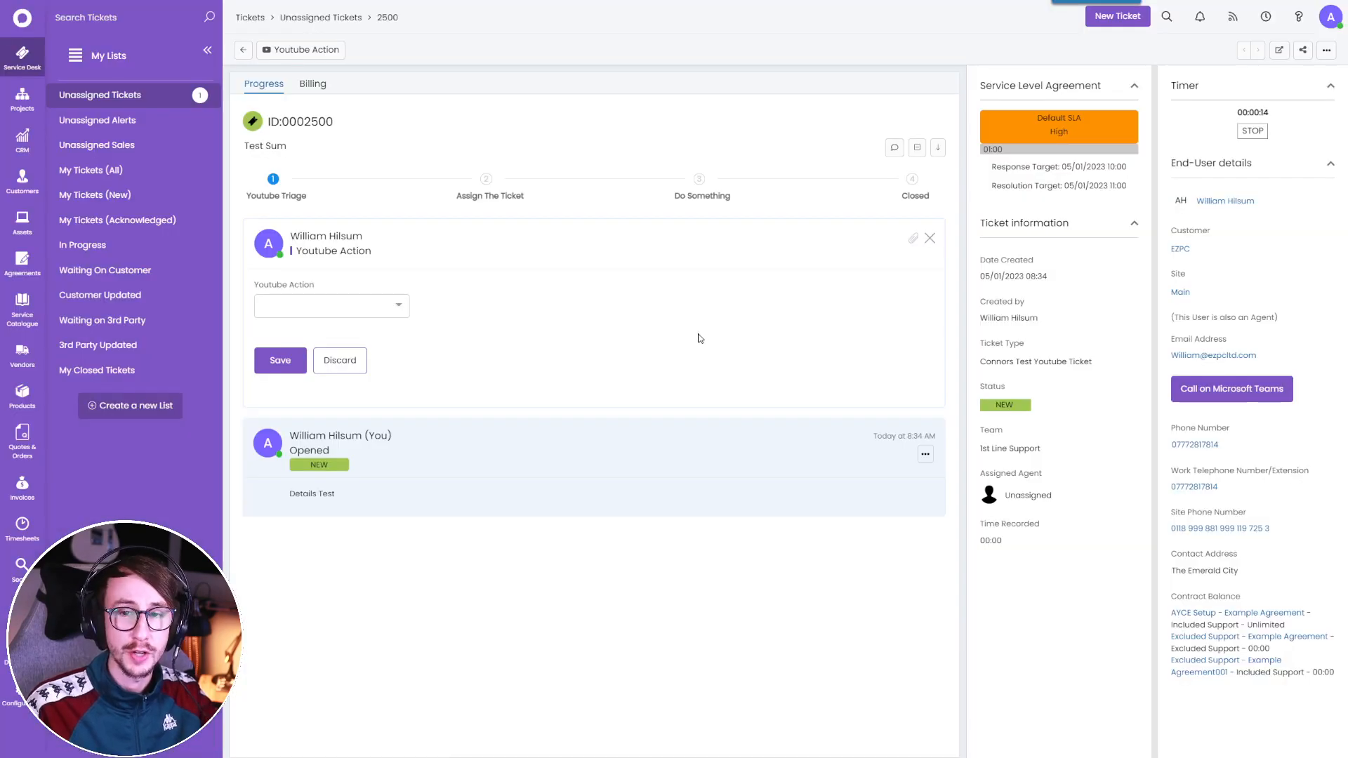
left_click(346, 317)
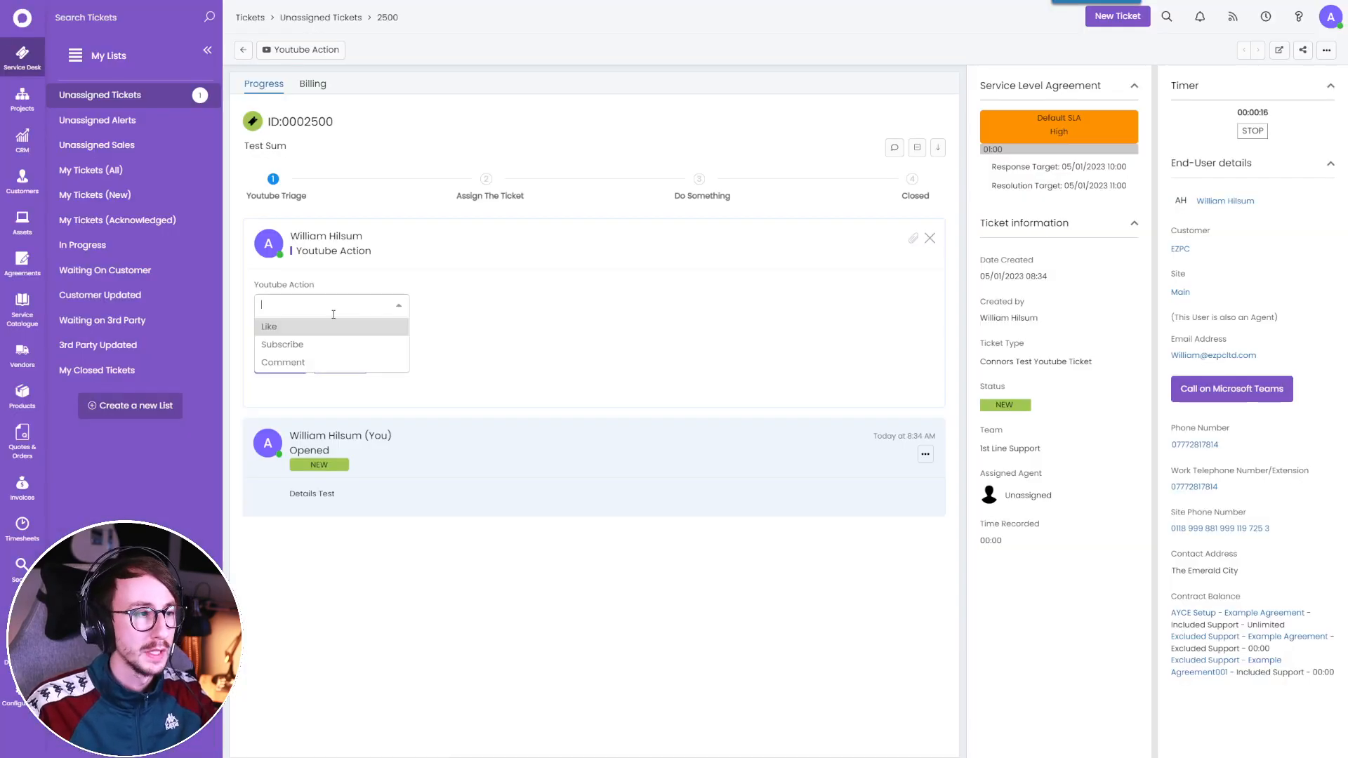
left_click(297, 345)
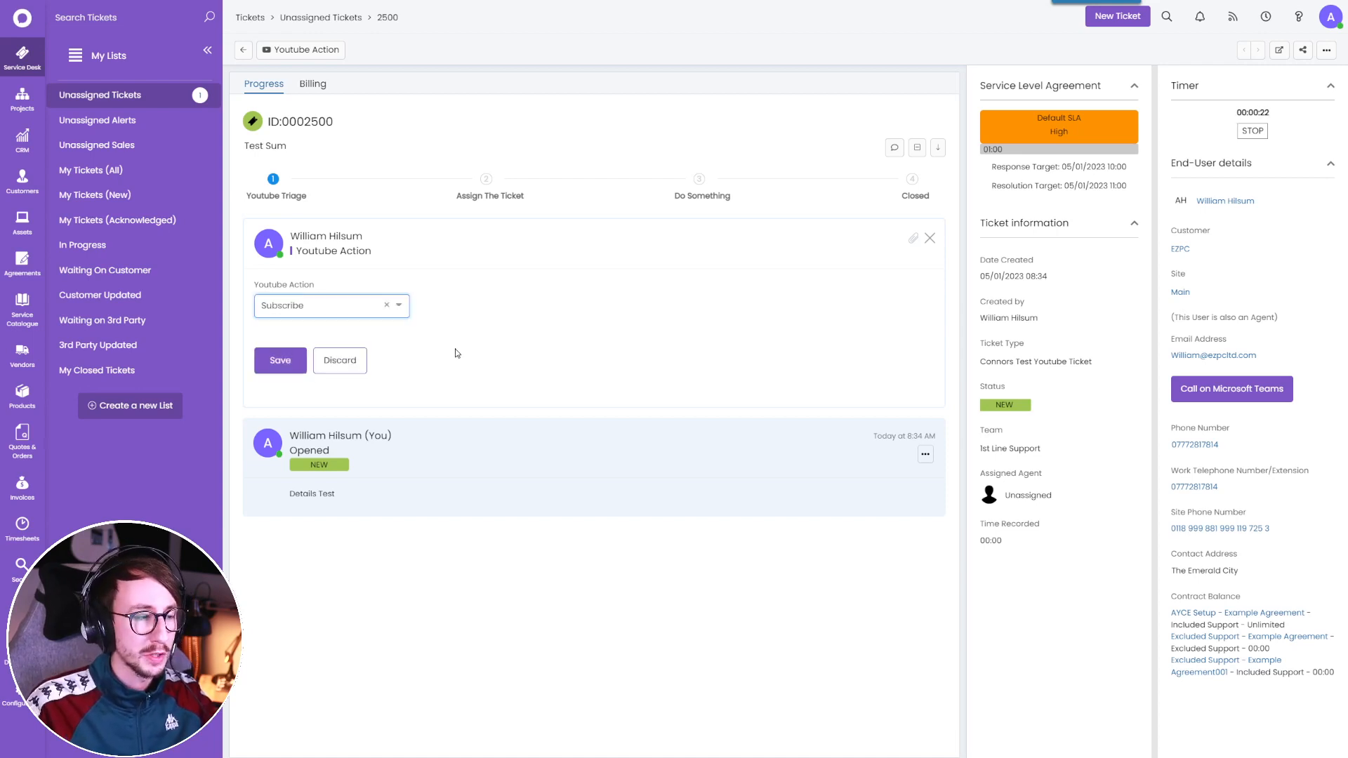
left_click(293, 366)
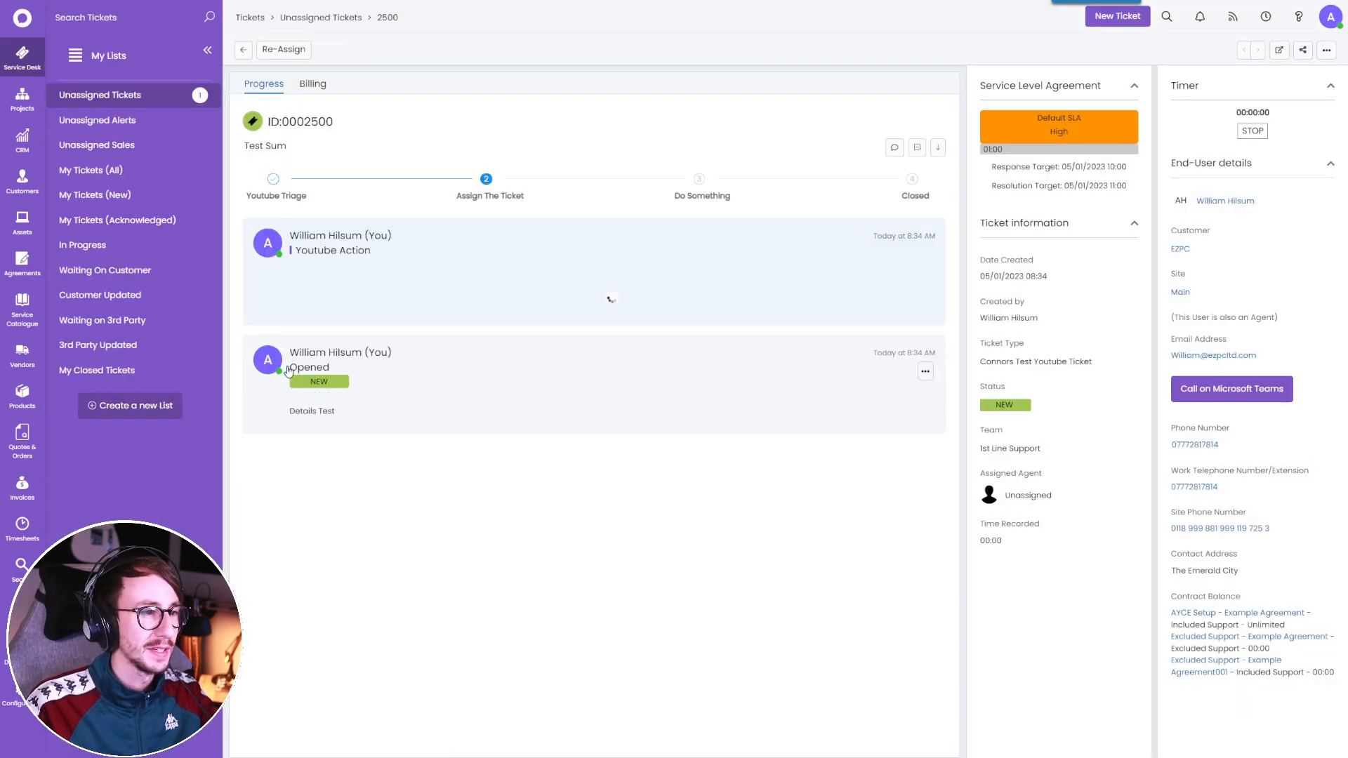
Re-assign the ticket to the signed-in agent without logging a response, with the note "Test", and save the action.
left_click_drag(460, 197, 532, 198)
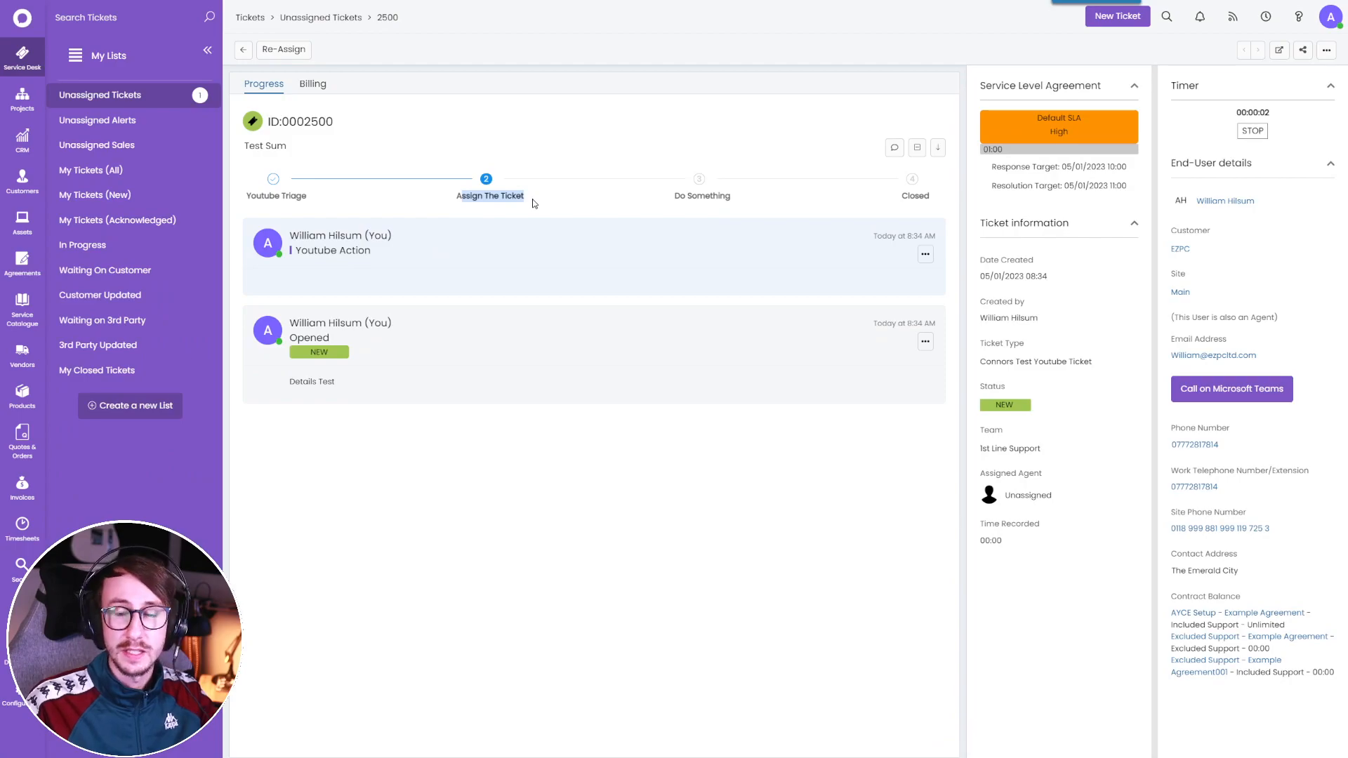
left_click(284, 50)
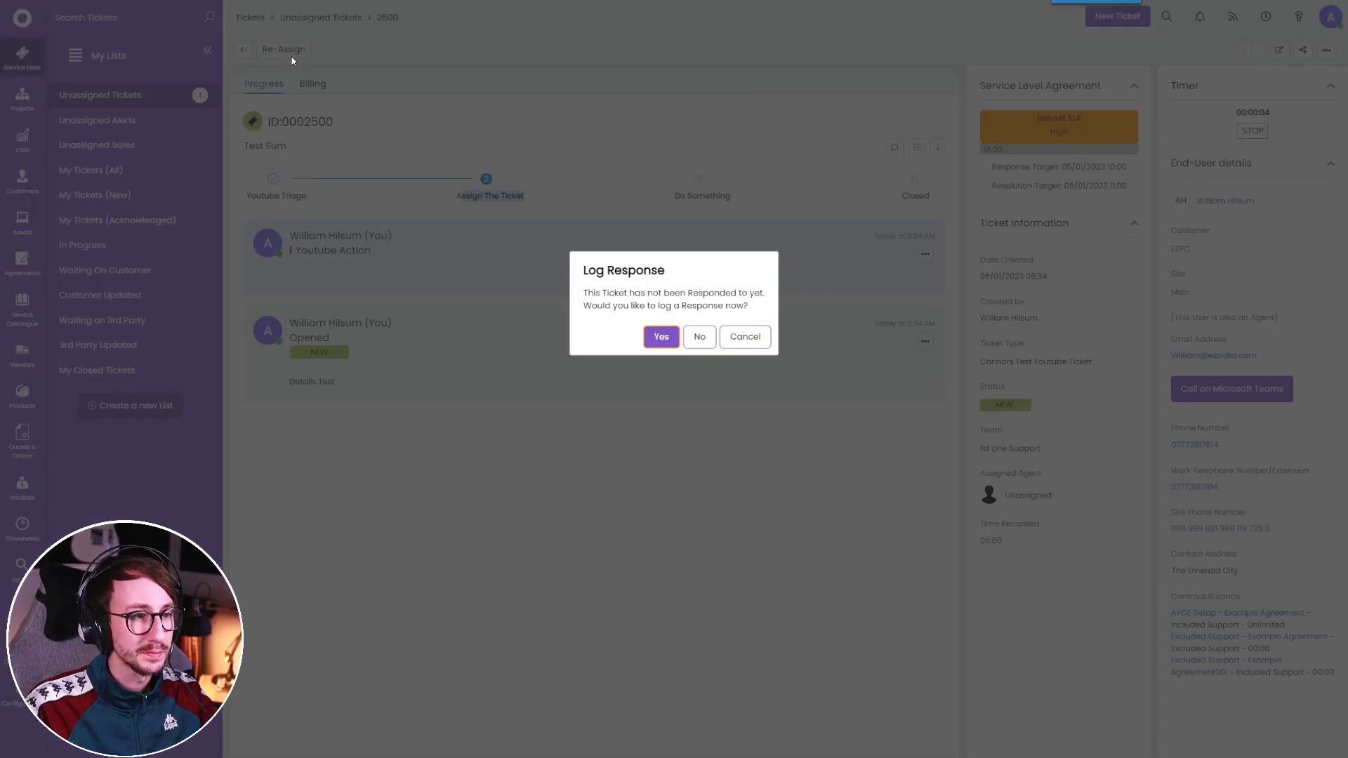
left_click(700, 336)
left_click(505, 305)
left_click(495, 409)
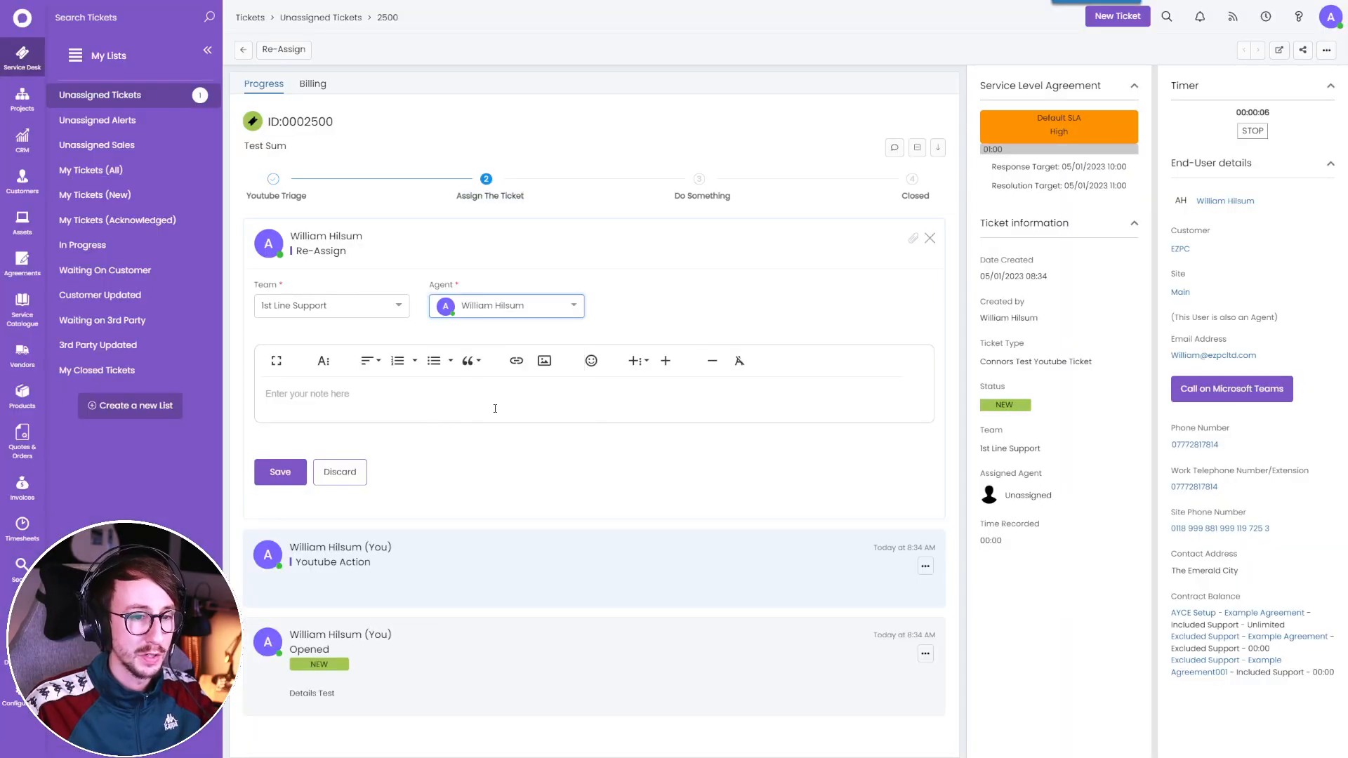
left_click(535, 389)
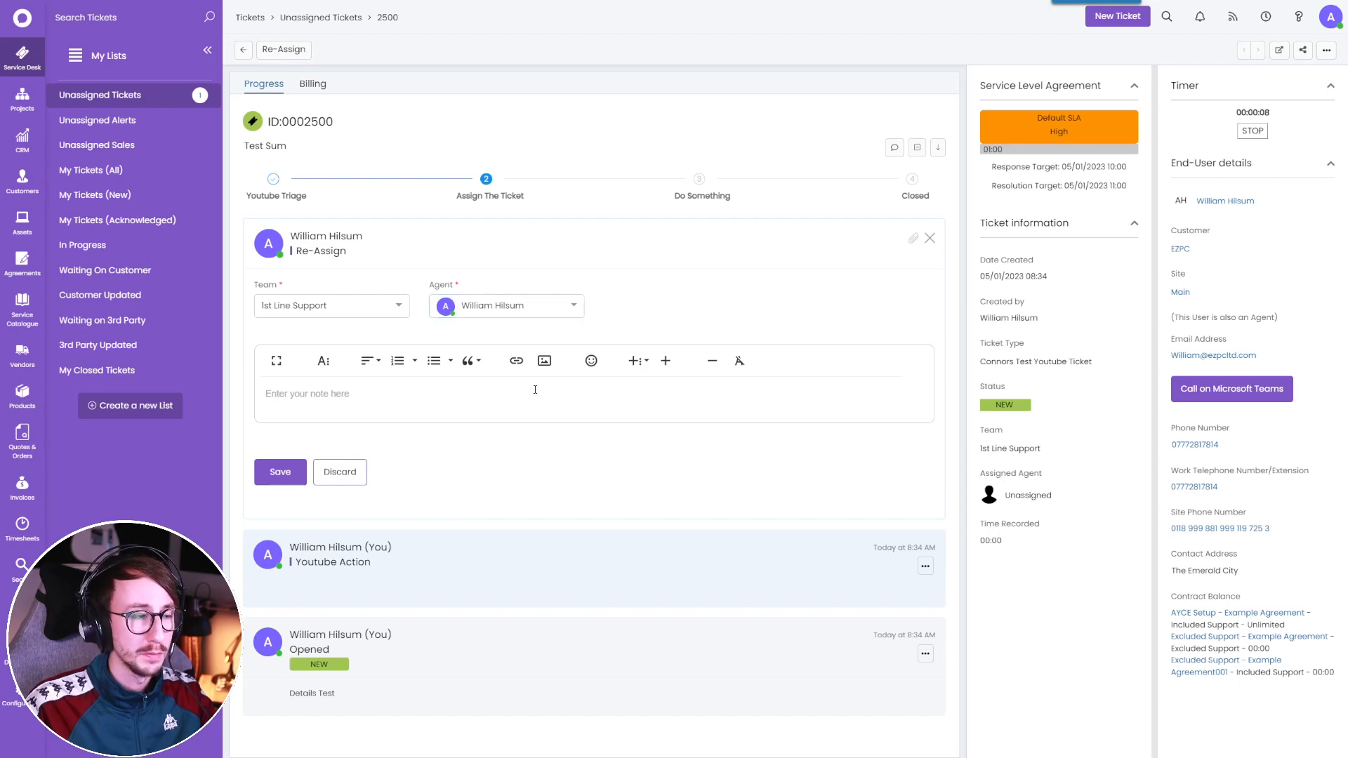
type("Test")
left_click(280, 472)
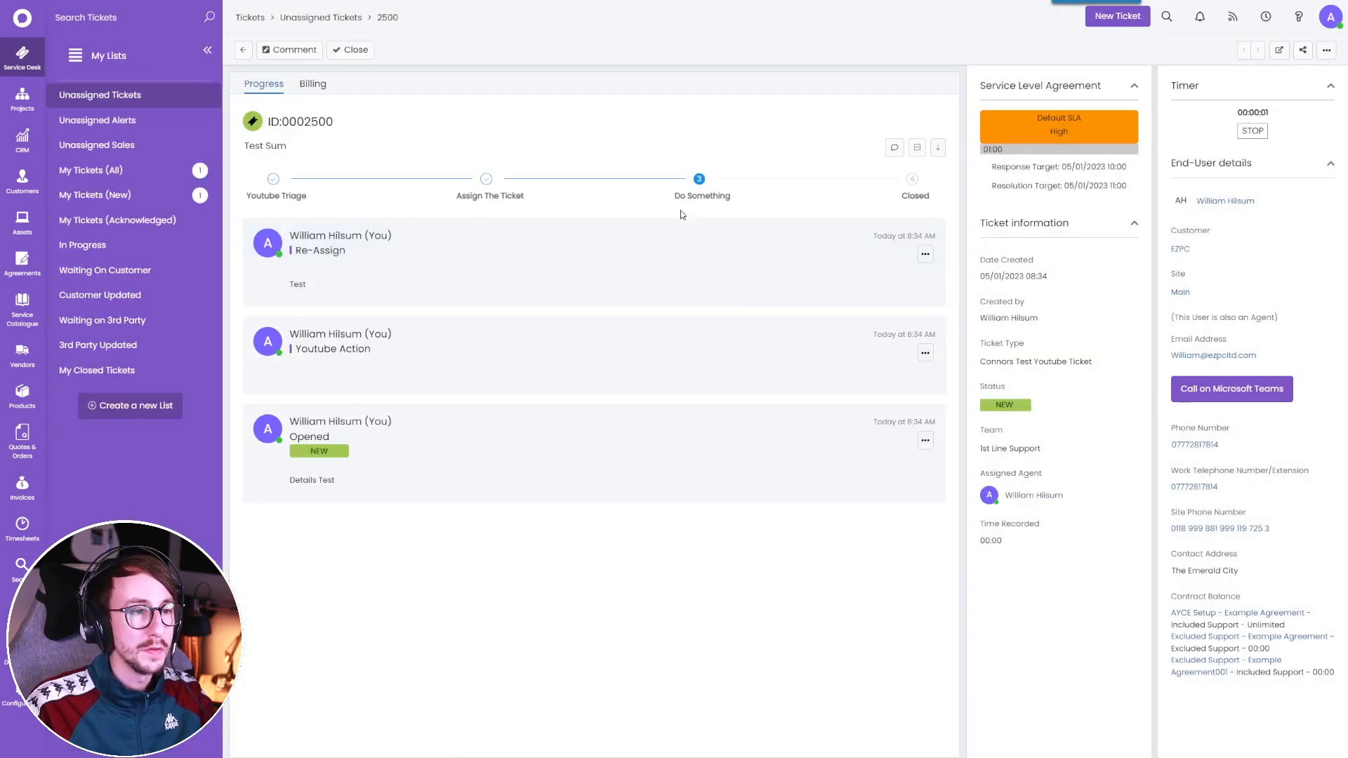
Add the comment "I'm doing something" to the ticket with status In Progress and save it.
left_click(286, 49)
type("Th")
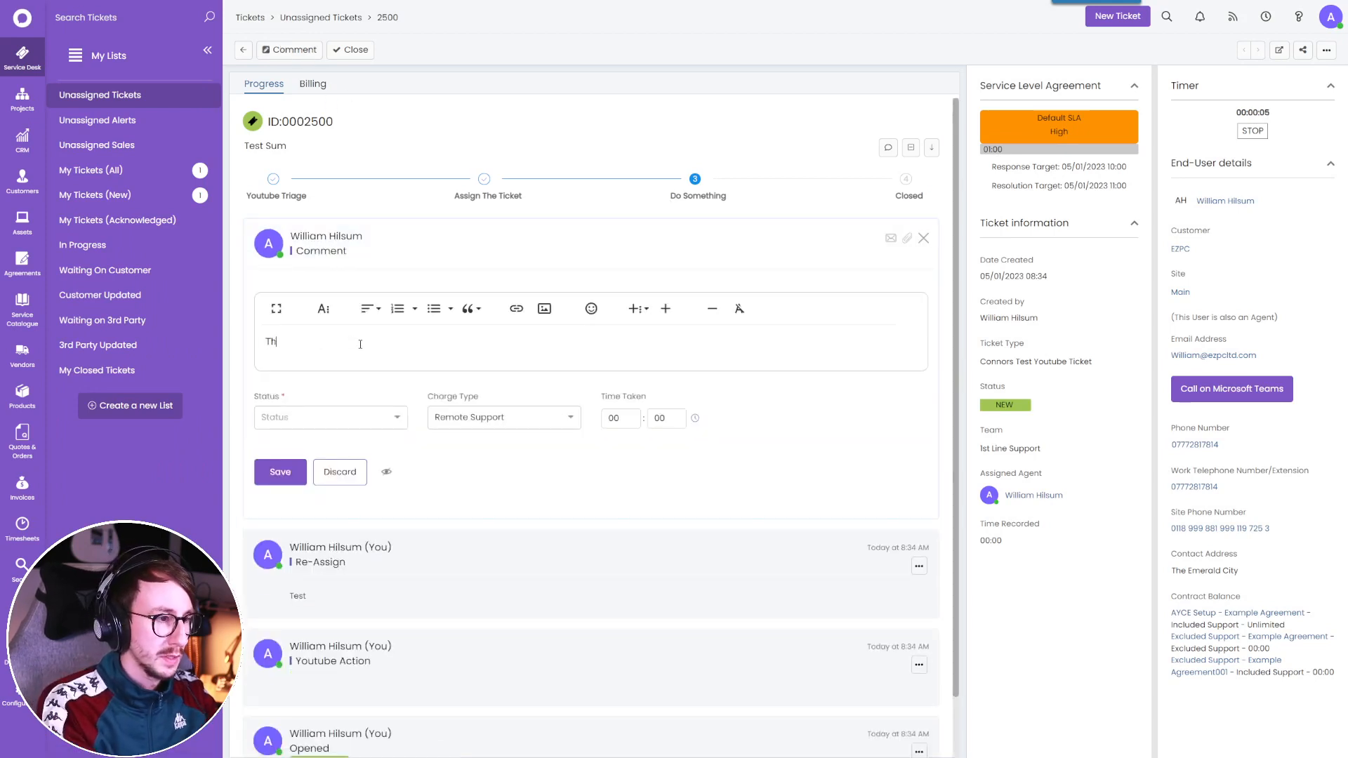
key("BackSpace")
key("BackSpace")
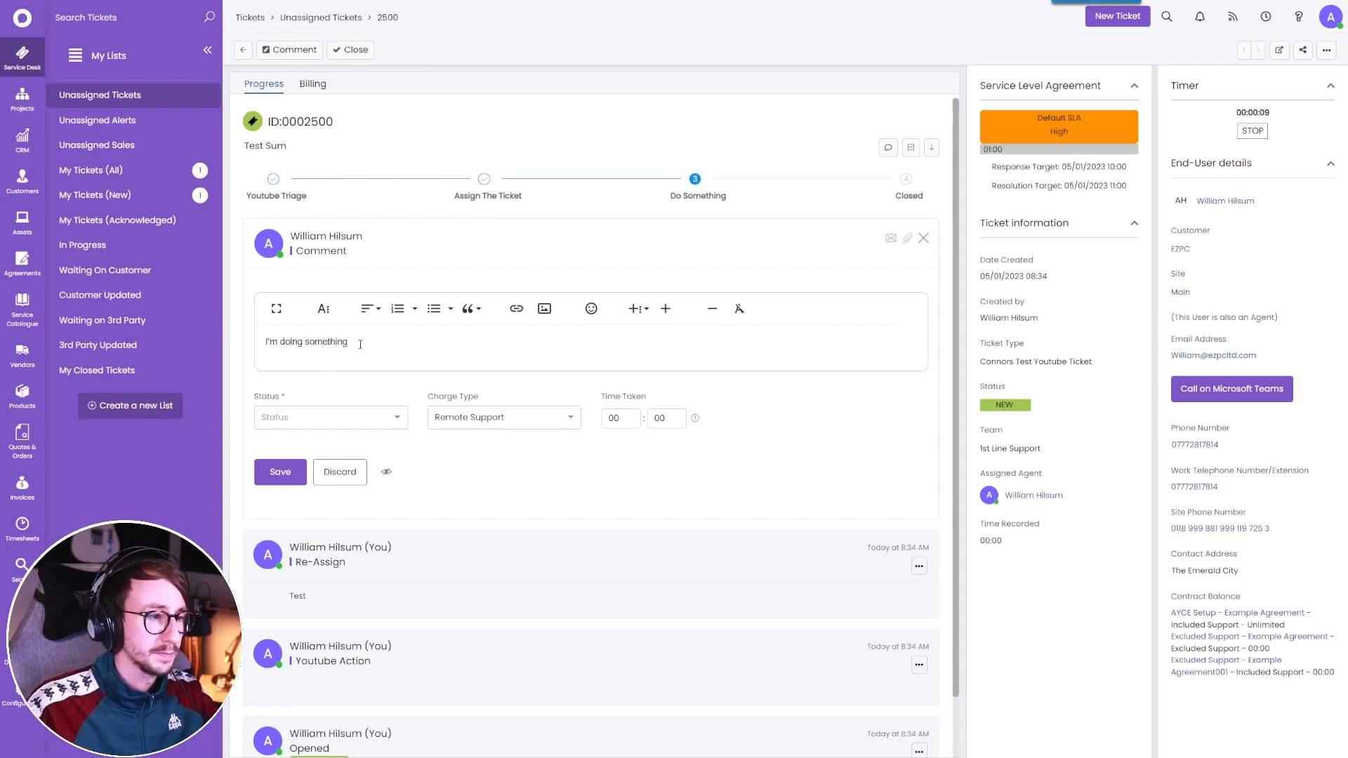
left_click(327, 417)
left_click(317, 455)
left_click(280, 471)
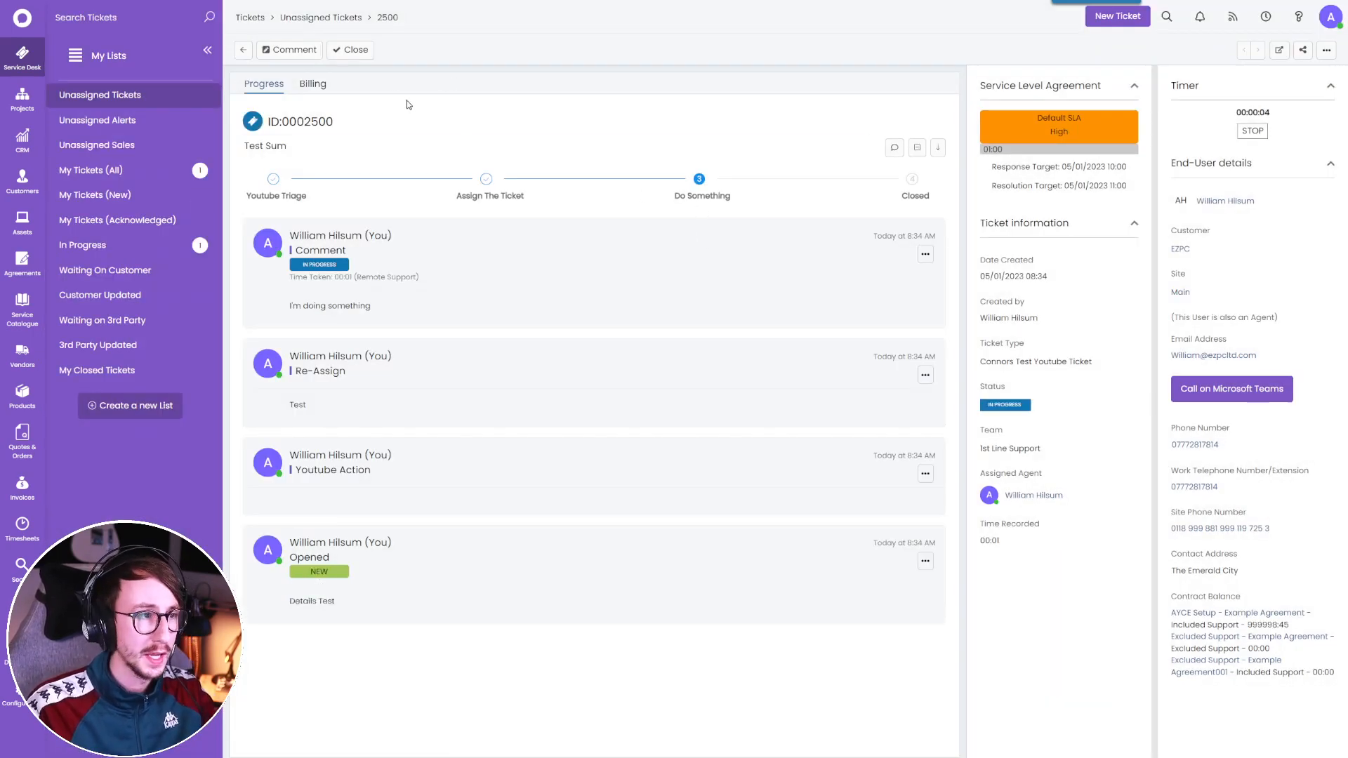
Close the ticket with the default closure values and check the actions offered at the Closed step.
left_click(349, 49)
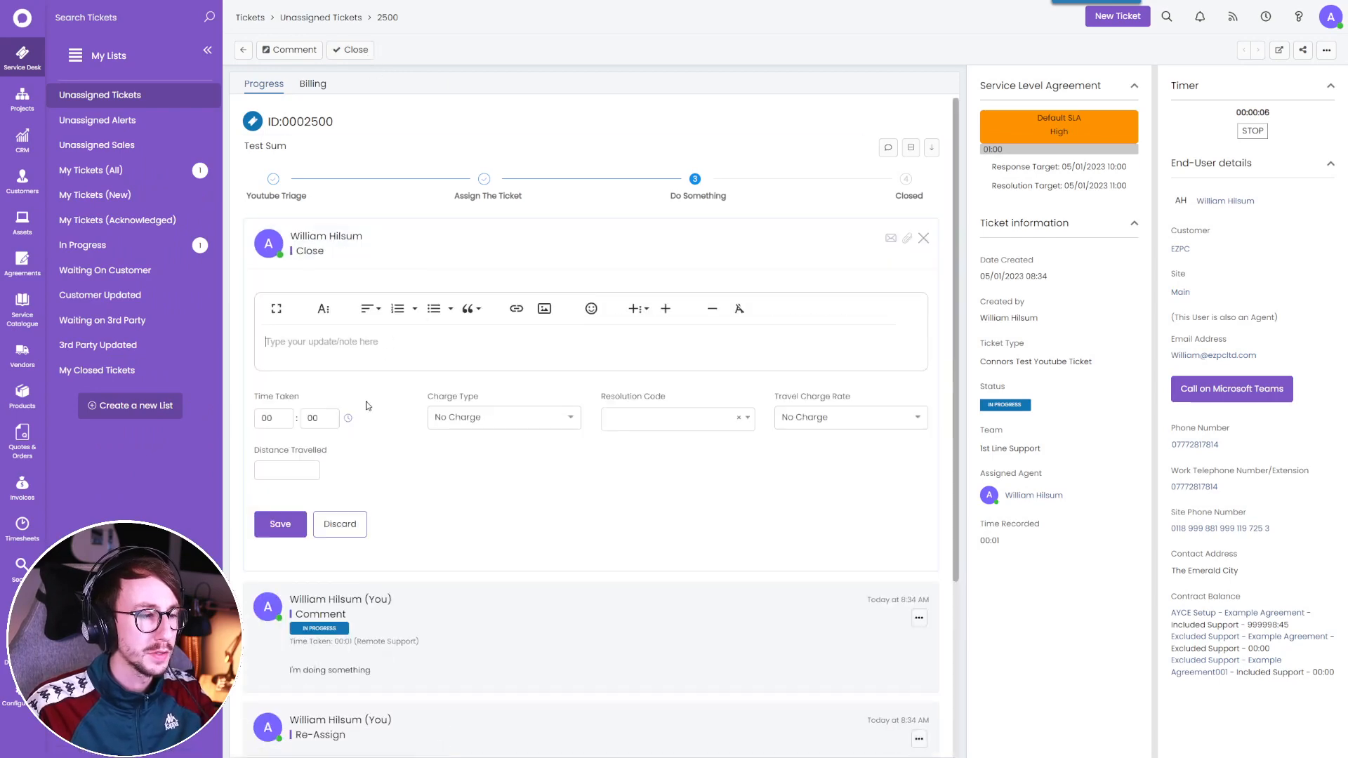
left_click(280, 524)
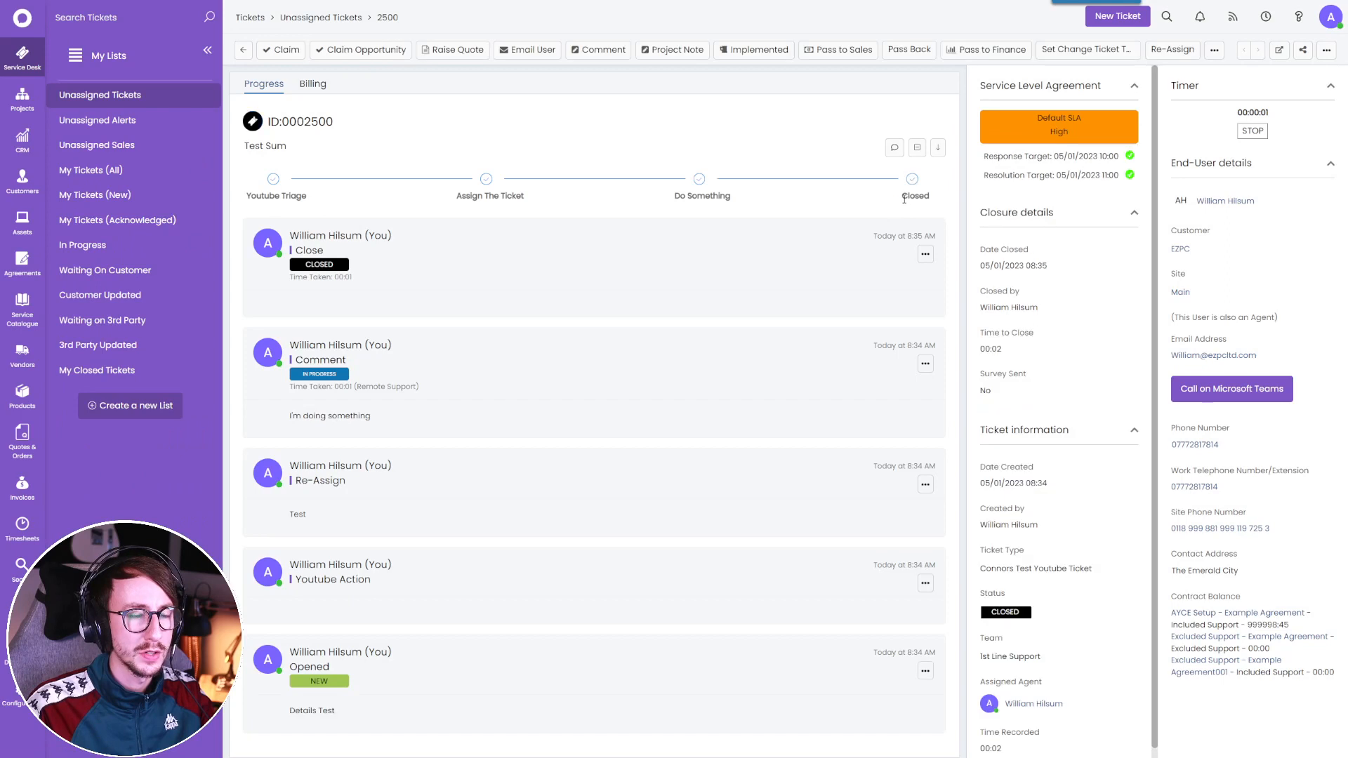
left_click_drag(904, 200, 928, 198)
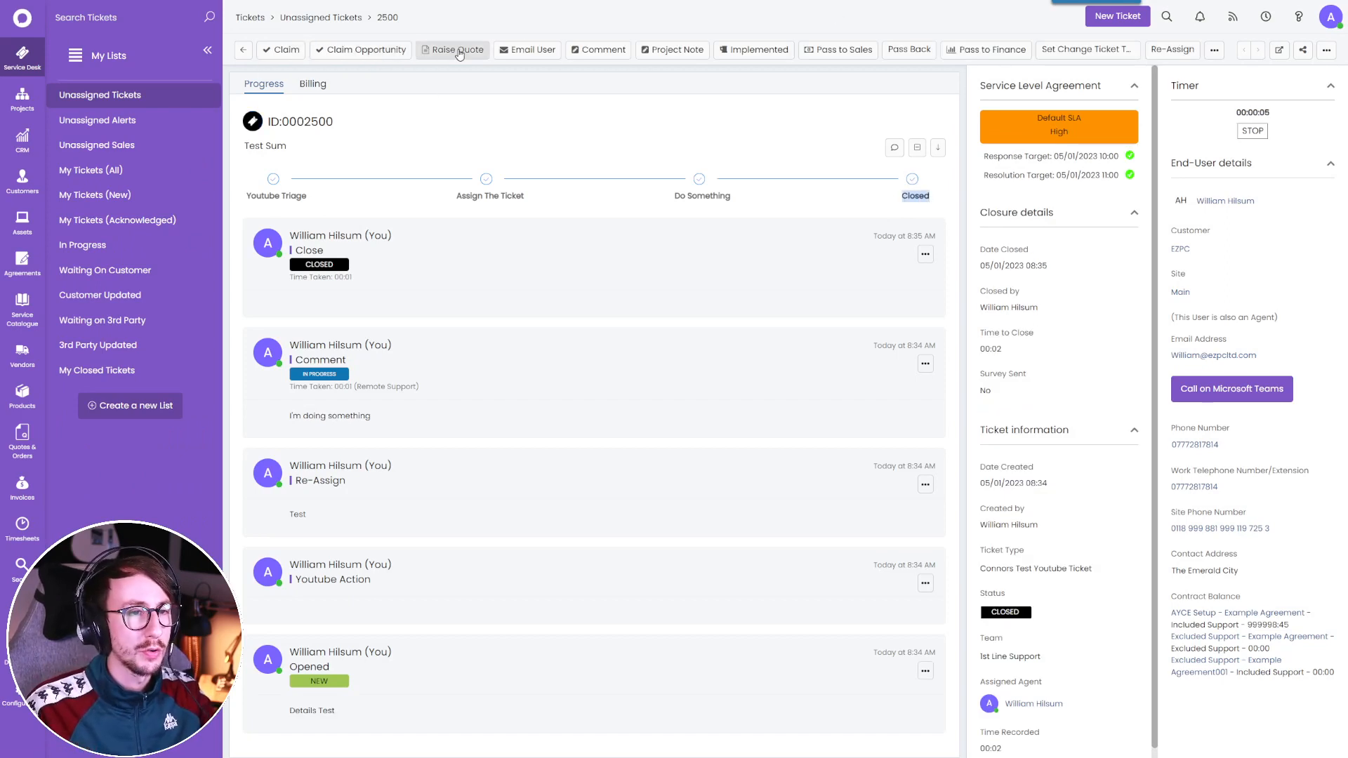
left_click(1214, 51)
left_click(1213, 50)
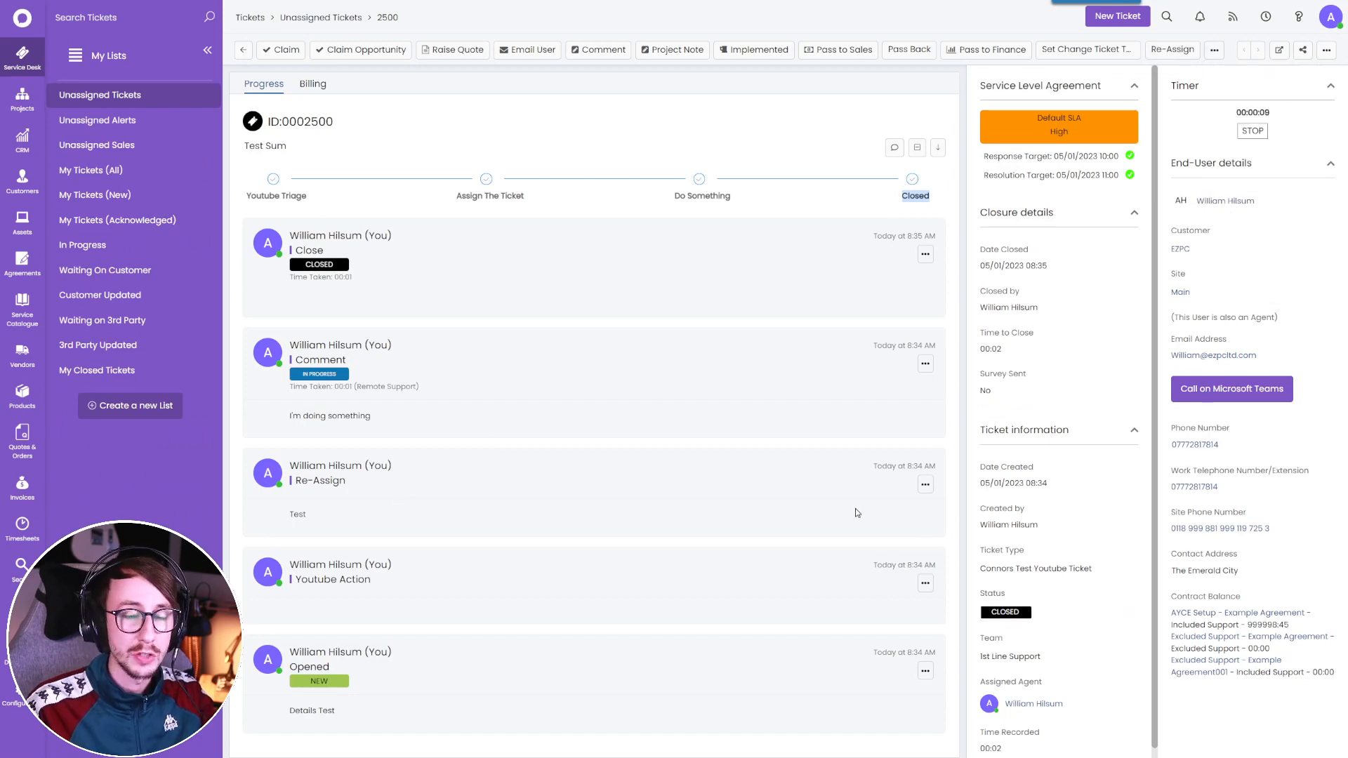
Edit Connors Youtube Video Workflow and allow the Re-Open Request (Re-Open Ticket) action at the Closed step, remaining at Closed.
left_click(19, 695)
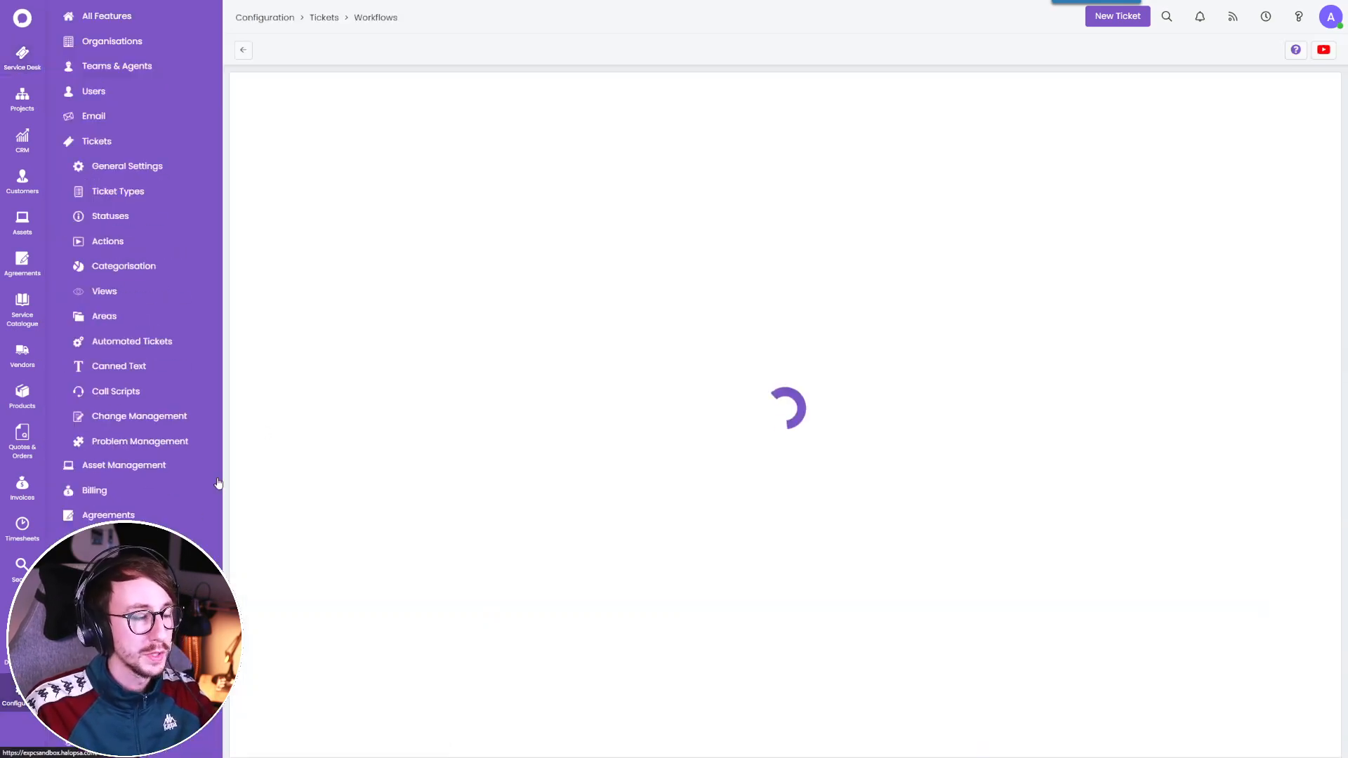
left_click(281, 49)
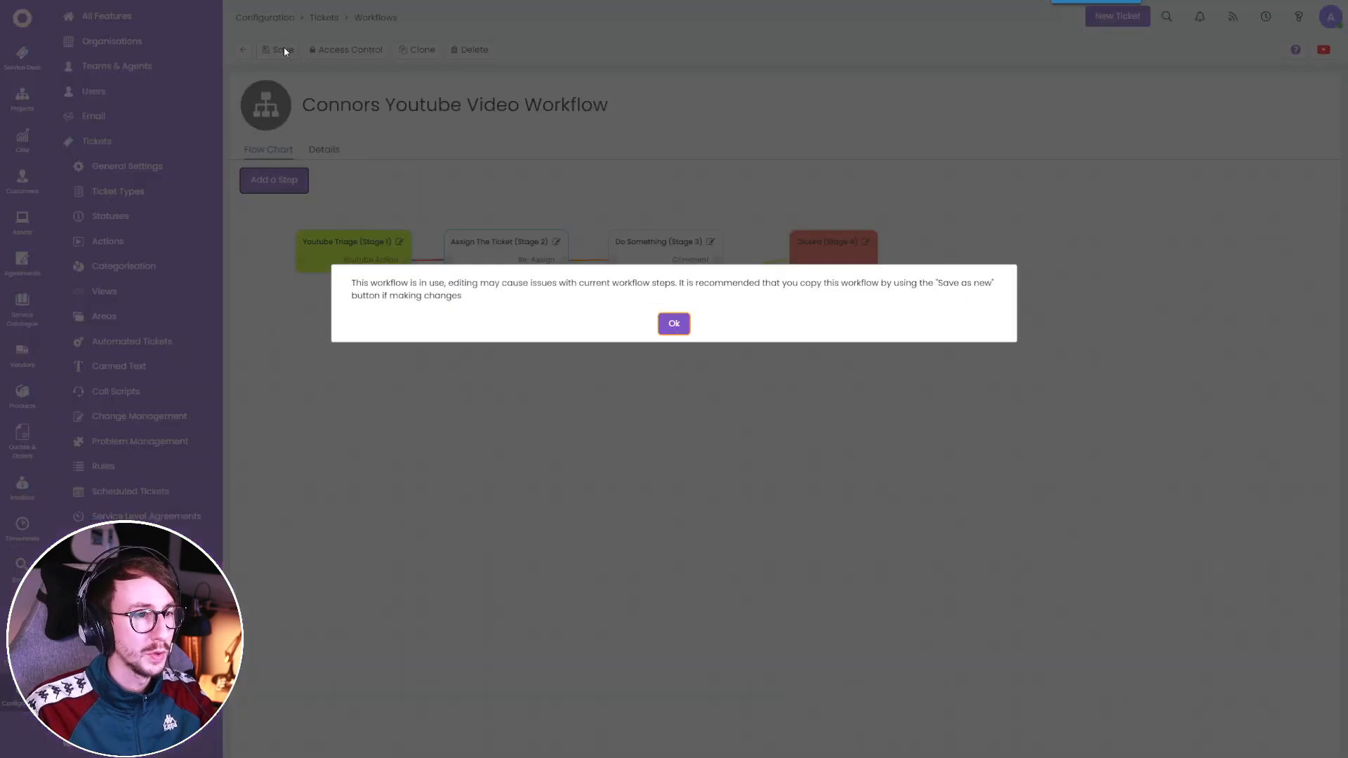
left_click(677, 325)
left_click(866, 242)
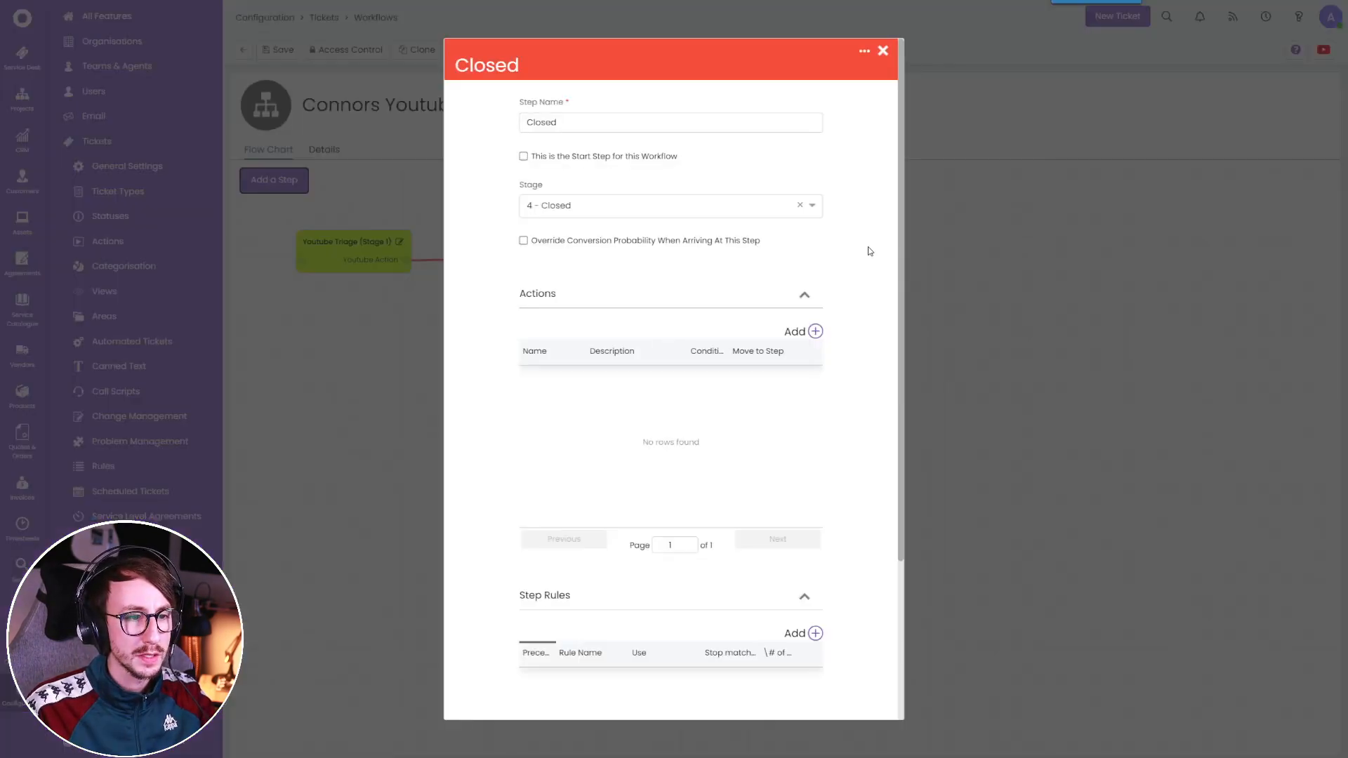
left_click(819, 333)
left_click(627, 374)
left_click(581, 337)
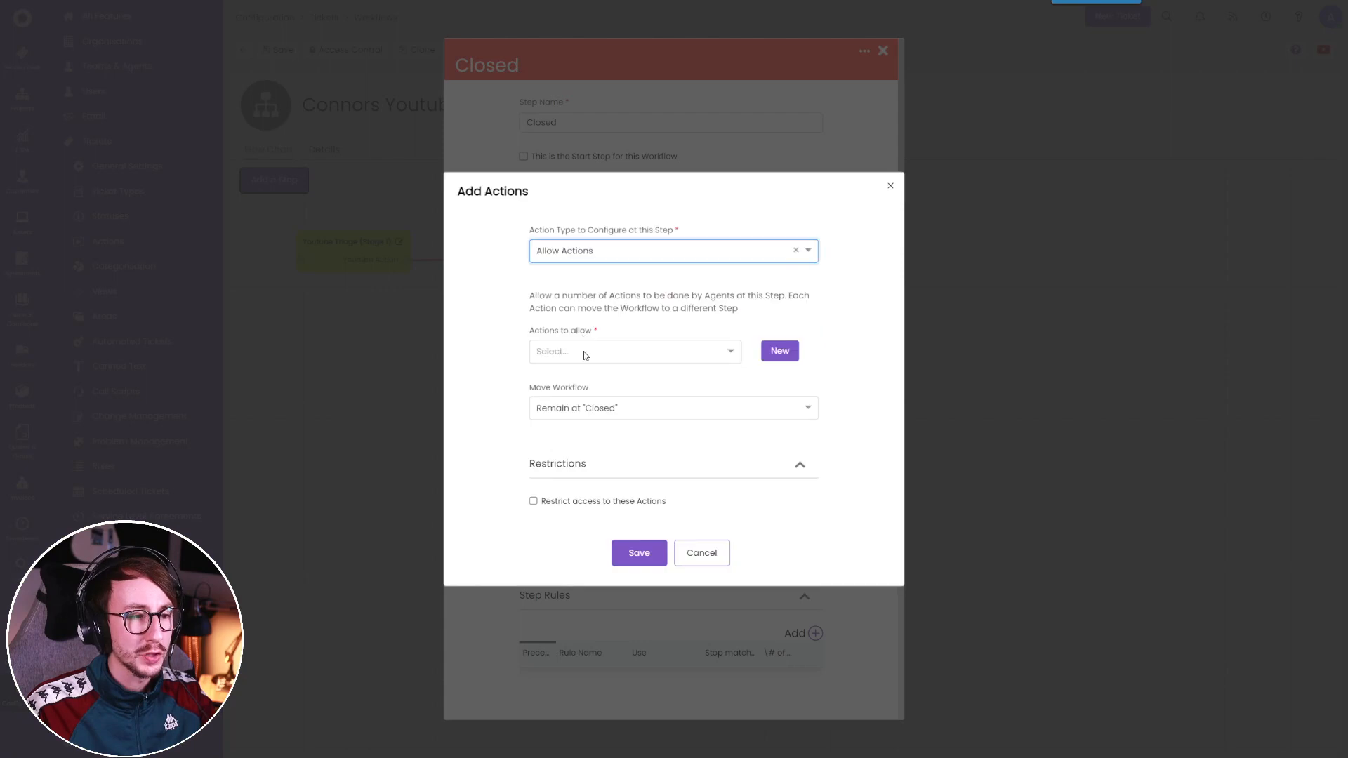
left_click(583, 352)
type("re-o")
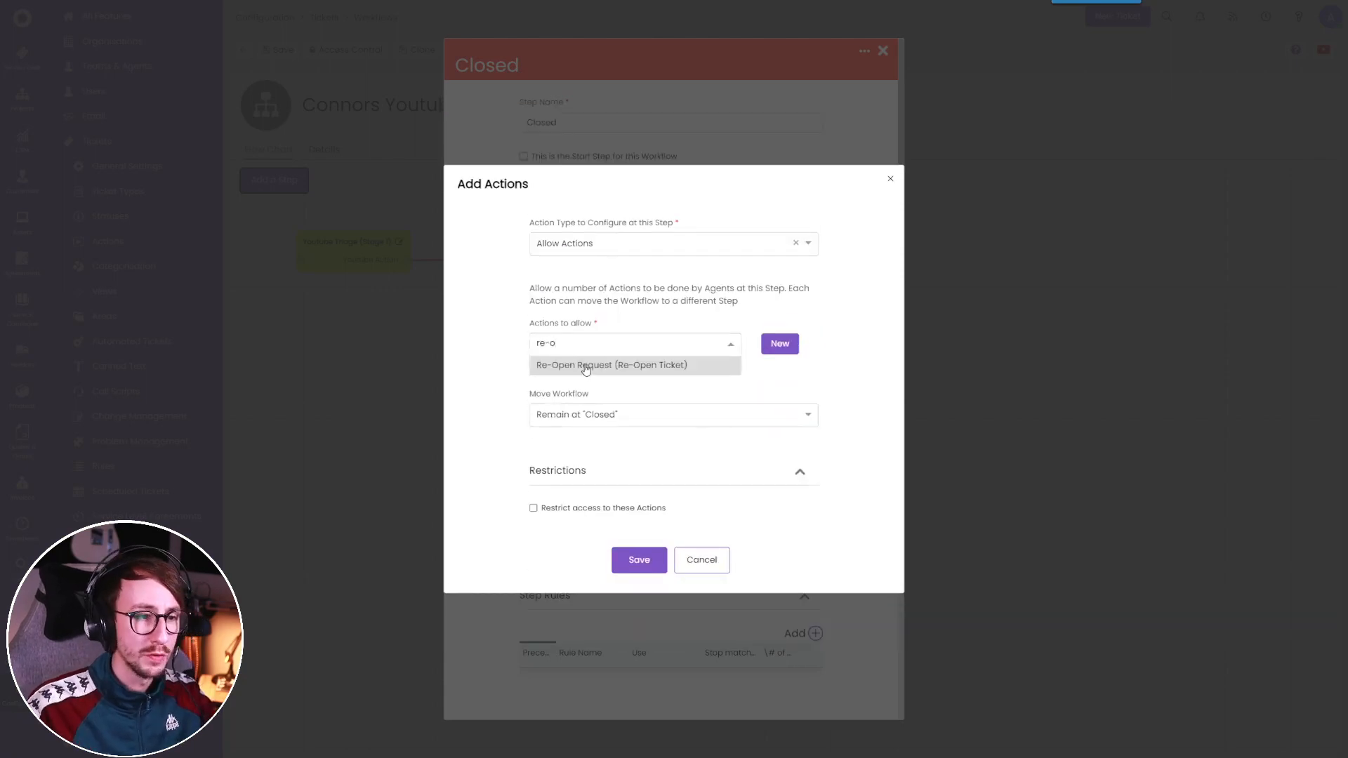
left_click(585, 367)
left_click(482, 340)
left_click(635, 559)
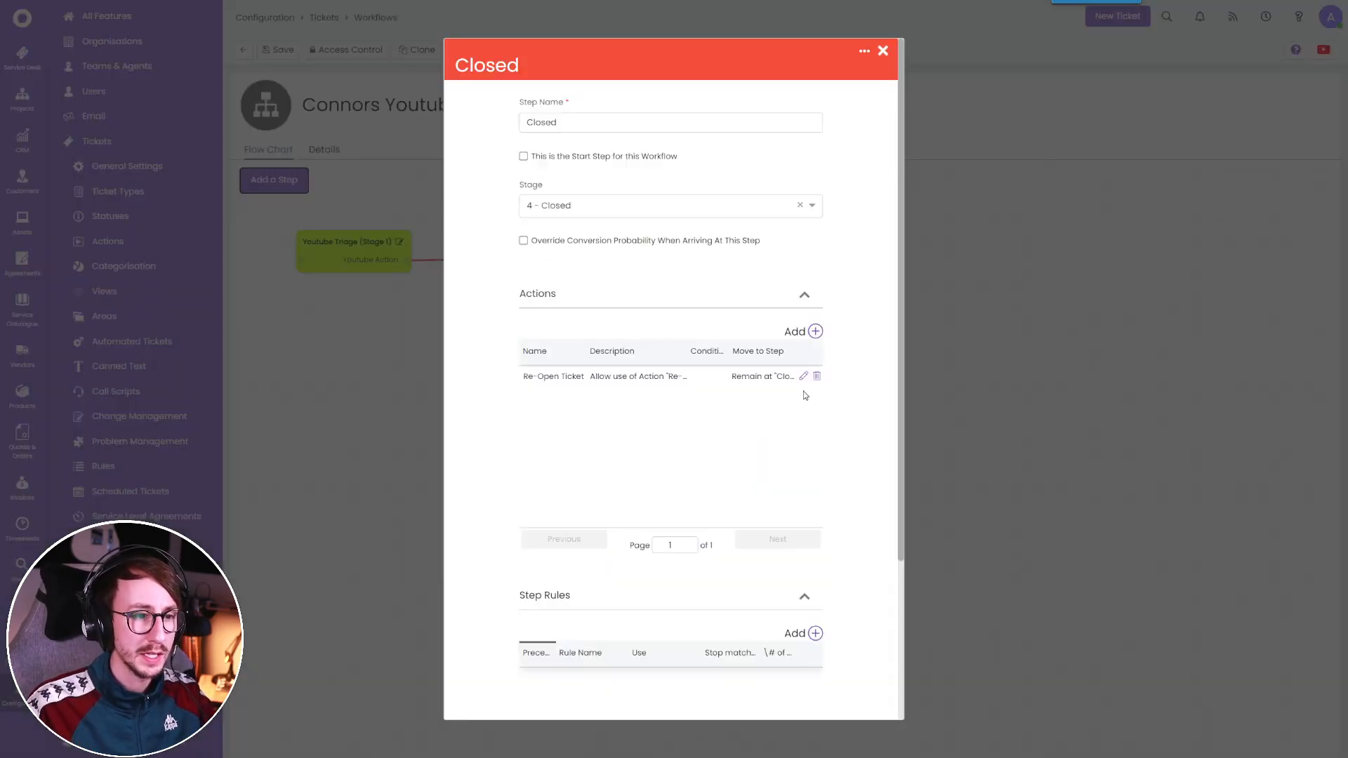
Add an End-User update action at the Closed step that moves the workflow to Assign The Ticket.
left_click(815, 334)
left_click(679, 381)
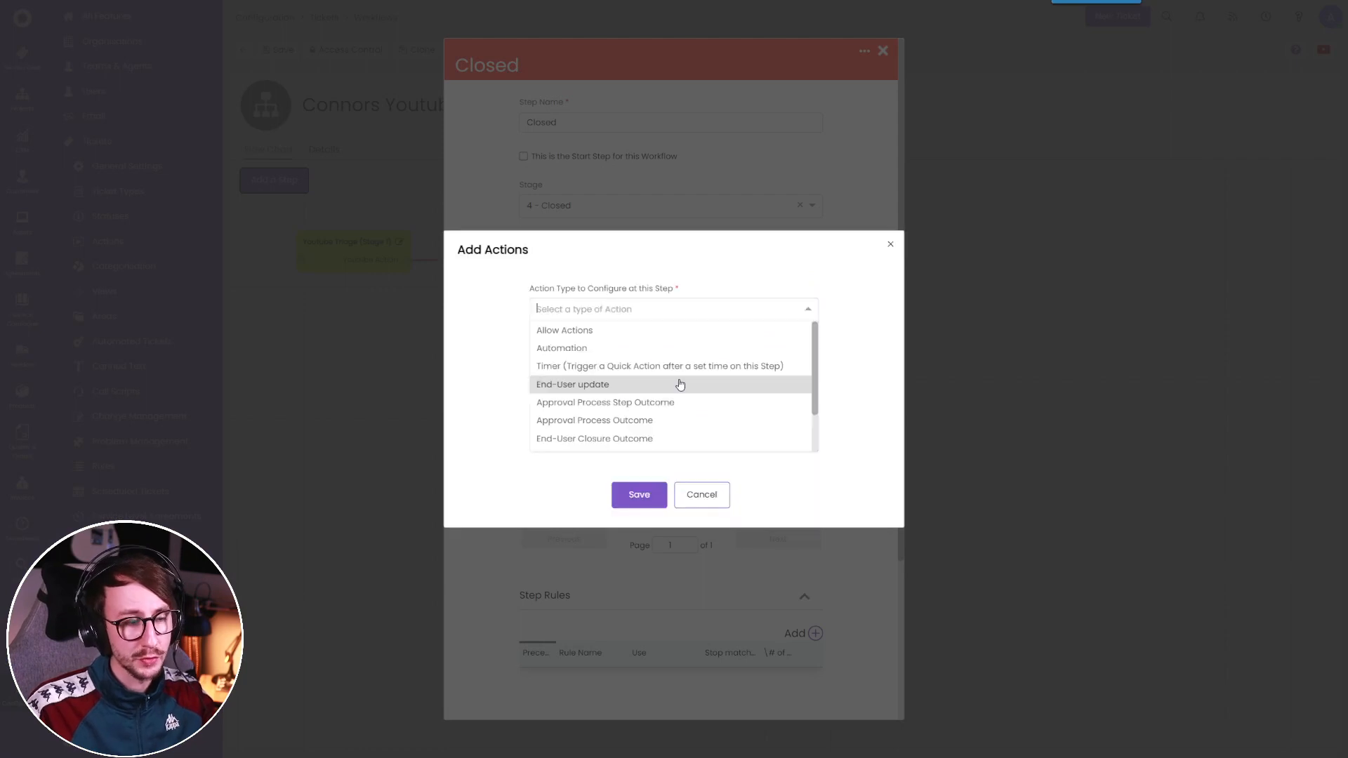
left_click(590, 391)
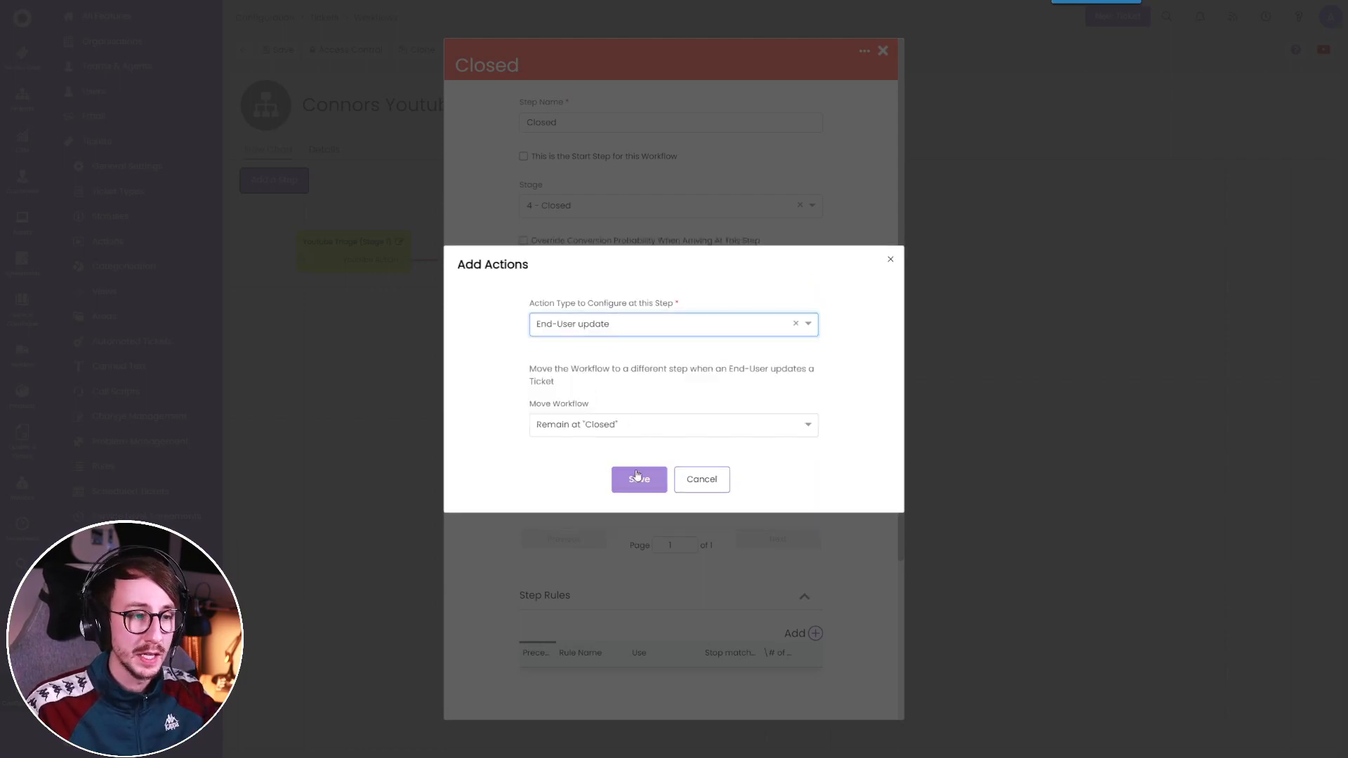
left_click(648, 429)
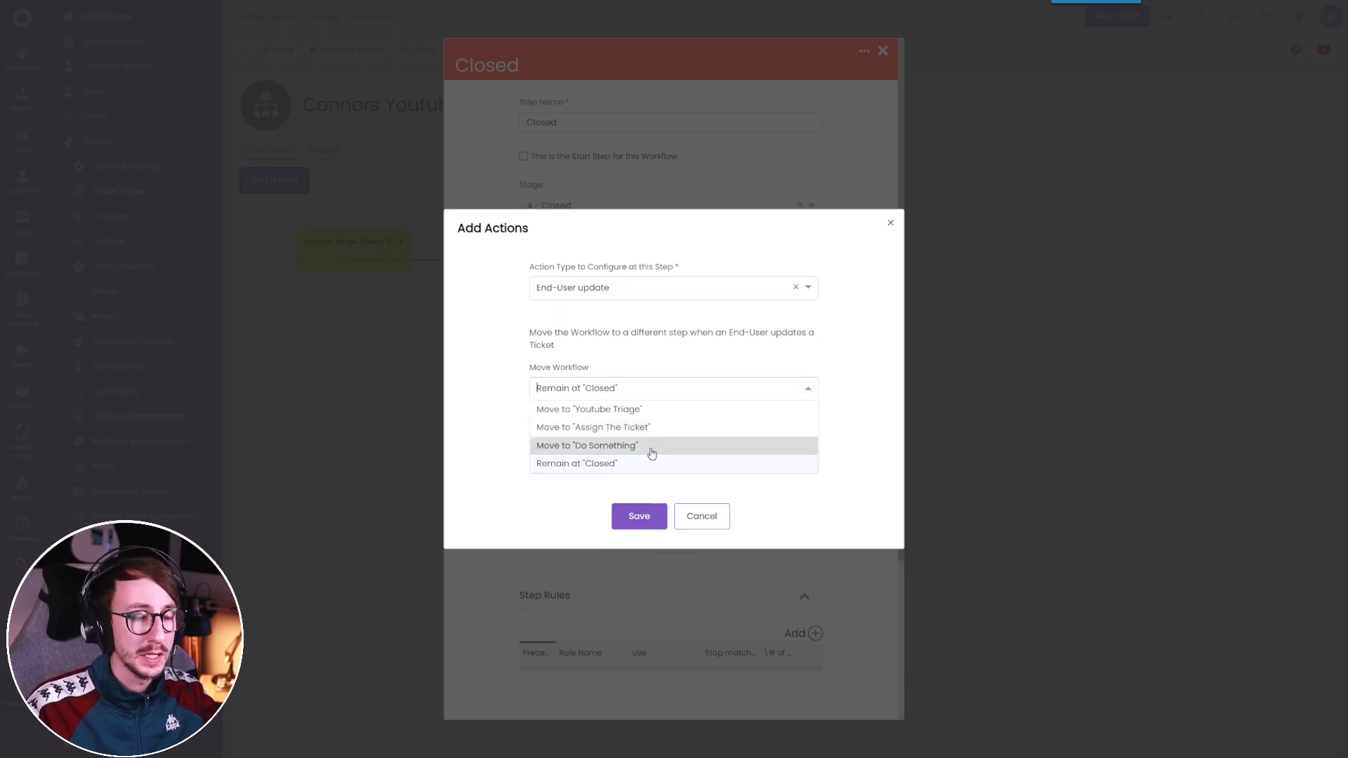
key("Up")
key("Return")
left_click(642, 477)
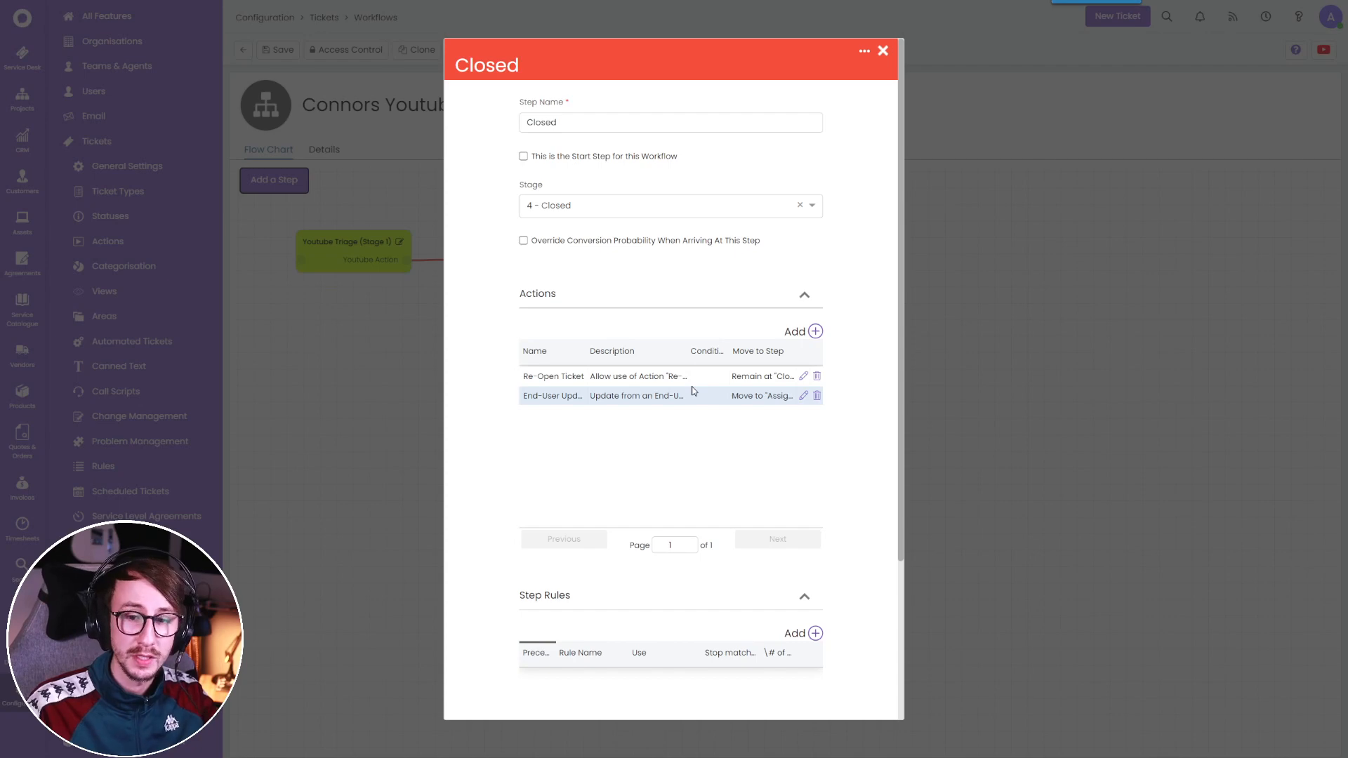
Save the Closed step and the whole workflow.
scroll(653, 509, "down", 5)
left_click(639, 691)
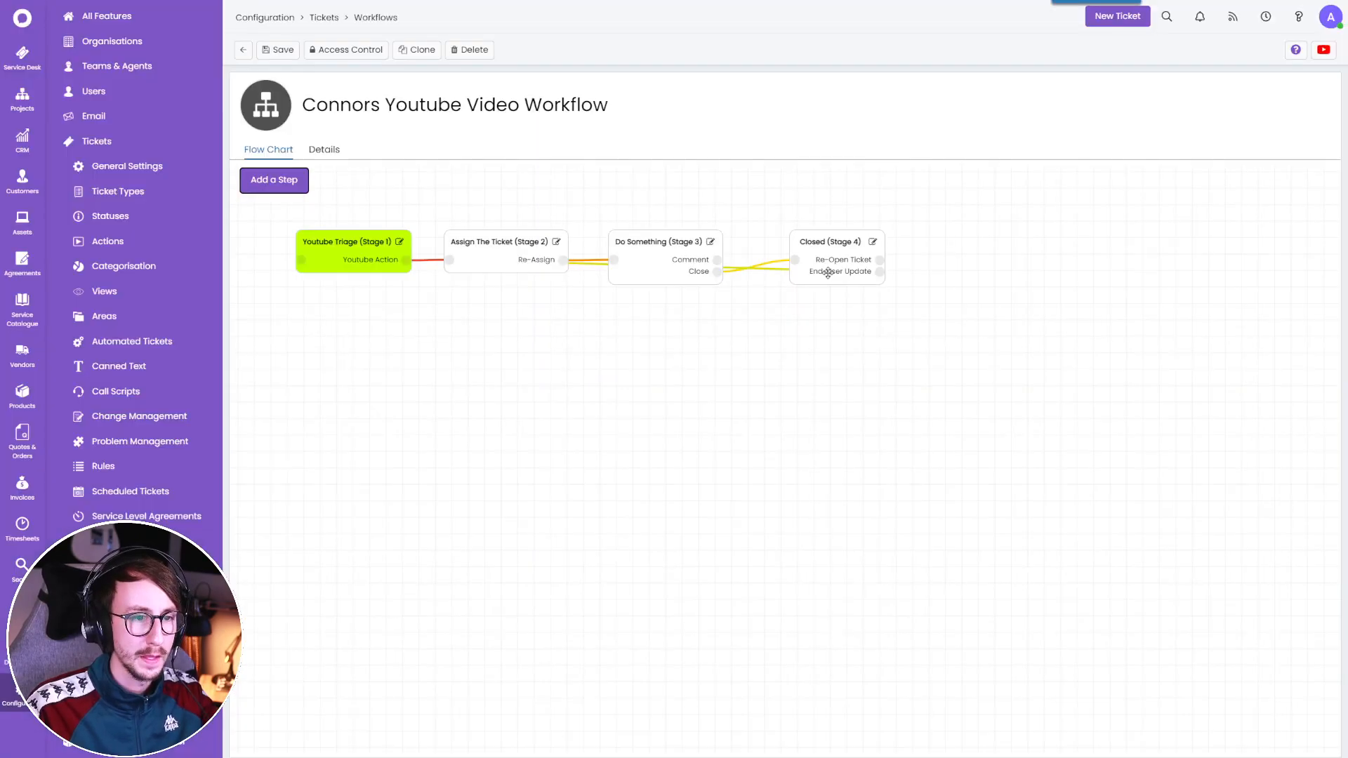
left_click(274, 50)
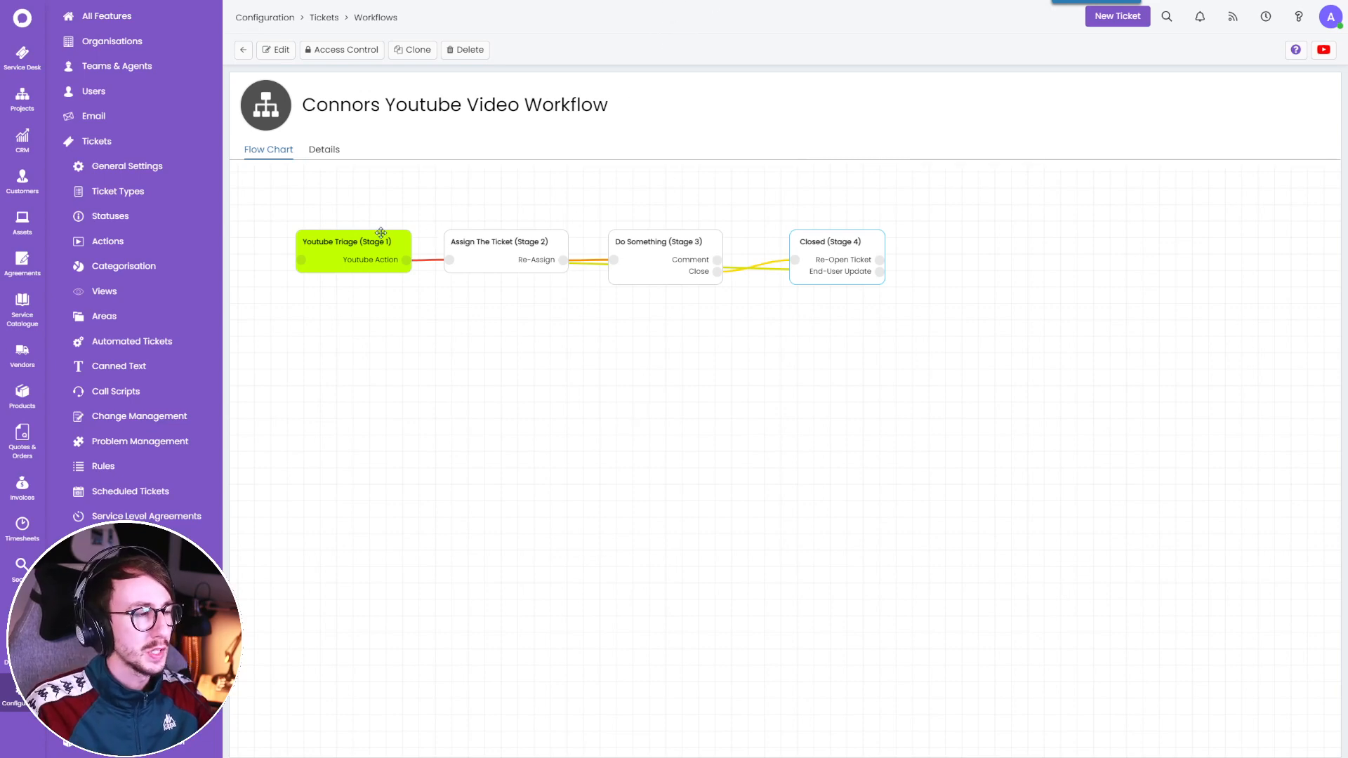
Start a new ticket action with "Video was Liked" as both its outcome description and button name.
left_click(202, 247)
left_click(1309, 55)
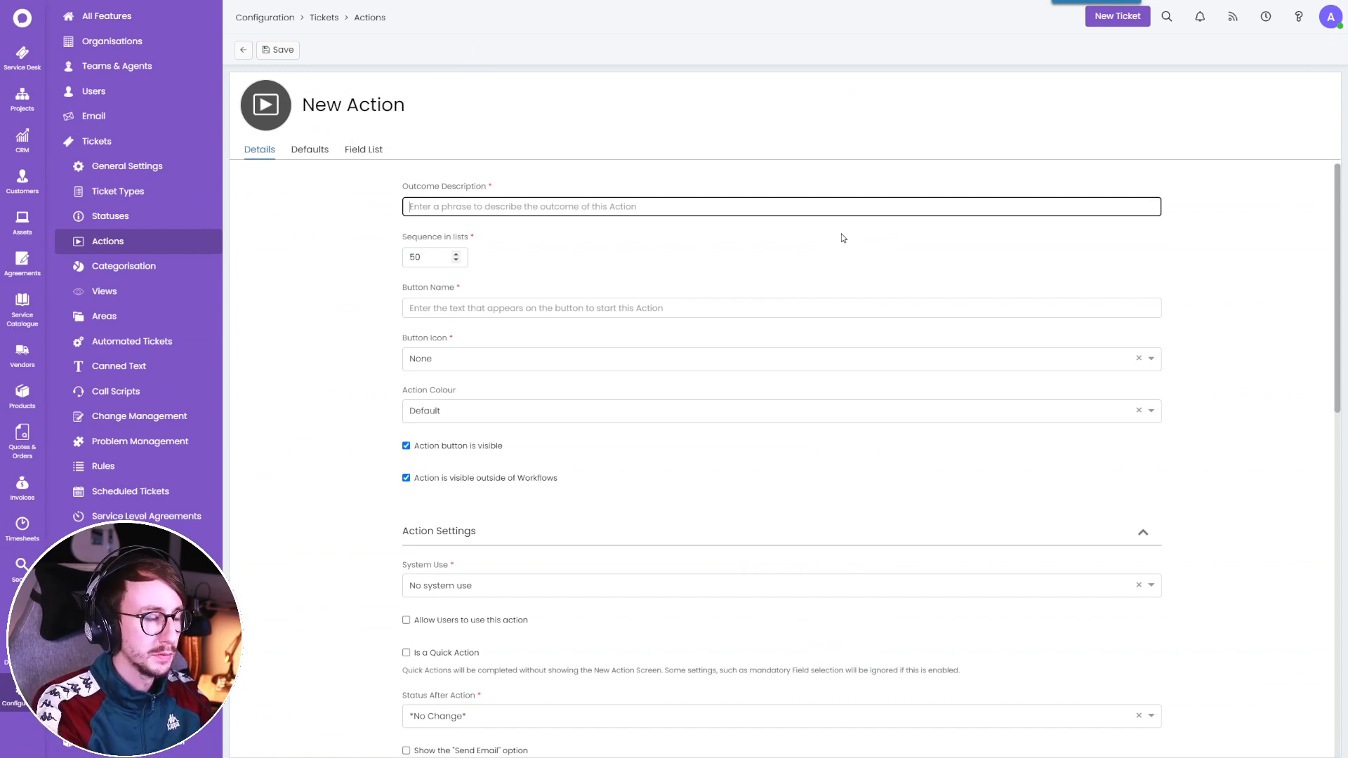
type("Video was Liked")
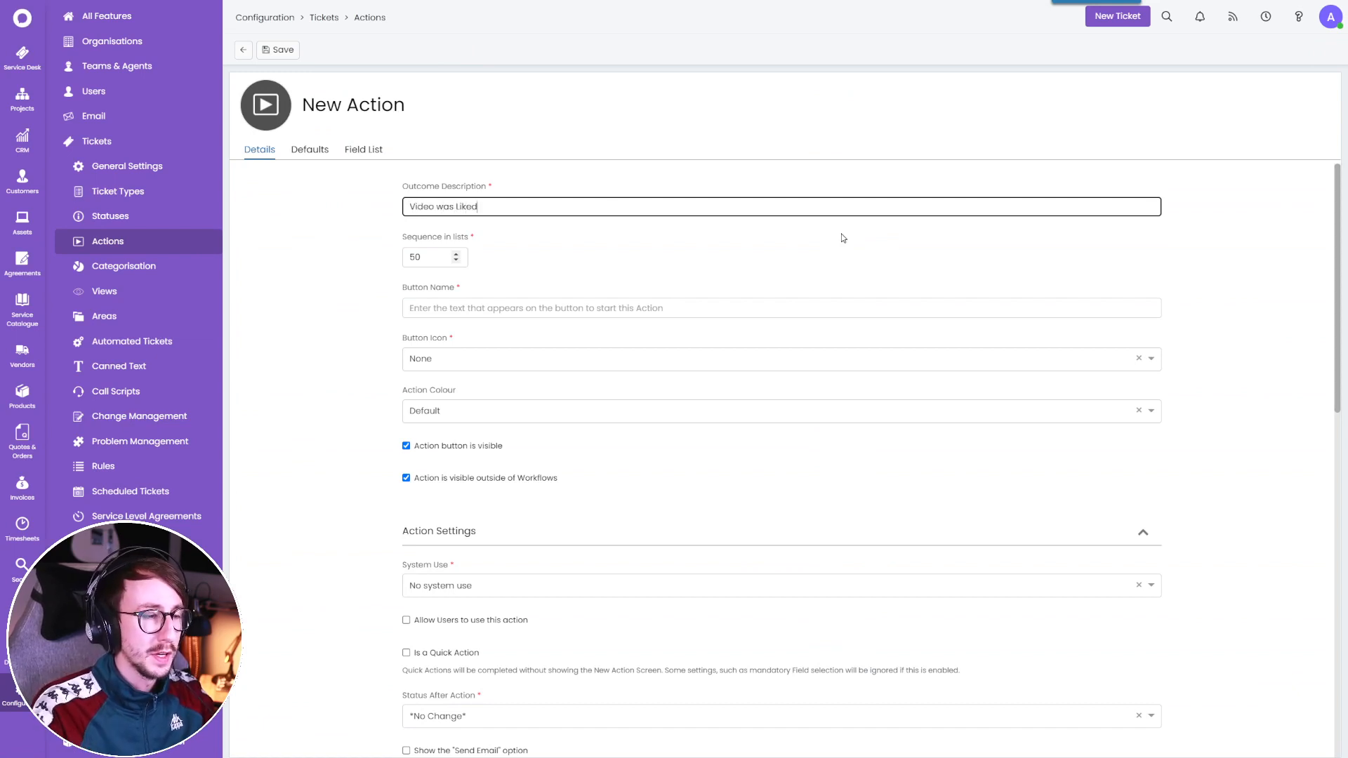
key("ctrl+a")
key("ctrl+c")
left_click(505, 307)
key("ctrl+v")
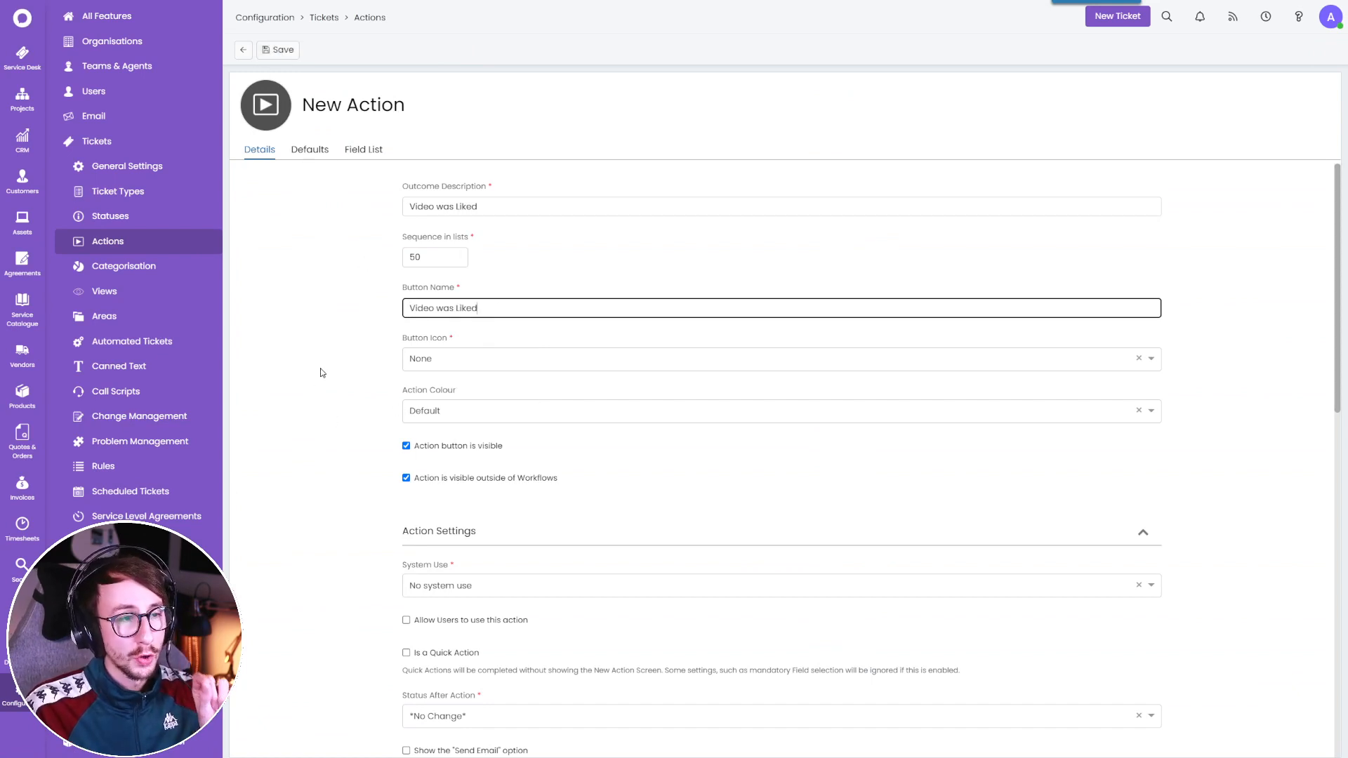
Make the Video was Liked action a Quick Action and save it.
left_click(430, 655)
left_click_drag(967, 672, 425, 656)
left_click(358, 649)
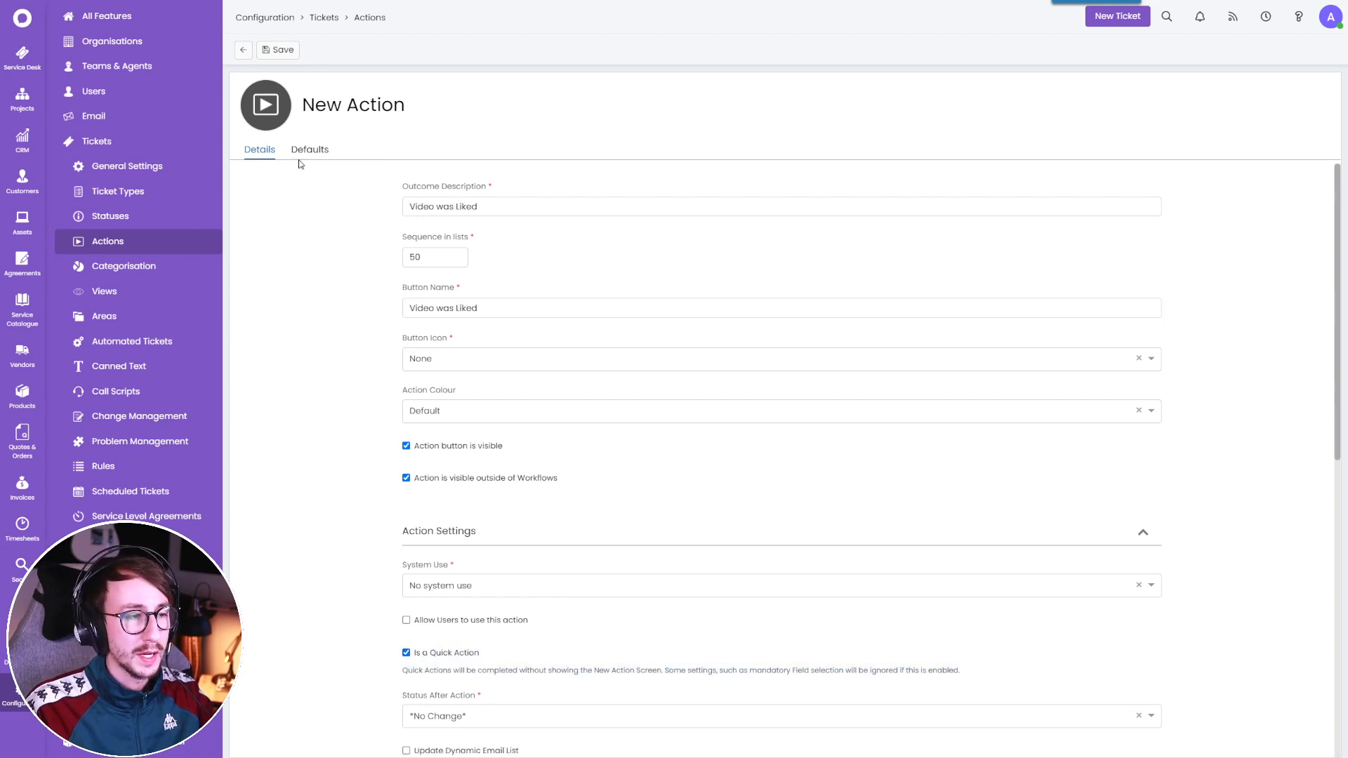
left_click(270, 53)
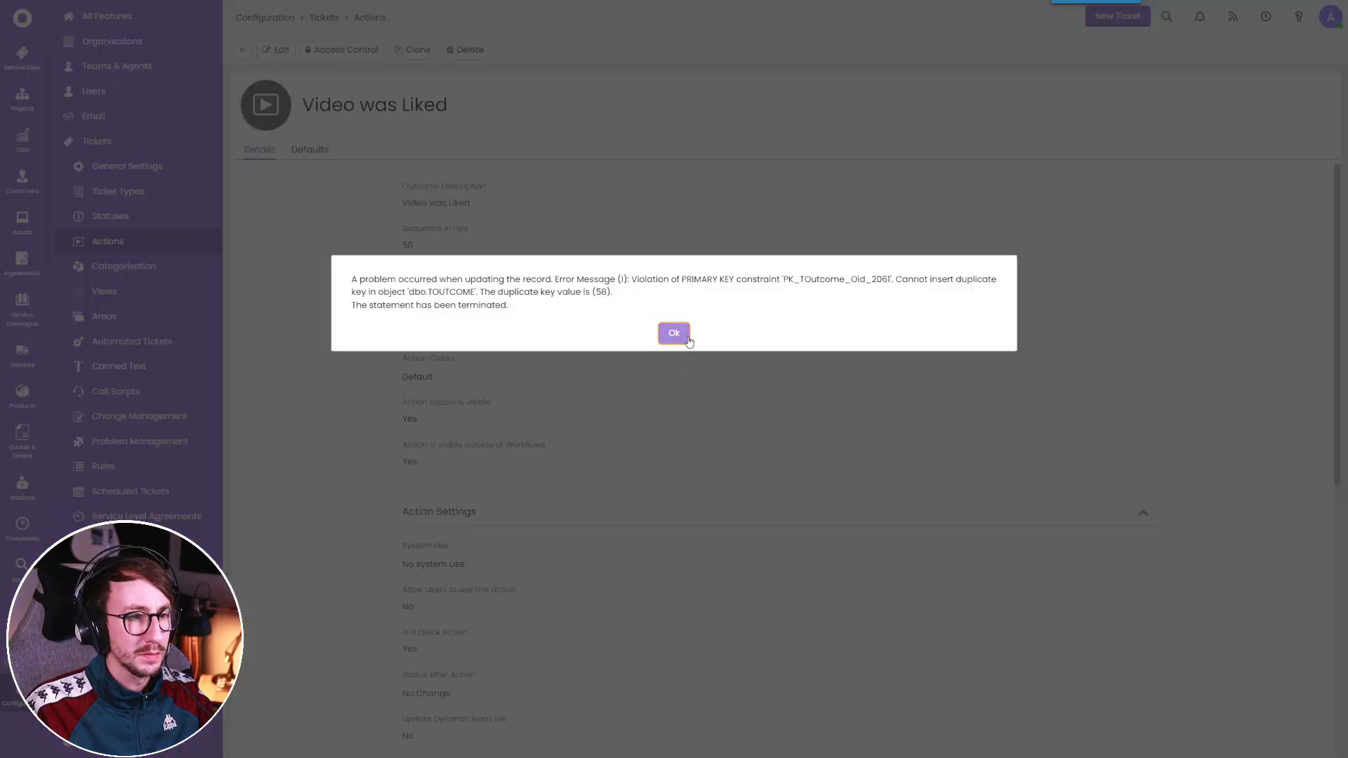
Create and save a quick action with "Video has a Comment" as both its outcome description and button name.
left_click(680, 334)
left_click(243, 49)
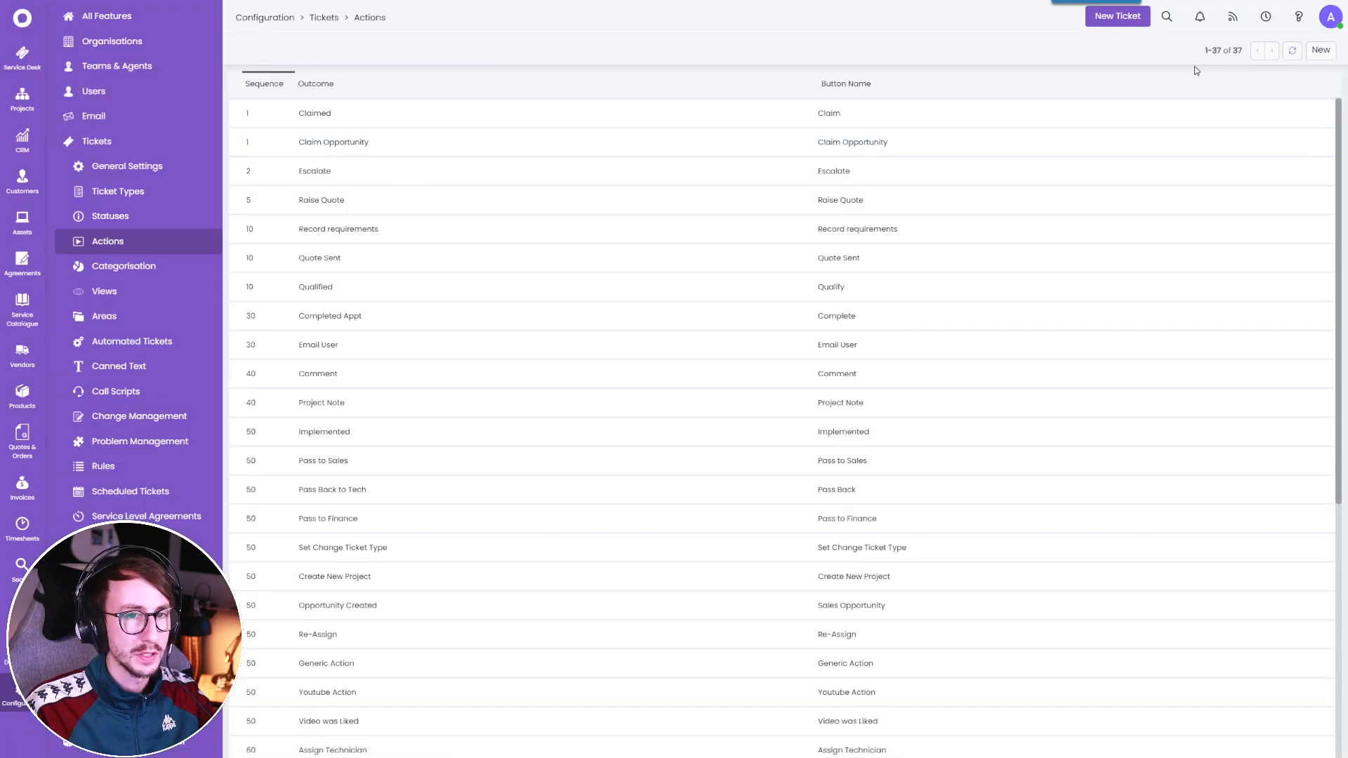
left_click(1318, 52)
type("Video")
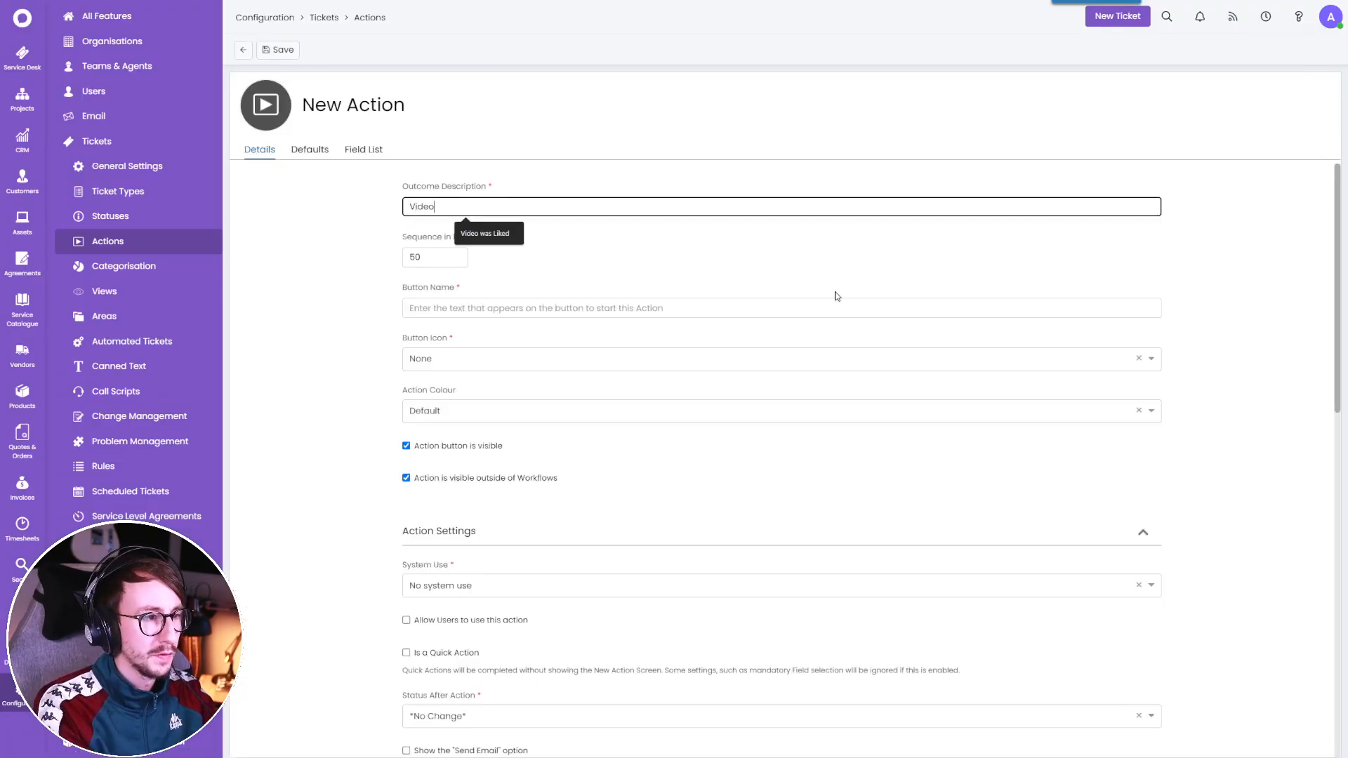
type(" has a Comment")
key("ctrl+a")
key("ctrl+c")
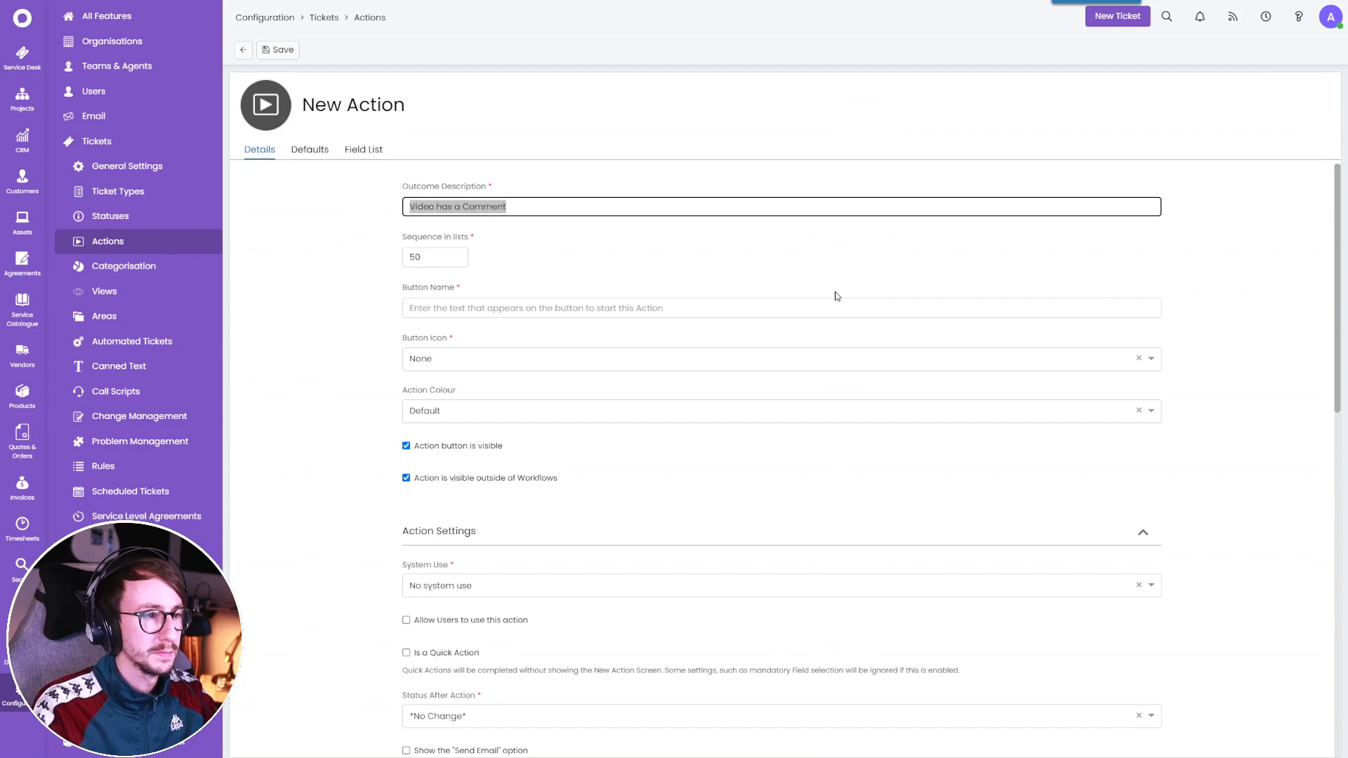
left_click(767, 308)
key("ctrl+v")
left_click(477, 652)
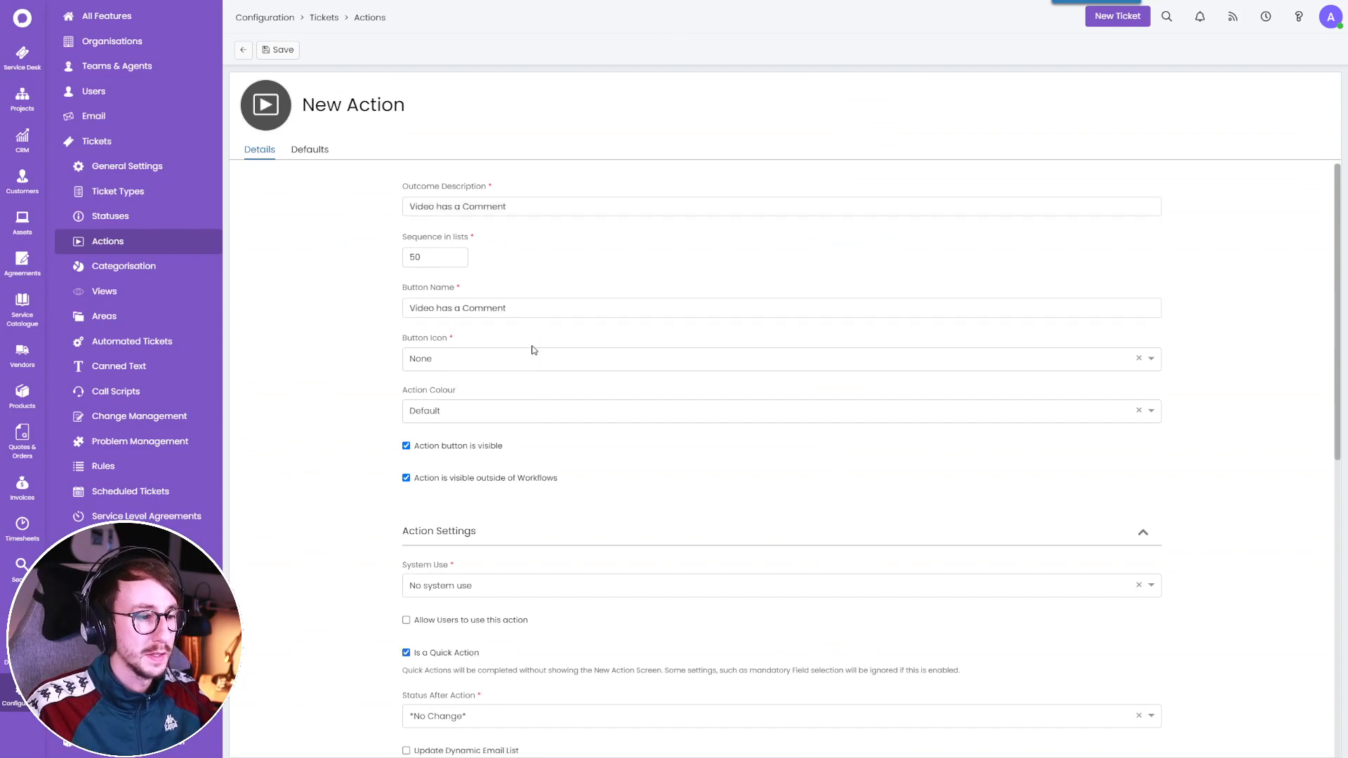
left_click(278, 49)
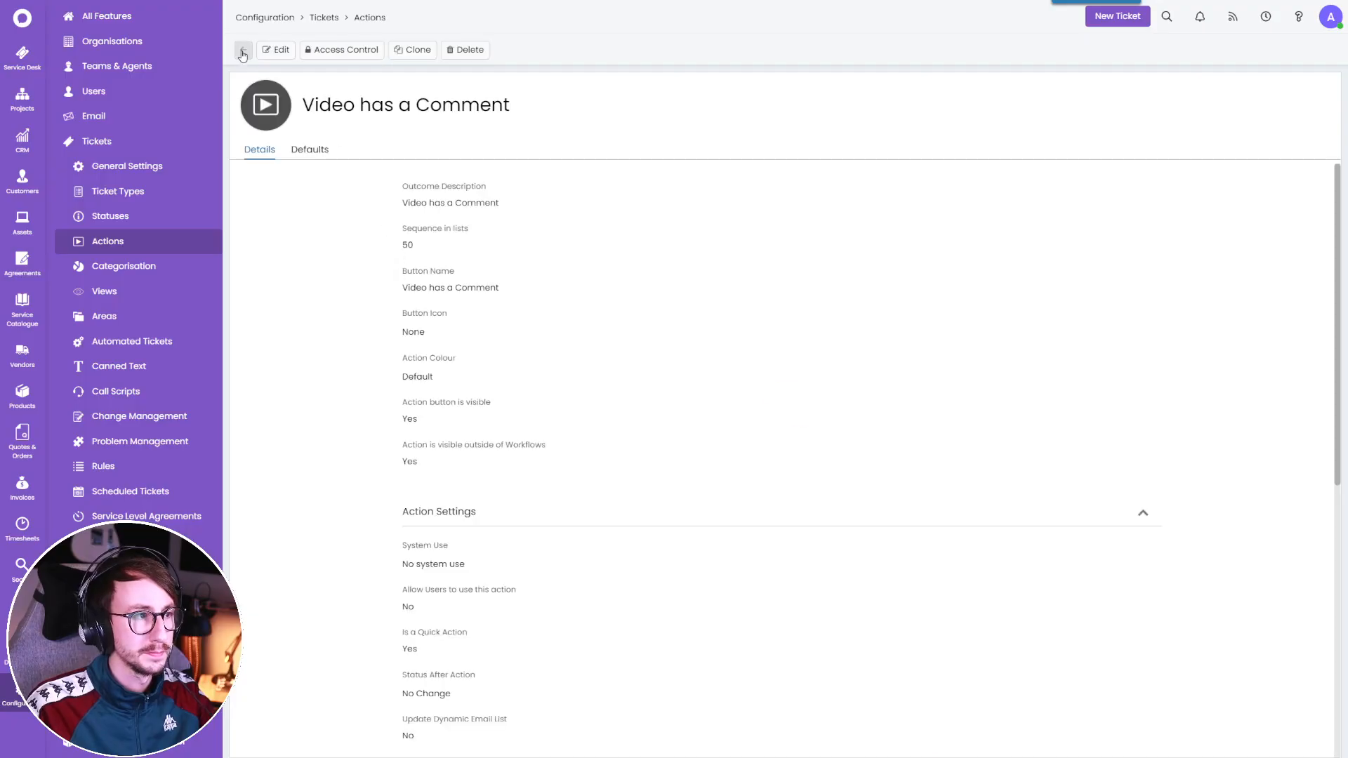
Create and save another quick action with "User Subscribed" as both its outcome description and button name.
left_click(1320, 49)
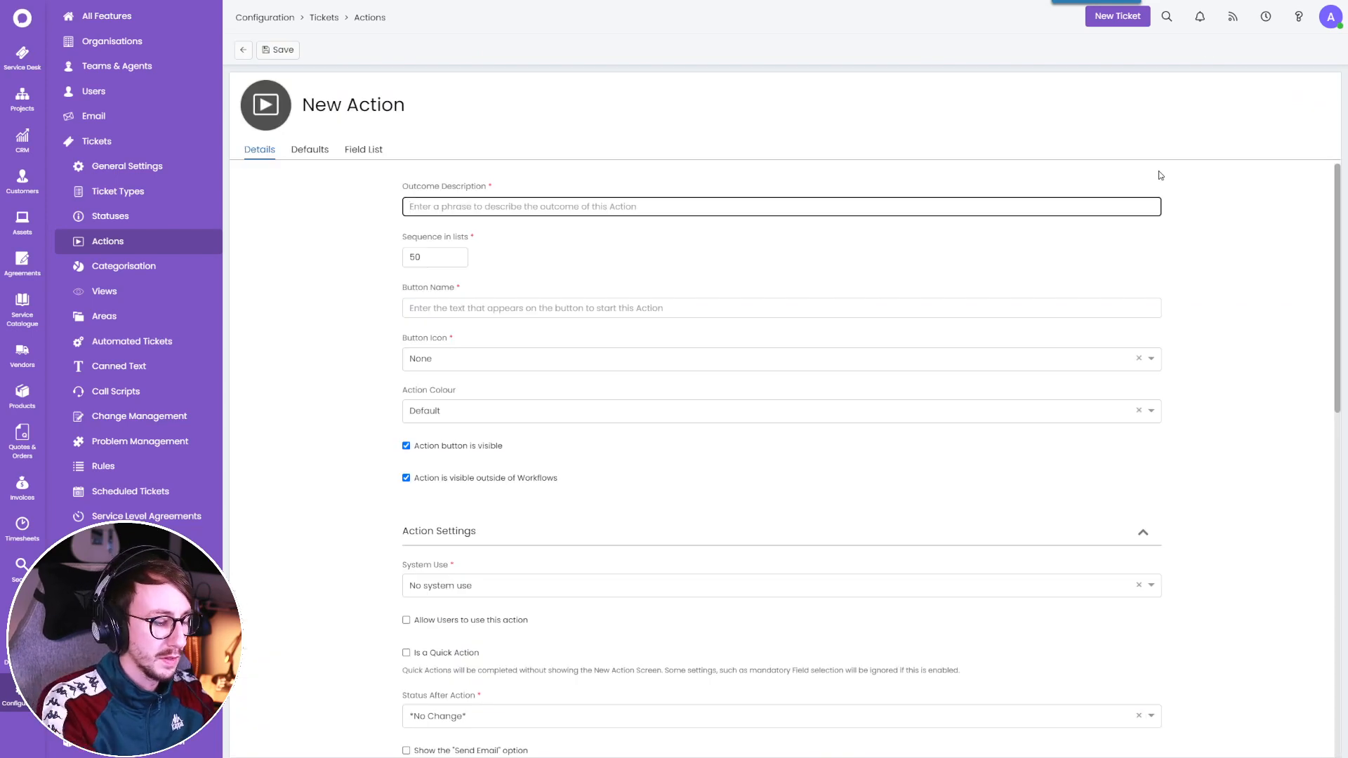
type("User Subscribed")
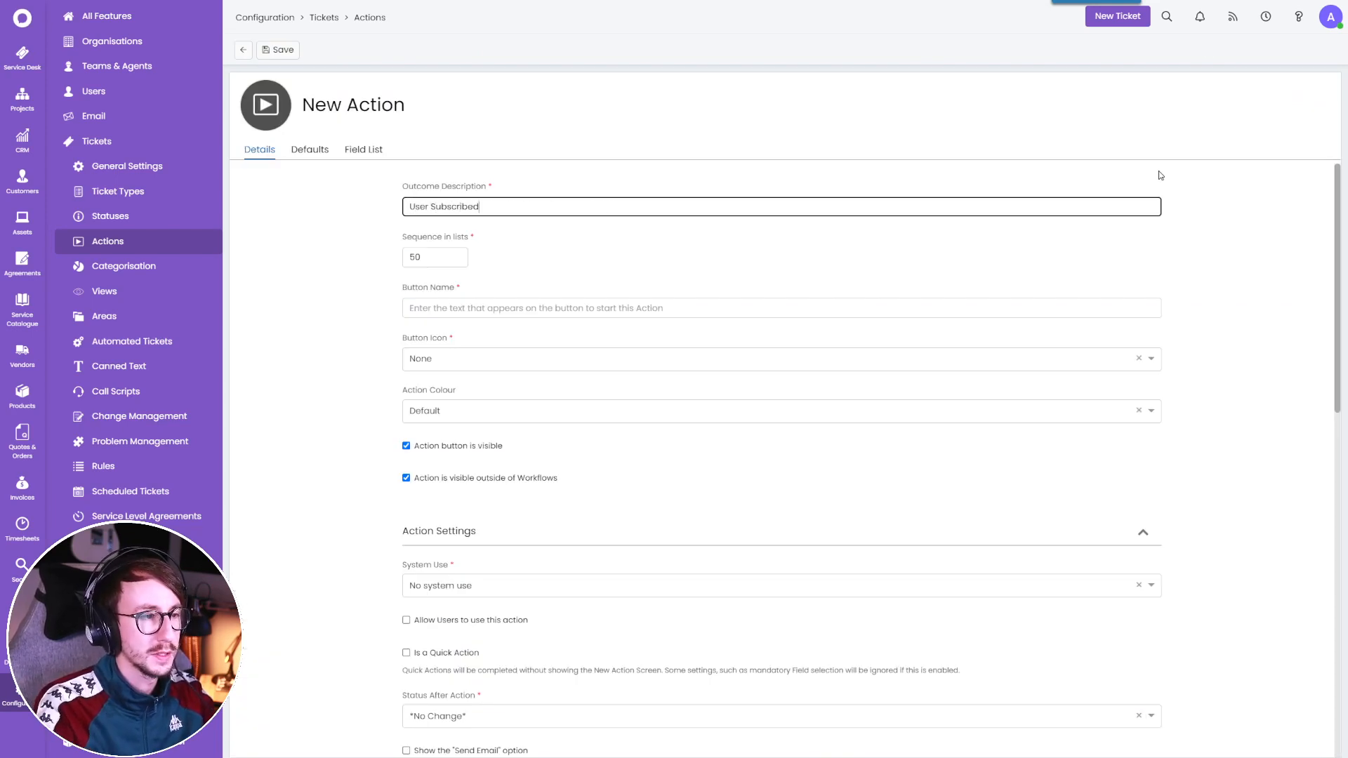
key("ctrl+a")
key("ctrl+c")
key("Tab")
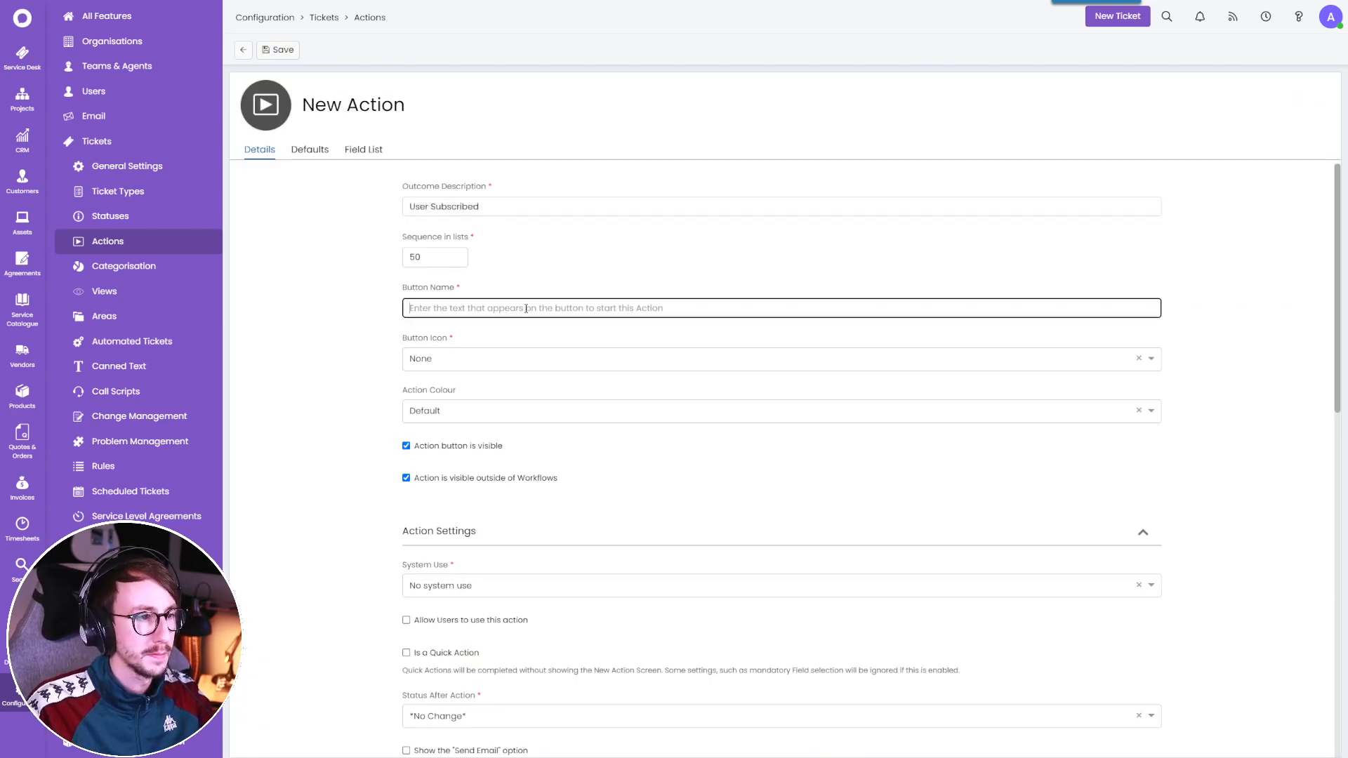
key("ctrl+v")
left_click(444, 654)
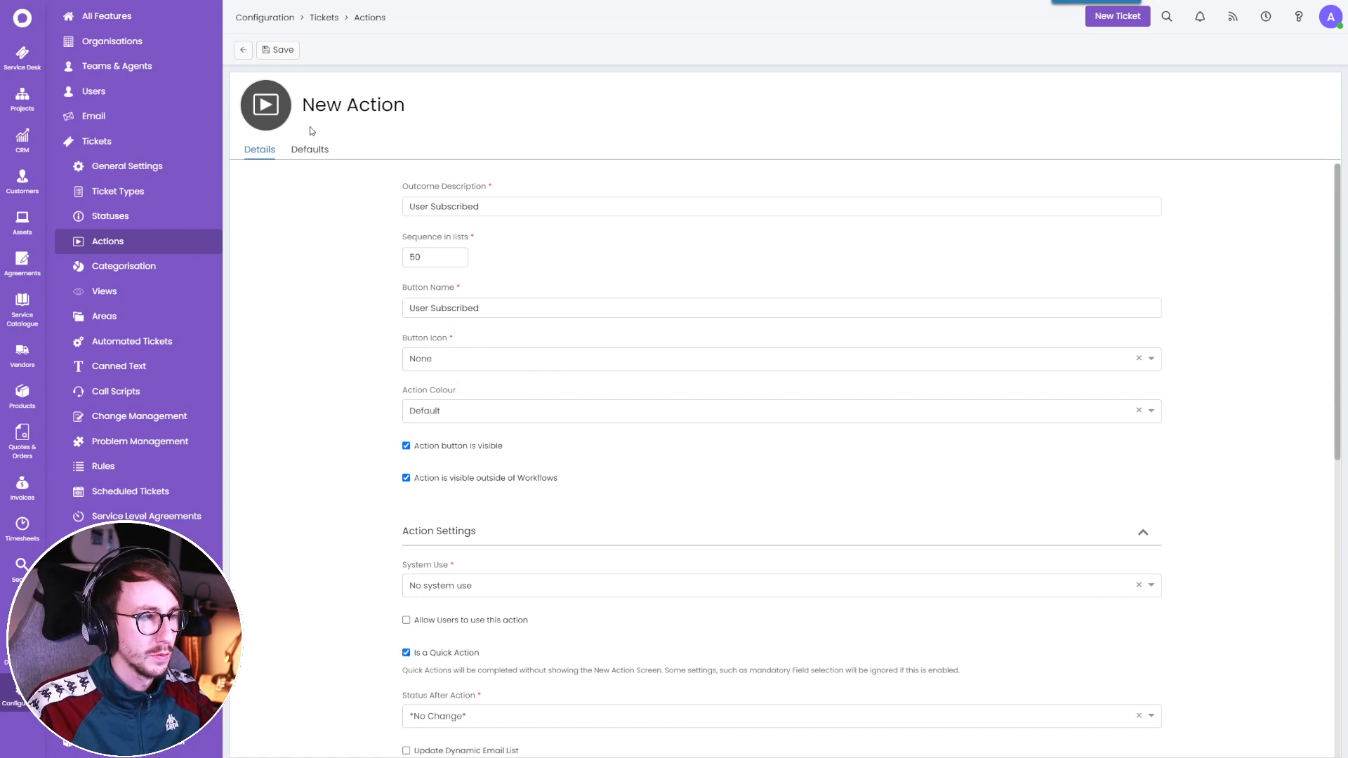
left_click(279, 50)
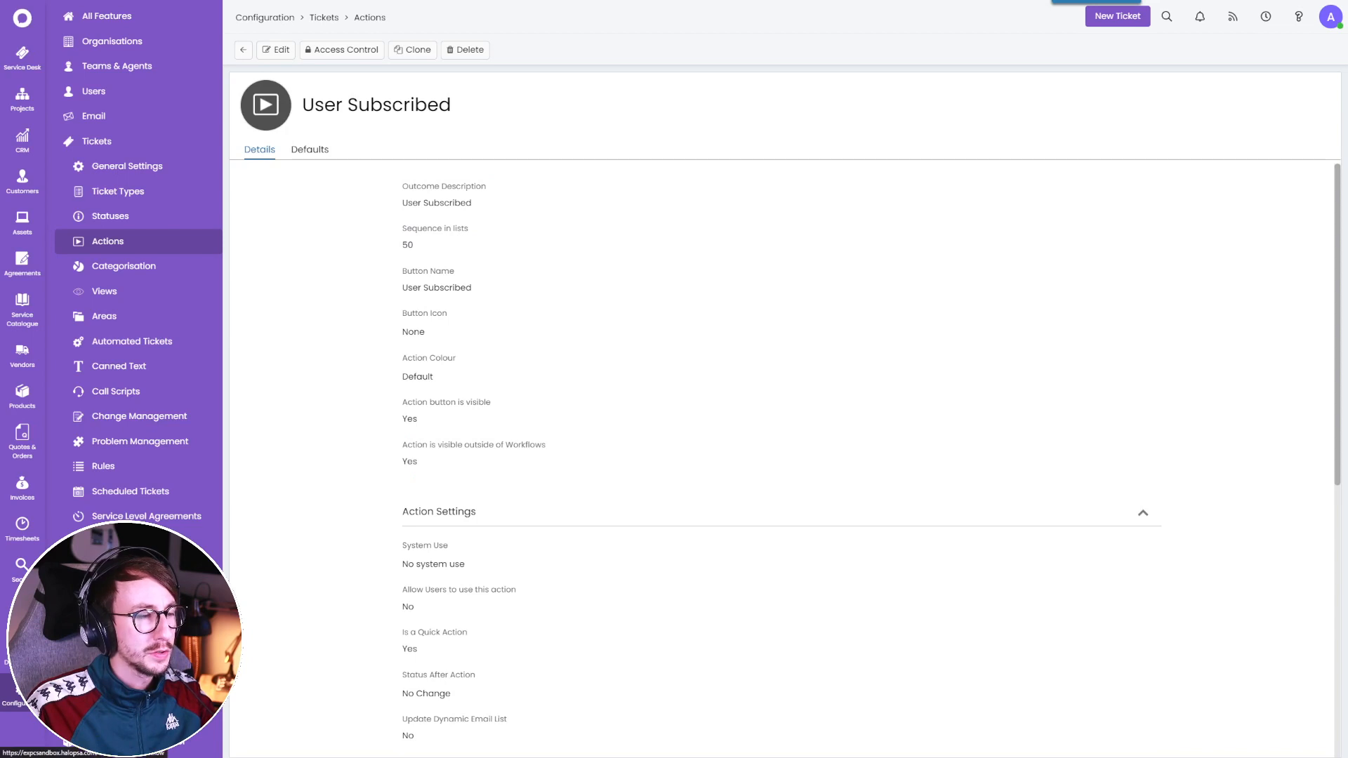
Open the Youtube Video workflow for editing and dismiss the in-use warning.
left_click(112, 541)
left_click(440, 378)
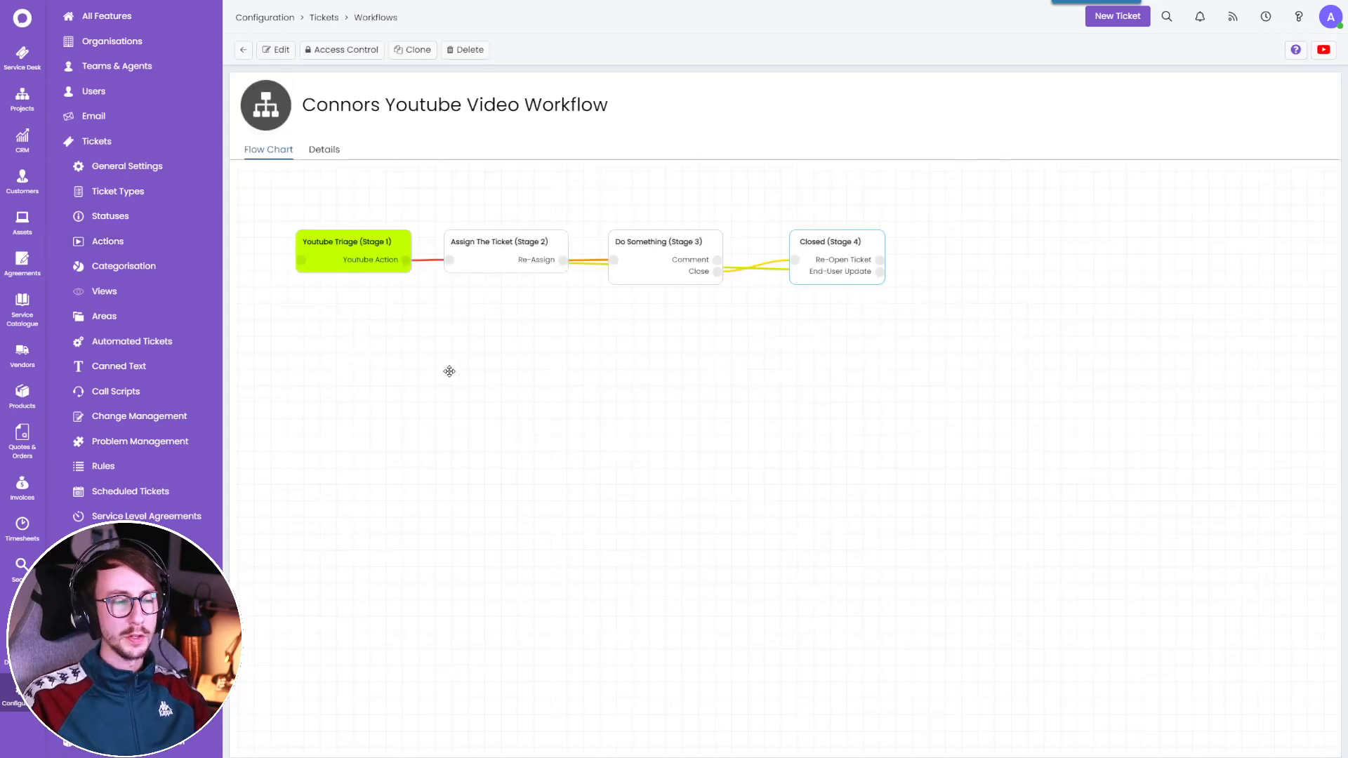
left_click(280, 50)
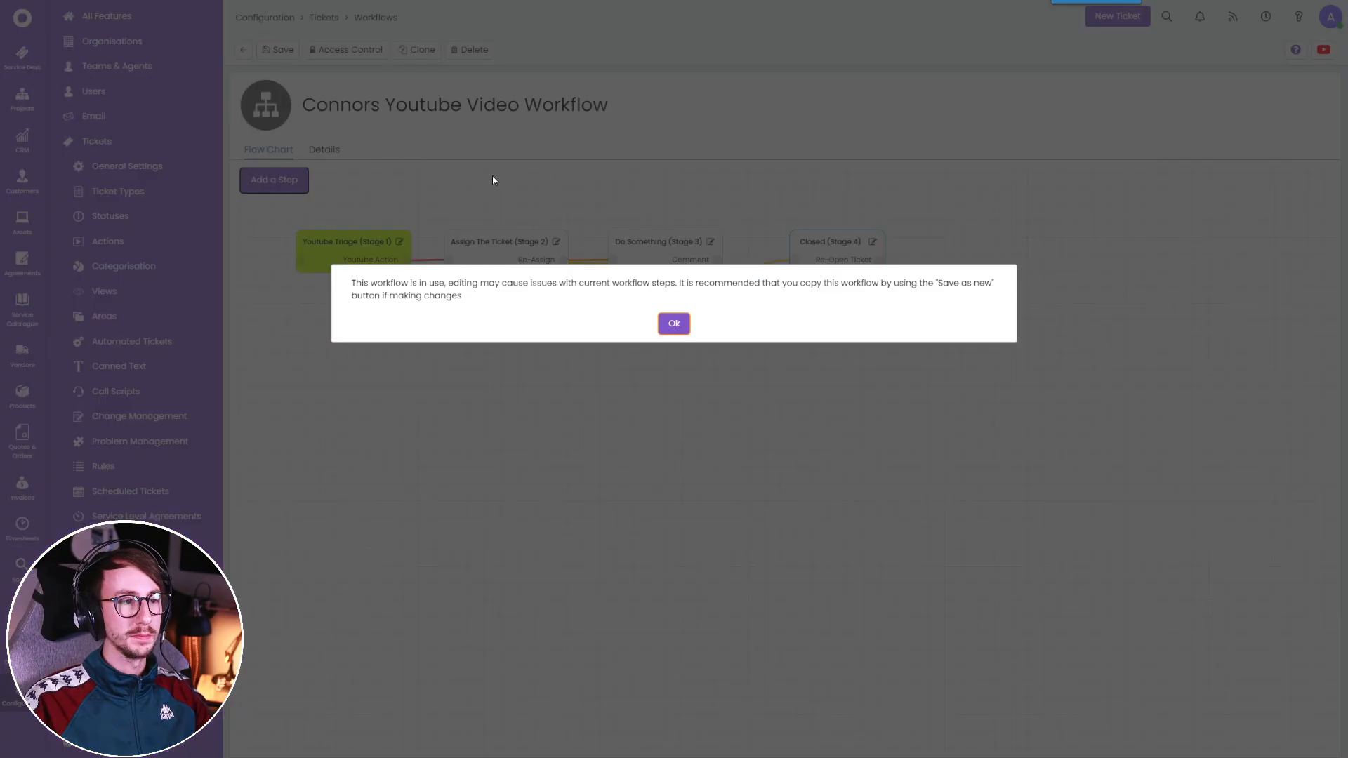
left_click(672, 325)
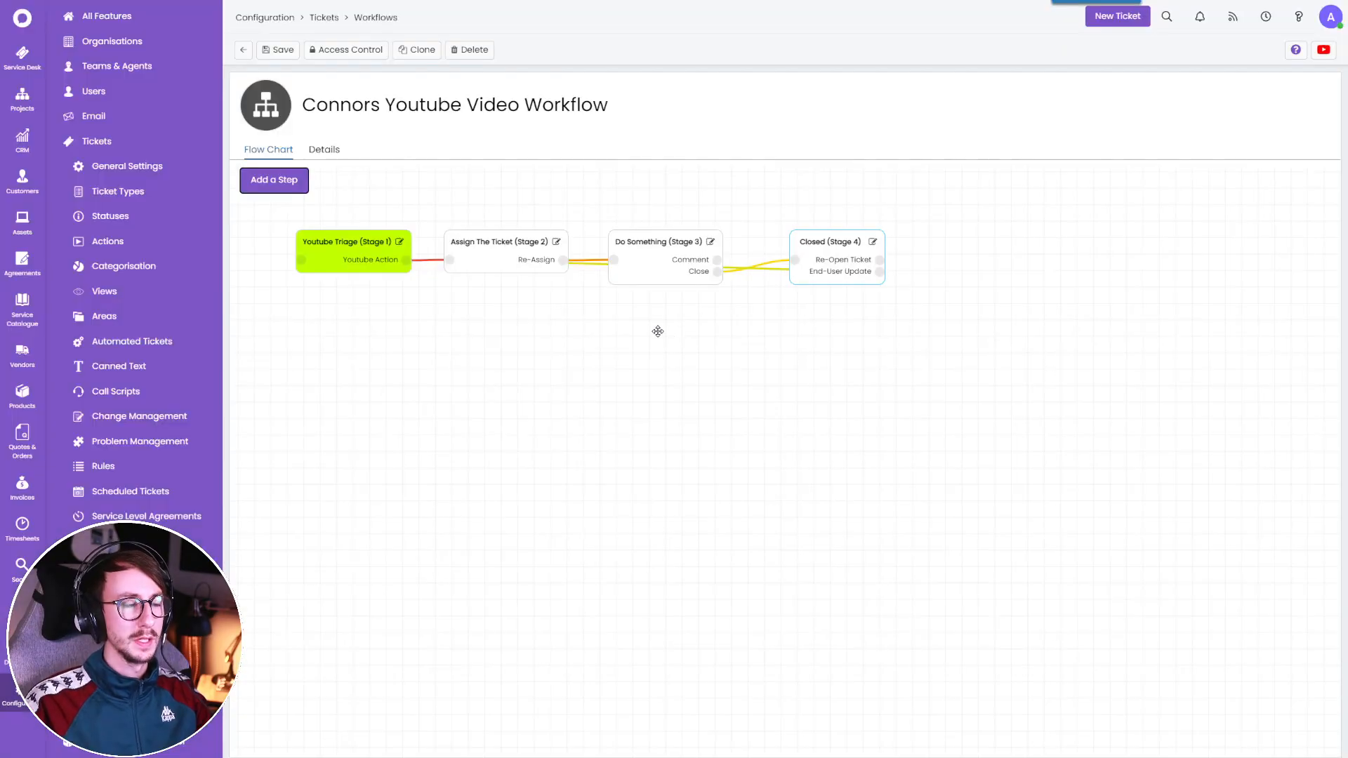
Add a step named "Automation Step" at stage 1 - Youtube Triage and place it beneath the Youtube Triage step in the flow chart.
left_click(276, 182)
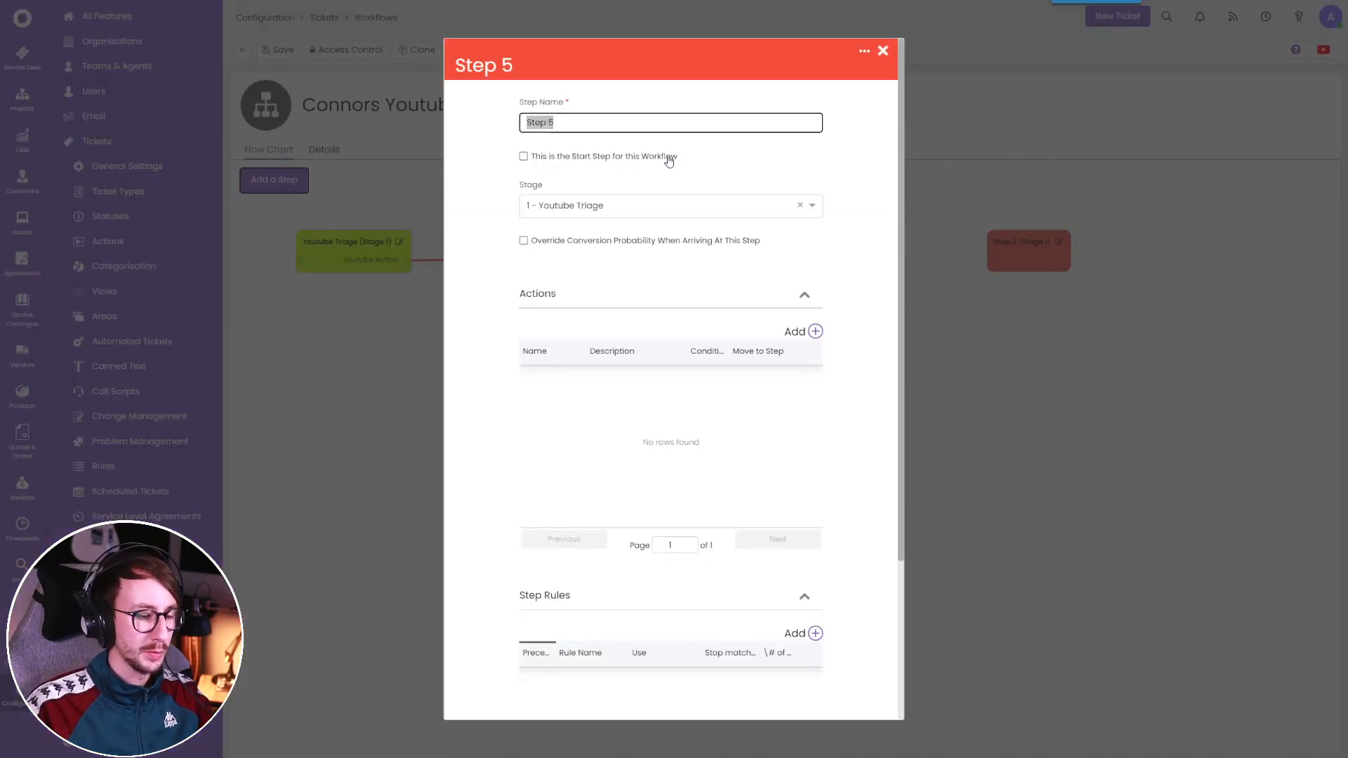
type("Automation")
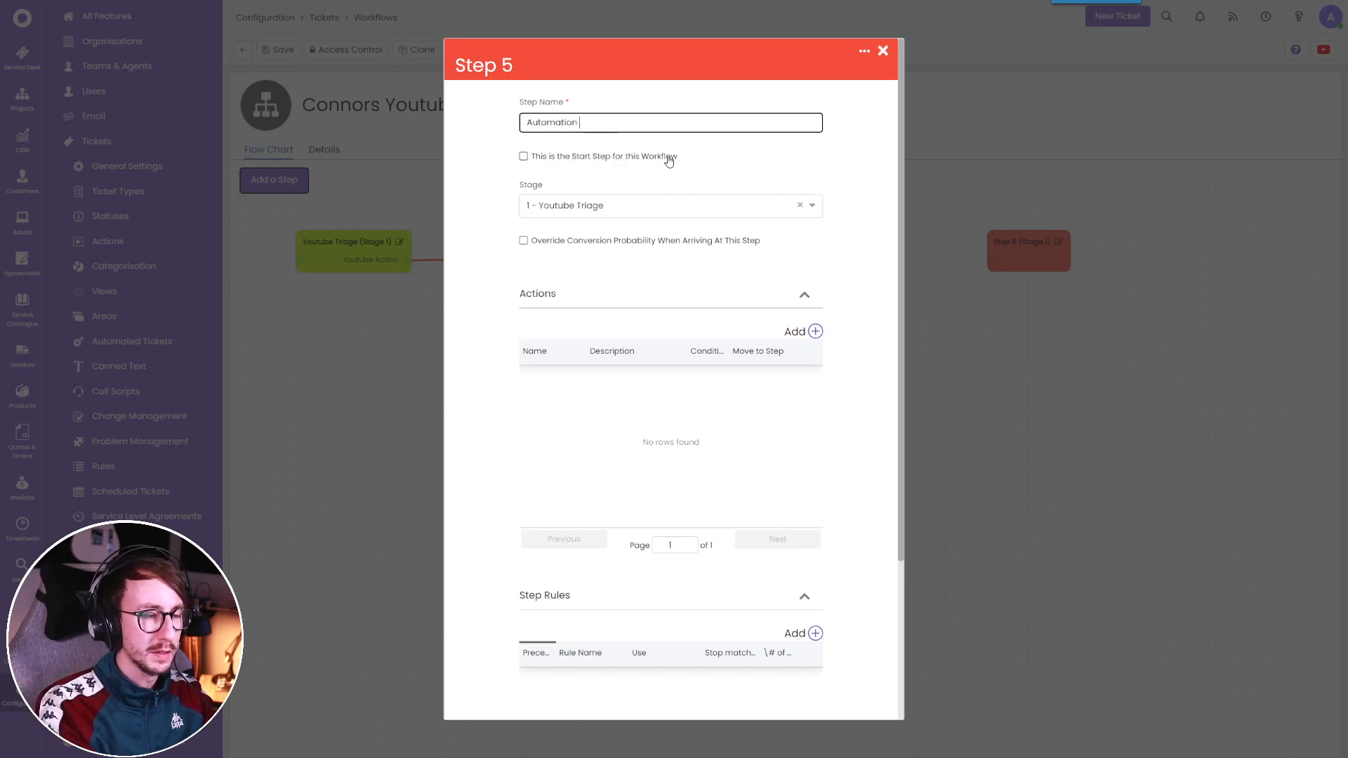
left_click(599, 214)
left_click(591, 228)
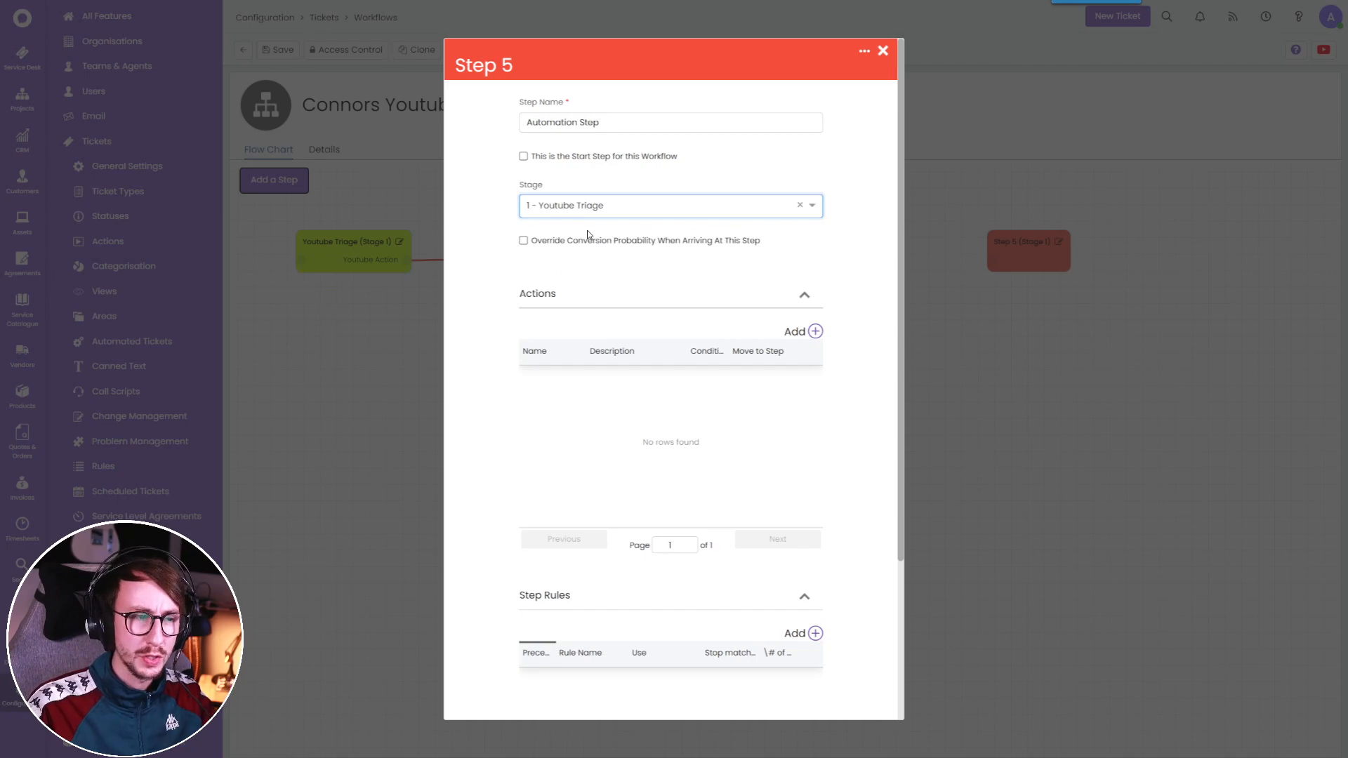
left_click(597, 212)
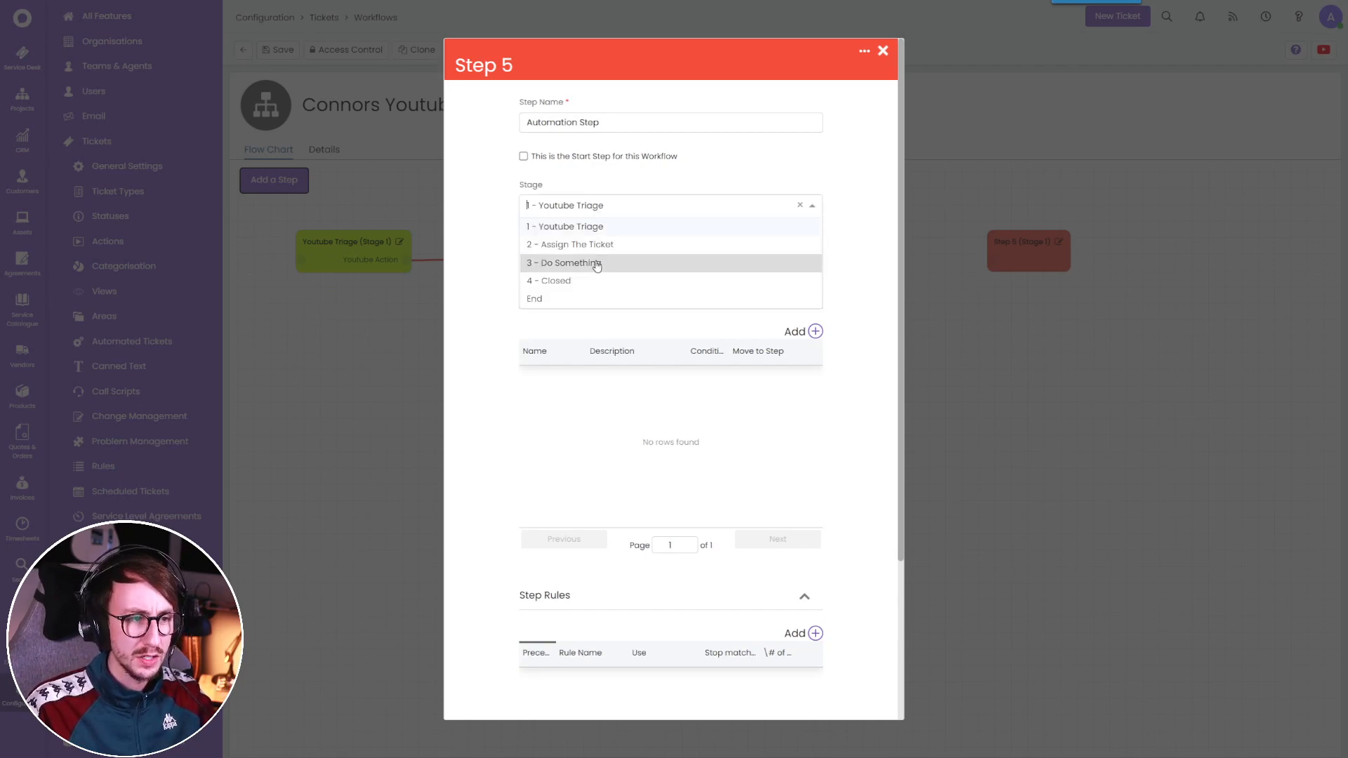
left_click(592, 229)
scroll(621, 460, "down", 3)
left_click(638, 689)
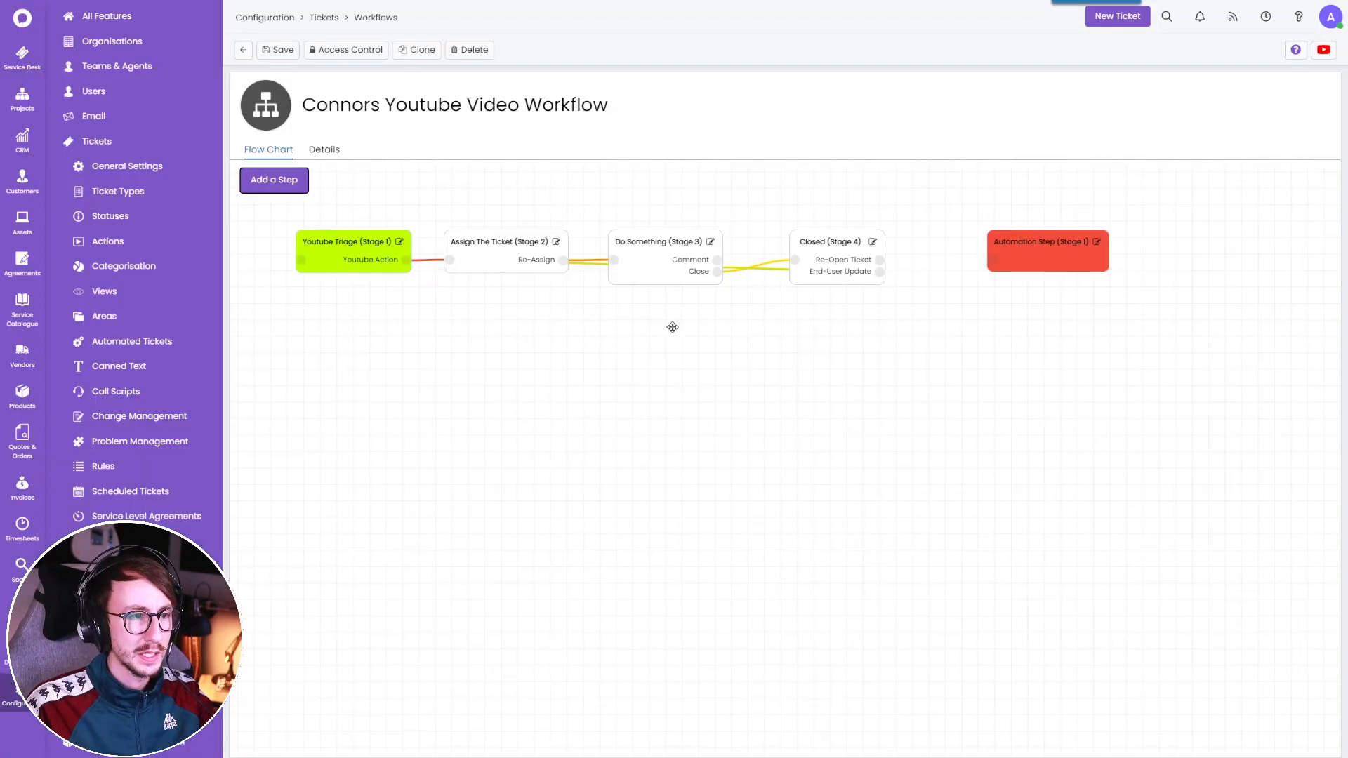
left_click_drag(358, 346, 373, 346)
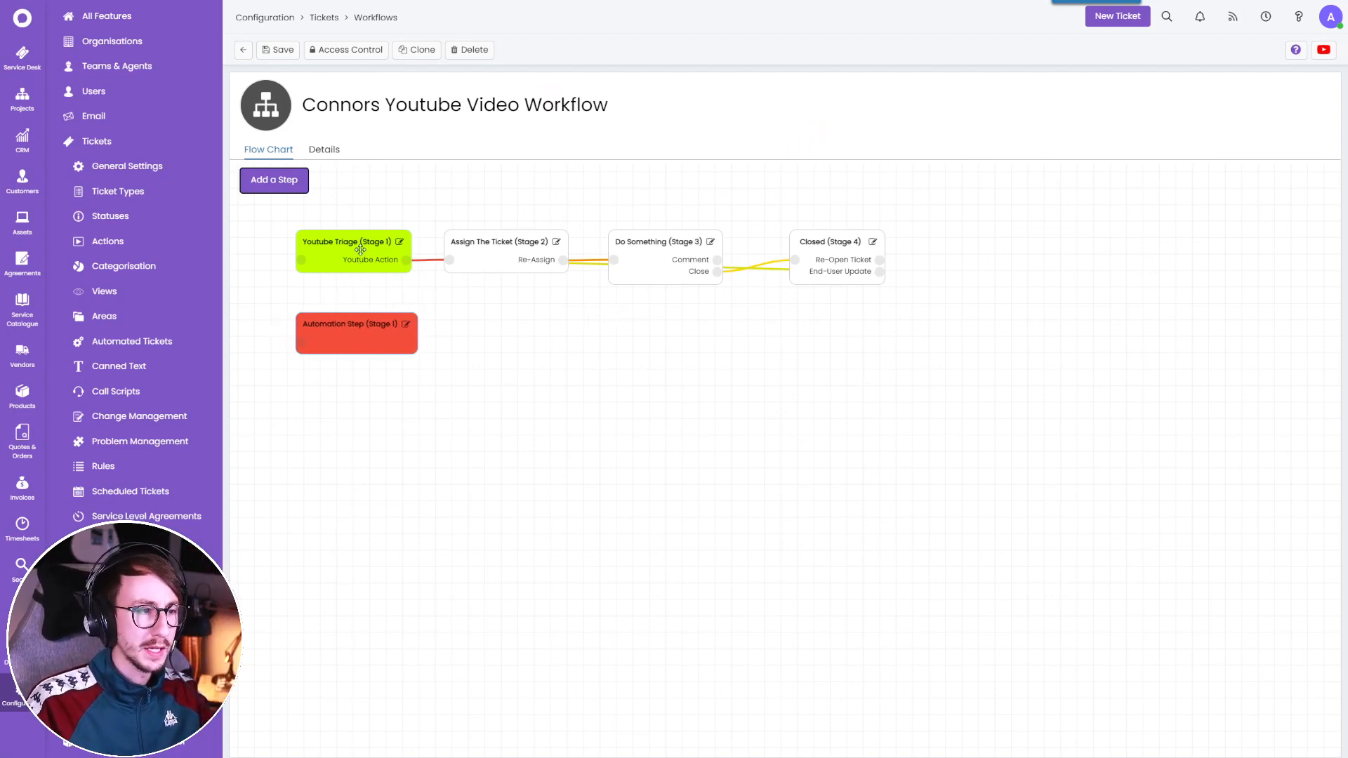
Make the Youtube Action of the Youtube Triage step move the workflow to Automation Step, and save the step.
left_click(399, 242)
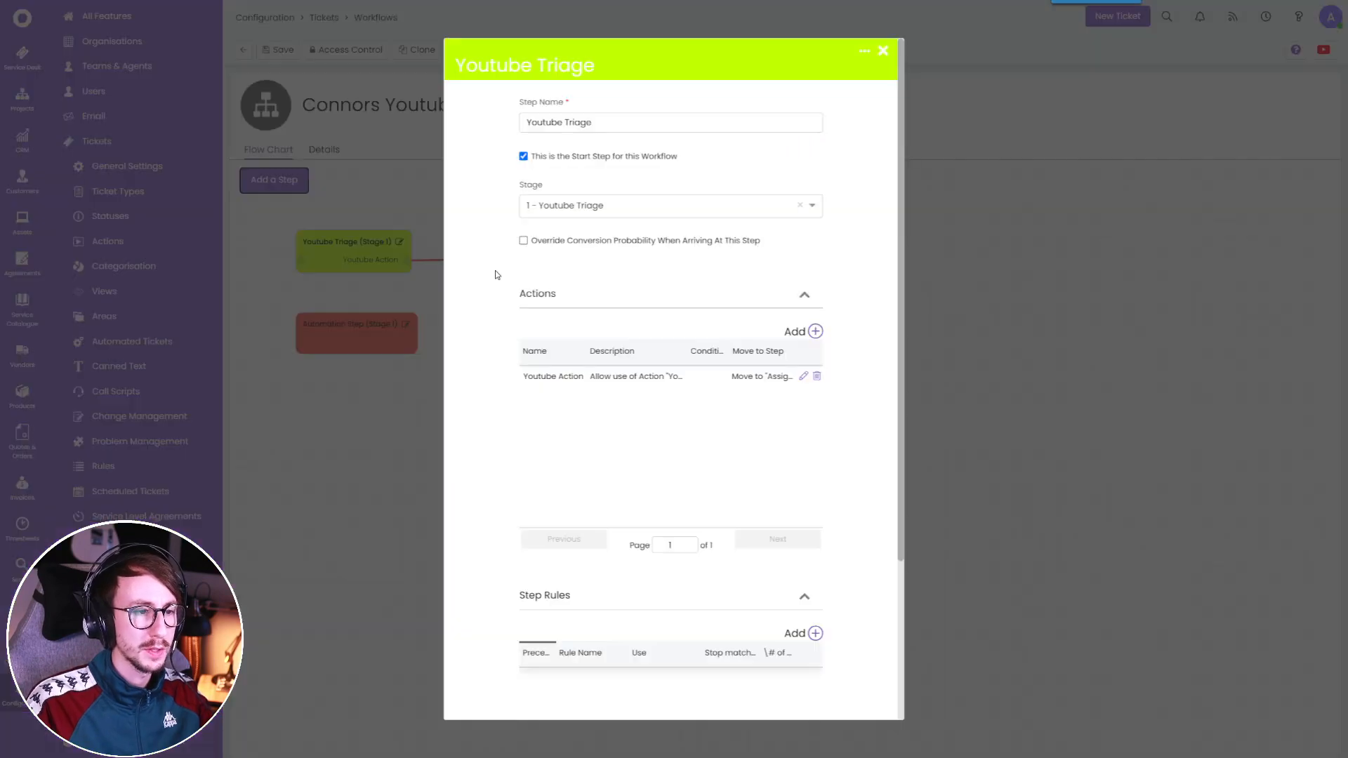
left_click(803, 377)
left_click(731, 403)
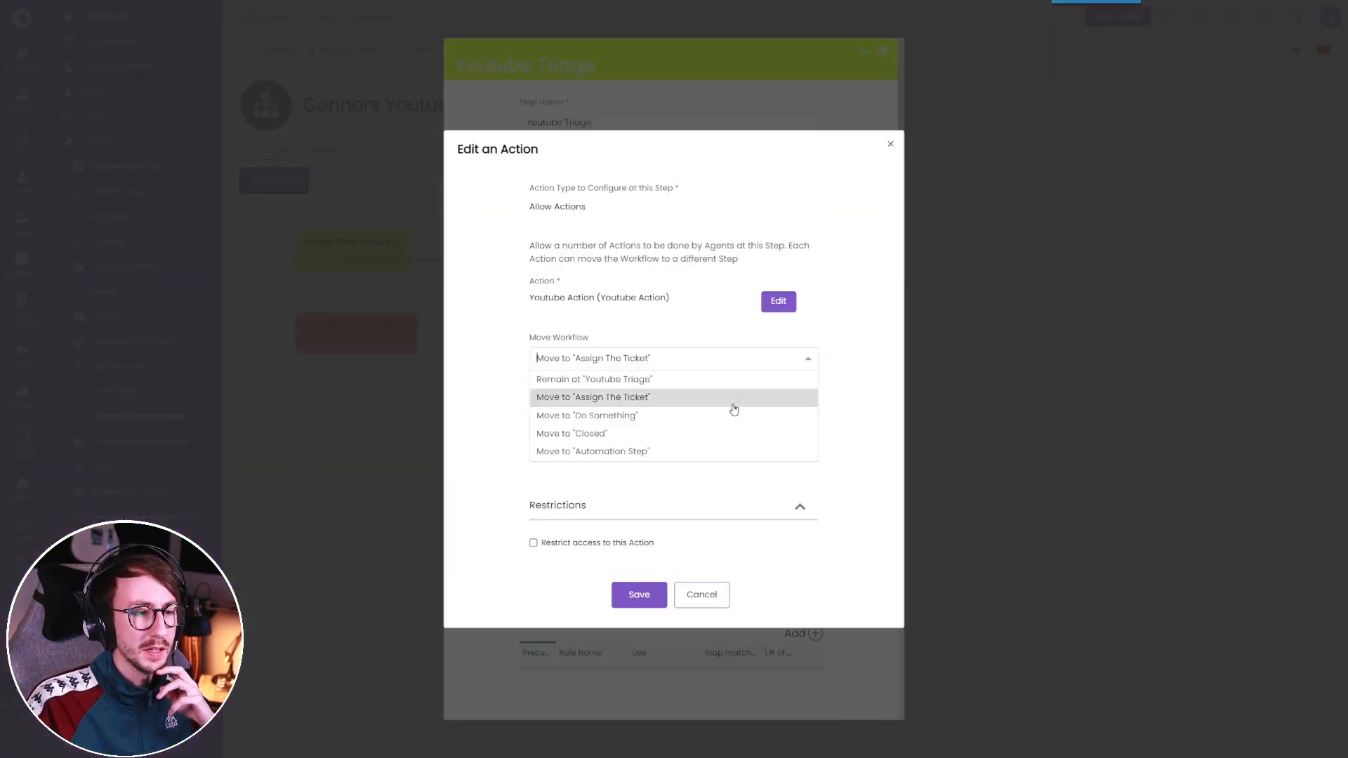
left_click(677, 451)
left_click(646, 545)
scroll(643, 547, "down", 3)
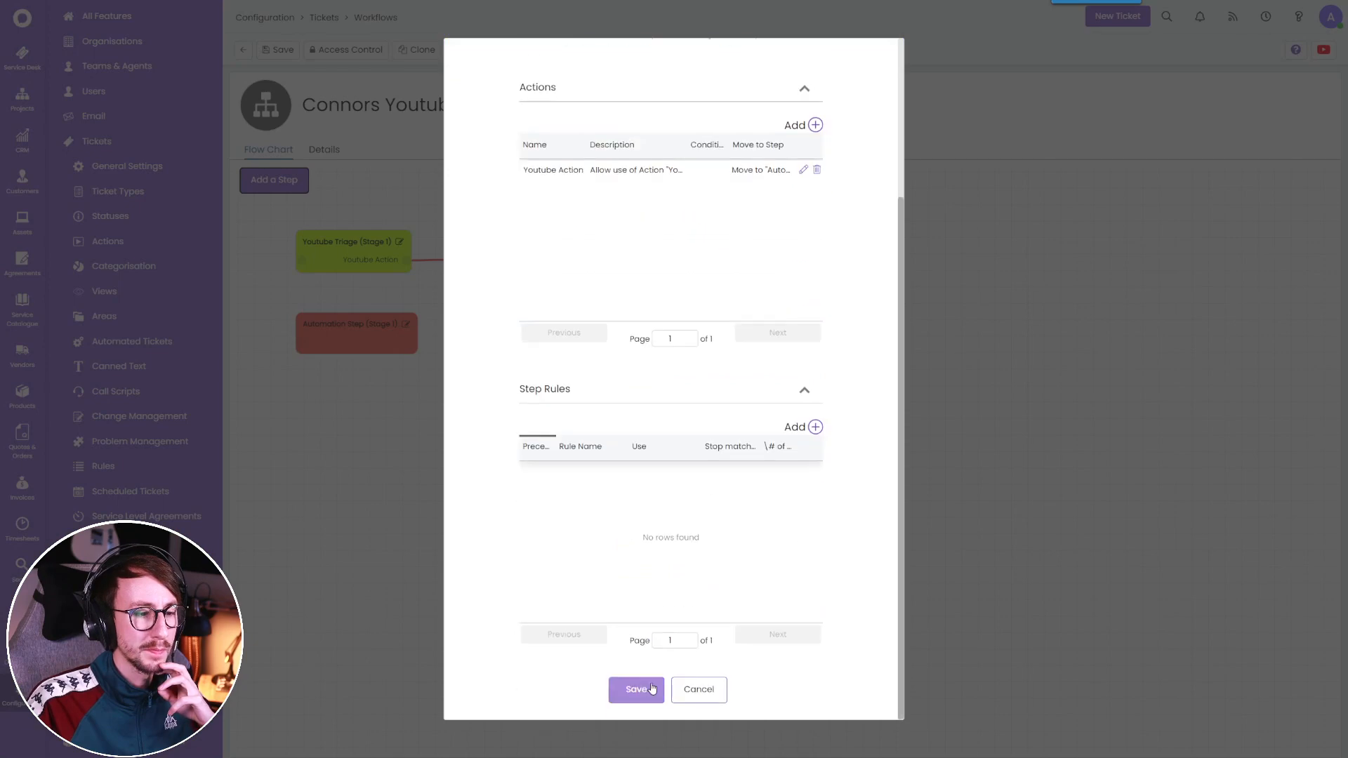
left_click(636, 689)
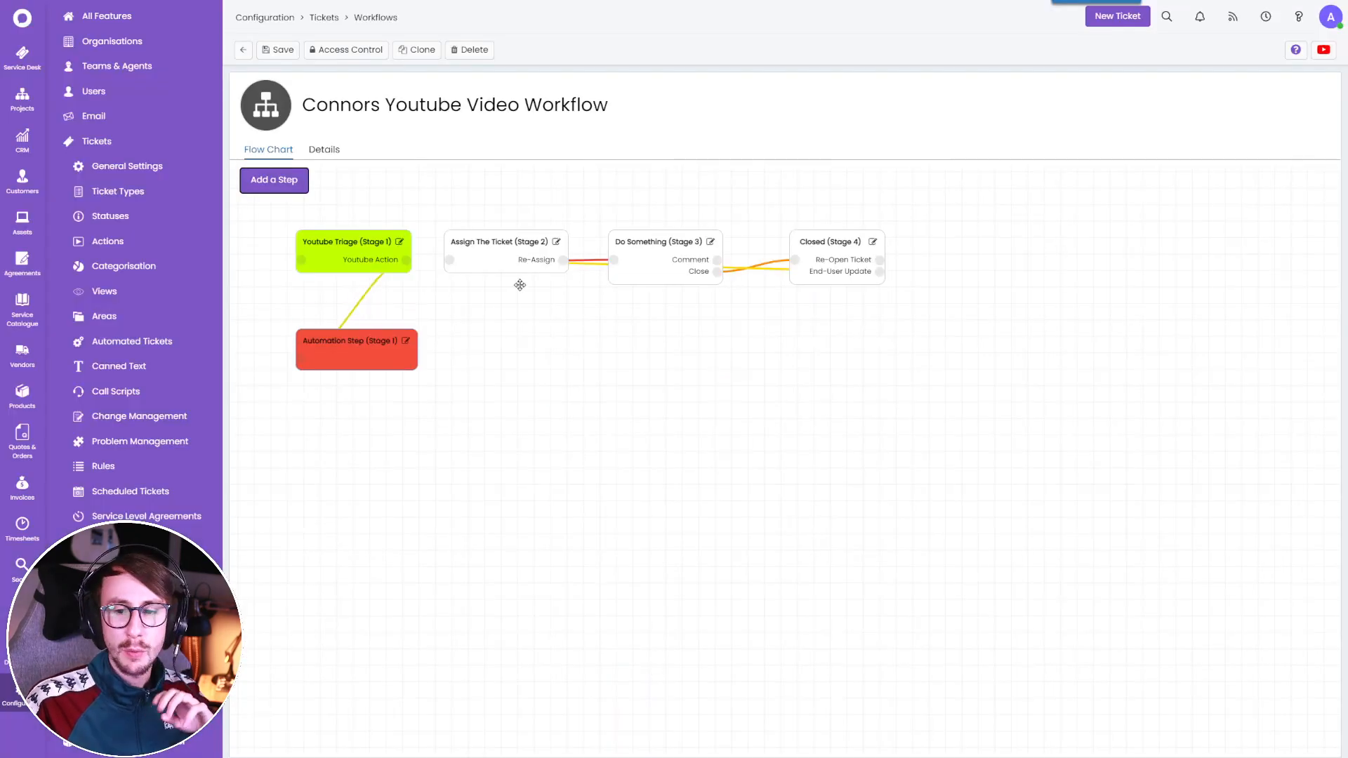
Add an Automation action to Automation Step that triggers the Video was Liked quick action.
left_click(405, 341)
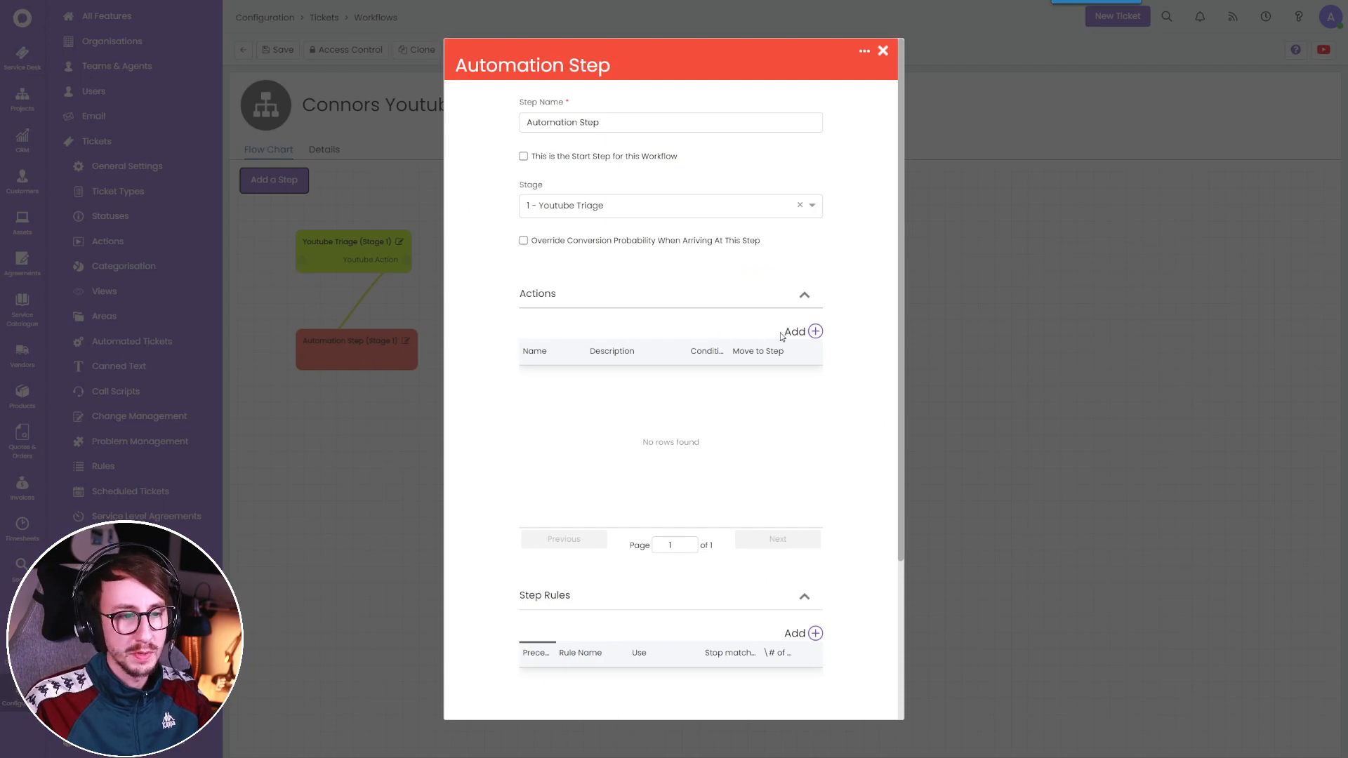
left_click(814, 331)
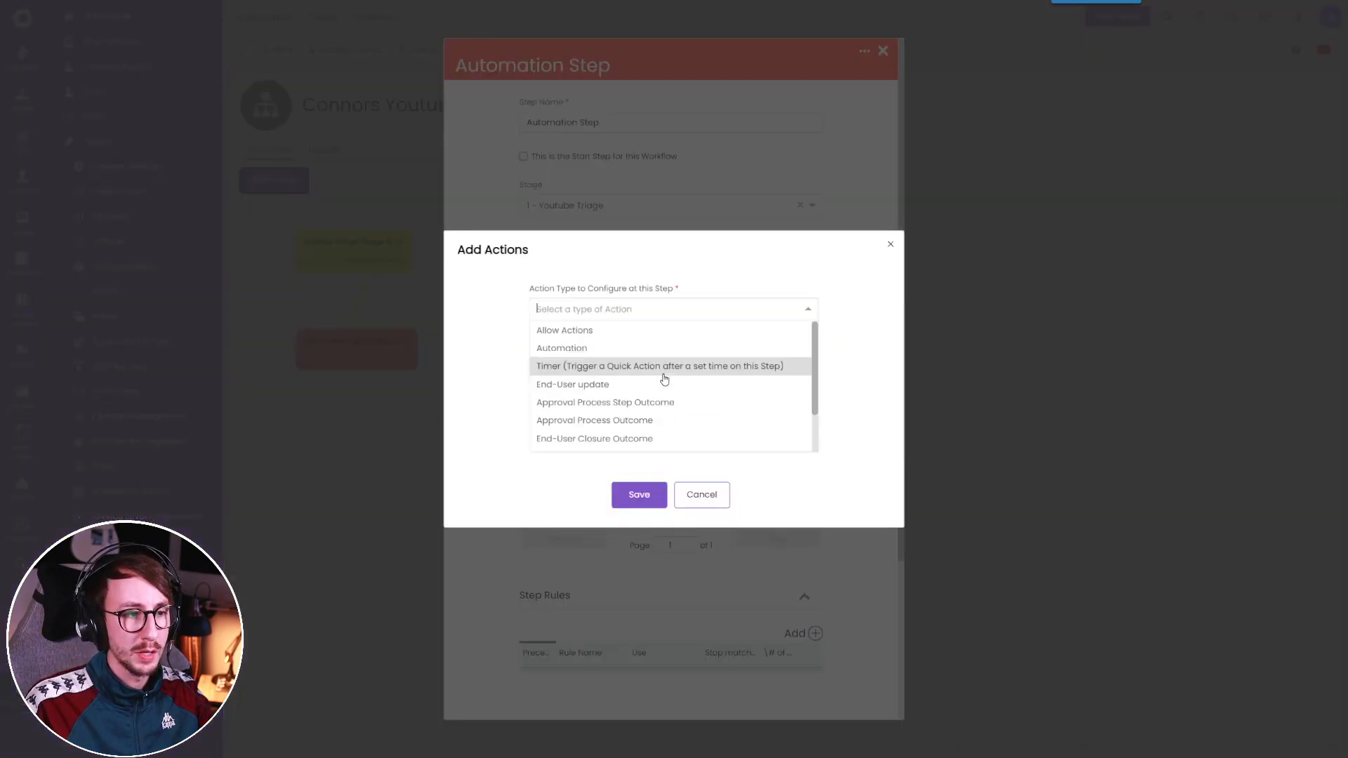
left_click(634, 351)
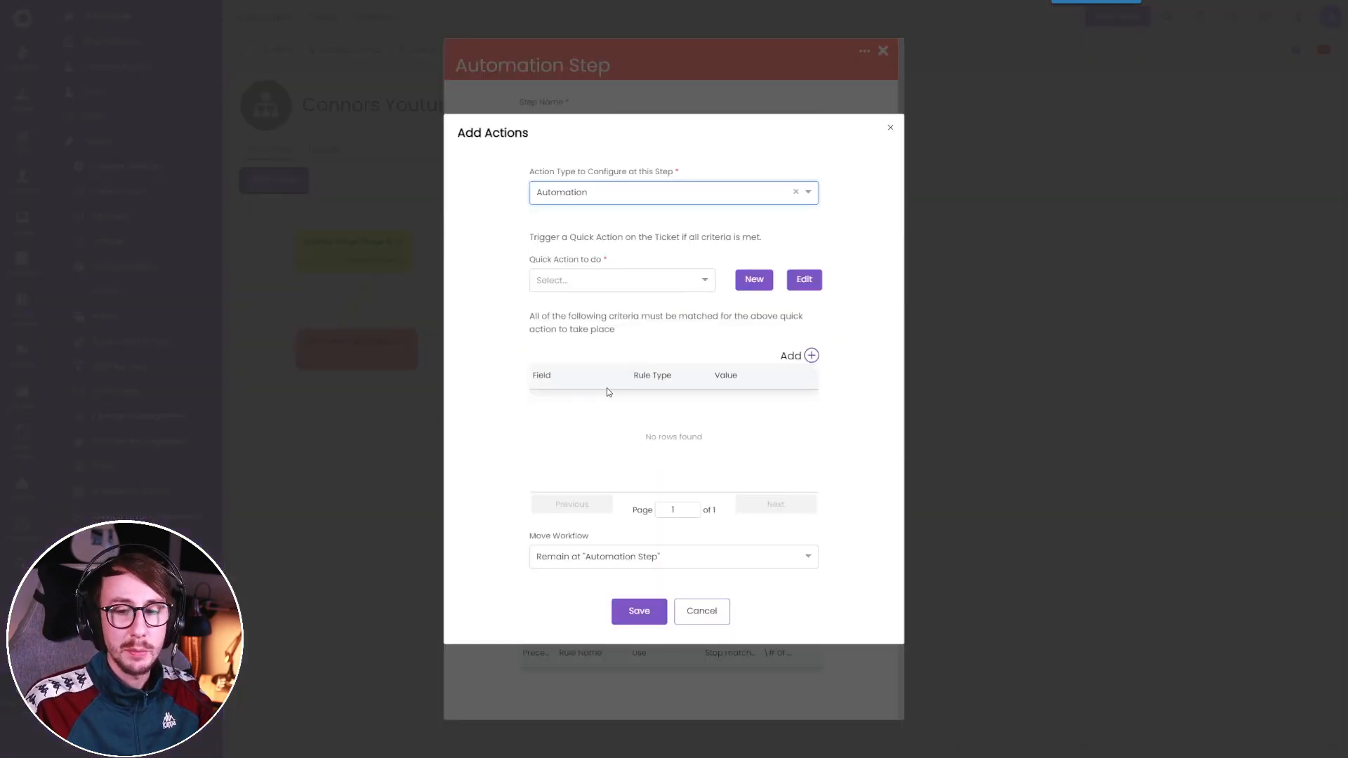
left_click(618, 280)
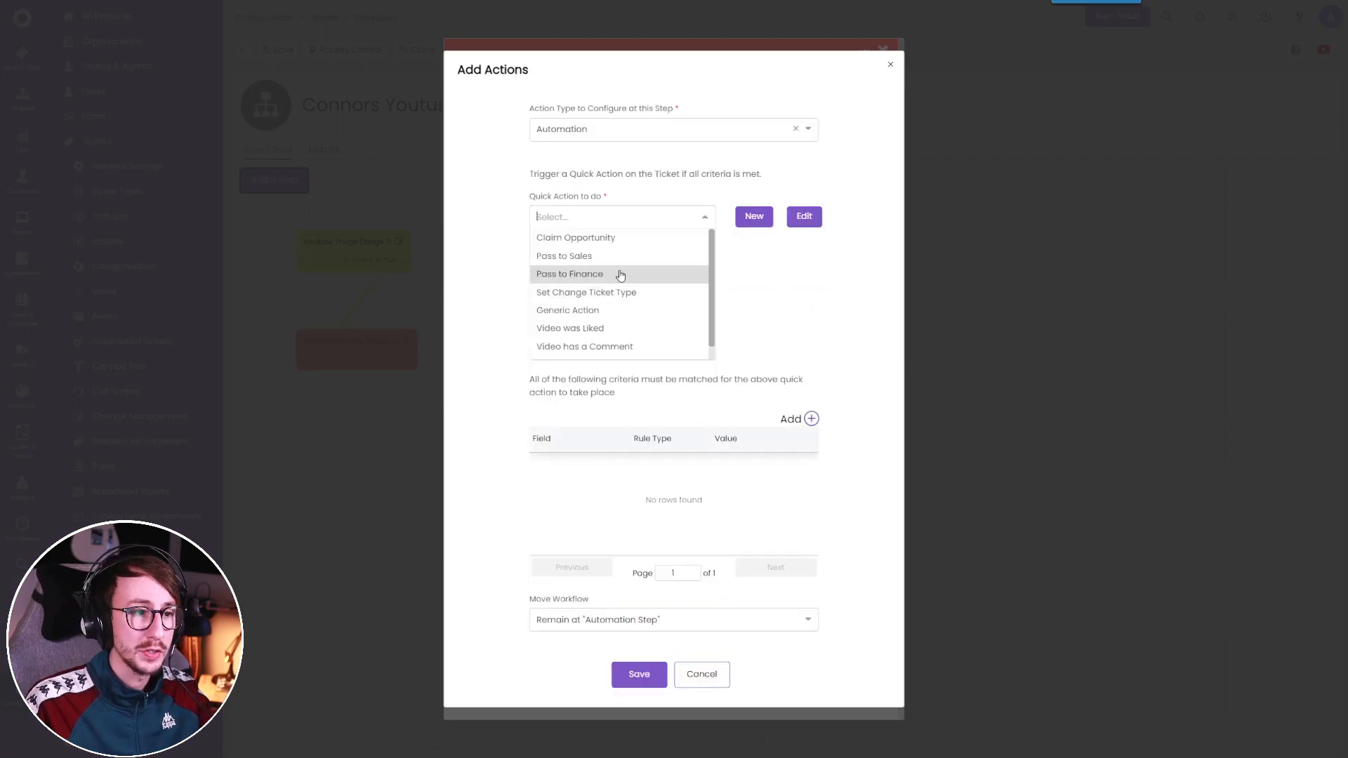
left_click(621, 330)
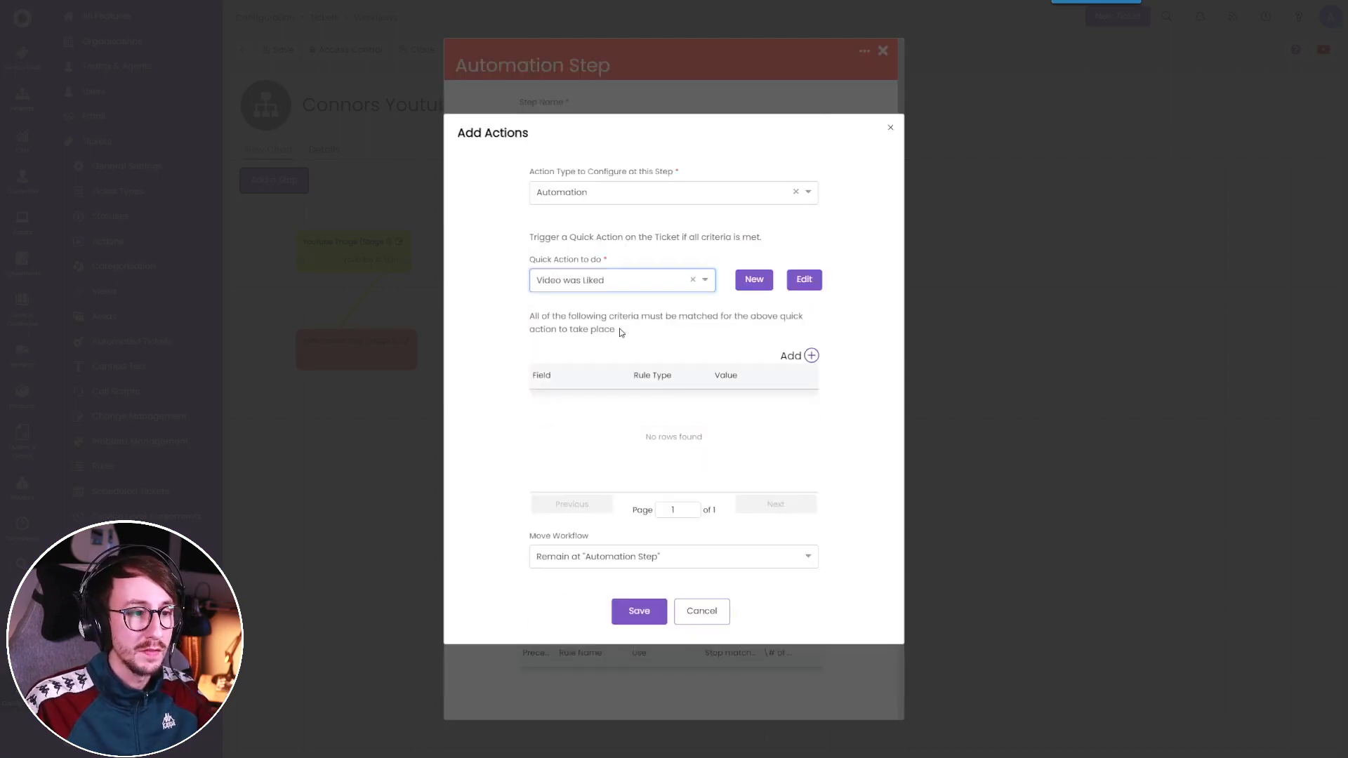
left_click(640, 611)
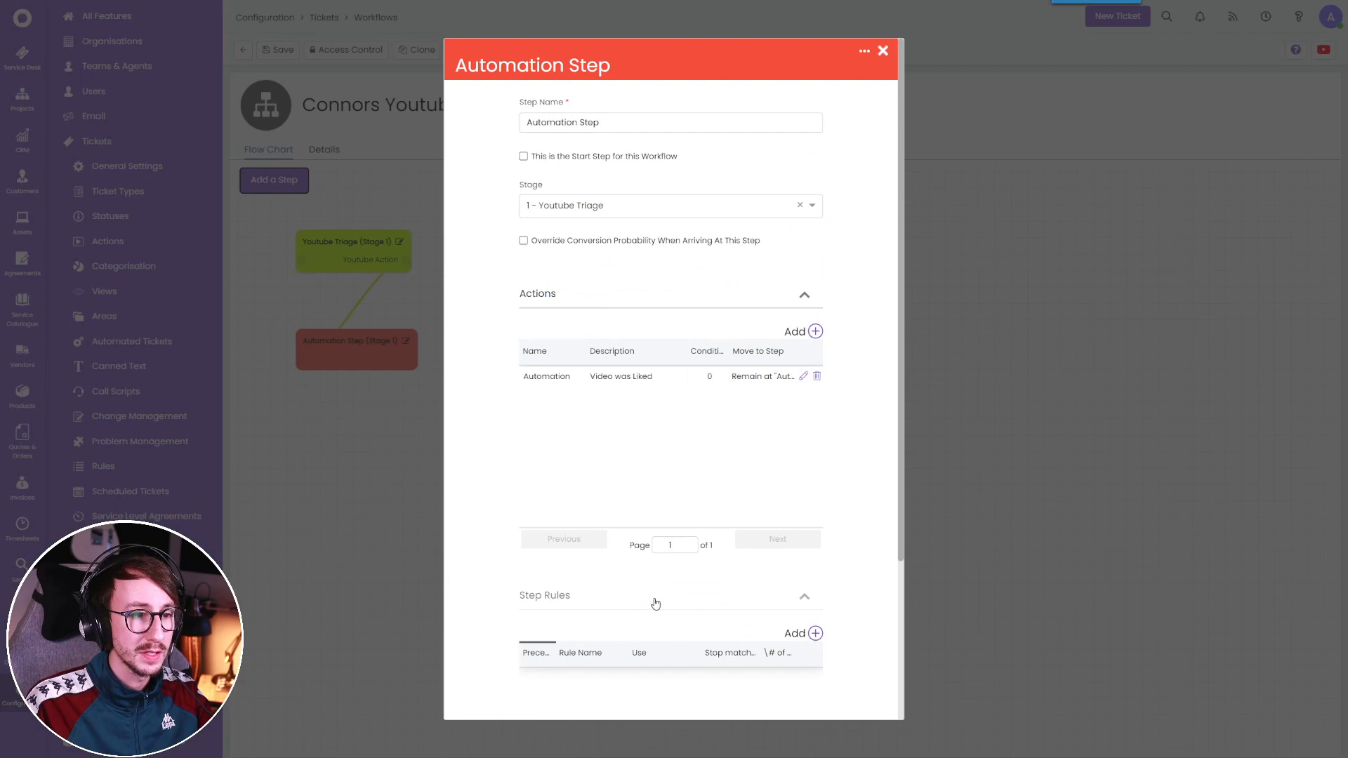
Add a second Automation action to Automation Step that triggers the Video has a Comment quick action.
left_click(812, 336)
left_click(652, 373)
left_click(625, 347)
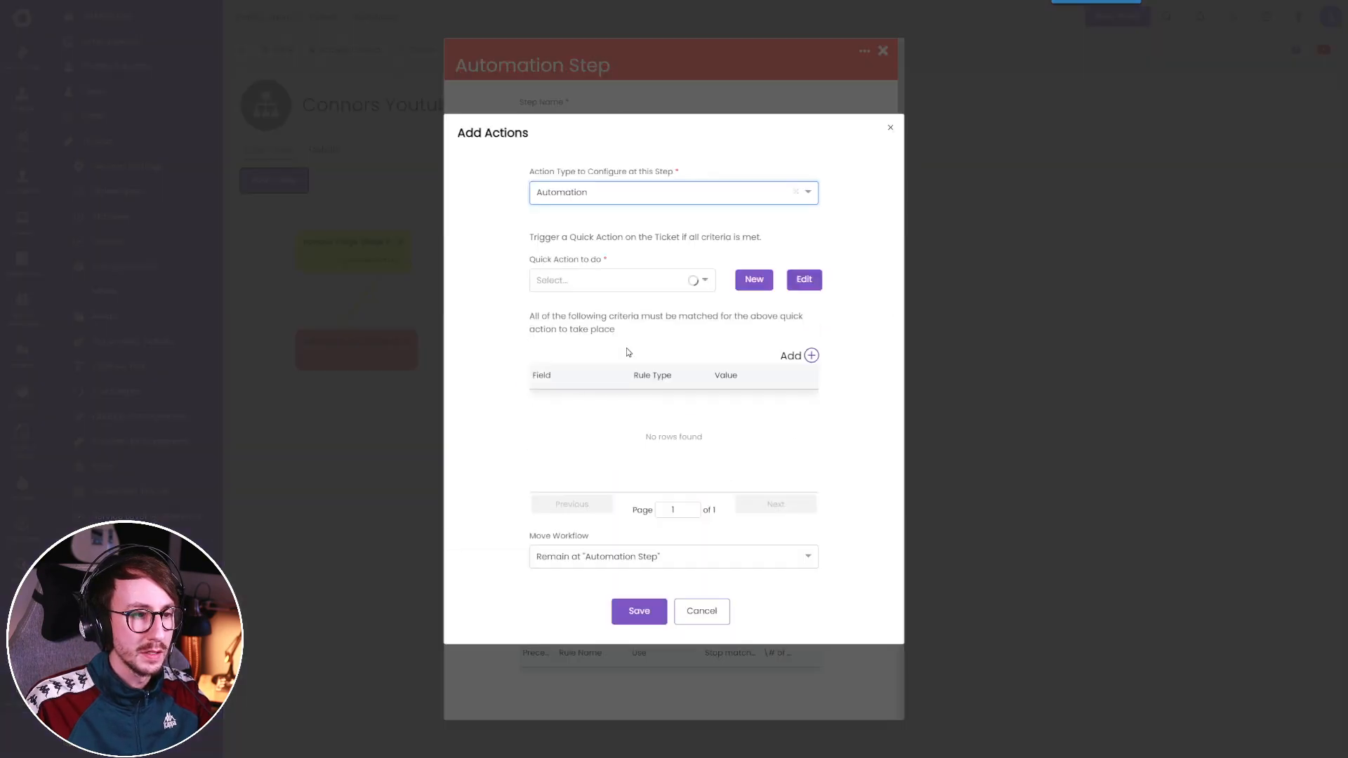
left_click(602, 278)
left_click(610, 346)
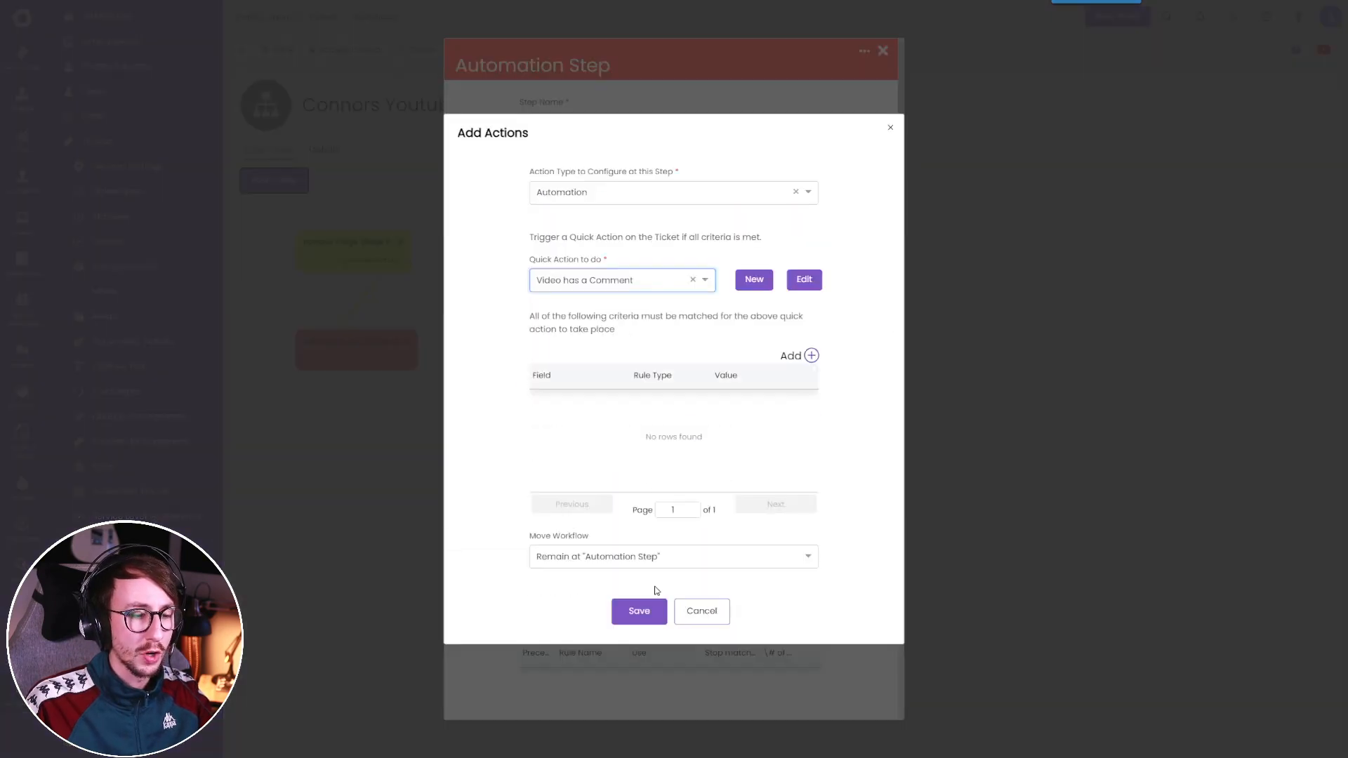
left_click(637, 611)
Add a third Automation action to Automation Step that triggers the User Subscribed quick action.
left_click(815, 332)
left_click(649, 368)
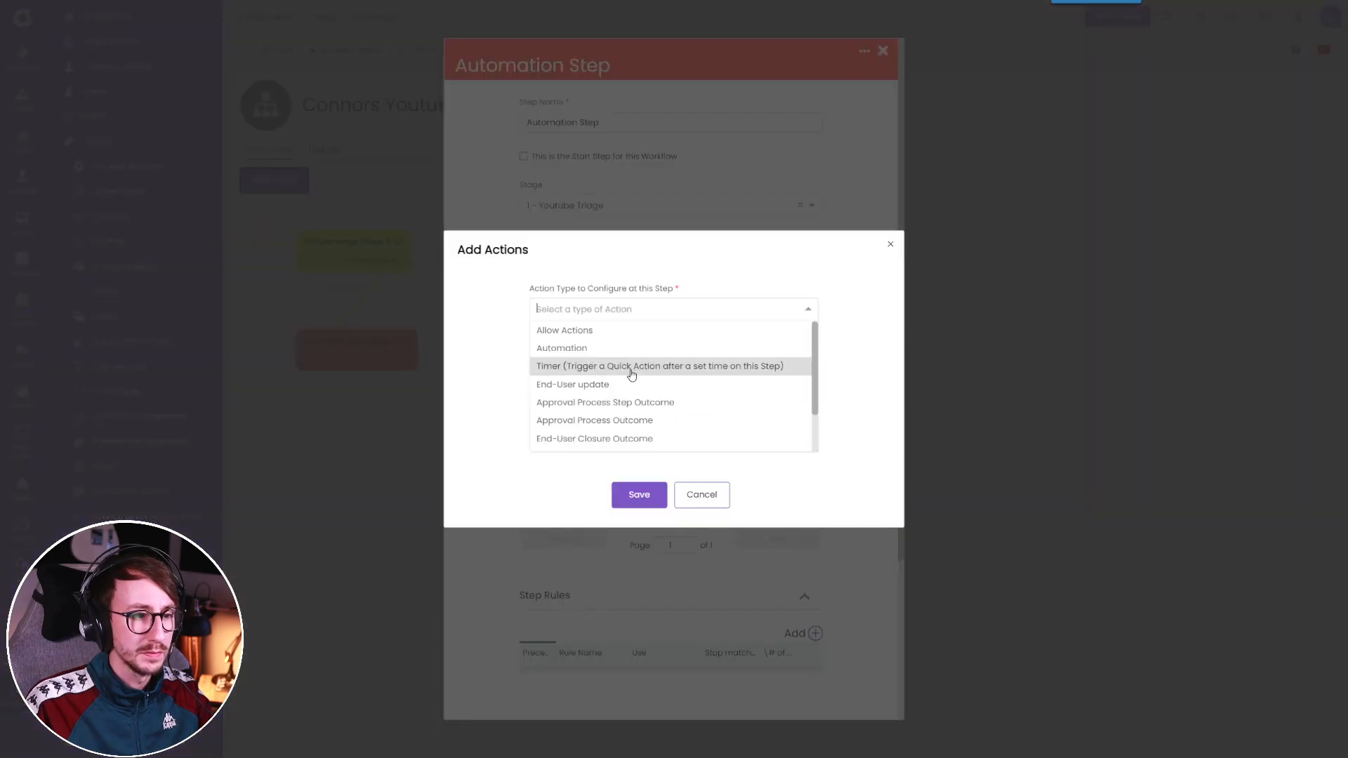
scroll(630, 374, "down", 3)
type("sy")
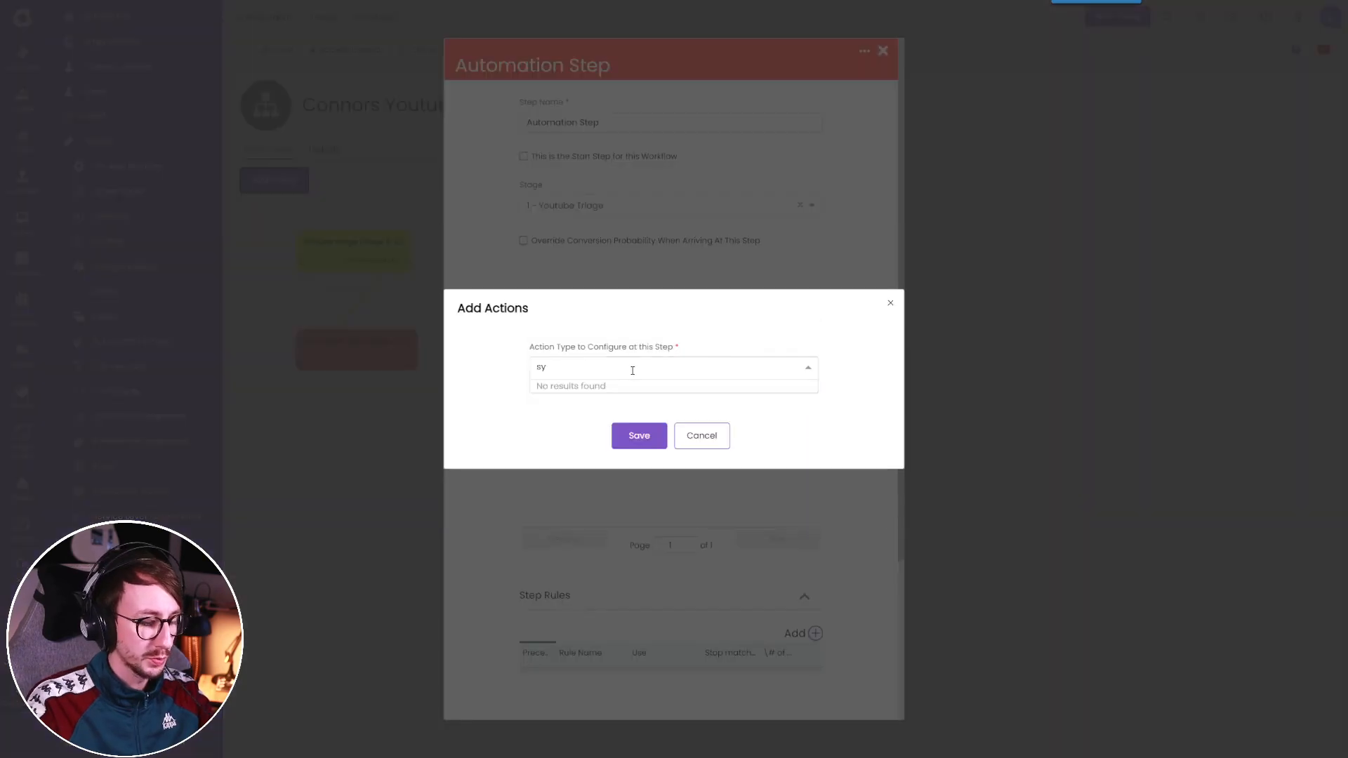
key("BackSpace")
type("ub")
key("BackSpace")
key("BackSpace")
key("BackSpace")
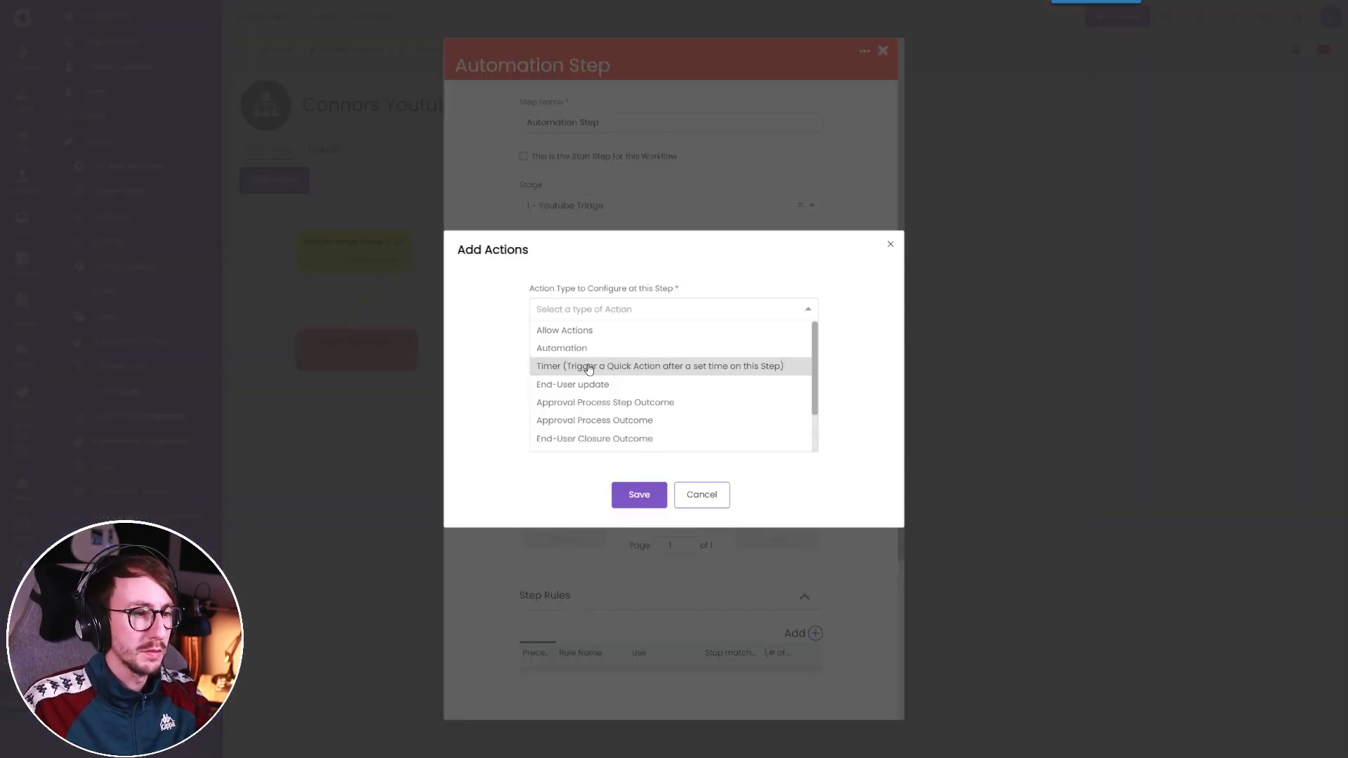
left_click(579, 348)
left_click(574, 281)
type("s")
left_click(589, 339)
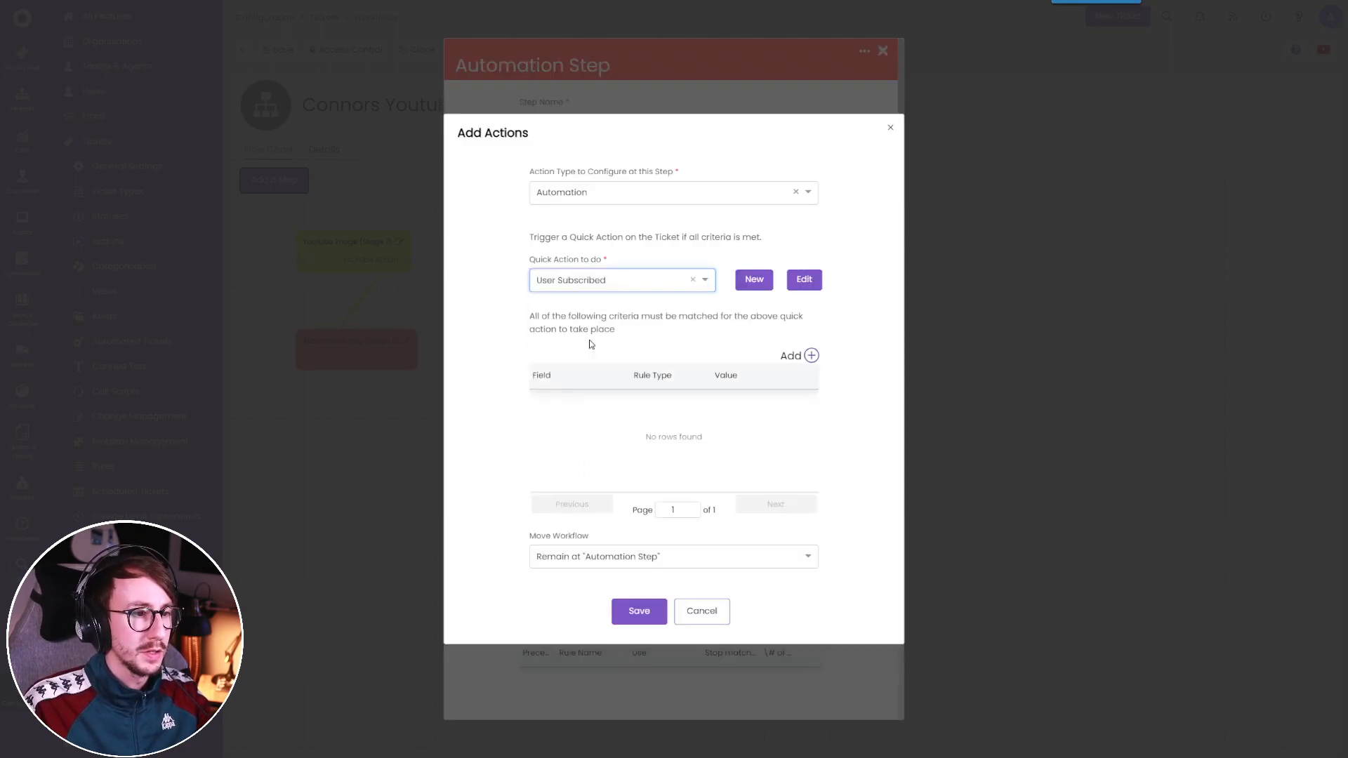
left_click(639, 610)
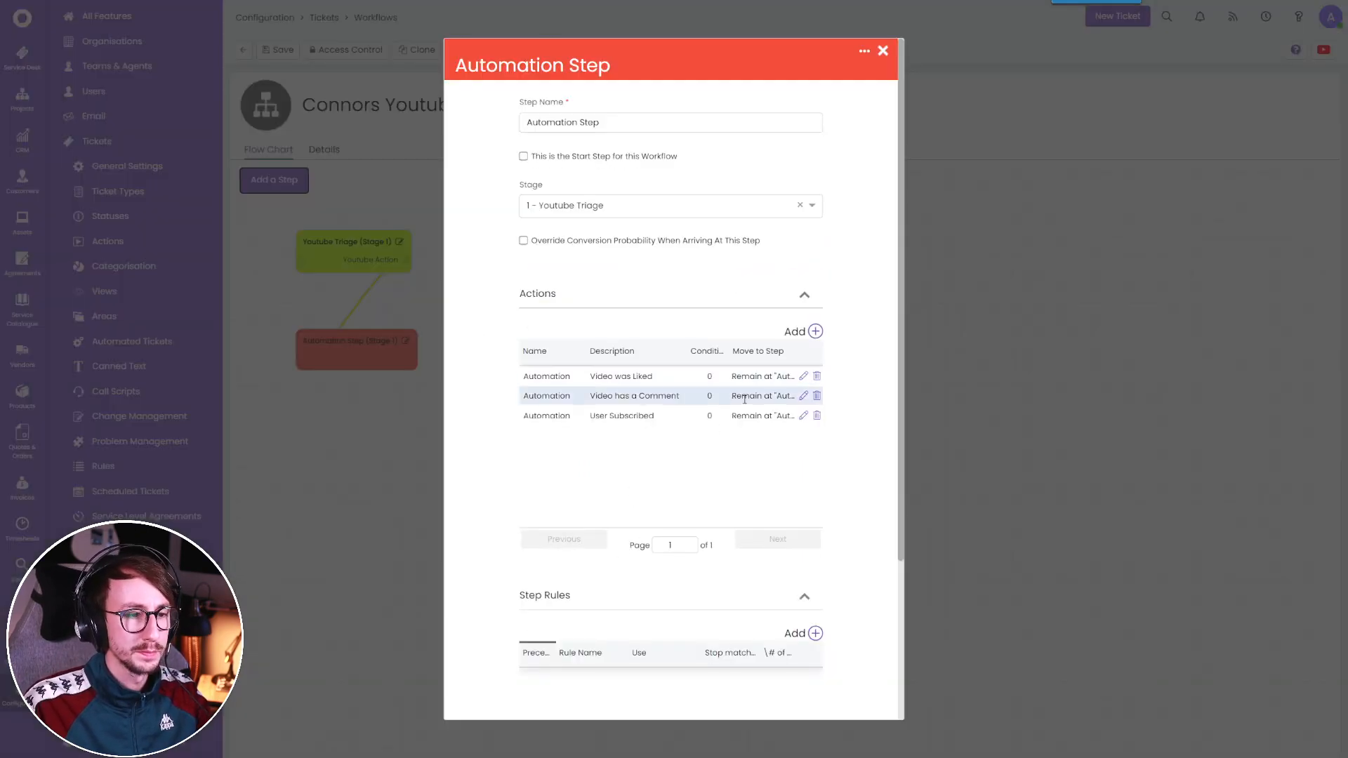
Add a criterion to the Video was Liked automation action requiring Youtube Action is equal to Like, and save the action.
left_click(802, 378)
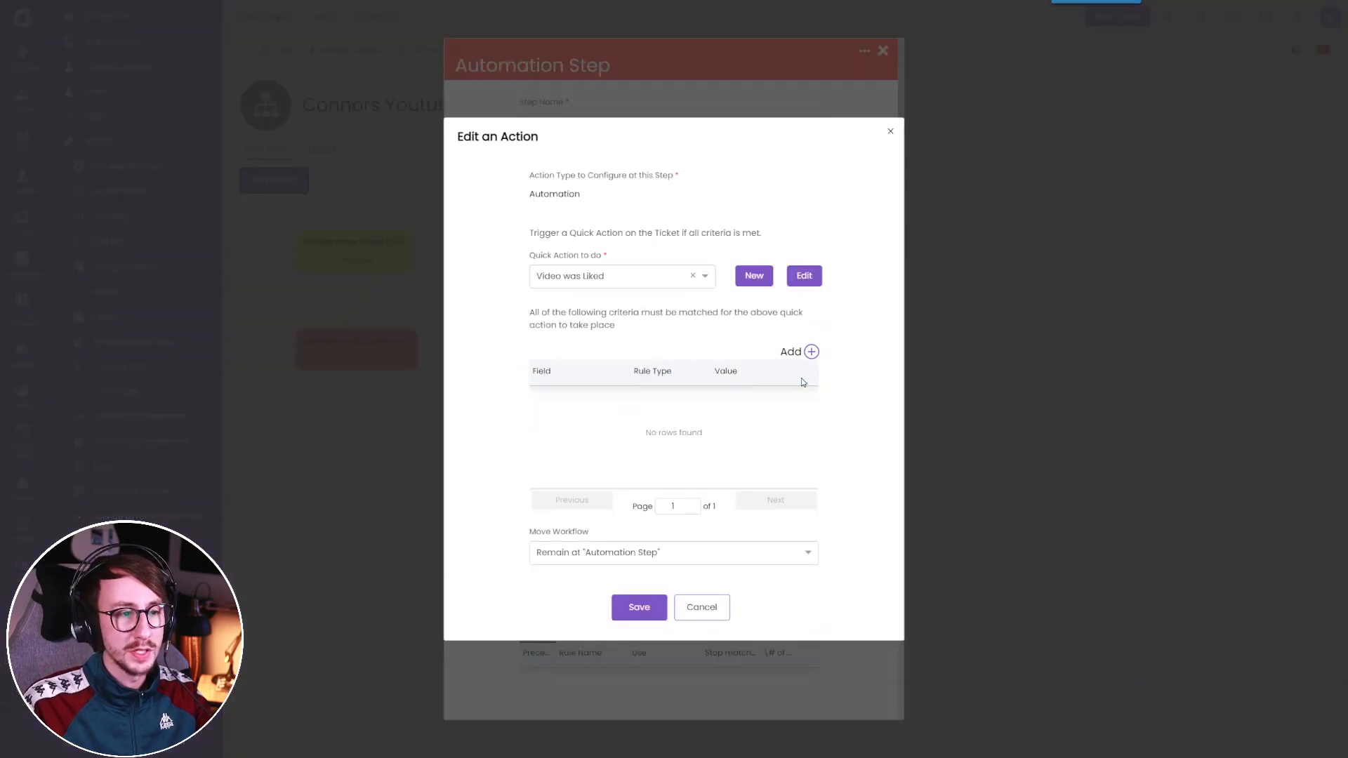
left_click(811, 351)
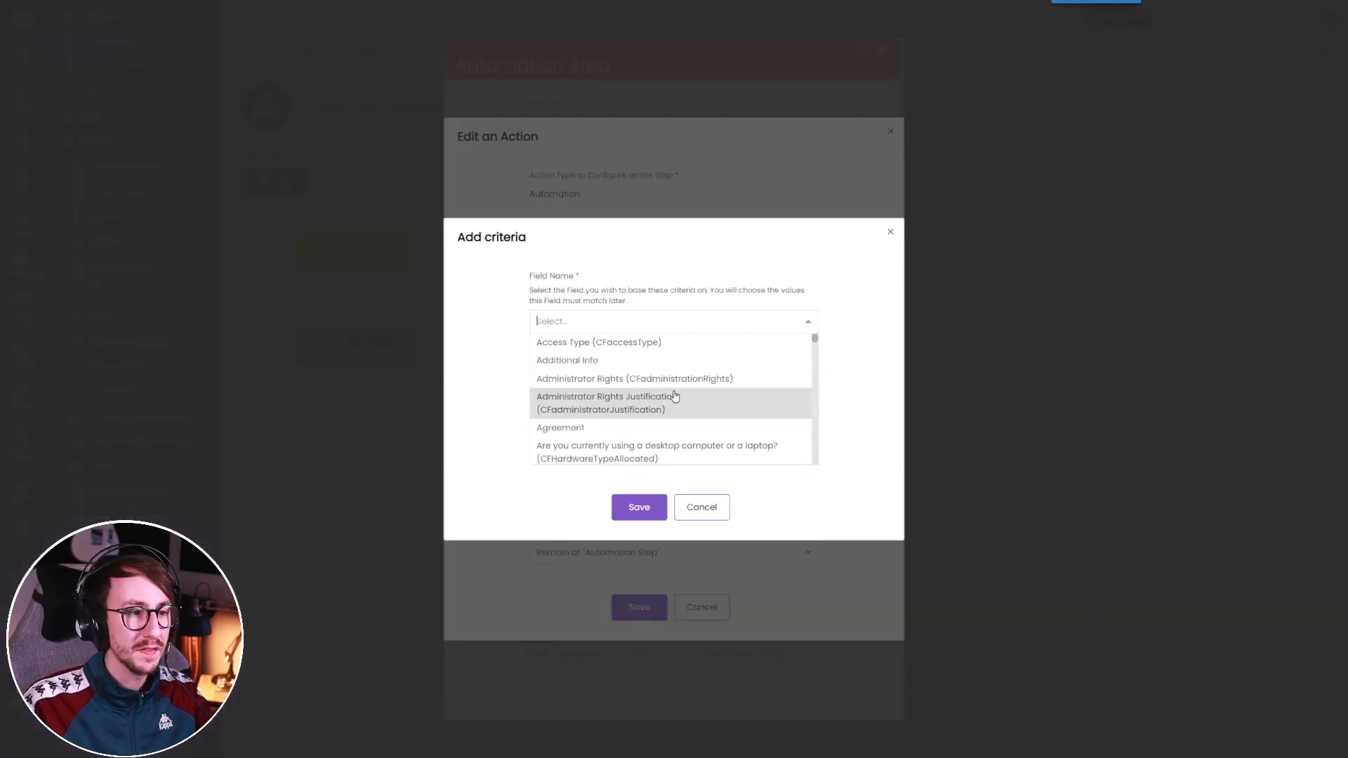
type("youtube")
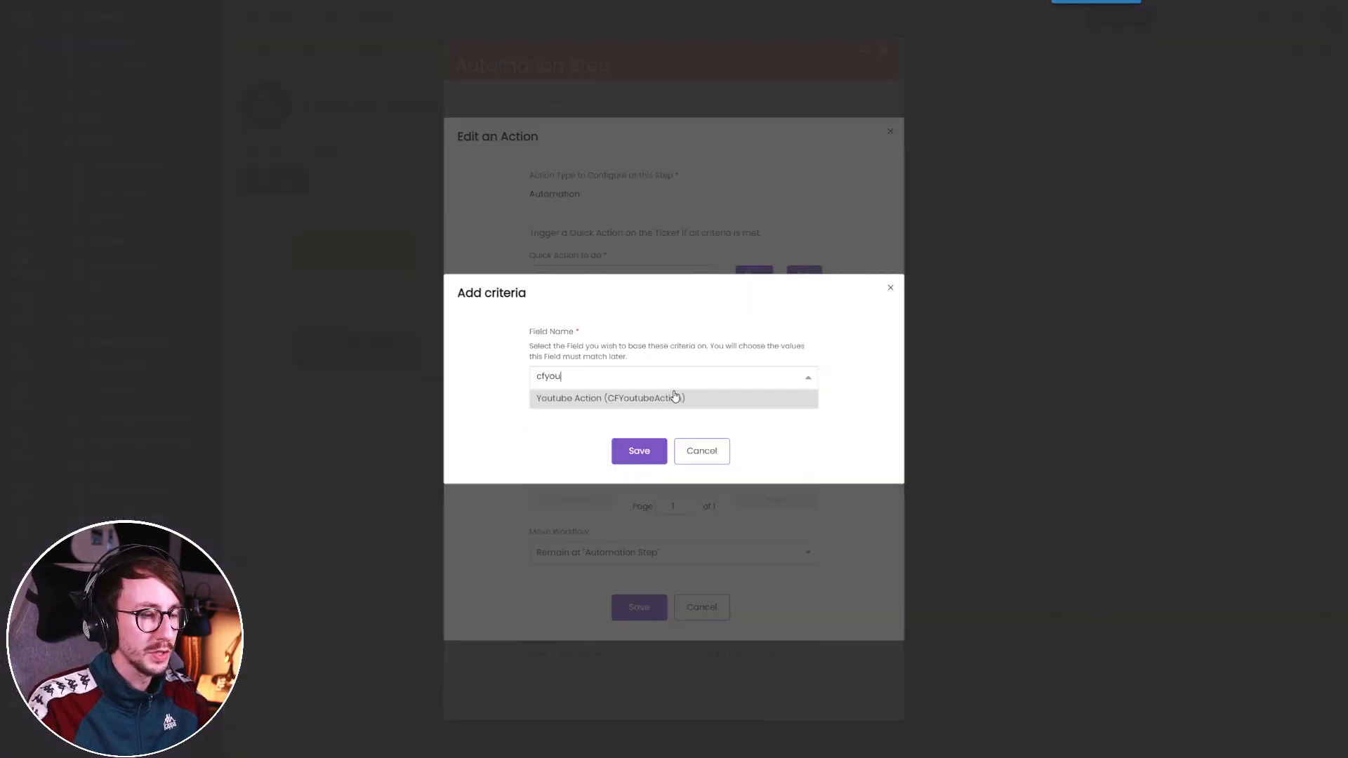
left_click(674, 393)
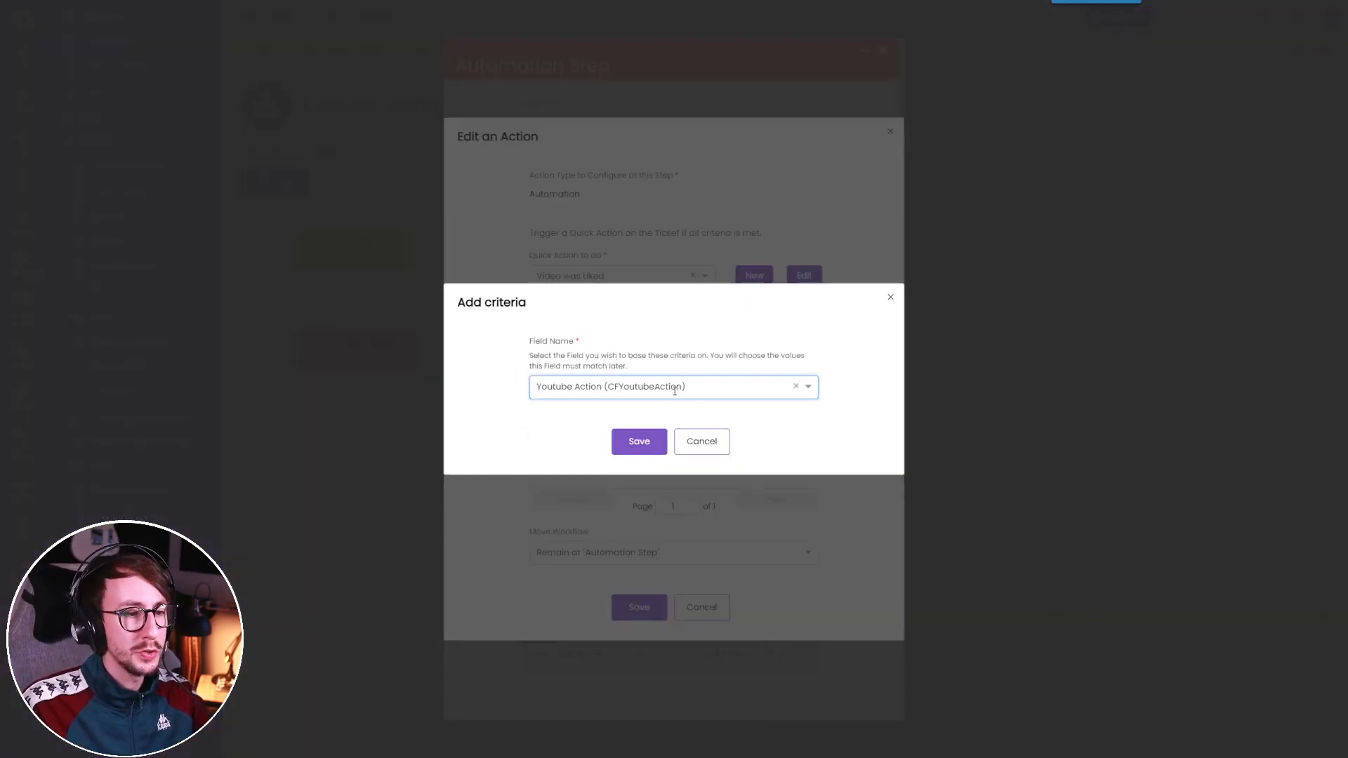
left_click(644, 438)
left_click(604, 398)
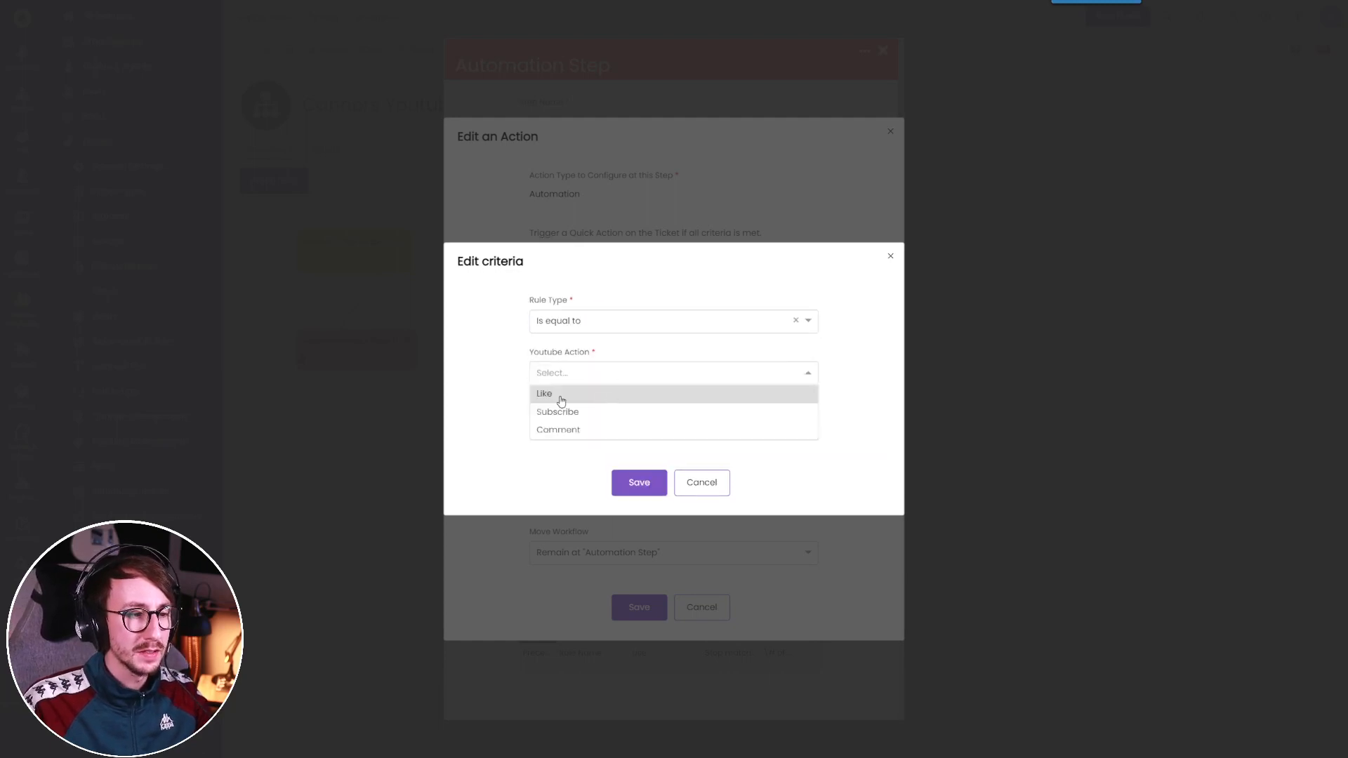
left_click(586, 403)
left_click(642, 458)
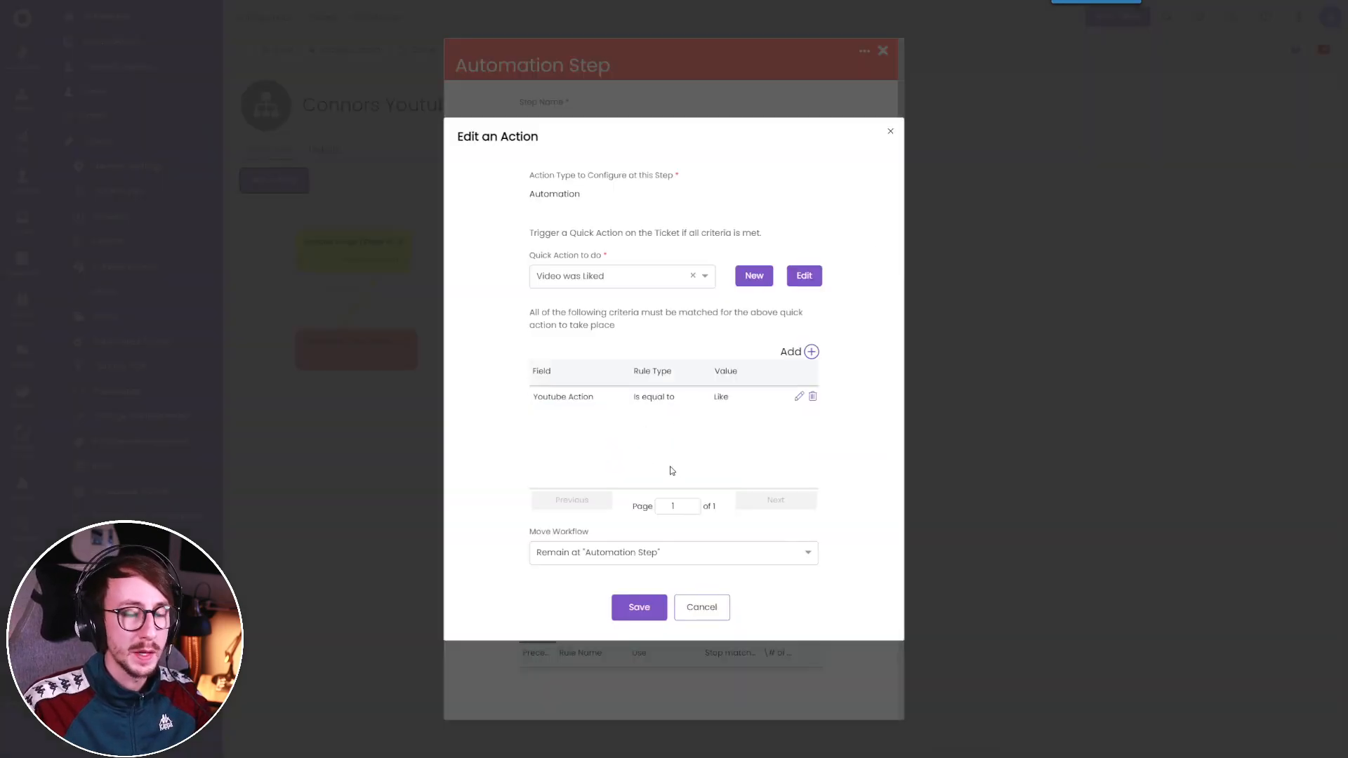
left_click(654, 595)
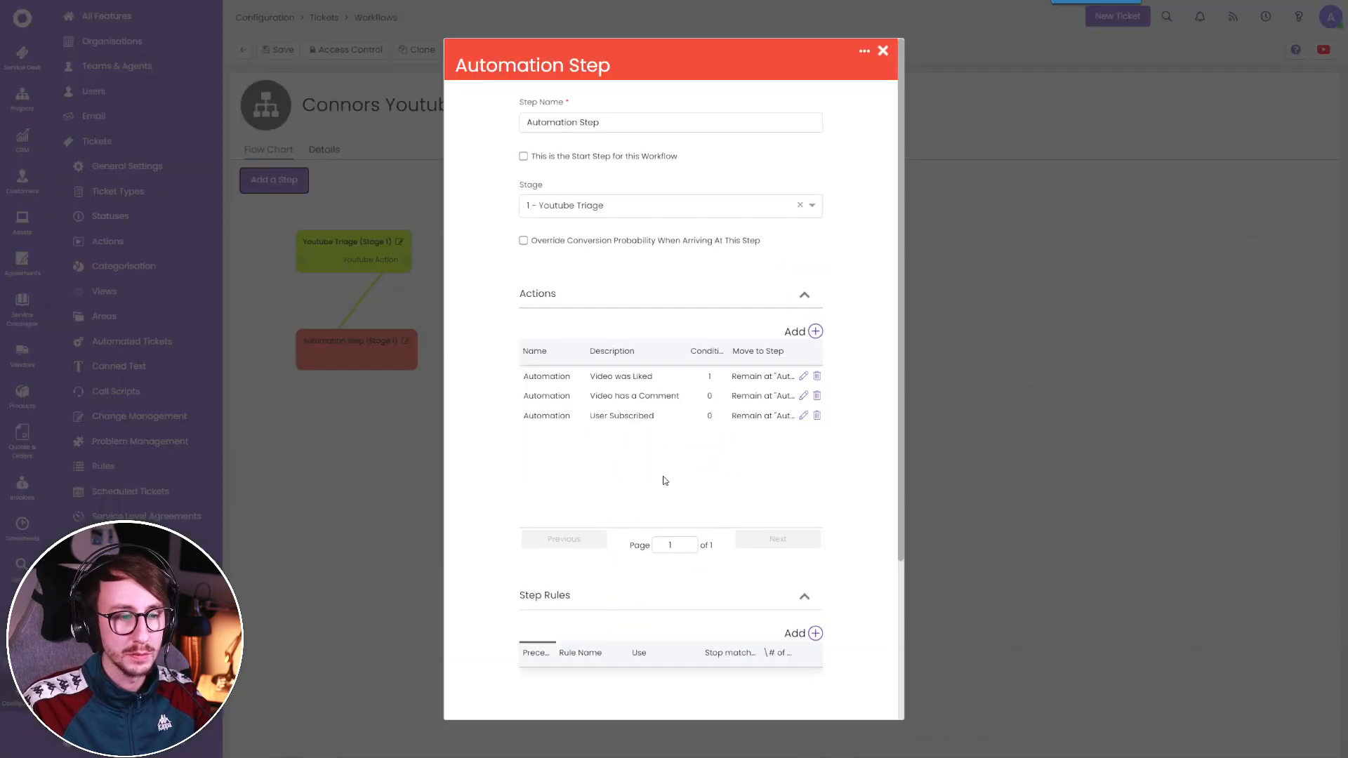
Add a criterion to the Video has a Comment automation action requiring Youtube Action is equal to Comment, and save the action.
left_click(801, 394)
left_click(805, 354)
left_click(678, 385)
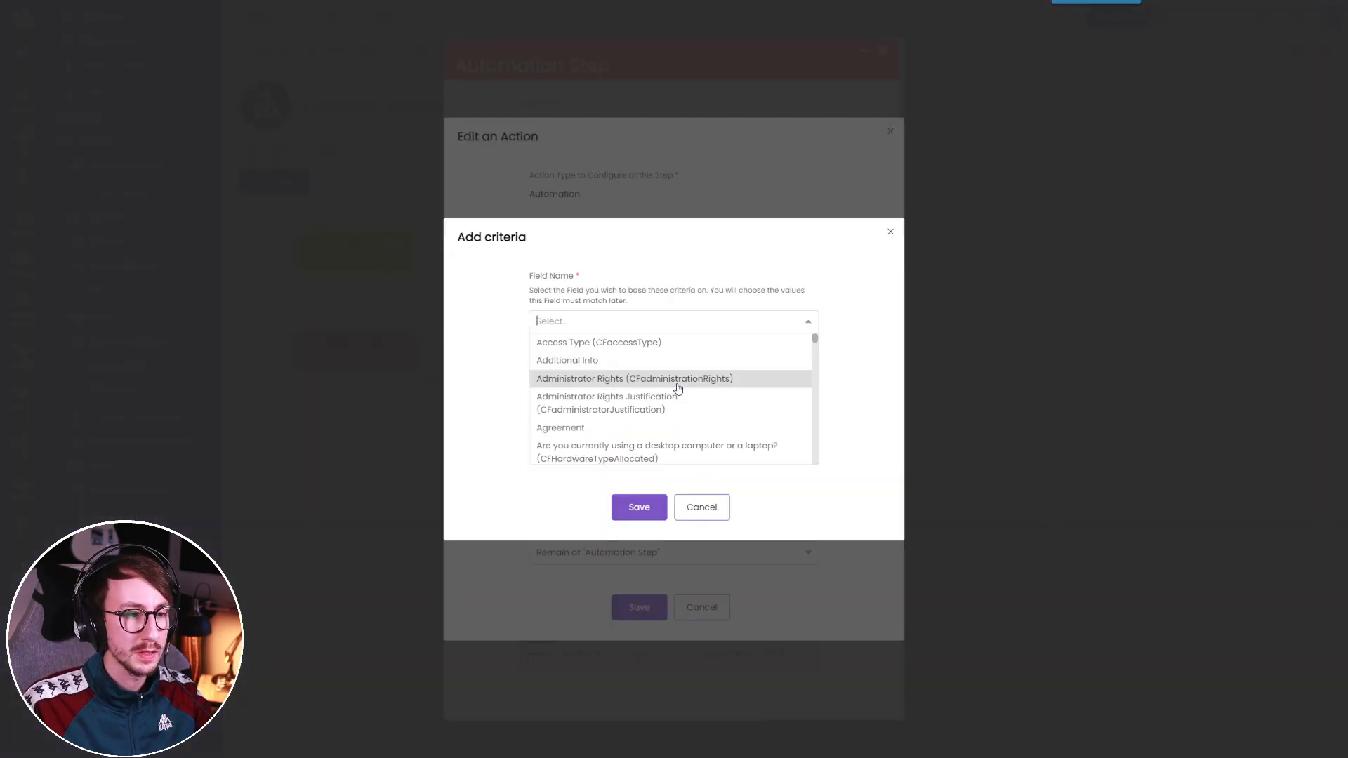
type("cfyou")
left_click(650, 398)
left_click(639, 441)
left_click(610, 397)
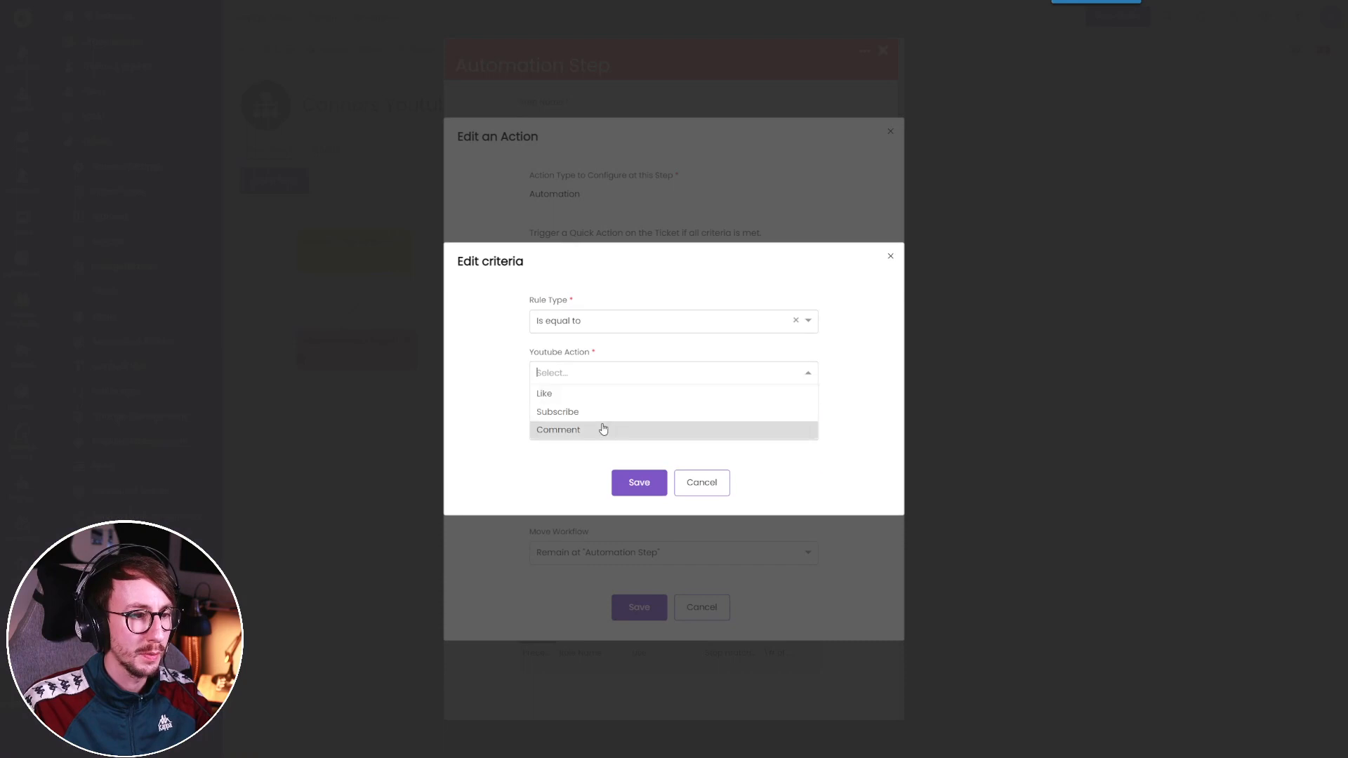
left_click(605, 428)
left_click(639, 455)
left_click(641, 607)
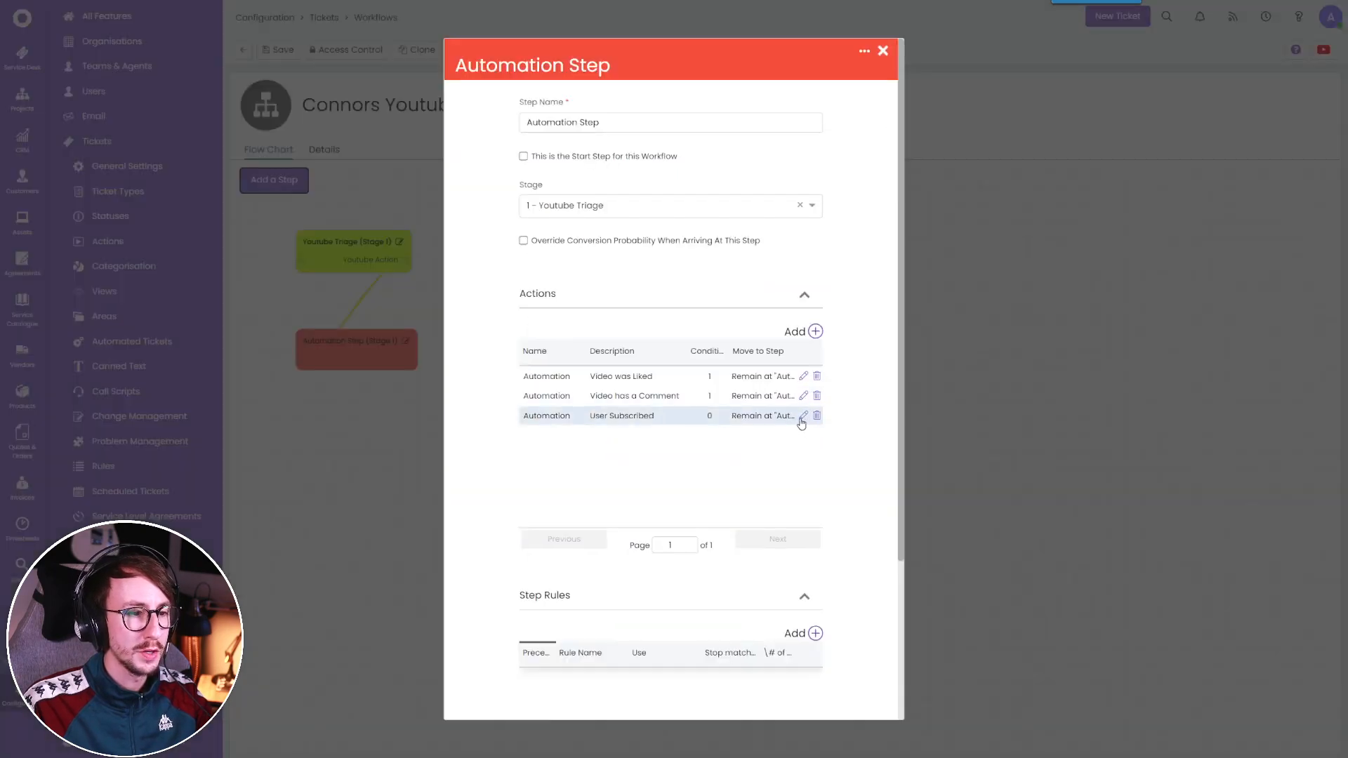
Add a criterion on the Youtube Action field, is equal to Comment, to the User Subscribed automation action.
left_click(801, 420)
left_click(804, 350)
left_click(650, 383)
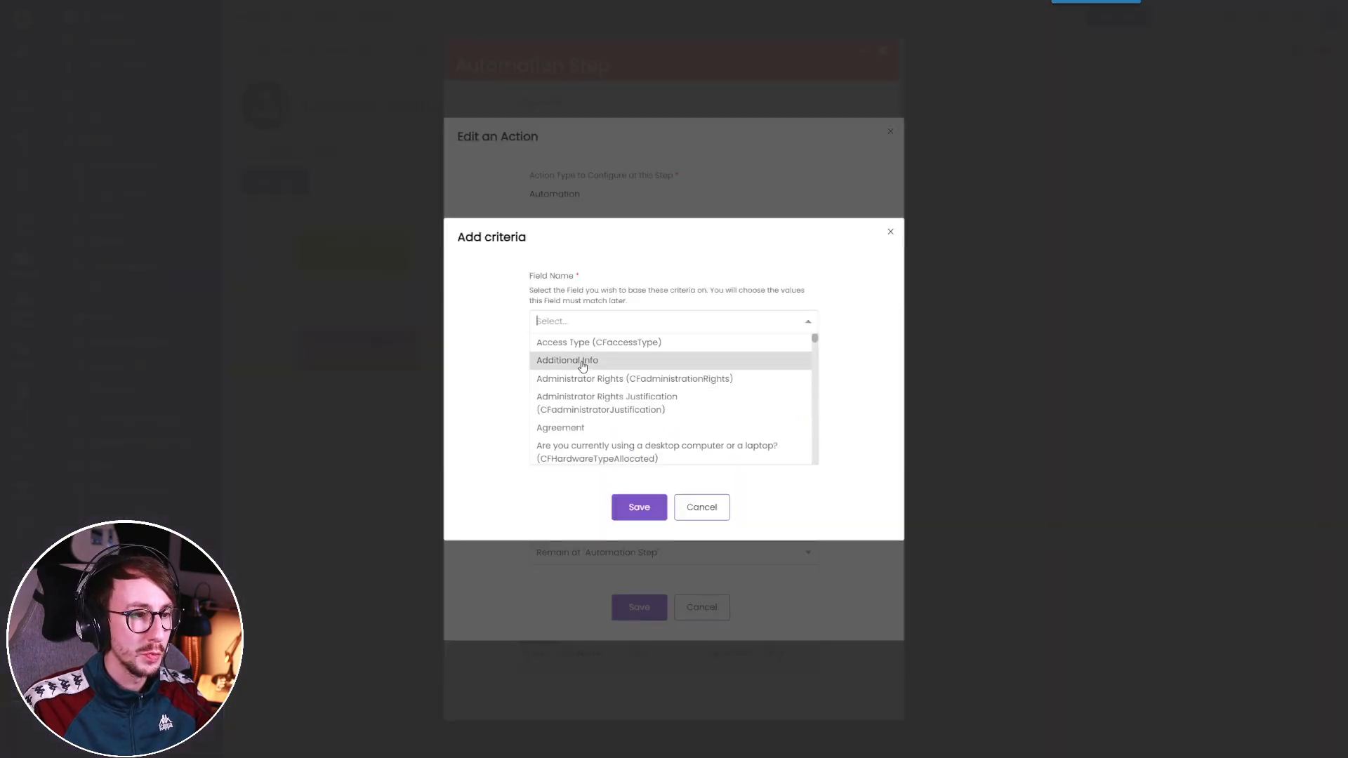
type("ytac")
key("ctrl+a")
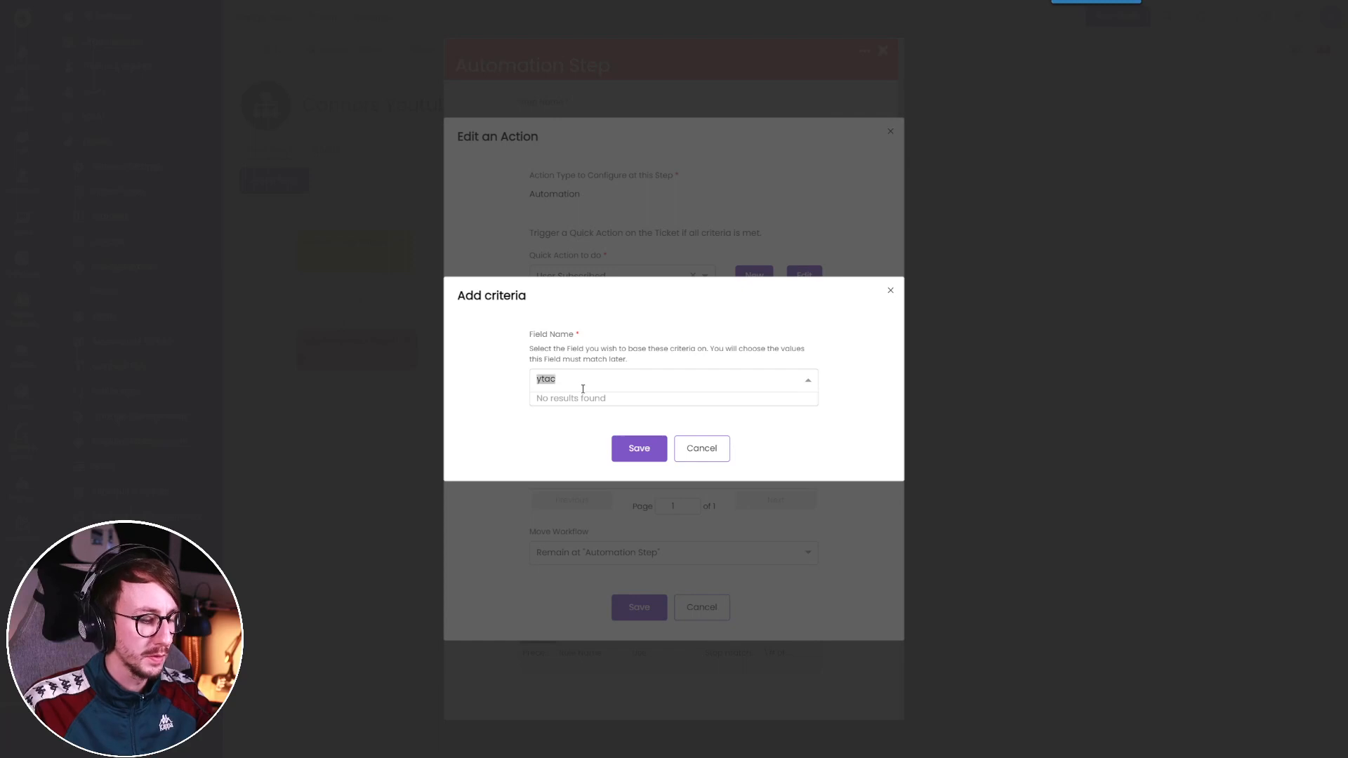
type("yt")
key("BackSpace")
type("ou")
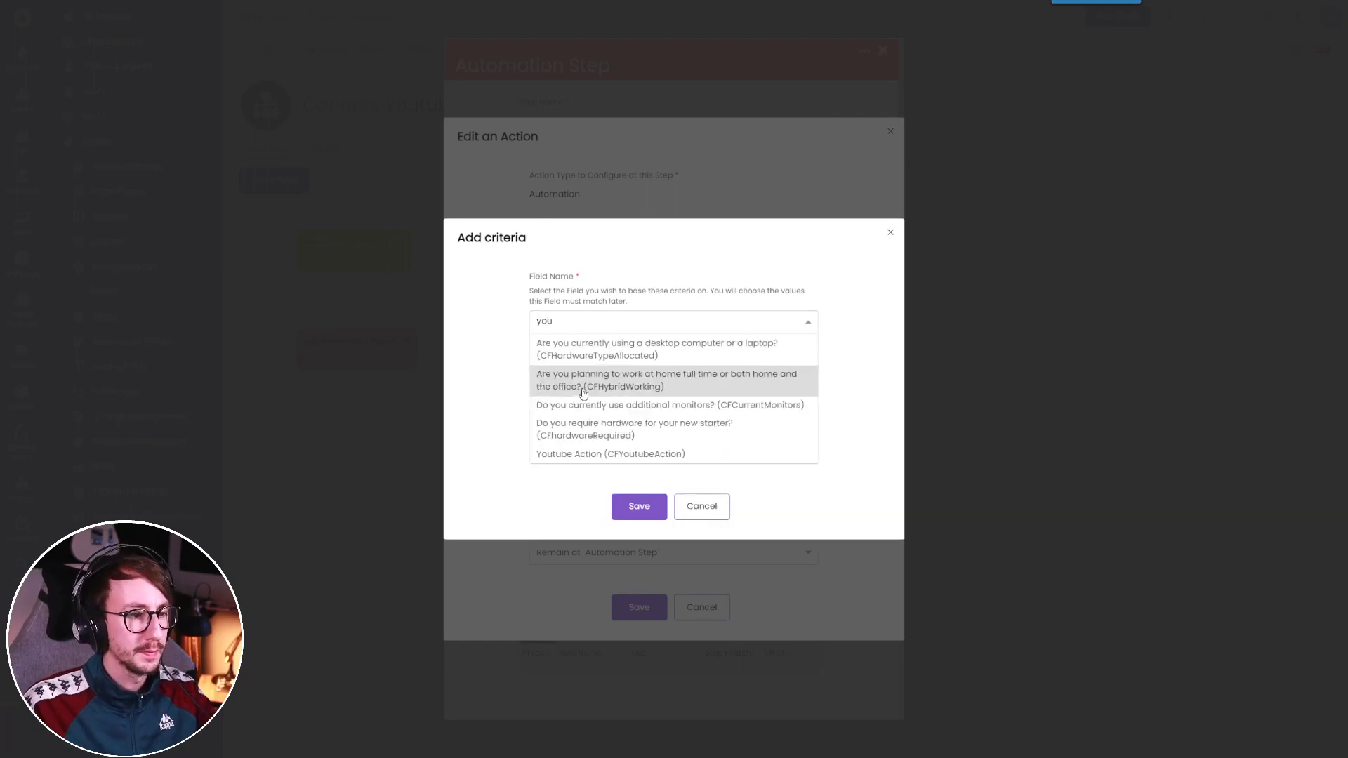
left_click(597, 454)
left_click(639, 439)
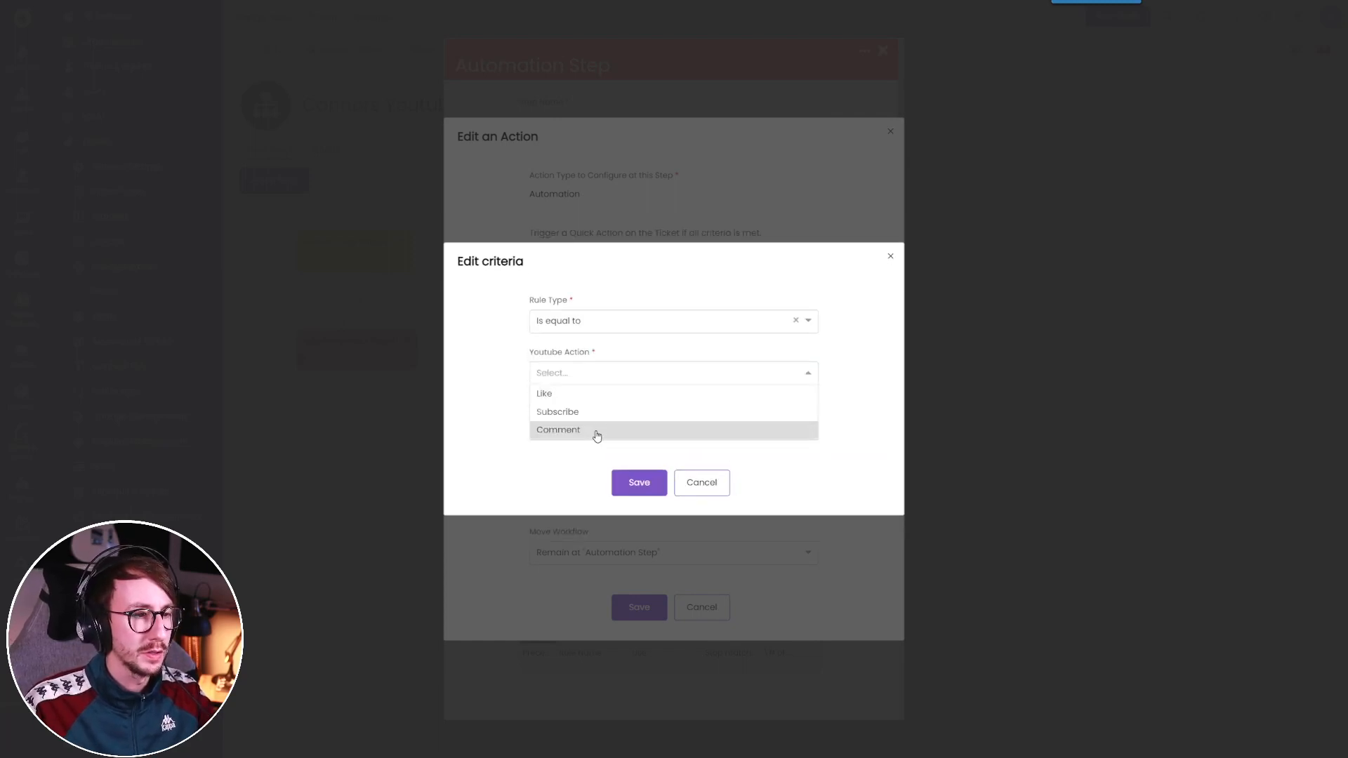
left_click(597, 431)
left_click(639, 452)
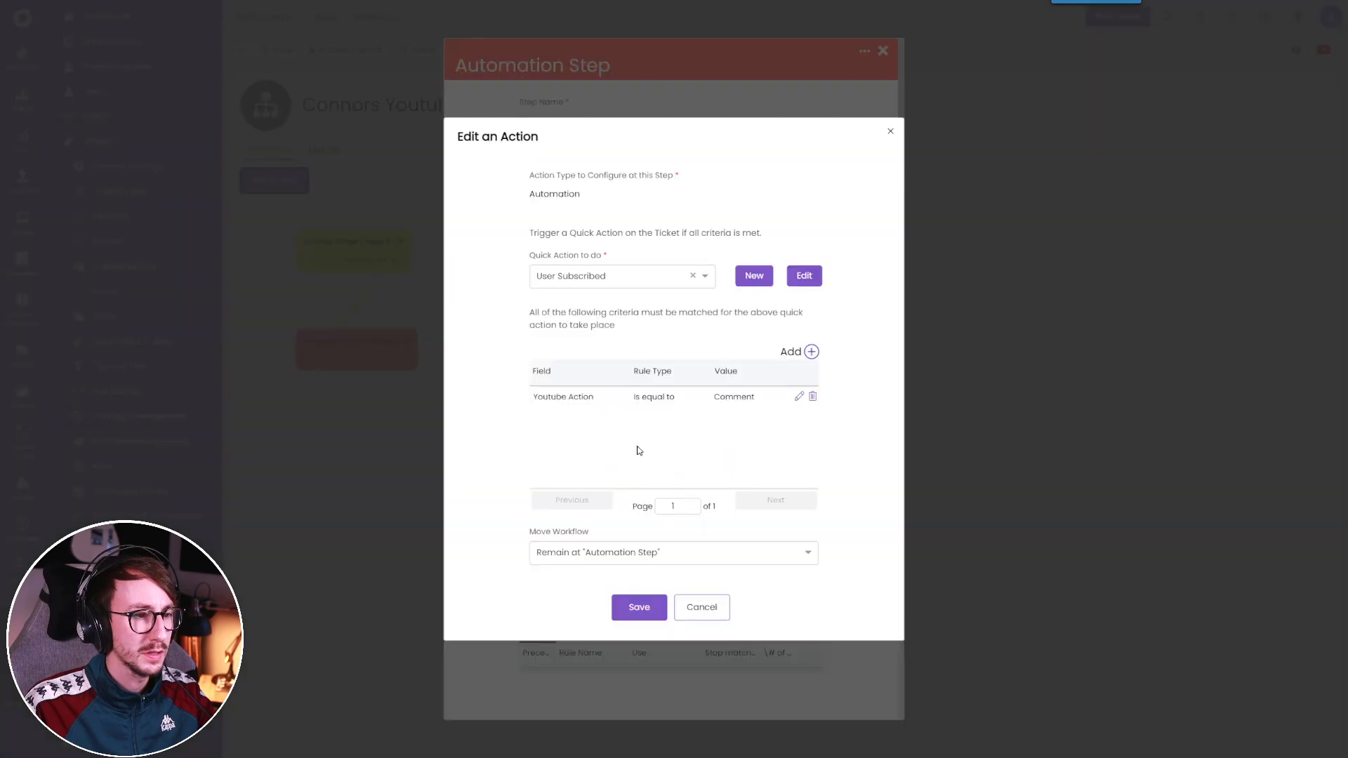
Set the User Subscribed criterion's Youtube Action value to Subscribe, and save both the action and Automation Step.
left_click(798, 396)
left_click(650, 407)
left_click(632, 418)
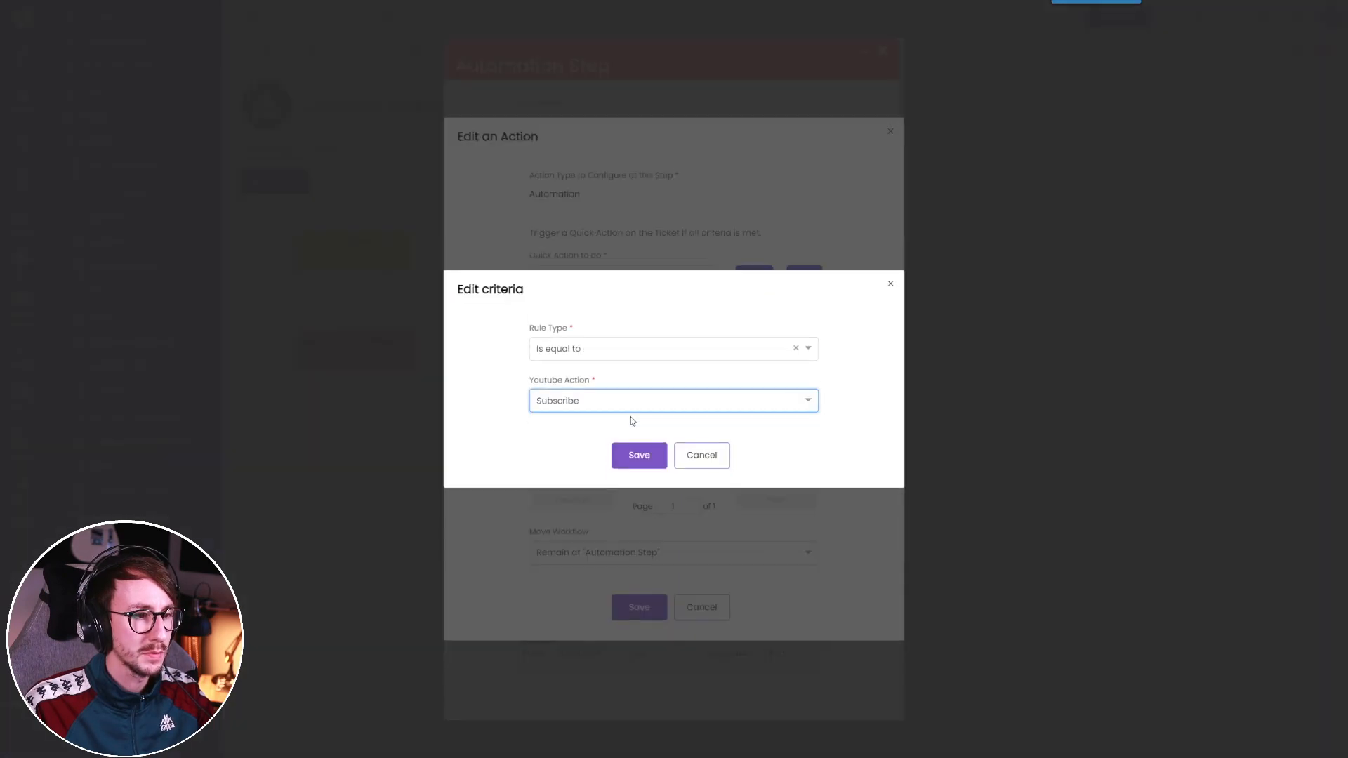
left_click(639, 454)
left_click(642, 608)
scroll(639, 570, "down", 5)
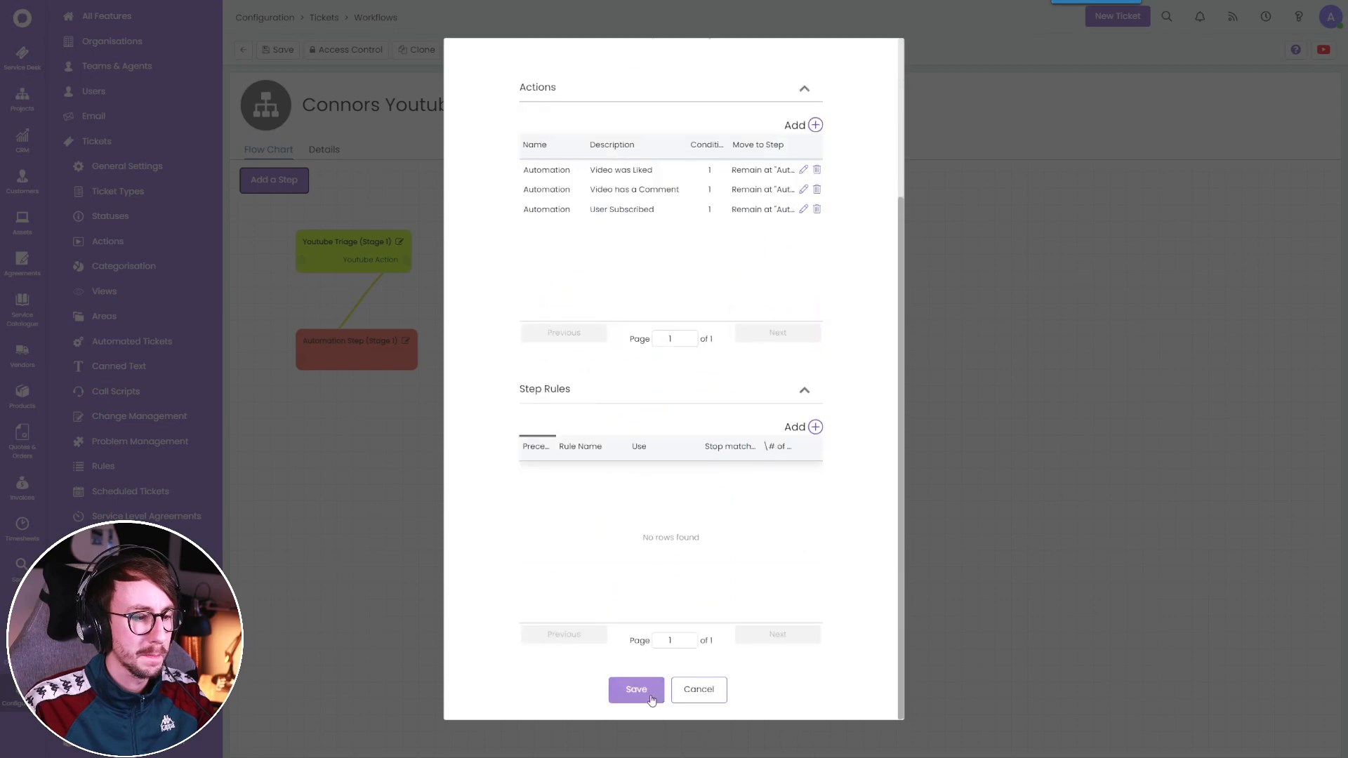
left_click(647, 691)
Rearrange the flow chart, moving Assign The Ticket, Do Something and Closed down and to the right, clear of Automation Step.
left_click_drag(406, 355, 386, 358)
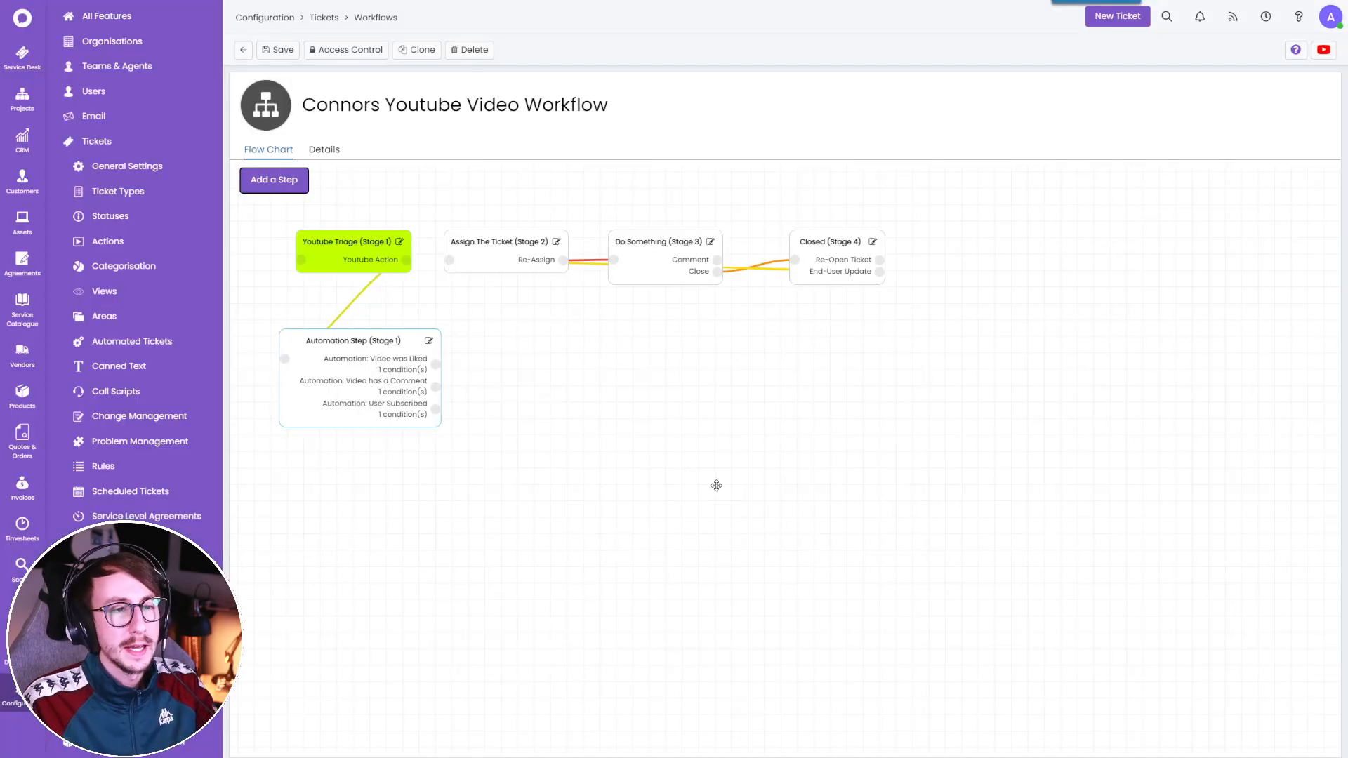
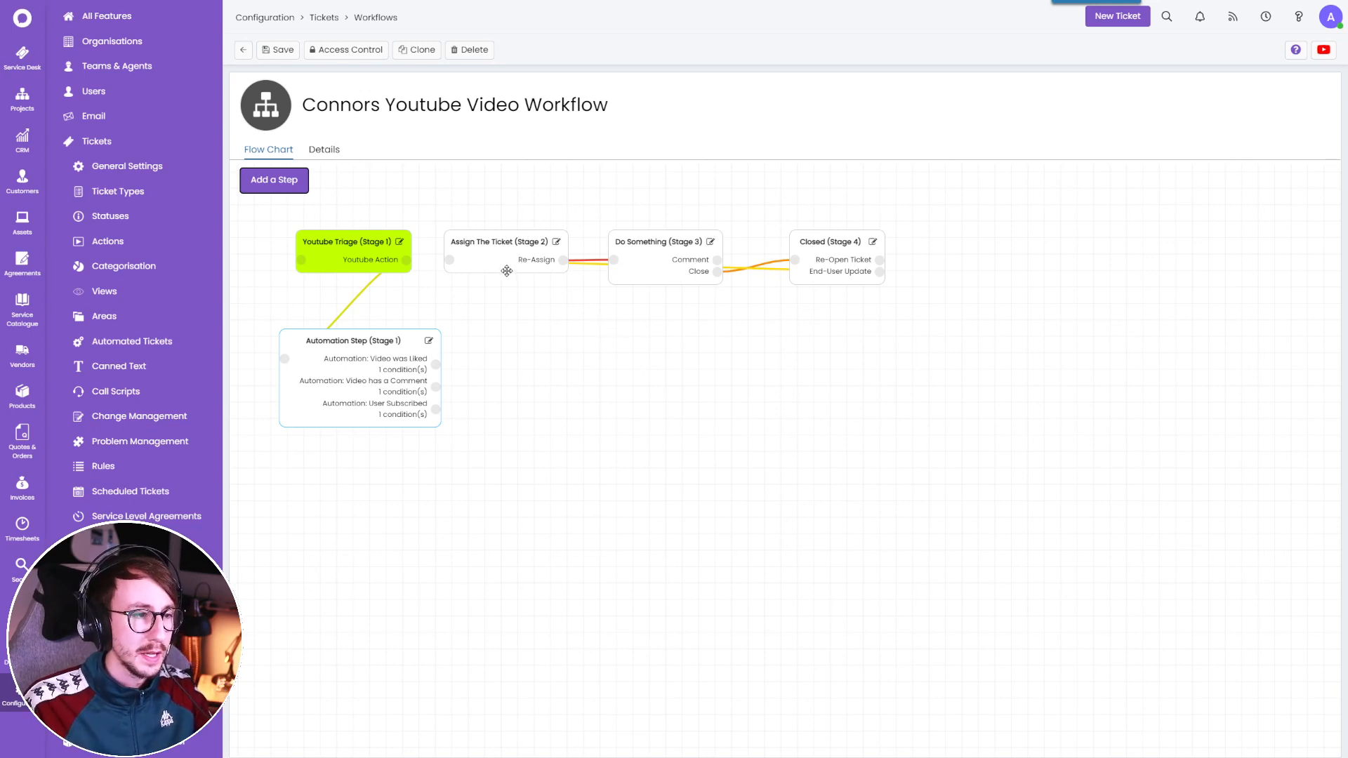
mouse_move(499, 259)
left_mouse_down()
mouse_move(537, 309)
mouse_move(549, 391)
mouse_move(548, 337)
mouse_move(506, 251)
mouse_move(506, 271)
left_mouse_up()
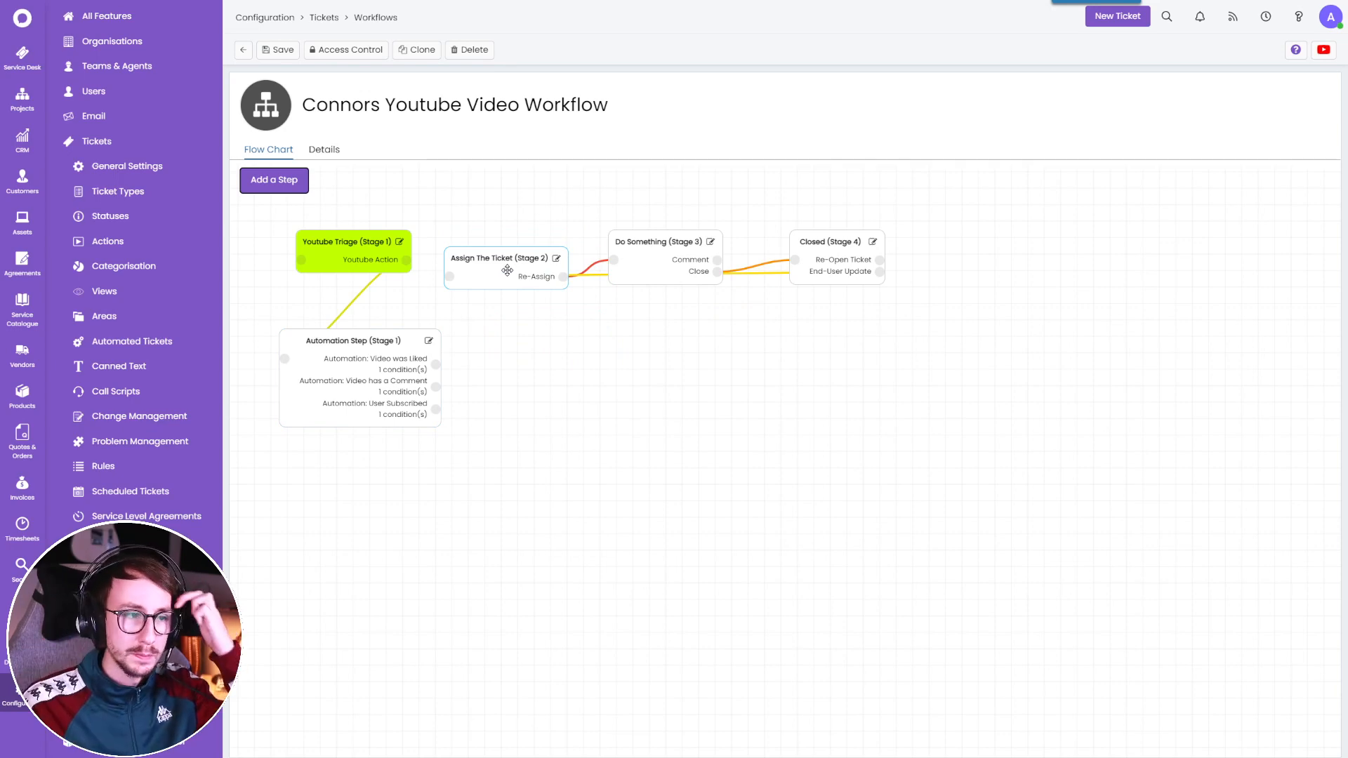
left_click_drag(507, 270, 622, 386)
left_click_drag(671, 275, 802, 391)
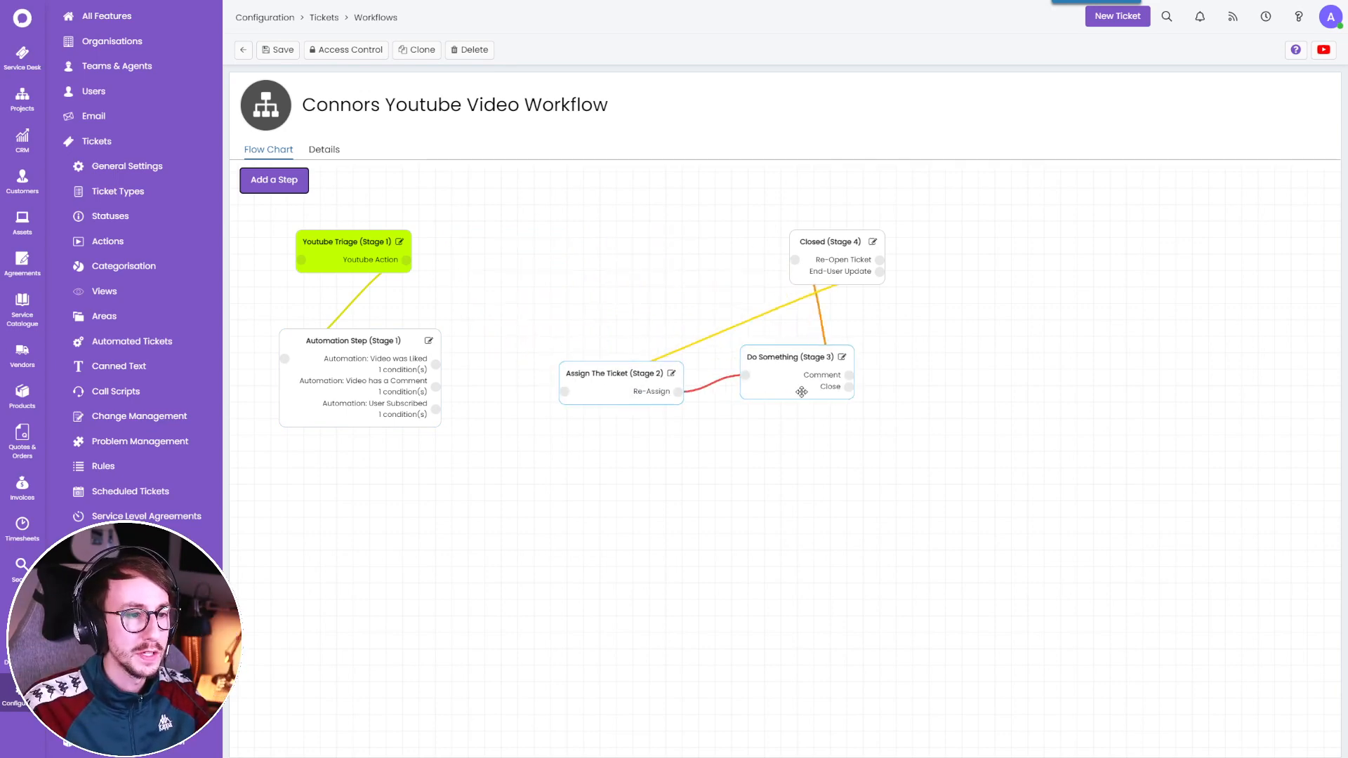
left_click_drag(834, 270, 909, 486)
left_click_drag(617, 372, 616, 373)
Add a step named "Video was Liked" at stage 1 - Youtube Triage and place it just right of Automation Step.
left_click(291, 181)
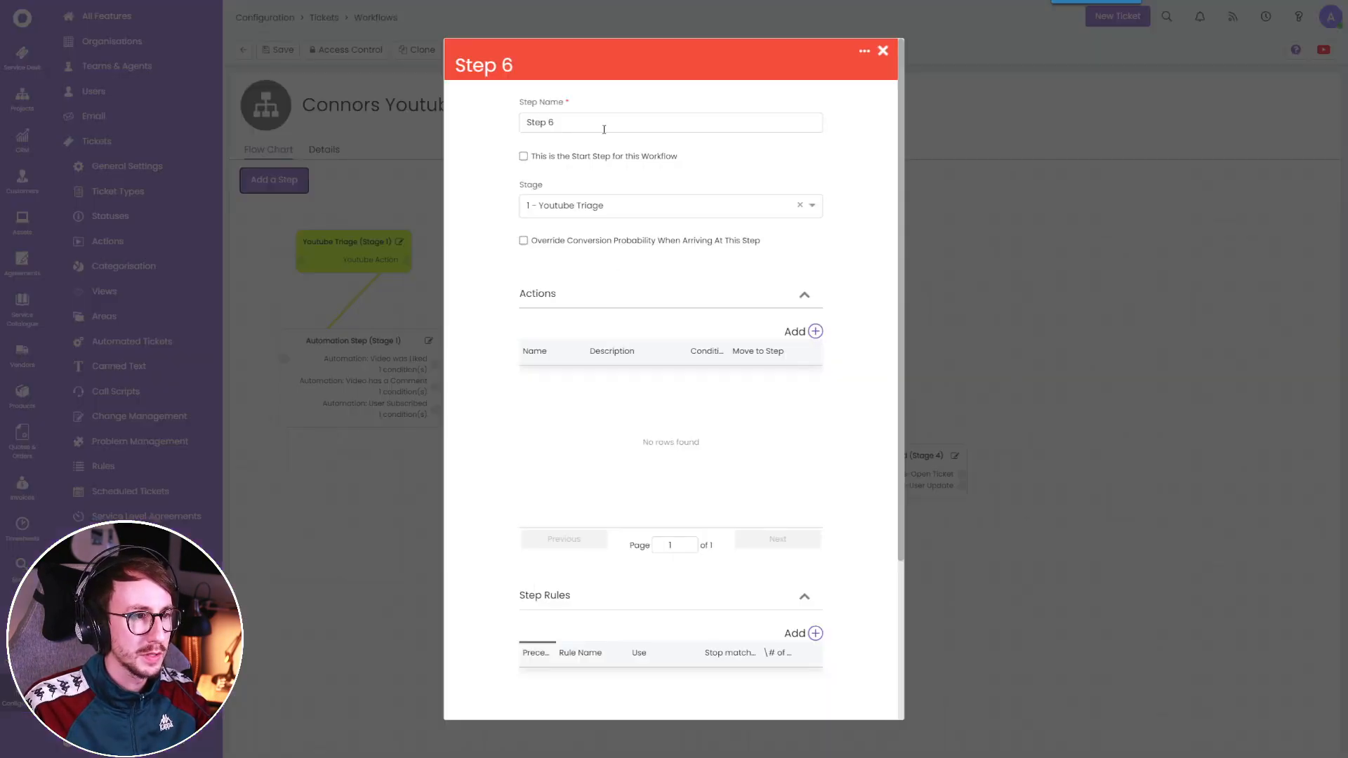
type("Vidfeo")
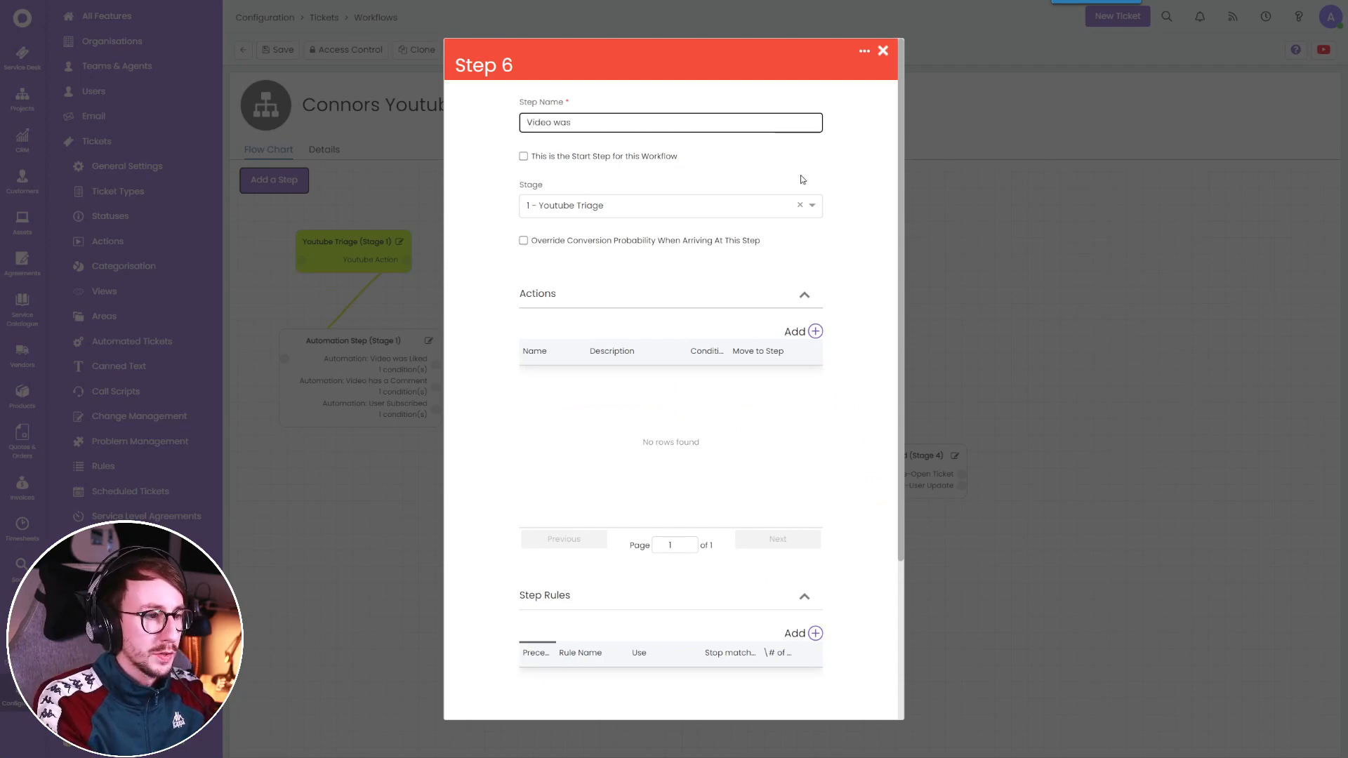
type(" was Liked")
scroll(702, 492, "down", 3)
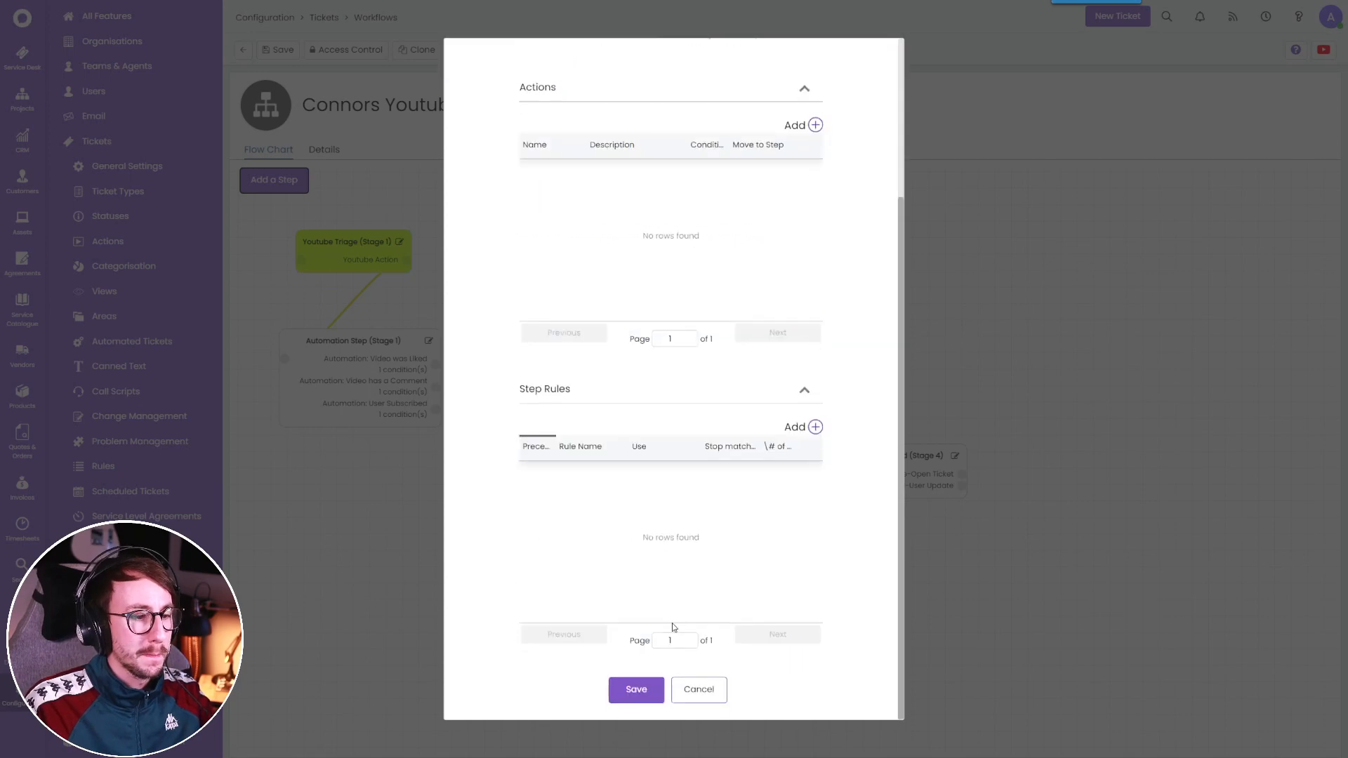
left_click(649, 689)
left_click_drag(556, 344, 540, 327)
Move Assign The Ticket, Do Something and Closed further right in the flow chart to free space beside Video was Liked.
left_click_drag(626, 387, 674, 384)
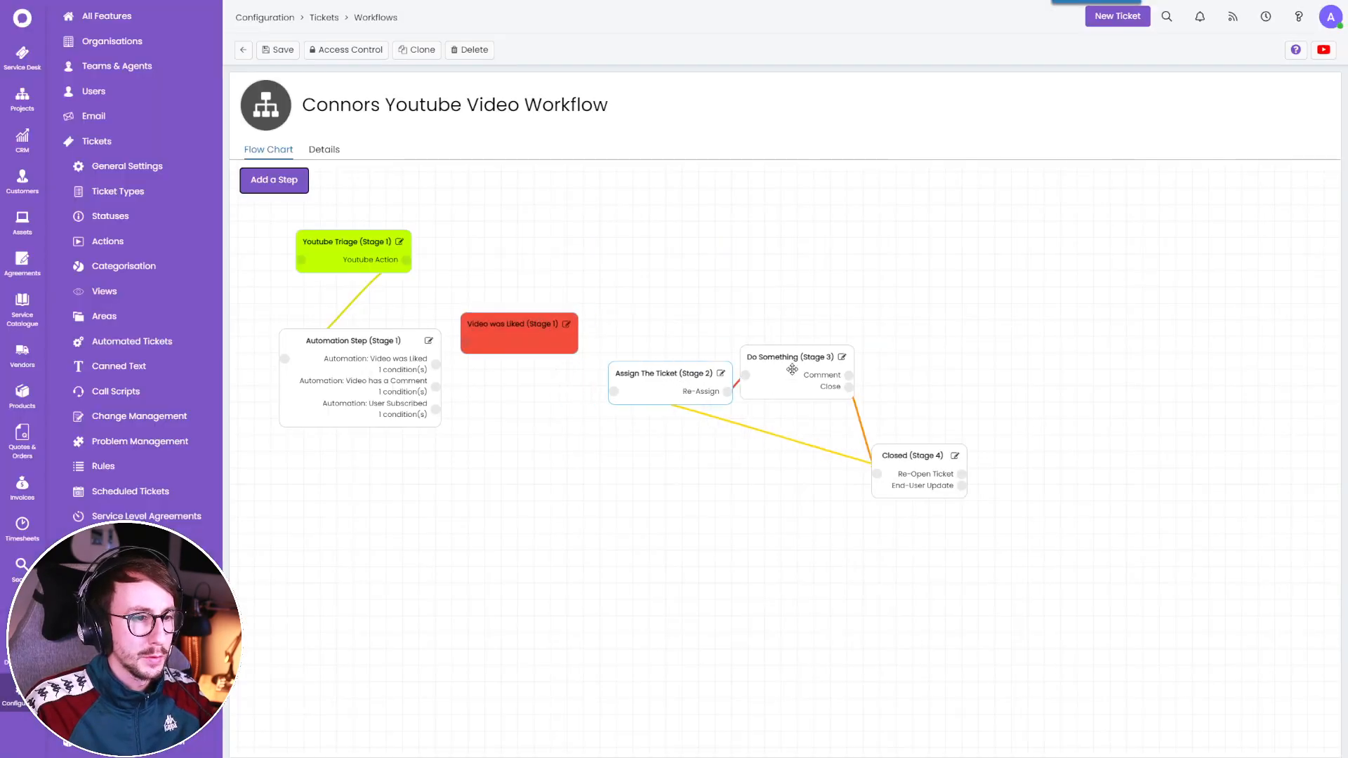
left_click_drag(792, 370, 909, 373)
left_click_drag(919, 474, 1019, 488)
left_click_drag(677, 374, 744, 373)
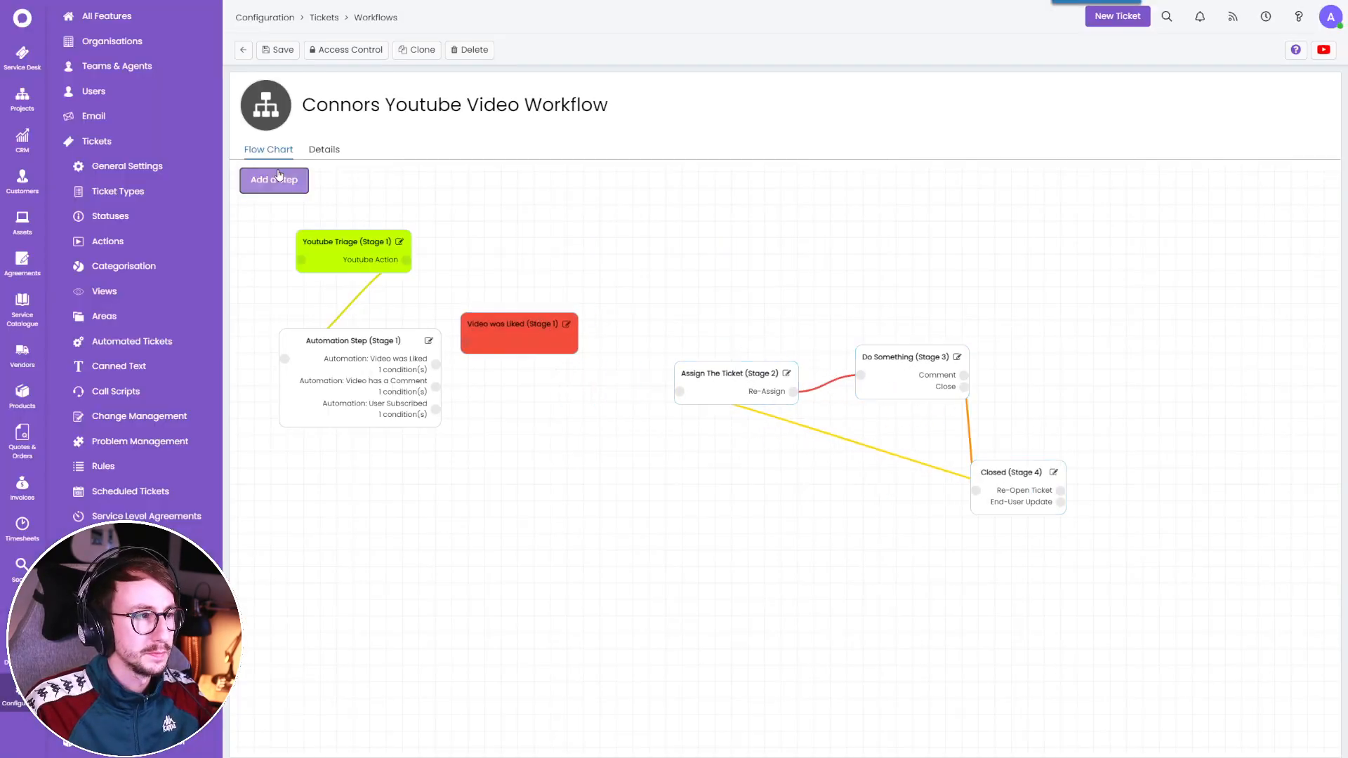
Add a stage 1 - Youtube Triage step named "Video has a comment" beneath Video was Liked, and shift both steps slightly right.
left_click(285, 180)
triple_click(631, 123)
type("Video")
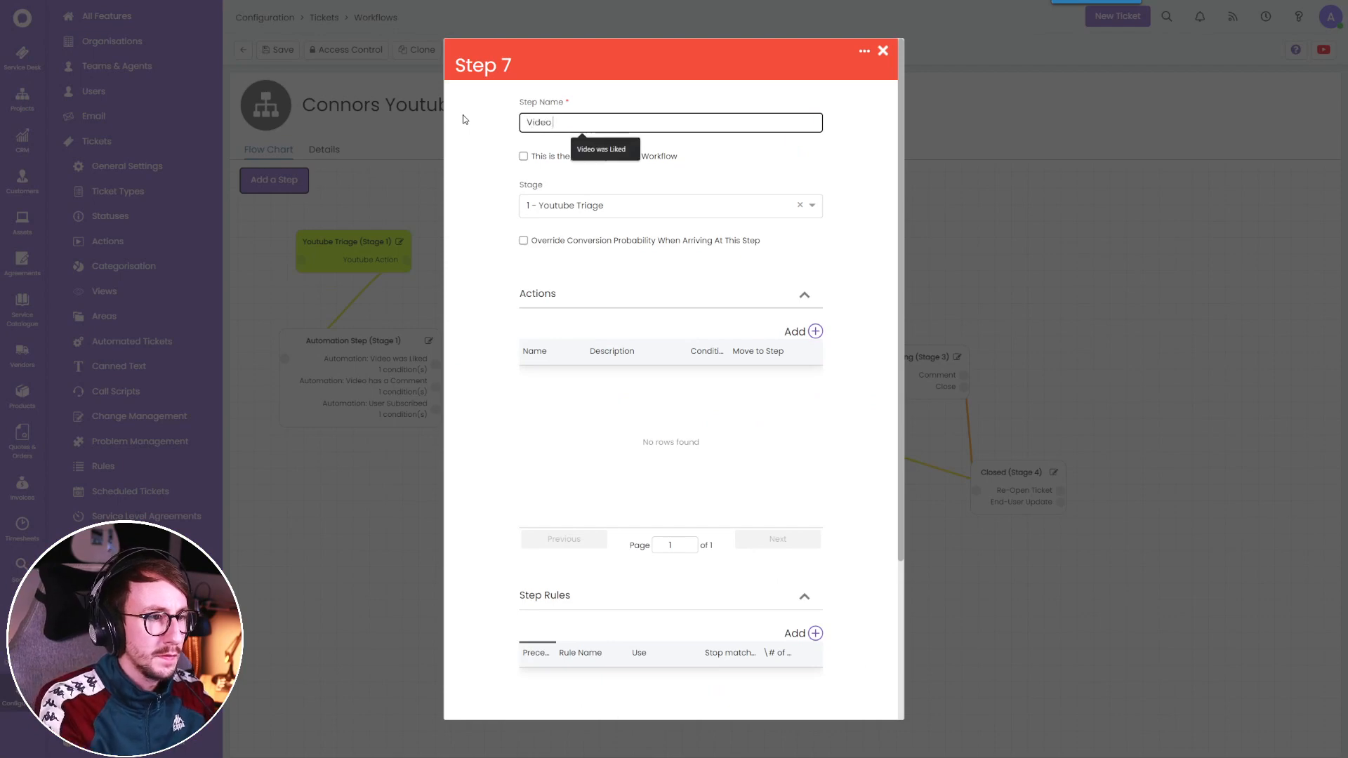
type(" hgas")
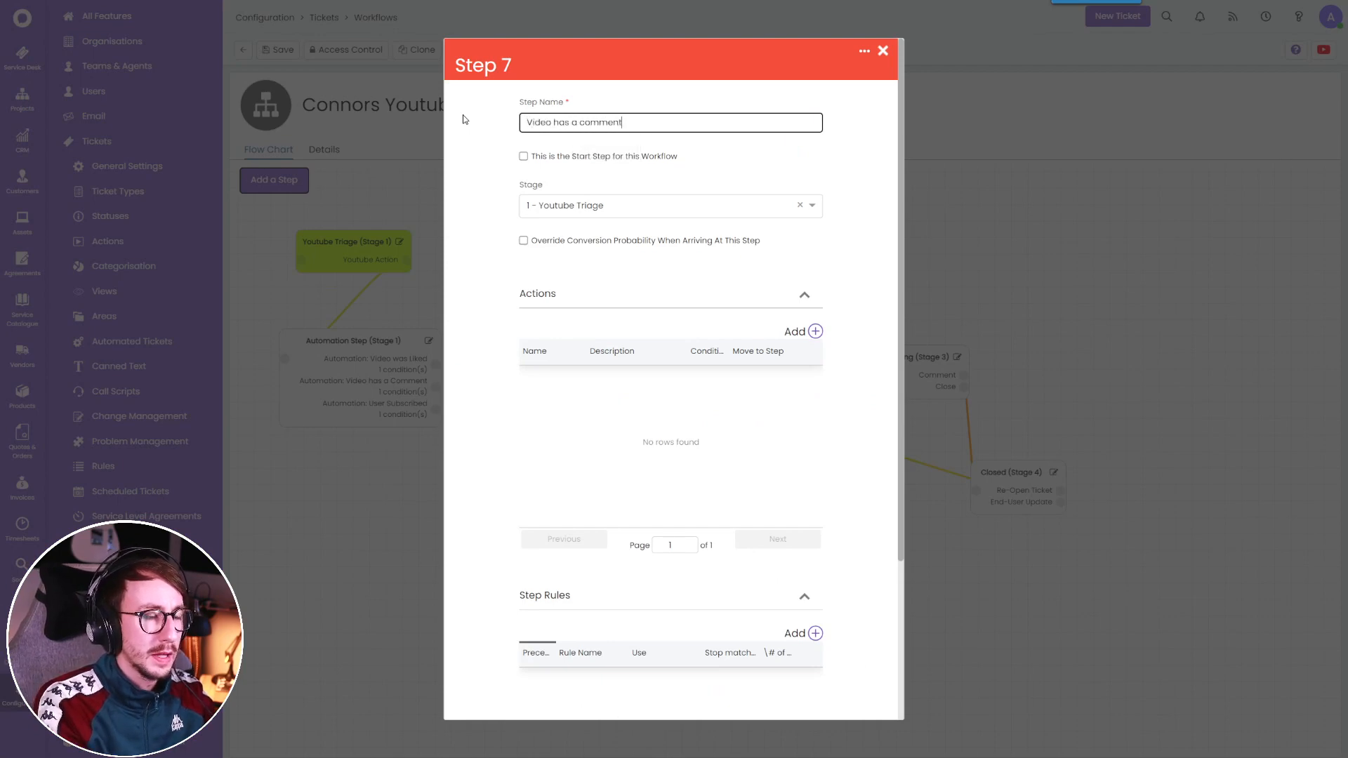
scroll(629, 427, "down", 5)
left_click(635, 689)
left_click_drag(722, 344, 525, 426)
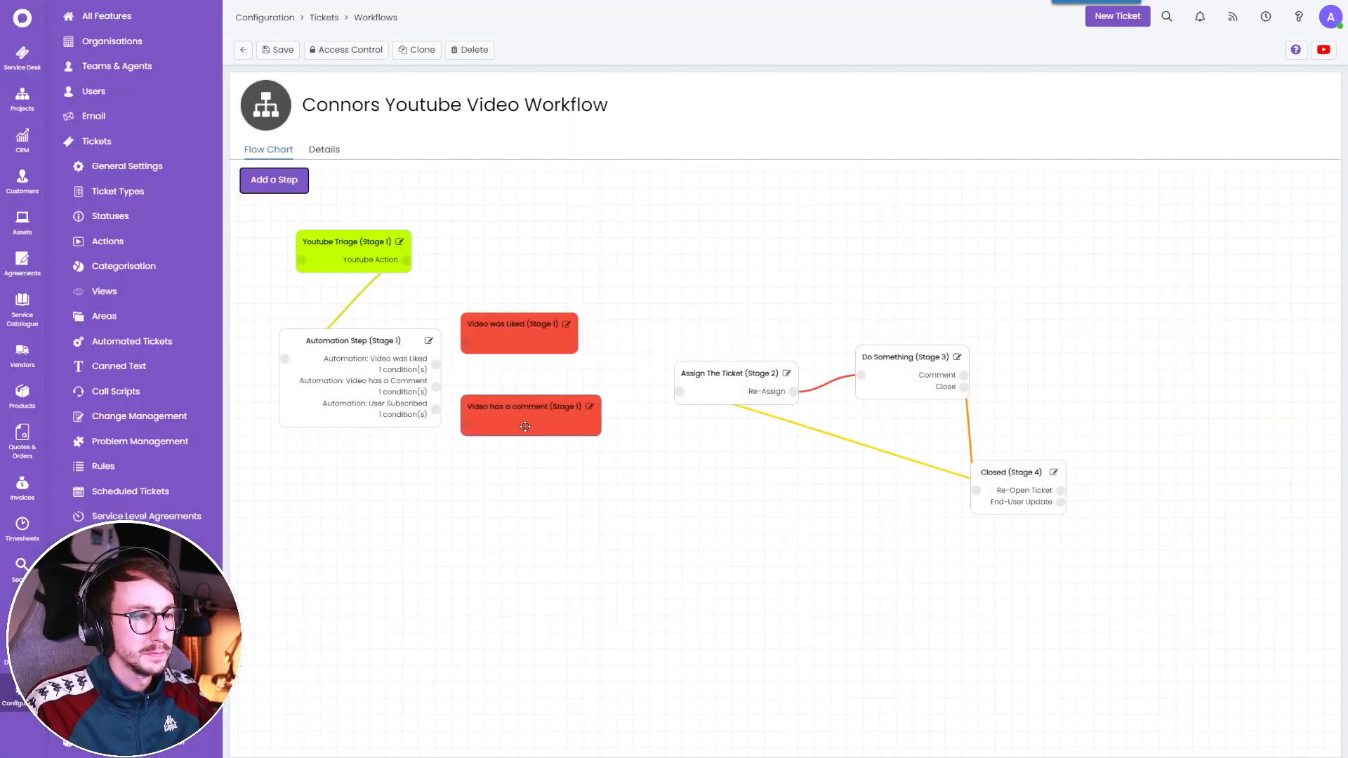
left_click_drag(517, 329, 538, 330)
left_click_drag(535, 419, 550, 419)
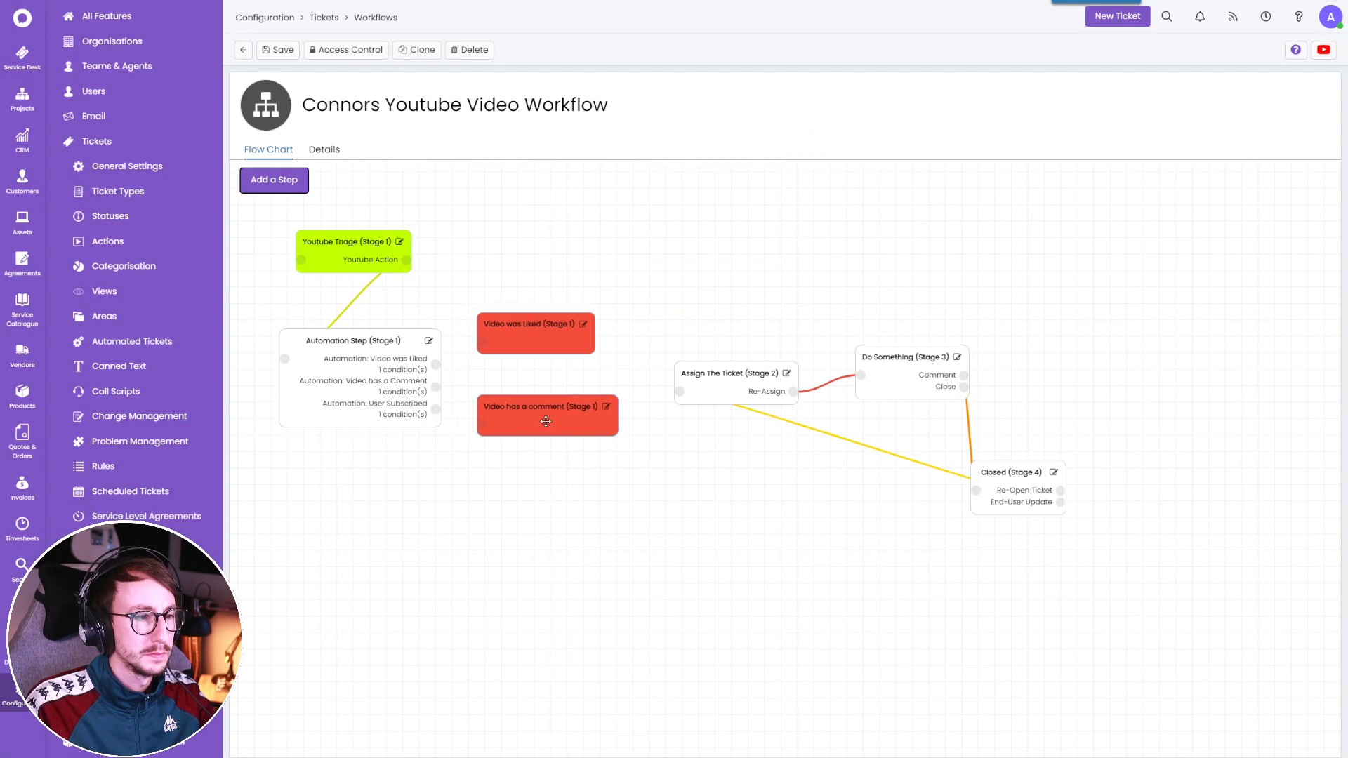
Add a stage 1 - Youtube Triage step named "Video has a subscription" and place it beneath Video has a comment.
left_click(295, 182)
left_click(625, 205)
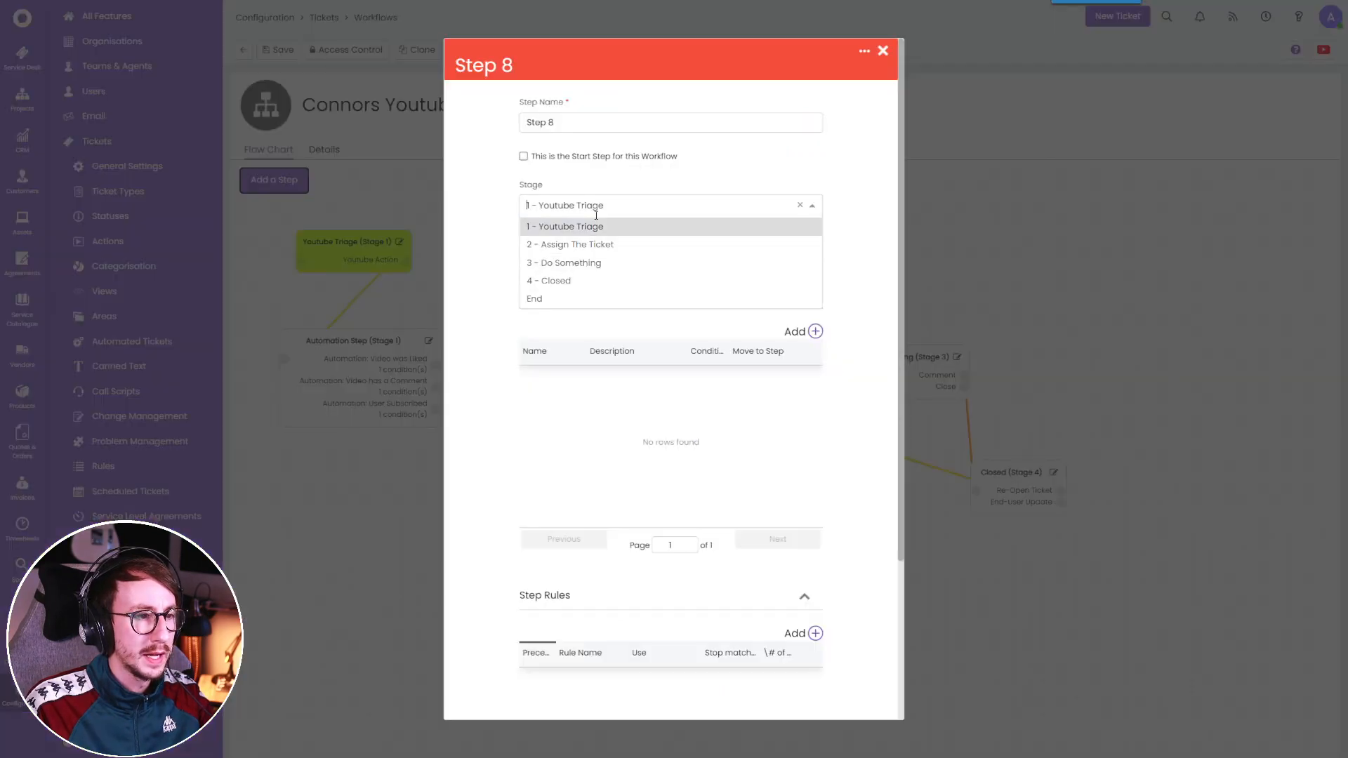
left_click(565, 124)
triple_click(565, 124)
type("Vi")
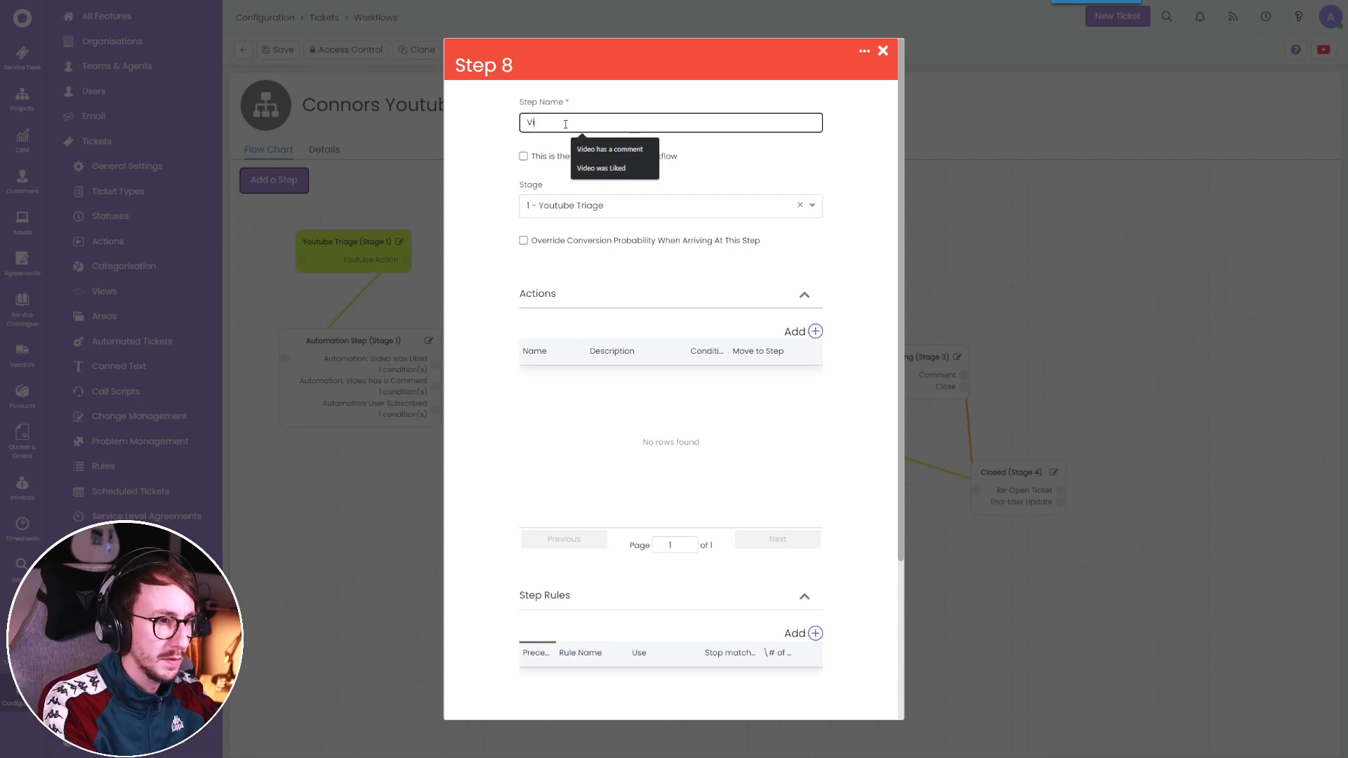
type("deo has a subscri")
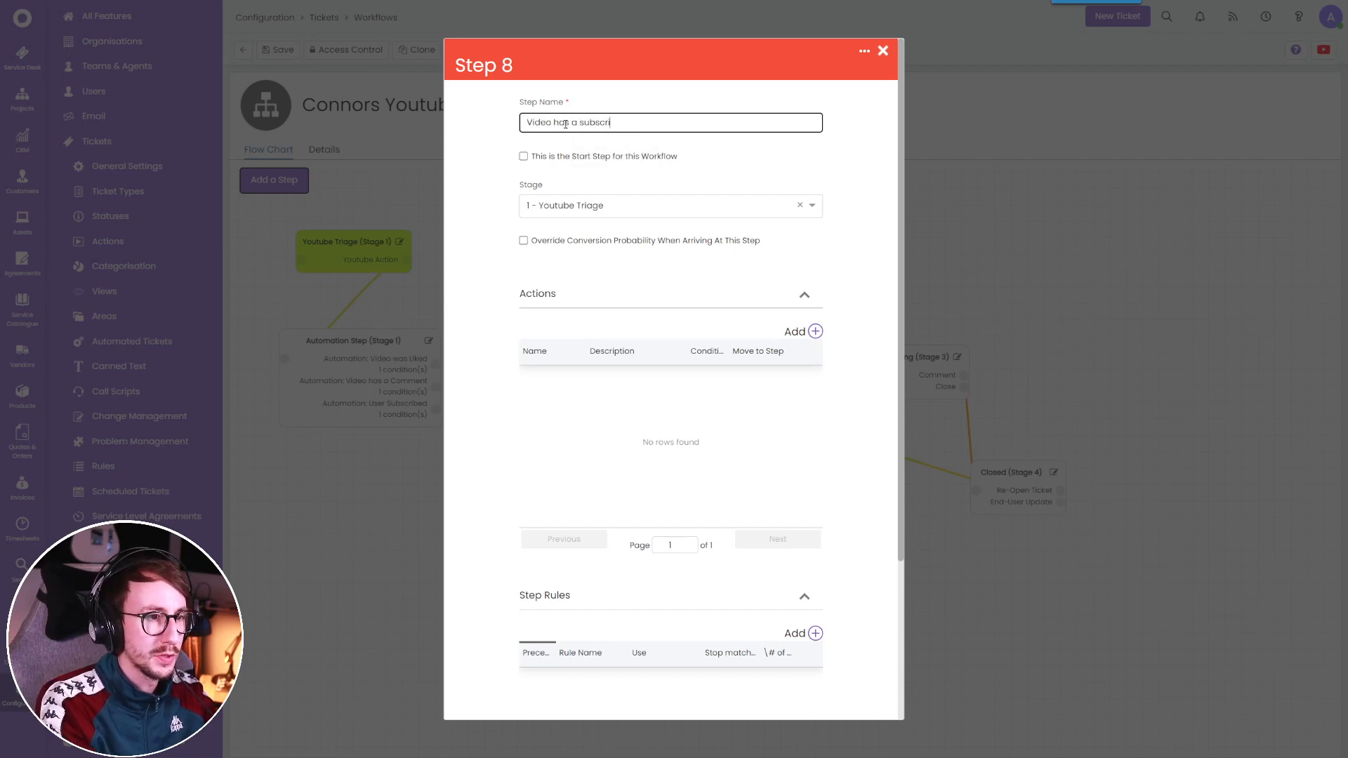
key("ctrl+a")
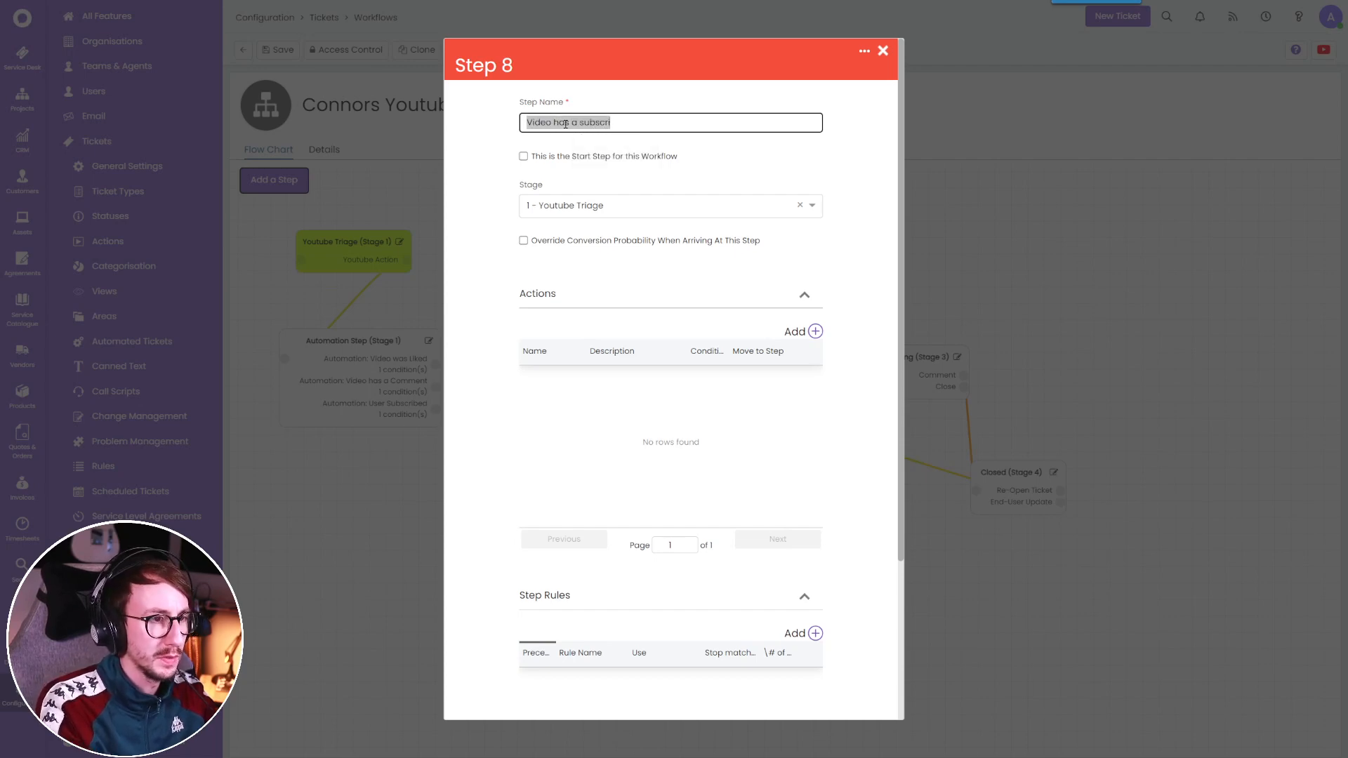
key("End")
type("p")
scroll(670, 421, "down", 5)
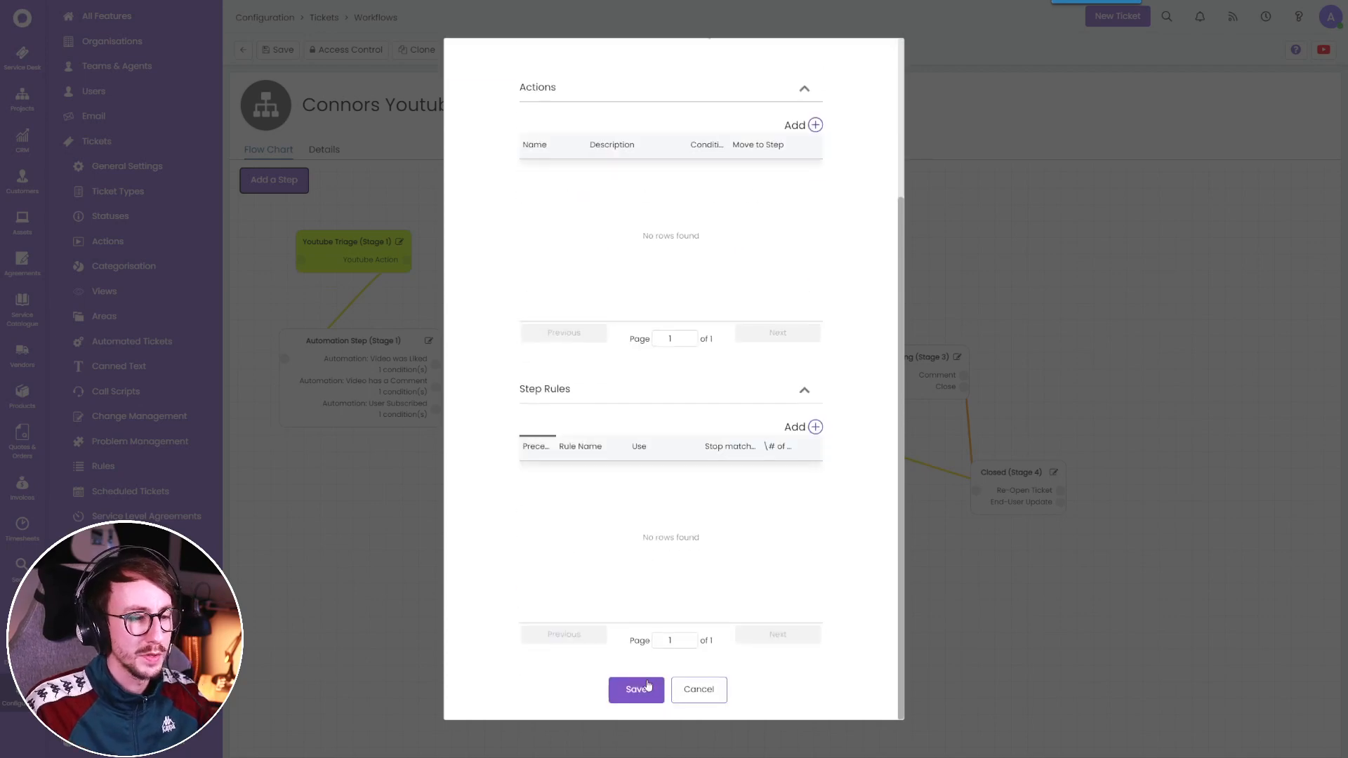
left_click(632, 688)
left_click_drag(710, 407, 512, 492)
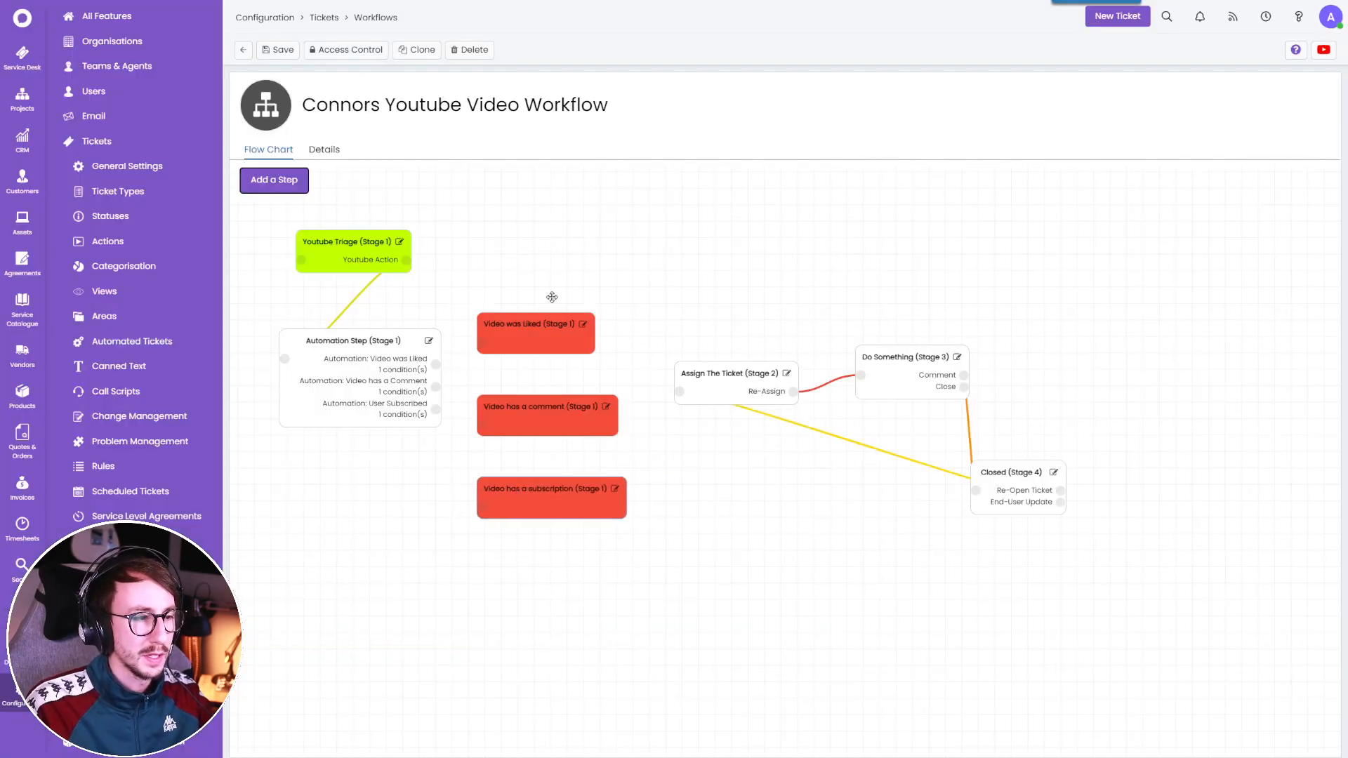
In Automation Step, set the Video was Liked automation to move the workflow to "Video was Liked" and save the step.
left_click(428, 342)
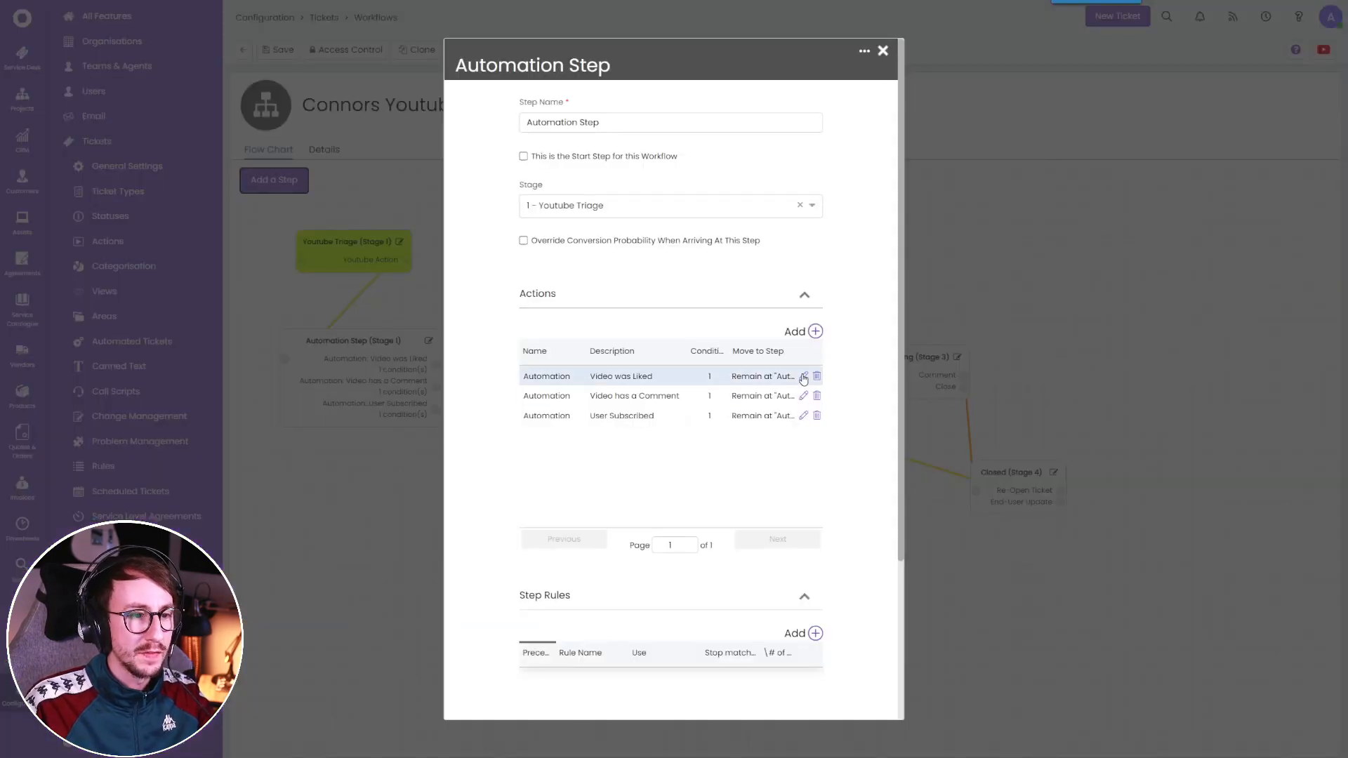
left_click(804, 377)
left_click(662, 551)
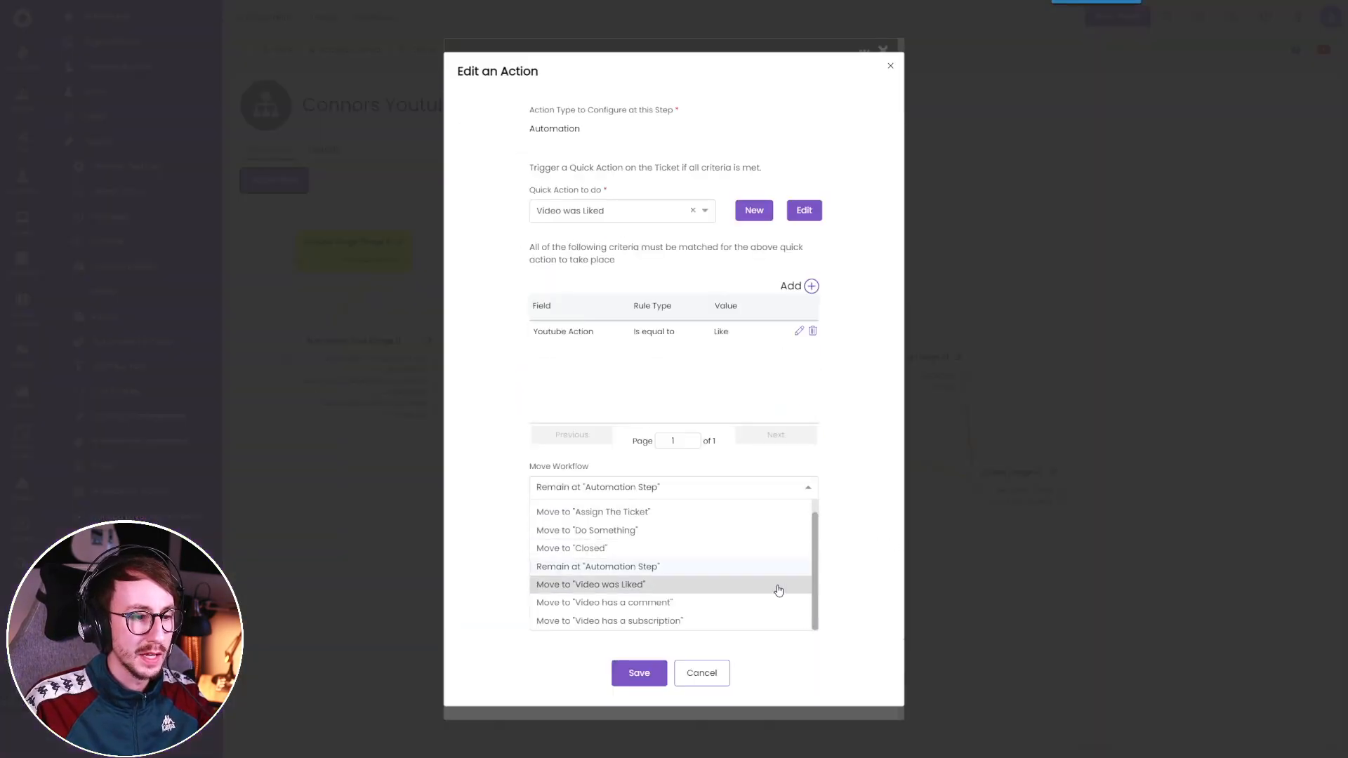
left_click(698, 583)
left_click(638, 608)
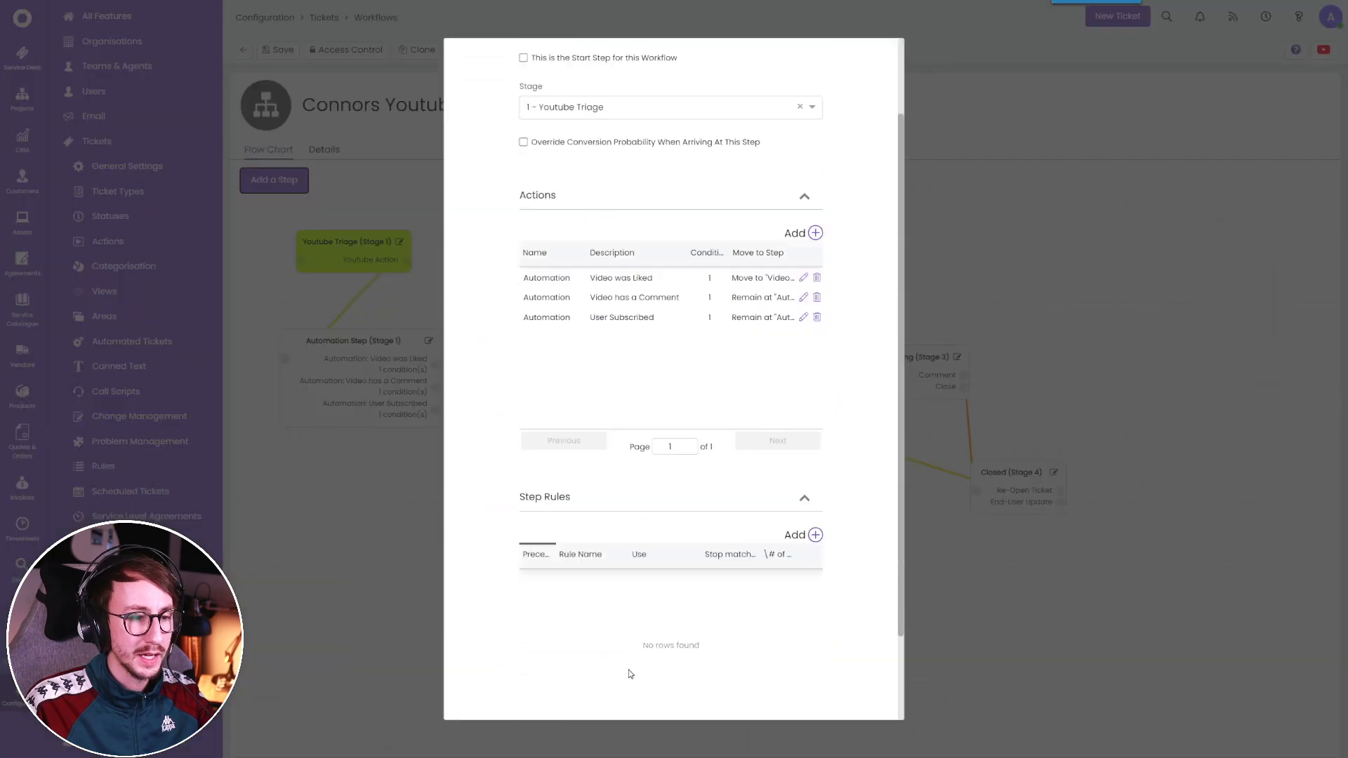
scroll(628, 674, "down", 3)
left_click(634, 684)
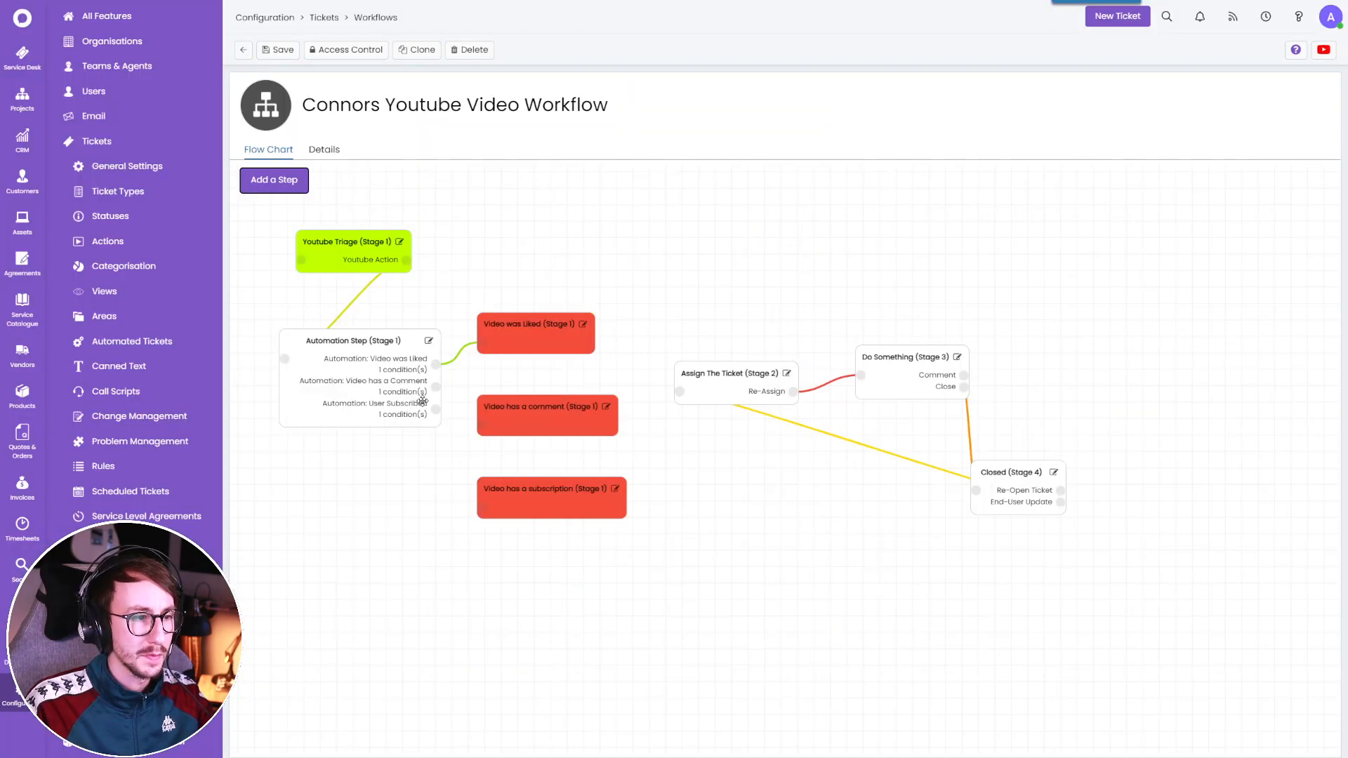
In Automation Step, set the Video has a Comment automation to move the workflow to "Video has a comment" and save the step.
left_click(428, 340)
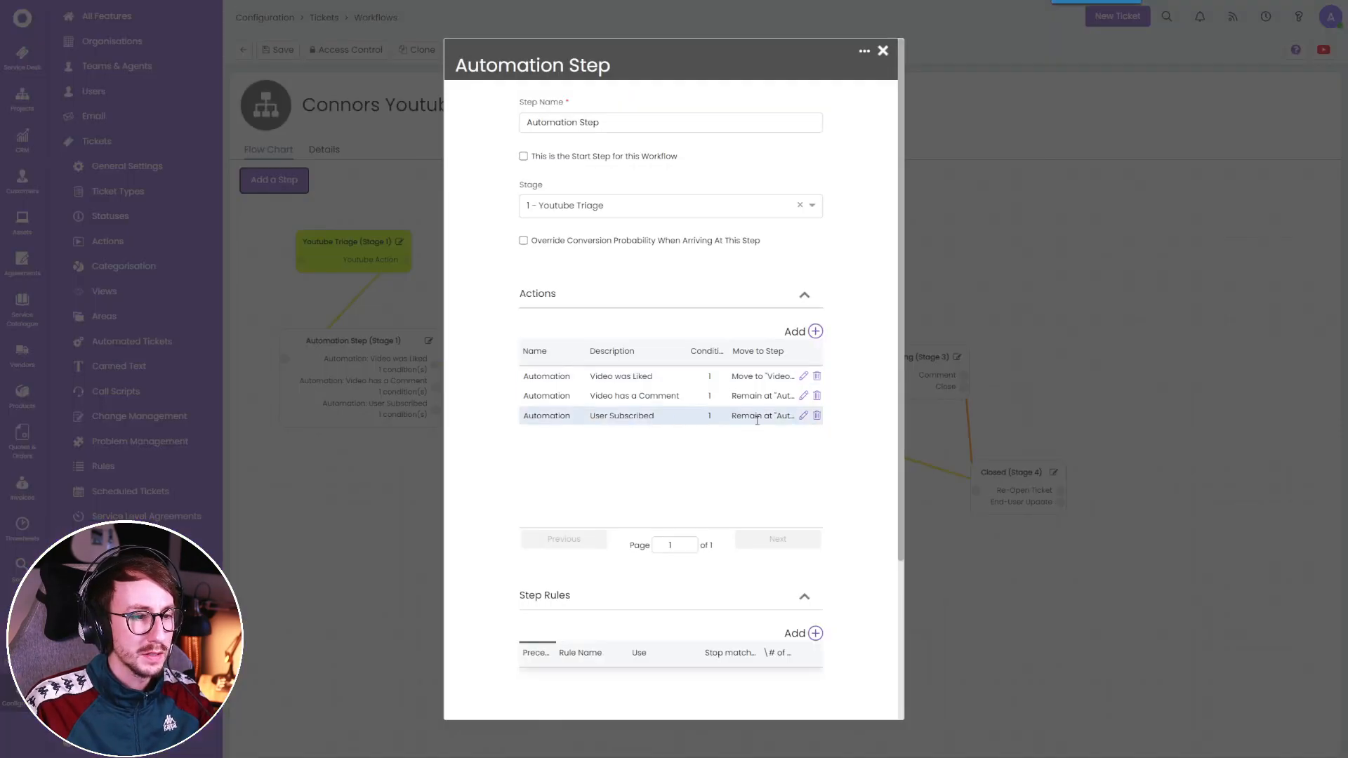
left_click(803, 397)
left_click(660, 552)
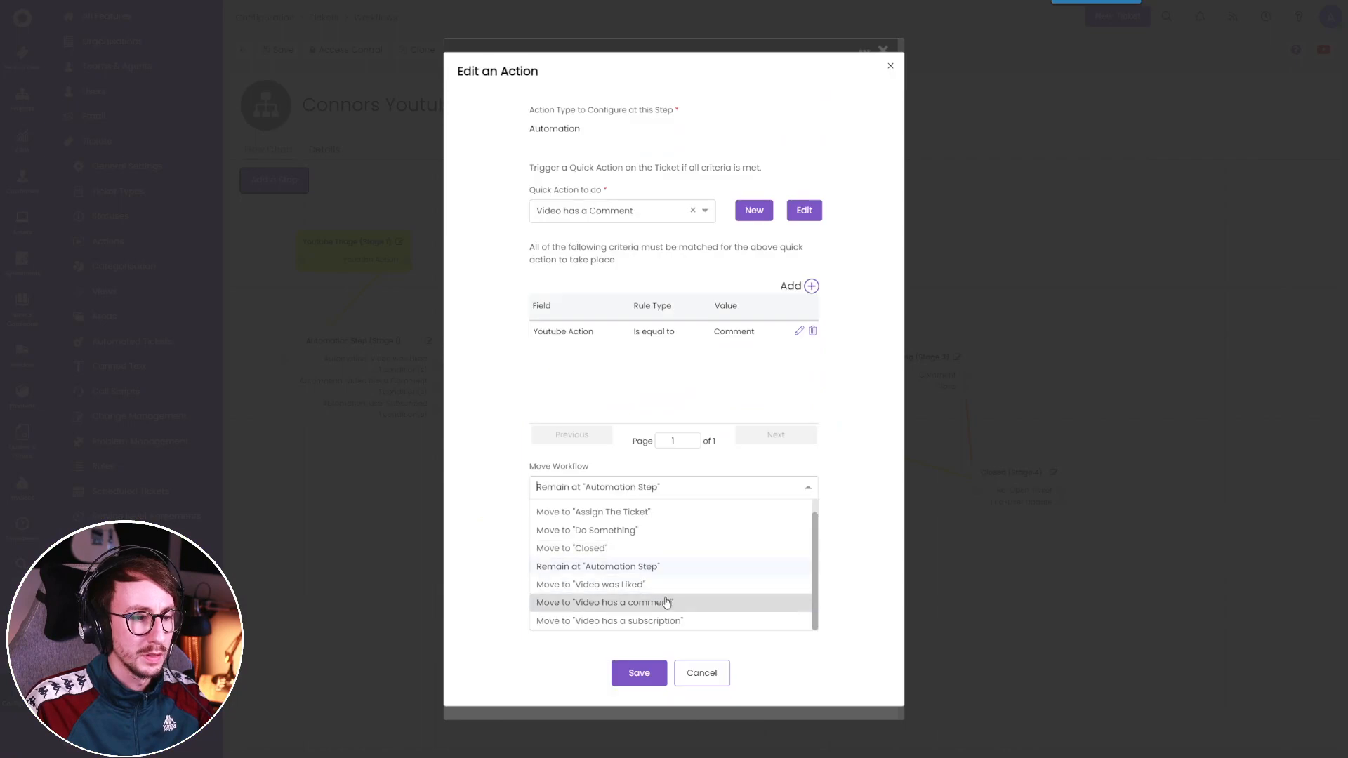
left_click(667, 602)
left_click(652, 606)
scroll(643, 608, "down", 5)
left_click(634, 685)
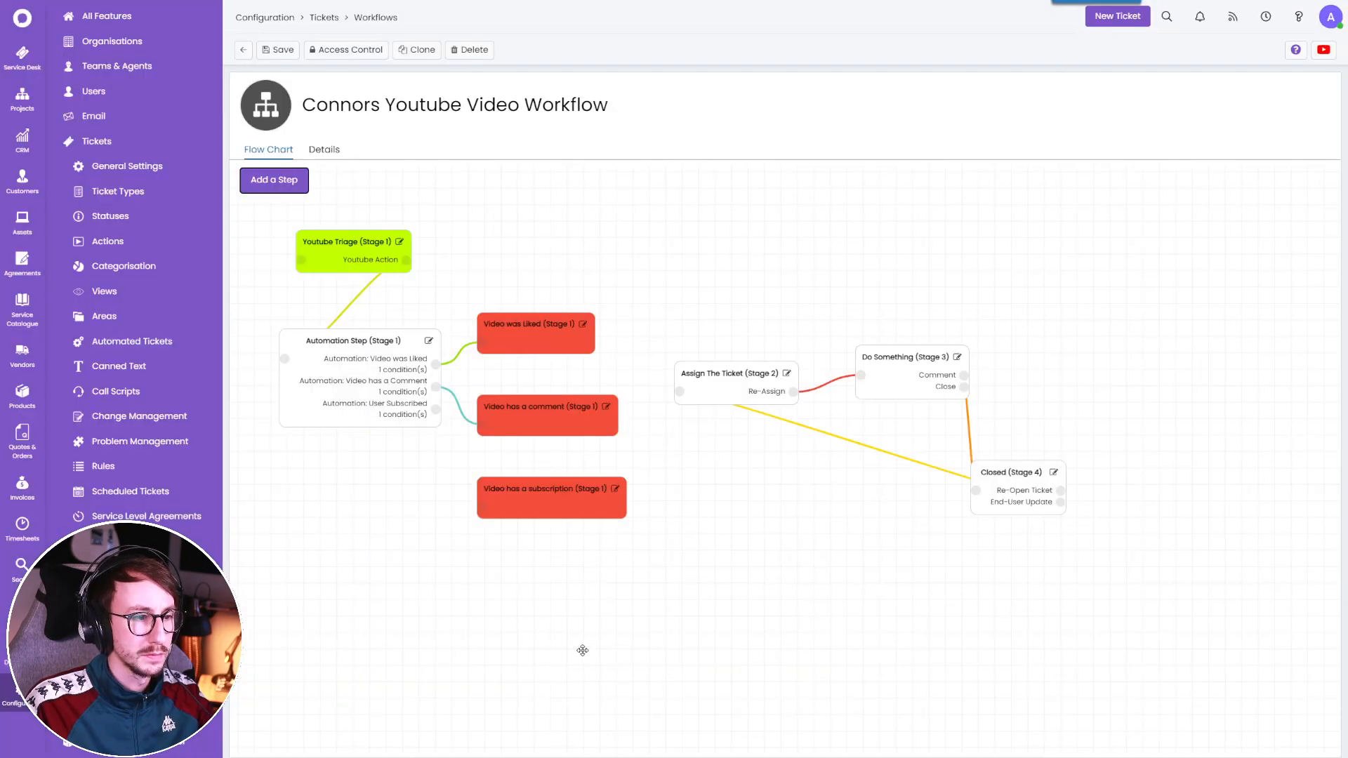
In Automation Step, set the User Subscribed automation to move the workflow to "Video has a subscription" and save the step.
left_click(429, 341)
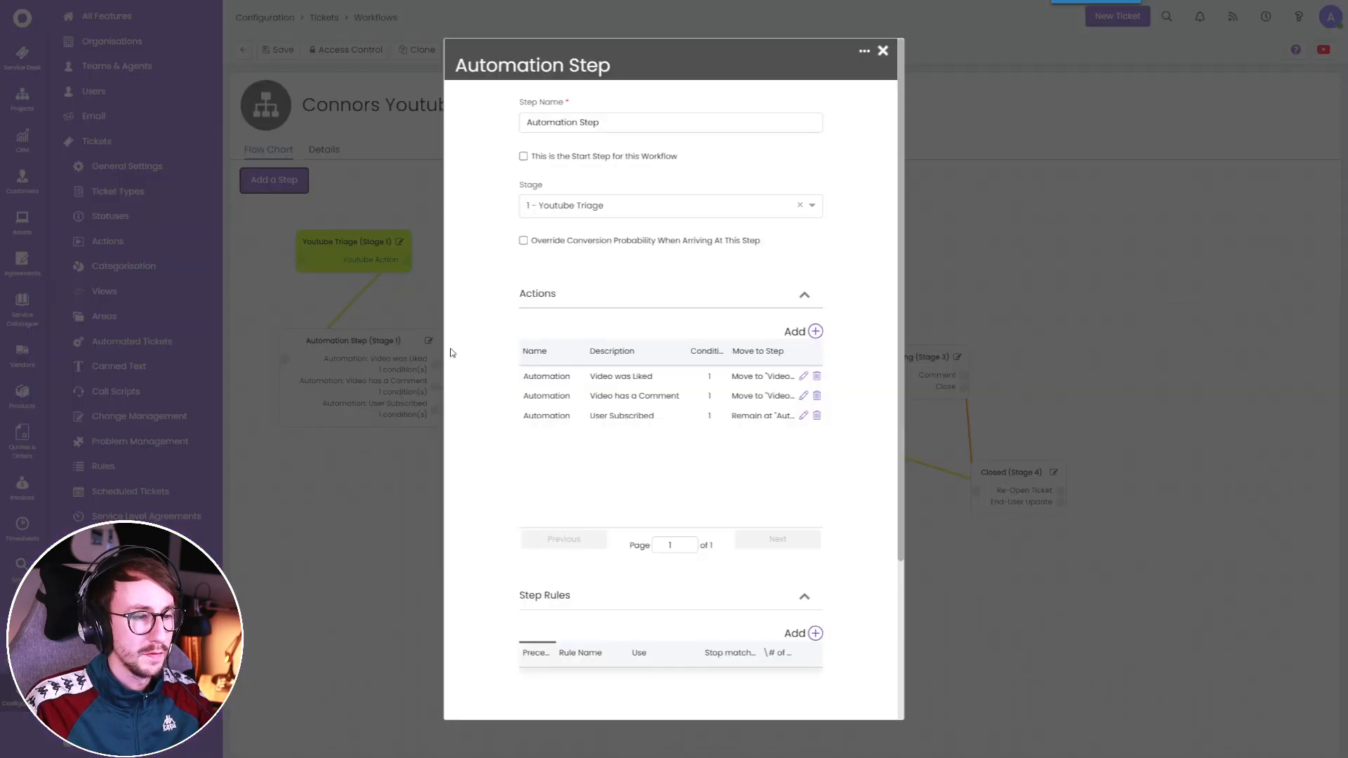
left_click(802, 419)
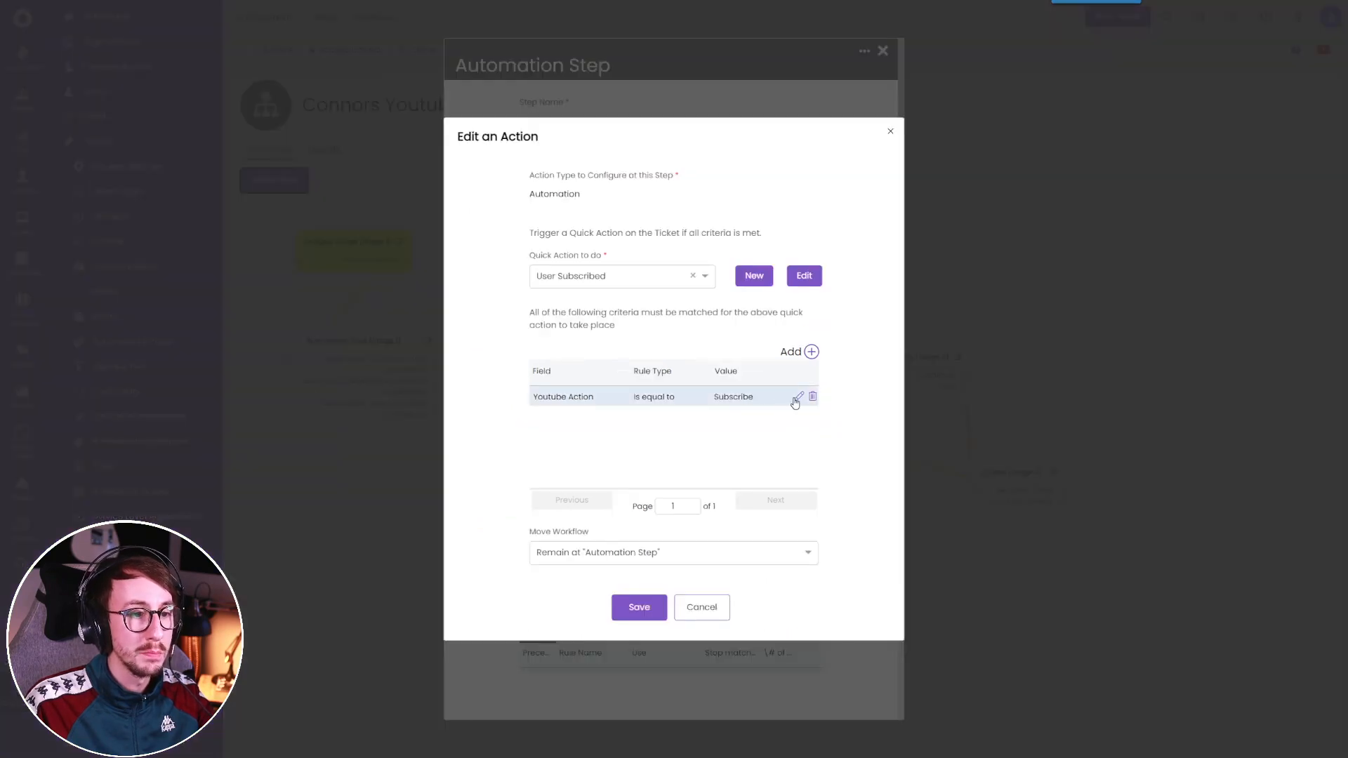
left_click(660, 556)
left_click(663, 604)
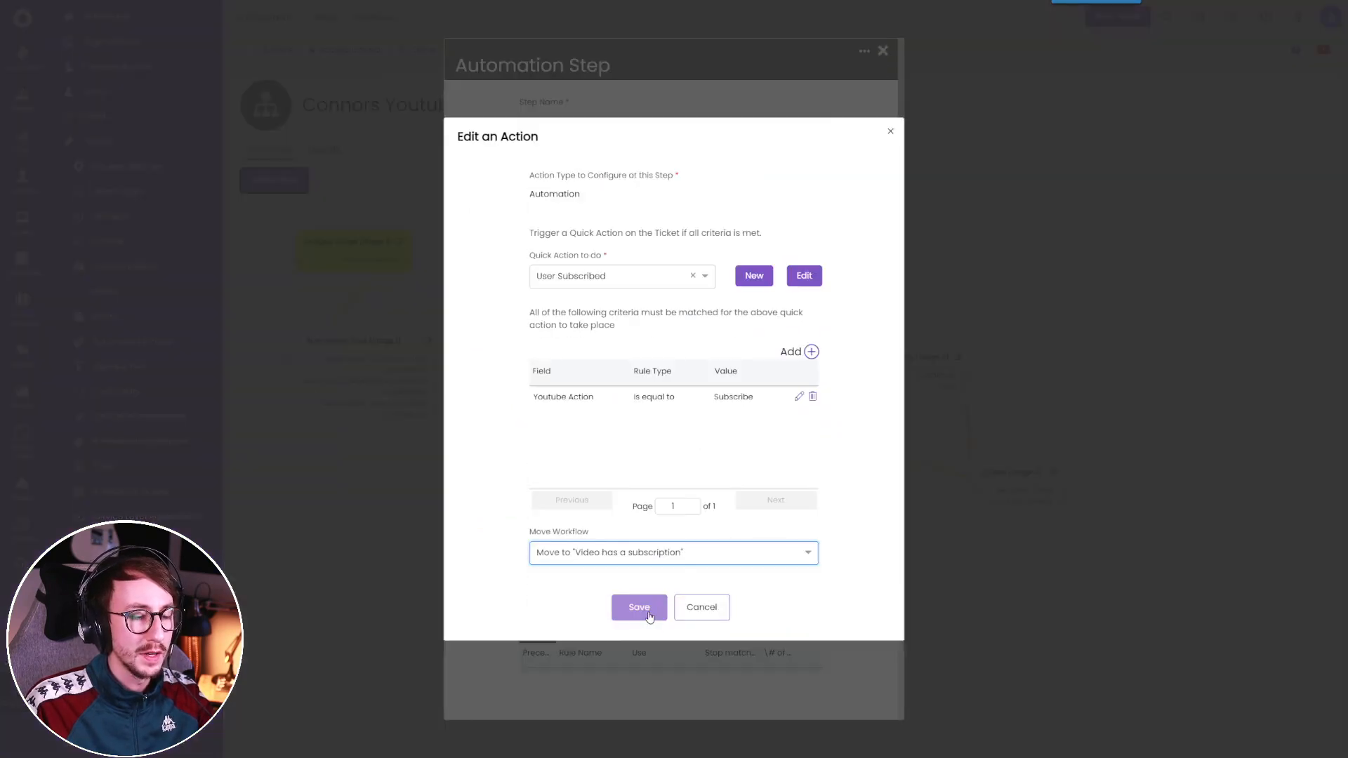
left_click(648, 608)
scroll(617, 559, "down", 5)
left_click(623, 690)
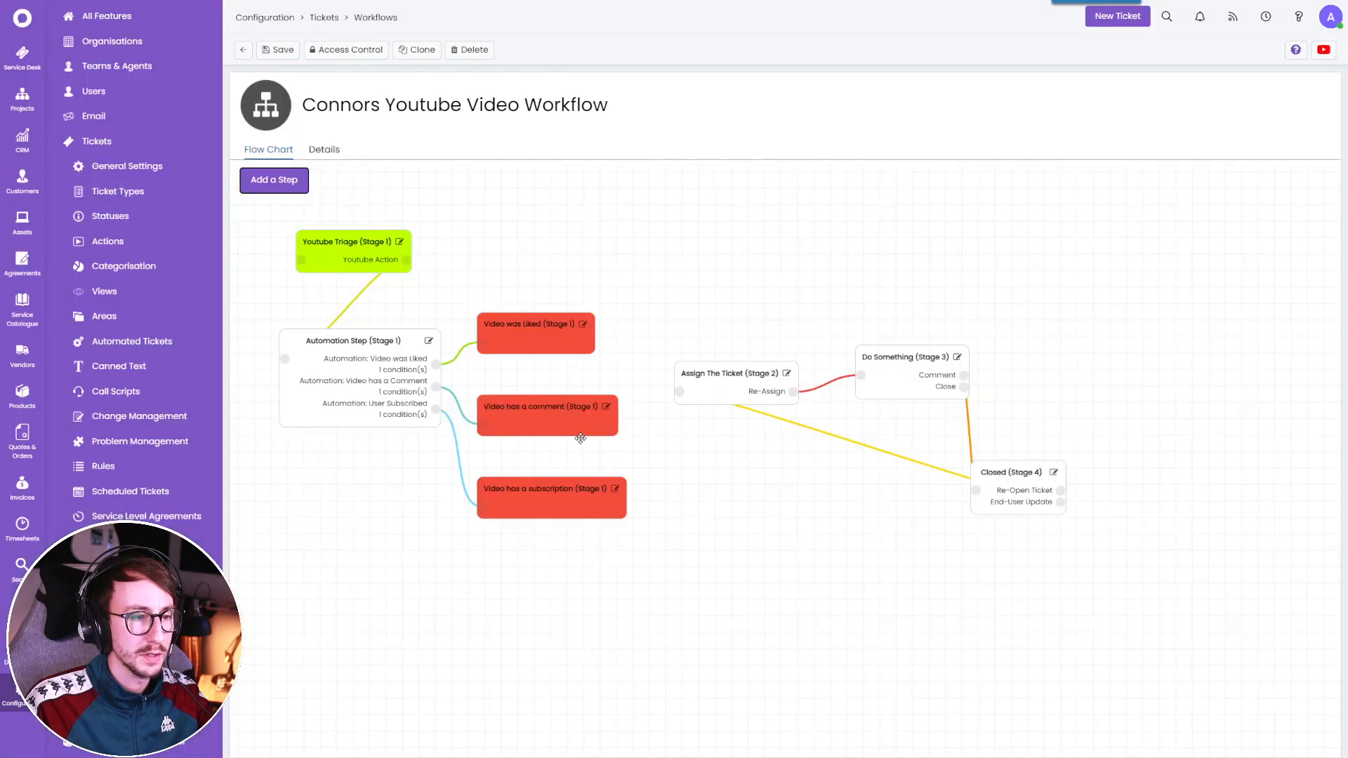
Shift the three red outcome steps slightly right, and move Do Something, Closed and Assign The Ticket further right in the flow chart.
left_click_drag(567, 419, 584, 419)
left_click_drag(567, 495, 584, 494)
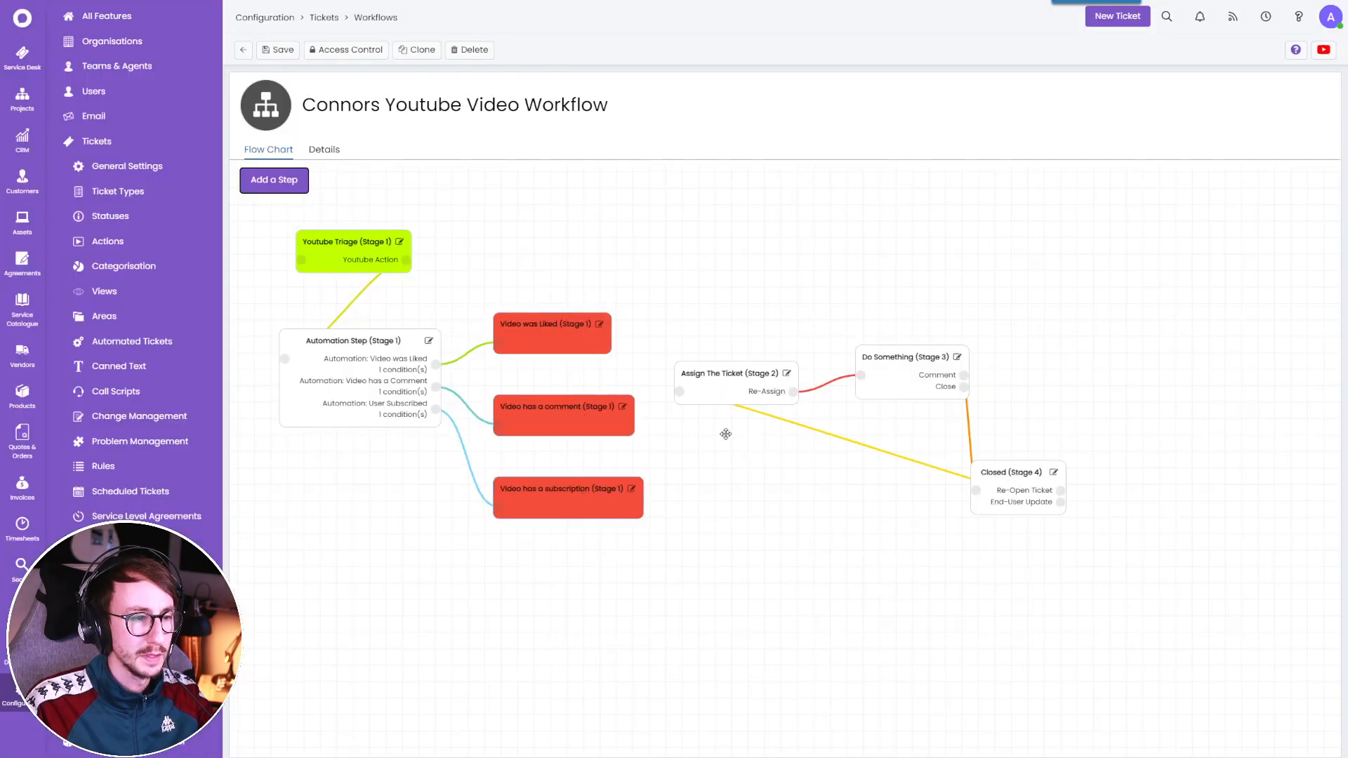
left_click_drag(896, 376, 929, 378)
left_click_drag(1015, 478, 1064, 485)
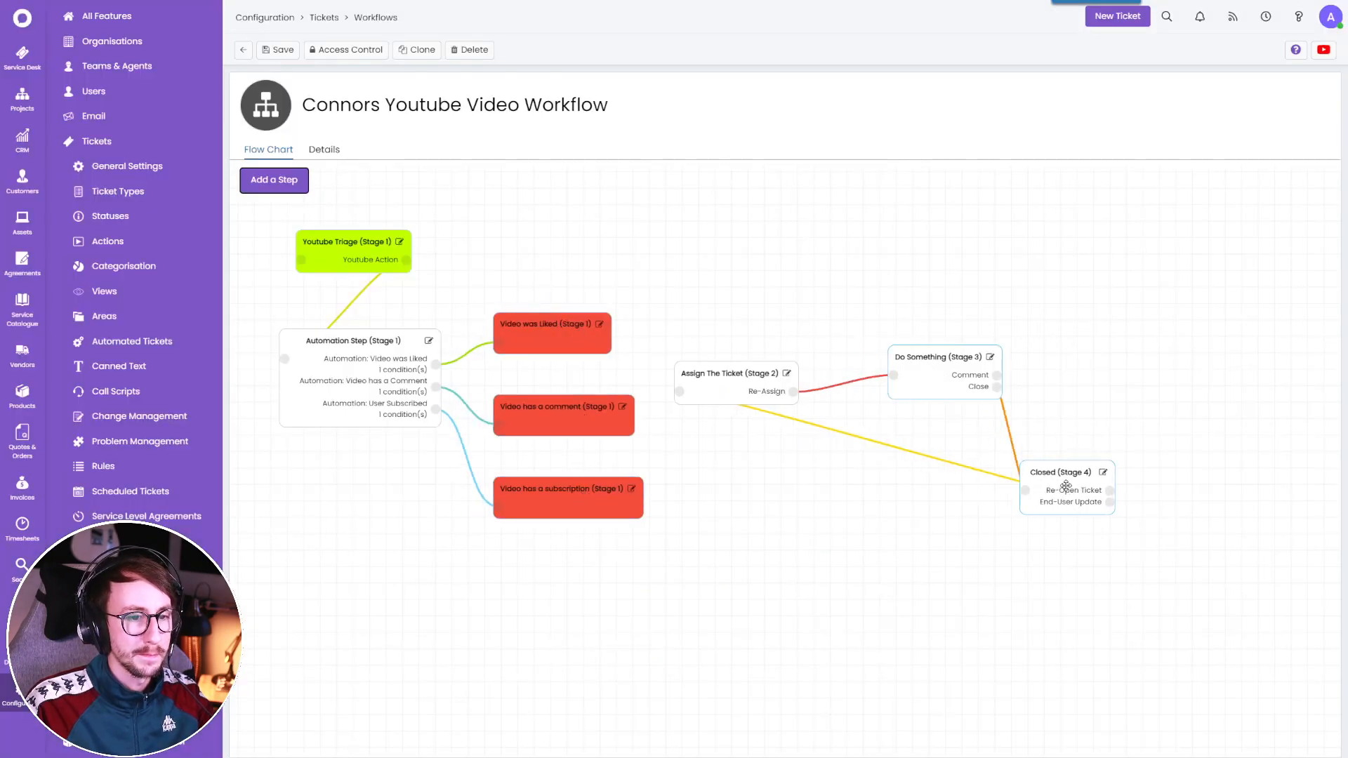
left_click_drag(740, 384, 789, 385)
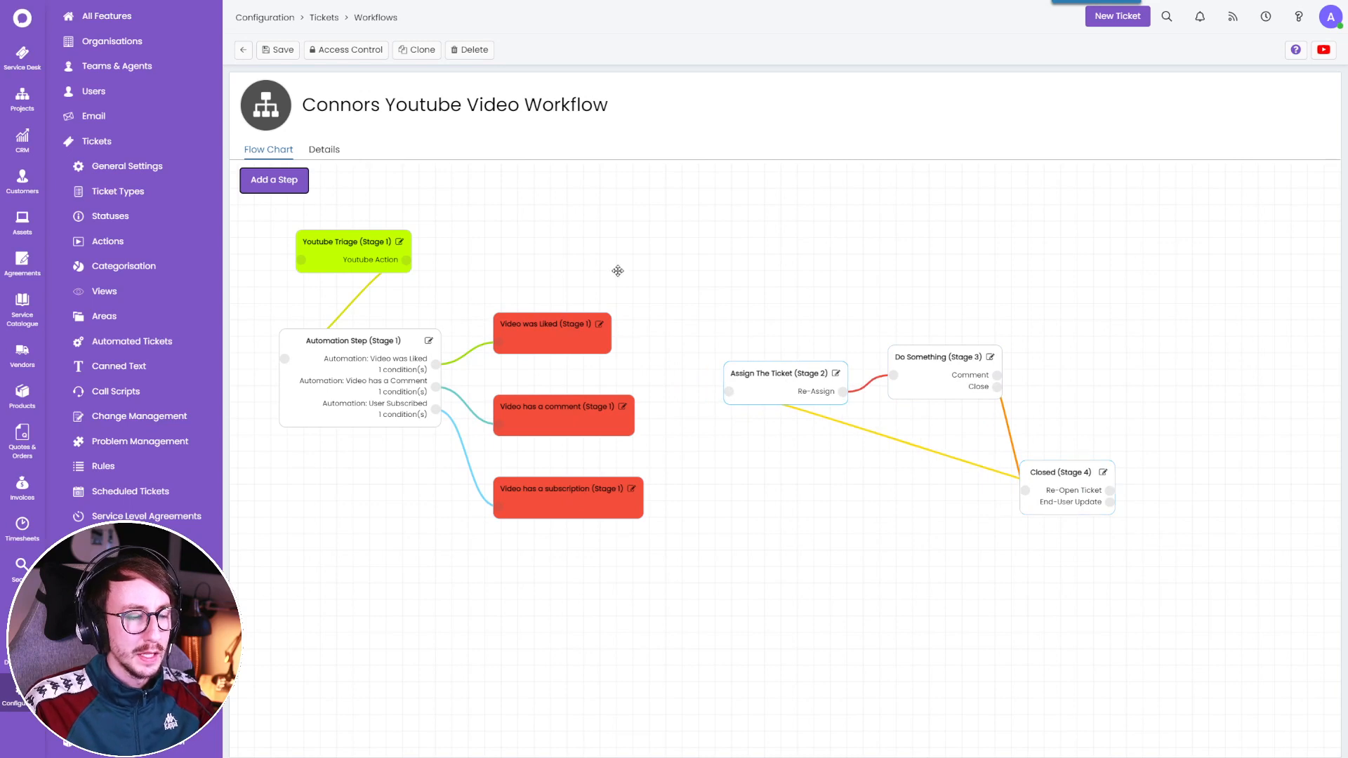
Add an Allow Actions entry permitting the Comment action to the Video was Liked step and save the step.
left_click(598, 327)
left_click(805, 331)
left_click(663, 309)
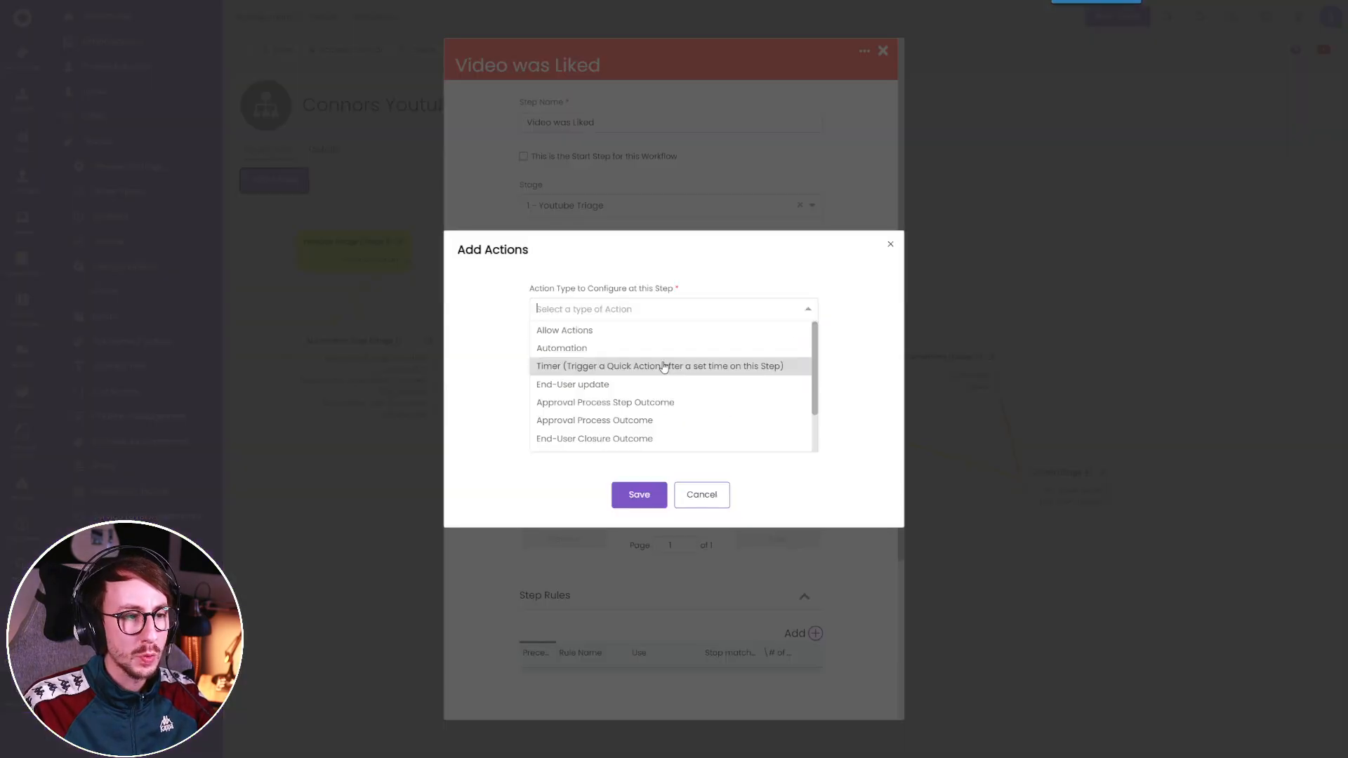
left_click(601, 339)
left_click(598, 351)
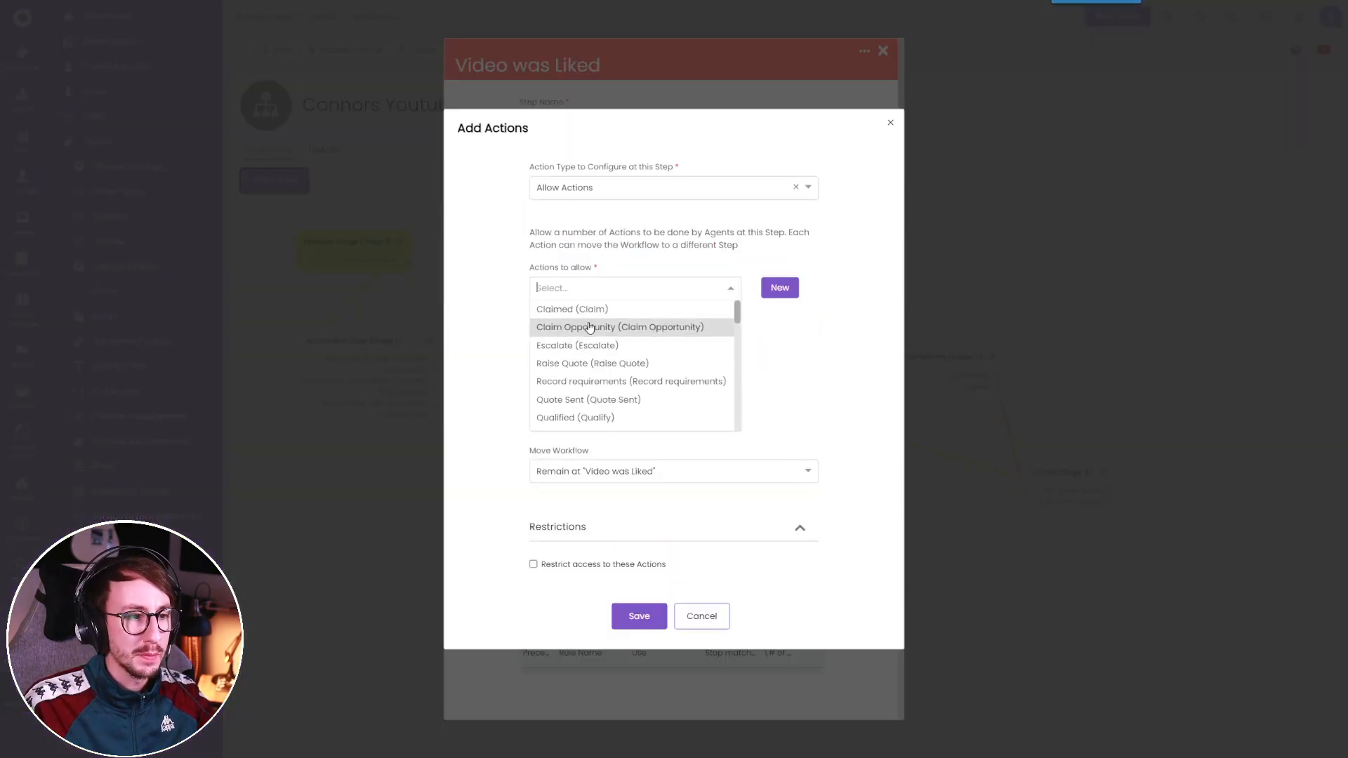
type("comm")
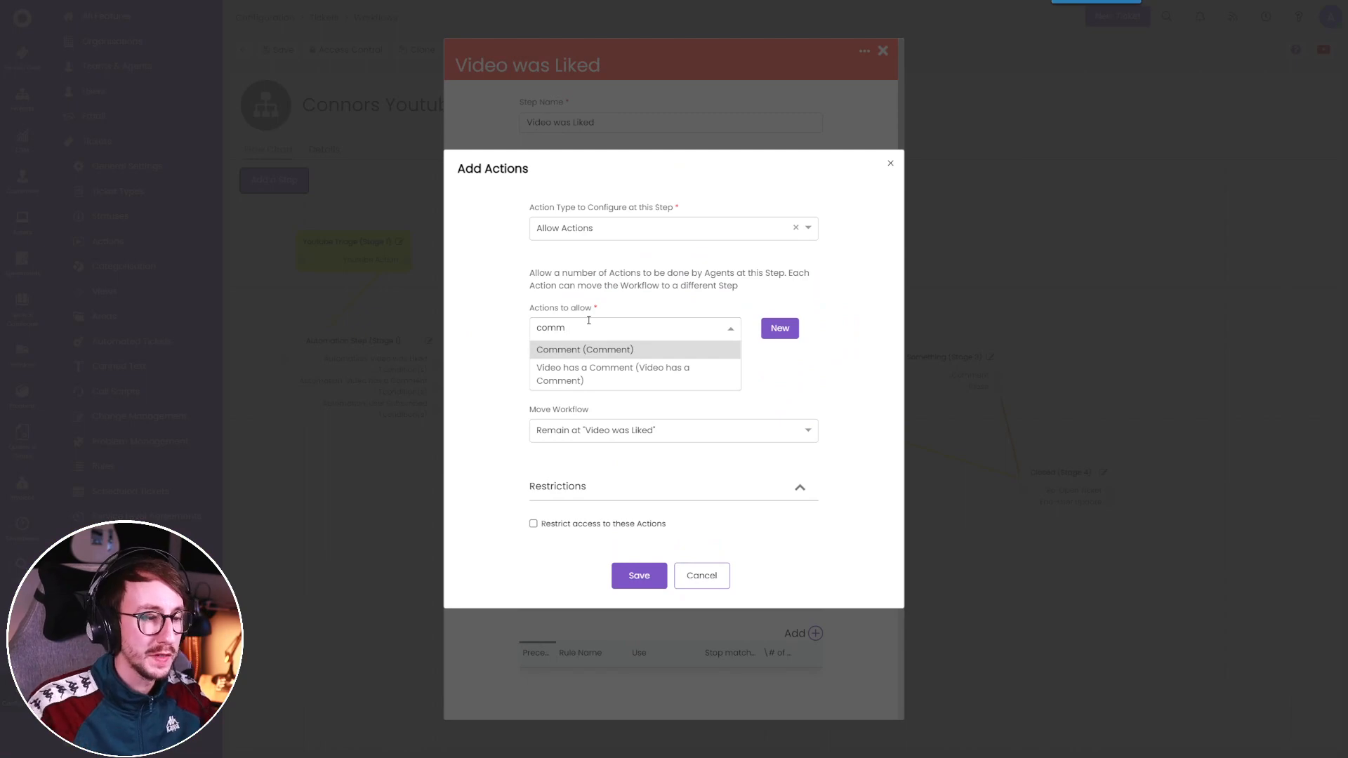
left_click(593, 351)
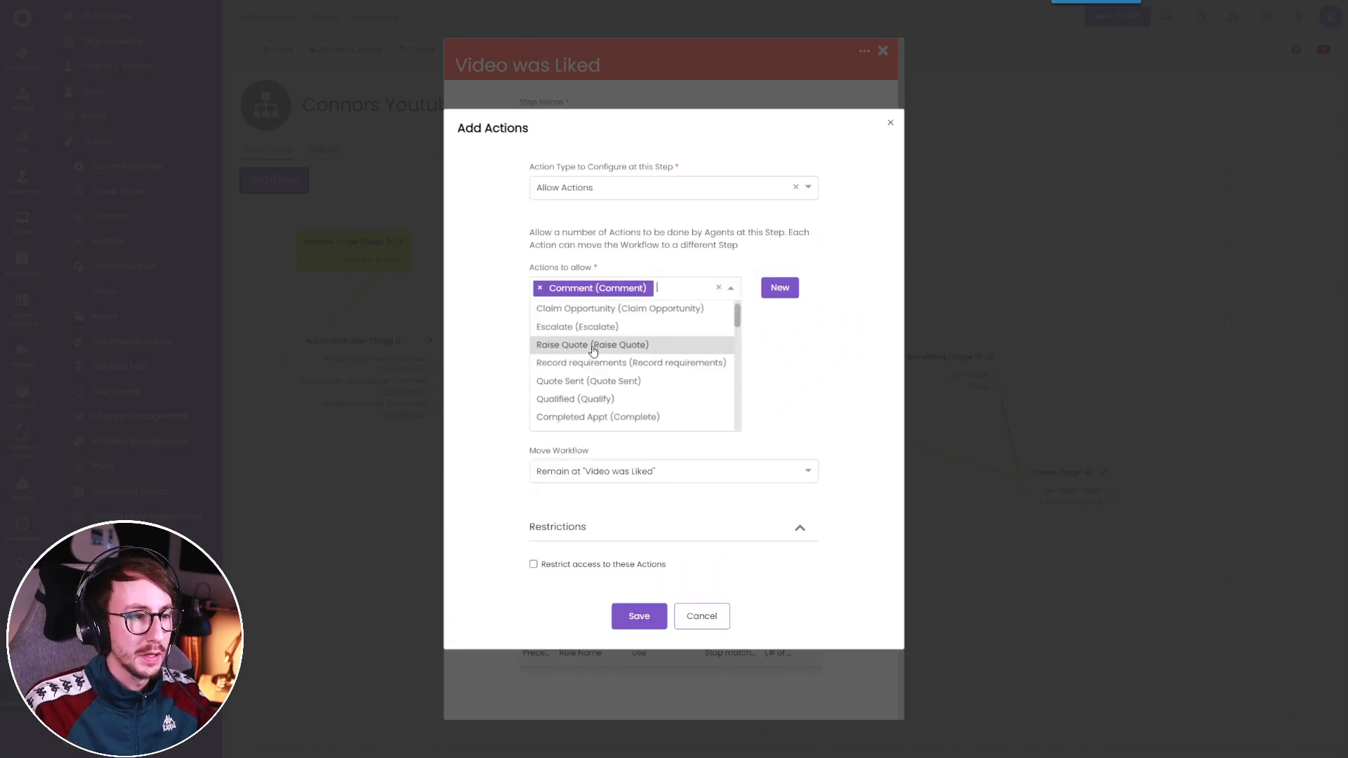
left_click(642, 613)
left_click(642, 555)
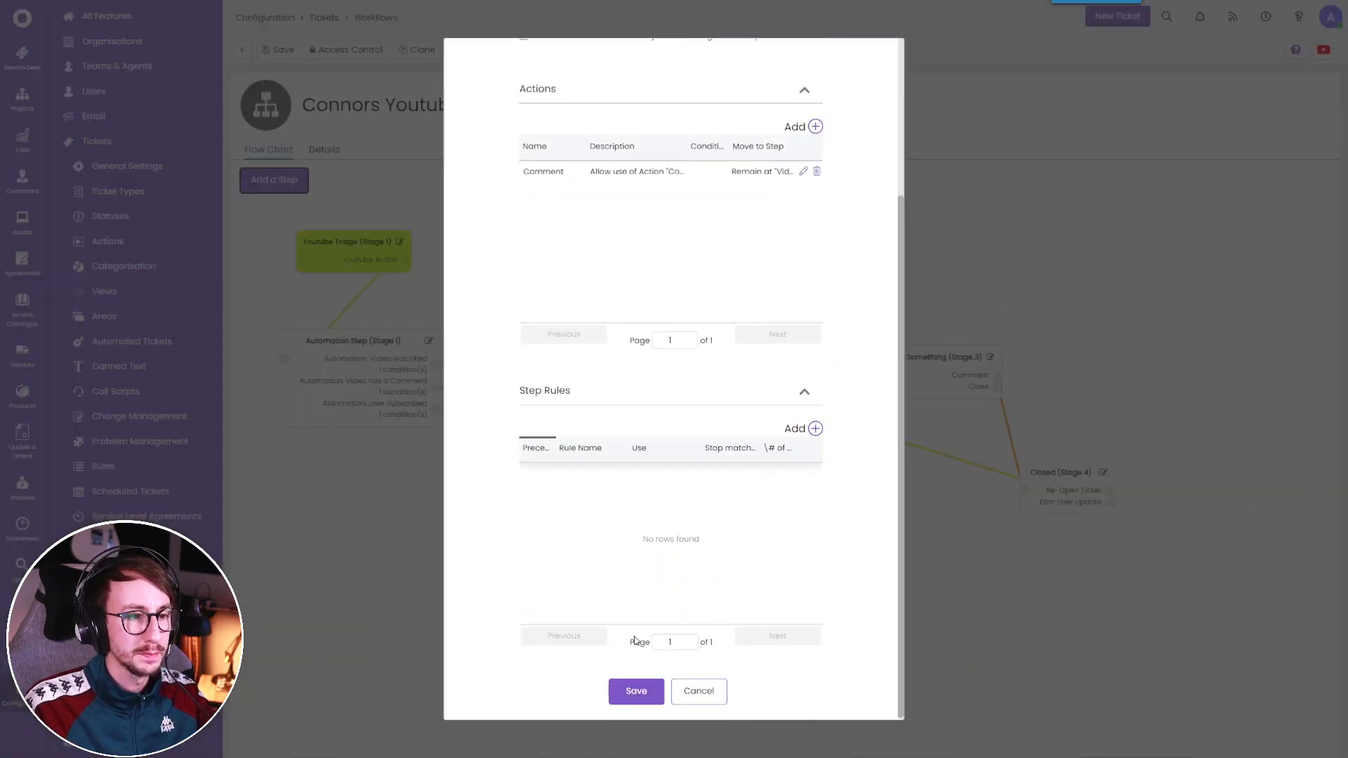
left_click(636, 691)
Add an Allow Actions entry permitting the Comment action to the Video has a comment step and save the step.
left_click(622, 413)
left_click(812, 331)
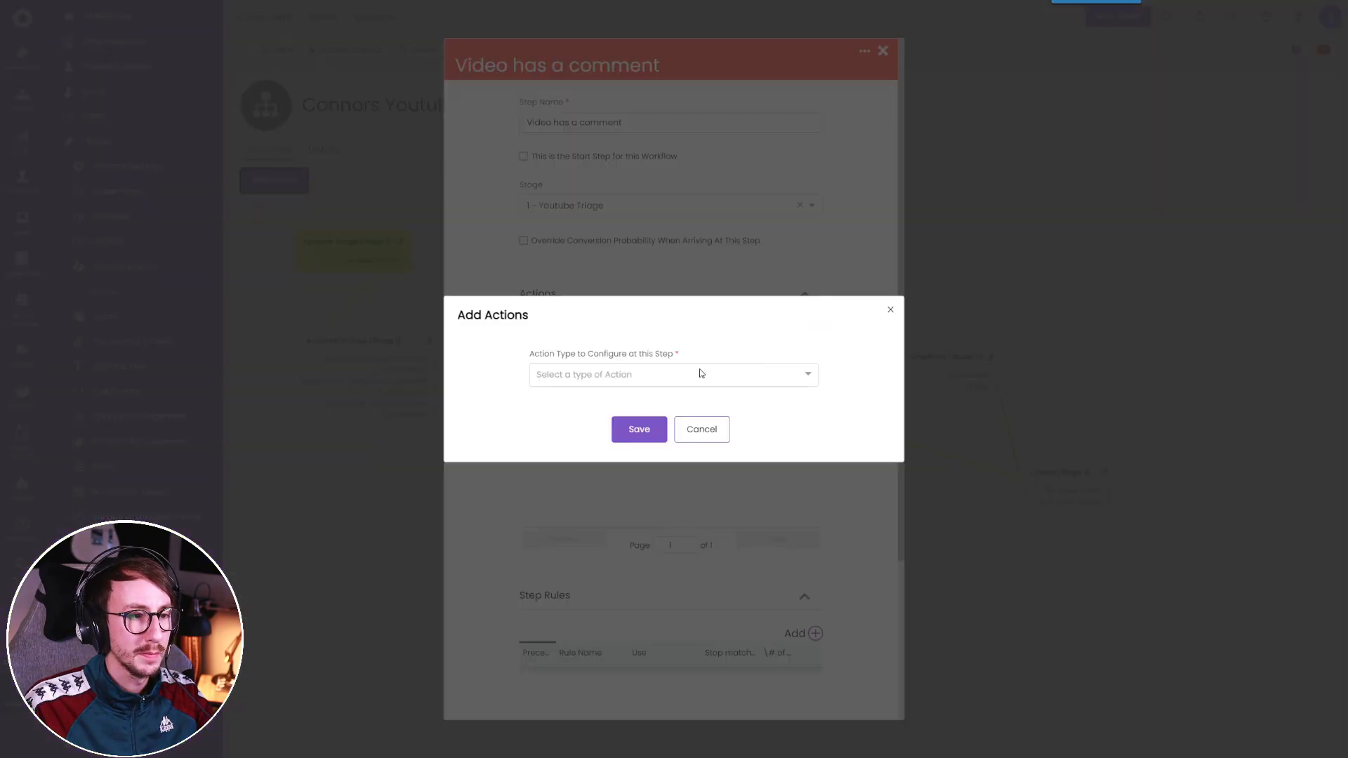
left_click(702, 373)
left_click(603, 329)
left_click(594, 350)
type("comment")
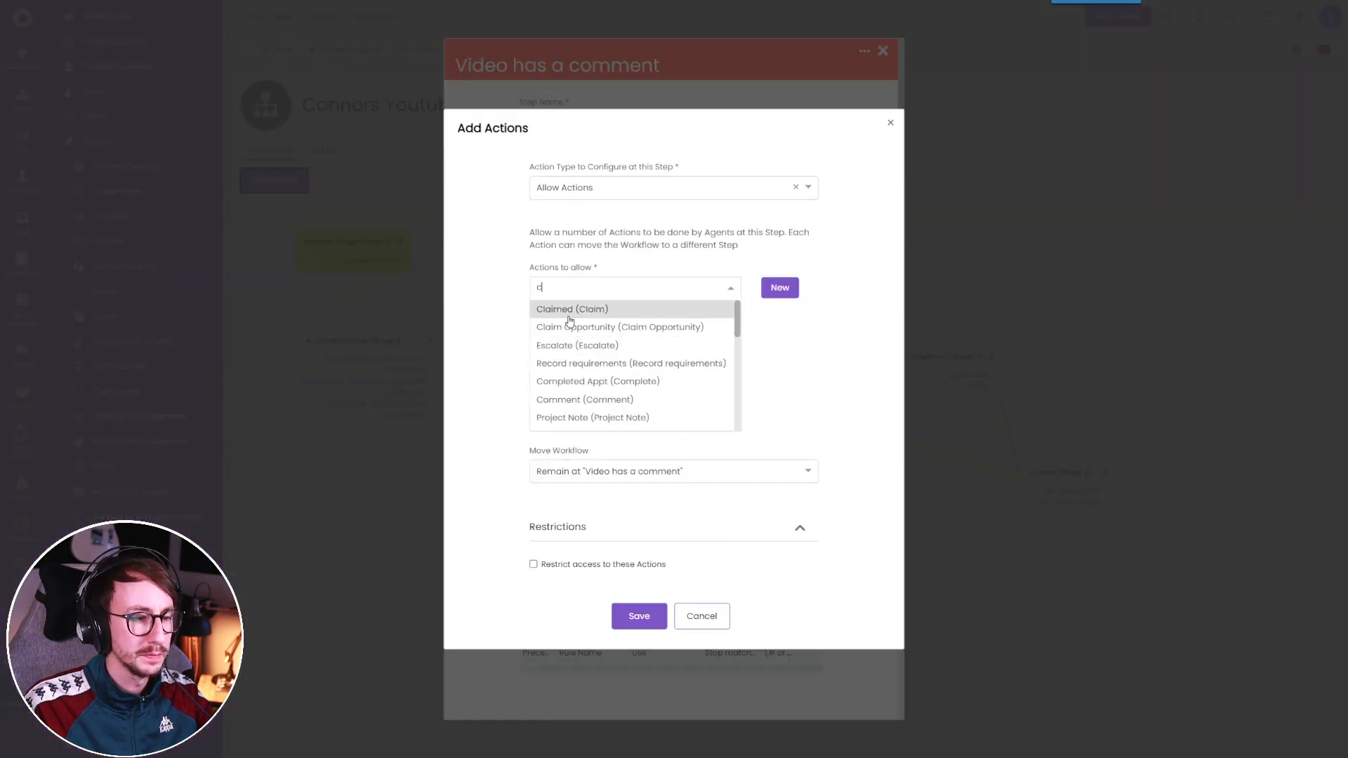
left_click(571, 348)
left_click(636, 618)
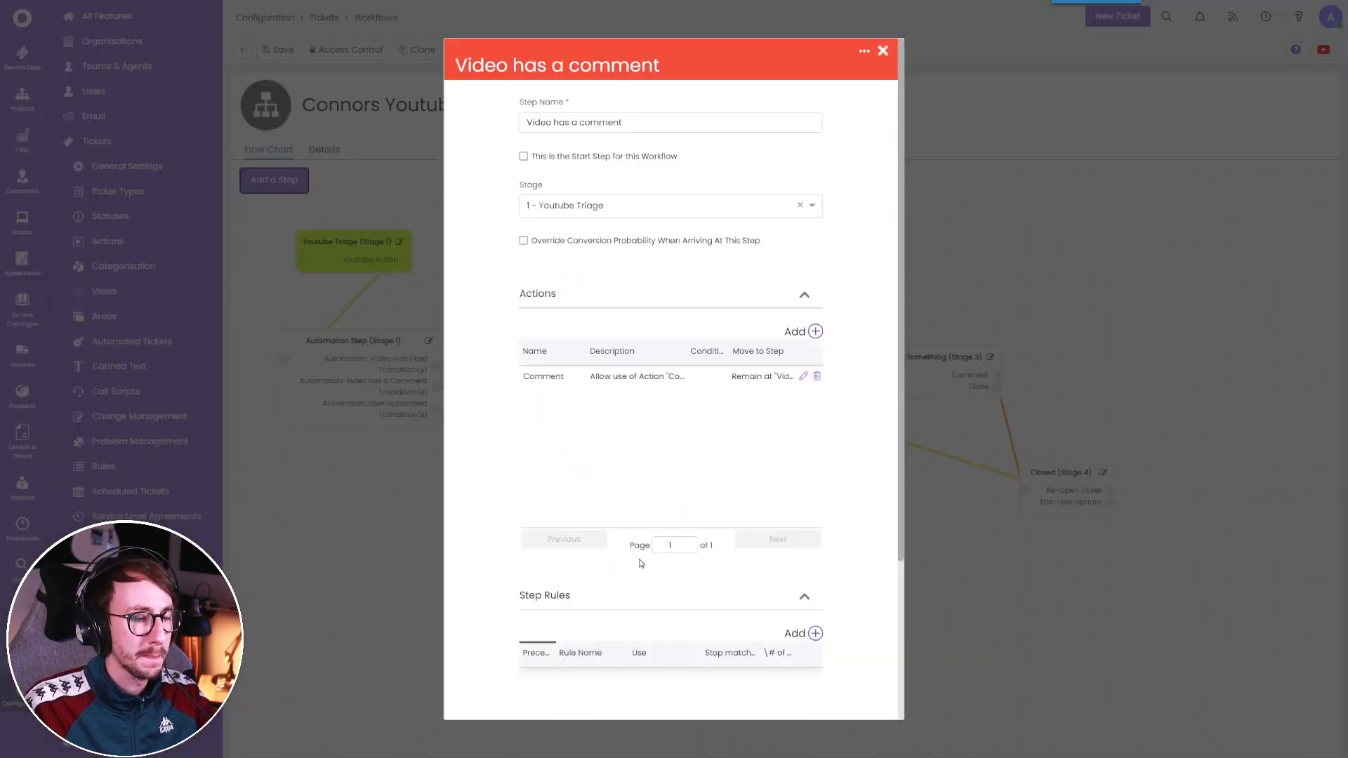
scroll(638, 560, "down", 3)
left_click(635, 689)
Add an Allow Actions entry permitting the Comment action to the Video has a subscription step and save the step.
left_click(631, 490)
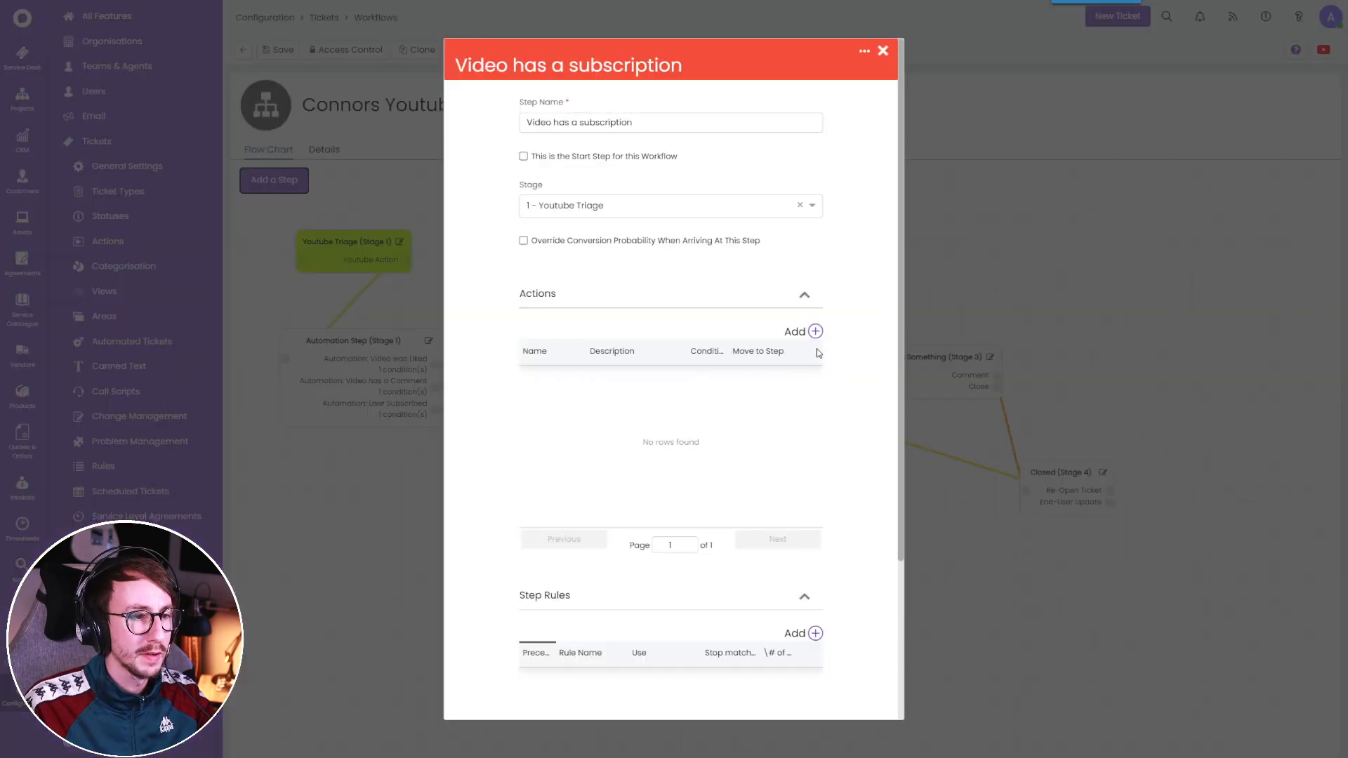
left_click(813, 331)
left_click(670, 375)
left_click(605, 334)
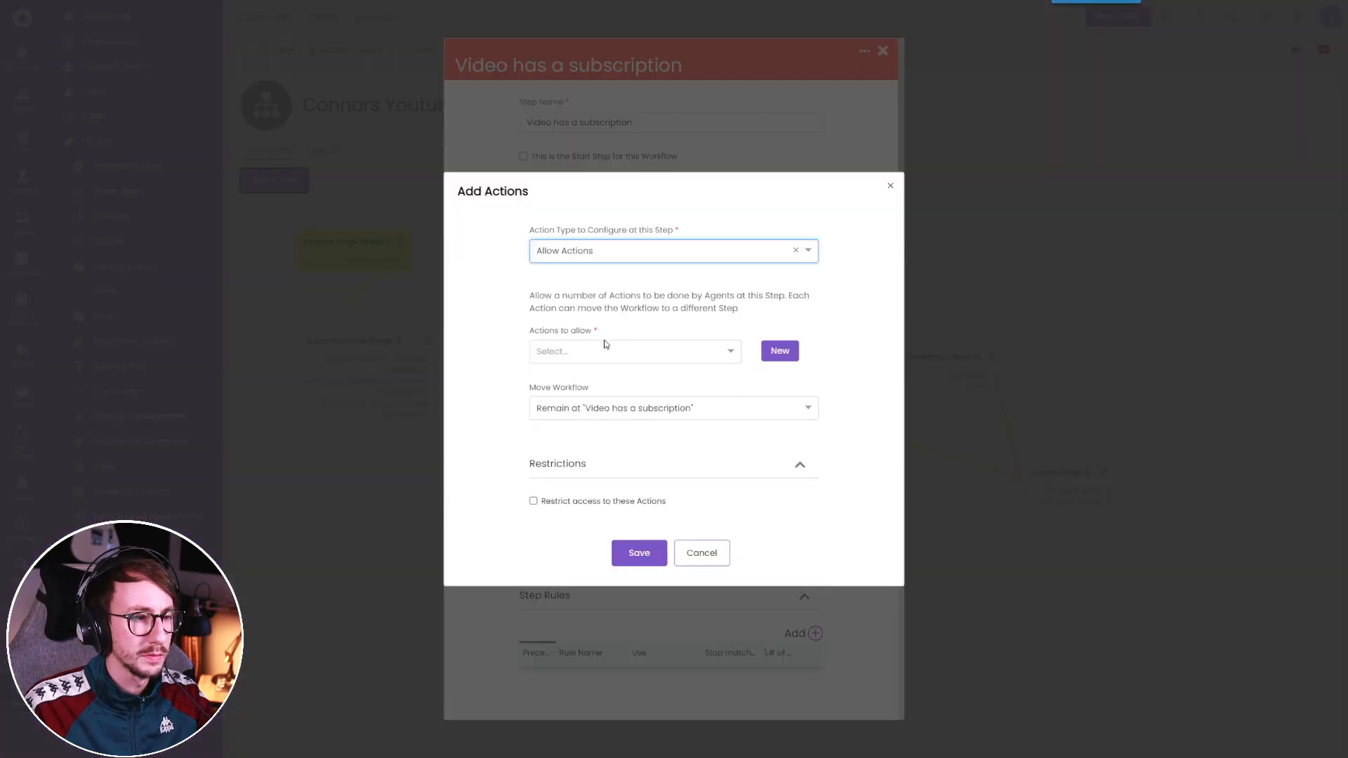
left_click(602, 345)
type("commen")
left_click(604, 351)
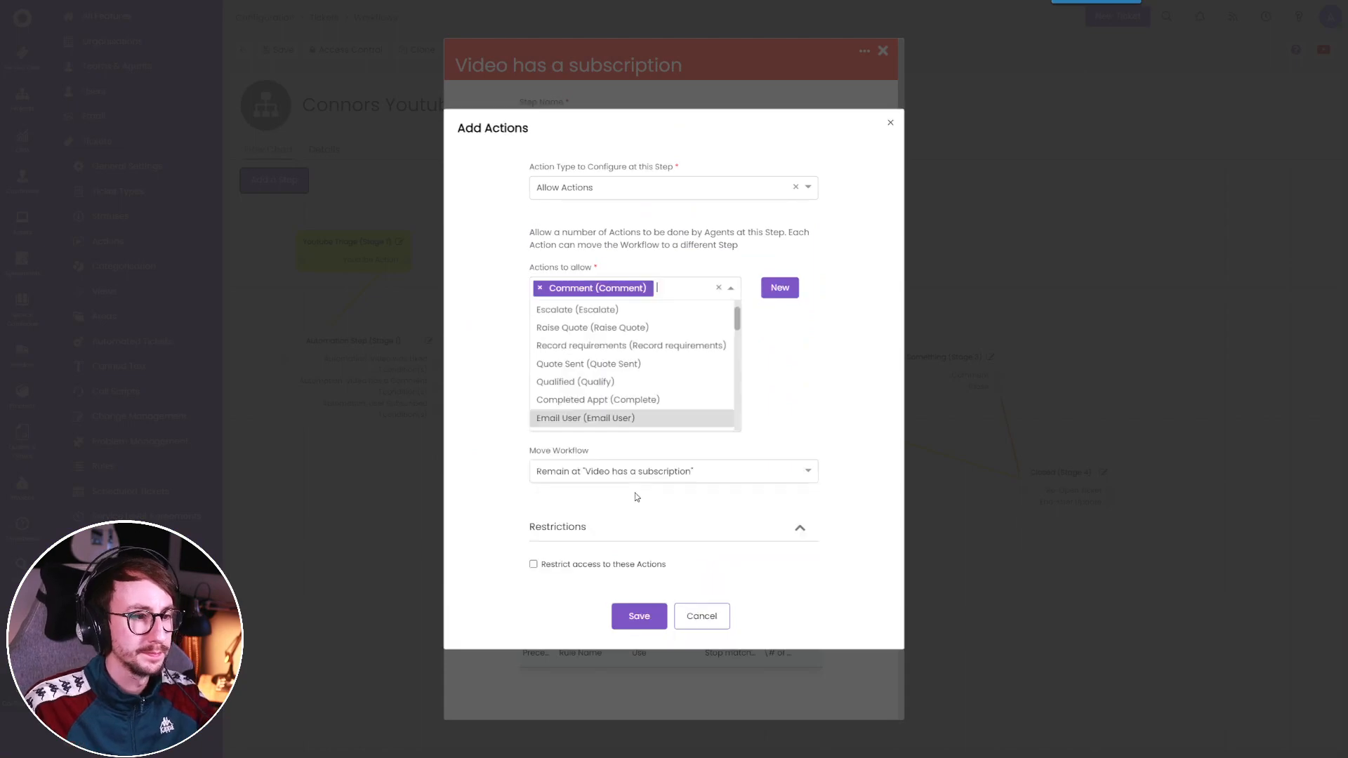
left_click(638, 614)
left_click(636, 550)
scroll(643, 702, "down", 3)
left_click(636, 690)
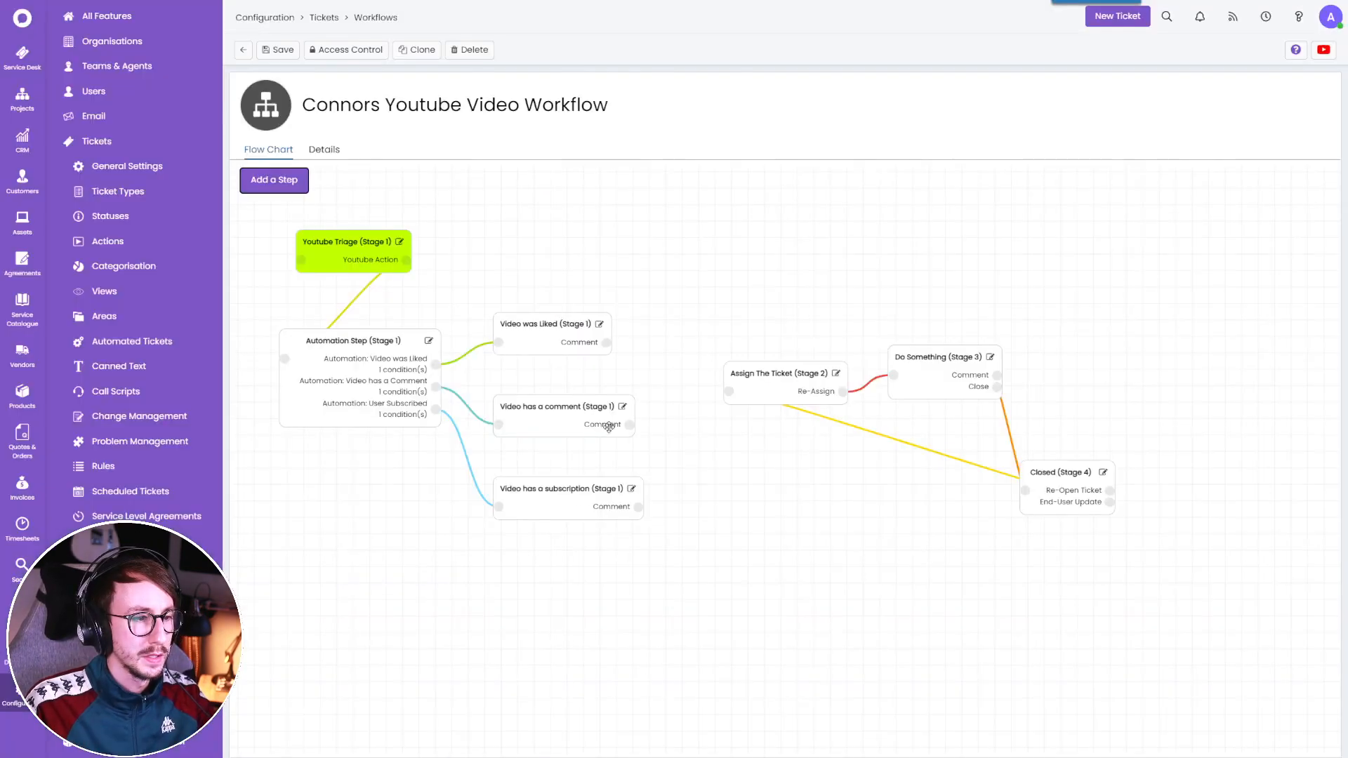
Set the Comment action of the Video was Liked step to move the workflow to "Assign The Ticket" and save the step.
left_click(599, 324)
left_click(801, 377)
left_click(674, 339)
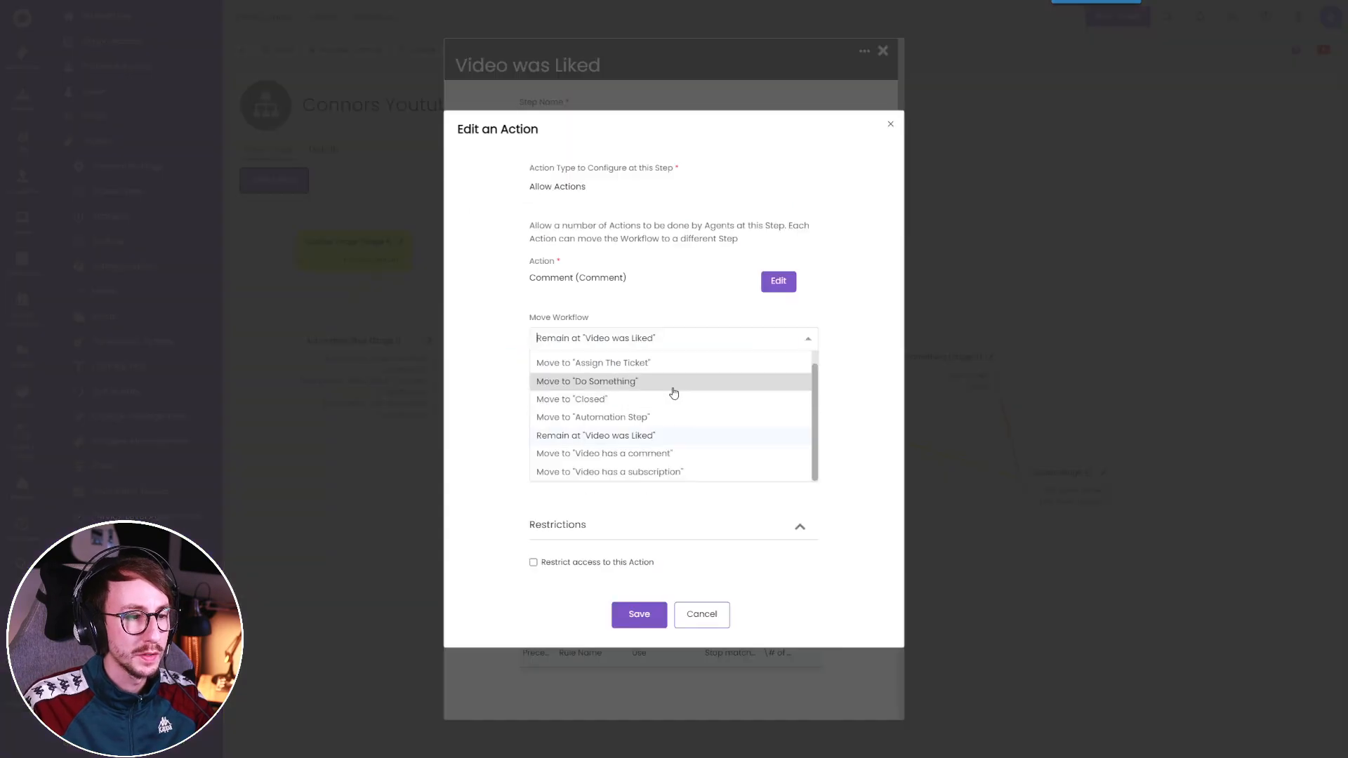
left_click(645, 363)
left_click(639, 549)
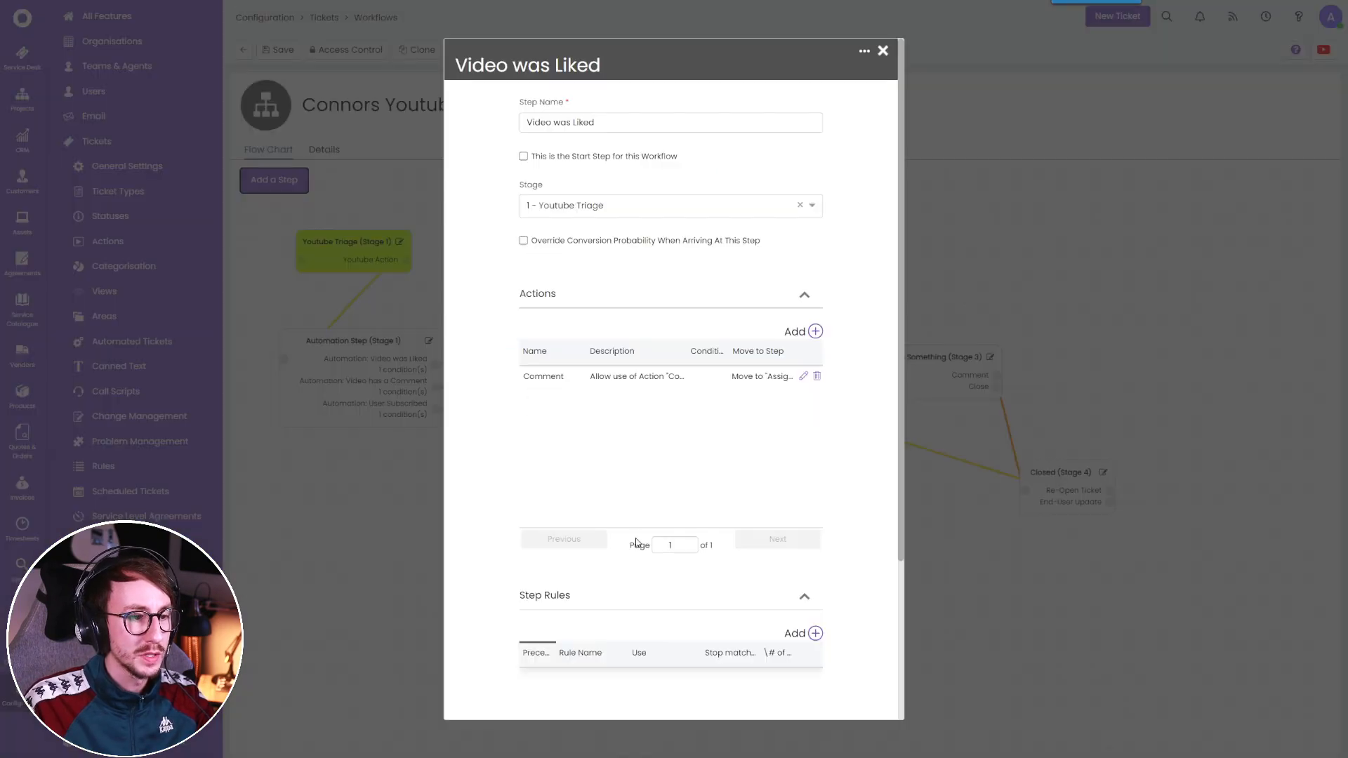
scroll(670, 421, "down", 3)
left_click(636, 688)
Set the Comment action of the Video has a comment step to move the workflow to "Assign The Ticket" and save the step.
left_click(627, 418)
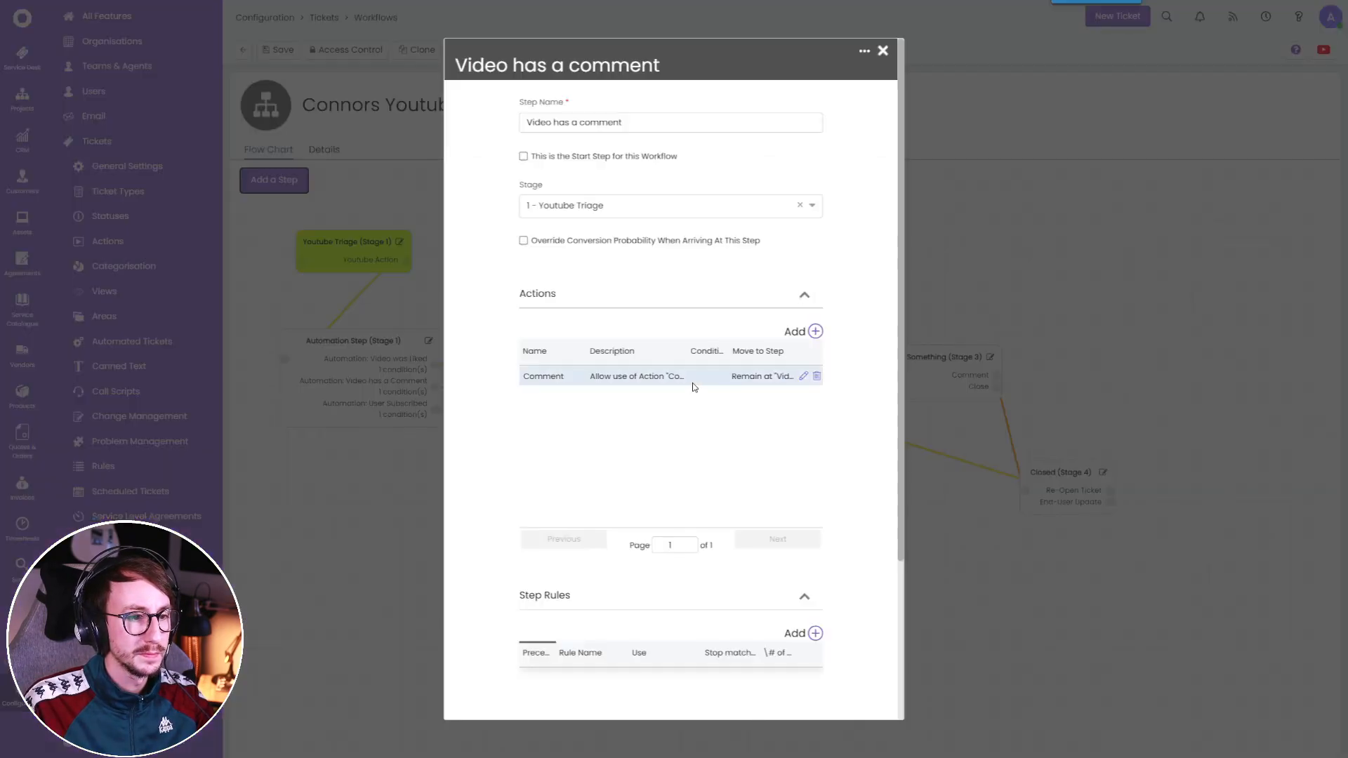
left_click(804, 378)
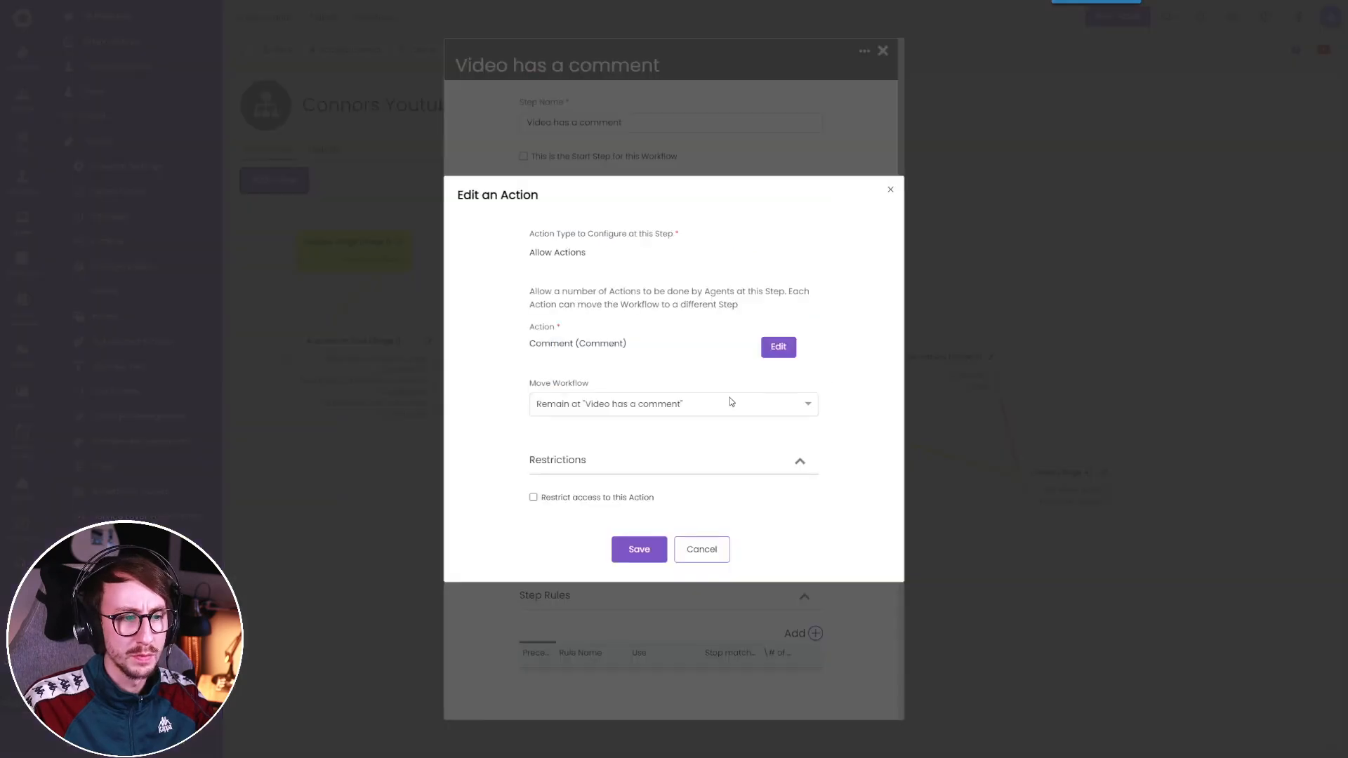
left_click(728, 403)
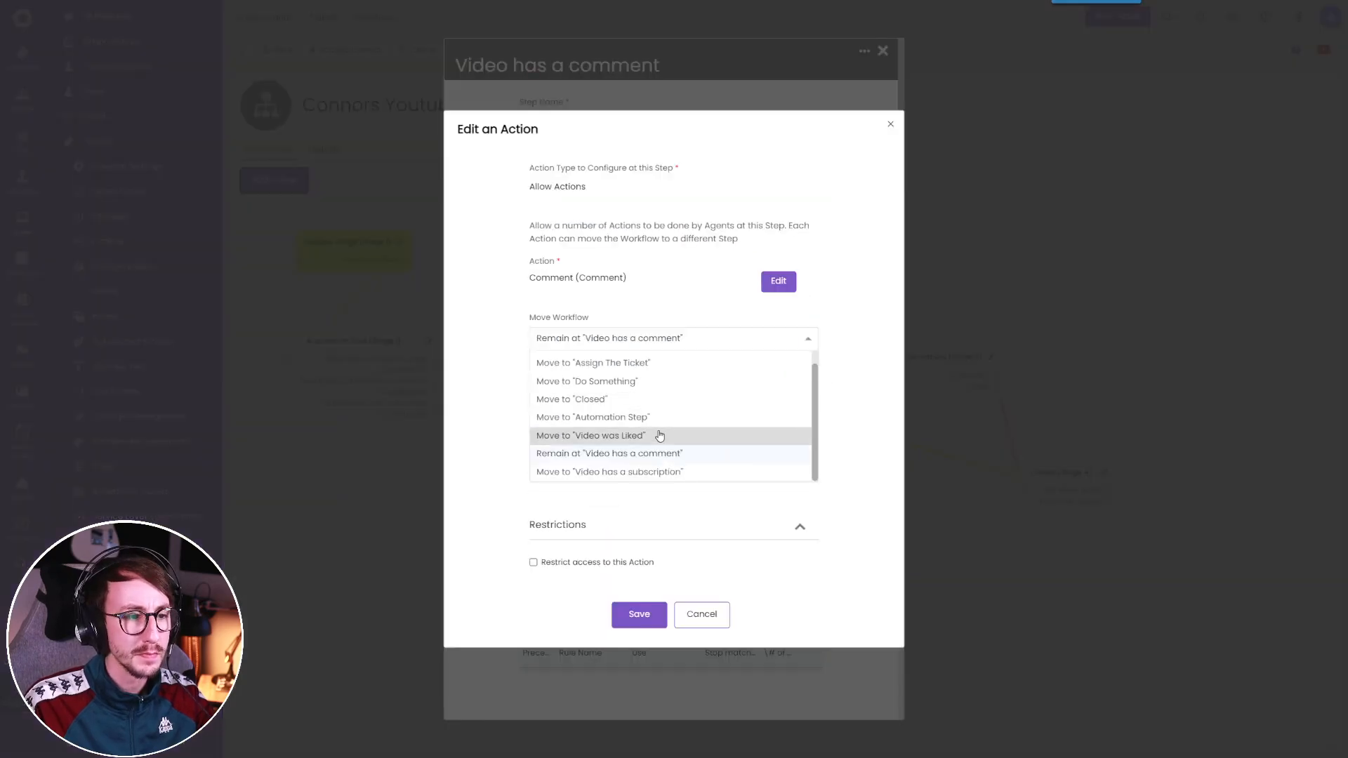
left_click(645, 363)
left_click(641, 549)
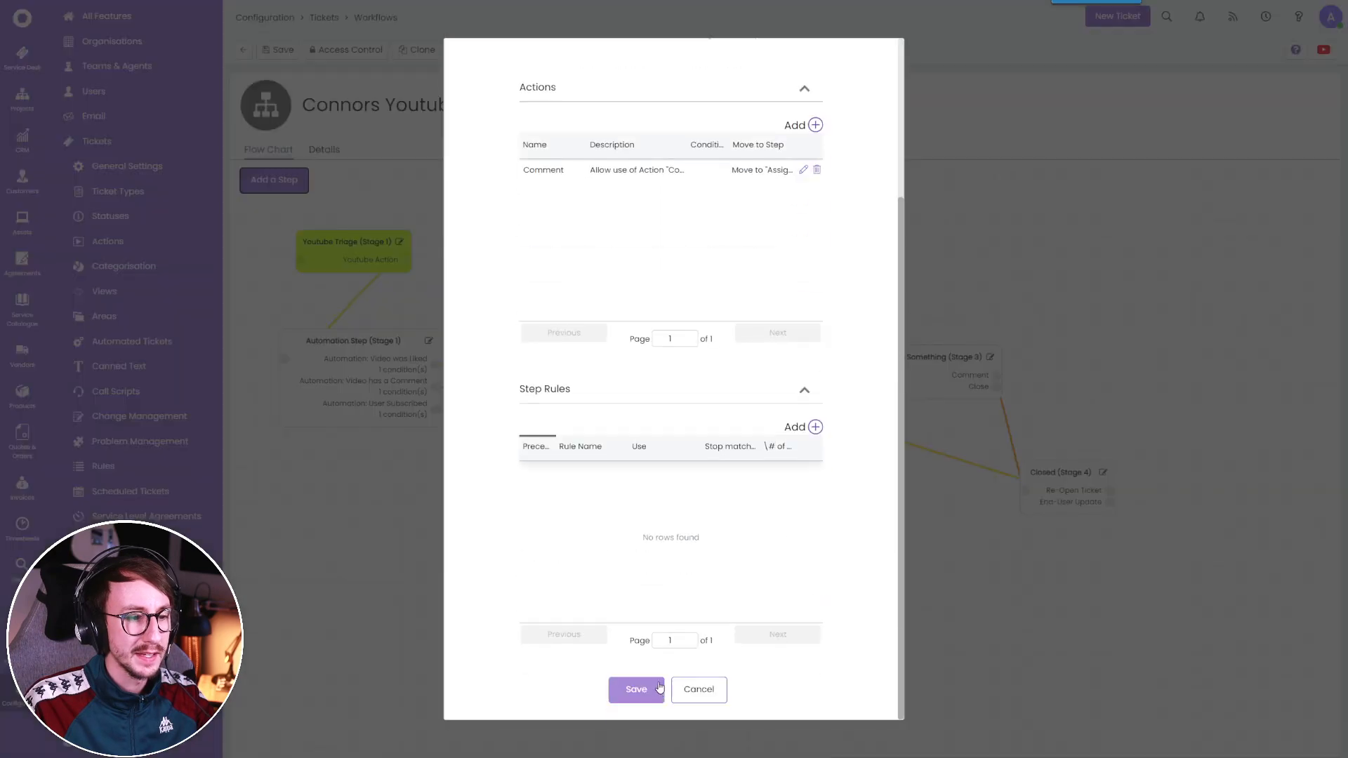
left_click(649, 690)
Set the Comment action of the Video has a subscription step to move to "Assign The Ticket", saving the step and the workflow.
left_click(632, 489)
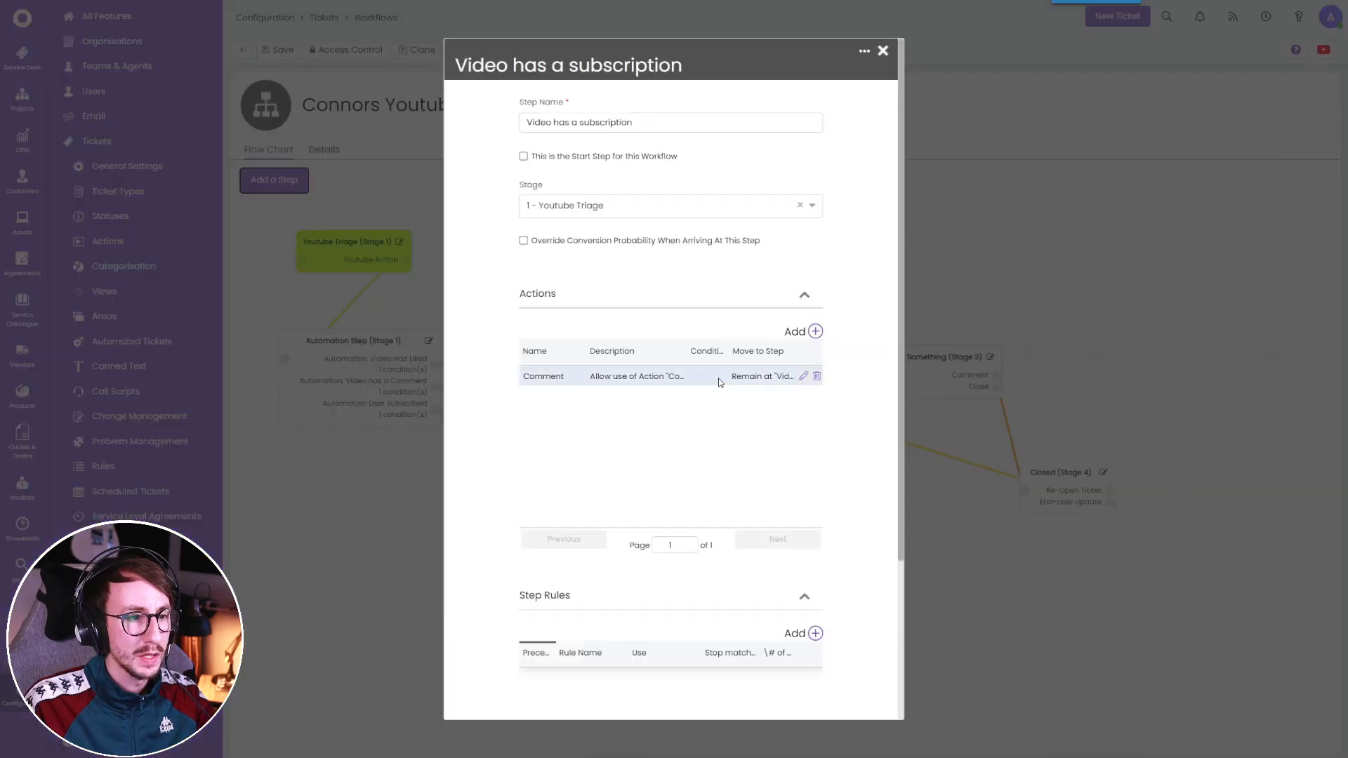
left_click(804, 377)
left_click(667, 340)
left_click(642, 364)
left_click(639, 547)
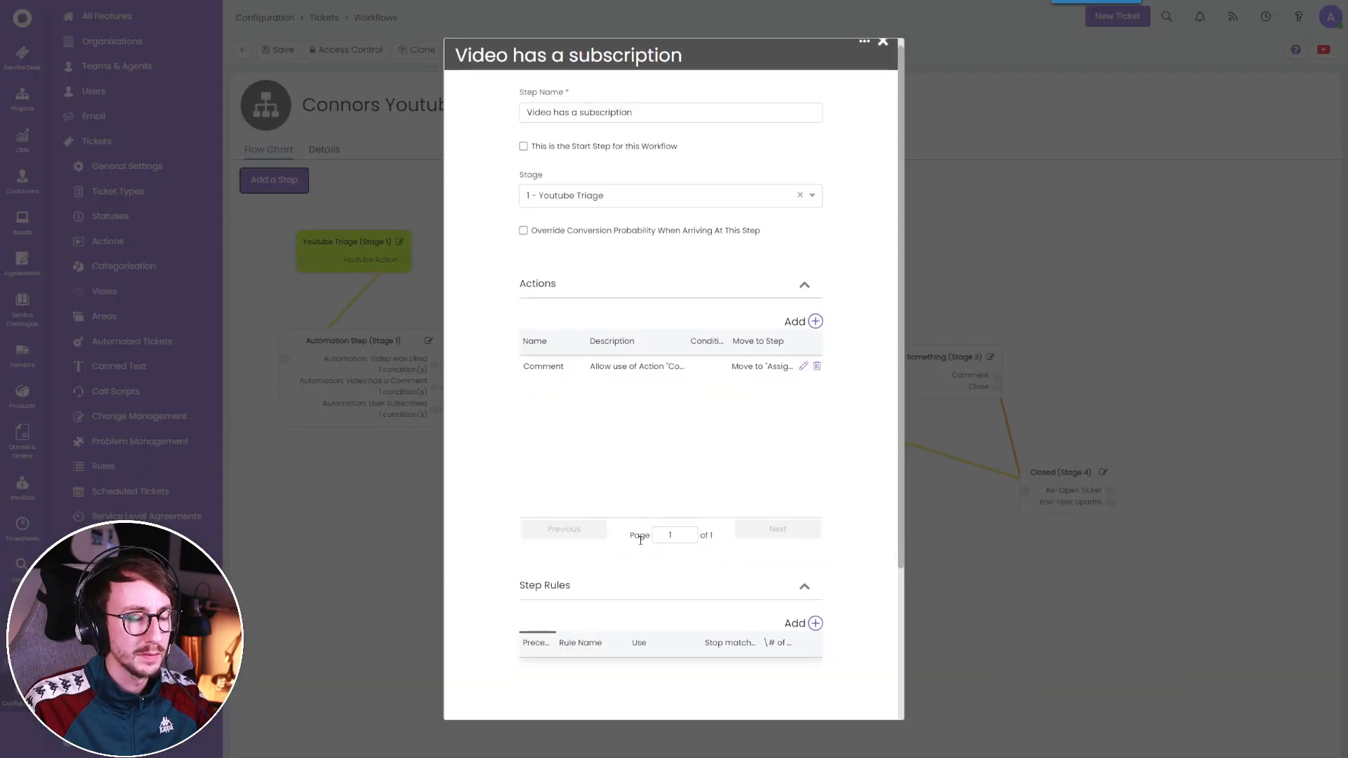
scroll(640, 540, "down", 5)
left_click(642, 690)
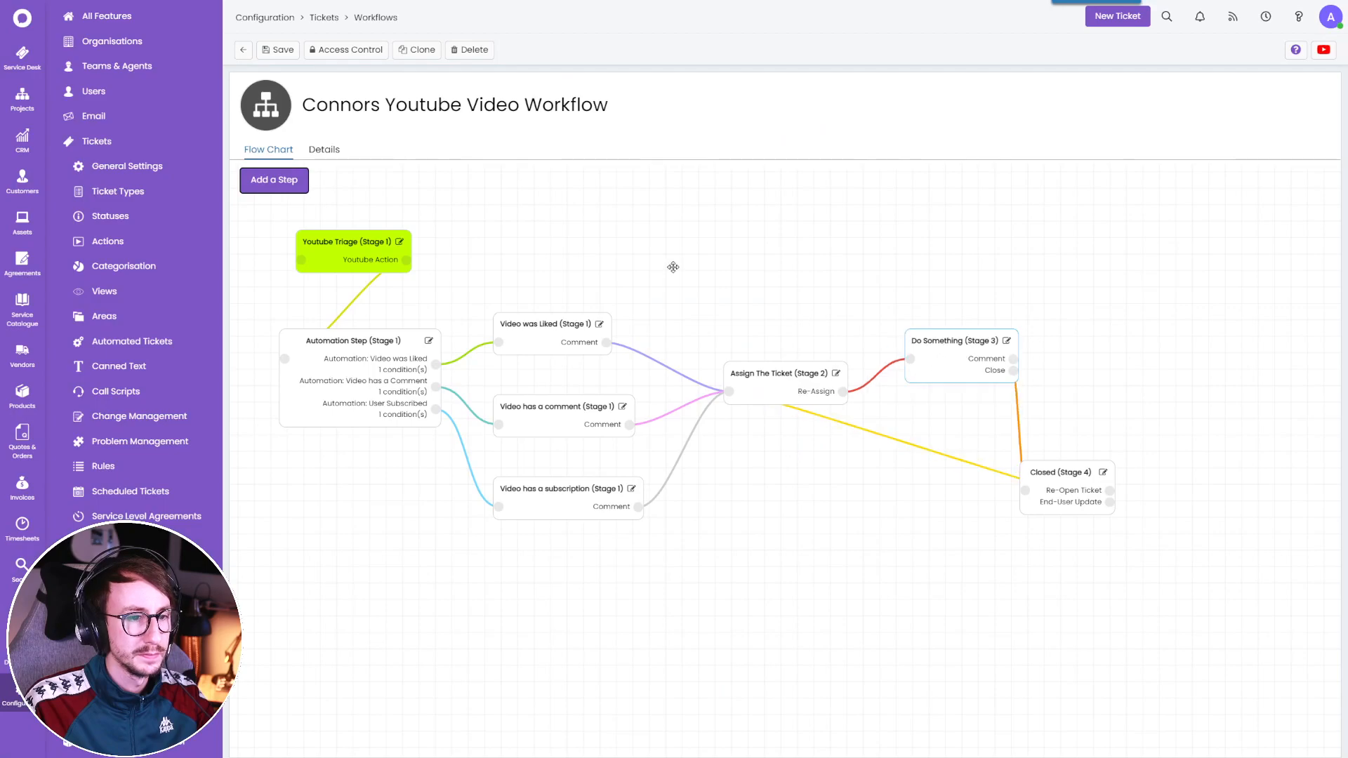
left_click(278, 50)
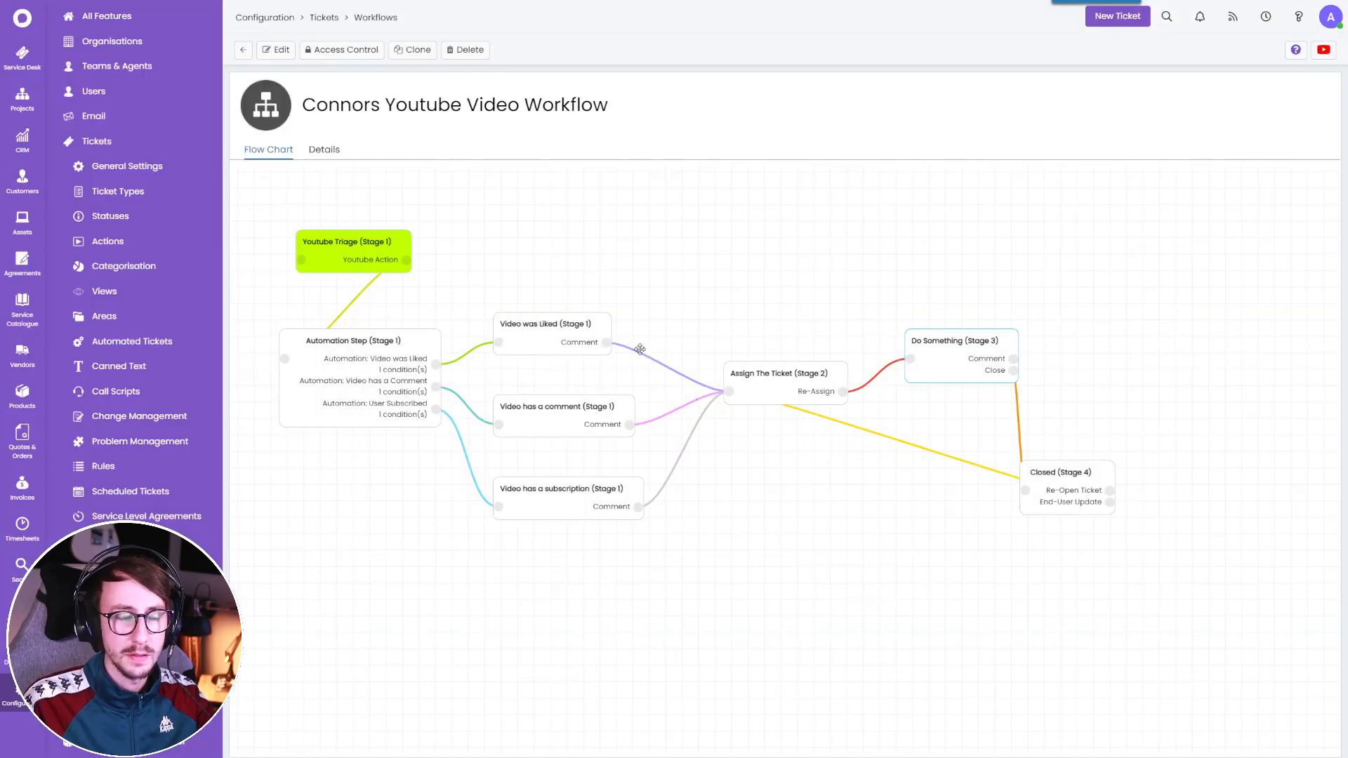
Start a new Service Desk ticket from the unassigned tickets list with ticket type Connors Test Youtube Ticket.
left_click(23, 54)
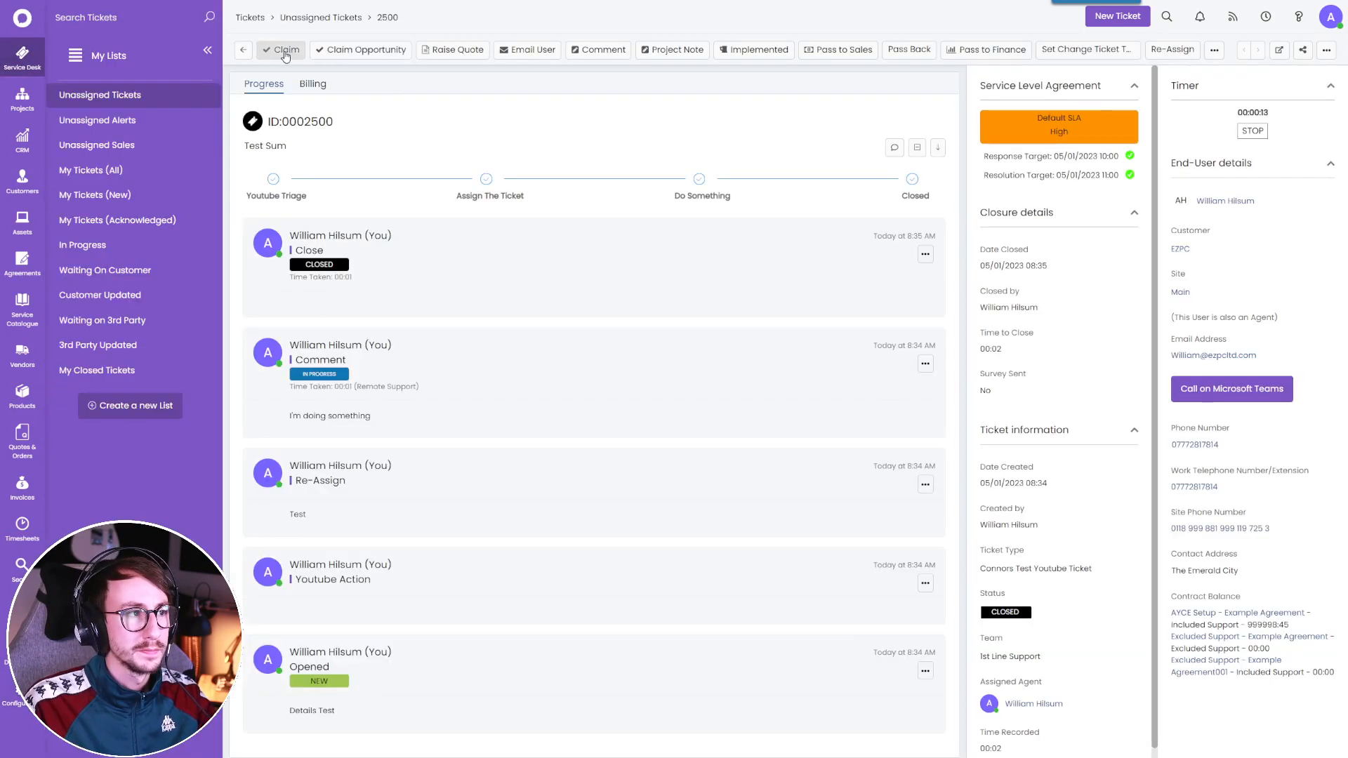
left_click(244, 50)
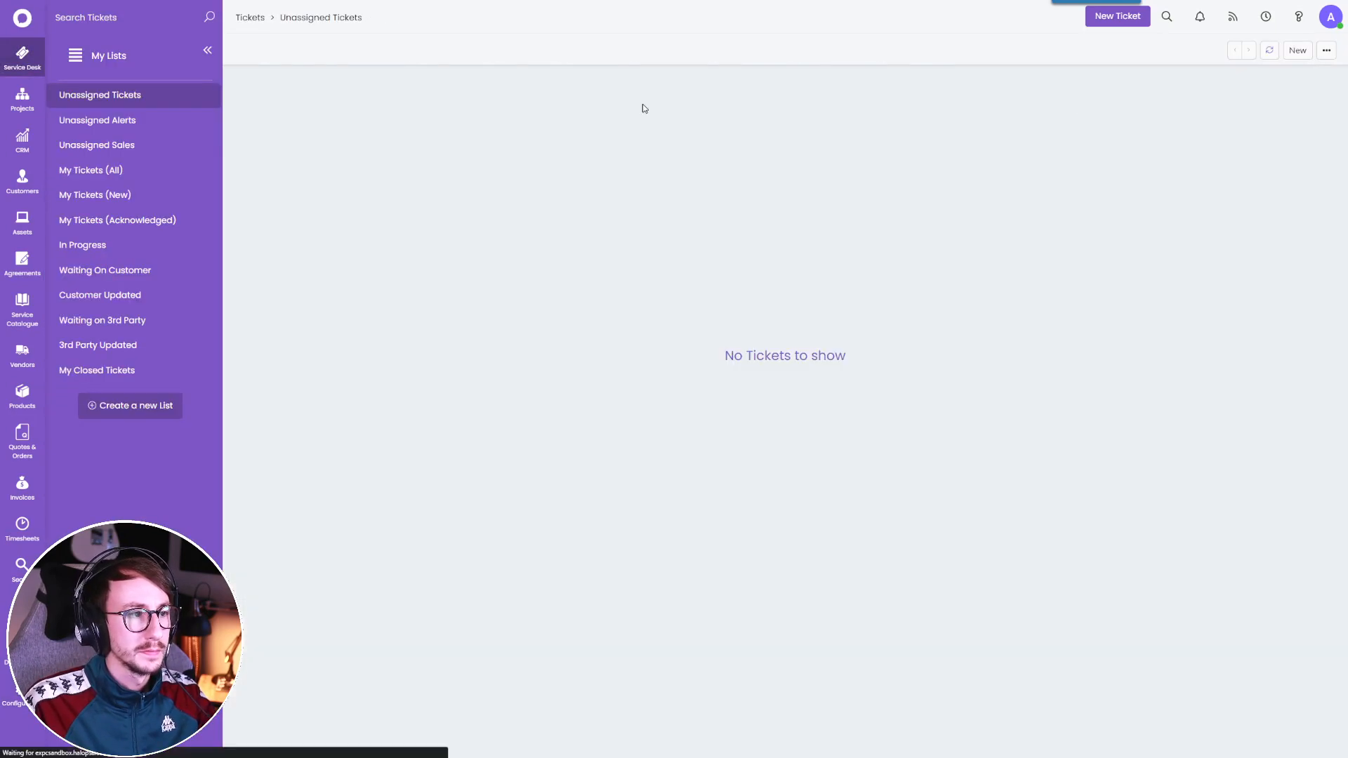
left_click(1297, 50)
left_click(1264, 69)
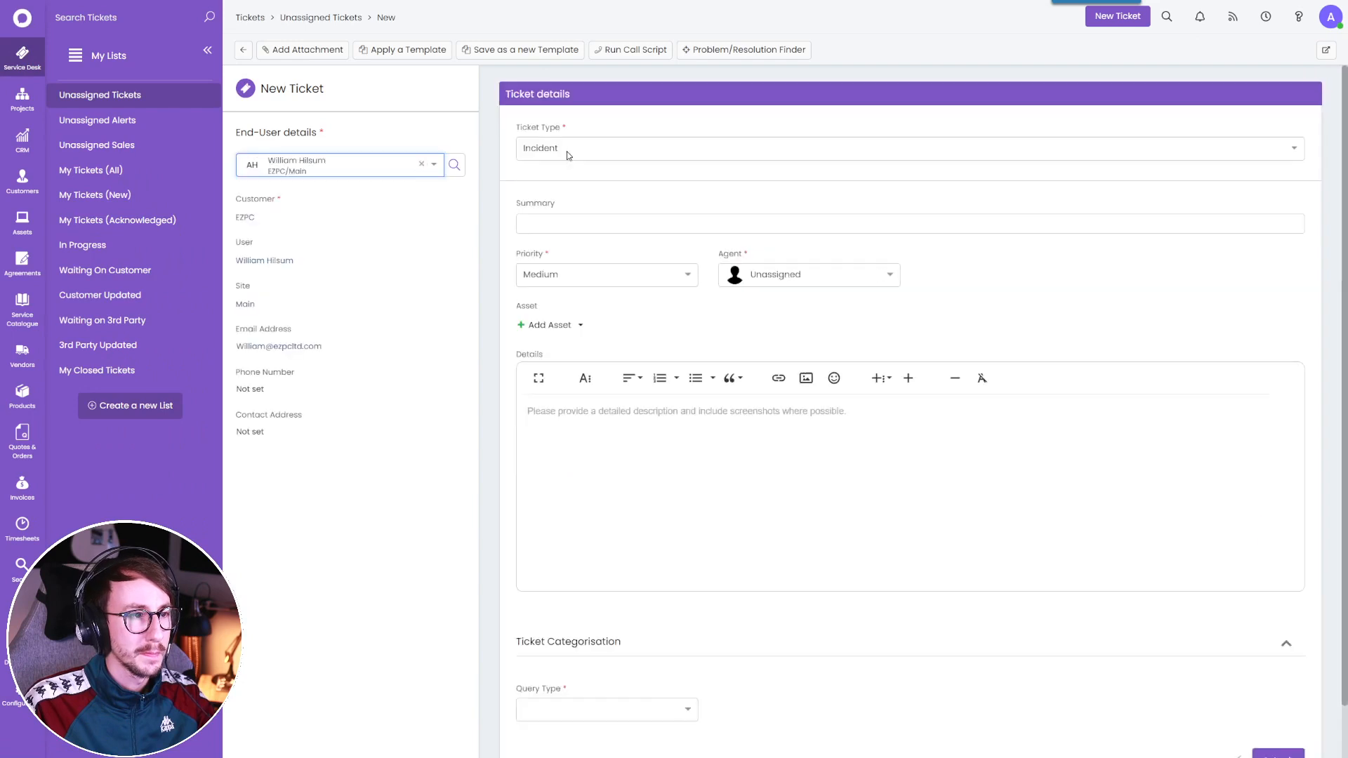
left_click(590, 149)
scroll(614, 267, "down", 2)
left_click(615, 228)
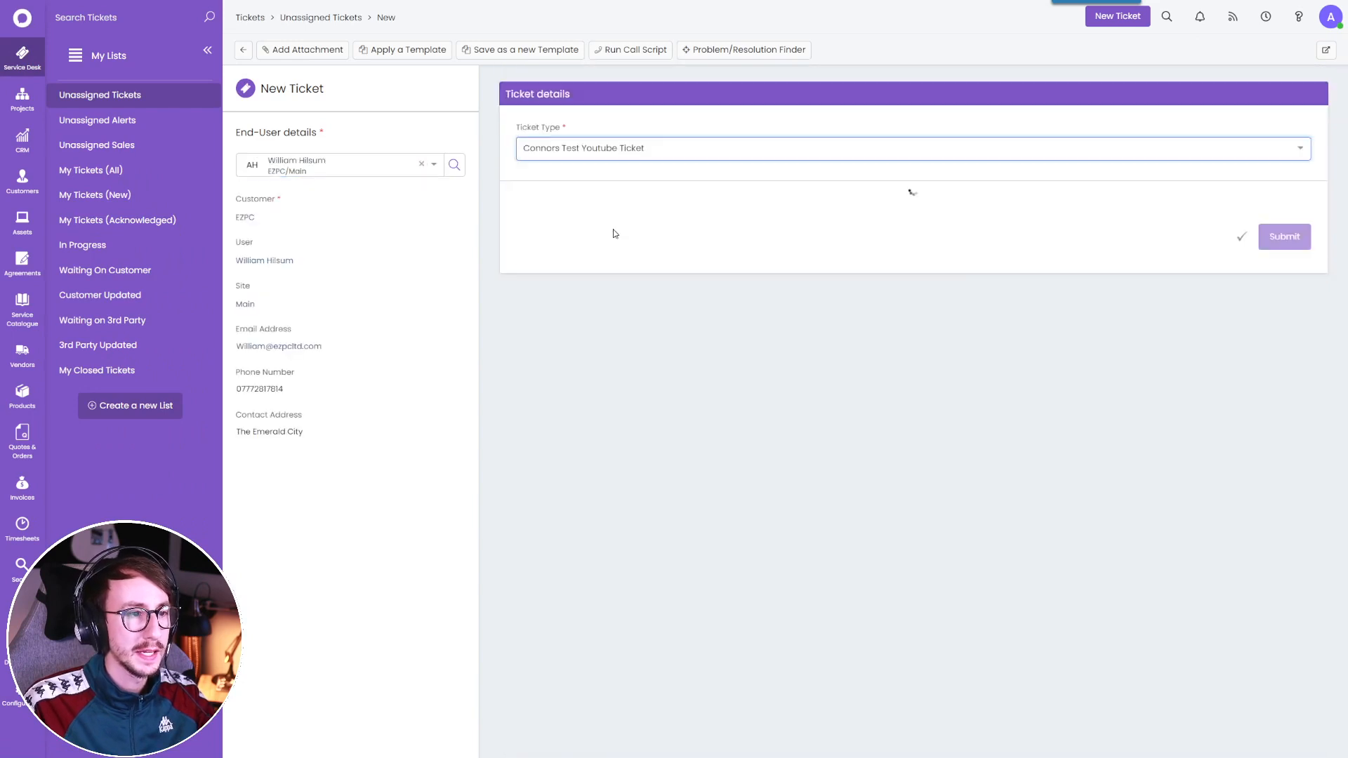
Fill in the new ticket's summary and details with "Test" and submit it.
left_click(634, 223)
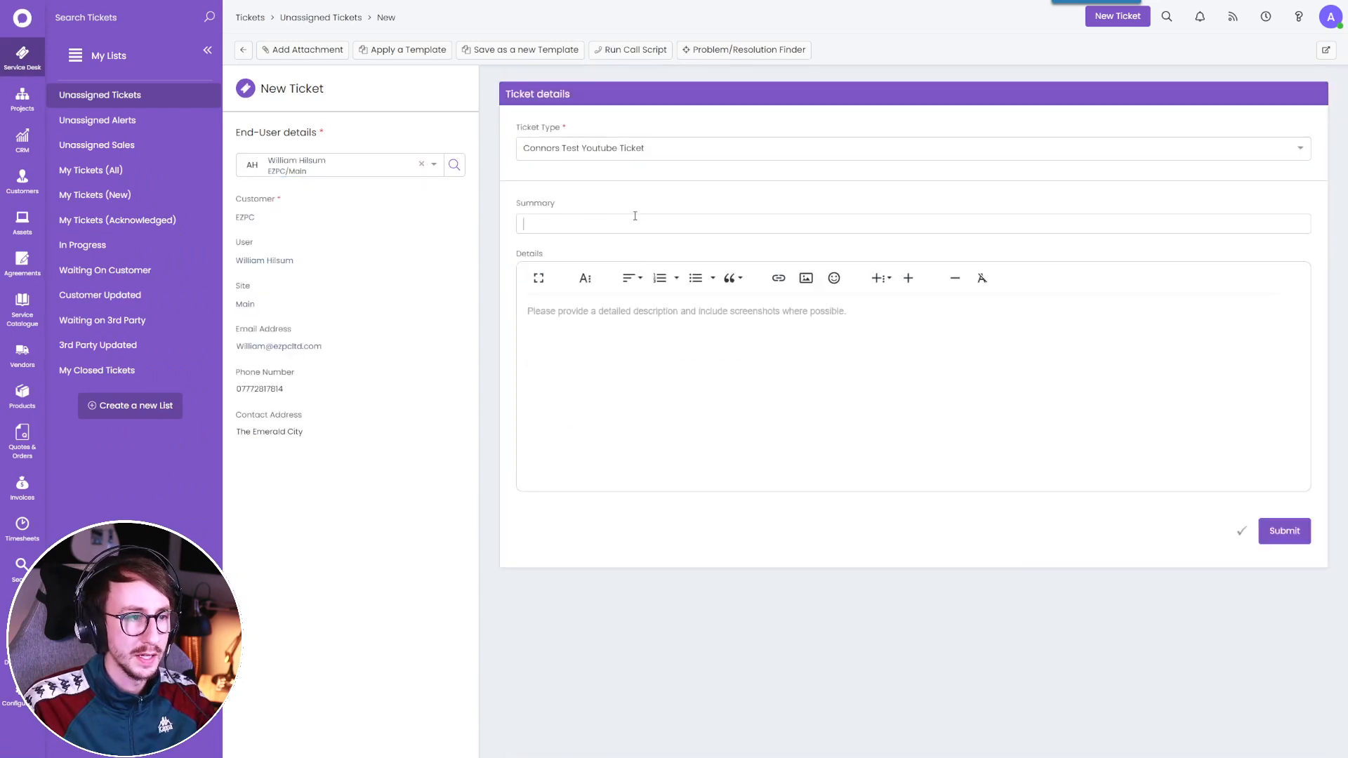
left_click(648, 322)
type("Test")
left_click(1284, 530)
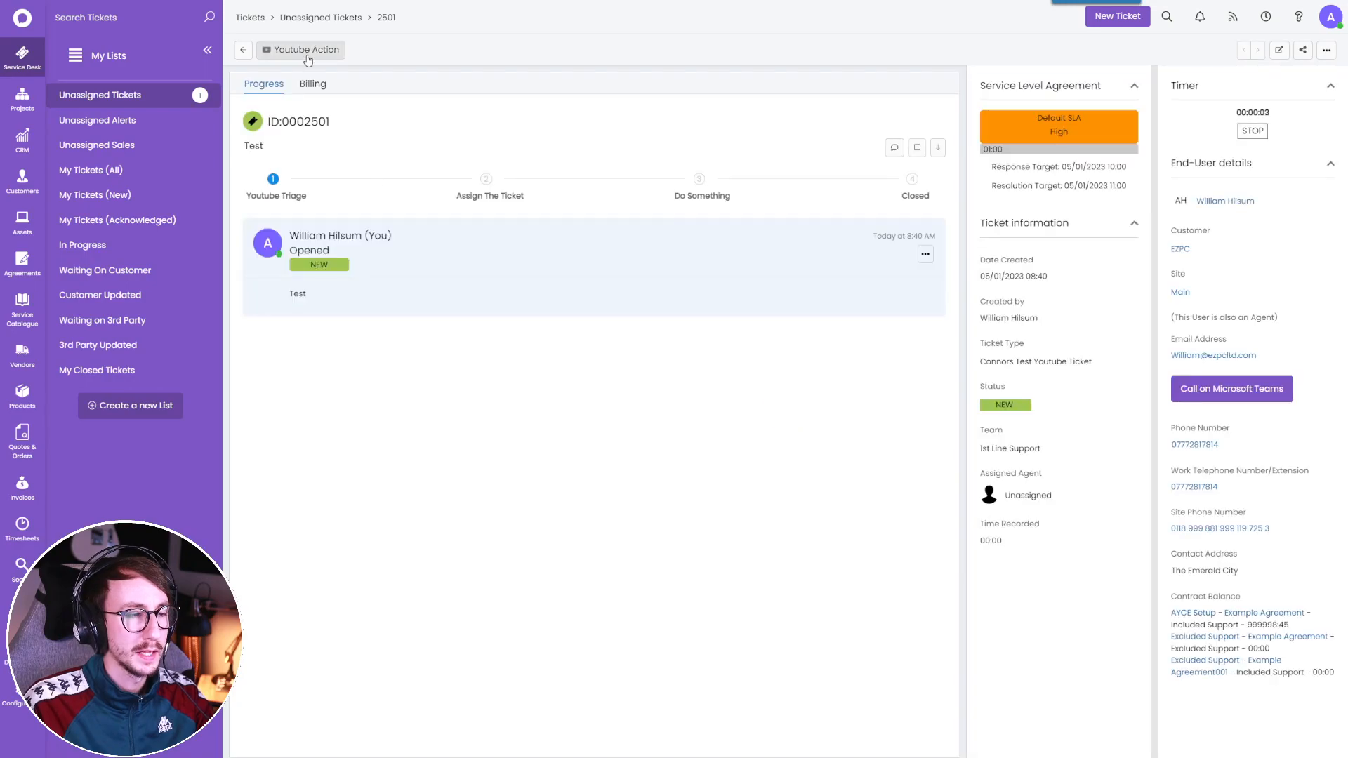
Run the Youtube Action on the test ticket with the value Like, without logging a response, and refresh the ticket.
left_click(307, 50)
left_click(690, 346)
left_click(344, 306)
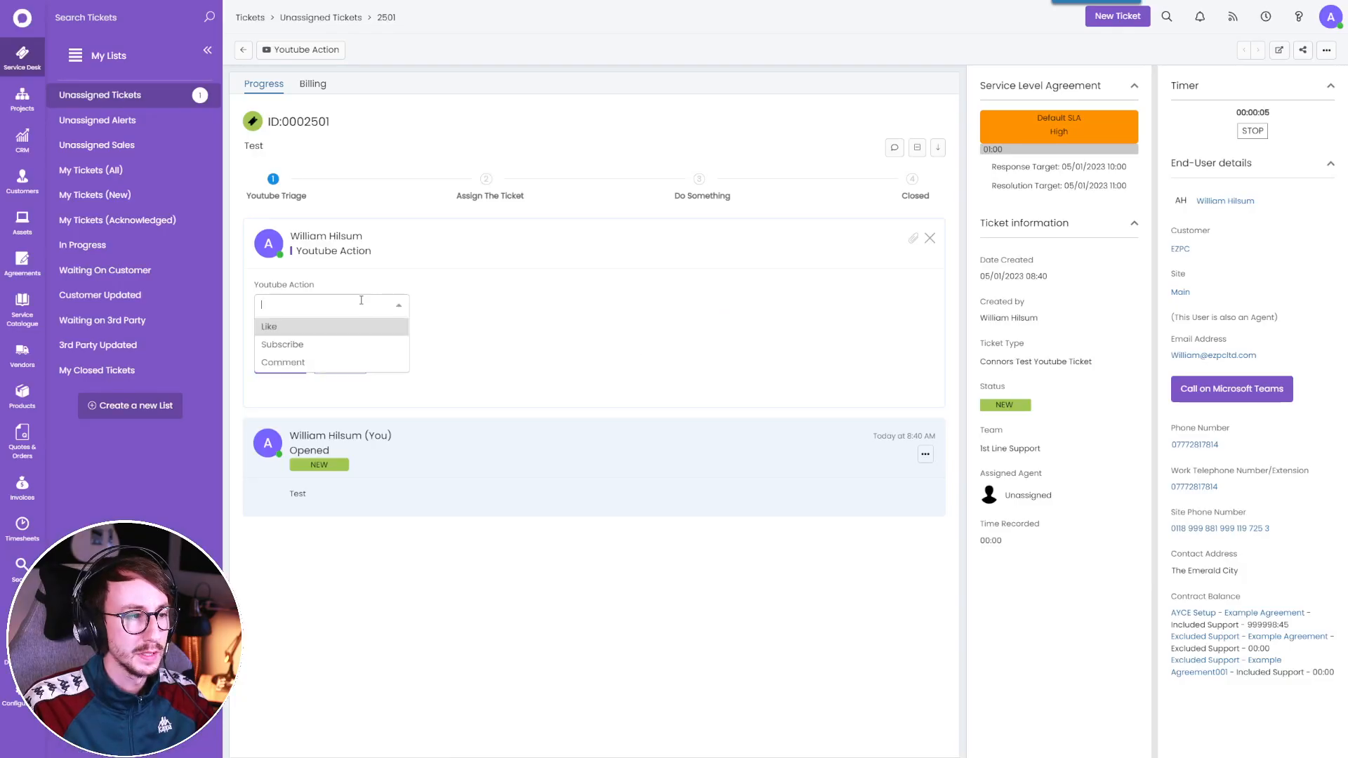
left_click(348, 336)
left_click(284, 359)
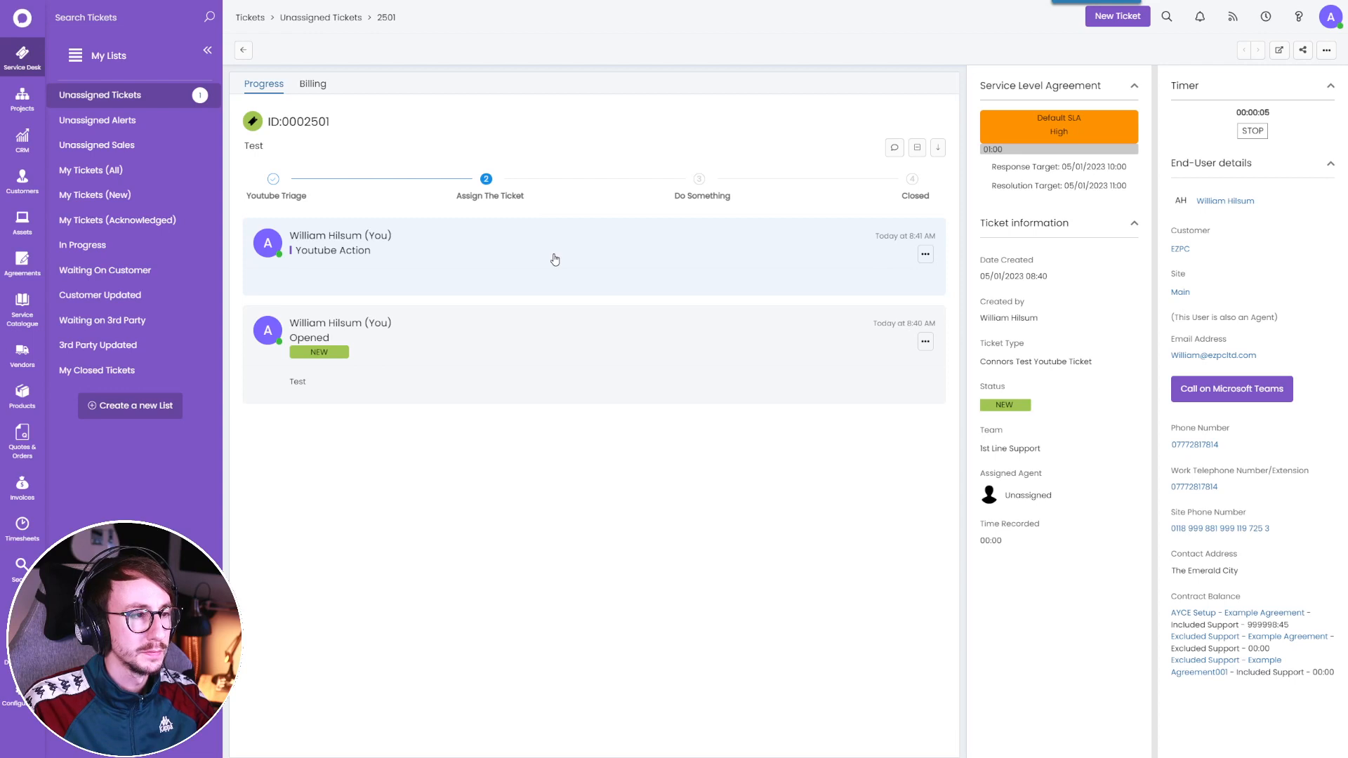
key("F5")
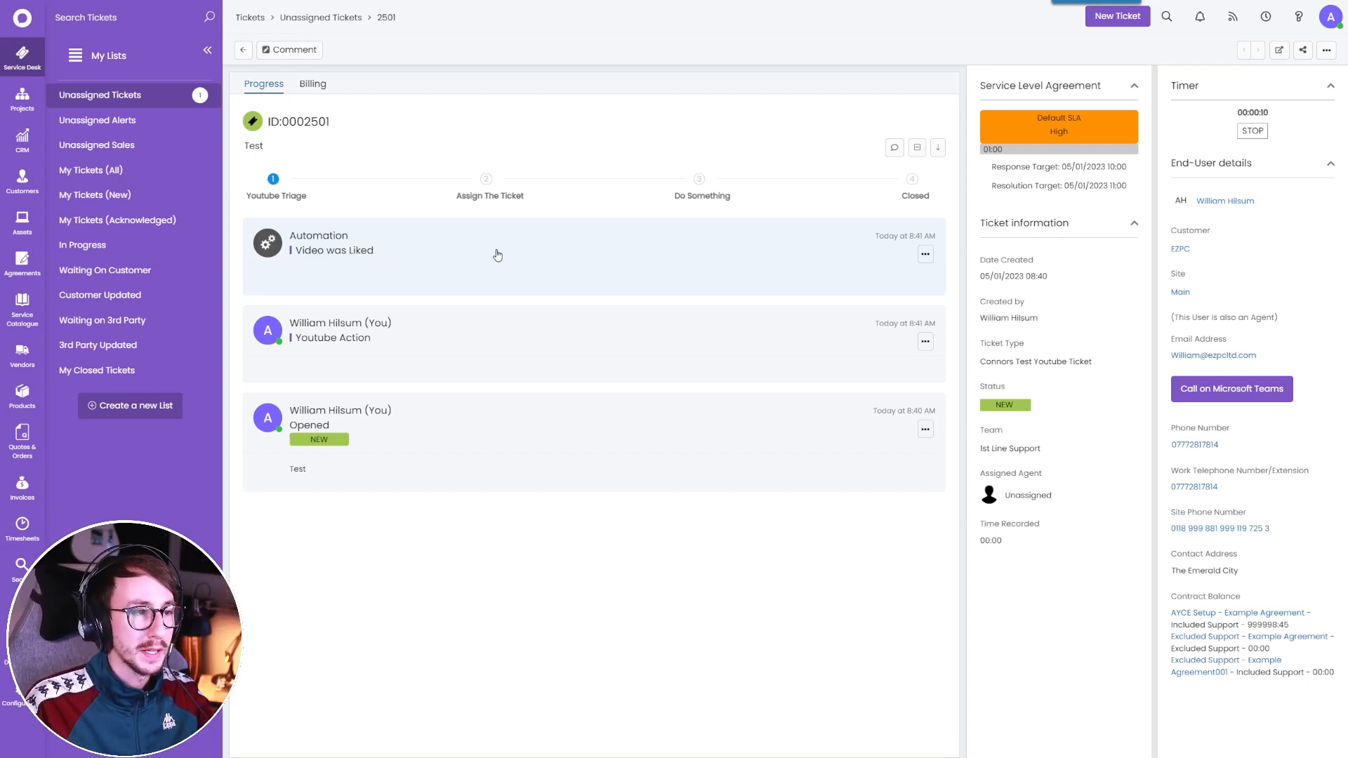
Add the comment "Briliant the video was liked." to the ticket with status In Progress and save it.
left_click(294, 50)
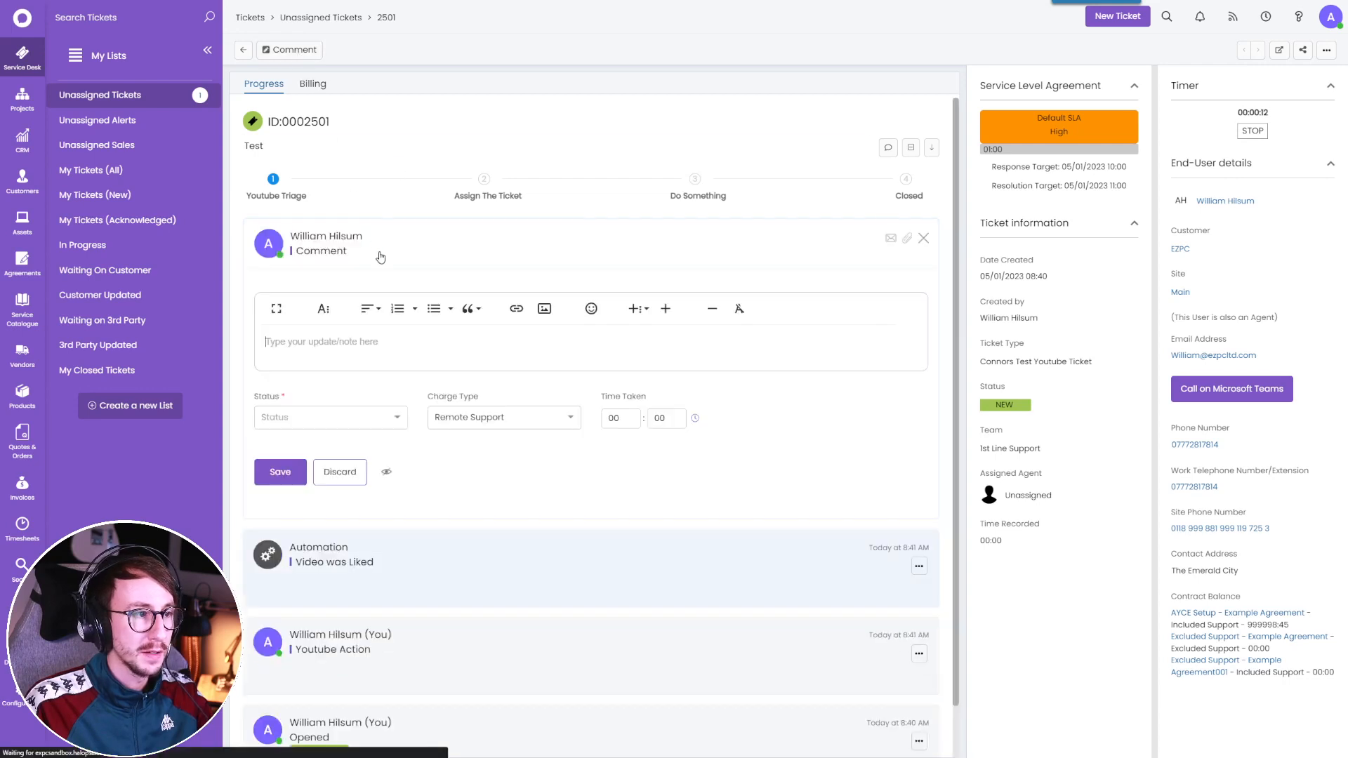
type("Brilliant the video was liked.")
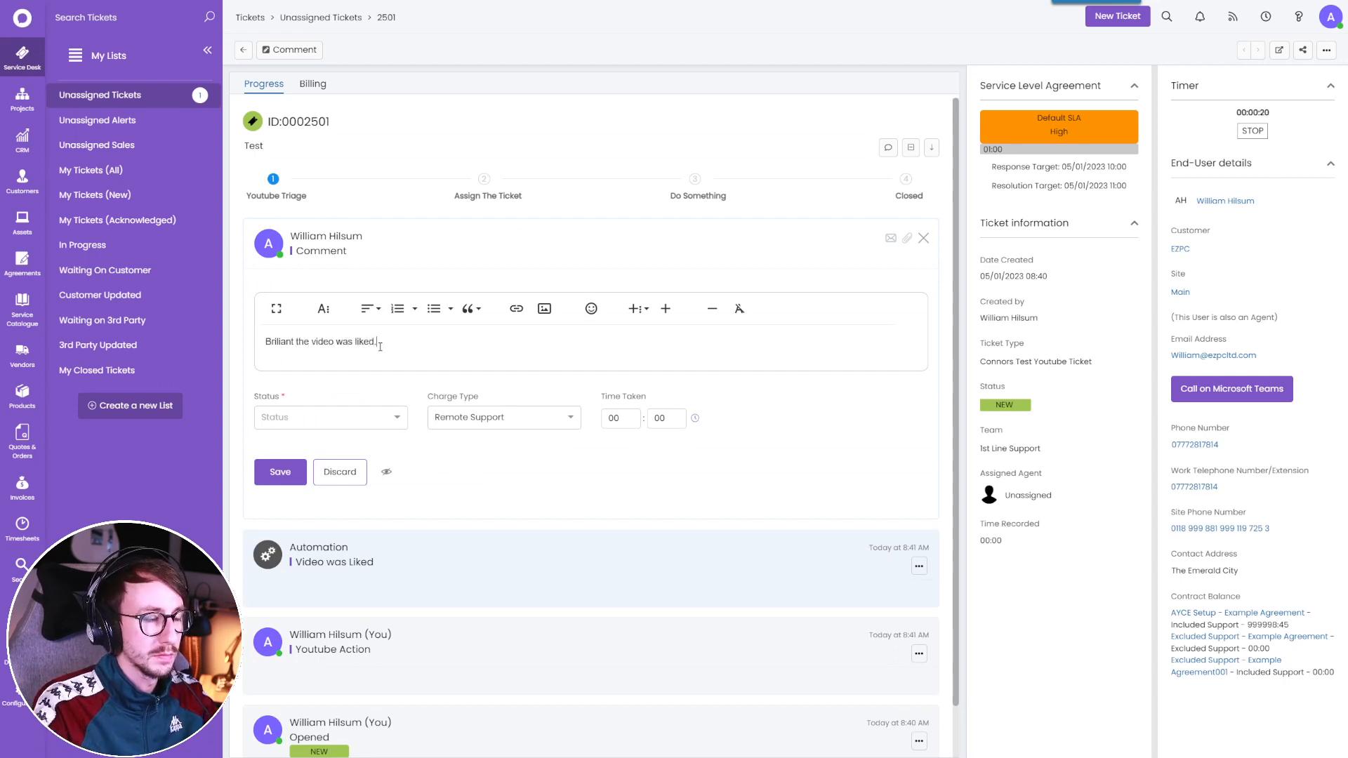
left_click(327, 417)
left_click(280, 454)
left_click(279, 472)
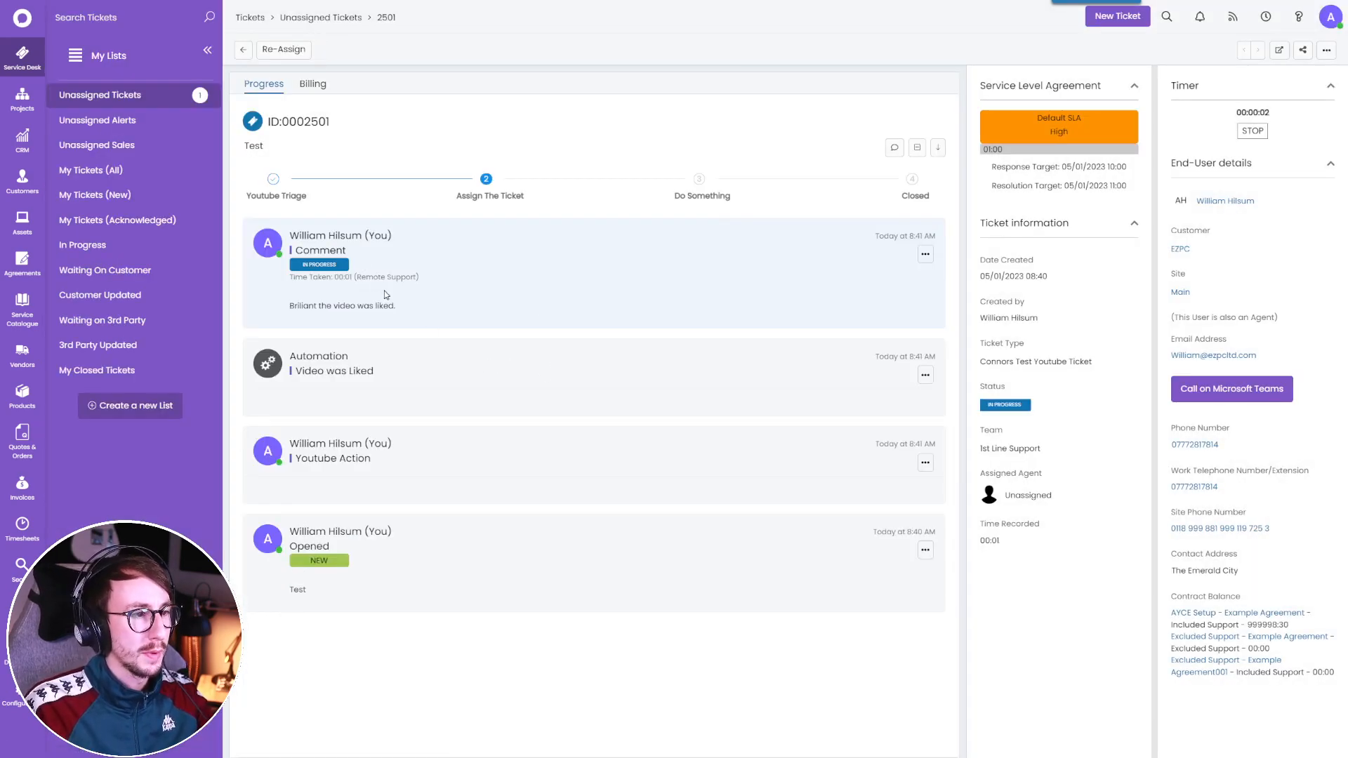
left_click_drag(411, 309, 294, 307)
left_click(493, 209)
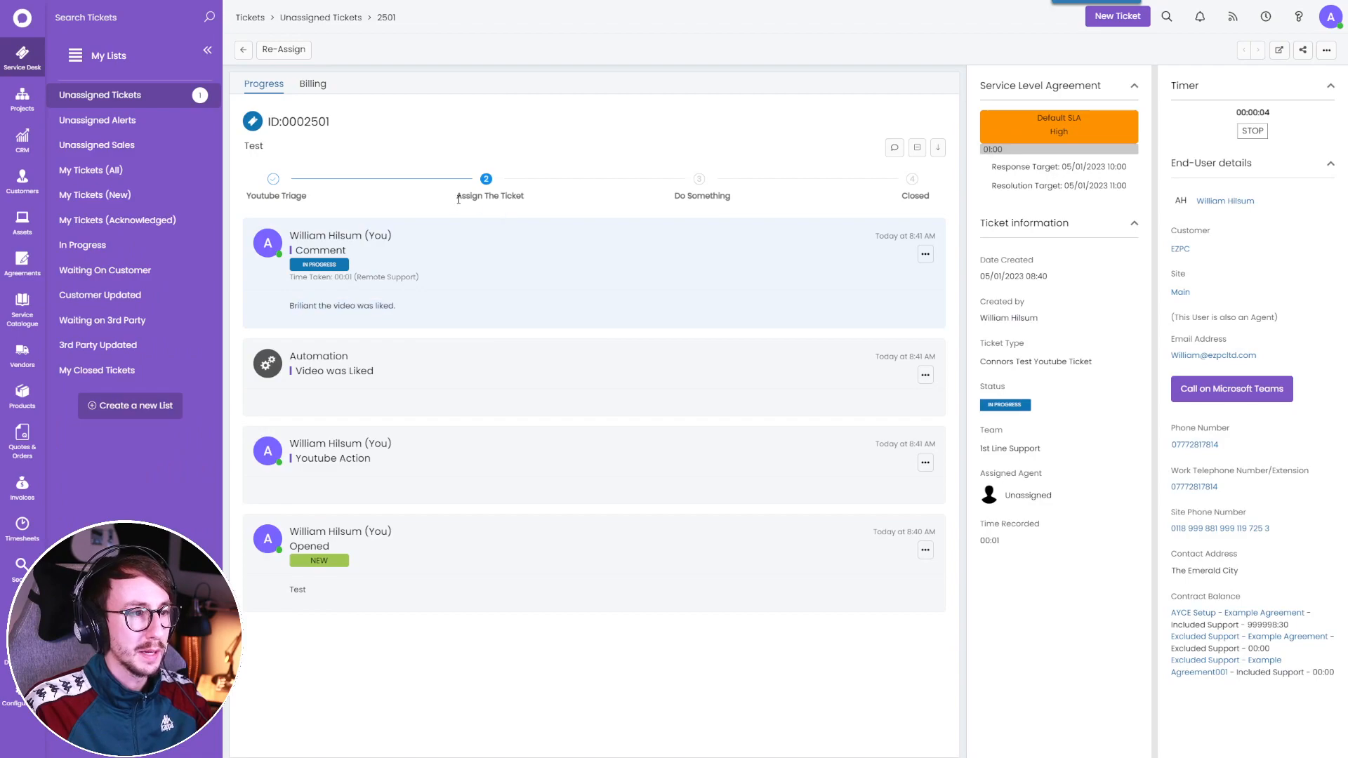
left_click_drag(457, 197, 540, 204)
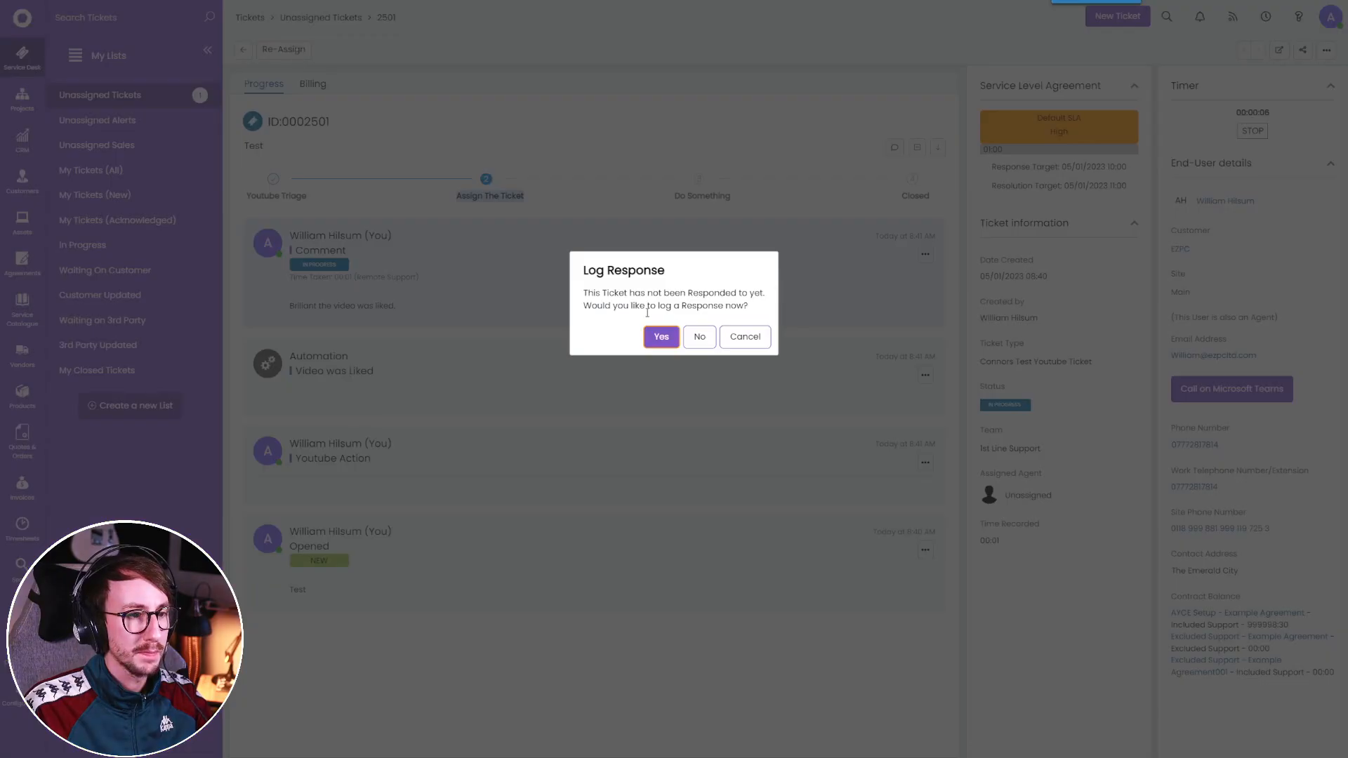
Re-assign the ticket with the note "Test", keeping 1st Line Support and Unassigned, without logging a response.
left_click(699, 336)
left_click(344, 391)
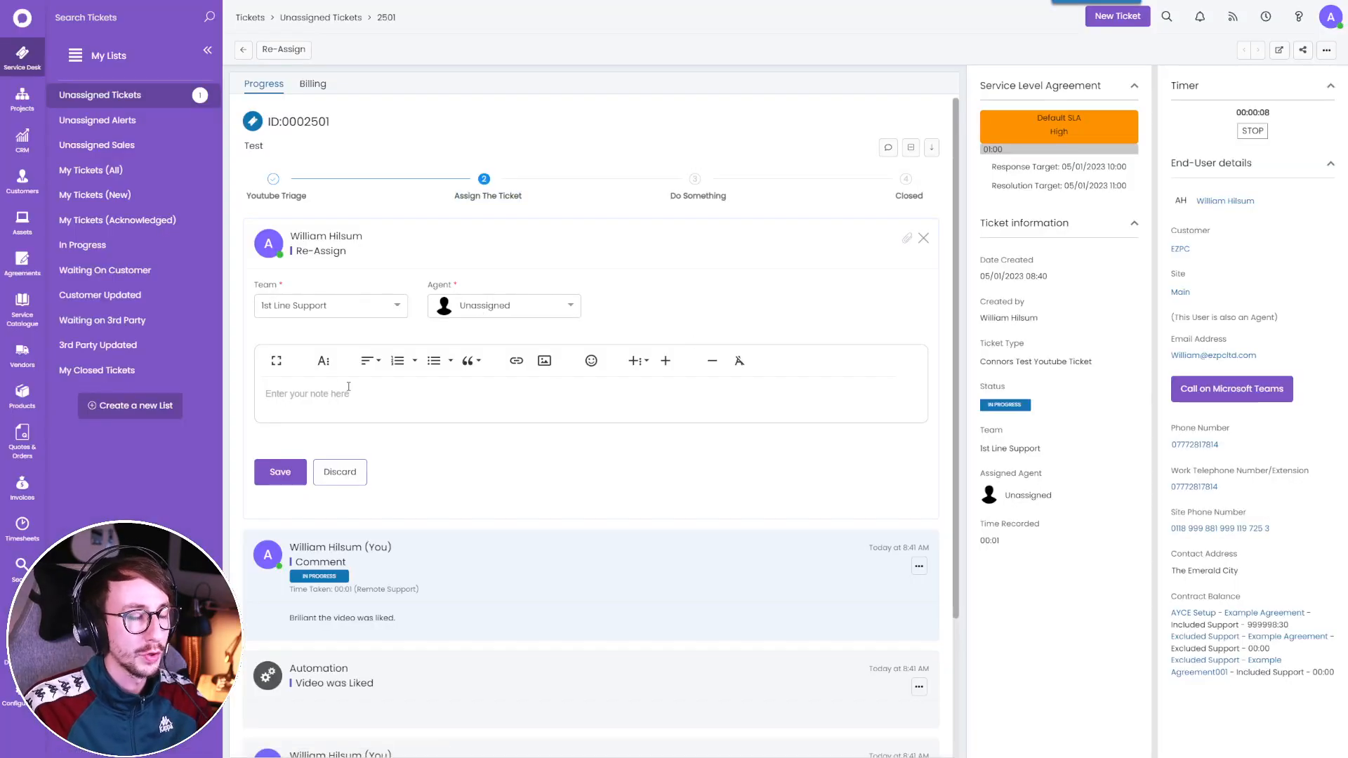
type("Test")
left_click(298, 477)
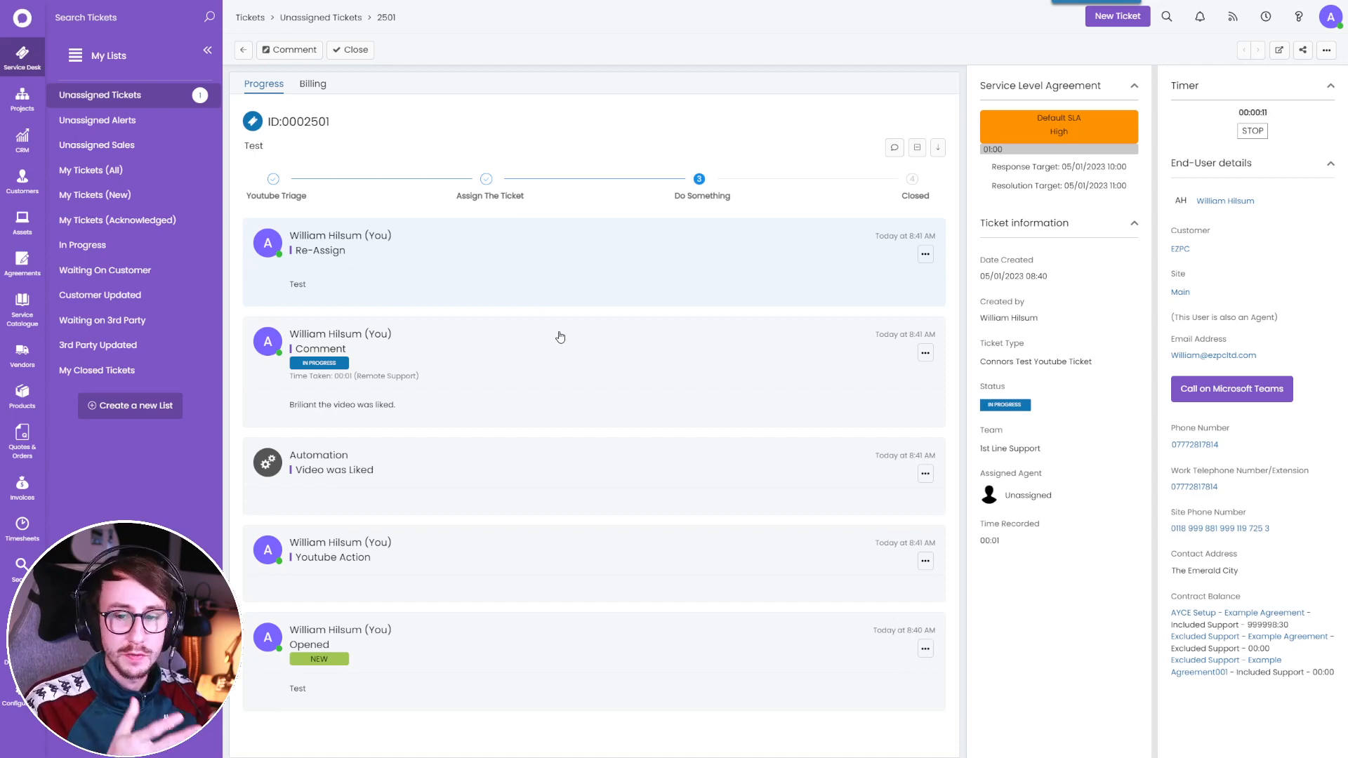
Open the list of ticket actions in the configuration area.
left_click(22, 693)
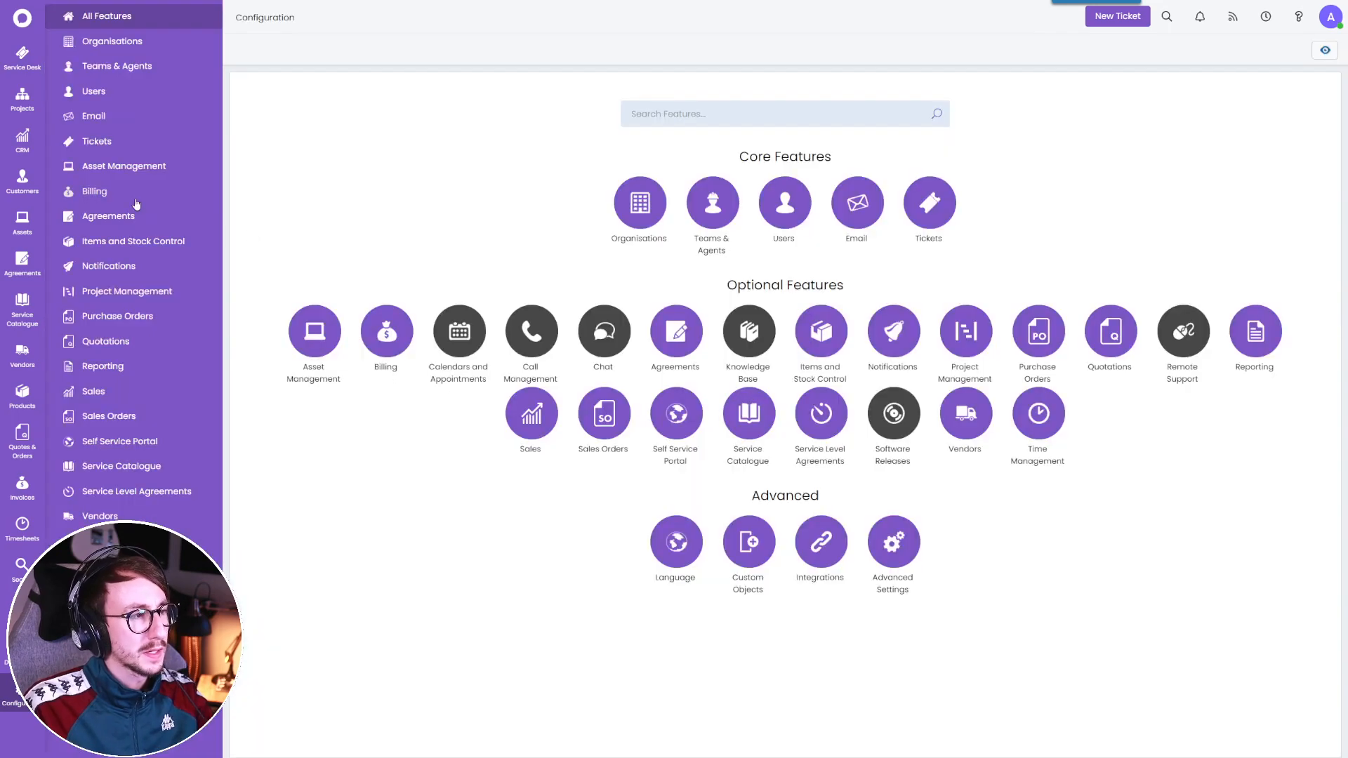
left_click(121, 143)
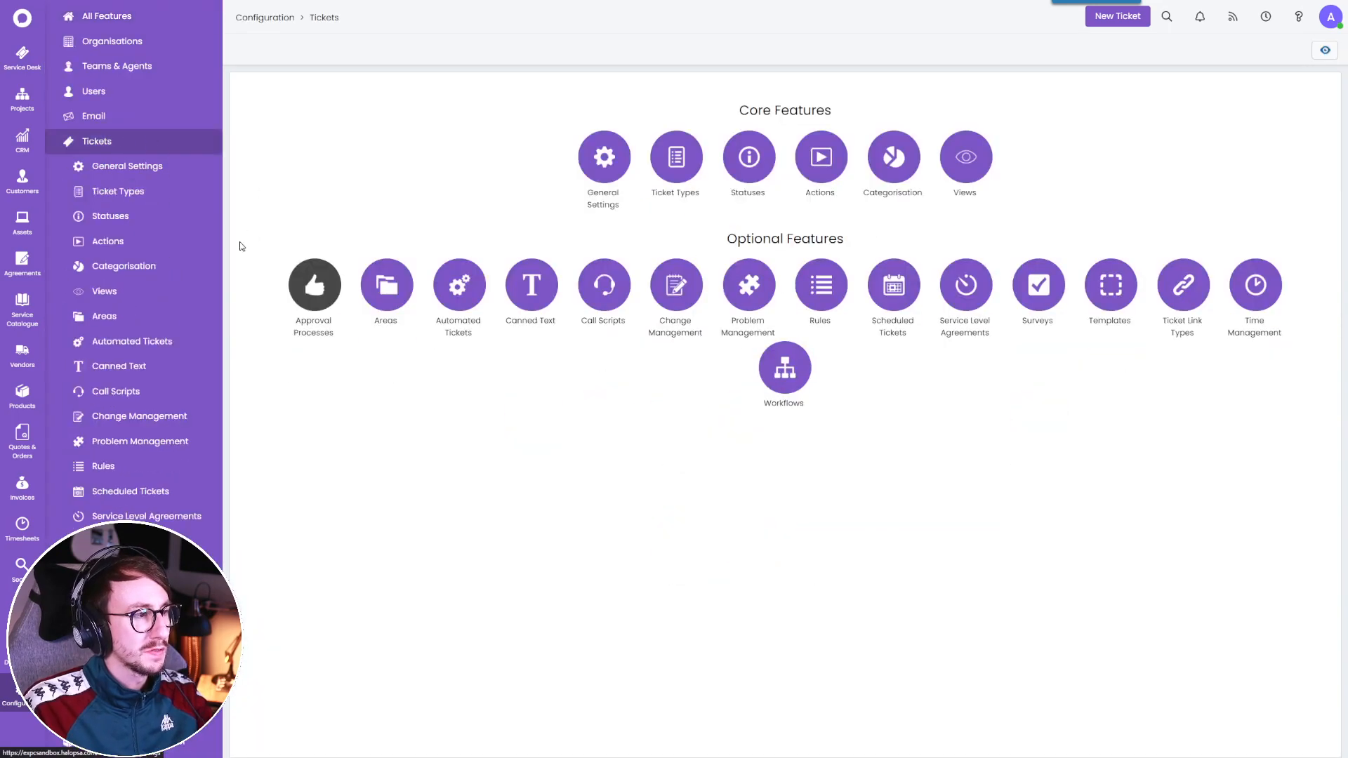
left_click(132, 241)
Search the actions list for "liked", view the matching action's details and return to the list.
scroll(417, 266, "down", 5)
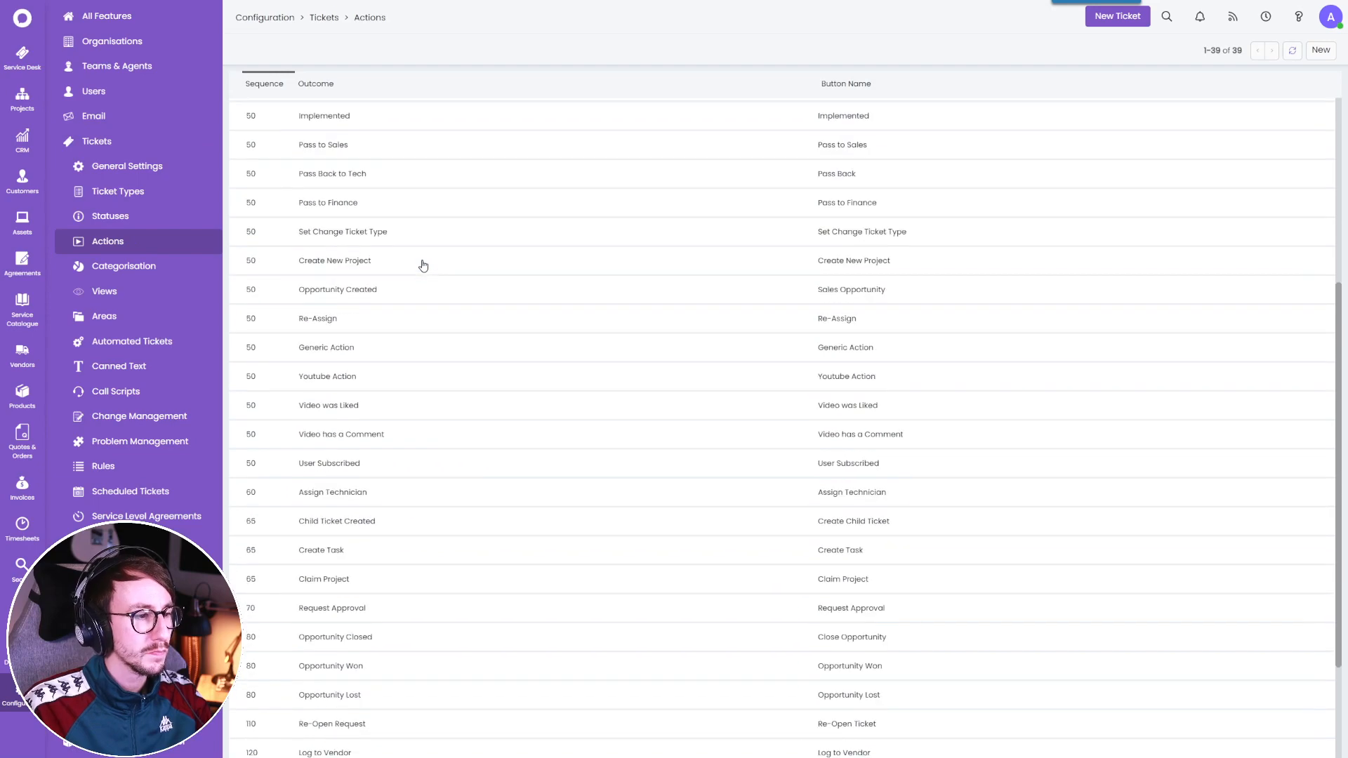
scroll(421, 265, "up", 5)
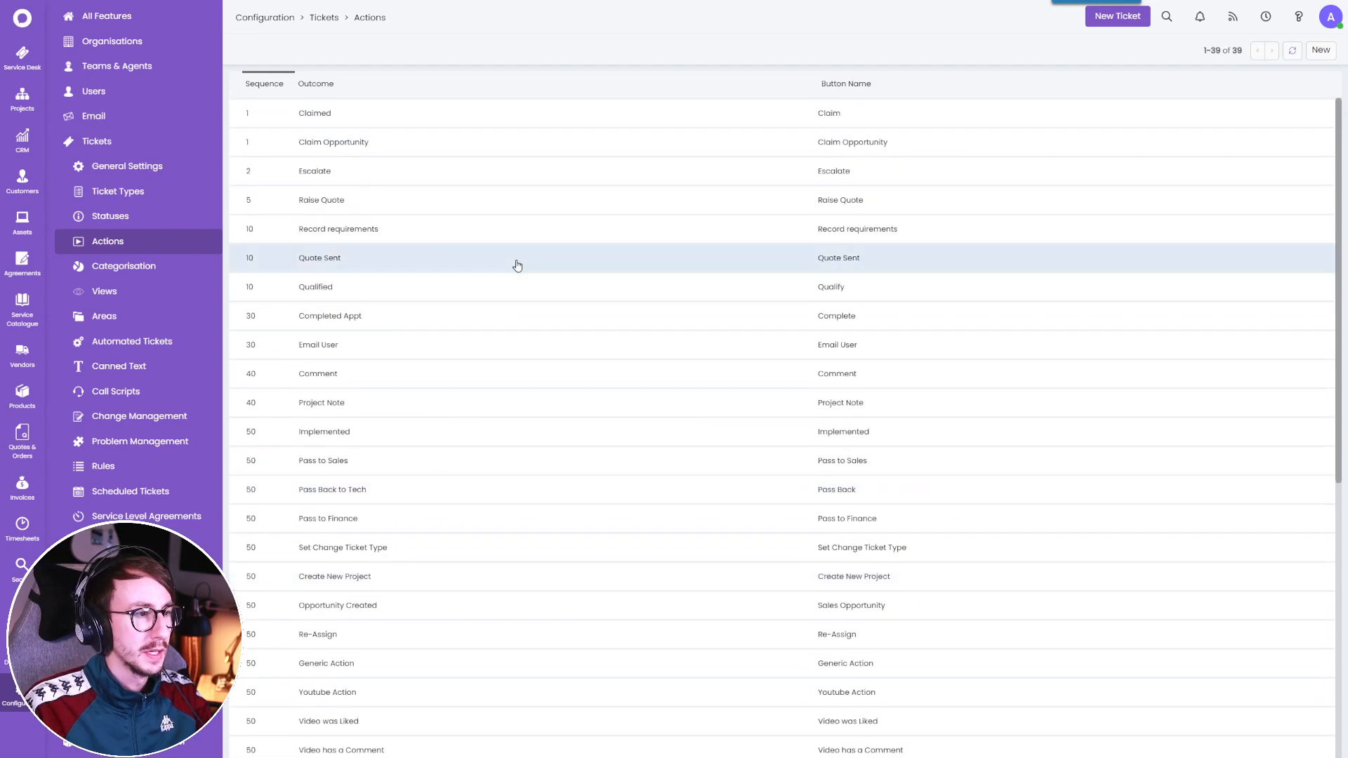
key("ctrl+f")
type("liked")
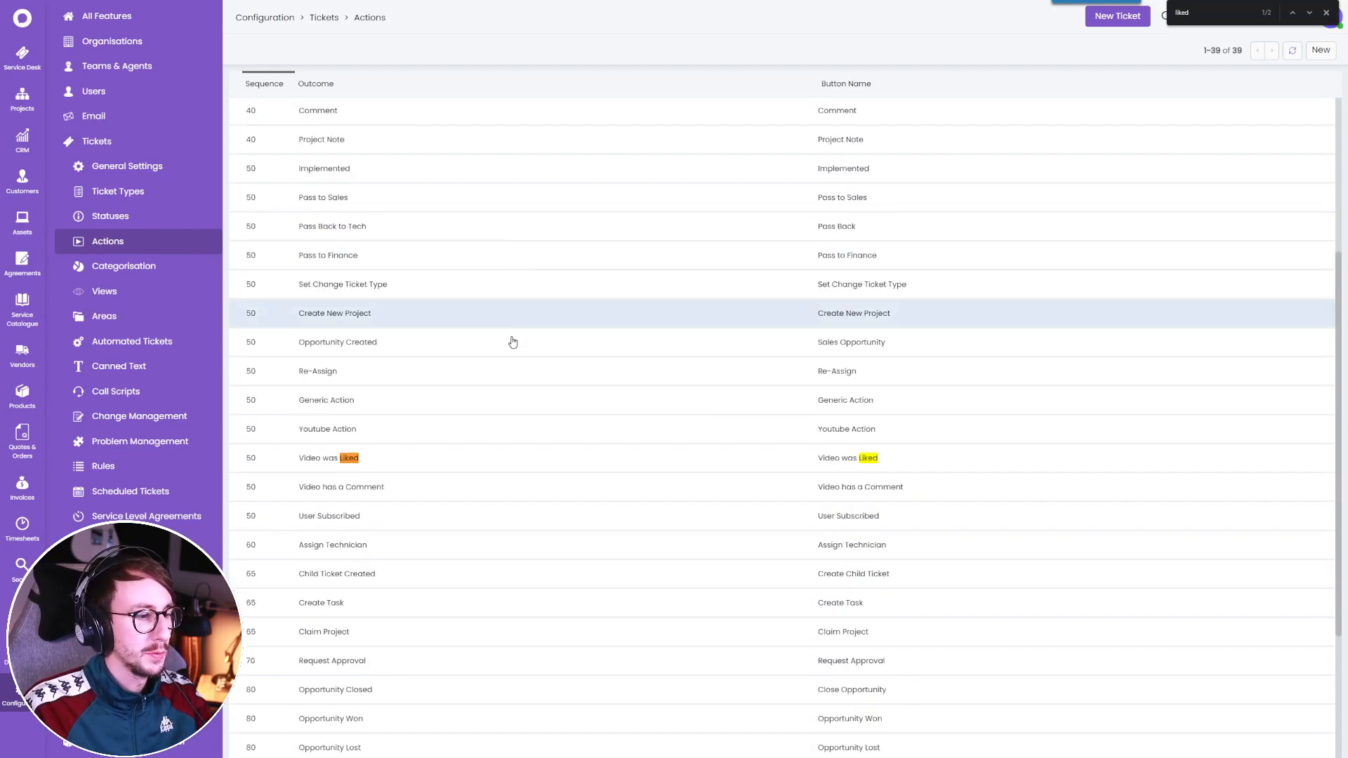
left_click(439, 431)
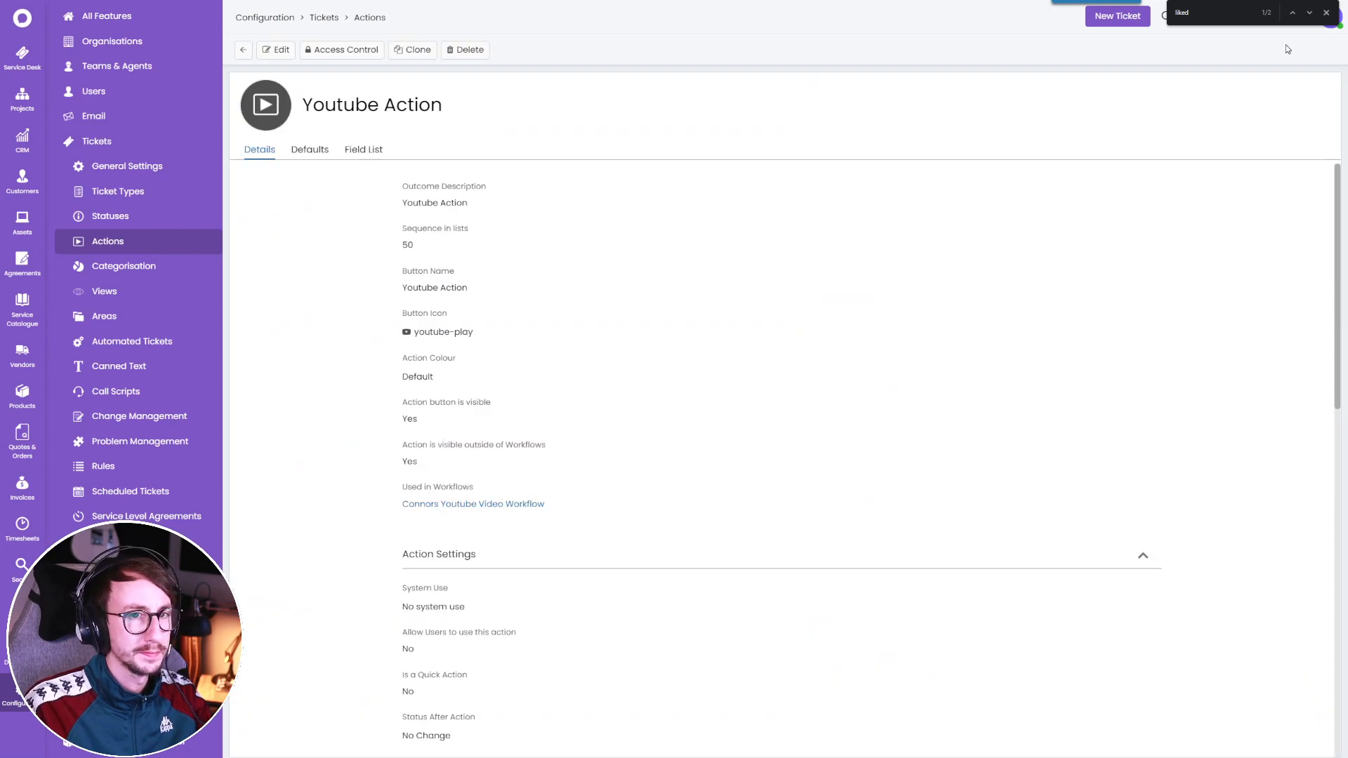
left_click(1326, 12)
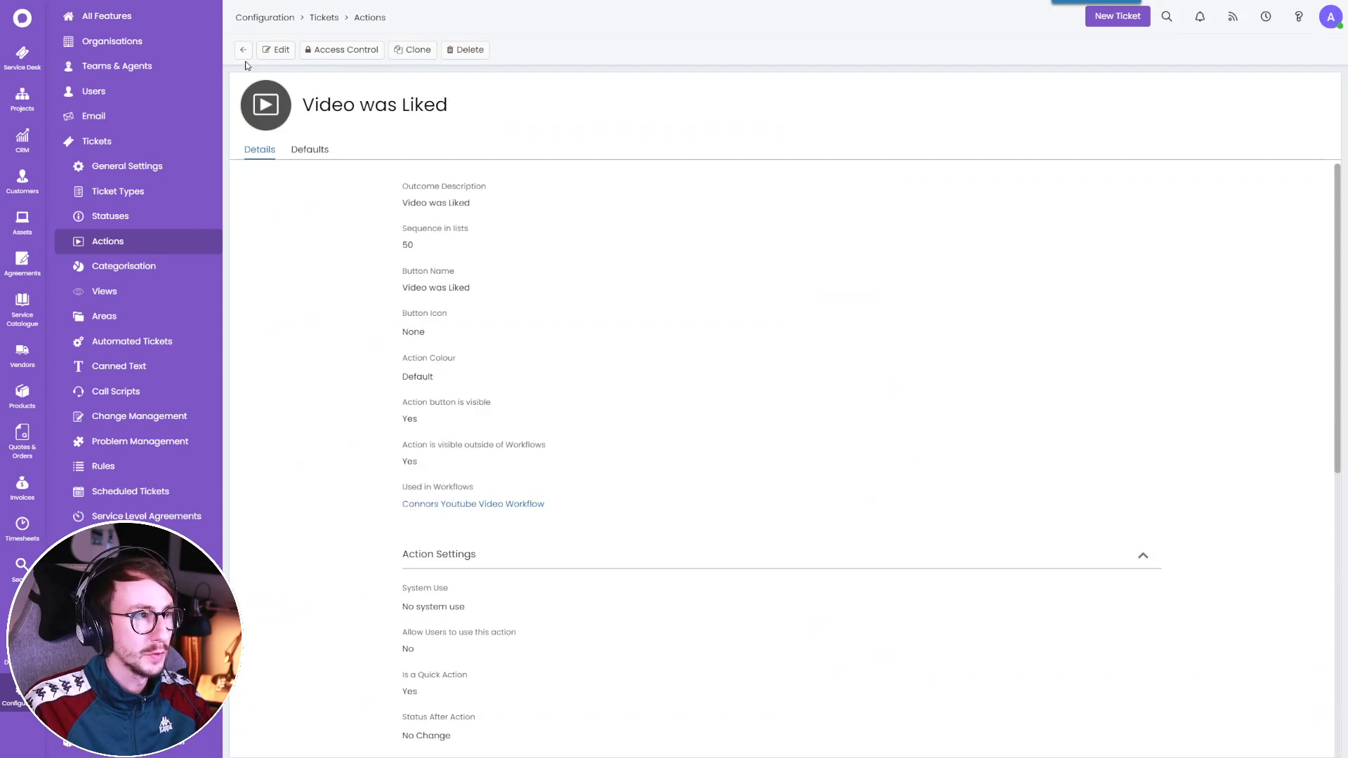
left_click(244, 50)
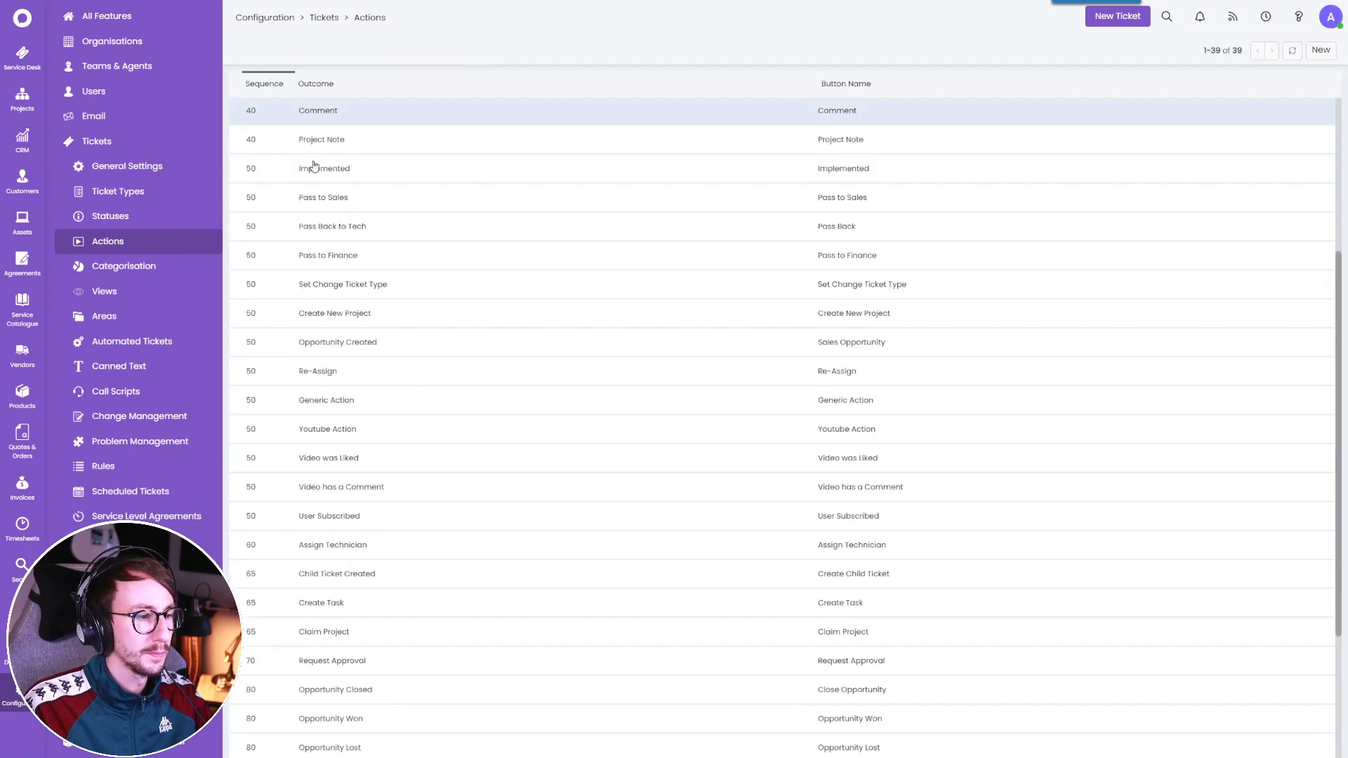
Open the Video was Liked action from the actions list and show its default settings.
scroll(429, 395, "down", 5)
key("ctrl+f")
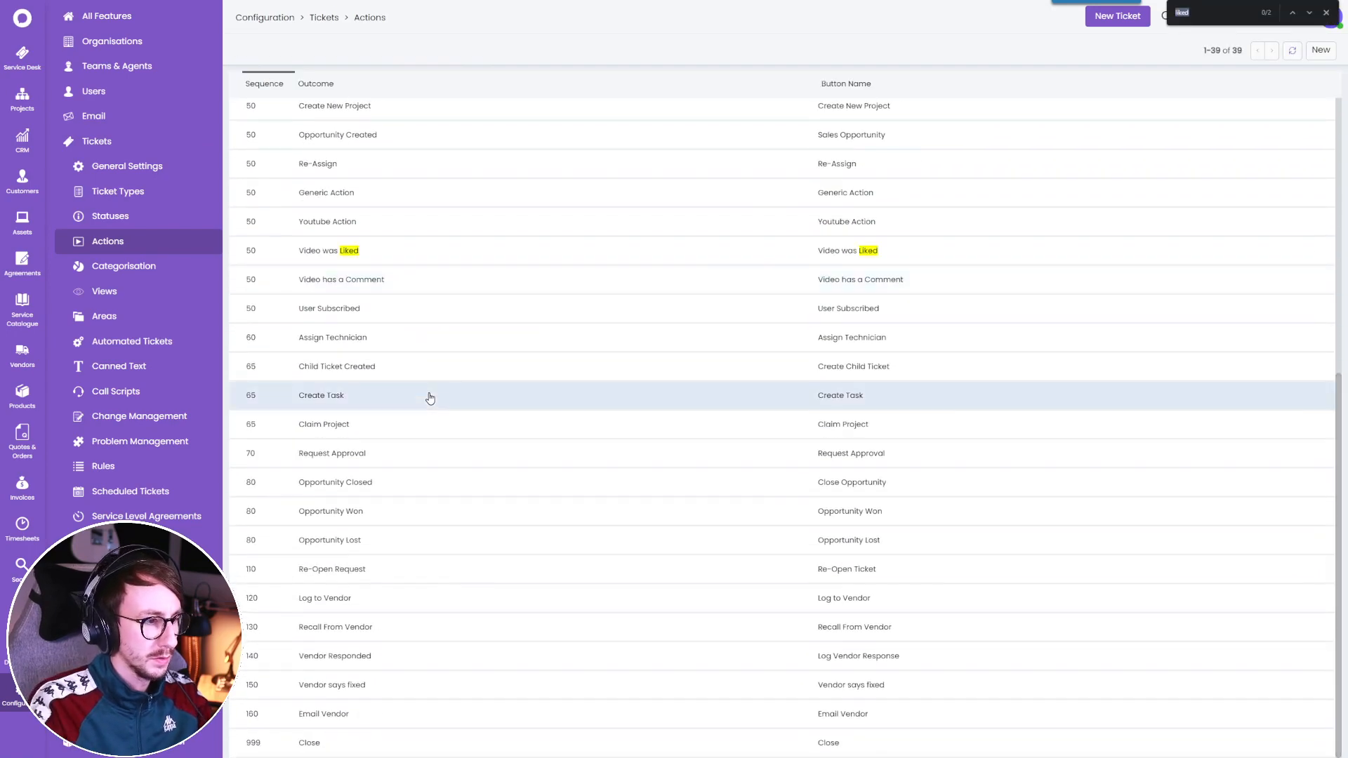
key("BackSpace")
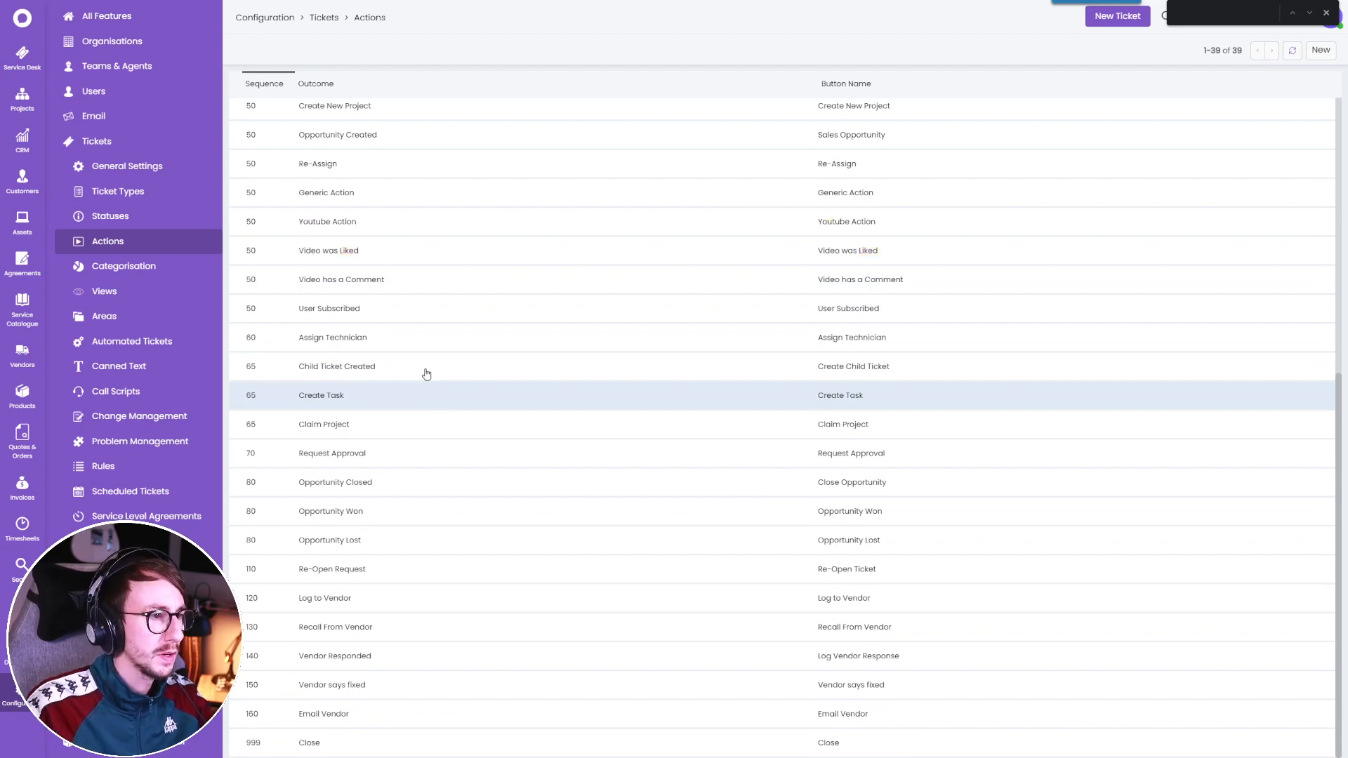
left_click(392, 262)
left_click(309, 149)
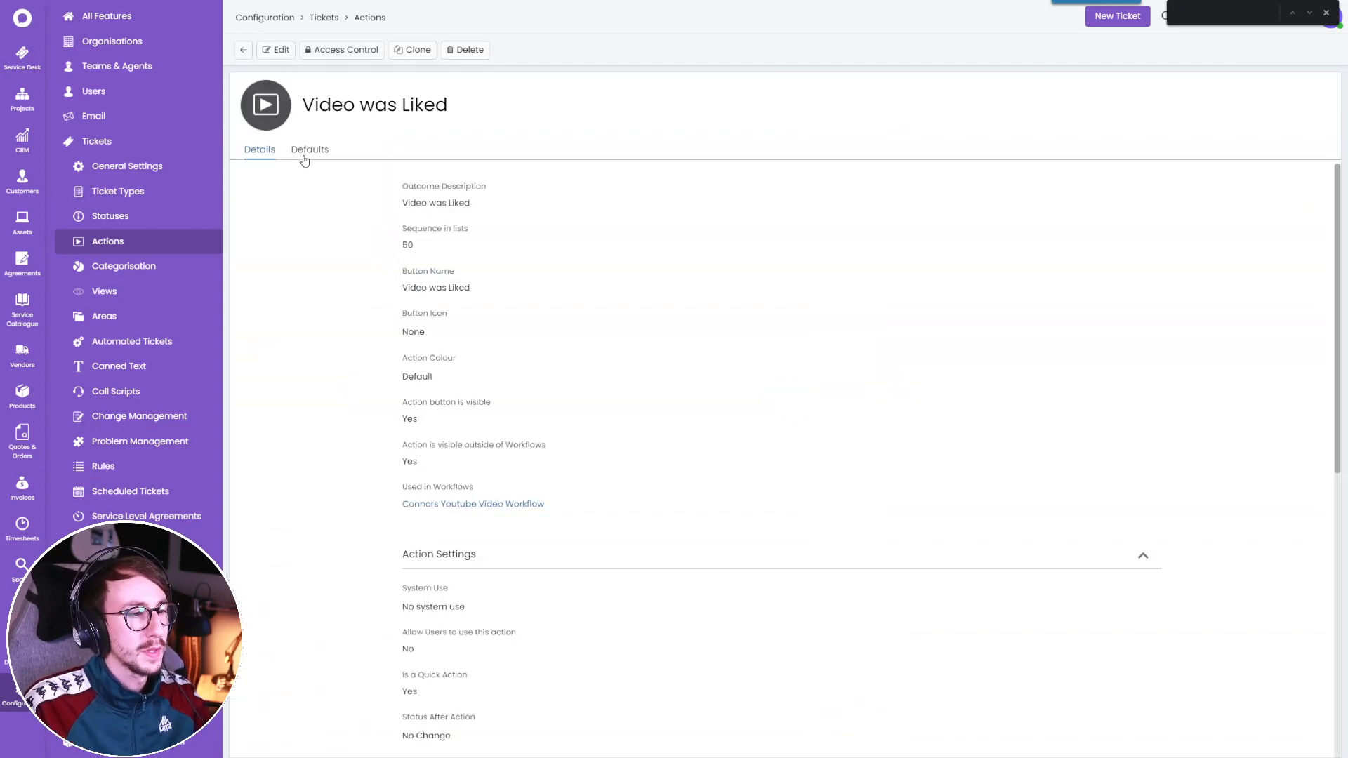
Set the Video was Liked action's default note to "Please ensure you update the spreadsheet for video like count." and save it.
scroll(313, 439, "down", 7)
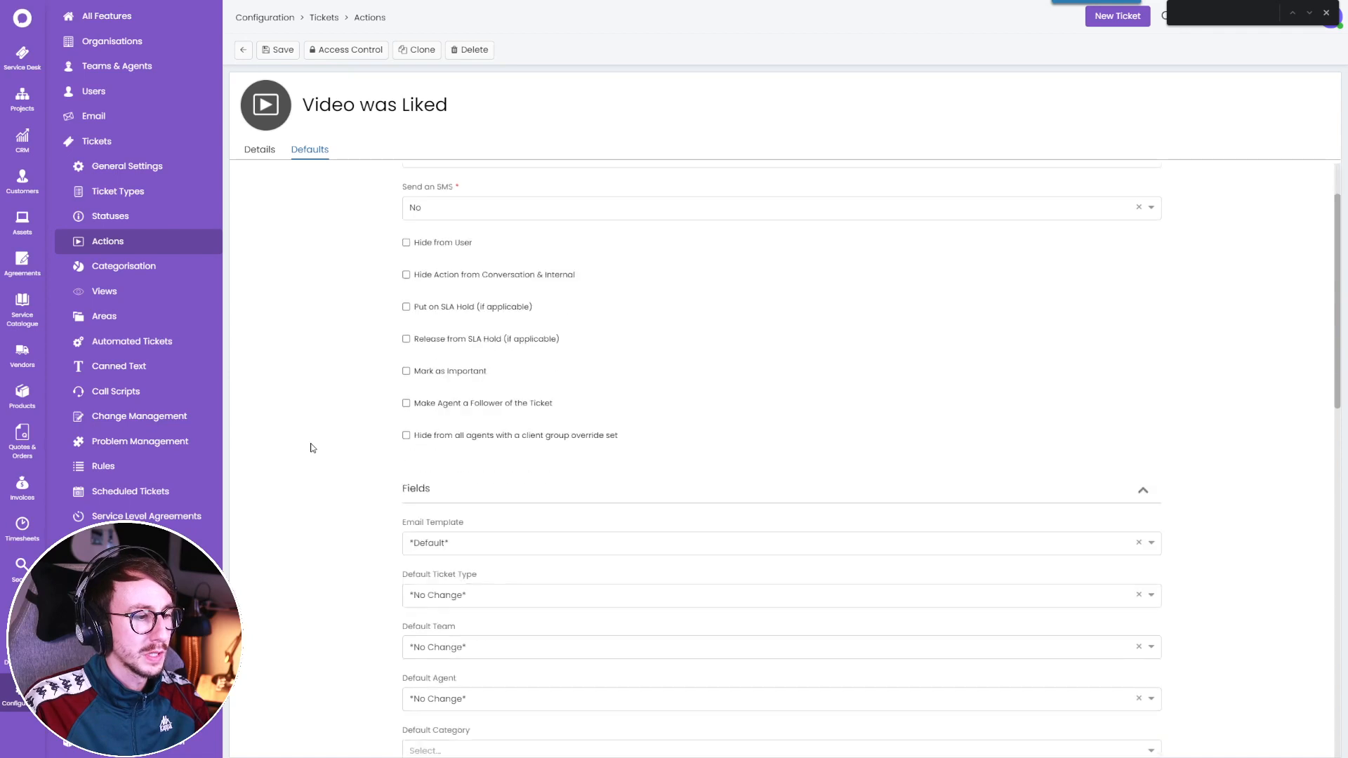
scroll(313, 448, "down", 4)
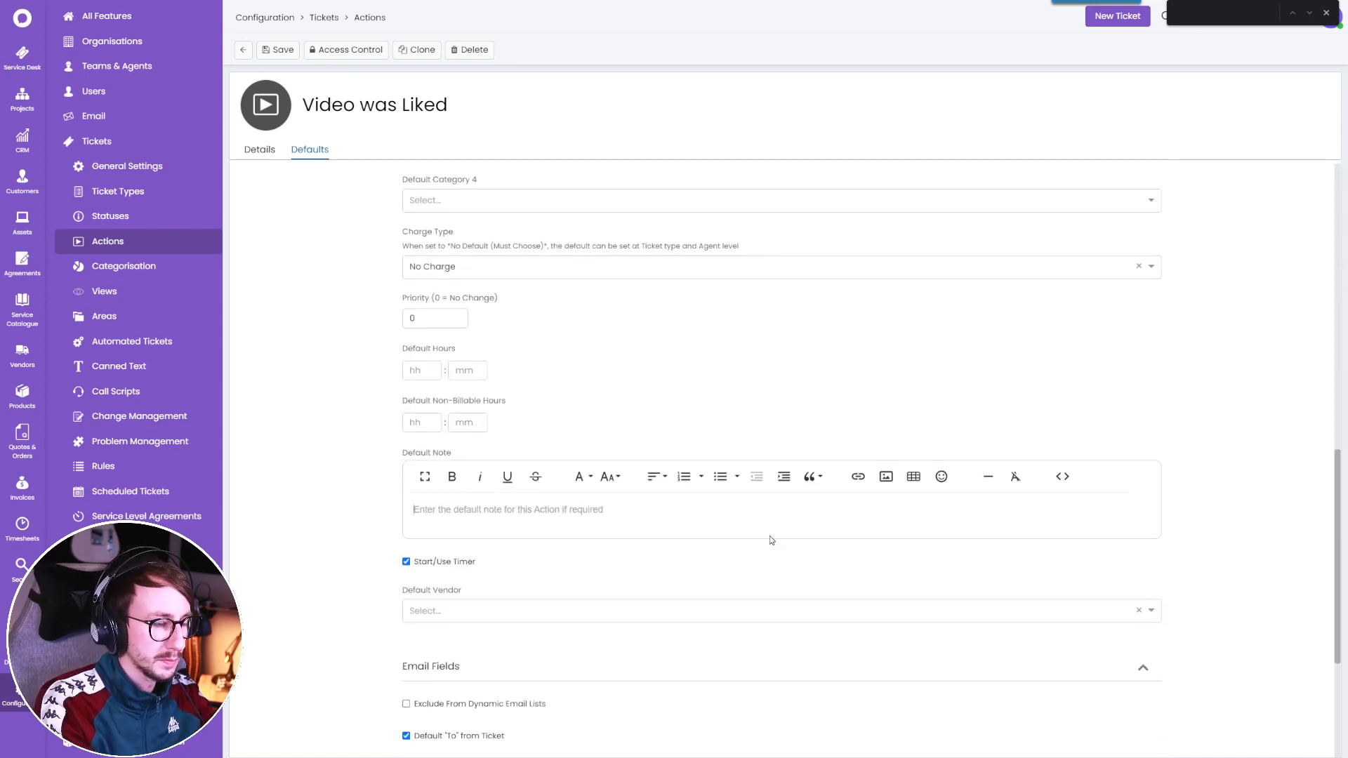
type("Please ensure you update")
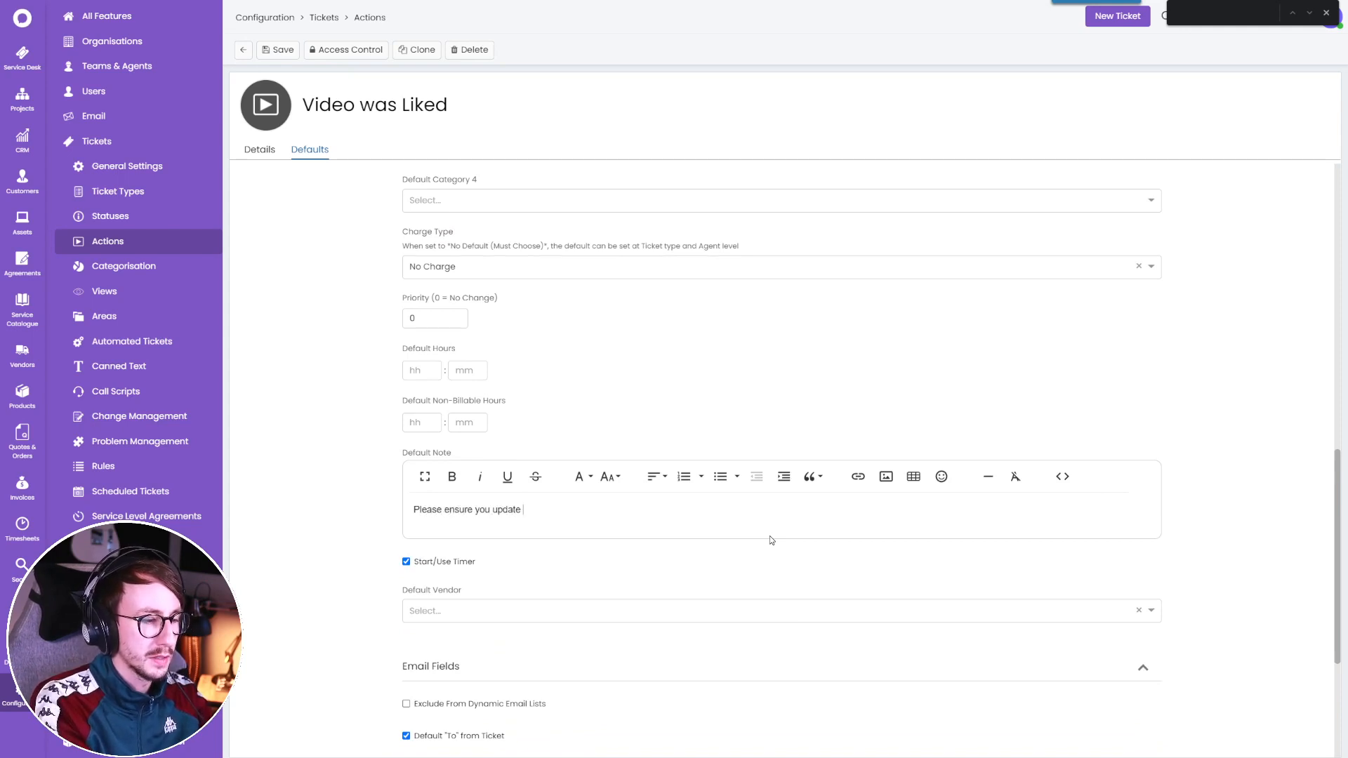
type("the spreads")
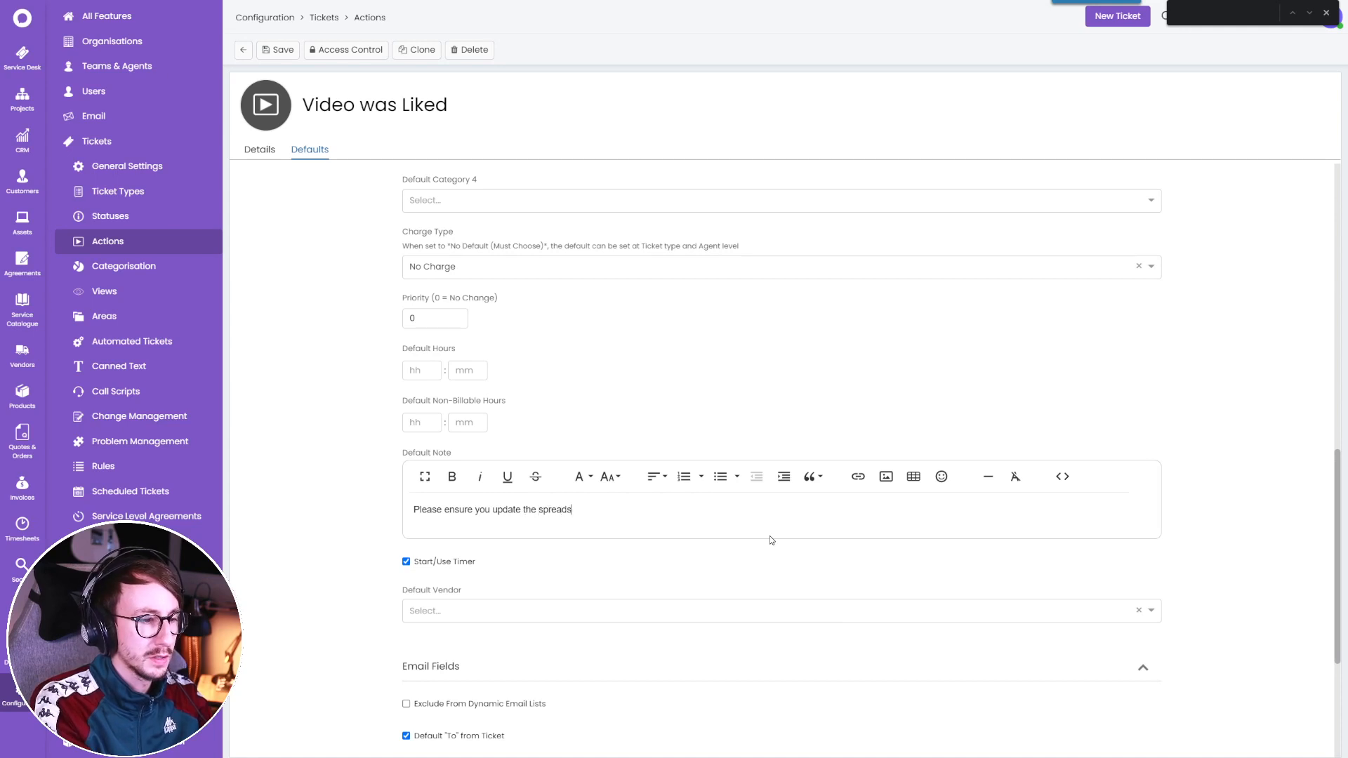
type("heet for video like count")
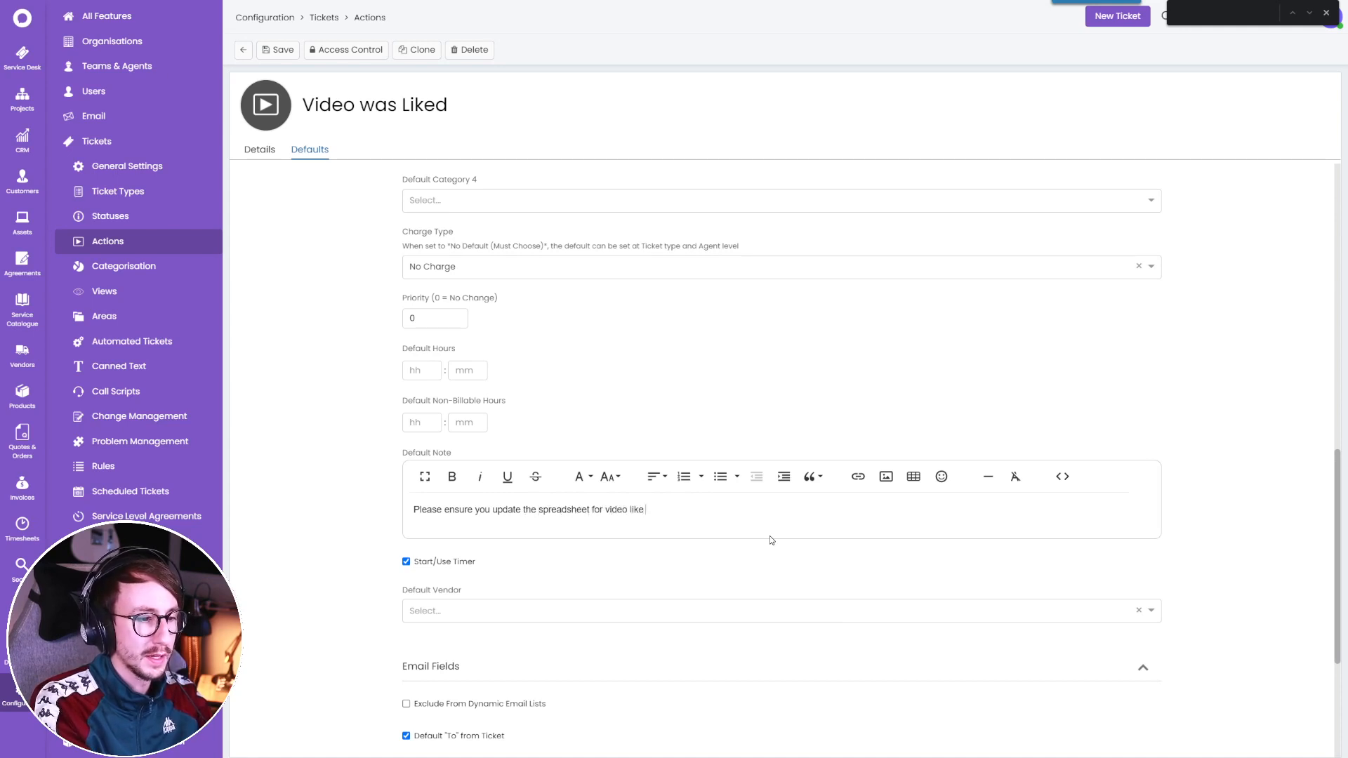
type(".")
left_click(282, 51)
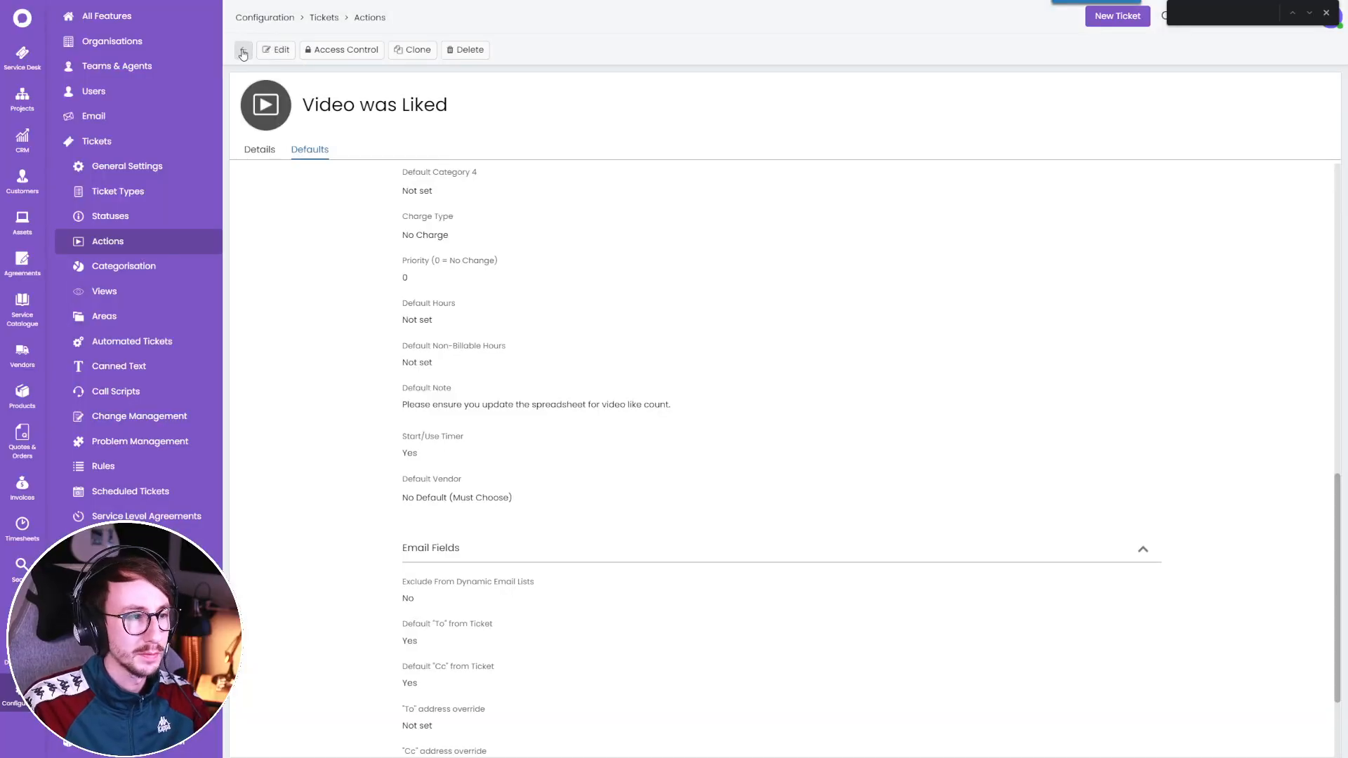
Give the Video has a Comment action the default note "Please ensure you reply to the youtube comment." and save it.
left_click(242, 51)
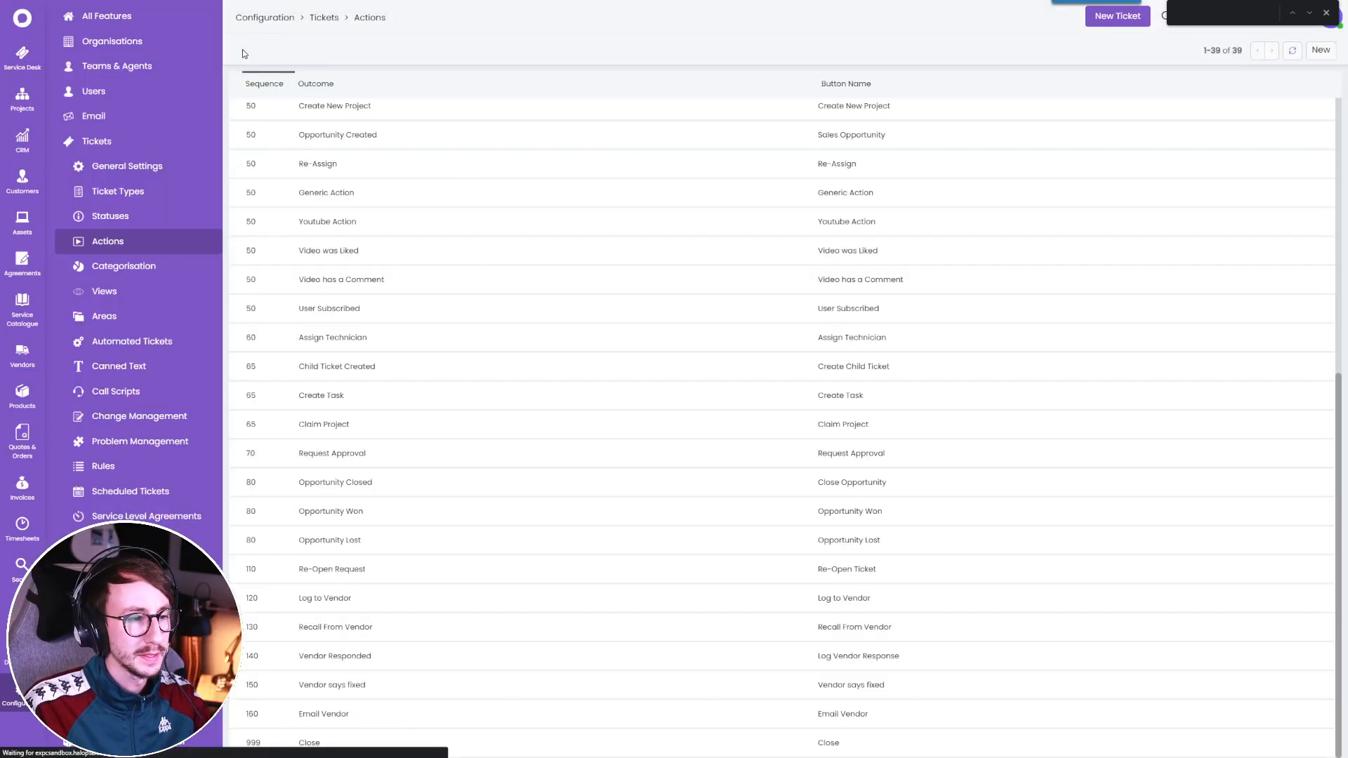
left_click(421, 284)
left_click(309, 150)
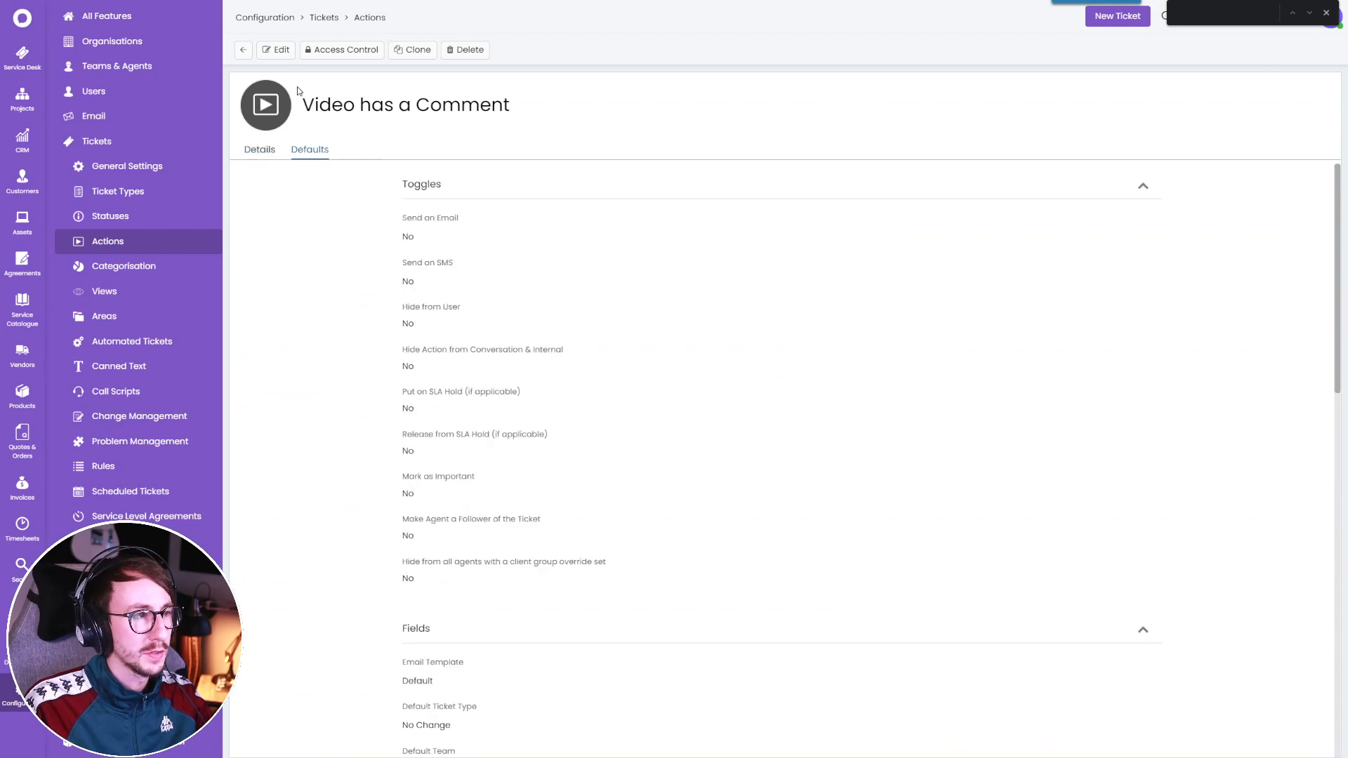
left_click(275, 49)
scroll(323, 355, "down", 6)
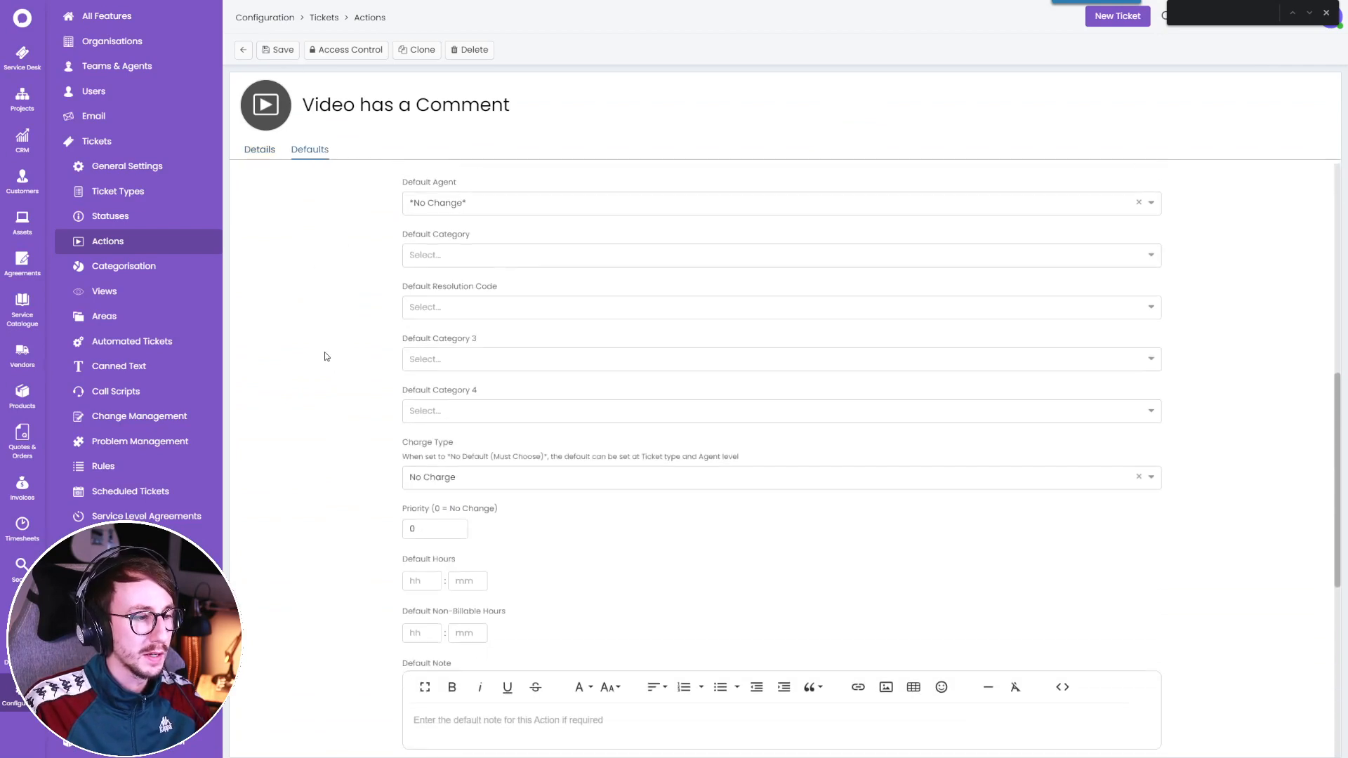
scroll(324, 356, "down", 2)
left_click(529, 556)
type("Please ensure you reply")
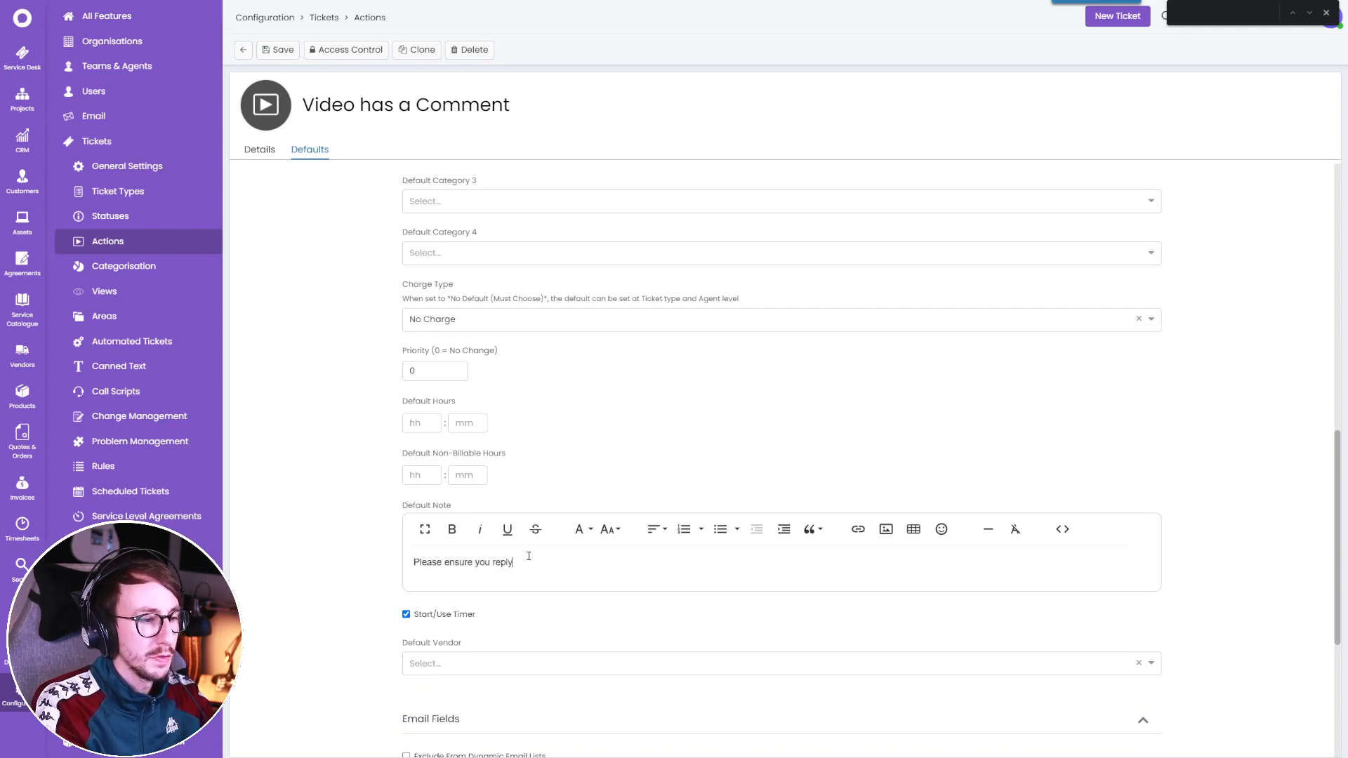
type("to the youtube comment.")
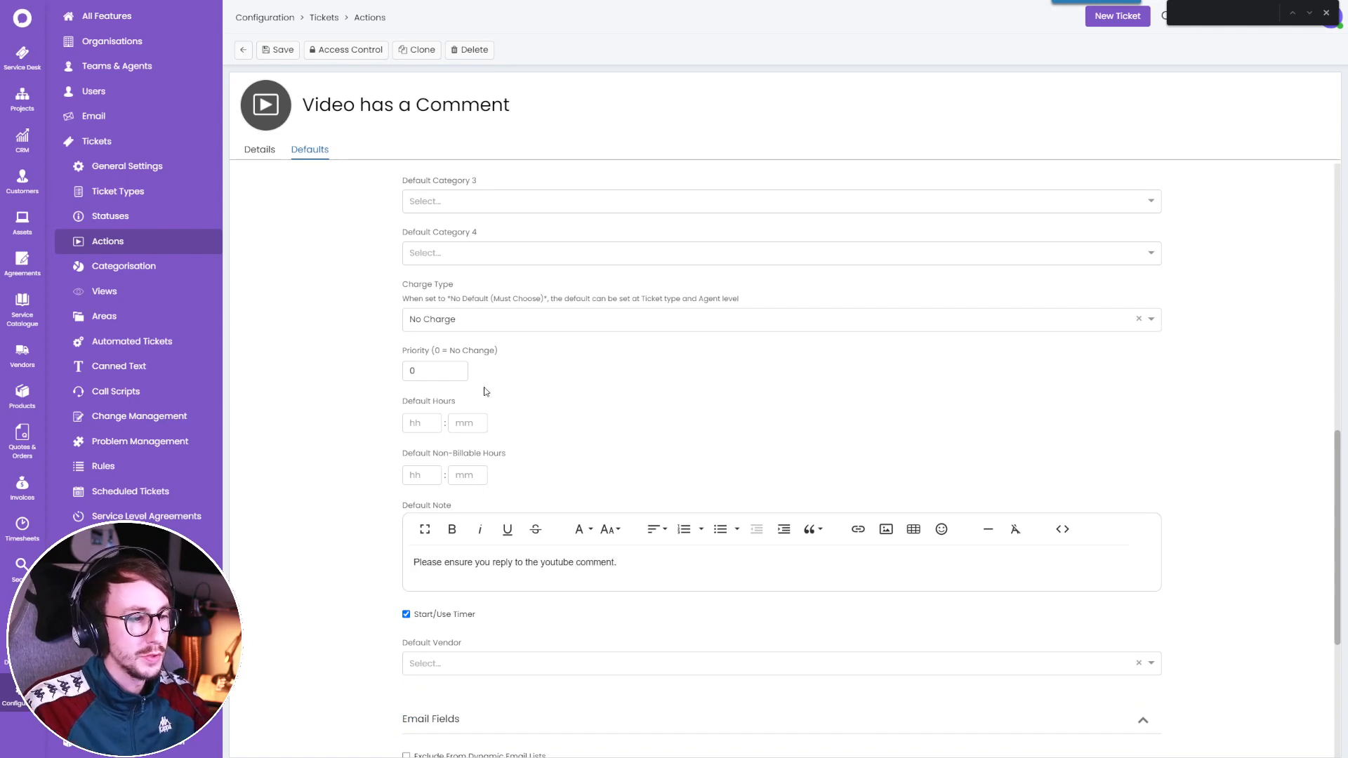
left_click(279, 49)
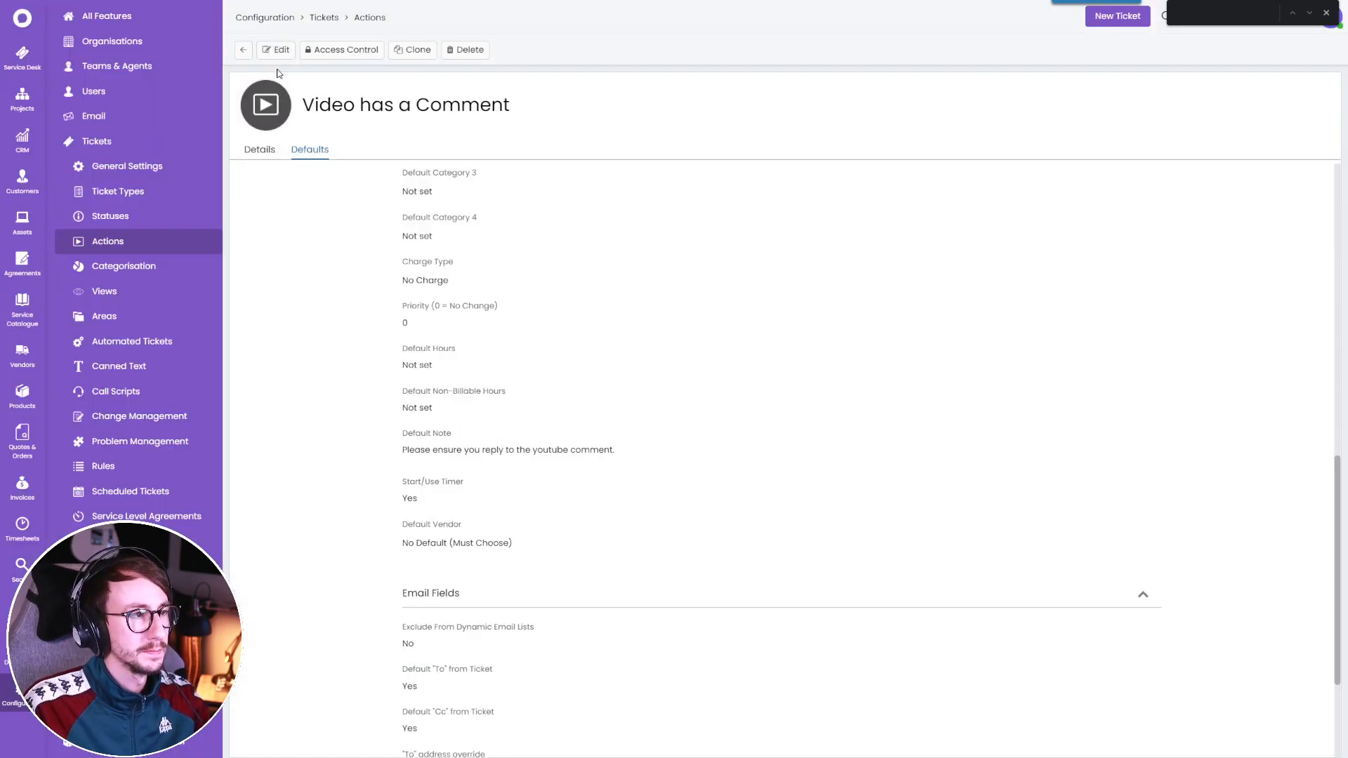
Give the User Subscribed action the default note "Please send a box of chocolates." and save it.
left_click(243, 49)
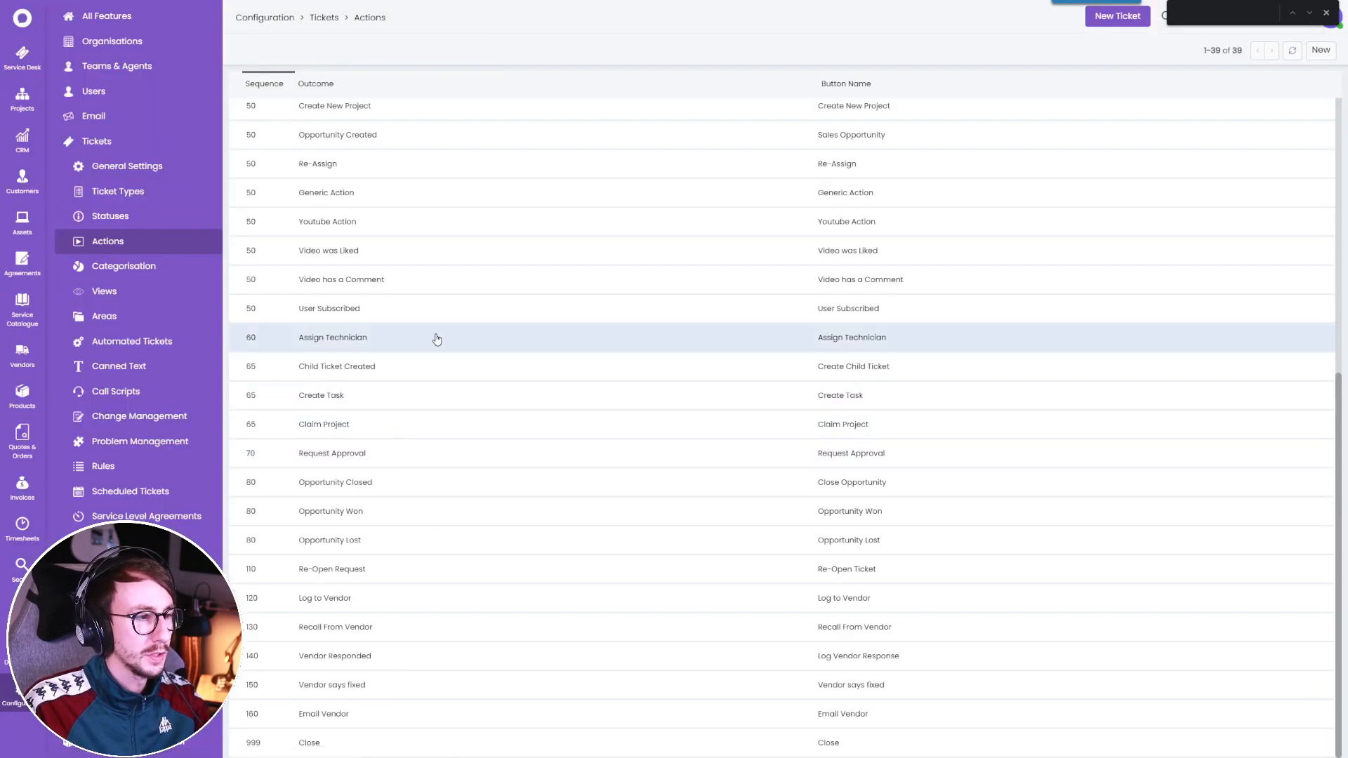
left_click(418, 310)
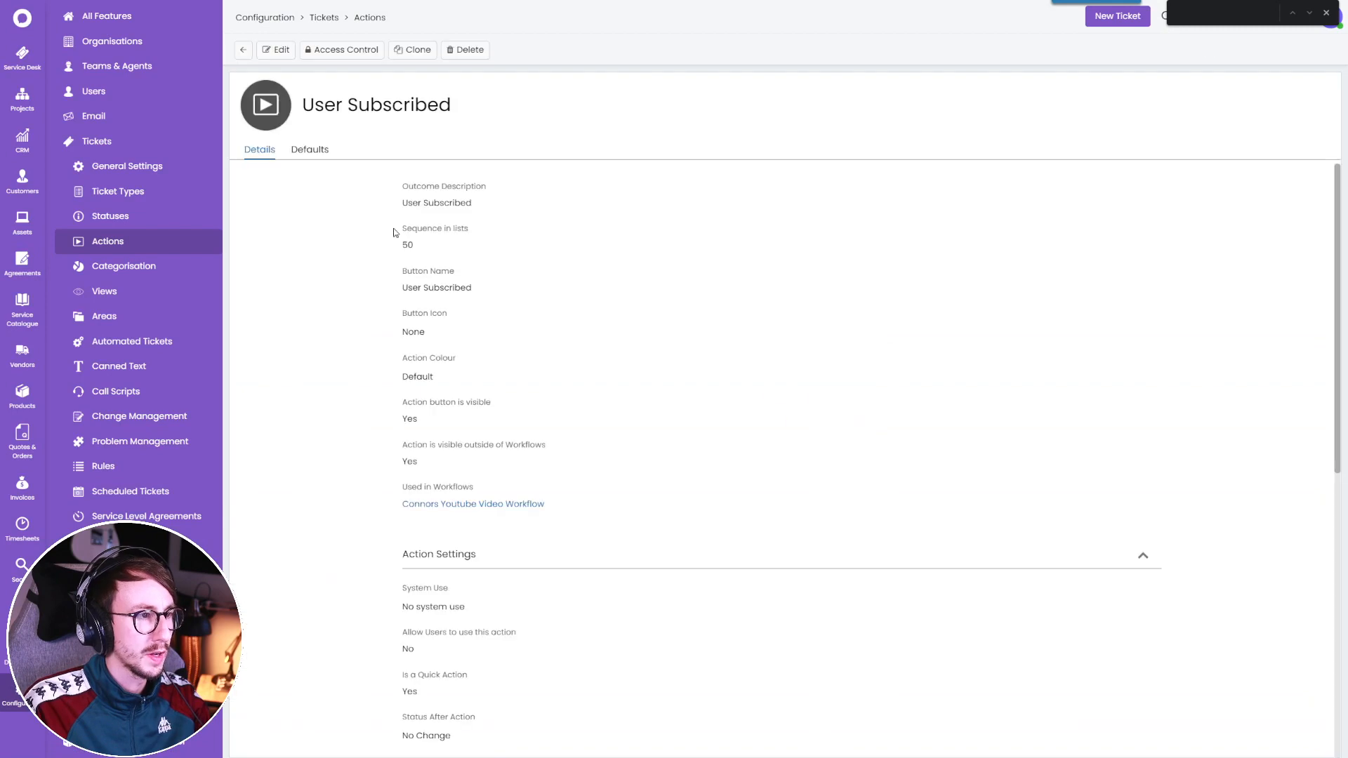
left_click(313, 148)
scroll(480, 600, "down", 3)
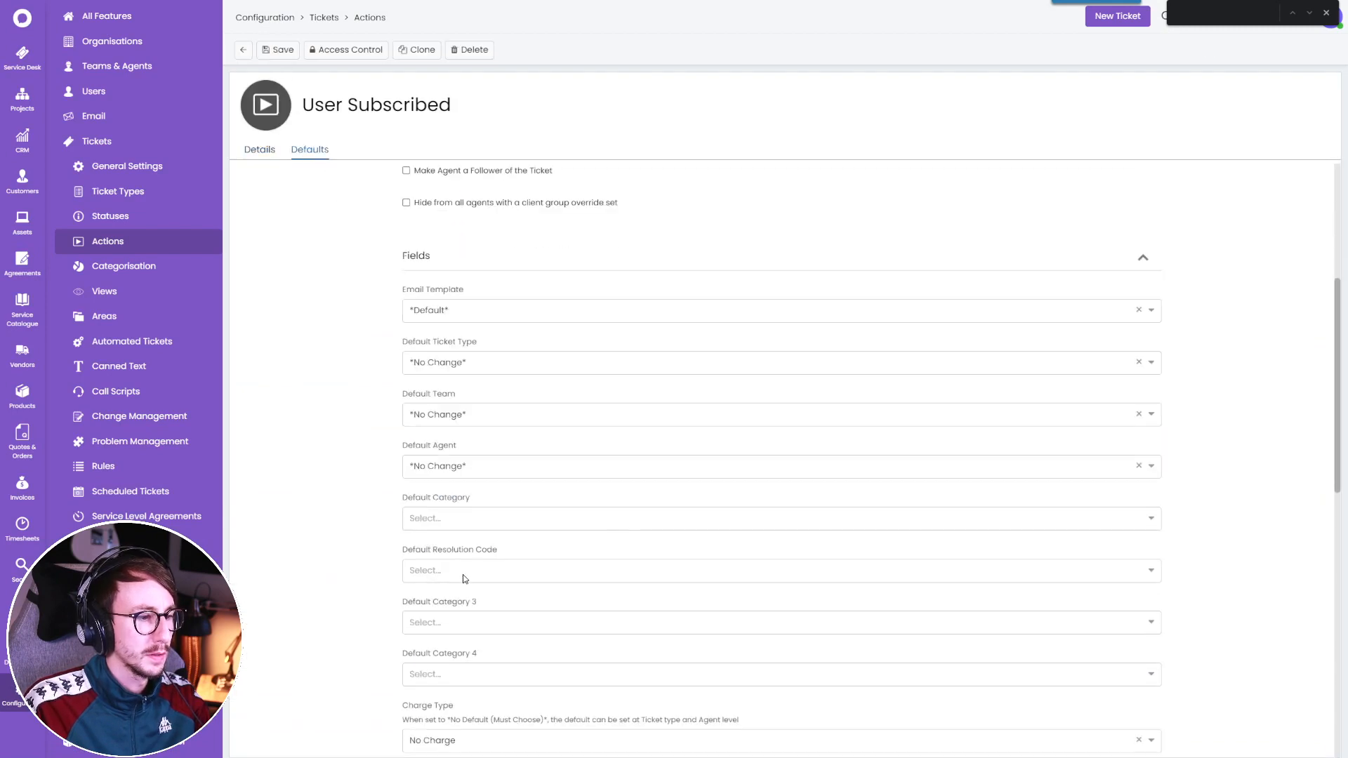
scroll(466, 576, "down", 4)
left_click(480, 674)
type("Please send a box of chocolates.")
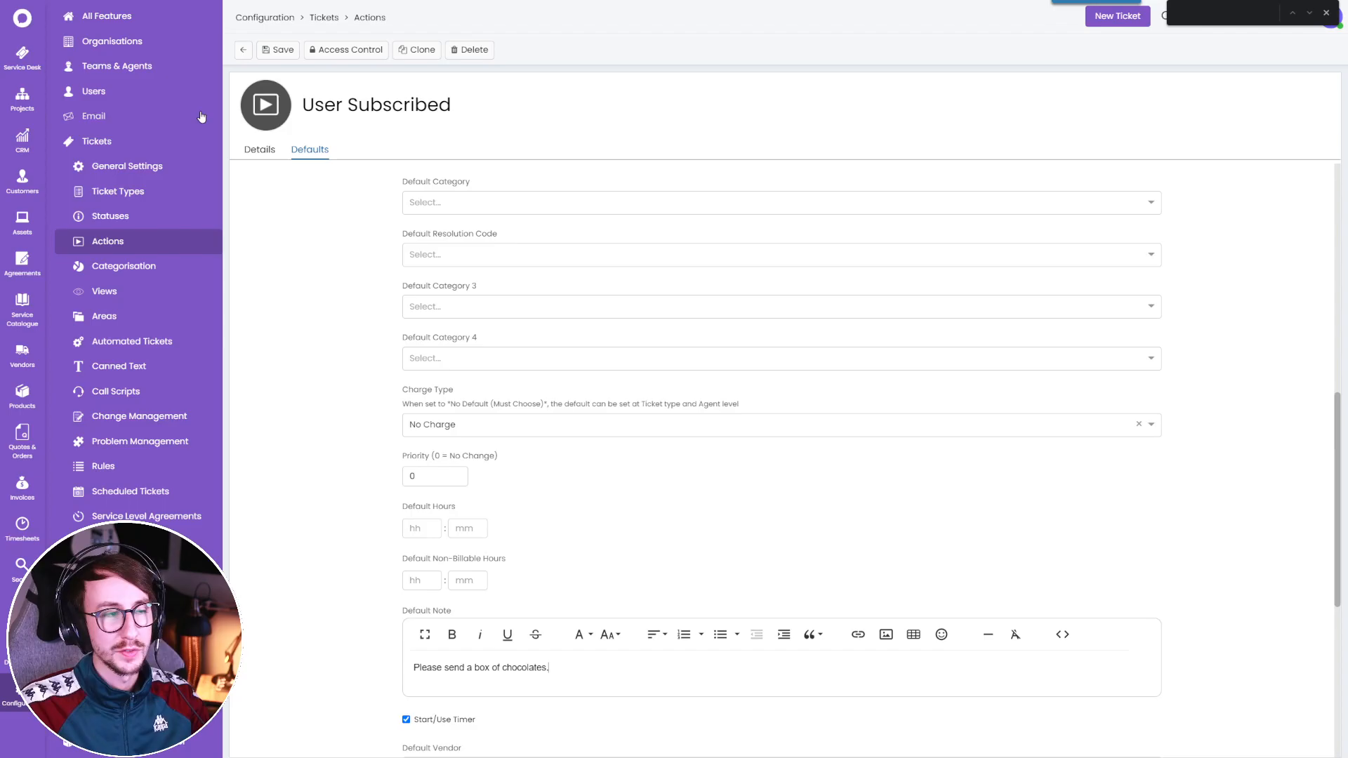
left_click(272, 52)
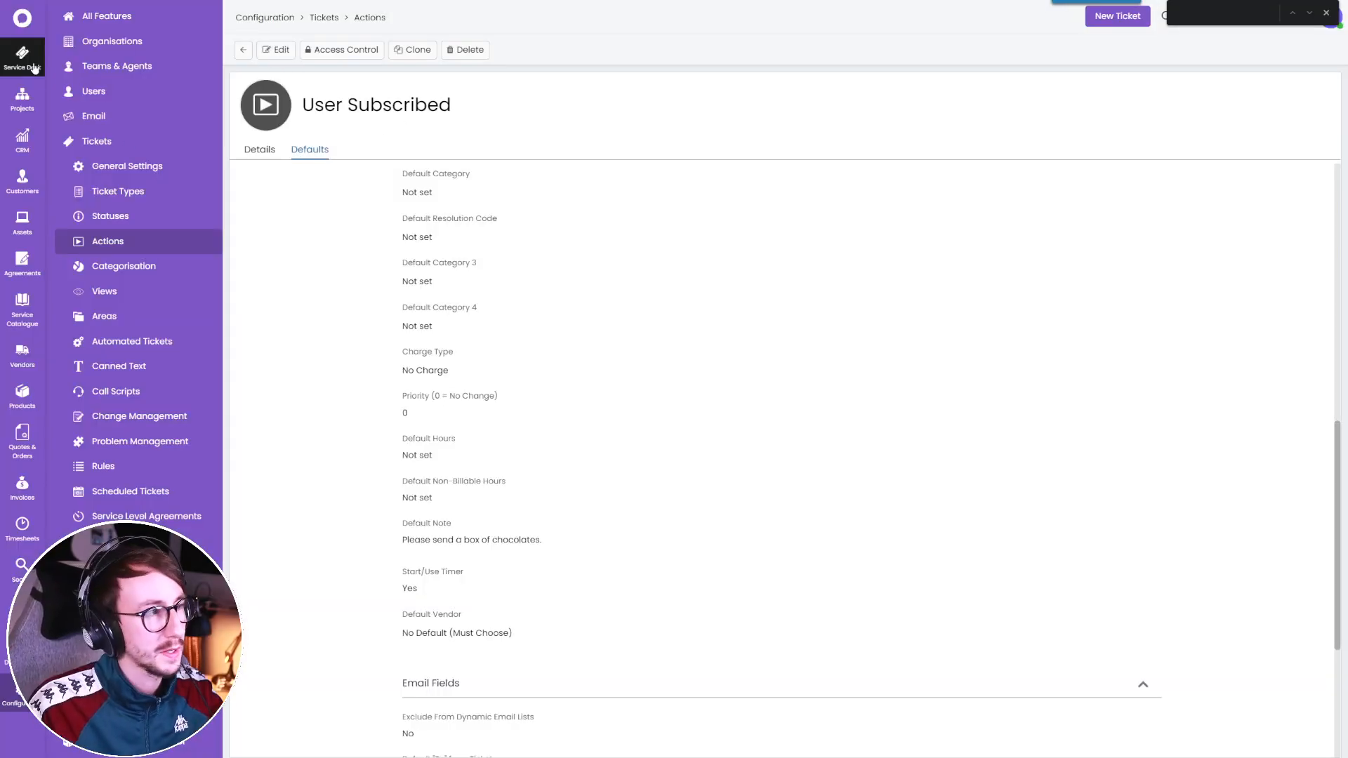
Start a new service desk ticket for the first listed EZPC Main end user with the Test Youtube Ticket type.
left_click(31, 61)
left_click(457, 256)
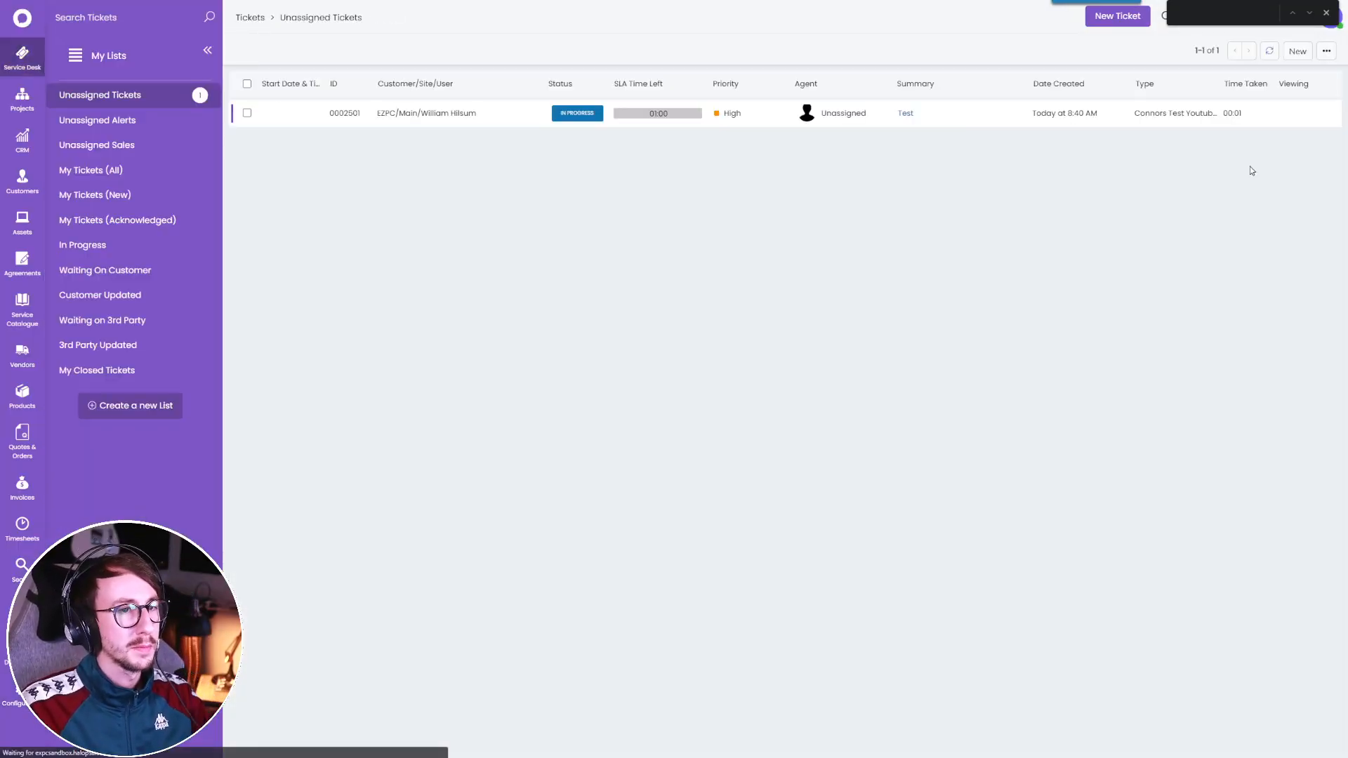
left_click(1297, 50)
left_click(1263, 73)
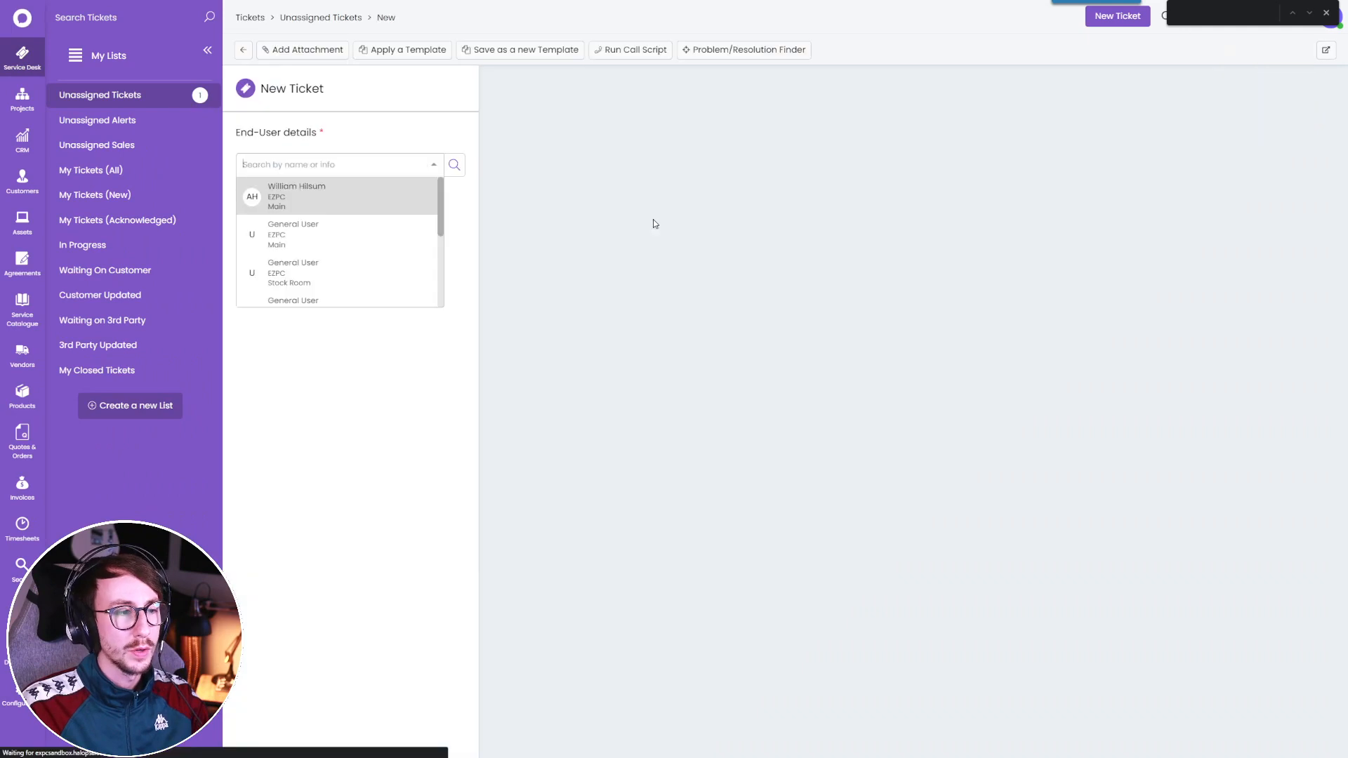
left_click(354, 185)
left_click(577, 149)
scroll(584, 270, "down", 1)
left_click(591, 282)
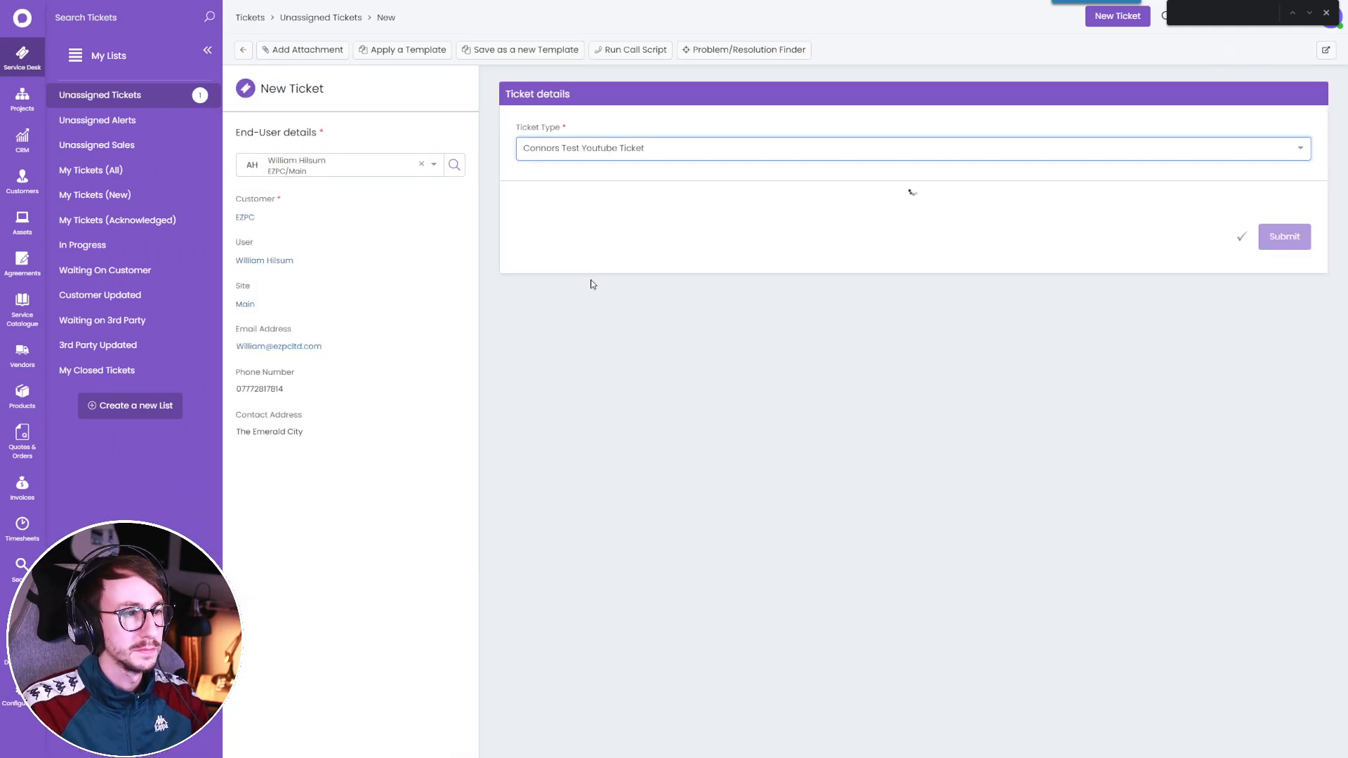
Enter "Test" as the ticket's summary and details and submit the ticket.
key("Tab")
type("Teest")
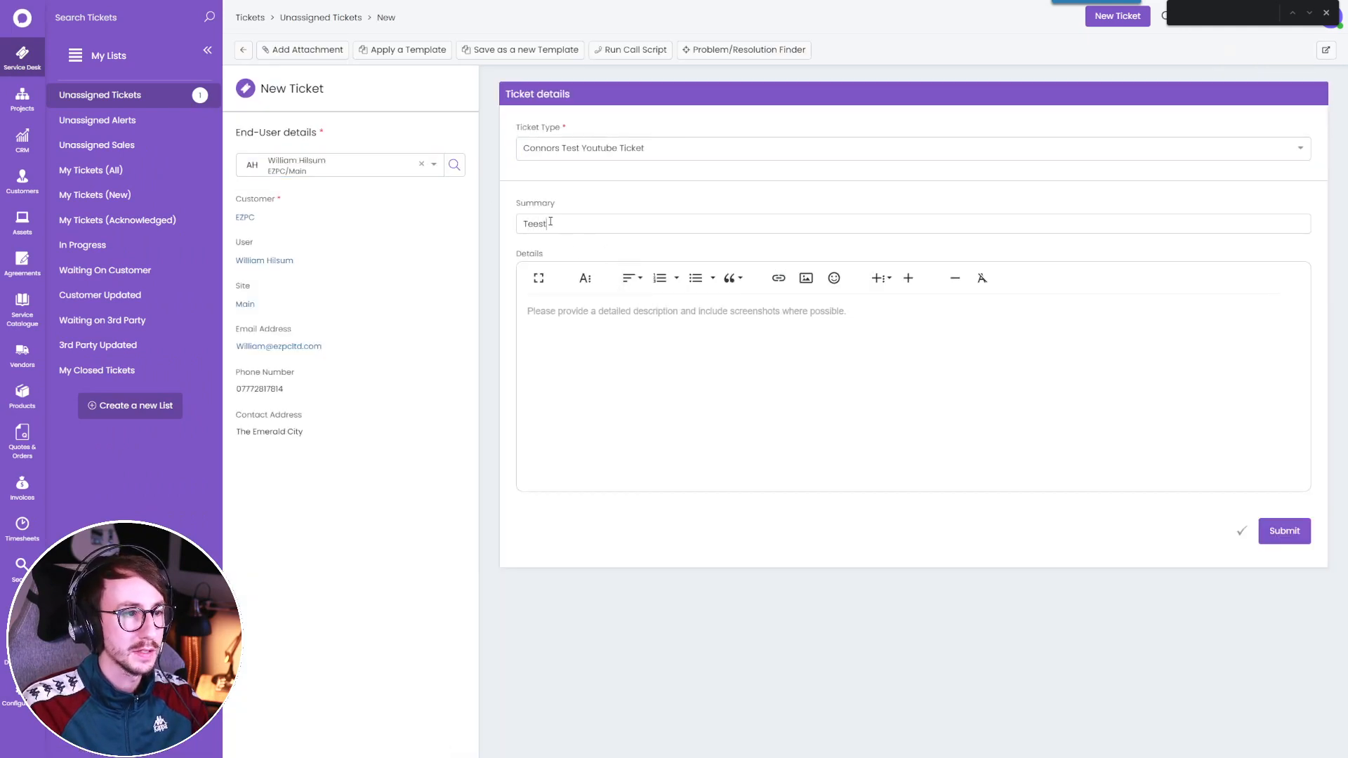
type("t")
left_click(588, 324)
type("Test")
left_click(1284, 531)
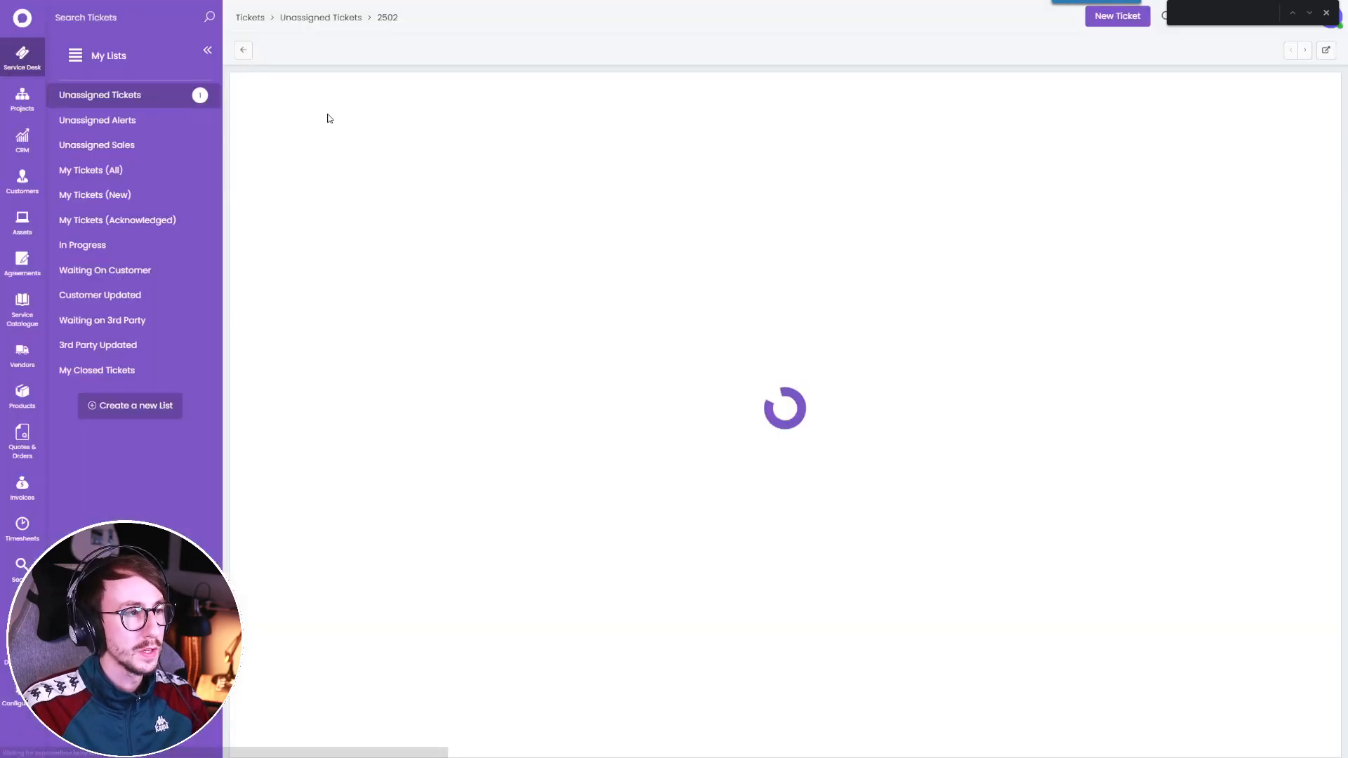
Run the Youtube Action on the new ticket with Subscribe selected, without logging a response.
left_click(301, 50)
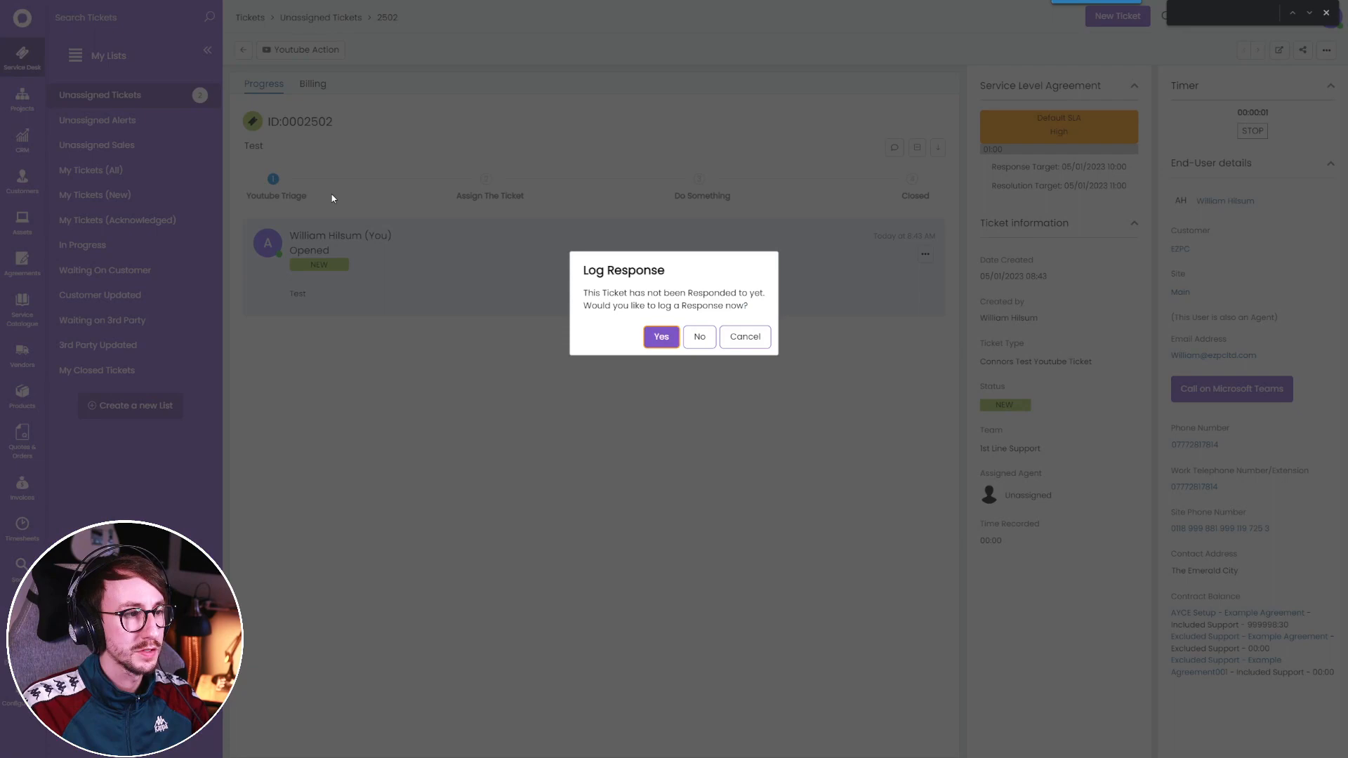
left_click(698, 336)
left_click(356, 306)
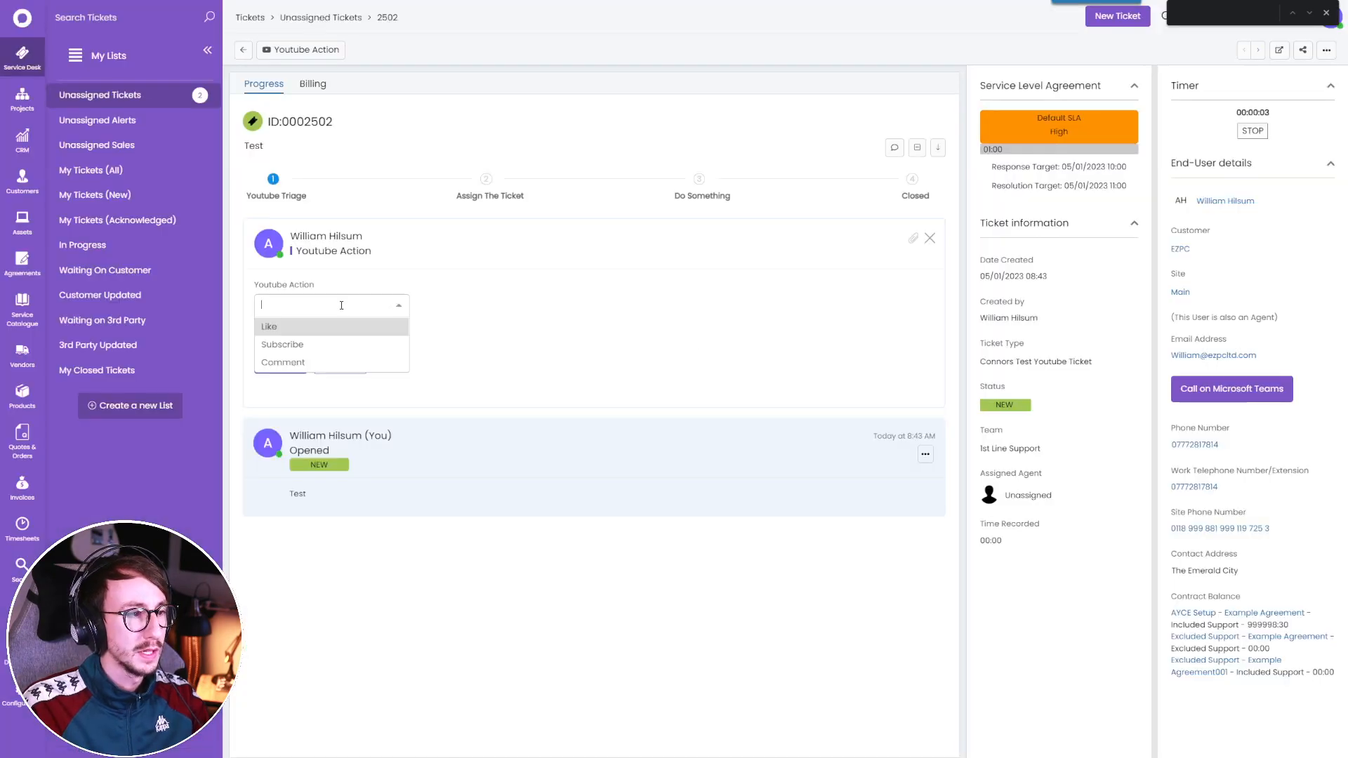
left_click(304, 346)
left_click(280, 360)
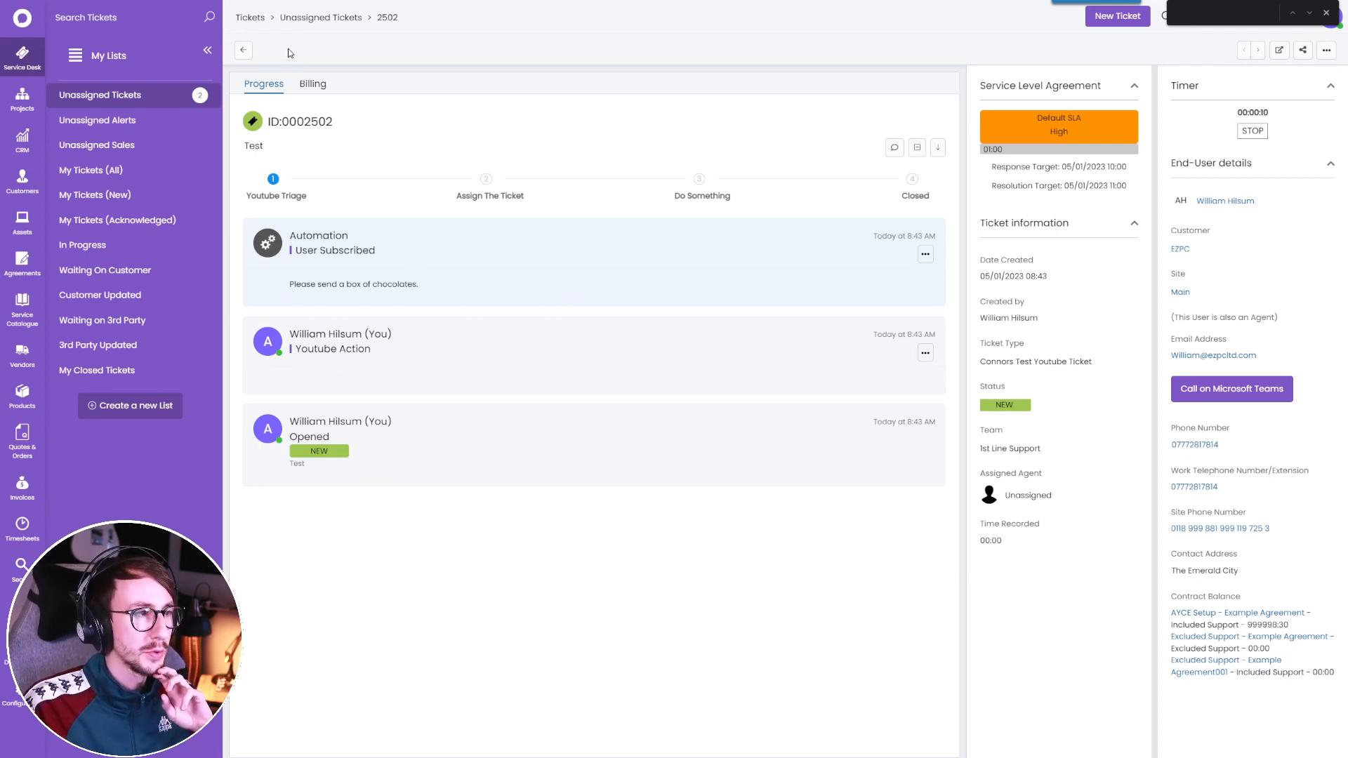
Comment on the ticket, asking the agent by name to "please send box of chocolates using company credit card.", with status In Progress.
left_click(1327, 12)
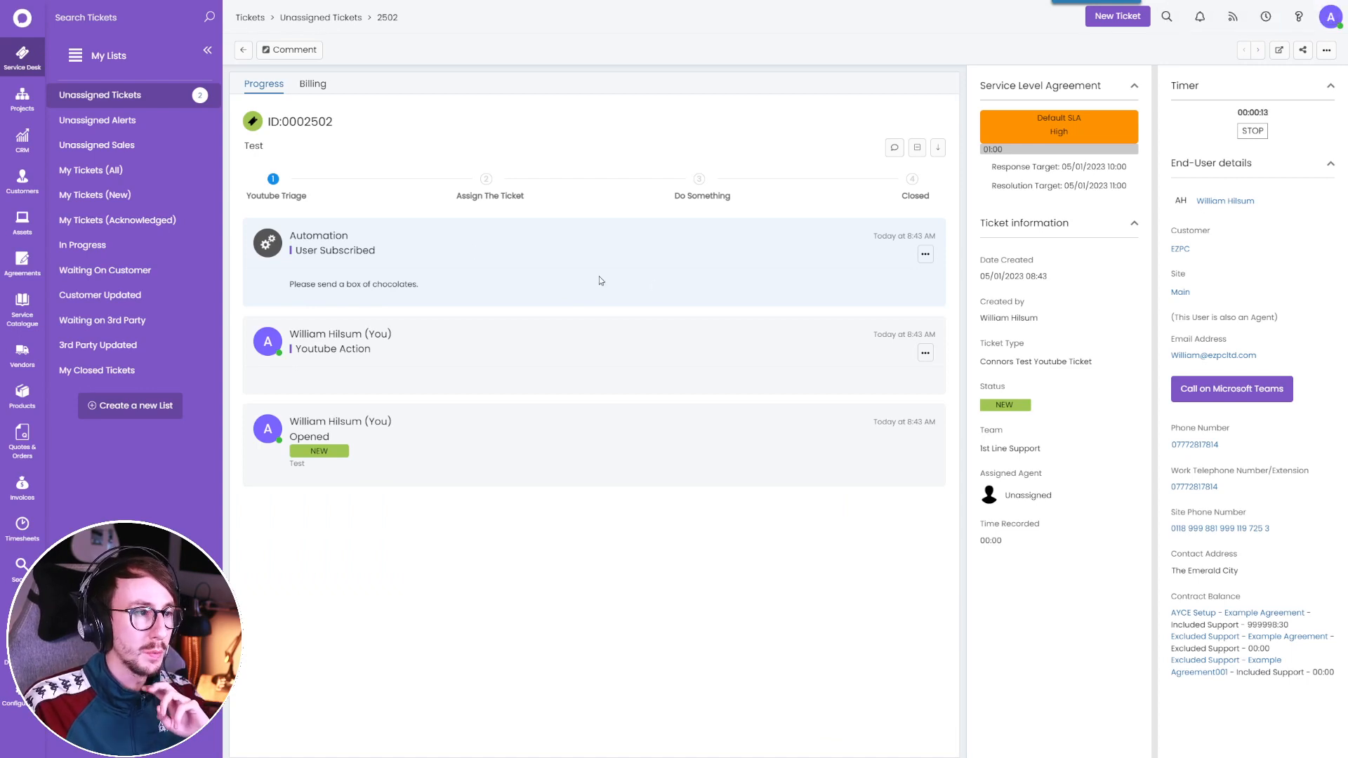
left_click(293, 50)
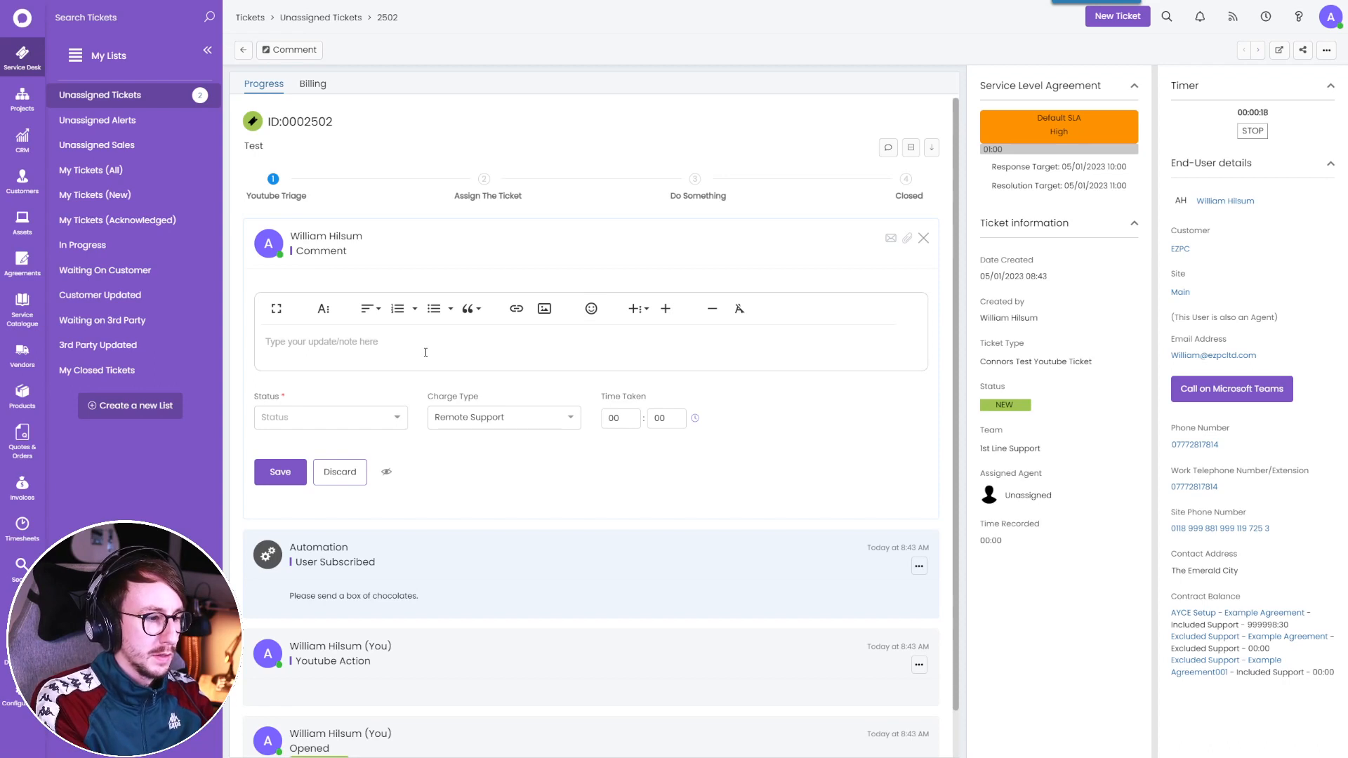
type("Wil")
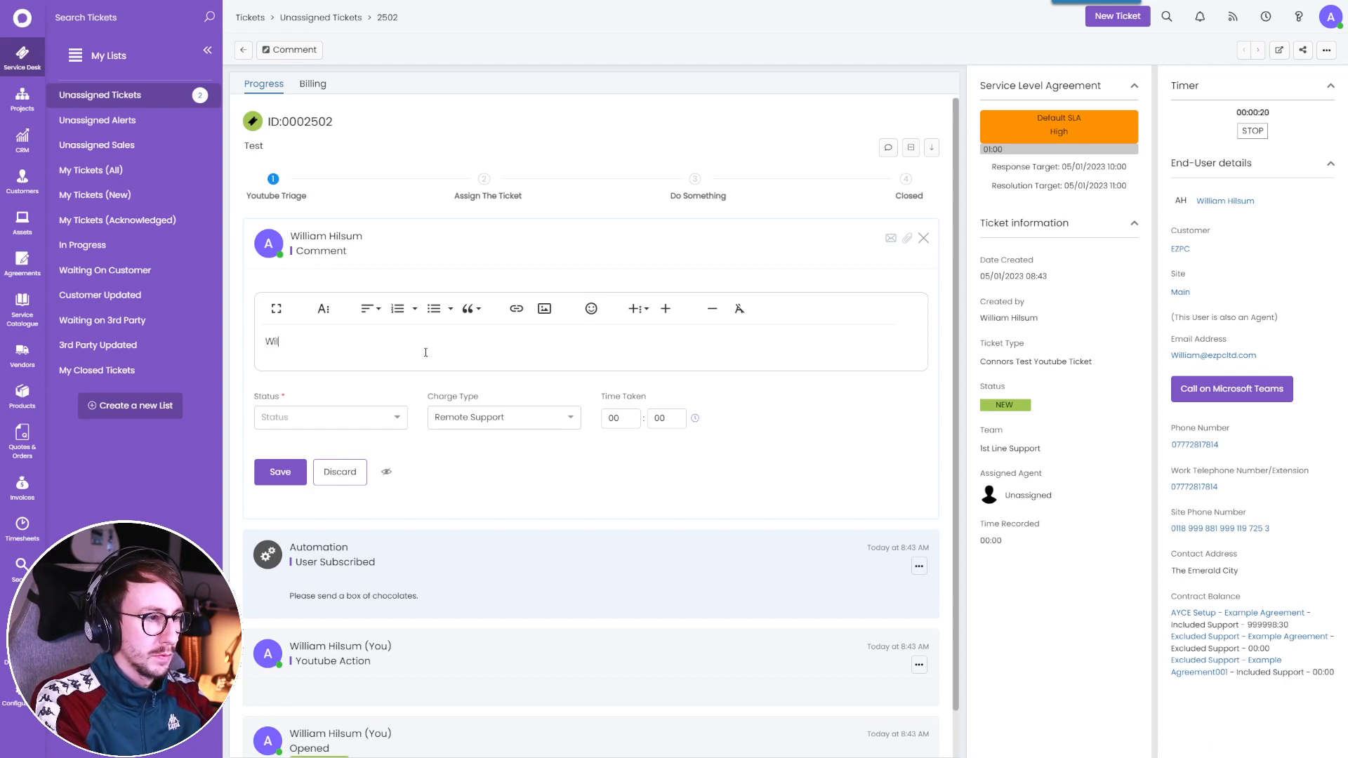
type("liam pleasew send box of chocolates using company cre")
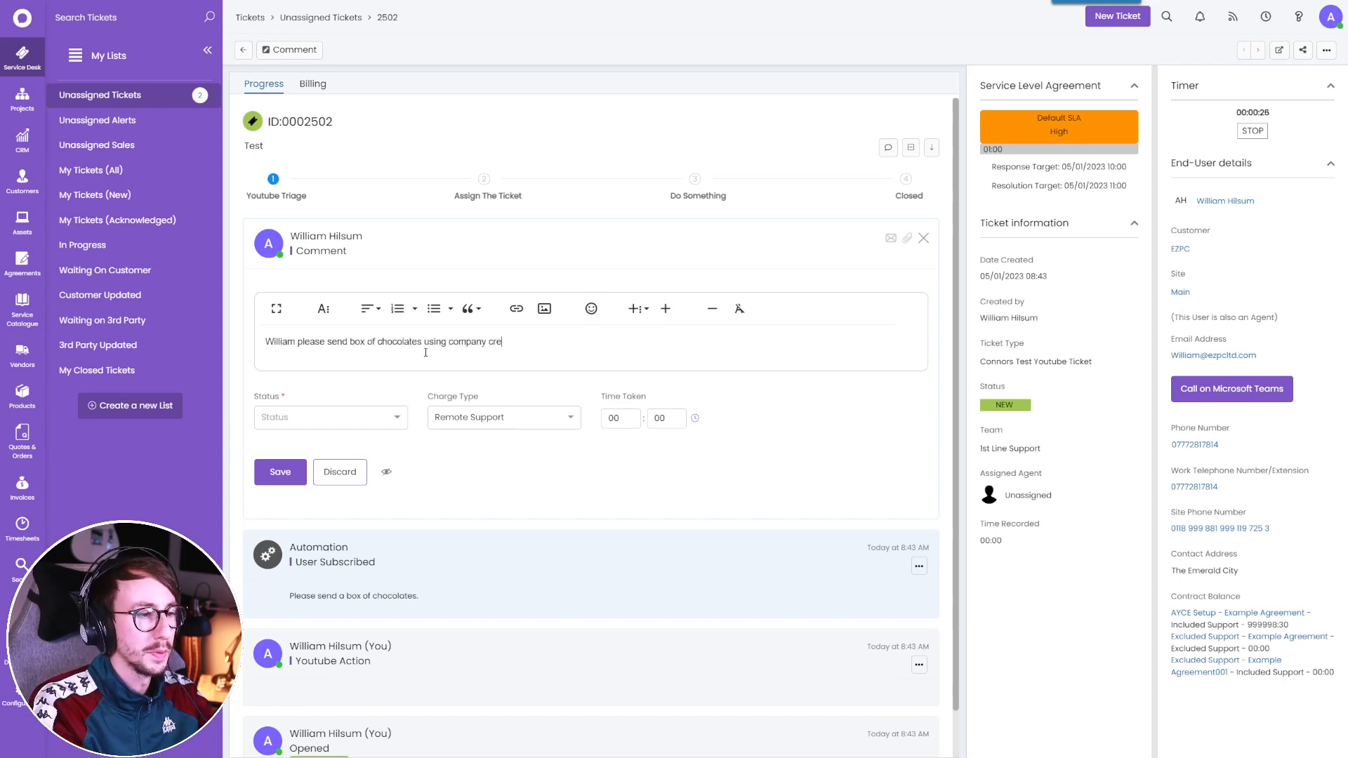
type("dit card.")
left_click(320, 417)
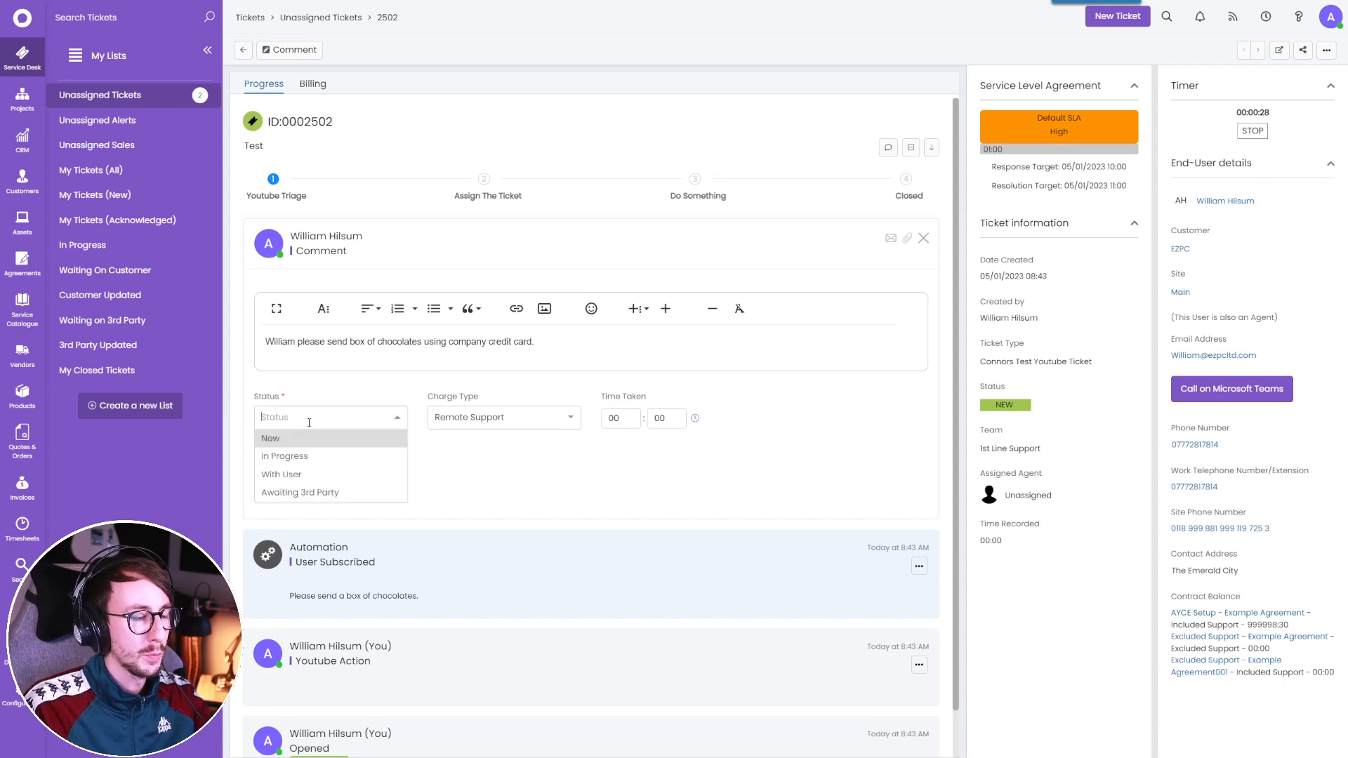
left_click(306, 458)
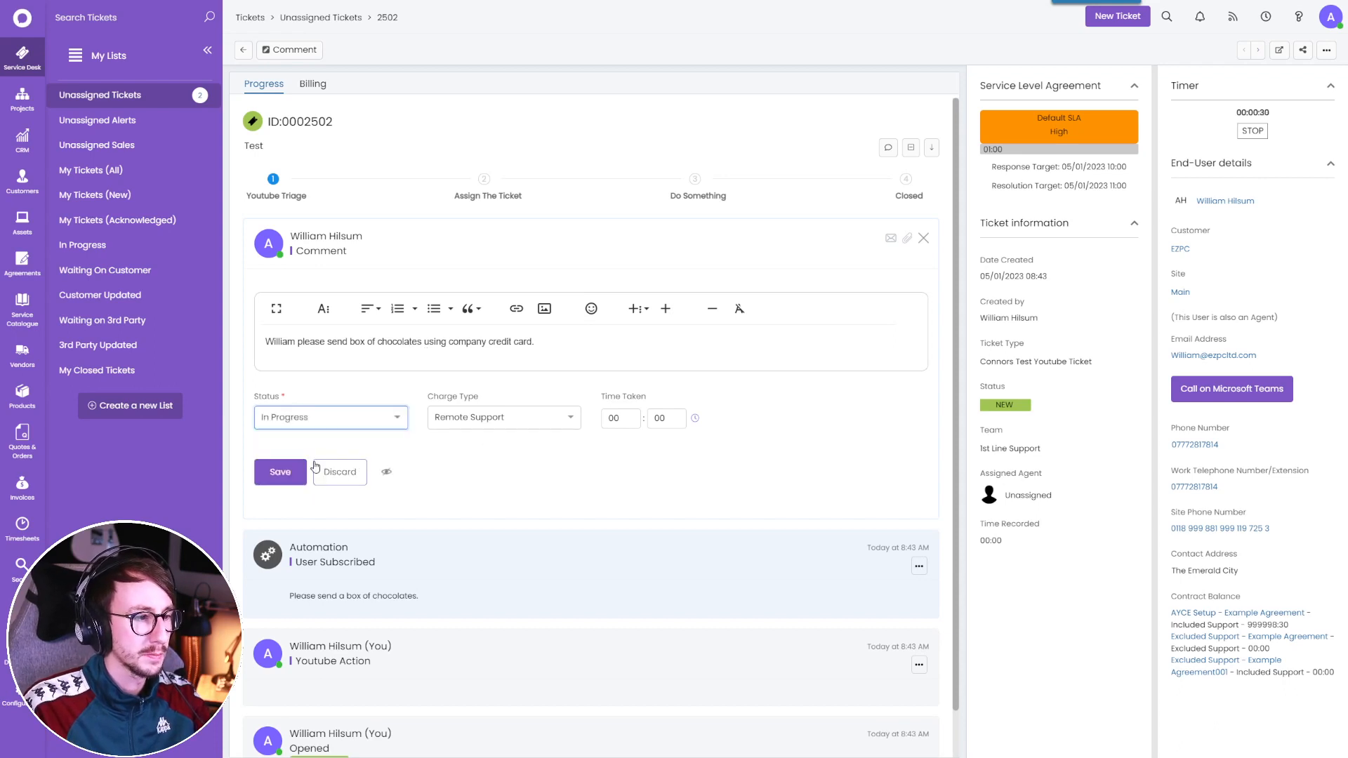
left_click(292, 470)
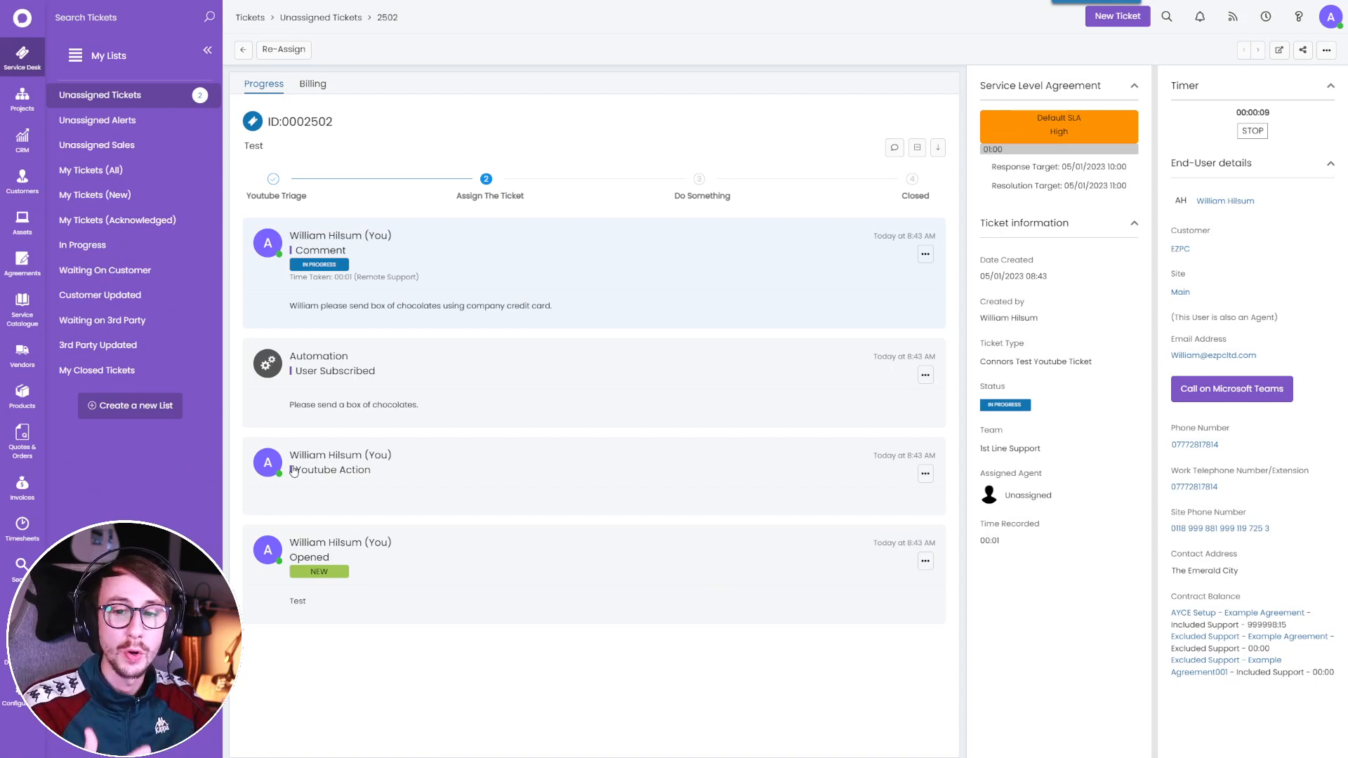
Examine the automated User Subscribed note in the ticket history and return to that action's configuration.
mouse_move(421, 404)
left_mouse_down()
mouse_move(289, 405)
mouse_move(425, 418)
left_mouse_up()
left_click(293, 407)
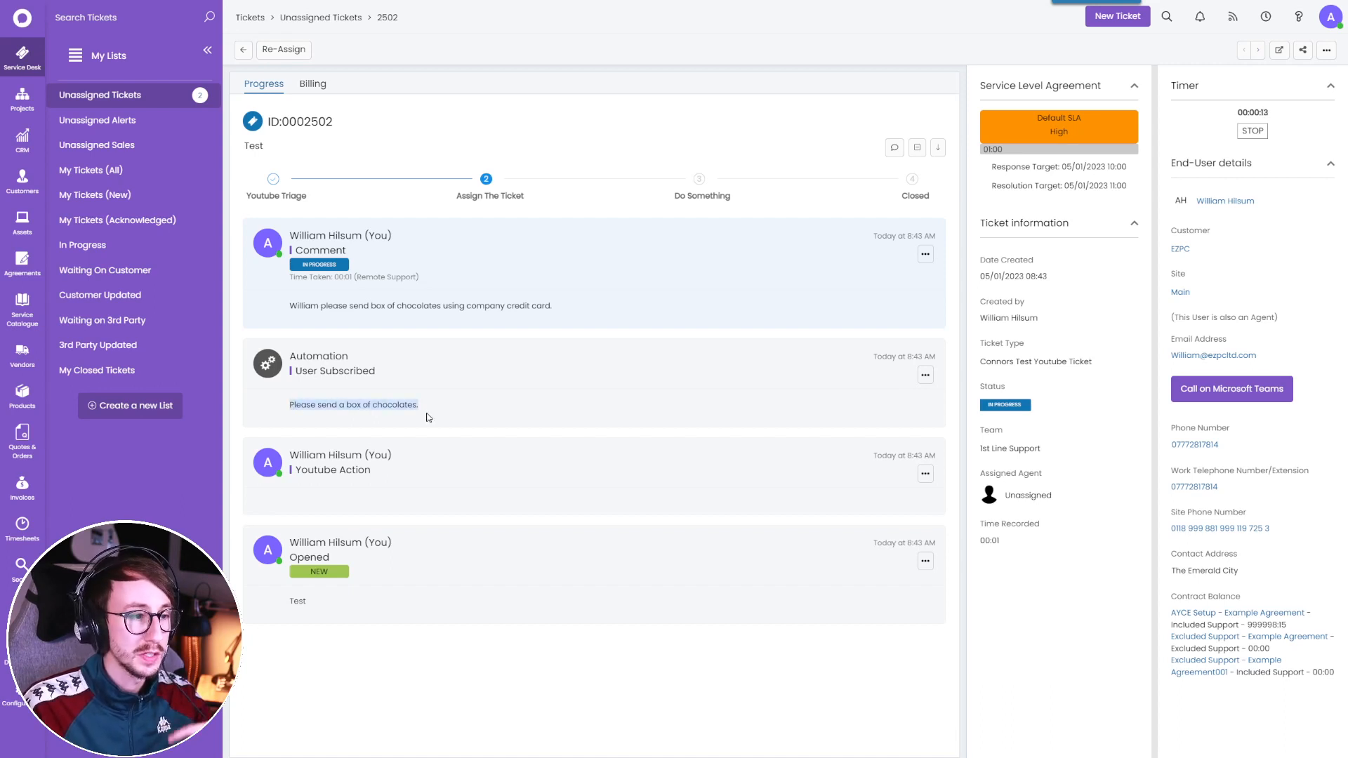
left_click(426, 417)
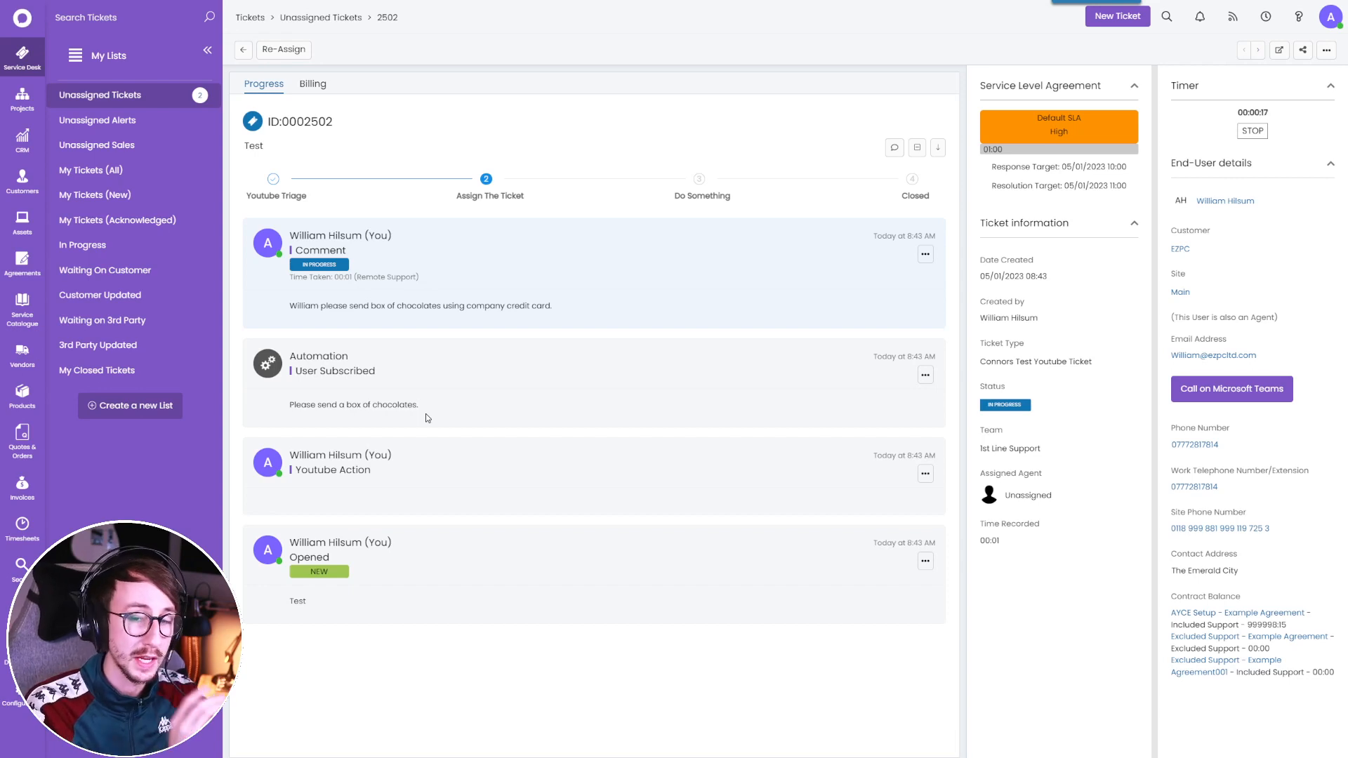
left_click(19, 695)
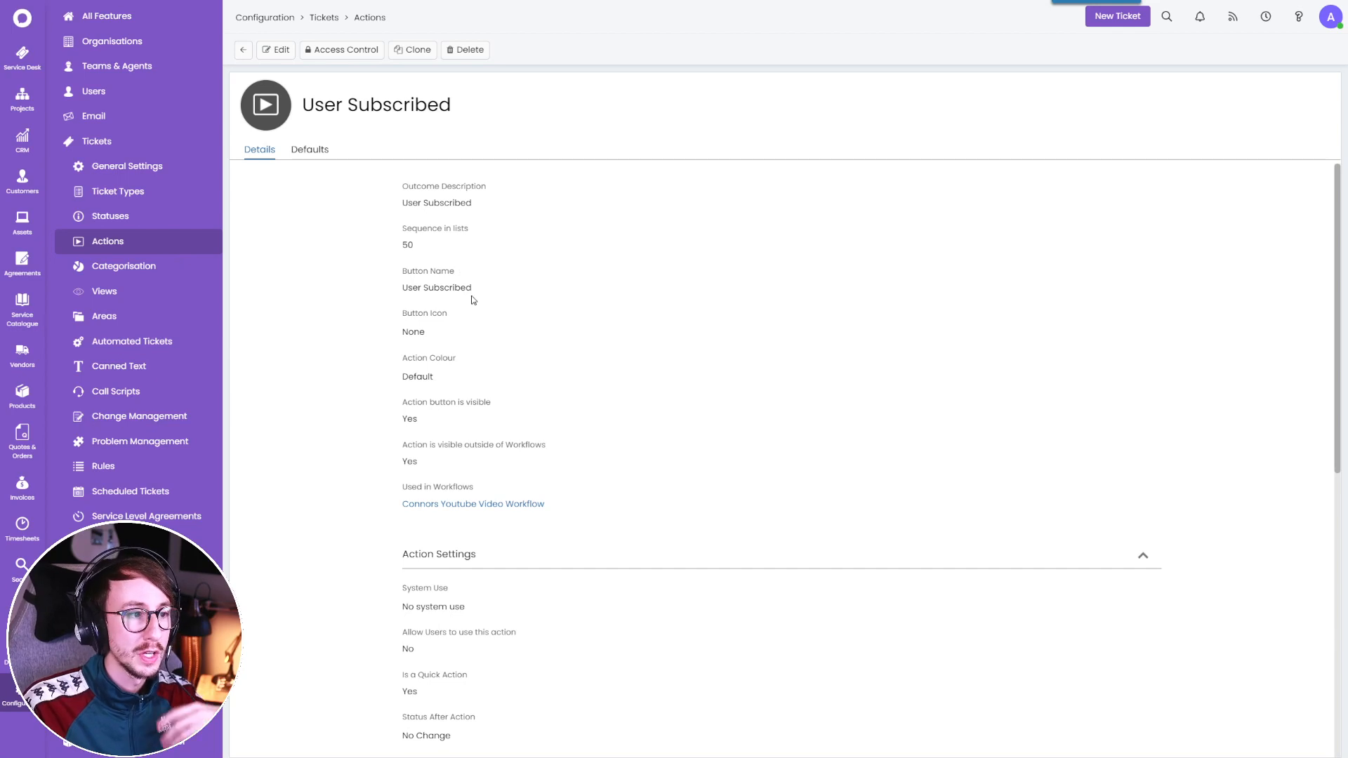
Examine the User Subscribed action's settings and its defaults, especially the Default Note and the email fields.
scroll(465, 345, "down", 1)
scroll(465, 345, "down", 5)
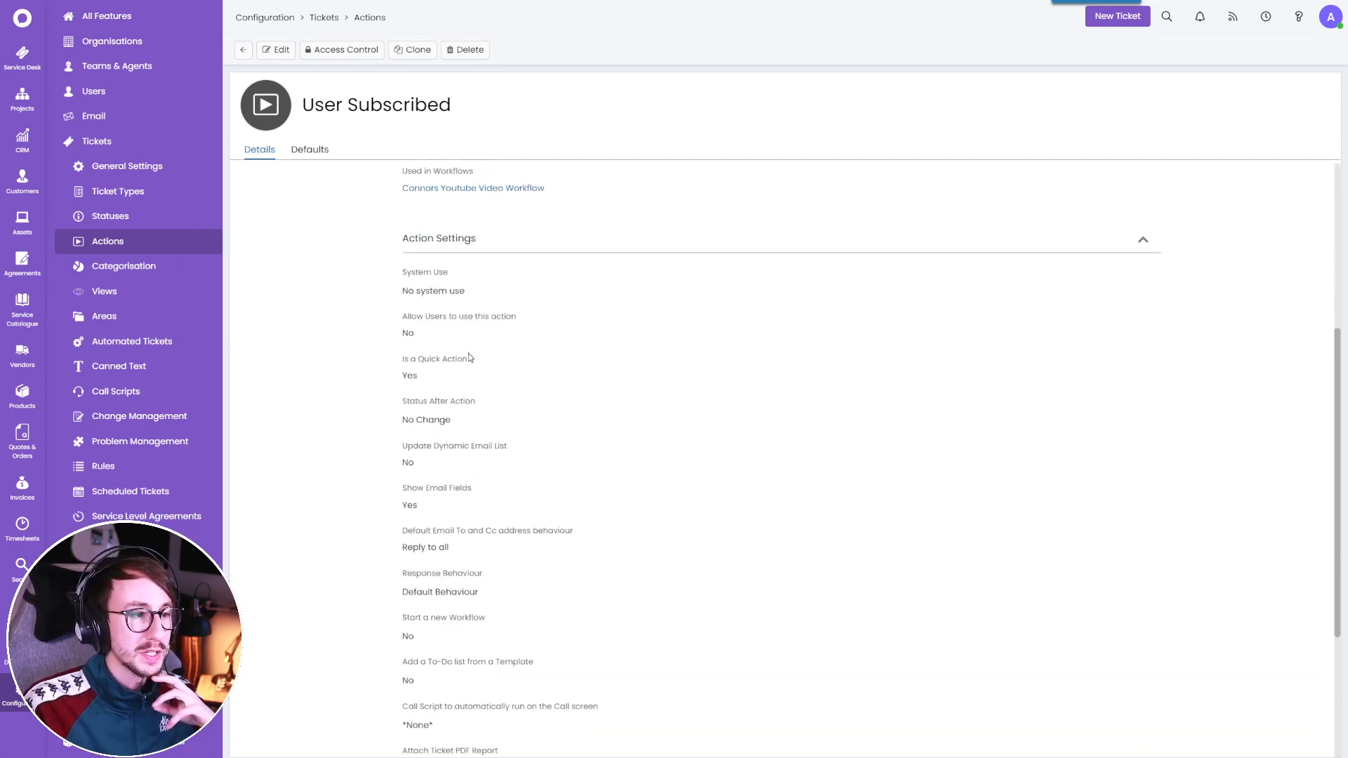
scroll(466, 385, "down", 2)
left_click(323, 156)
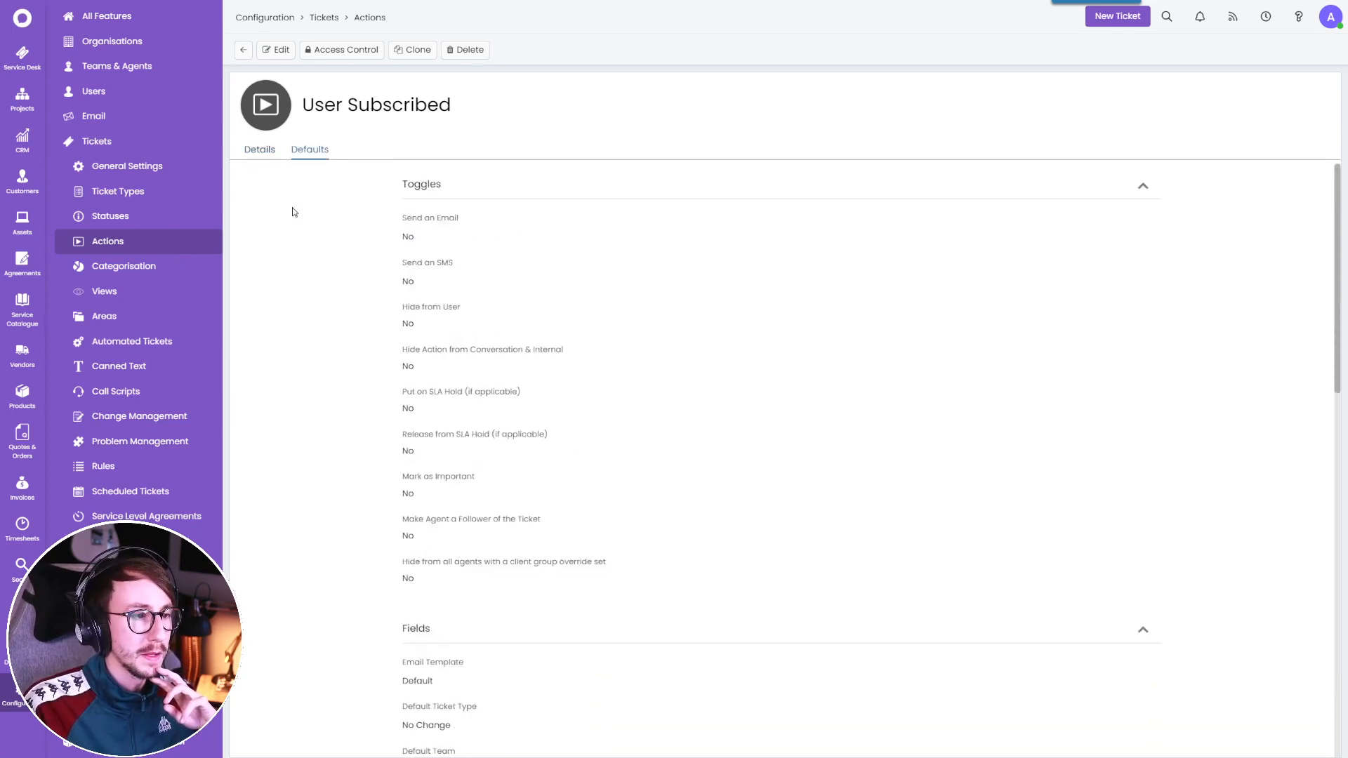
scroll(309, 289, "down", 5)
left_click_drag(407, 413, 527, 427)
scroll(399, 433, "down", 1)
scroll(399, 433, "down", 5)
scroll(527, 427, "down", 3)
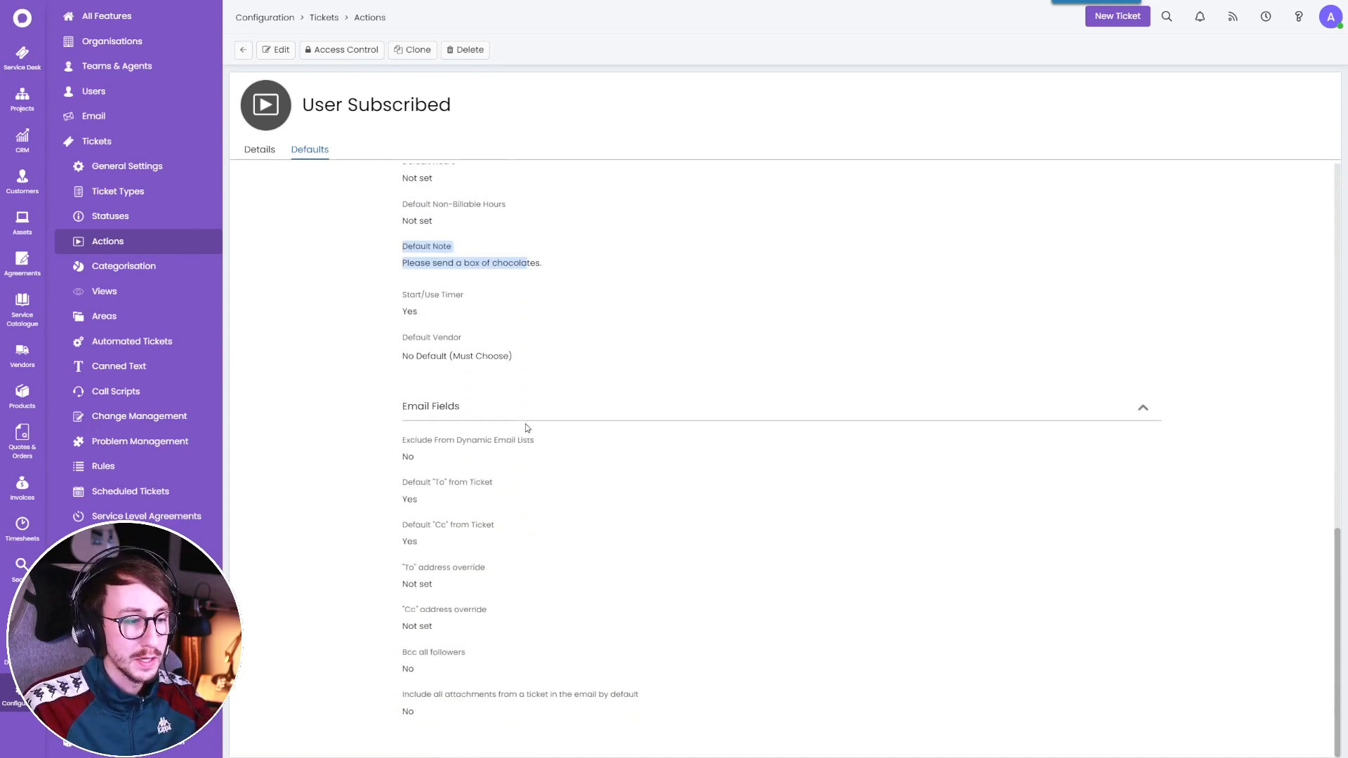
left_click(499, 527)
left_click_drag(498, 528, 399, 452)
left_click(399, 452)
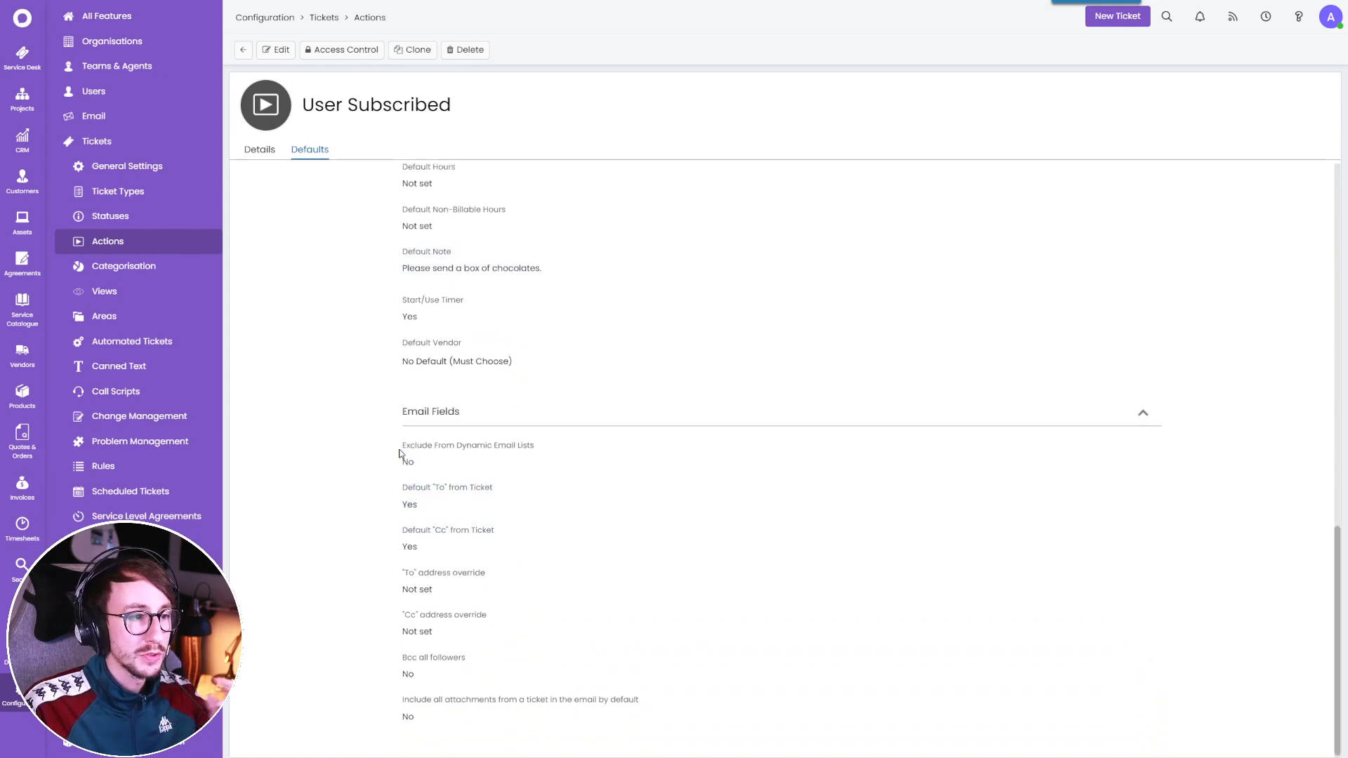
scroll(398, 453, "up", 2)
scroll(398, 453, "up", 1)
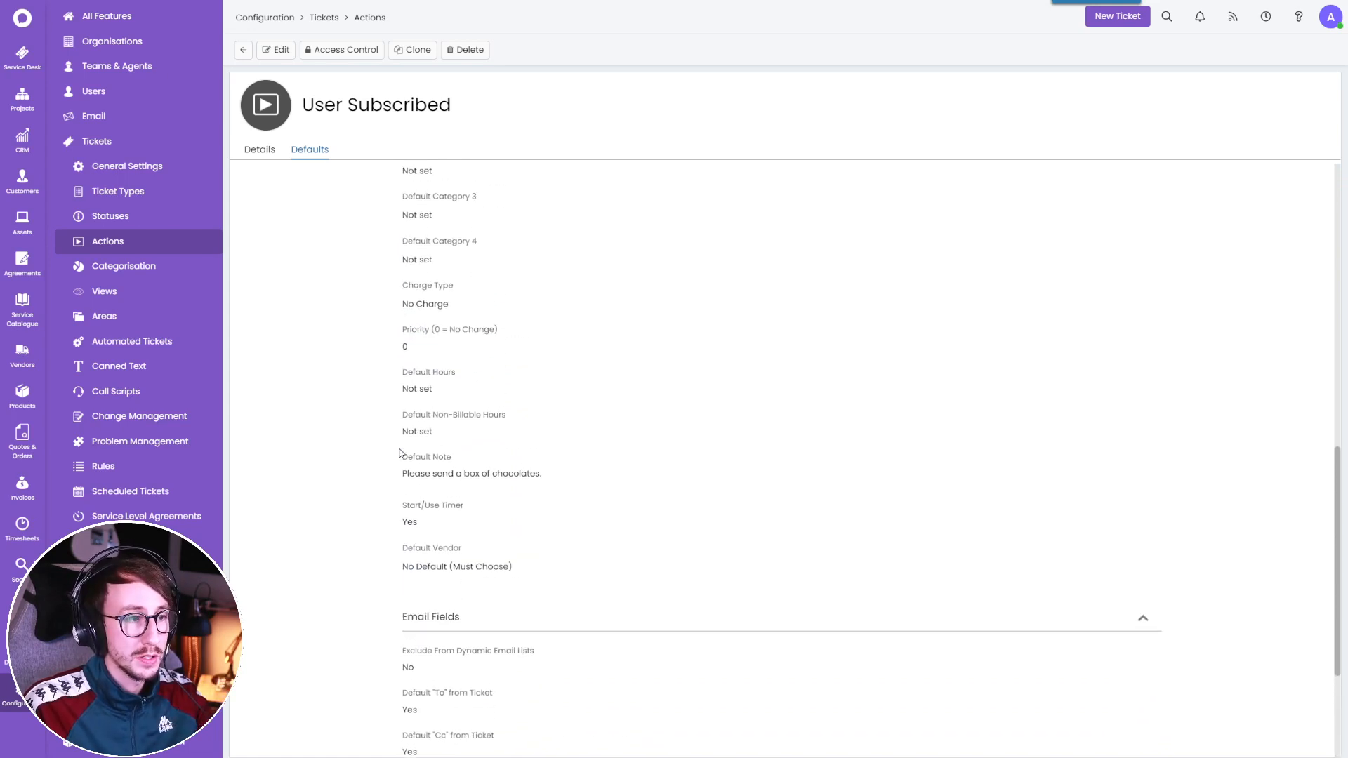
Review the User Subscribed action's details down to the Start a new Workflow setting.
left_click(267, 151)
scroll(325, 354, "down", 3)
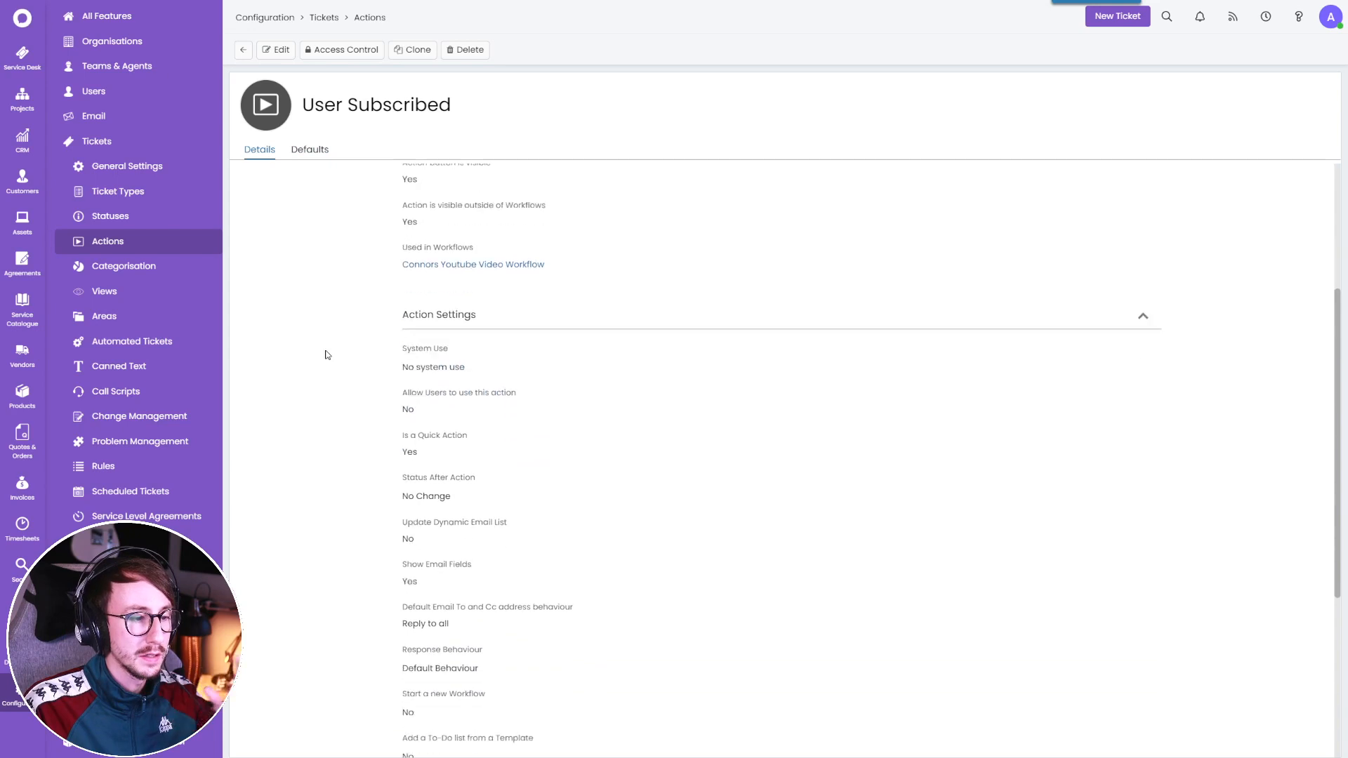
scroll(325, 354, "down", 4)
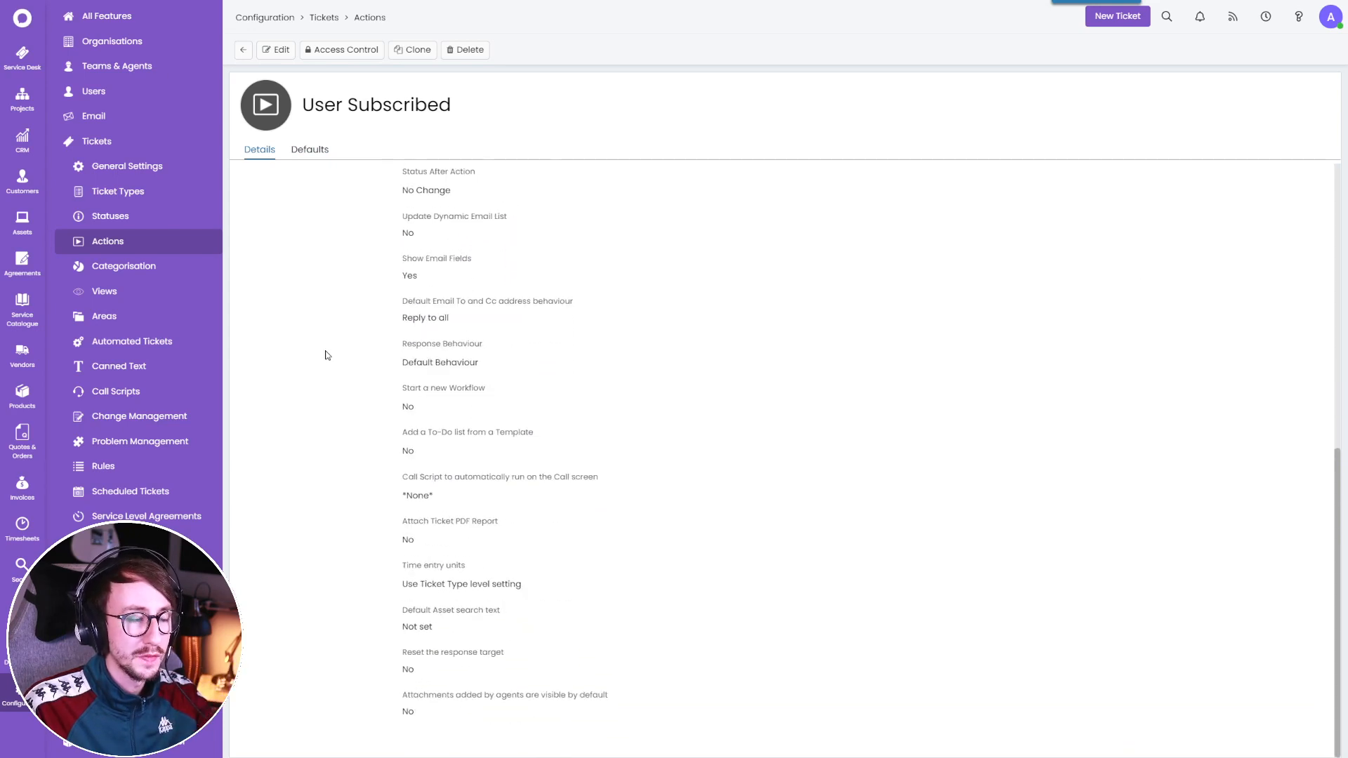
left_click_drag(427, 449, 391, 387)
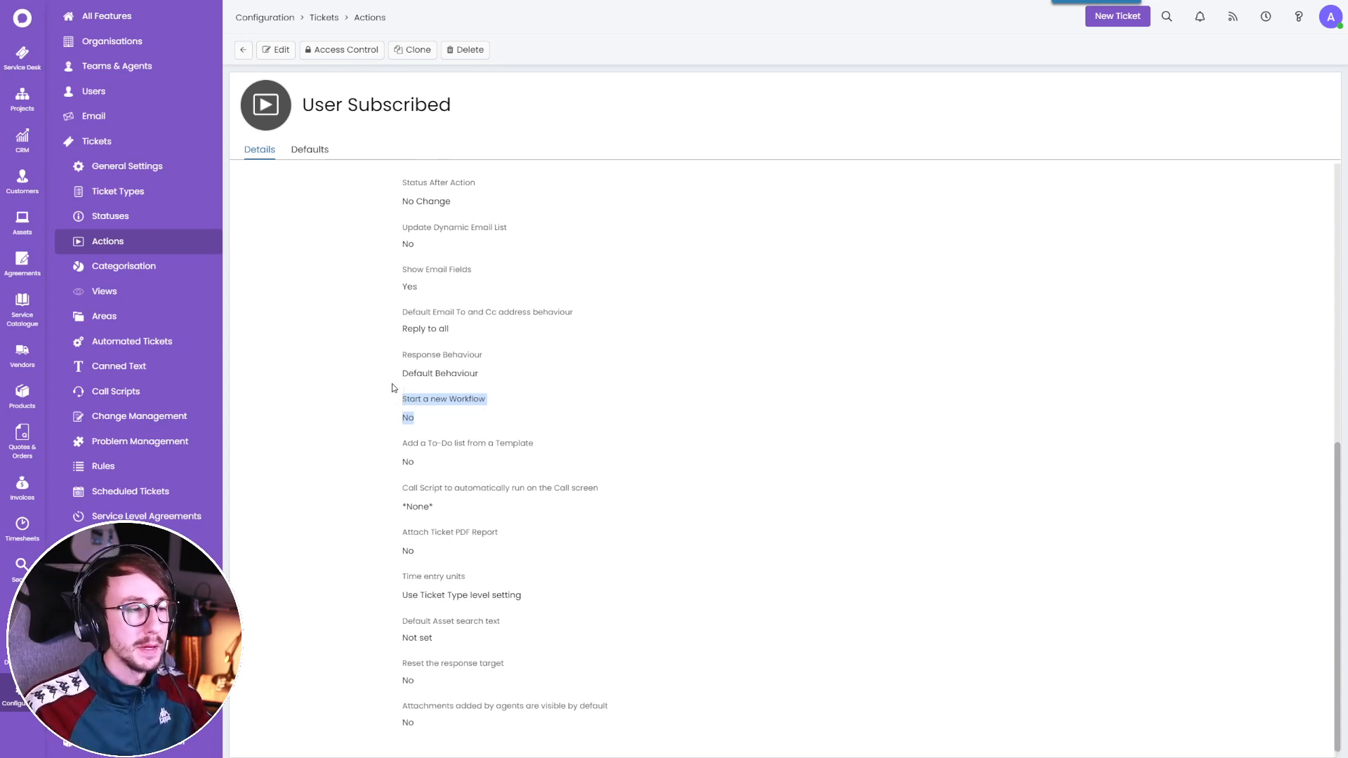
scroll(392, 388, "up", 5)
scroll(392, 387, "up", 2)
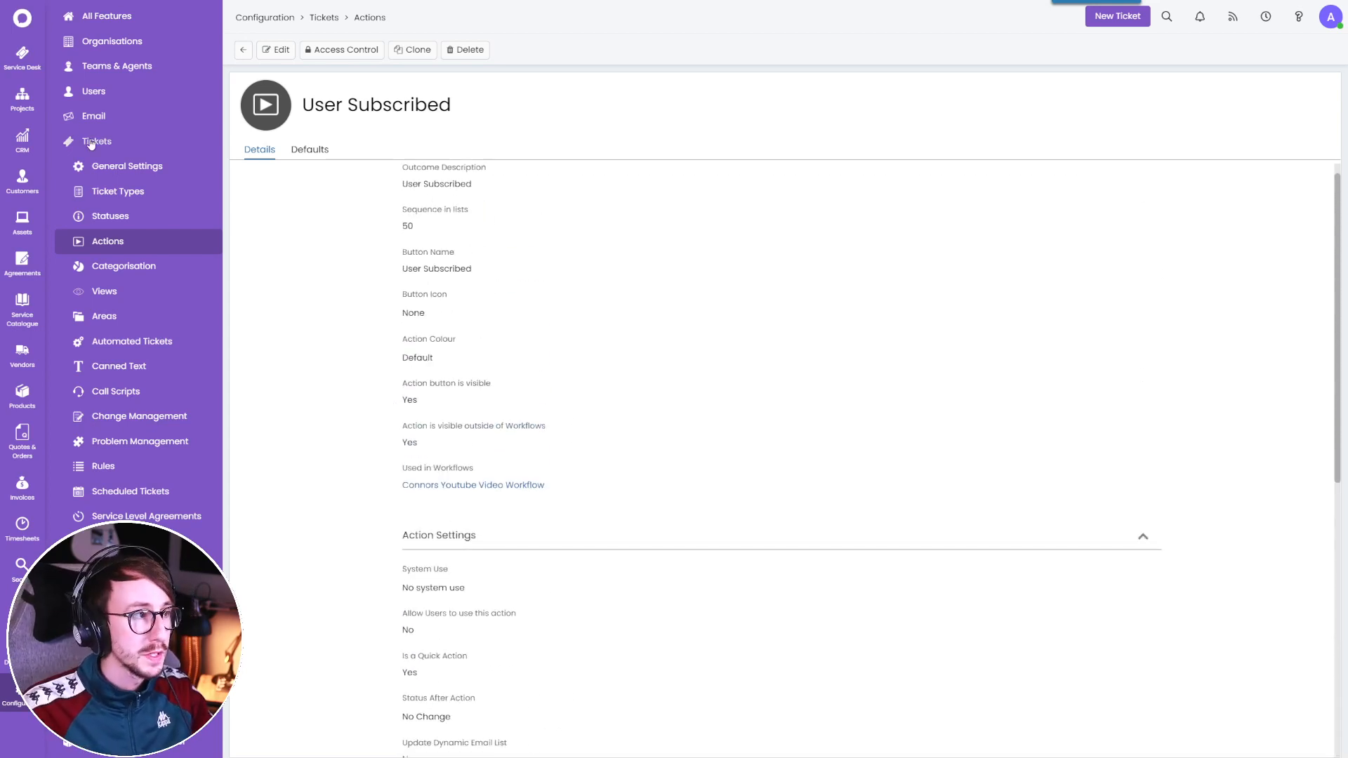
Open the flow chart of the Youtube Video Workflow from the ticket workflow configuration.
left_click(22, 55)
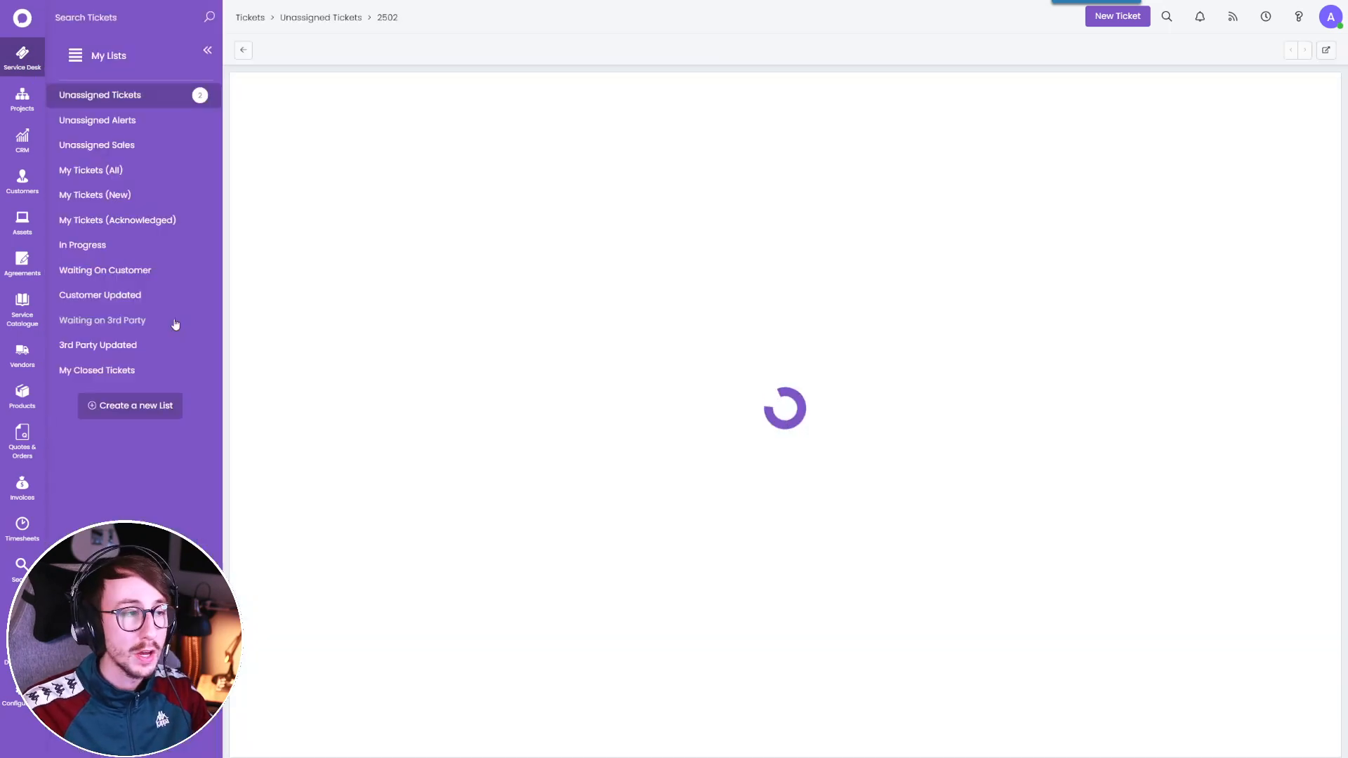
left_click(22, 693)
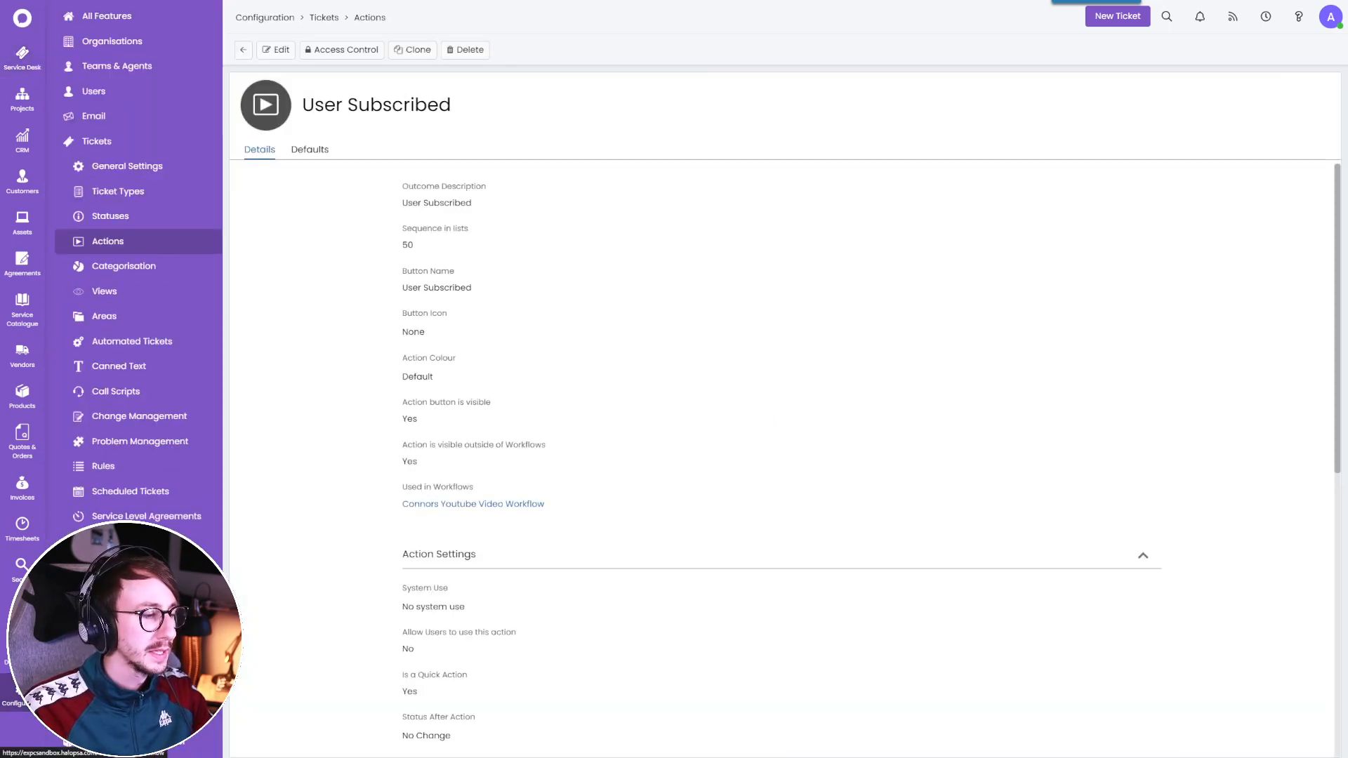
left_click(112, 566)
left_click(307, 377)
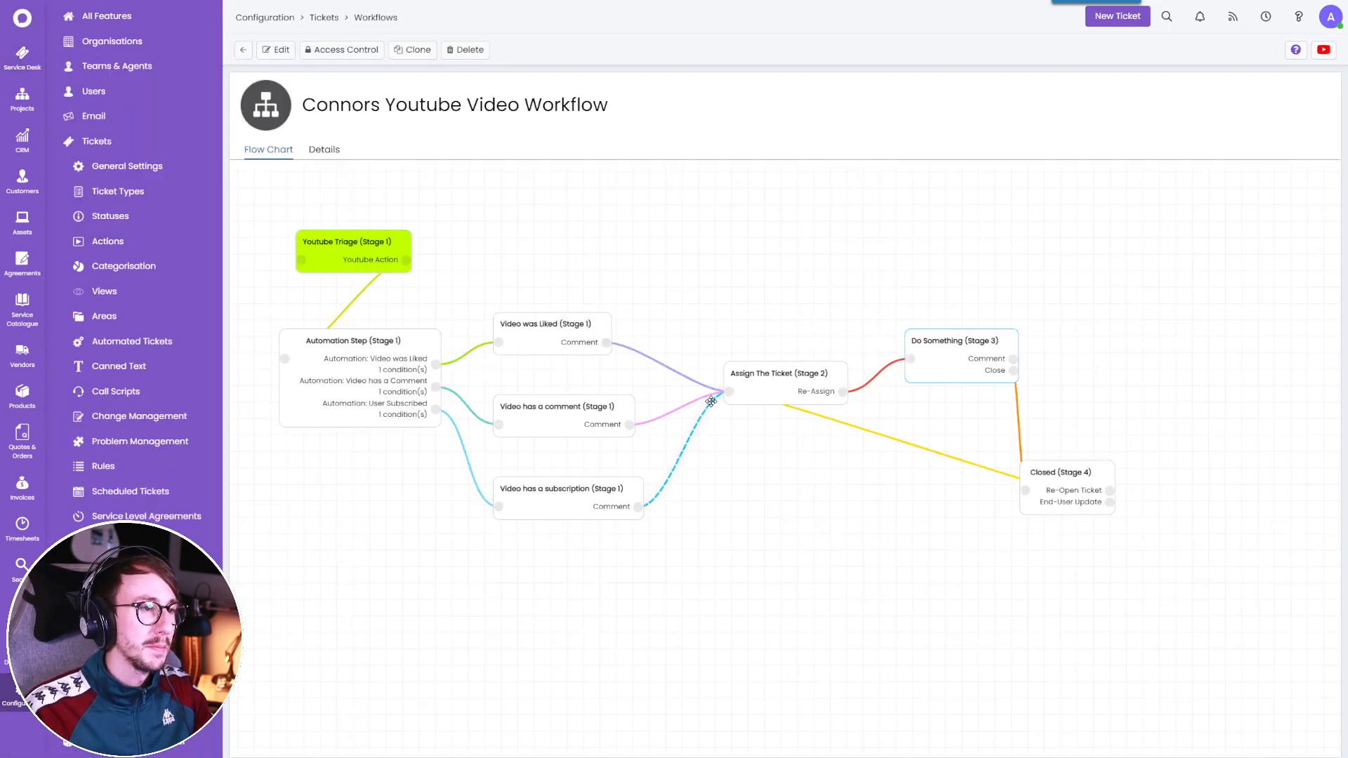